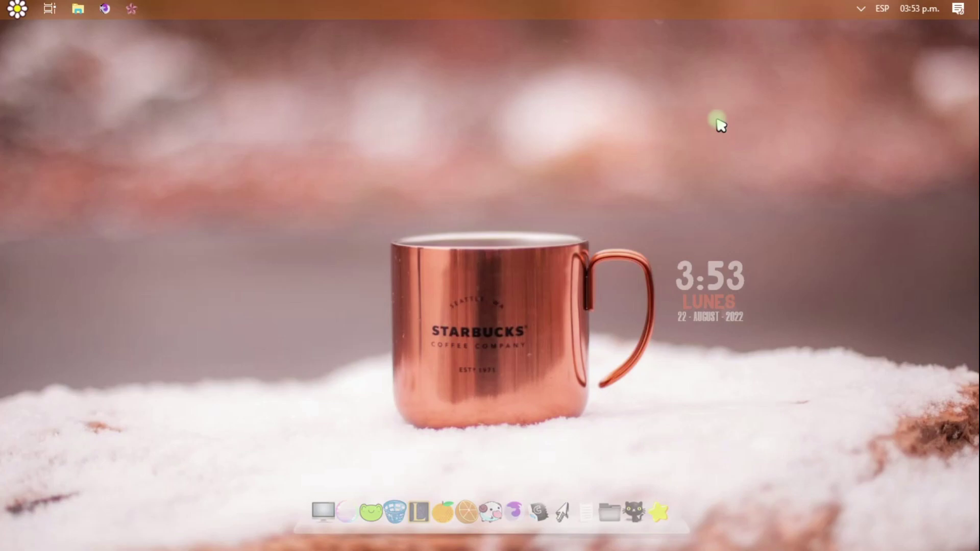
Step: Launch Photoshop CC 2015
left_click(18, 8)
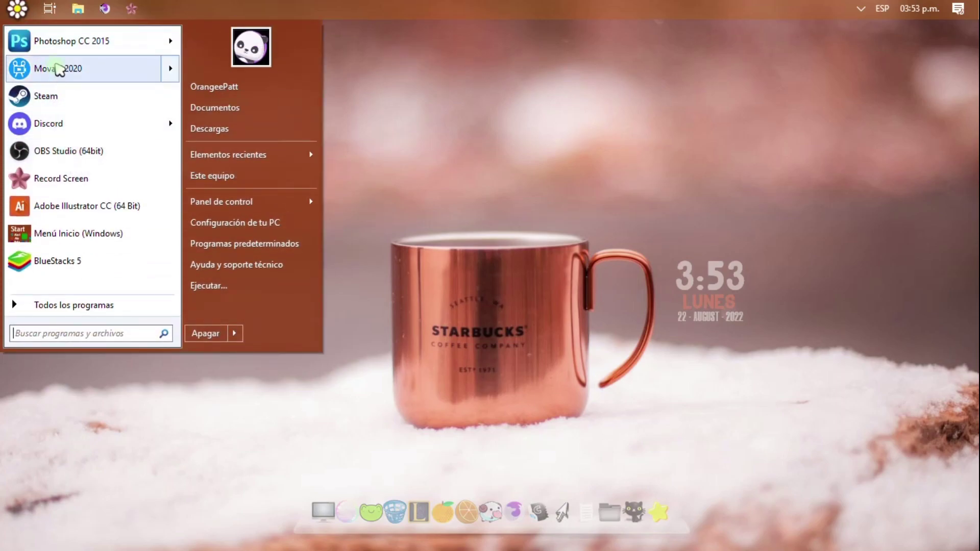
left_click(138, 40)
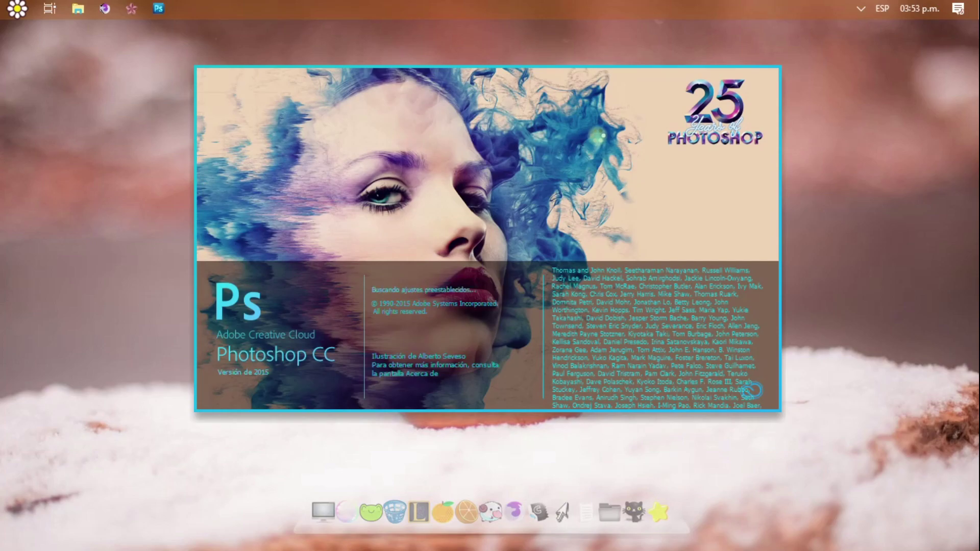
key("space")
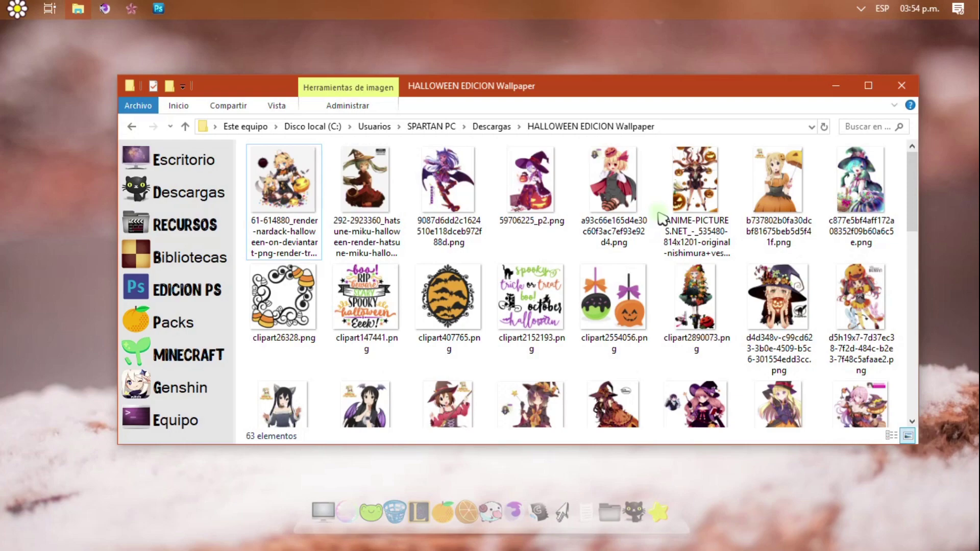
Step: Browse the HALLOWEEN EDICION Wallpaper folder, preview several of its character renders, and minimize the folder window
scroll(662, 218, "down", 1)
scroll(661, 218, "down", 2)
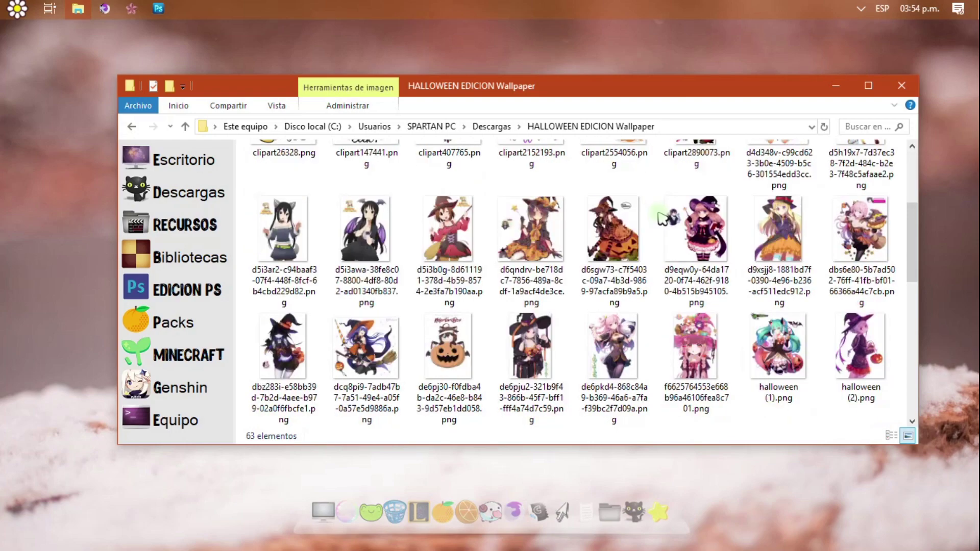
scroll(661, 219, "down", 4)
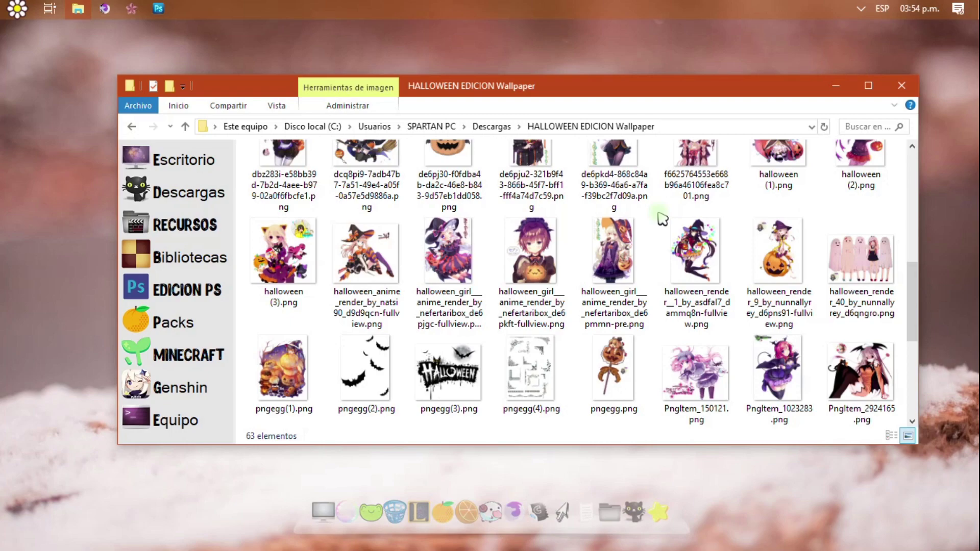
scroll(661, 218, "down", 2)
double_click(541, 237)
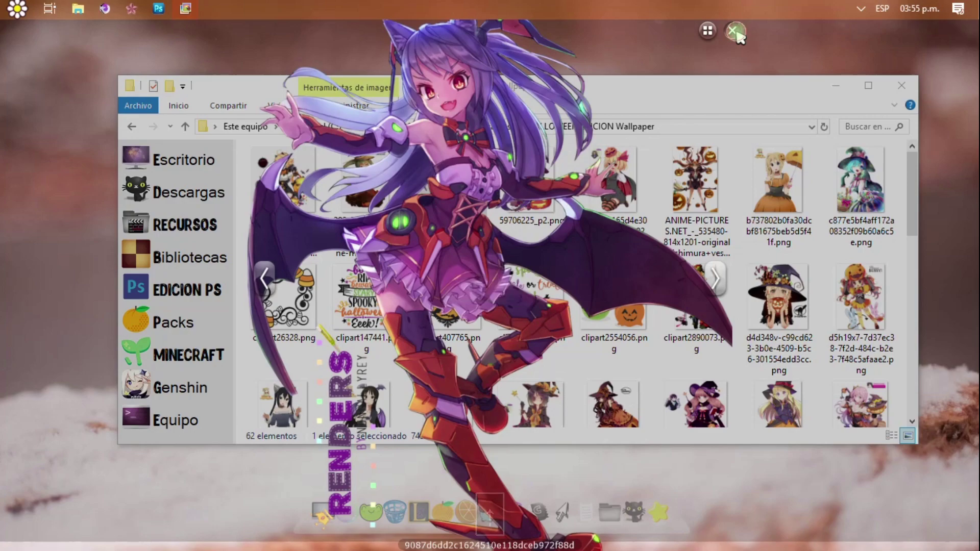
key("Escape")
double_click(867, 207)
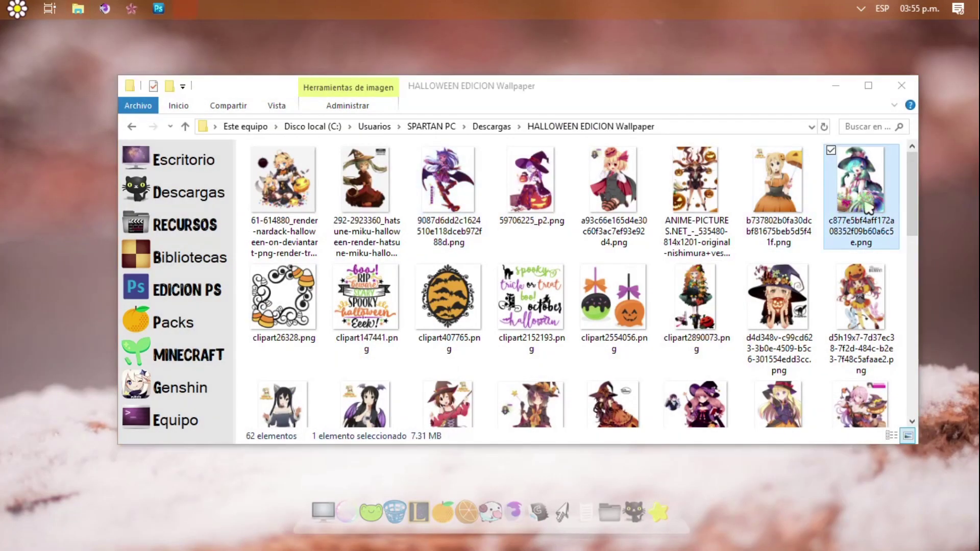
left_click(684, 35)
key("Left")
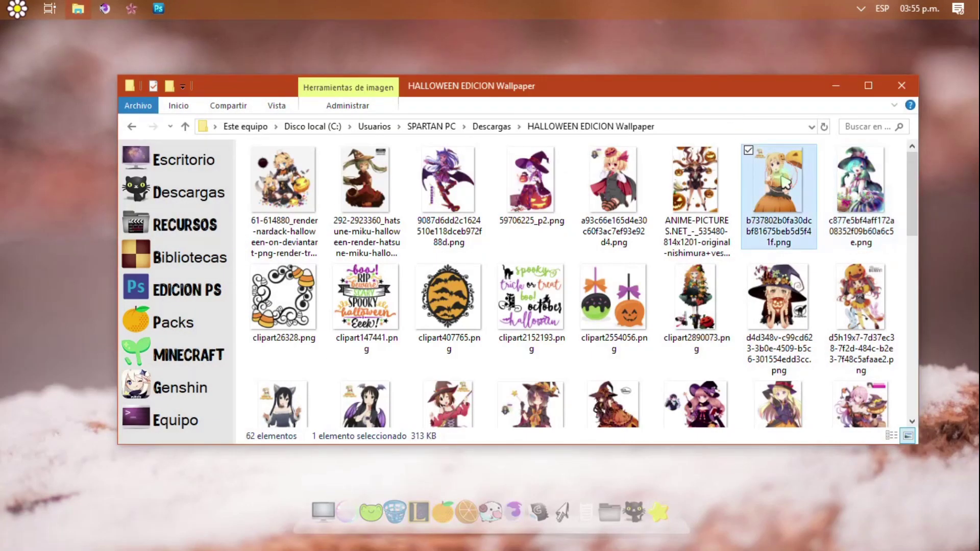
key("Return")
left_click(690, 32)
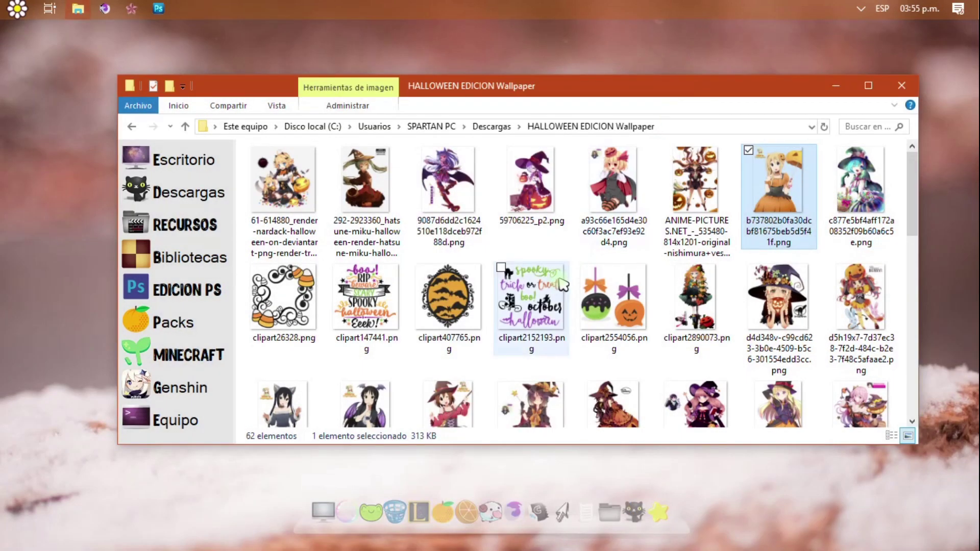
left_click(835, 85)
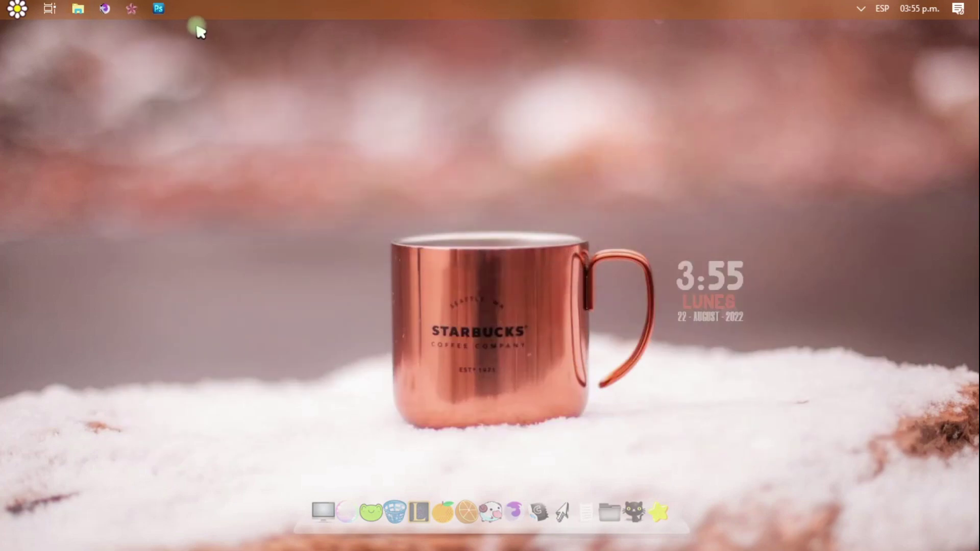
Step: Switch to Photoshop and create a new document from the 1920 px x 1080 px preset
left_click(165, 11)
left_click(45, 29)
left_click(54, 43)
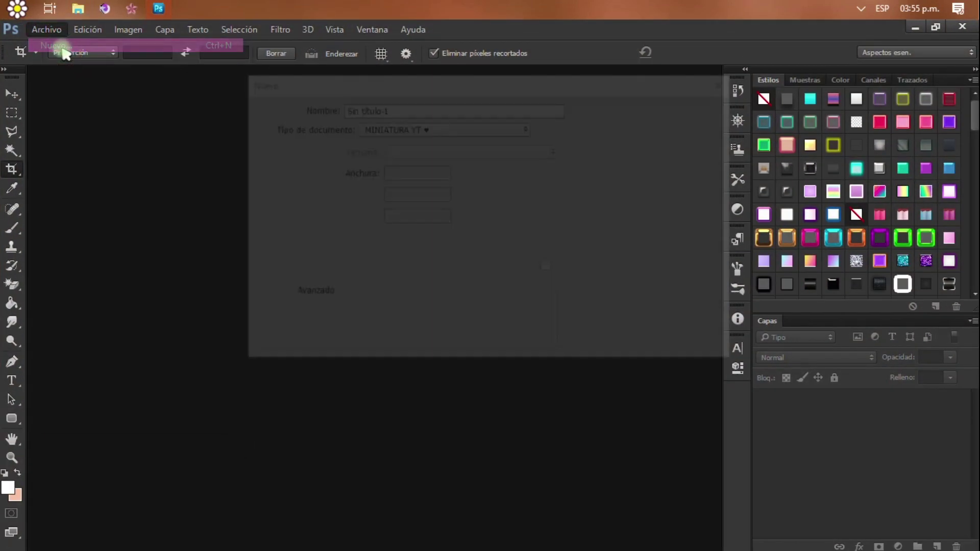
left_click(431, 127)
left_click(402, 192)
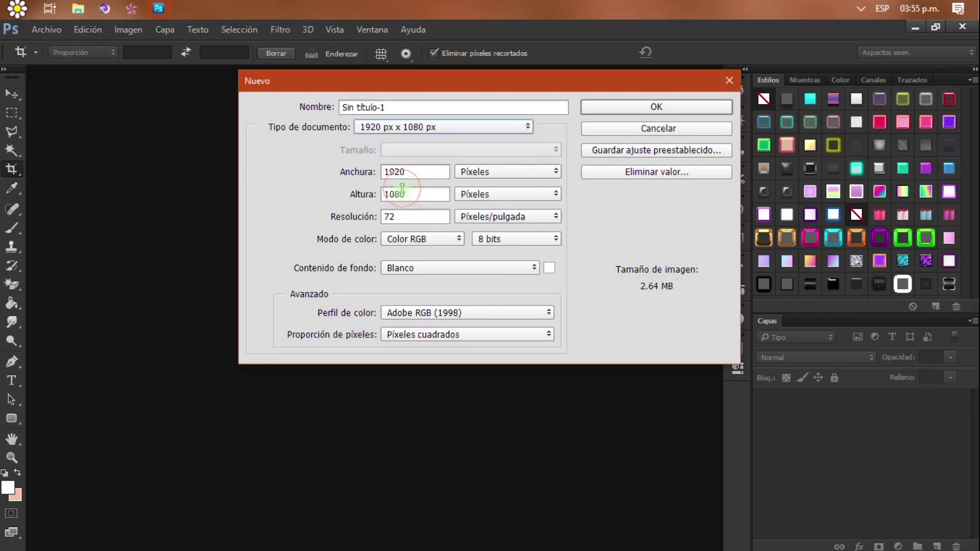
left_click(632, 107)
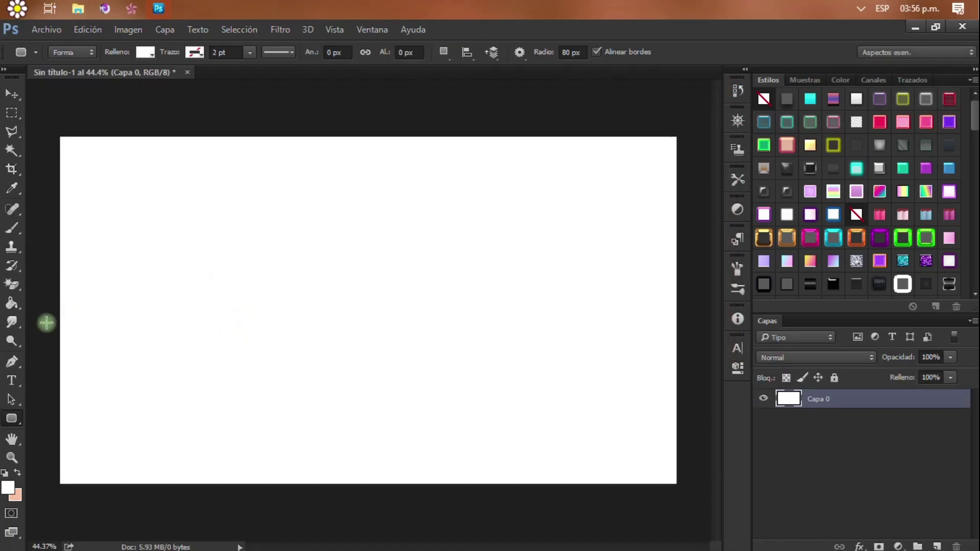
Step: Select the Rectangle tool and choose a magenta foreground color for the shape fill
right_click(19, 422)
left_click(38, 410)
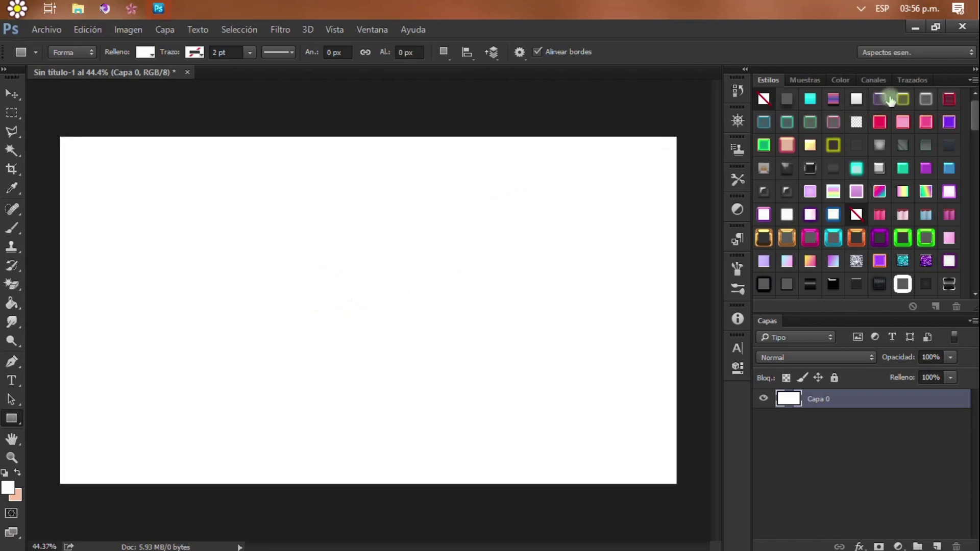
left_click(842, 81)
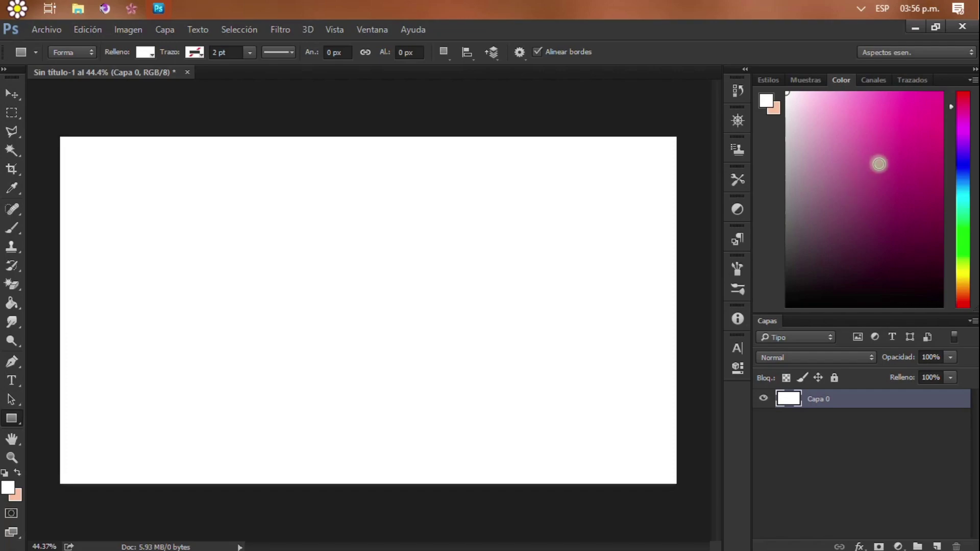
left_click(961, 153)
left_click(880, 168)
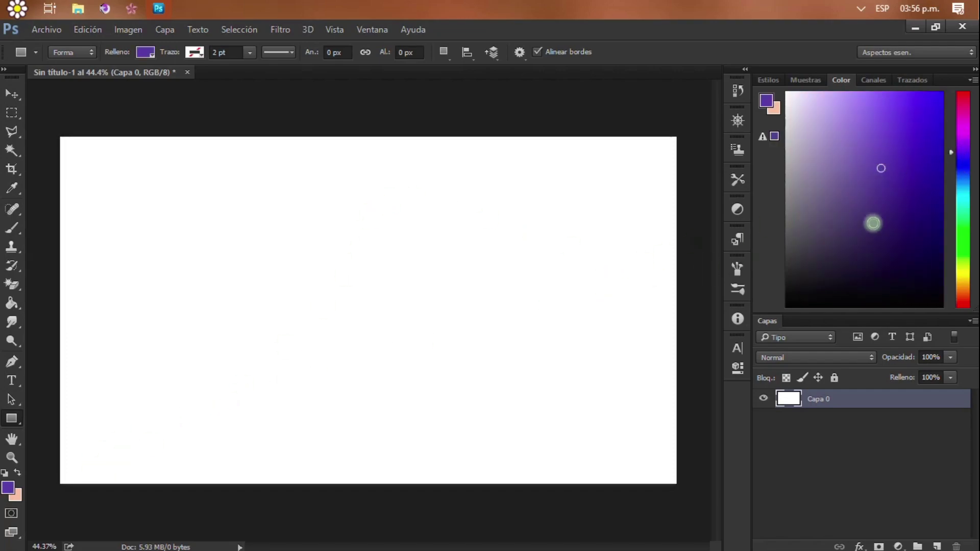
left_click(961, 260)
left_click(901, 122)
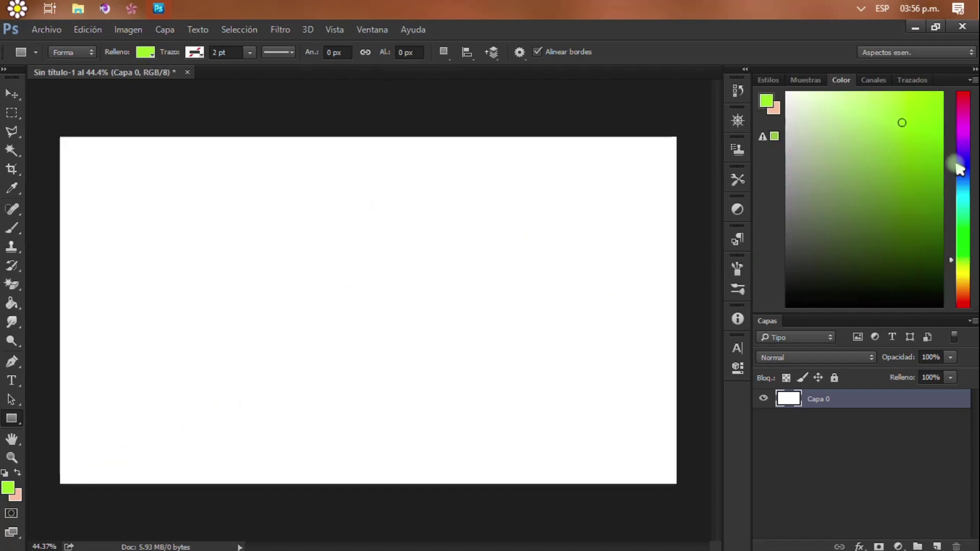
left_click(957, 167)
left_click(963, 112)
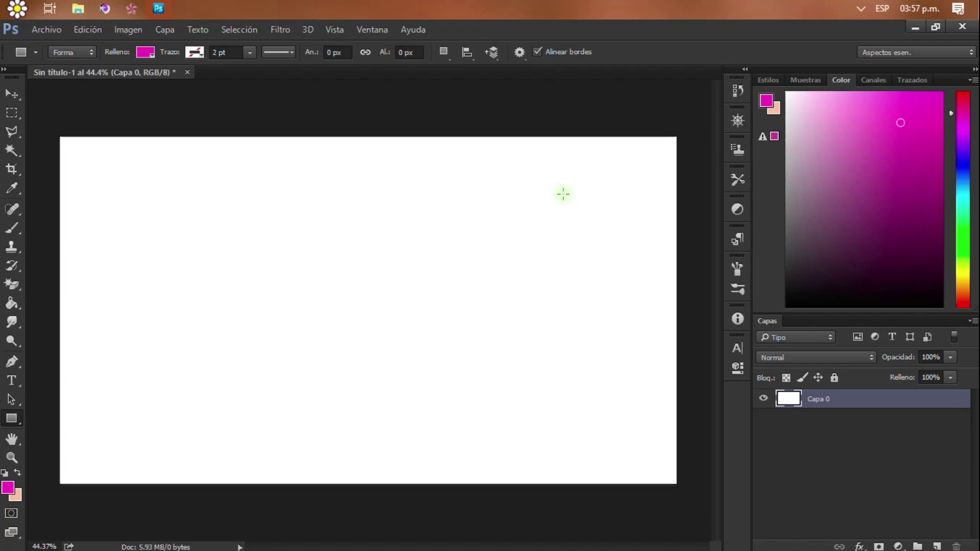
Step: Bring back the layer styles list and shrink it to give the layers list more room
left_click(805, 81)
left_click(769, 81)
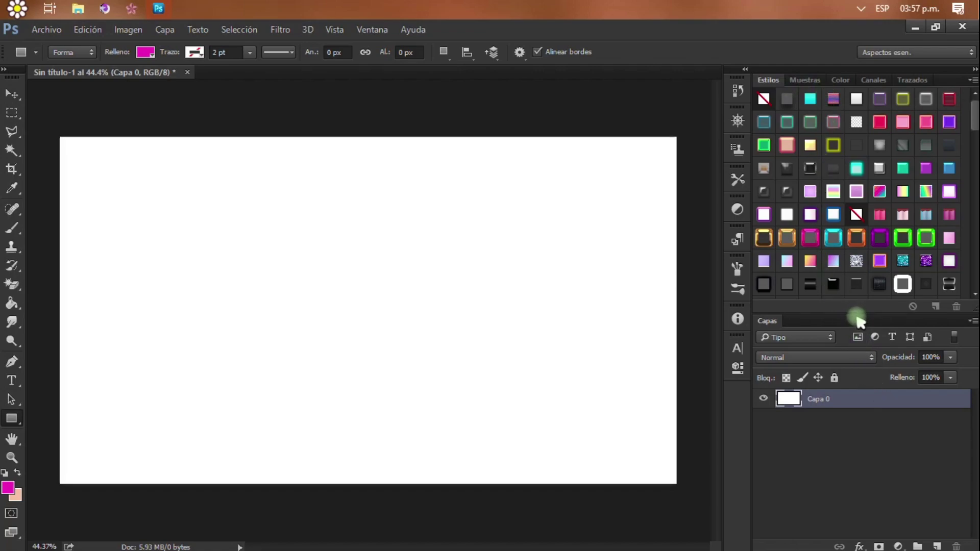
left_click_drag(857, 316, 860, 197)
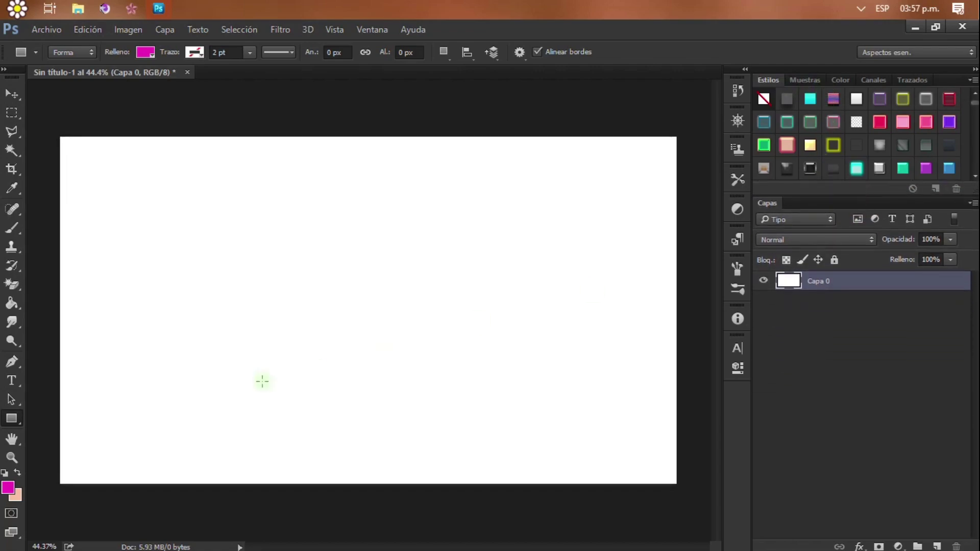
Step: Draw a tall magenta rectangle near the right edge of the canvas with the Rectangle tool
right_click(11, 419)
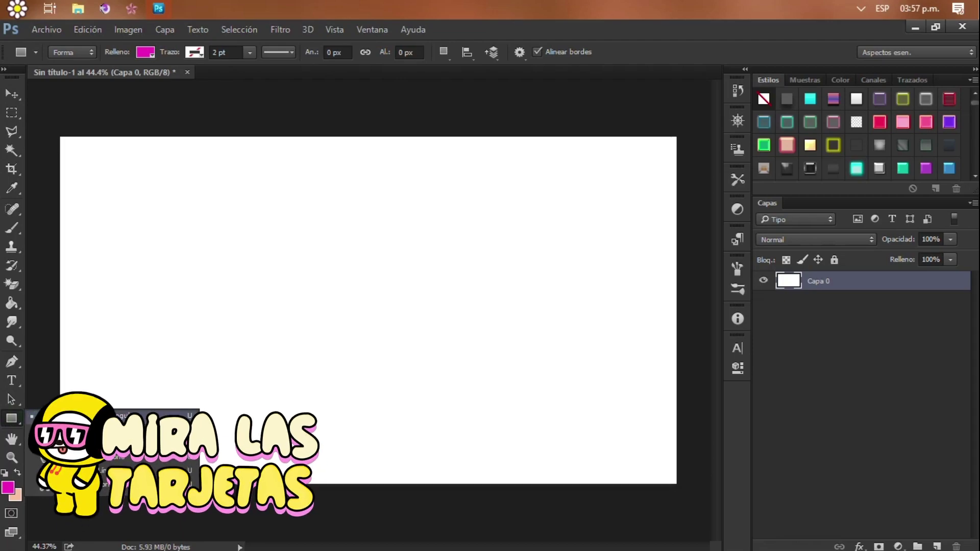
key("Escape")
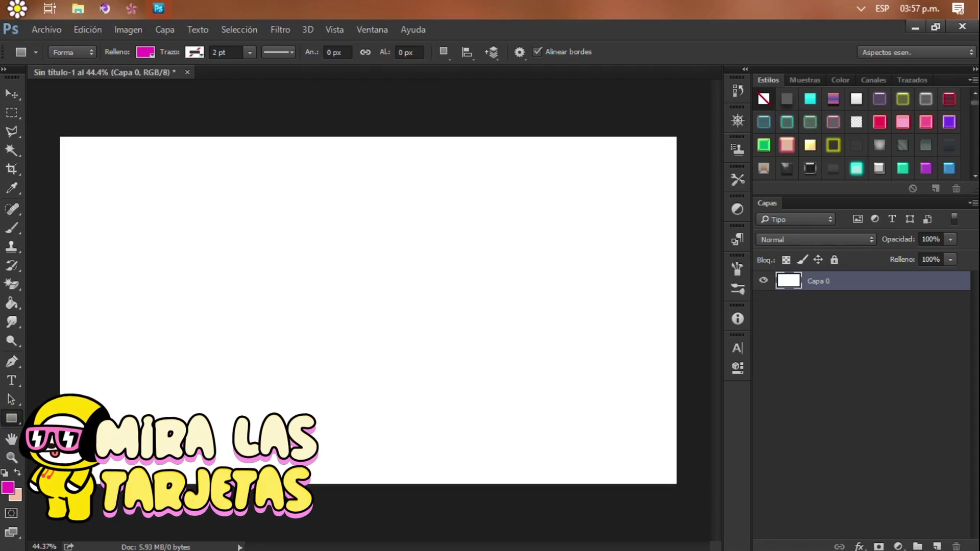
right_click(12, 418)
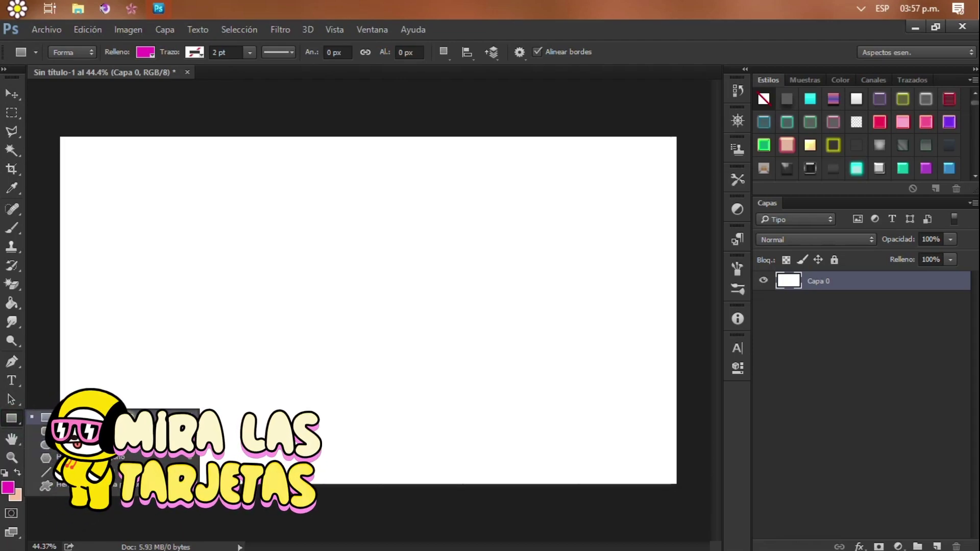
left_click(49, 417)
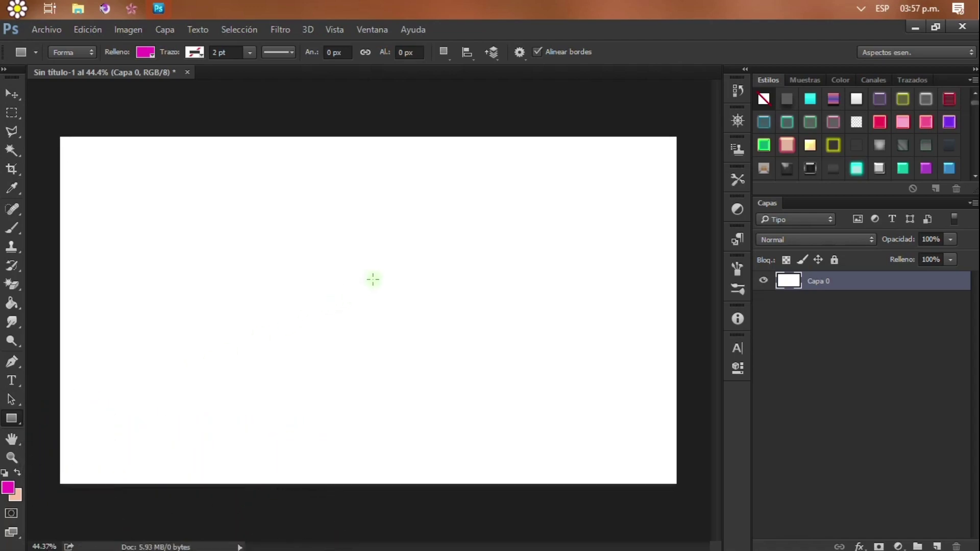
left_click_drag(535, 188, 642, 382)
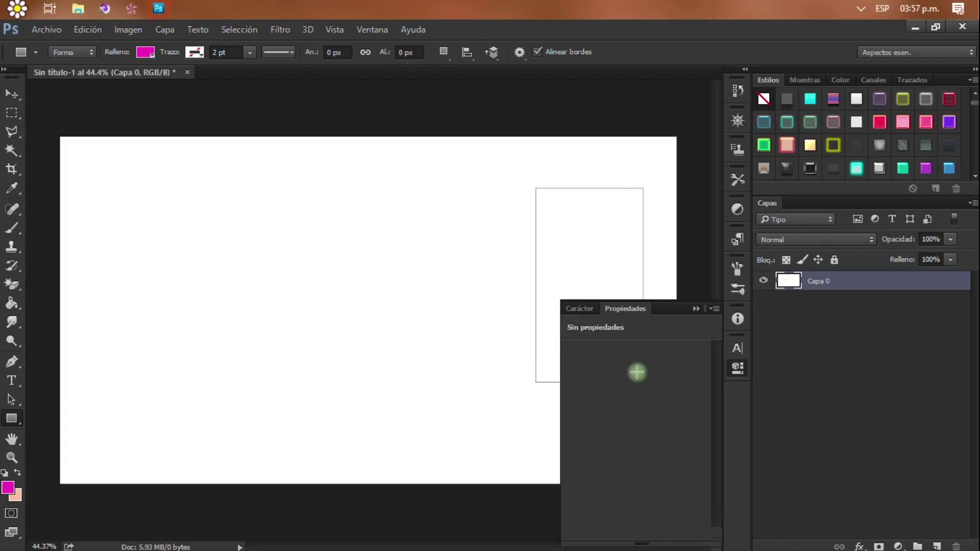
Step: Duplicate the rectangle, move the copy to the lower left of the canvas and make it wider
left_click(11, 94)
left_click_drag(595, 262, 315, 325)
left_click(695, 308)
key("ctrl+j")
key("v")
key("ctrl+t")
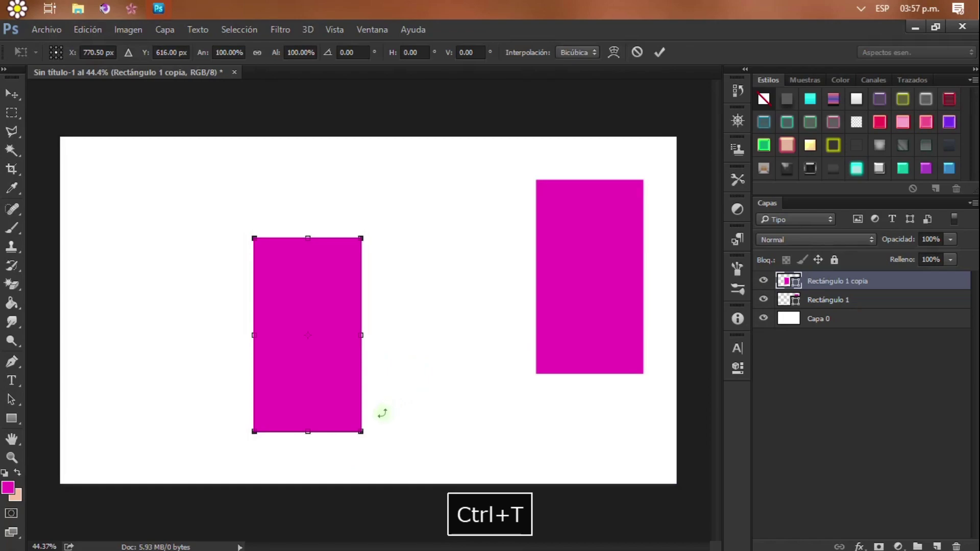
left_click_drag(364, 435, 200, 441)
key("Return")
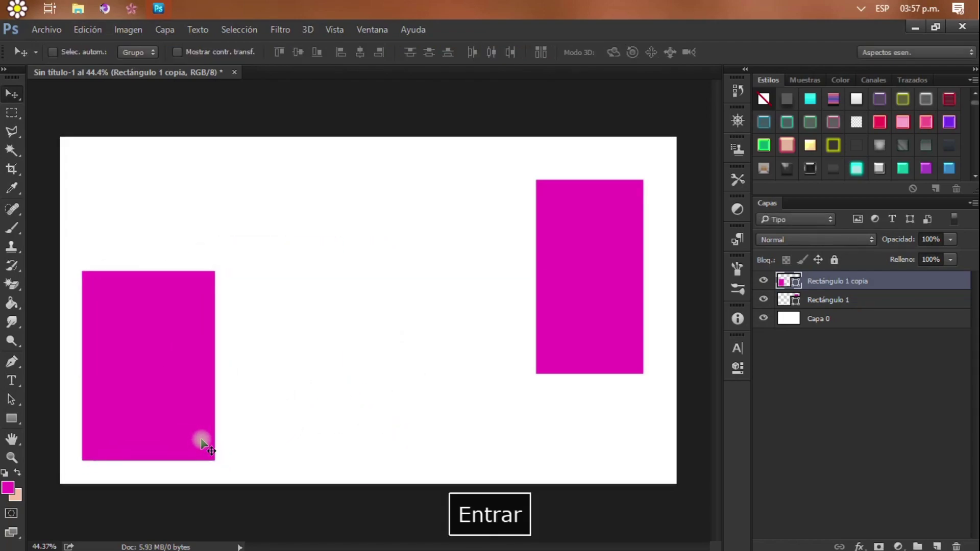
Step: Add two more rectangle copies, shaping one as a small block at the canvas's upper left and one as a wide block at its top center
key("ctrl+j")
key("ctrl+t")
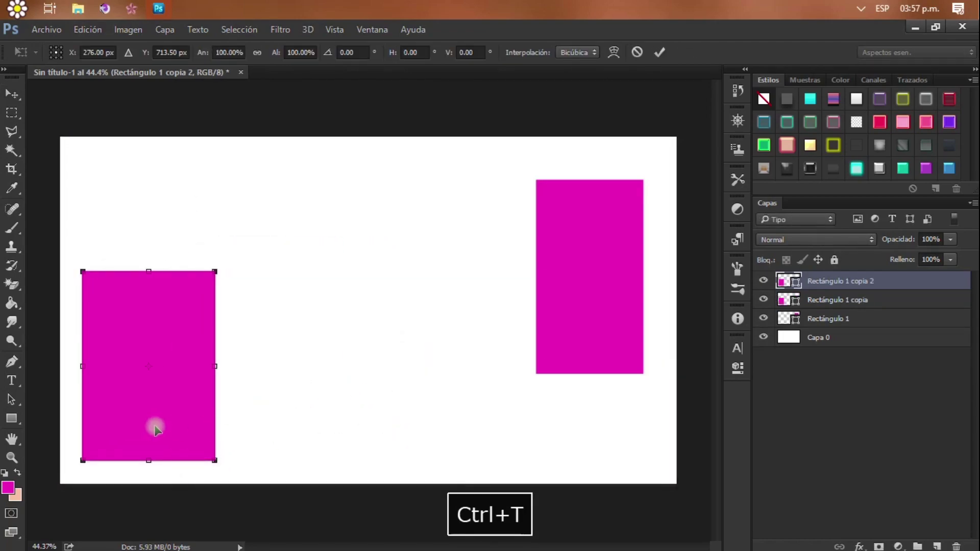
left_click_drag(154, 429, 340, 360)
left_click_drag(400, 394, 496, 366)
key("Return")
key("ctrl+j")
key("ctrl+t")
left_click_drag(484, 260, 480, 258)
key("Return")
Step: Move the small upper-left rectangle slightly further up and to the left
left_click(812, 301)
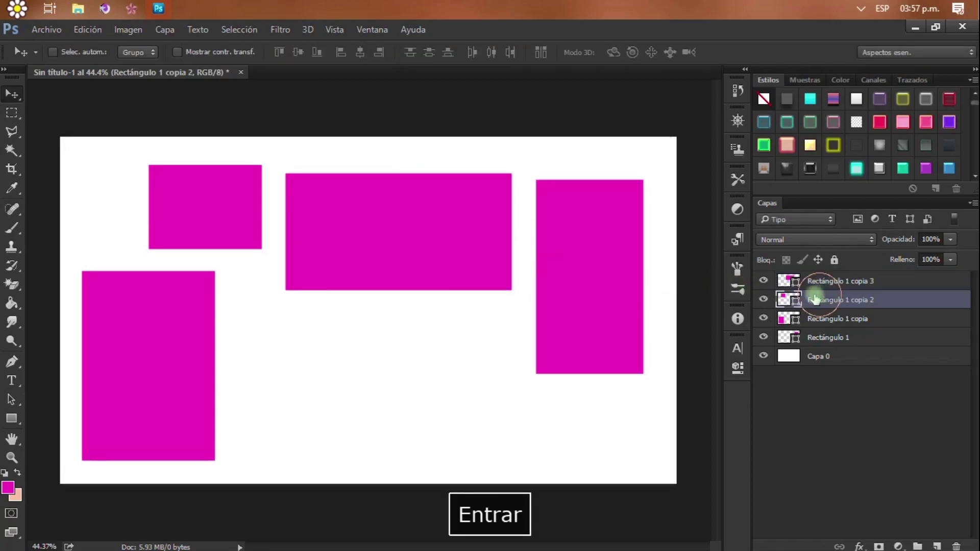
key("v")
left_click_drag(228, 227, 220, 225)
Step: Duplicate the wide top-center rectangle, place the copy at the bottom center and make it narrower and taller
key("ctrl+j")
left_click_drag(382, 246, 361, 393)
key("ctrl+t")
left_click_drag(491, 445, 437, 475)
left_click_drag(398, 437, 434, 432)
key("Return")
Step: Shift the wide top-center rectangle slightly up and right, and the tall right-hand rectangle slightly to the right
left_click(837, 299)
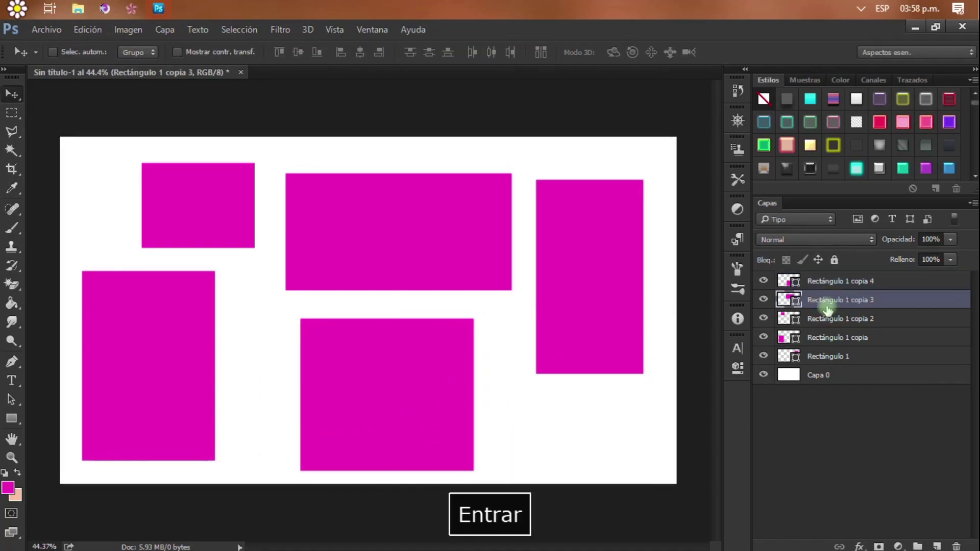
key("v")
left_click_drag(457, 254, 461, 237)
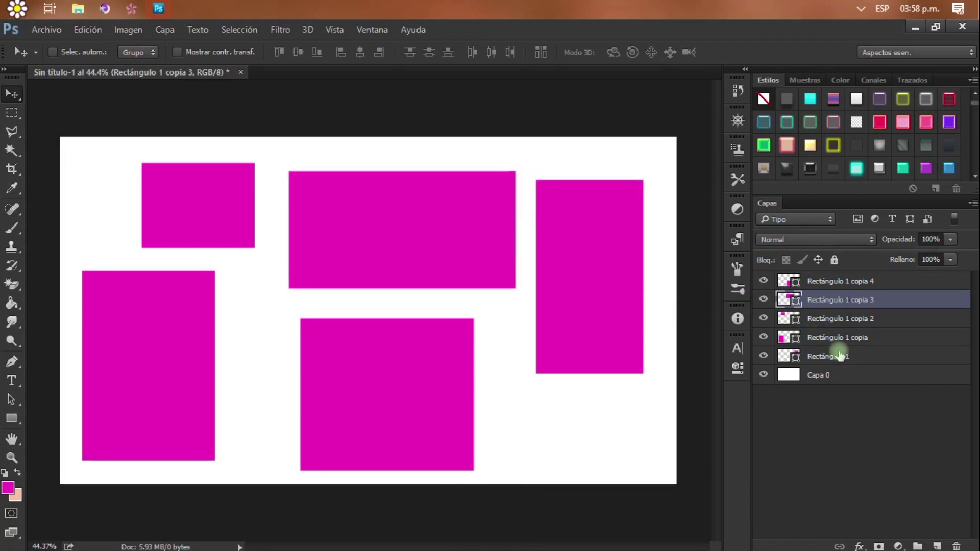
left_click(839, 354)
left_click_drag(577, 275, 586, 276)
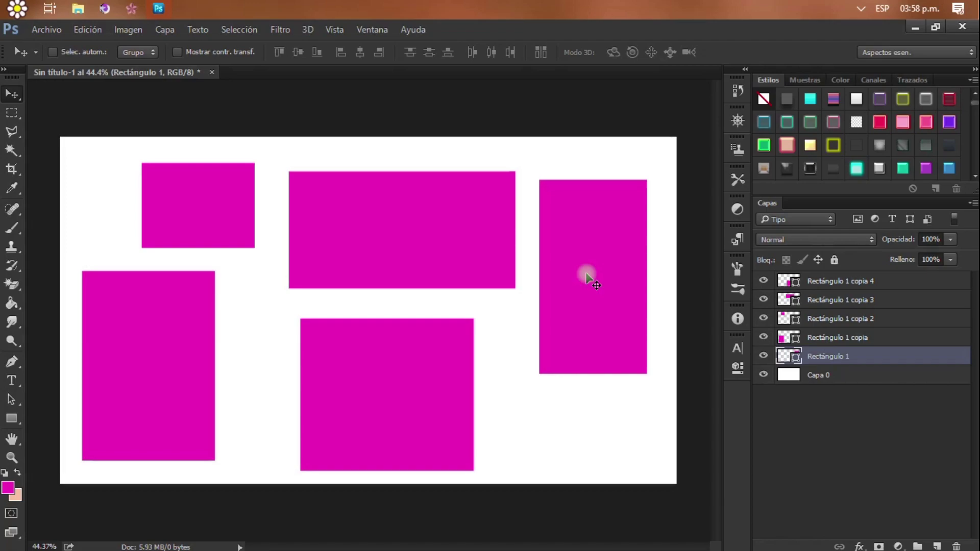
Step: Enlarge the small upper-left rectangle to about 115% by extending it up and to the left
left_click(815, 319)
key("ctrl+t")
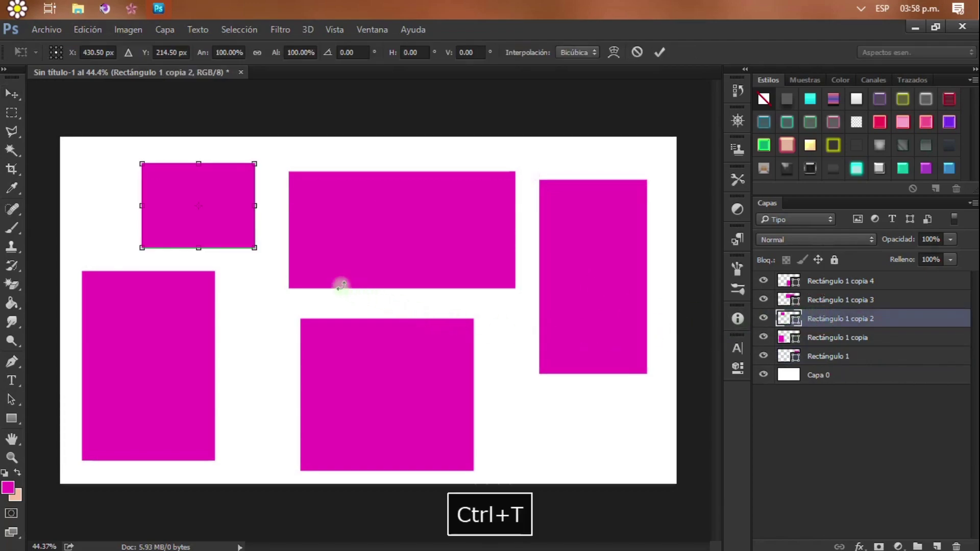
left_click_drag(141, 163, 124, 151)
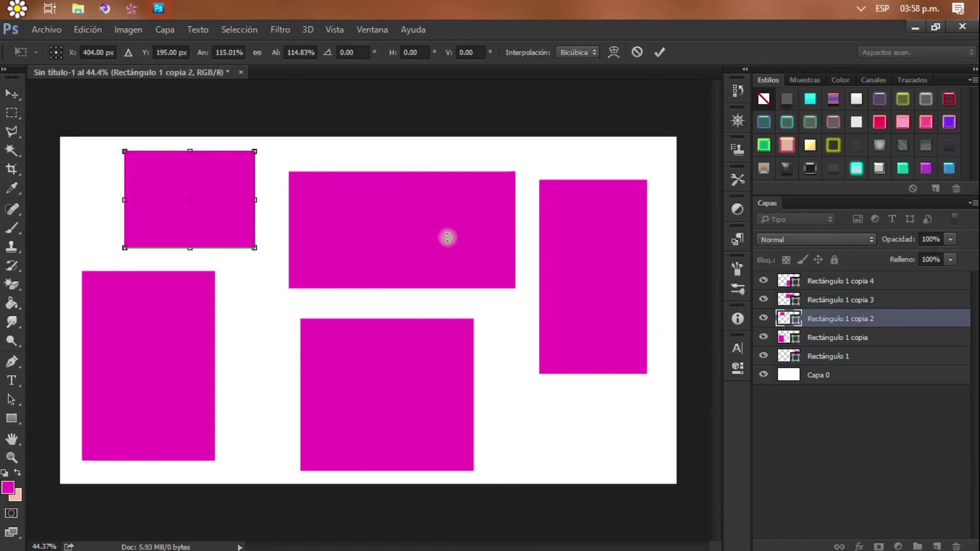
key("Return")
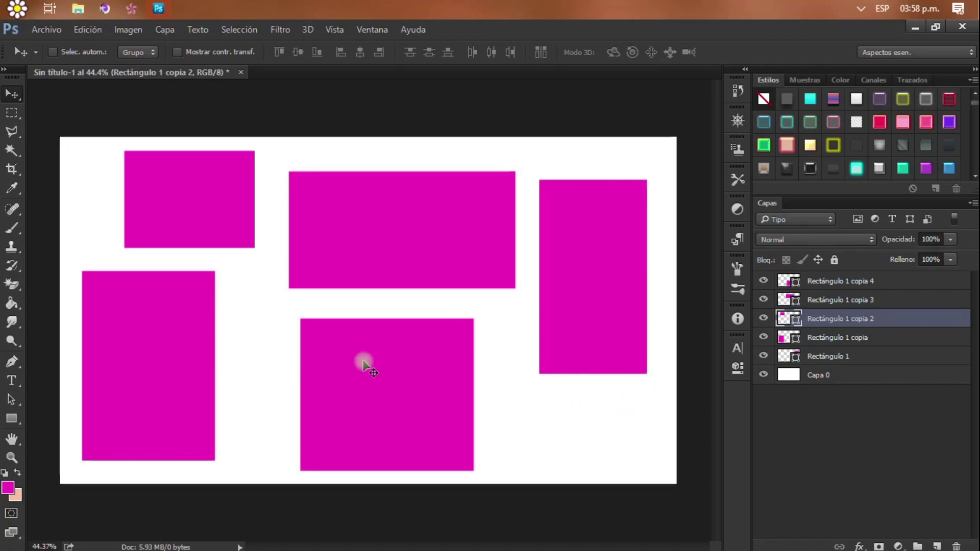
Step: Invert the Capa 0 background layer to try it in black, and invert it back
left_click(852, 380)
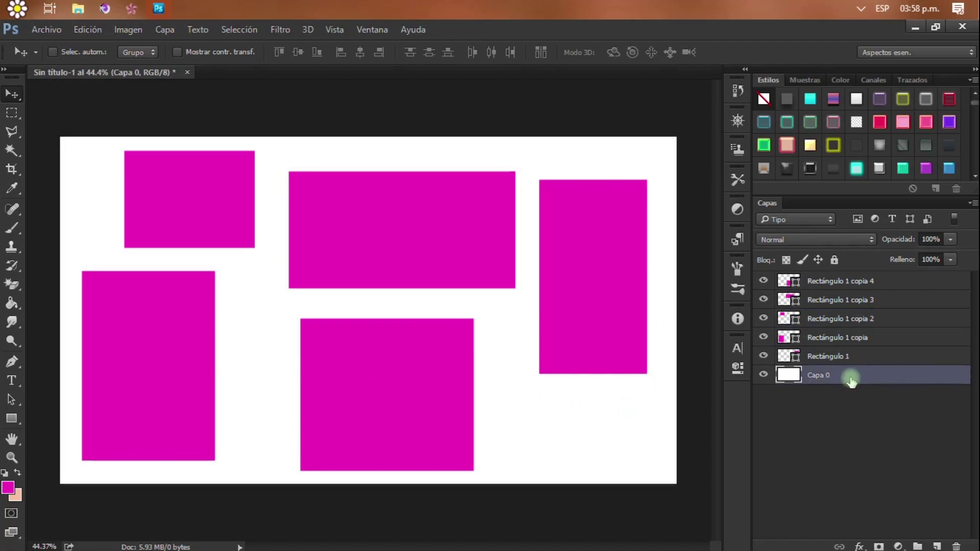
key("ctrl+i")
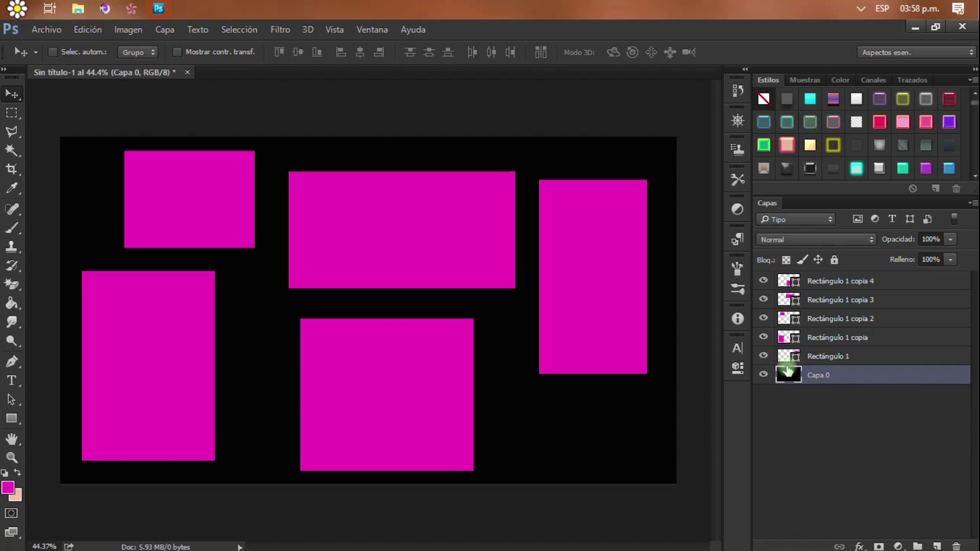
key("ctrl+i")
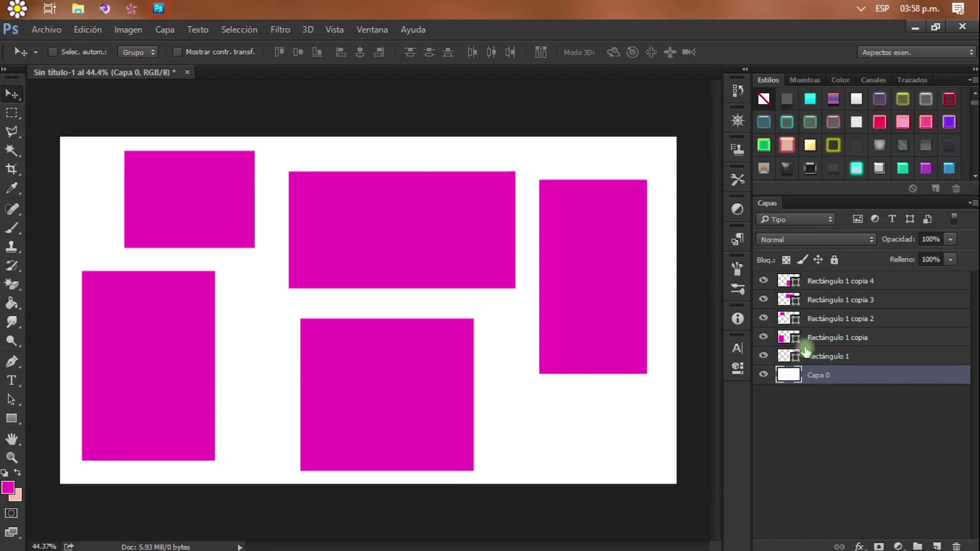
Step: Switch to the HALLOWEEN EDICION Wallpaper folder in File Explorer and preview character renders to examine which suits the panels
left_click(78, 8)
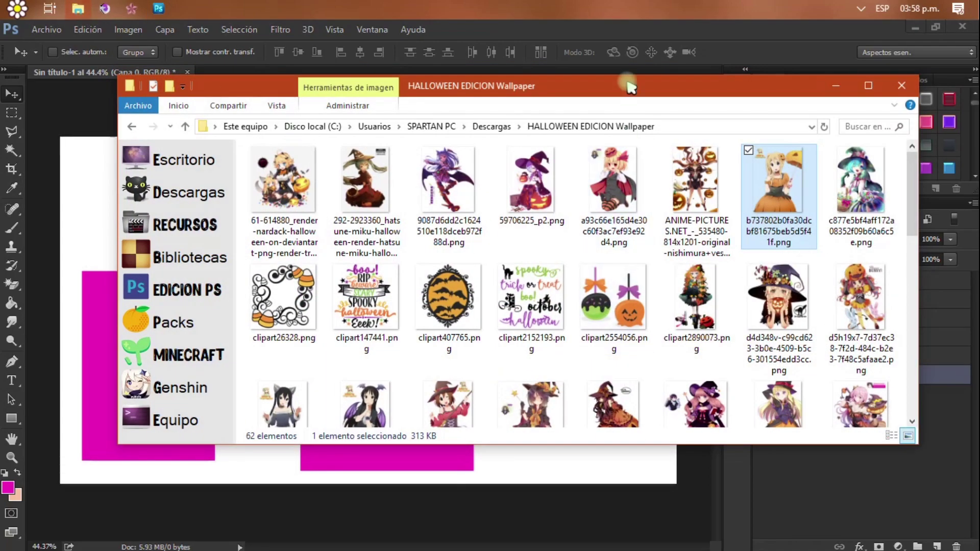
left_click_drag(627, 86, 566, 126)
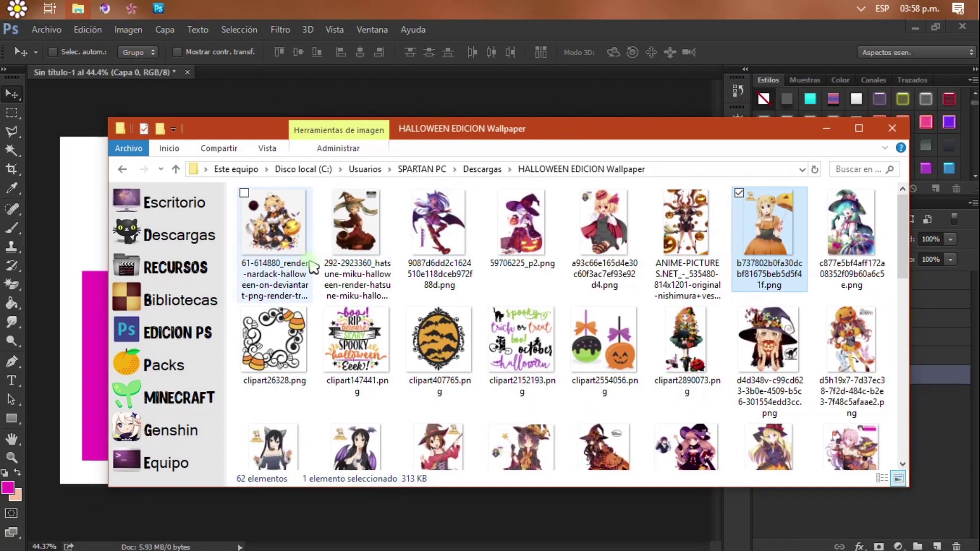
left_click(360, 291)
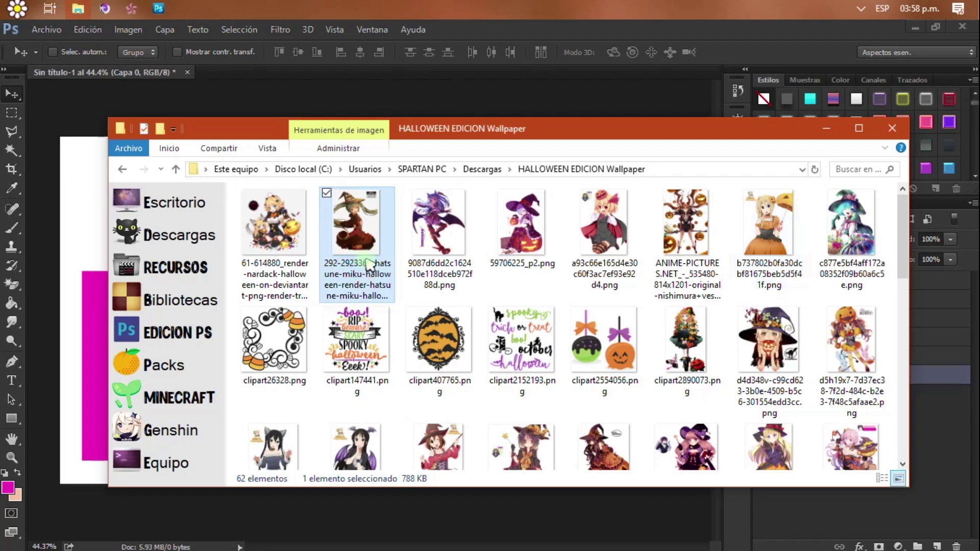
double_click(431, 233)
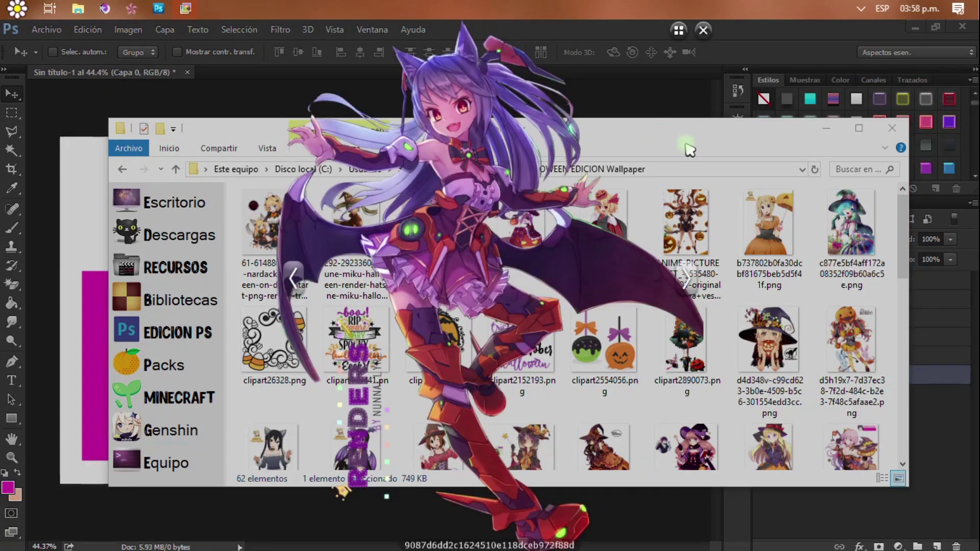
left_click(703, 30)
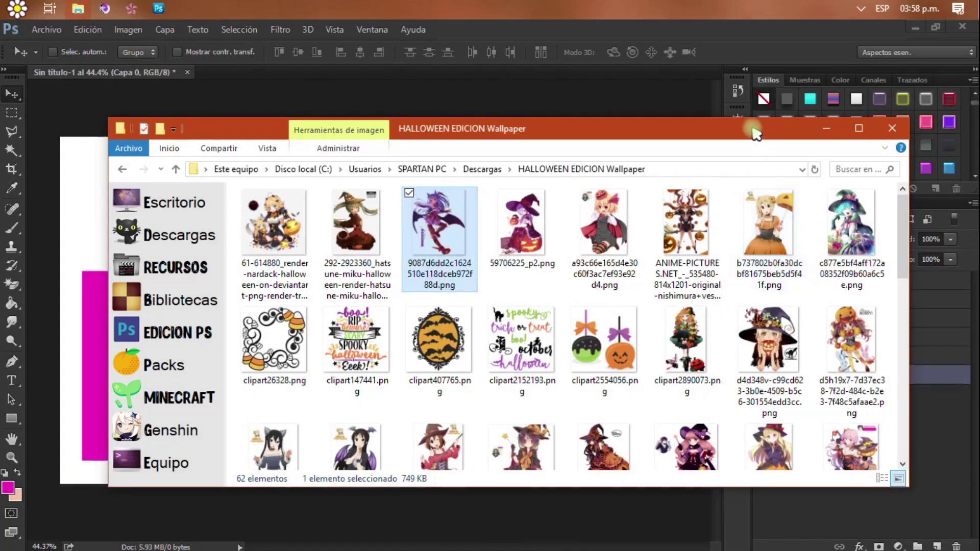
scroll(789, 304, "down", 2)
double_click(851, 275)
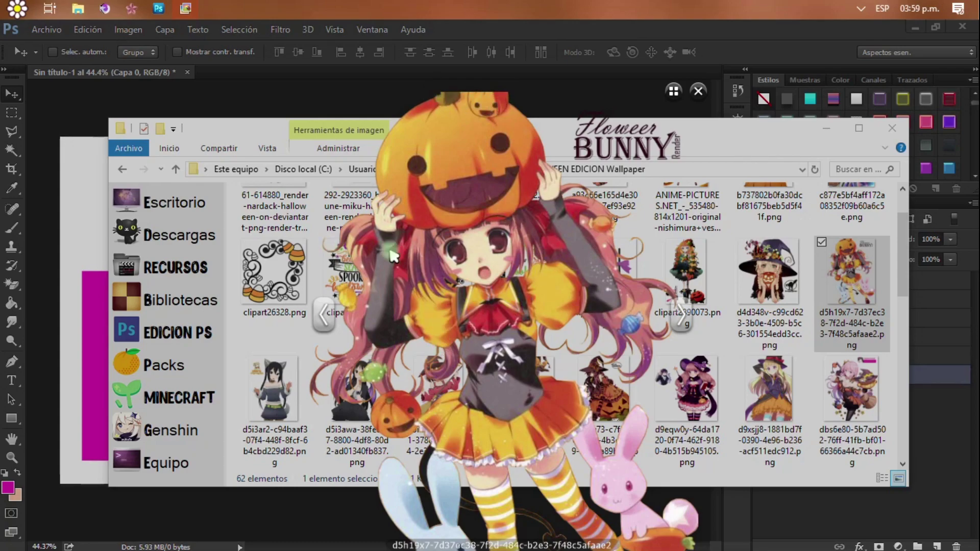
key("Escape")
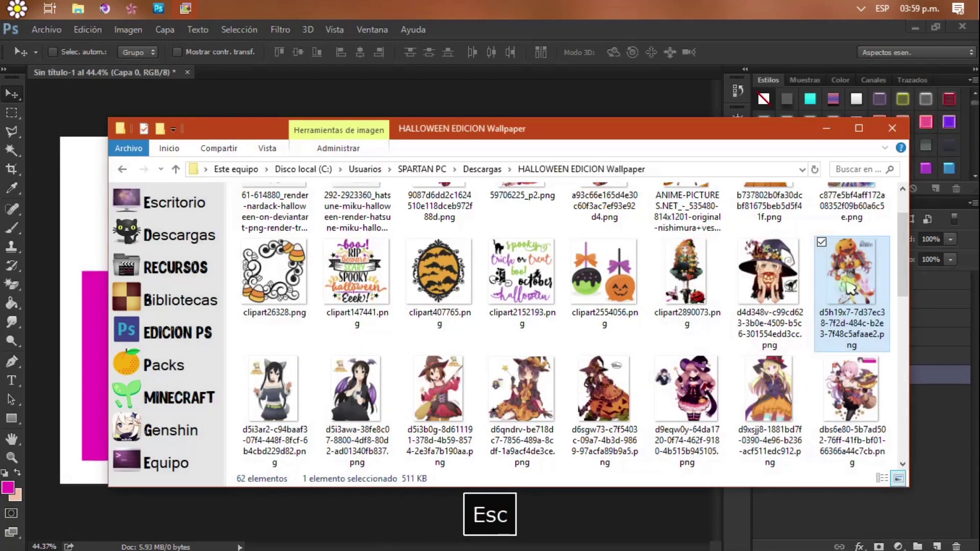
left_click(737, 55)
key("space")
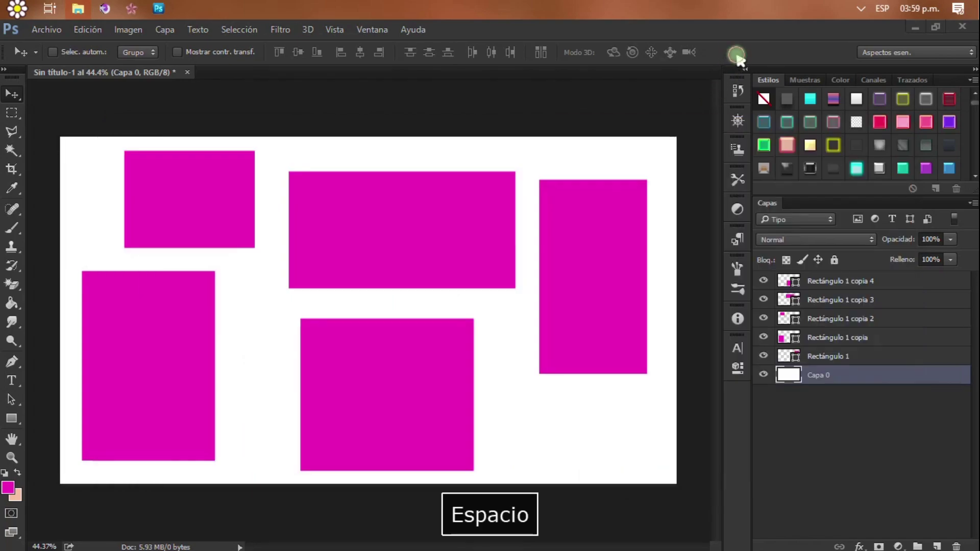
Step: Place the render of the girl with a pumpkin on her head above the Rectángulo 1 copia 4 layer
left_click(847, 280)
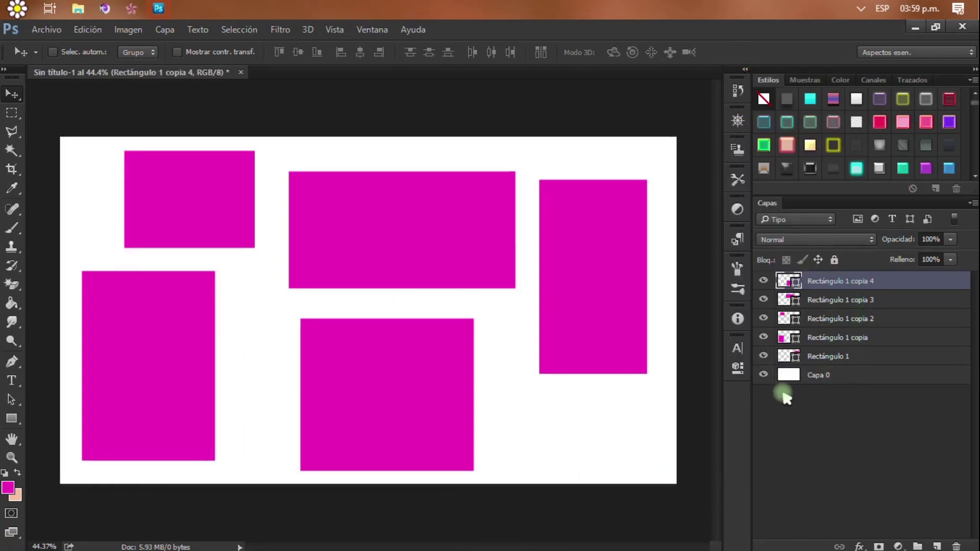
left_click(78, 9)
left_click_drag(837, 276, 524, 112)
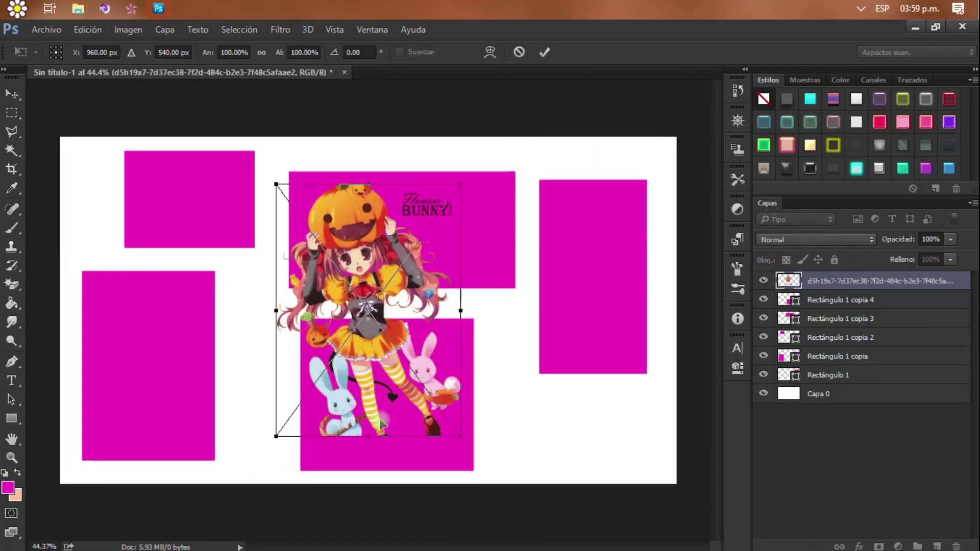
Step: Scale the placed girl proportionally to about 149% and move her over the bottom-center rectangle, extending below the canvas
left_click_drag(457, 435, 560, 547)
left_click_drag(454, 399, 439, 502)
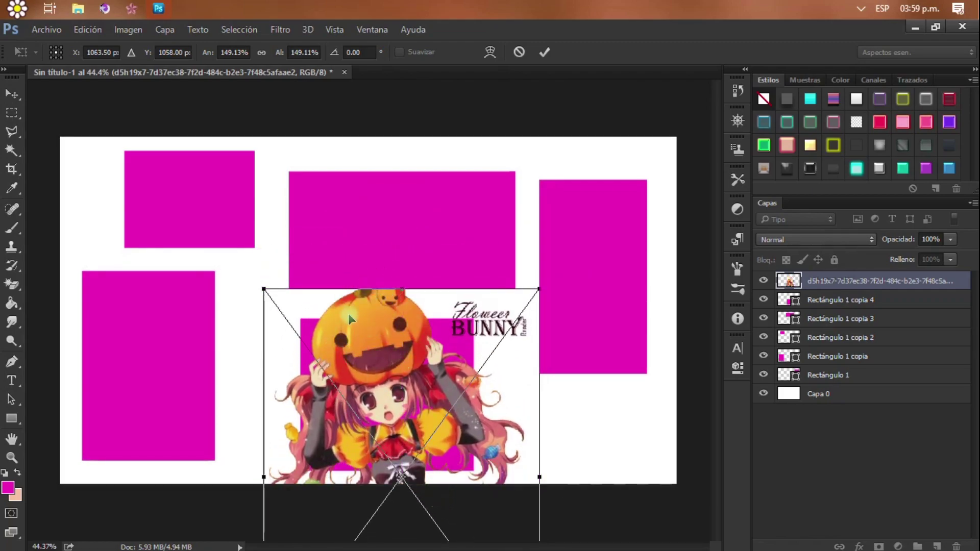
scroll(348, 299, "up", 3)
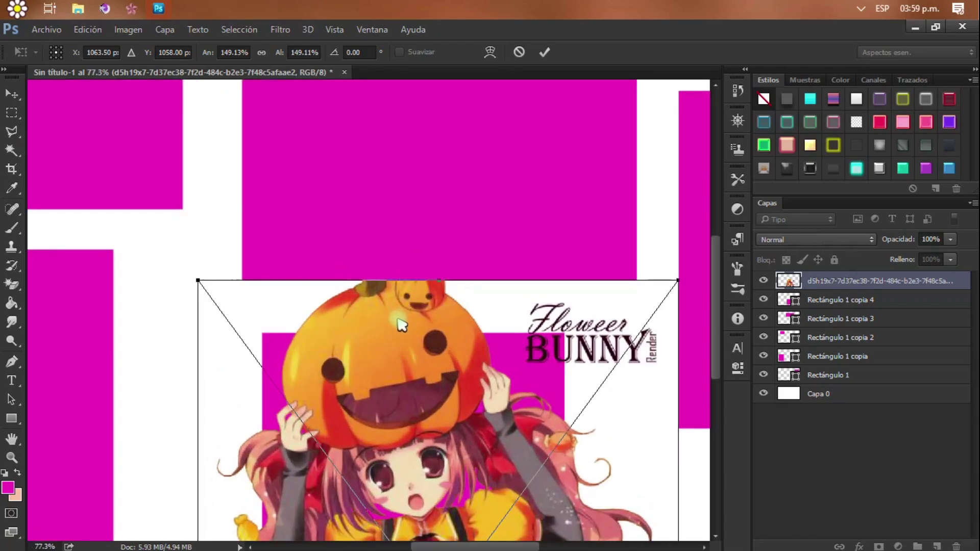
key("alt+space")
left_click(398, 311)
key("Return")
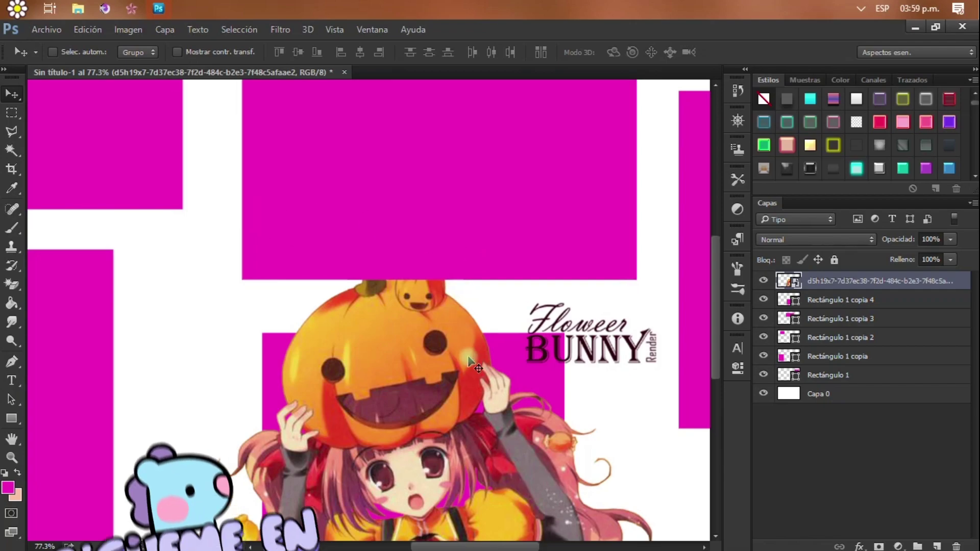
Step: Rasterize the girl layer and remove the "Floweer Bunny Render" watermark with a 125 px Eraser
key("e")
left_click(543, 337)
key("space")
key("shift+e")
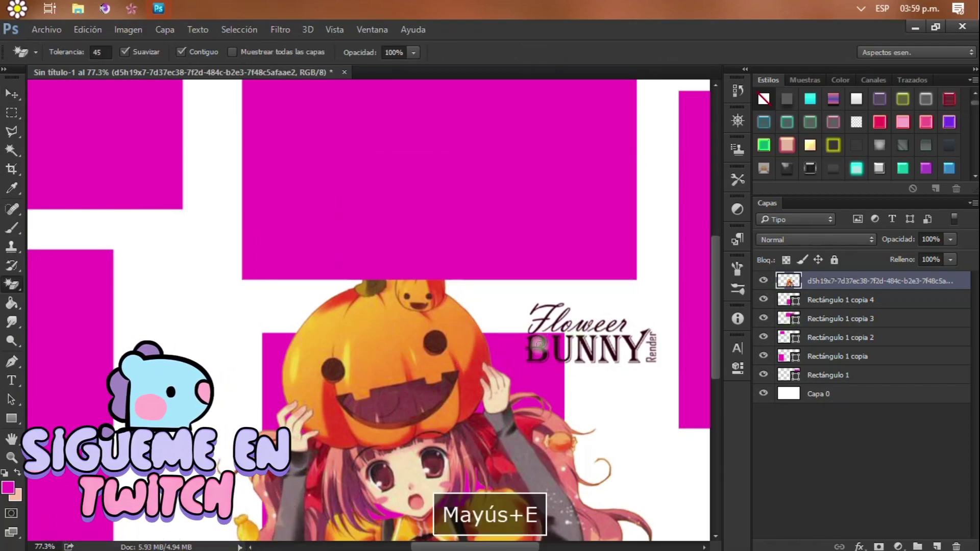
right_click(532, 329, "alt")
mouse_move(532, 329)
left_mouse_down()
mouse_move(556, 343)
mouse_move(536, 339)
mouse_move(586, 337)
mouse_move(629, 350)
left_mouse_up()
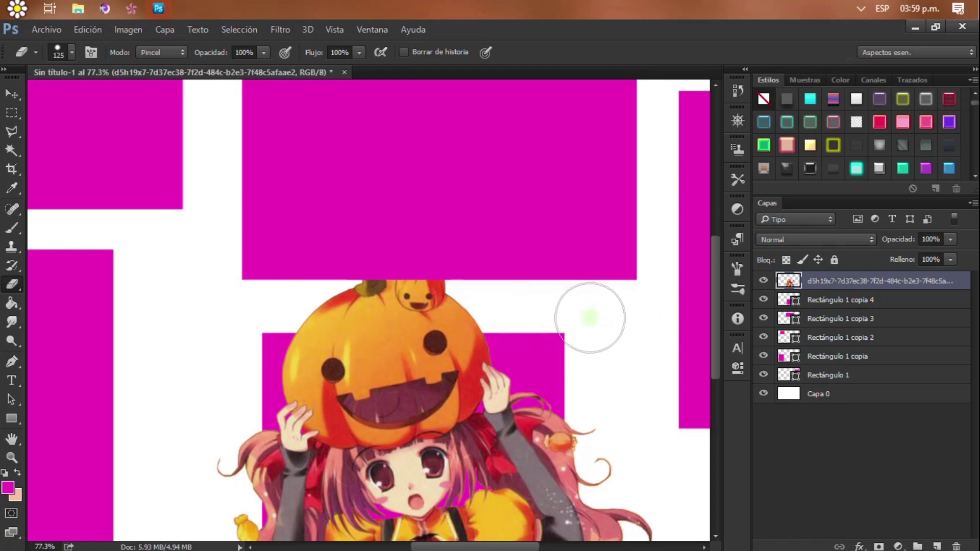
scroll(554, 352, "down", 3)
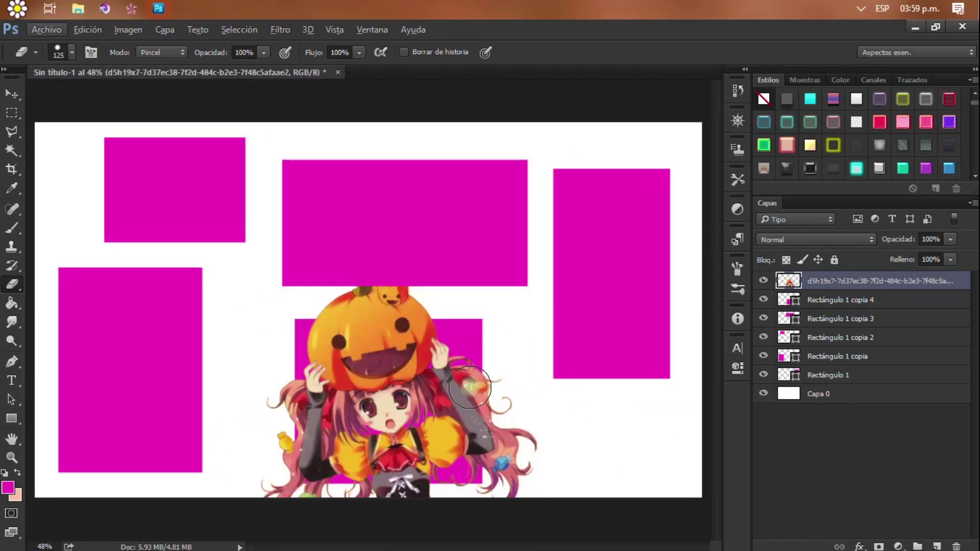
scroll(470, 386, "up", 1)
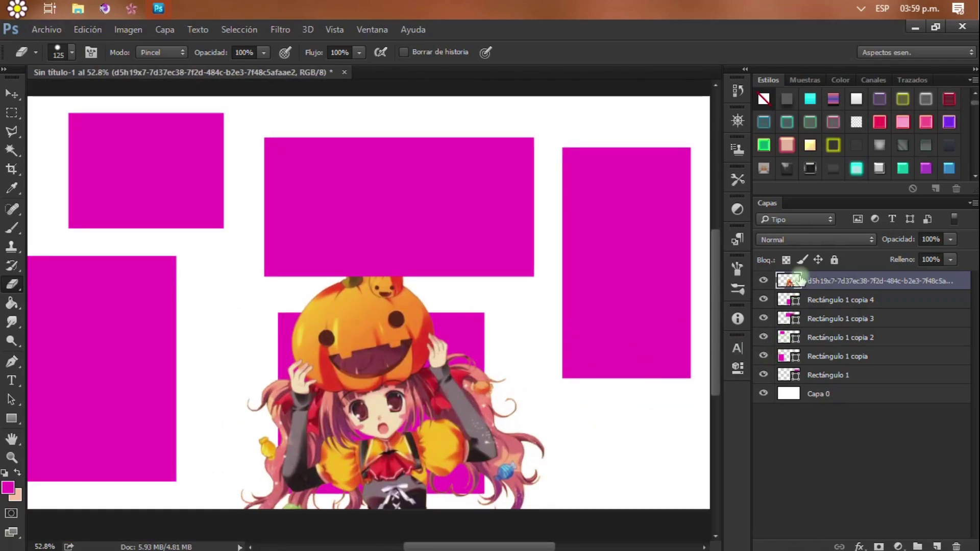
Step: Load the shape of the bottom-center rectangle as a selection, make the girl layer active and invert the selection
left_click(766, 357)
left_click(765, 356)
left_click(764, 301)
left_click(764, 301)
left_click(787, 303)
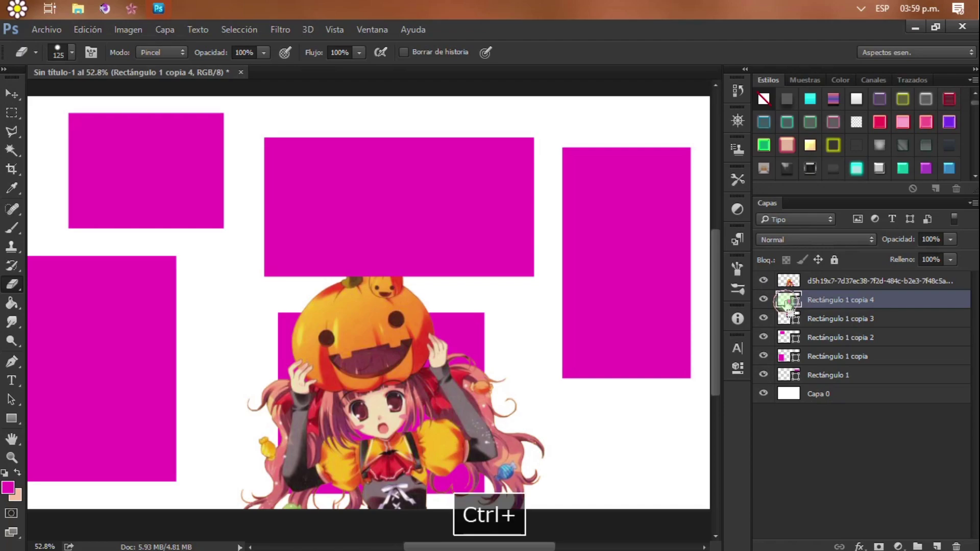
left_click(787, 280)
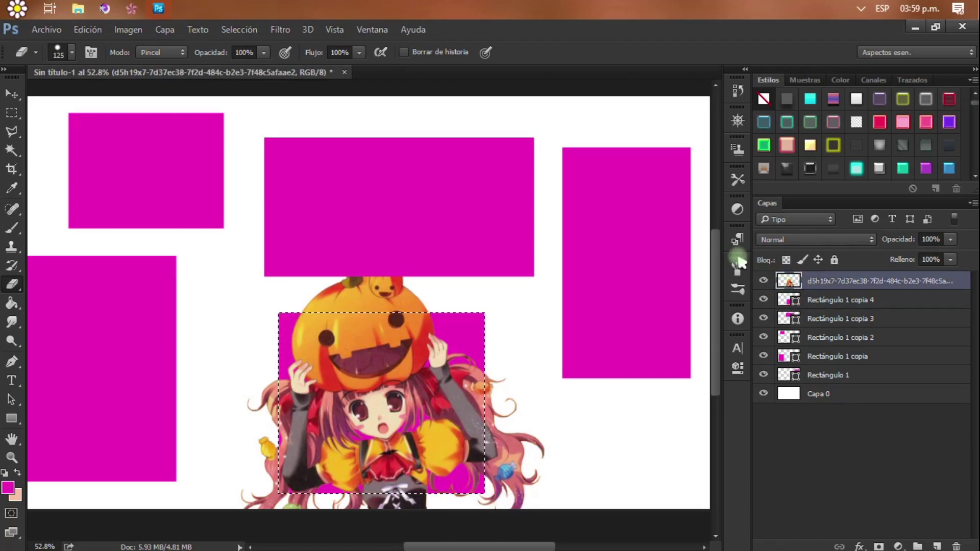
left_click(232, 32)
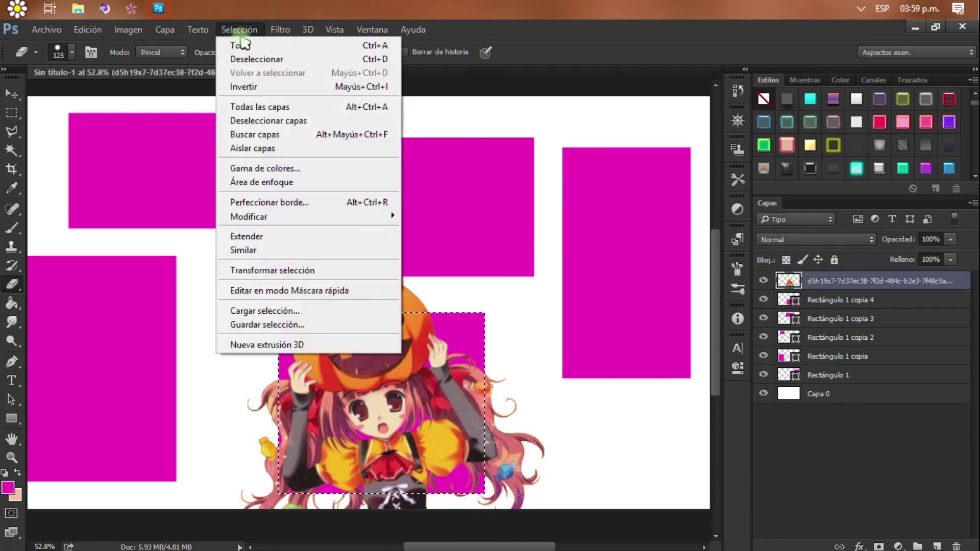
left_click(280, 87)
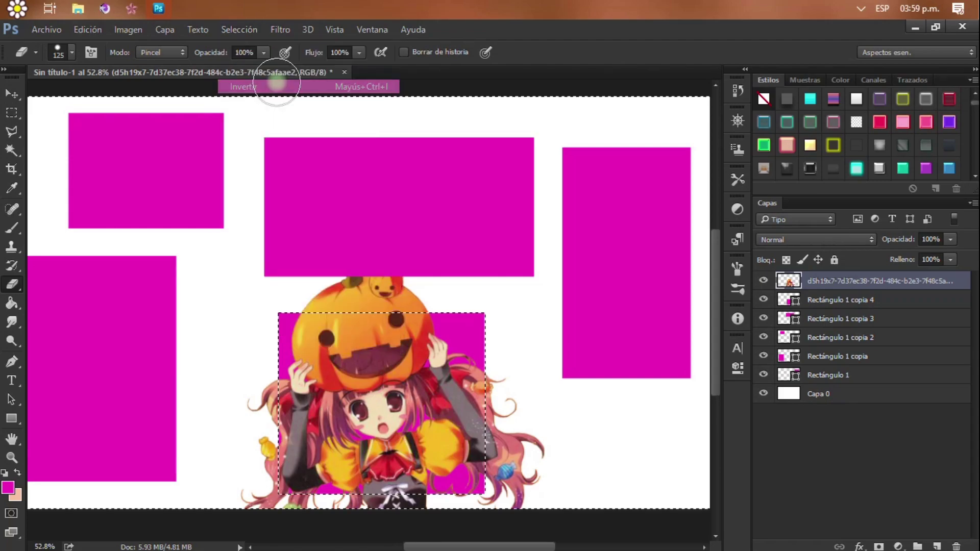
Step: Erase the girl's torso and the hair strands beside it below the rectangle's bottom edge, keeping the outer hair, and deselect
scroll(475, 439, "up", 3)
key("space")
left_click_drag(342, 500, 357, 347)
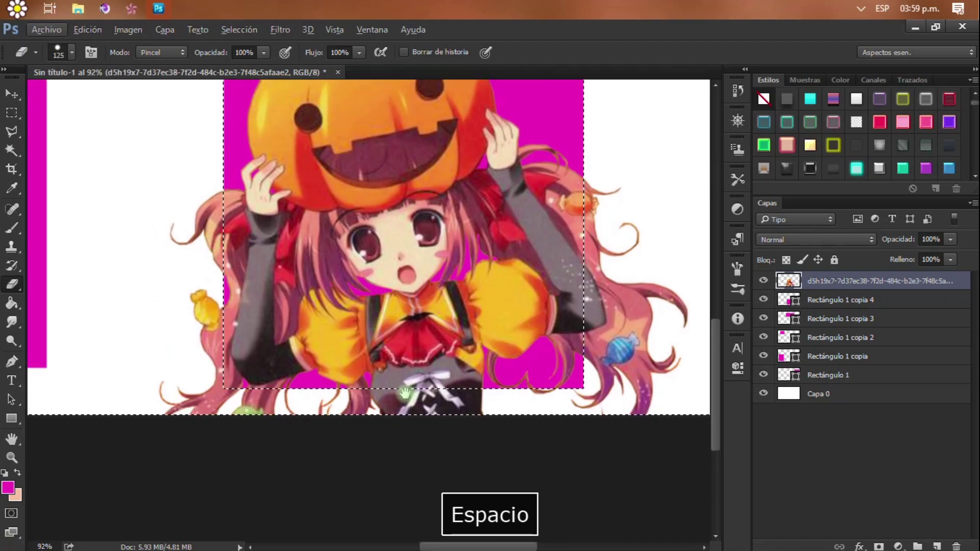
scroll(317, 424, "up", 3)
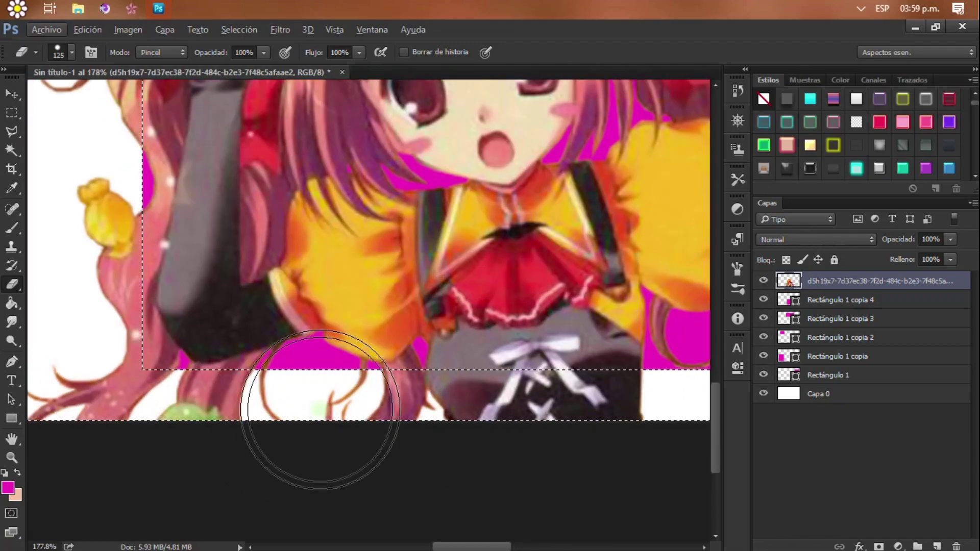
scroll(284, 426, "down", 1)
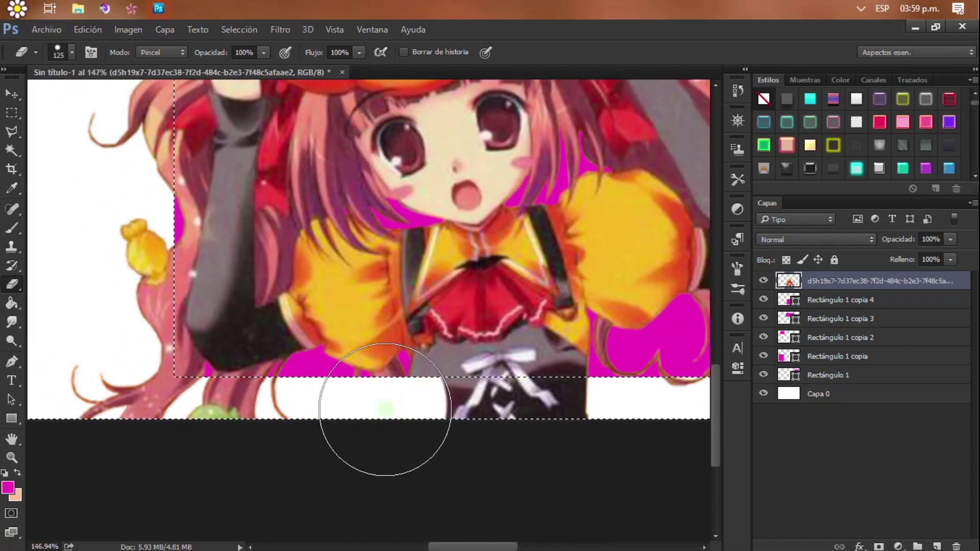
left_click_drag(523, 412, 546, 417)
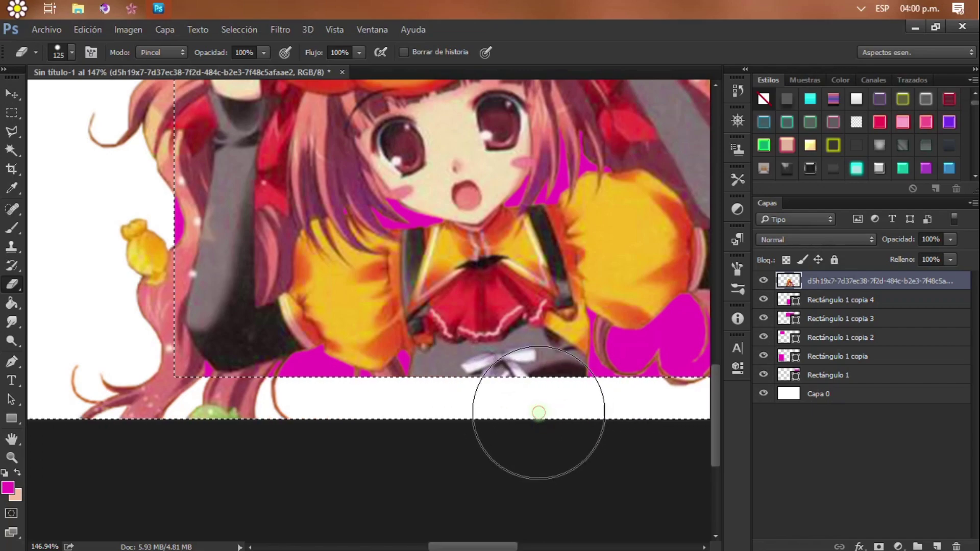
scroll(437, 407, "down", 4)
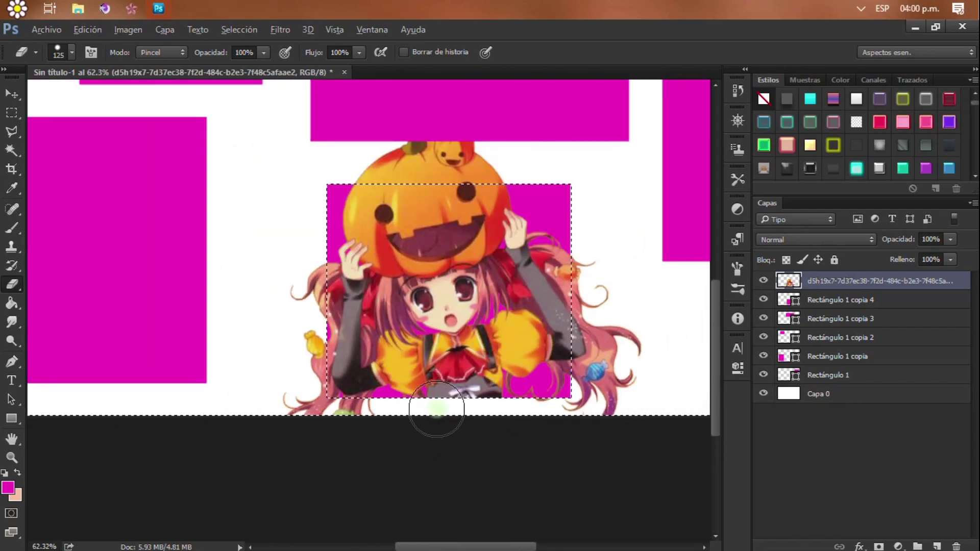
scroll(551, 428, "up", 3)
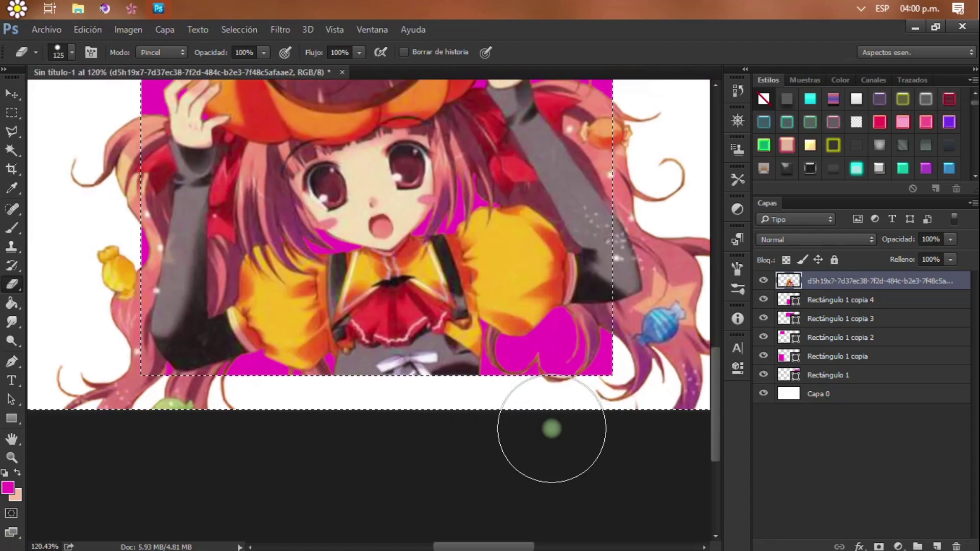
mouse_move(463, 382)
left_mouse_down()
mouse_move(321, 377)
mouse_move(443, 380)
left_mouse_up()
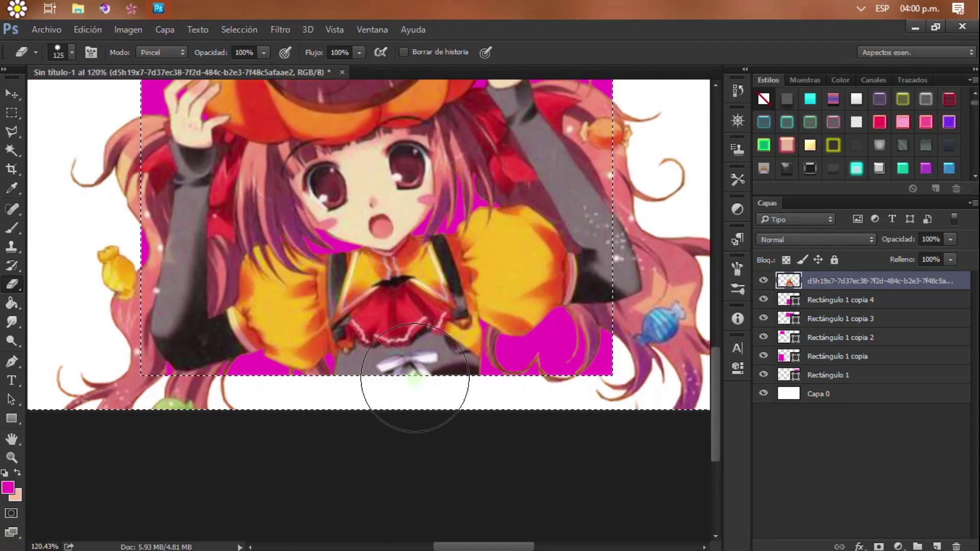
scroll(446, 379, "down", 5)
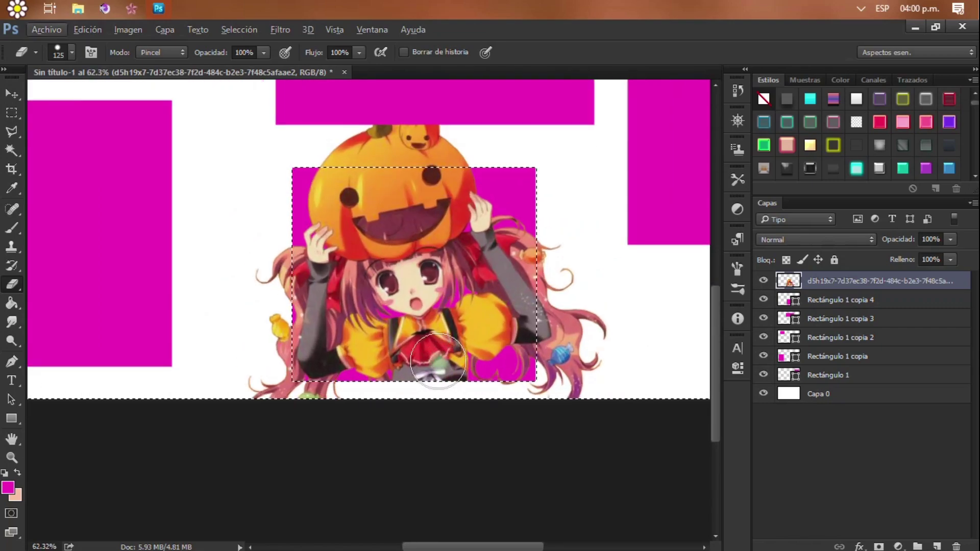
key("ctrl+d")
scroll(441, 299, "down", 2)
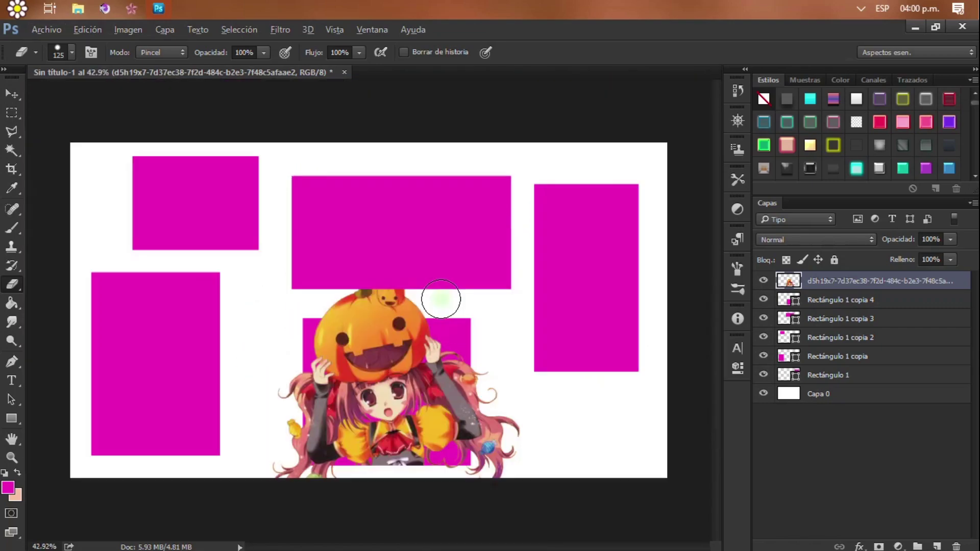
scroll(440, 299, "up", 1)
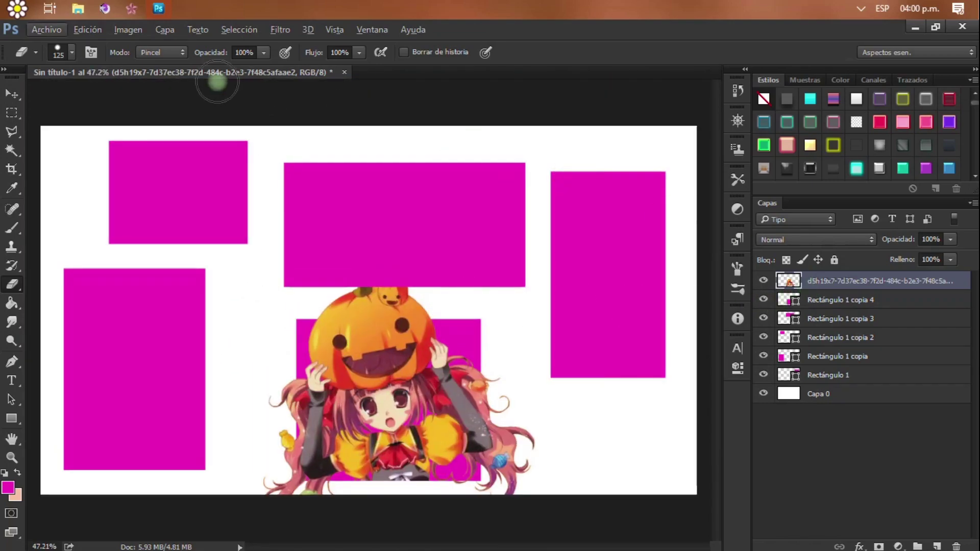
Step: Preview candidate renders in the HALLOWEEN EDICION Wallpaper folder and place the silver-haired witch holding candy into the wallpaper document
left_click(77, 8)
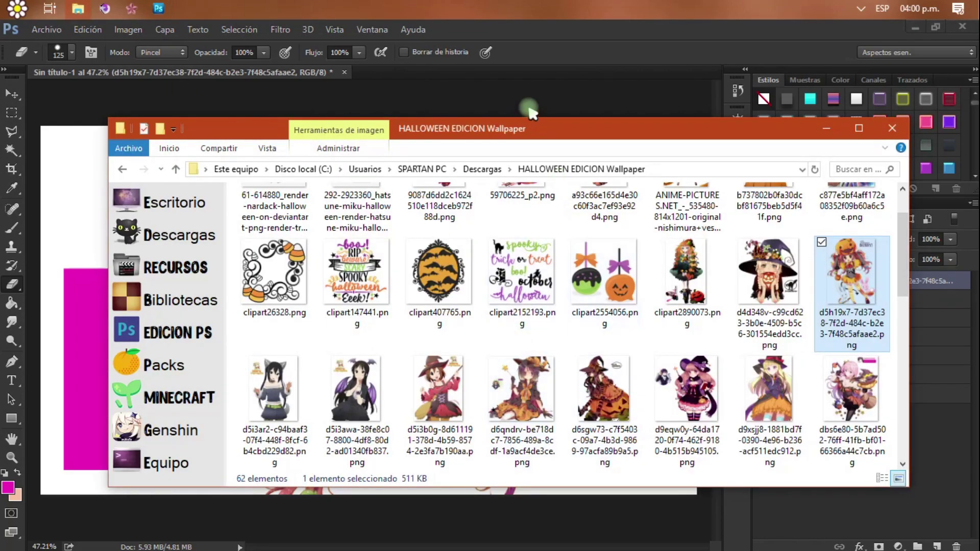
mouse_move(547, 132)
left_mouse_down()
mouse_move(592, 531)
mouse_move(525, 127)
mouse_move(539, 153)
mouse_move(543, 359)
mouse_move(550, 139)
left_mouse_up()
double_click(817, 403)
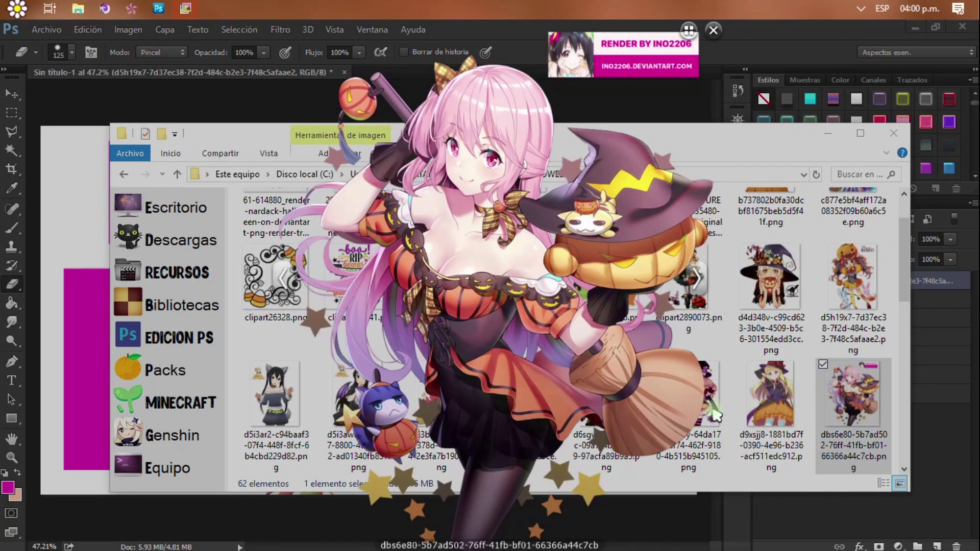
key("Escape")
scroll(520, 422, "down", 2)
double_click(520, 423)
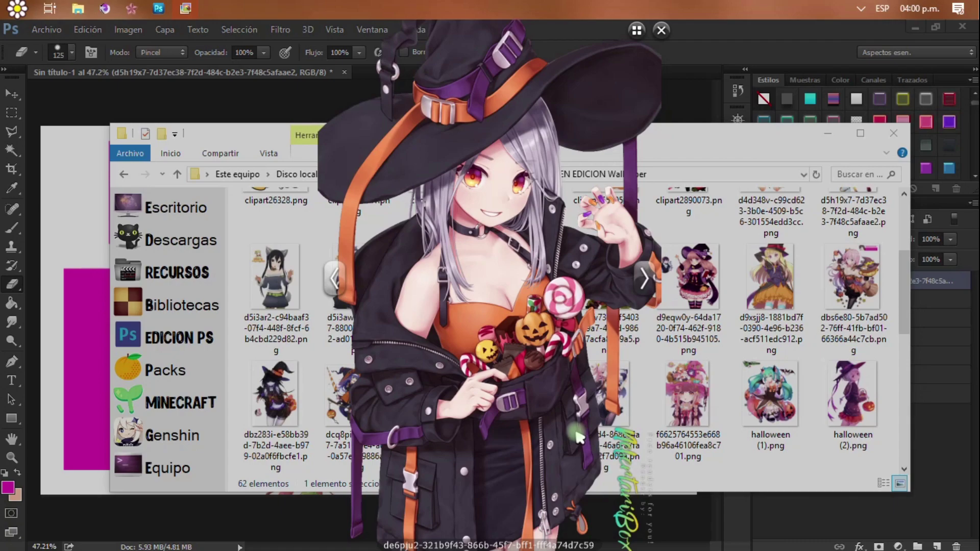
key("Escape")
double_click(612, 402)
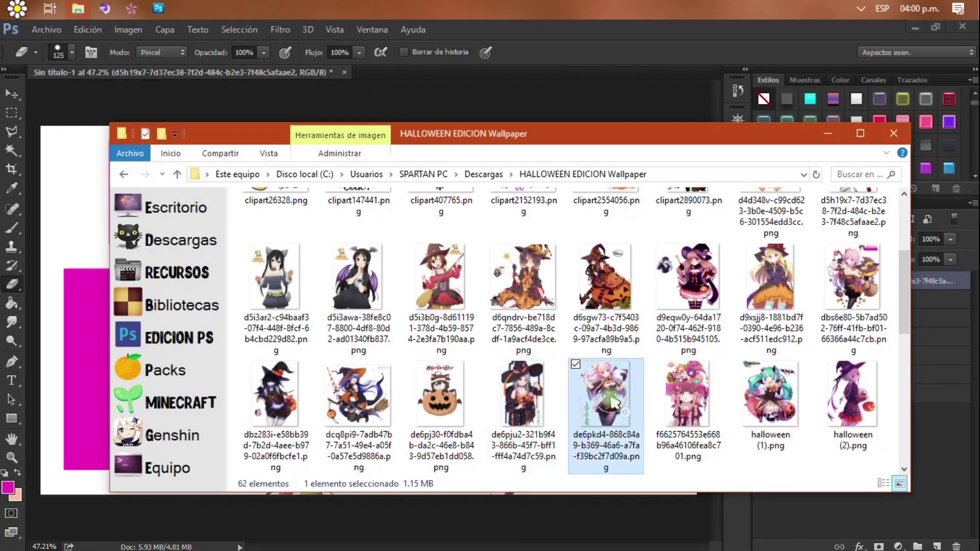
key("Escape")
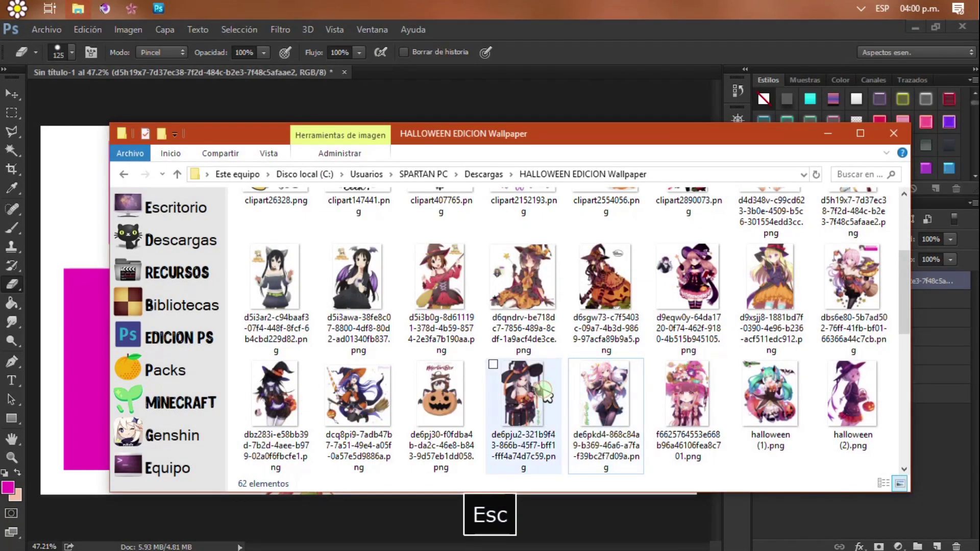
double_click(546, 395)
key("Escape")
left_click_drag(546, 382, 489, 387)
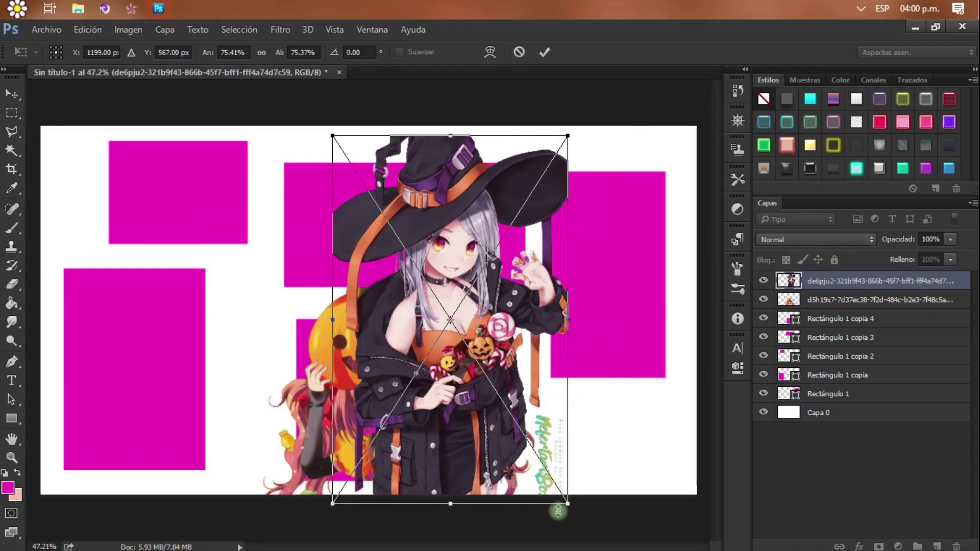
Step: Scale the placed witch down proportionally, move her over the tall right-hand rectangle and flip her horizontally
left_click_drag(566, 503, 522, 432)
left_click_drag(448, 385, 610, 384)
right_click(630, 407)
left_click(656, 384)
key("Return")
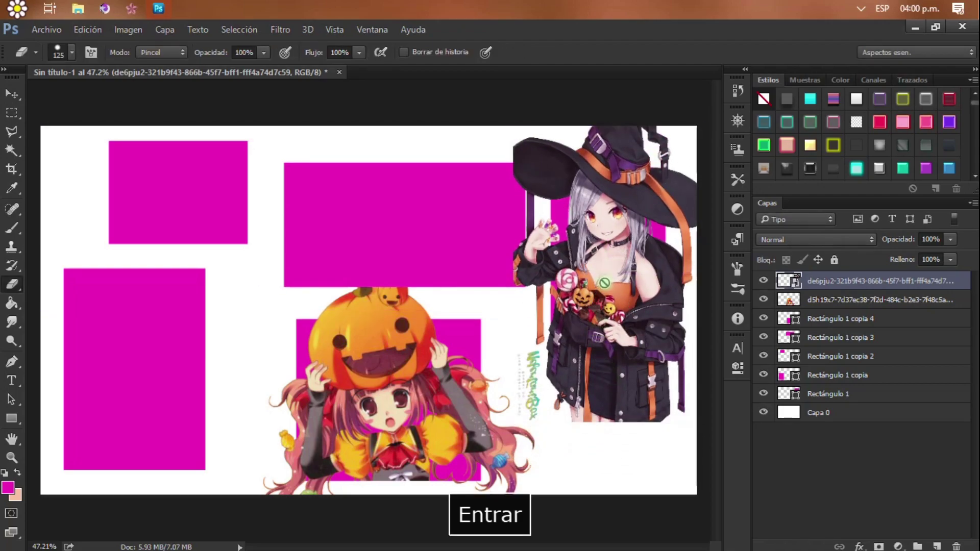
scroll(603, 284, "up", 2)
scroll(604, 285, "down", 3)
scroll(612, 288, "up", 1)
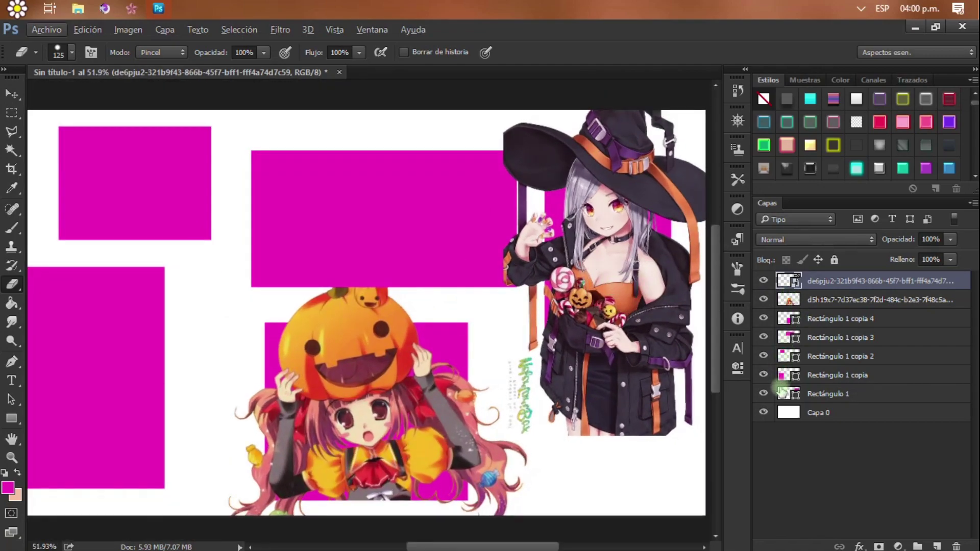
left_click(816, 394)
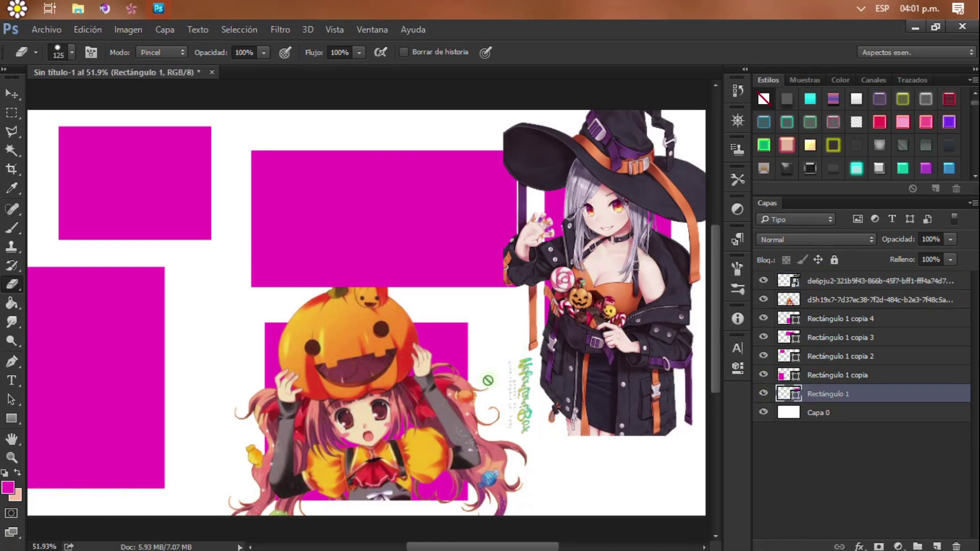
left_click(840, 80)
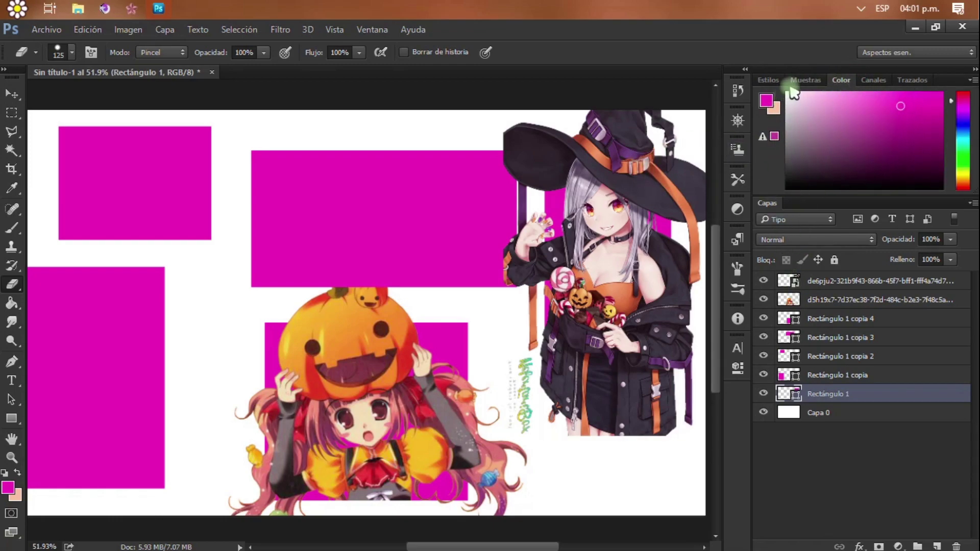
left_click(806, 81)
left_click(770, 80)
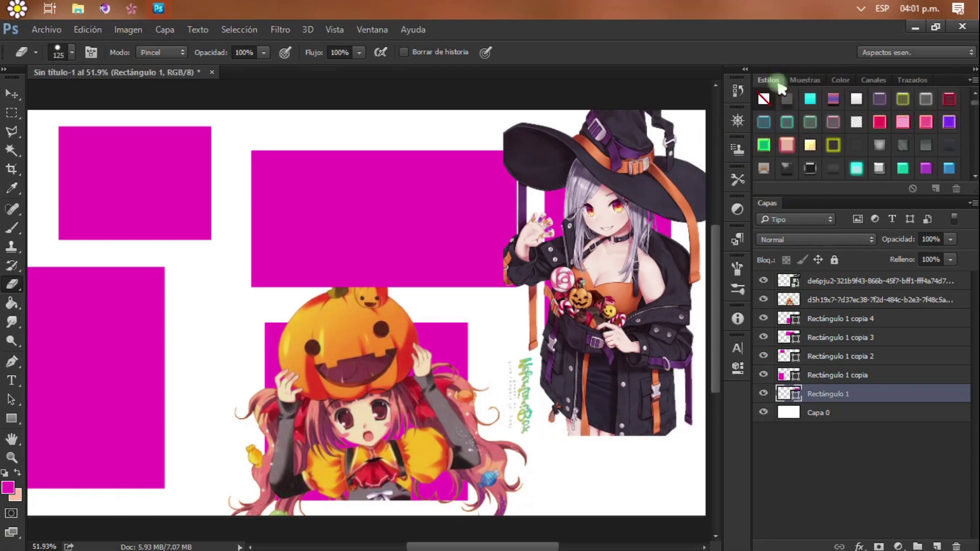
left_click(765, 283)
left_click(765, 283)
Step: Make the witch layer active, load the shape of the tall right-hand rectangle as a selection and invert it
left_click(801, 281)
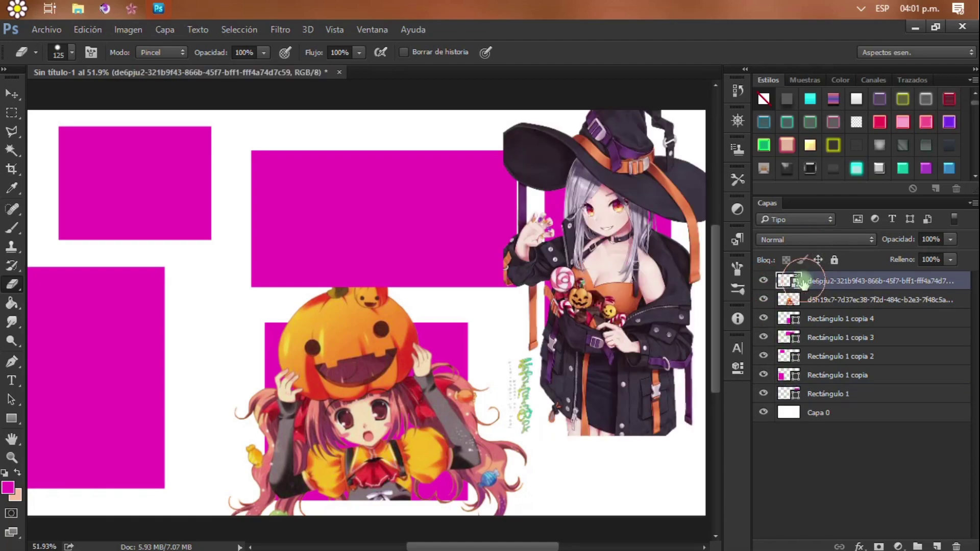
left_click(792, 397, "ctrl")
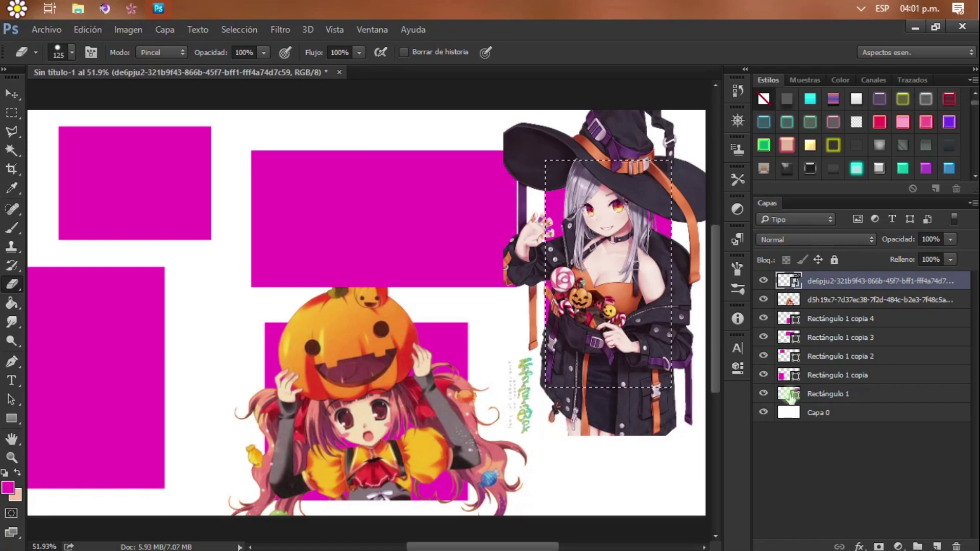
left_click(240, 29)
left_click(245, 117)
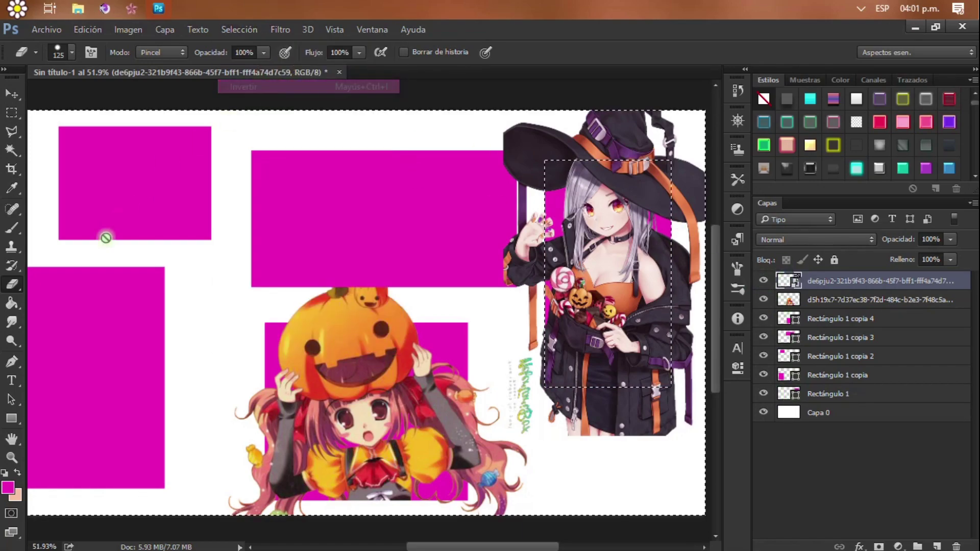
Step: Rasterize the witch layer and clear the selection
left_click(481, 227)
key("space")
scroll(614, 255, "up", 3)
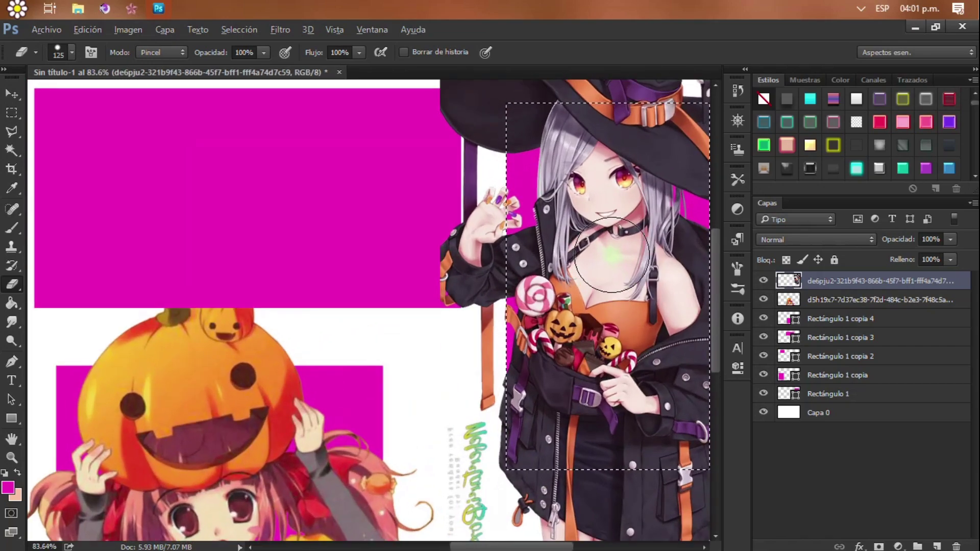
scroll(529, 261, "up", 1)
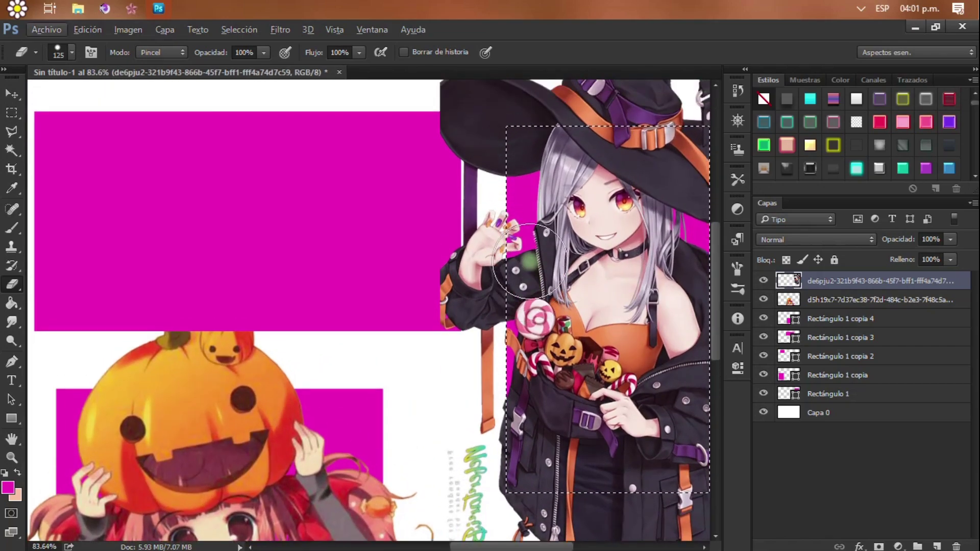
scroll(515, 285, "down", 1)
scroll(490, 345, "up", 5)
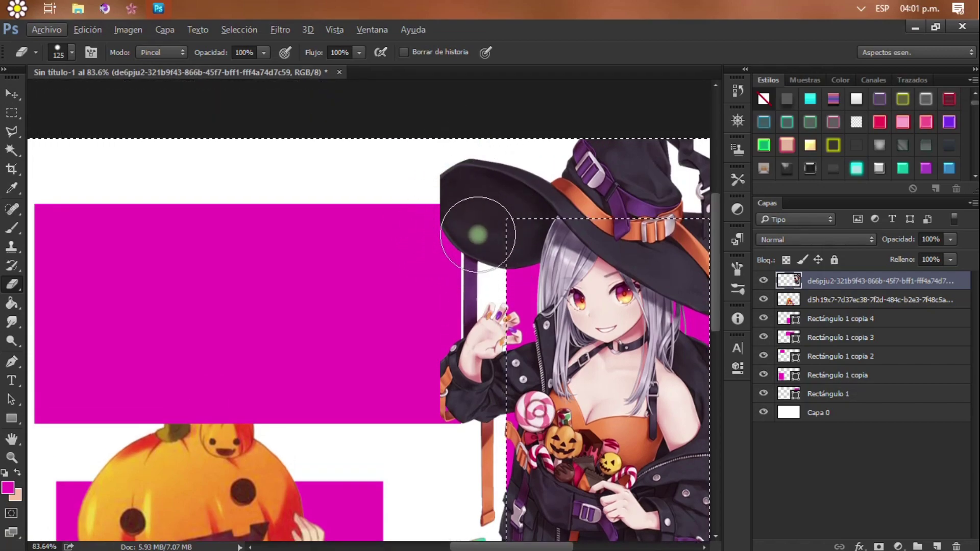
scroll(477, 234, "down", 1)
key("ctrl+d")
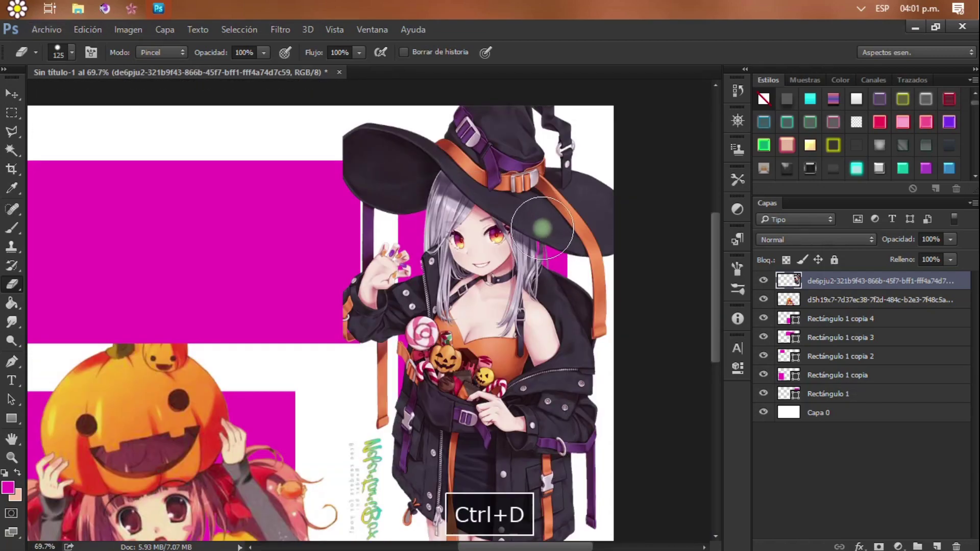
Step: Nudge the witch layer down until the top of her hat sits slightly below the canvas's upper edge
key("v")
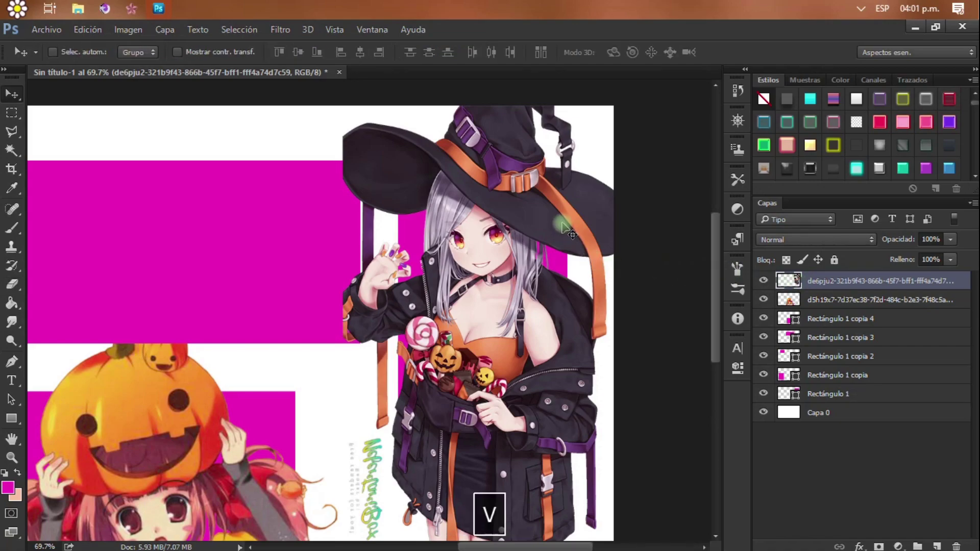
key("Down")
key("Down")
key("Down")
key("Down")
key("Down")
key("Down")
key("Down")
key("Down")
key("Down")
key("Down")
key("Down")
key("Down")
key("Down")
key("Down")
key("Down")
key("Down")
key("Down")
key("Down")
key("Down")
key("Down")
key("Up")
key("Up")
key("Up")
key("Up")
key("Up")
key("Up")
key("Up")
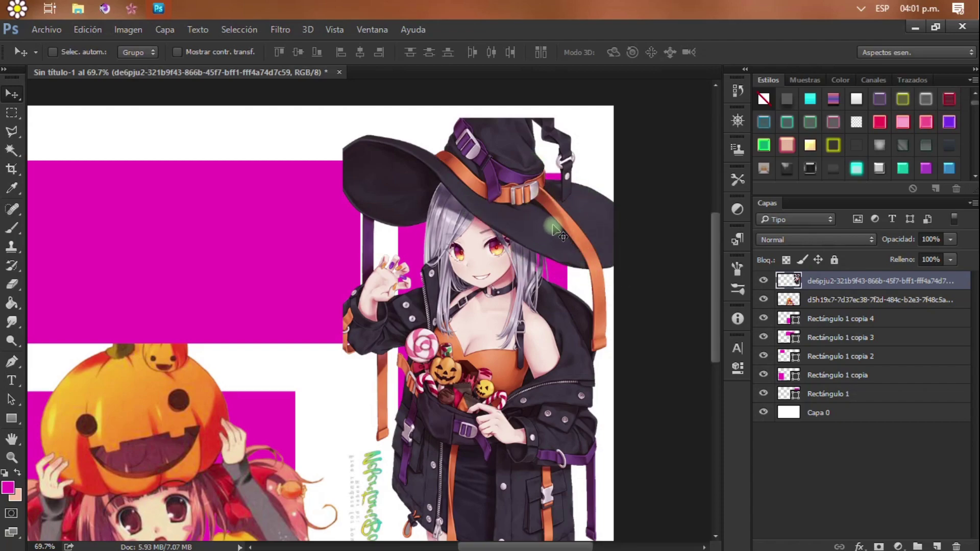
Step: Rotate the witch clockwise by about 3.26°
key("ctrl+t")
left_click_drag(252, 321, 247, 311)
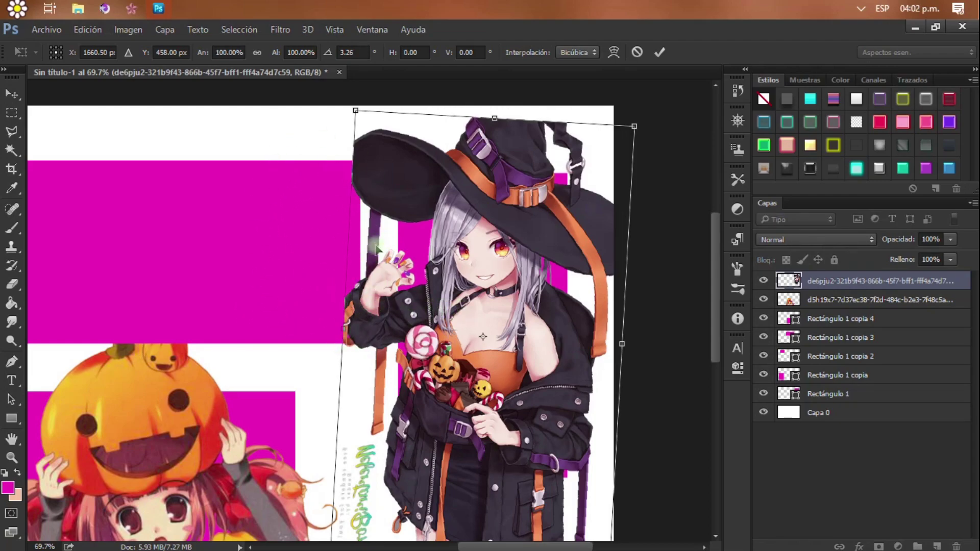
key("Return")
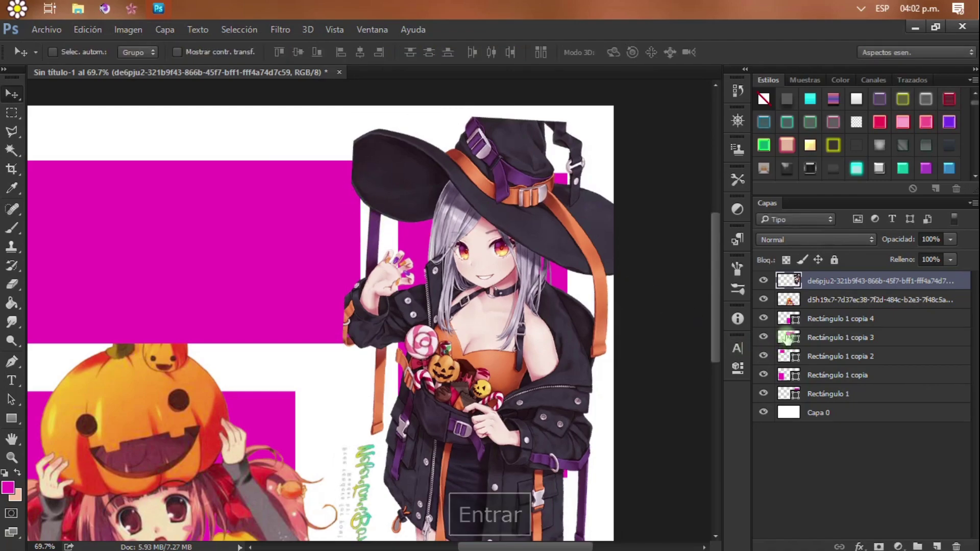
Step: Load the shape of the top-center rectangle as a selection and erase the part of the witch's sleeve overlapping it
left_click(766, 337)
left_click(765, 338)
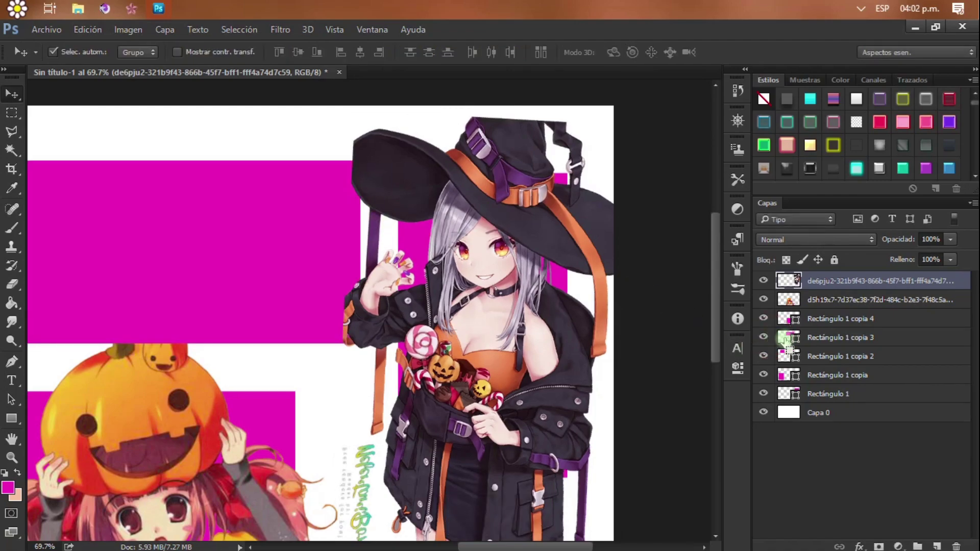
left_click(788, 337, "ctrl")
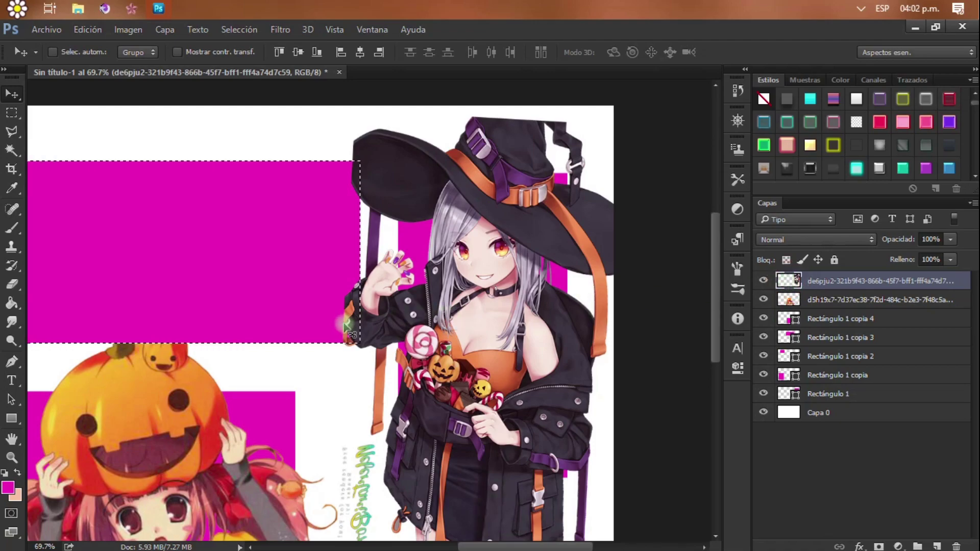
key("e")
mouse_move(318, 306)
left_mouse_down()
mouse_move(343, 319)
mouse_move(340, 294)
mouse_move(357, 331)
left_mouse_up()
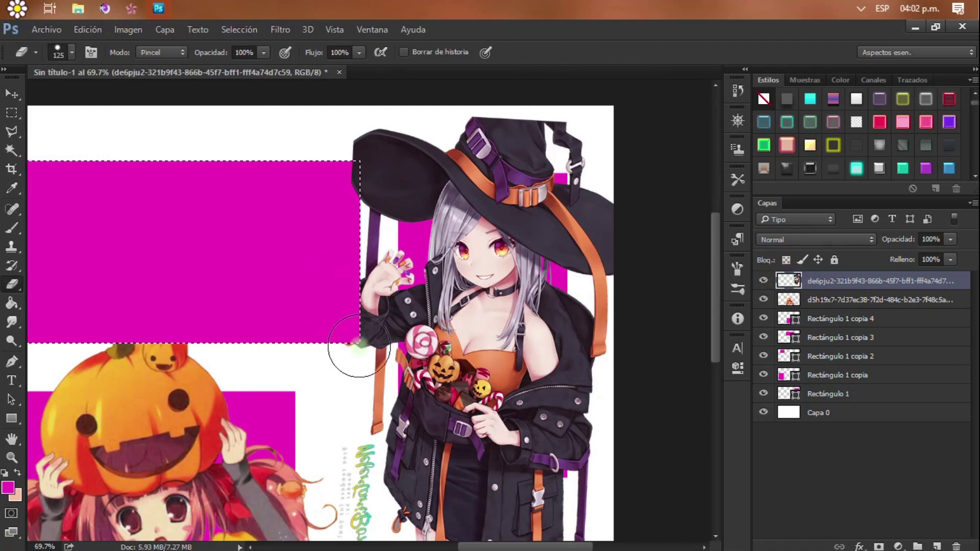
Step: Reduce the Eraser to 44 px and clear the selection of the top-center rectangle
scroll(344, 307, "up", 10)
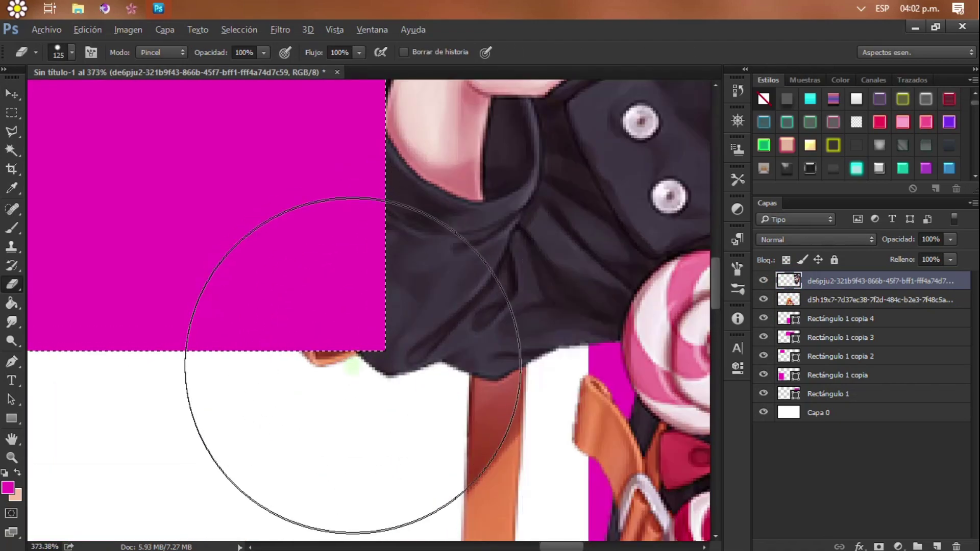
right_click(382, 329, "alt")
left_click_drag(381, 329, 334, 400)
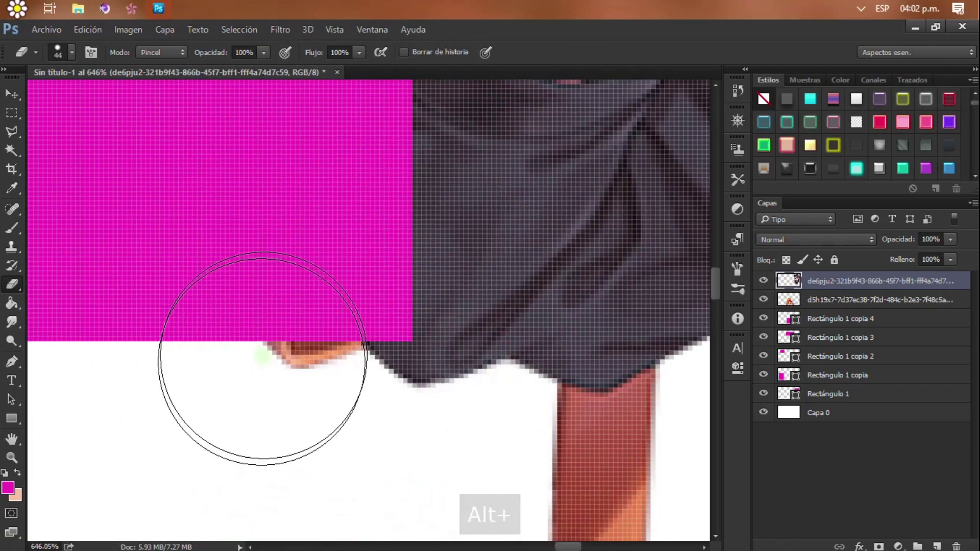
scroll(393, 284, "down", 5)
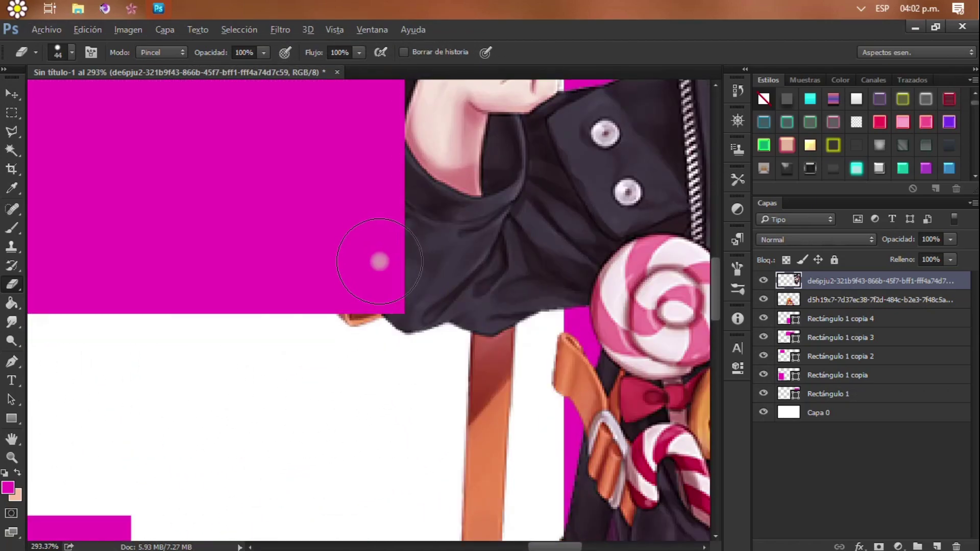
scroll(415, 231, "down", 2)
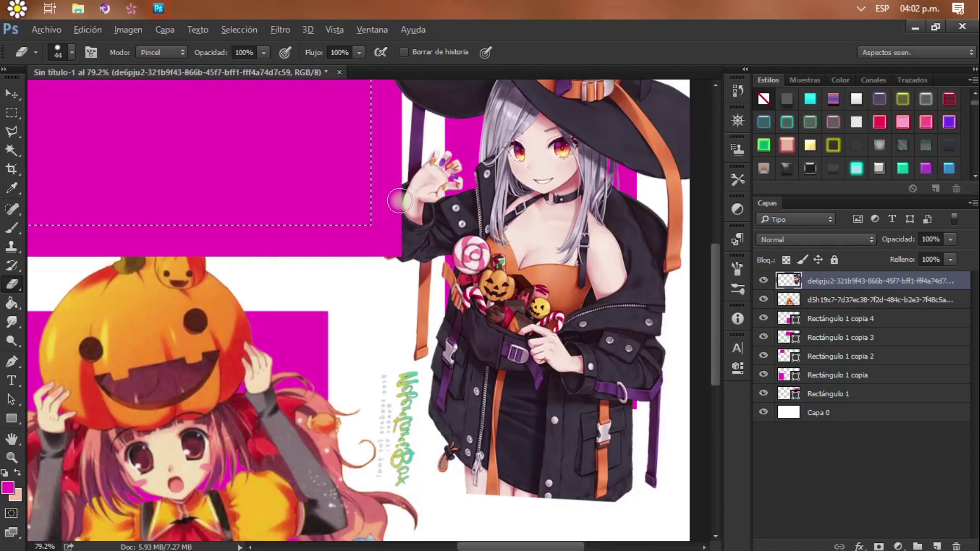
scroll(401, 200, "up", 1)
key("space")
mouse_move(587, 230)
left_mouse_down()
mouse_move(495, 339)
mouse_move(511, 350)
left_mouse_up()
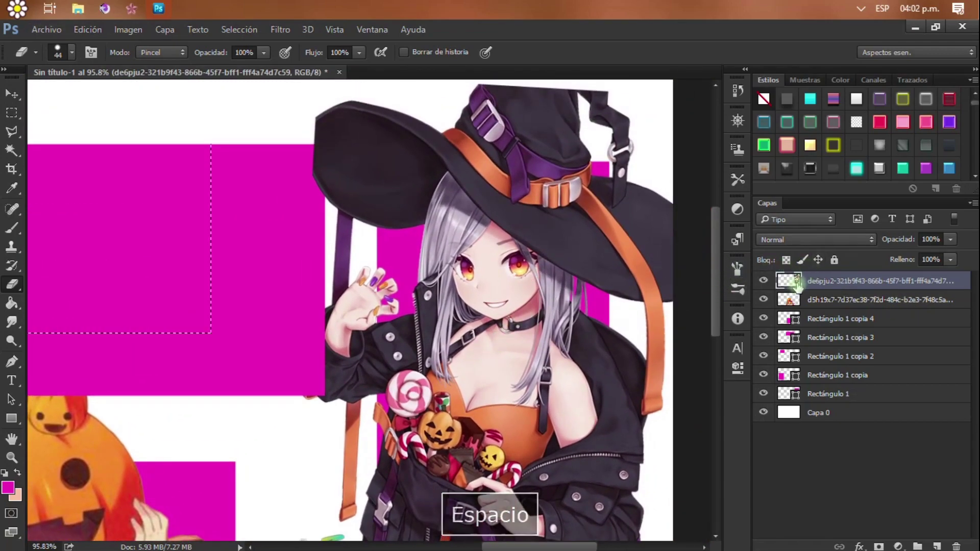
left_click(788, 338, "ctrl")
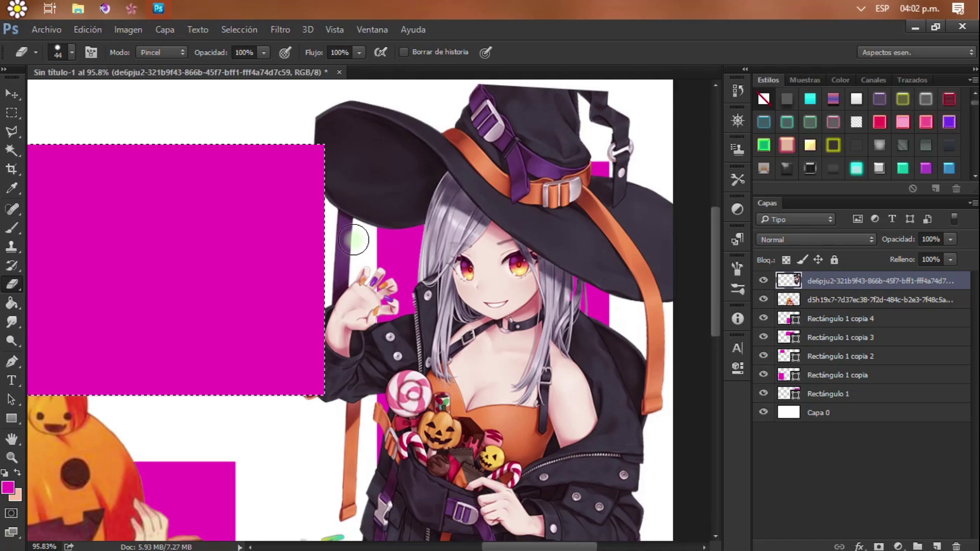
key("ctrl+d")
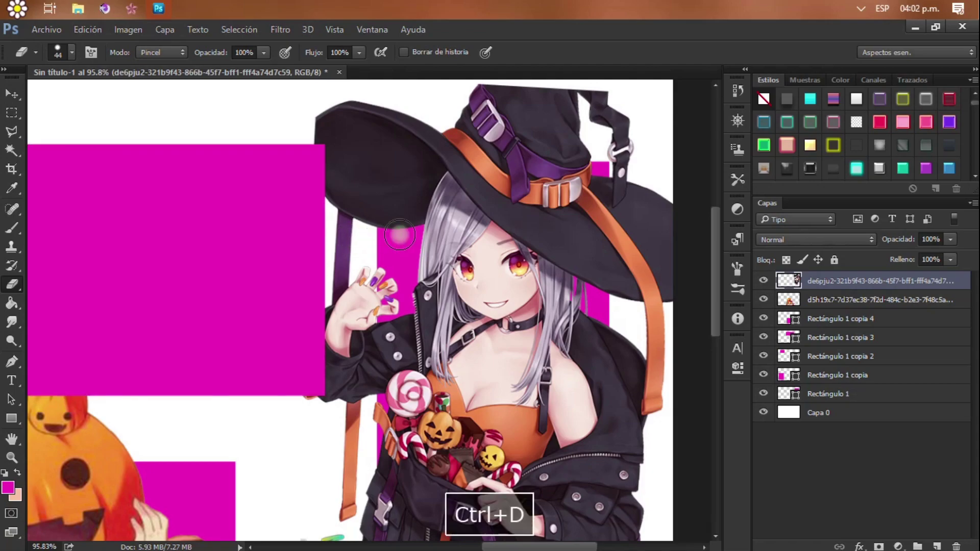
Step: Load the shape of the tall right-hand rectangle as a selection for the witch layer and invert it
left_click(788, 394, "ctrl")
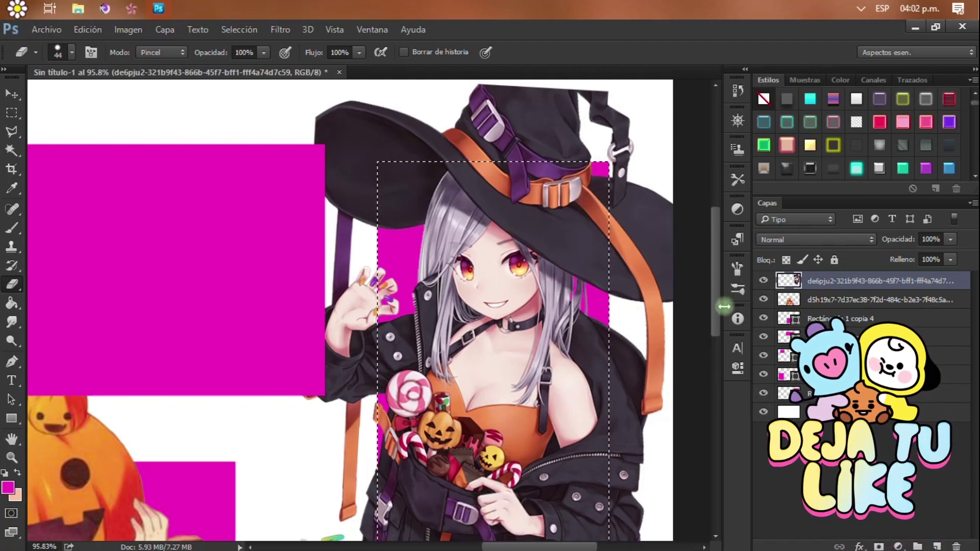
left_click(238, 29)
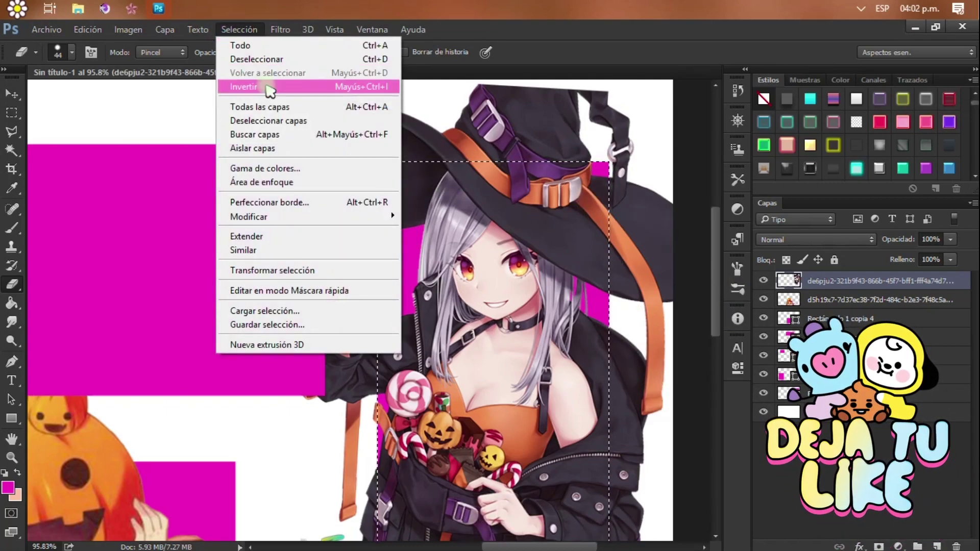
left_click(264, 86)
Step: Erase the top of the witch's hat outside the tall rectangle, refining its edge with a 24 px Eraser and undoing the last stroke
mouse_move(357, 217)
left_mouse_down()
mouse_move(346, 140)
mouse_move(324, 121)
mouse_move(373, 111)
mouse_move(410, 145)
mouse_move(633, 143)
mouse_move(598, 104)
mouse_move(458, 99)
mouse_move(543, 108)
mouse_move(427, 114)
mouse_move(570, 122)
mouse_move(637, 153)
mouse_move(612, 210)
left_mouse_up()
scroll(637, 152, "up", 3)
scroll(637, 152, "up", 2)
scroll(595, 234, "up", 2)
mouse_move(548, 194)
left_mouse_down()
mouse_move(634, 210)
mouse_move(613, 219)
mouse_move(537, 210)
left_mouse_up()
key("ctrl+z")
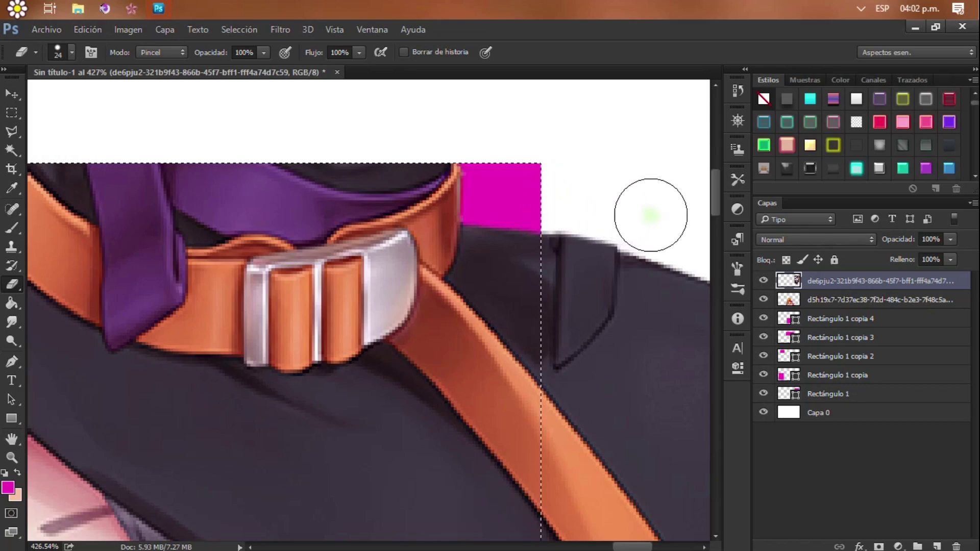
Step: Paint over the leftover dark strap on the hat brim with dark tones sampled from the brim, using the Brush tool
key("space")
left_click_drag(623, 316, 525, 300)
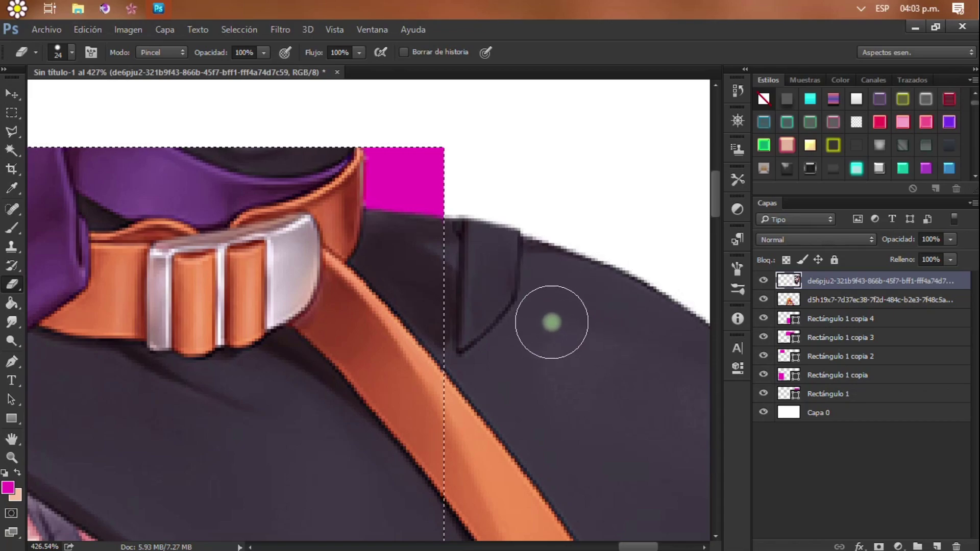
key("b")
left_click(551, 322, "alt")
left_click_drag(551, 322, 557, 324)
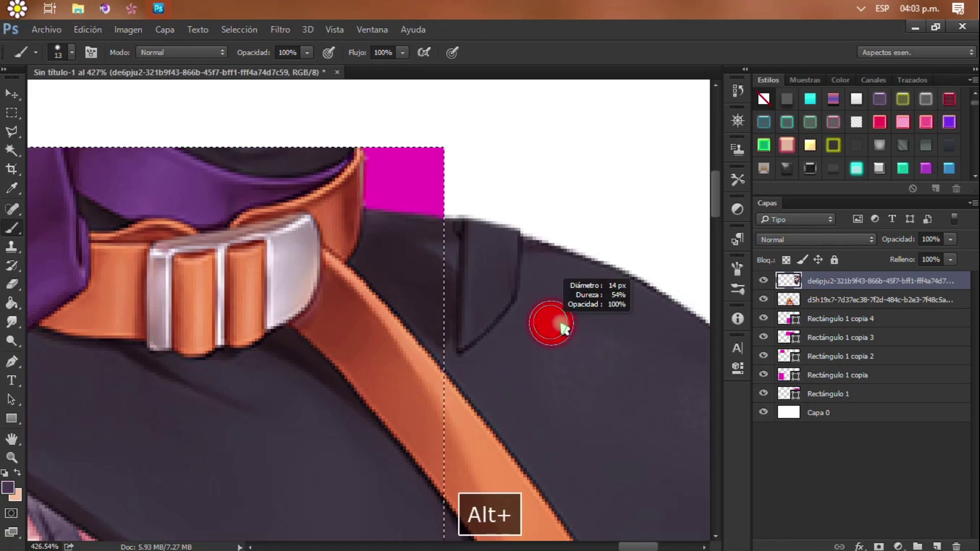
left_click_drag(513, 280, 497, 335)
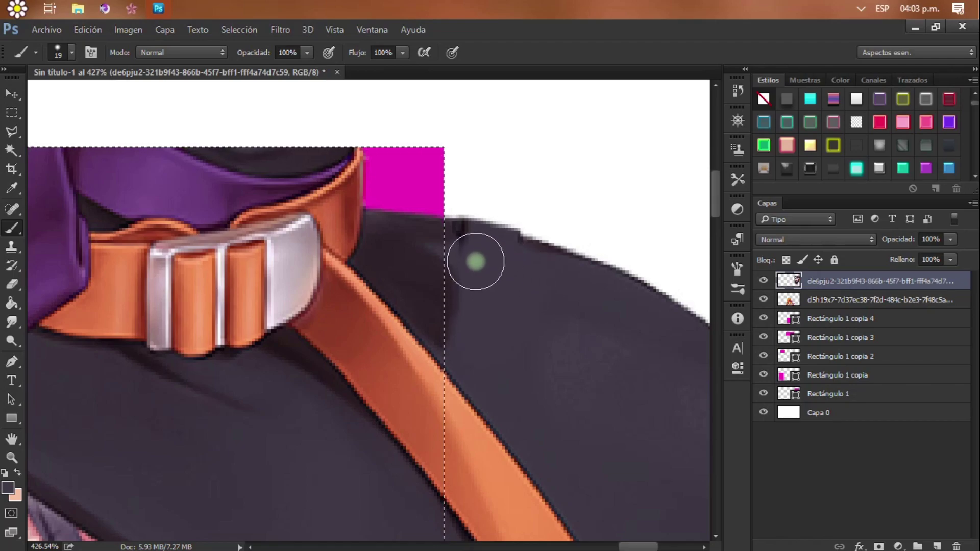
left_click_drag(485, 273, 473, 271)
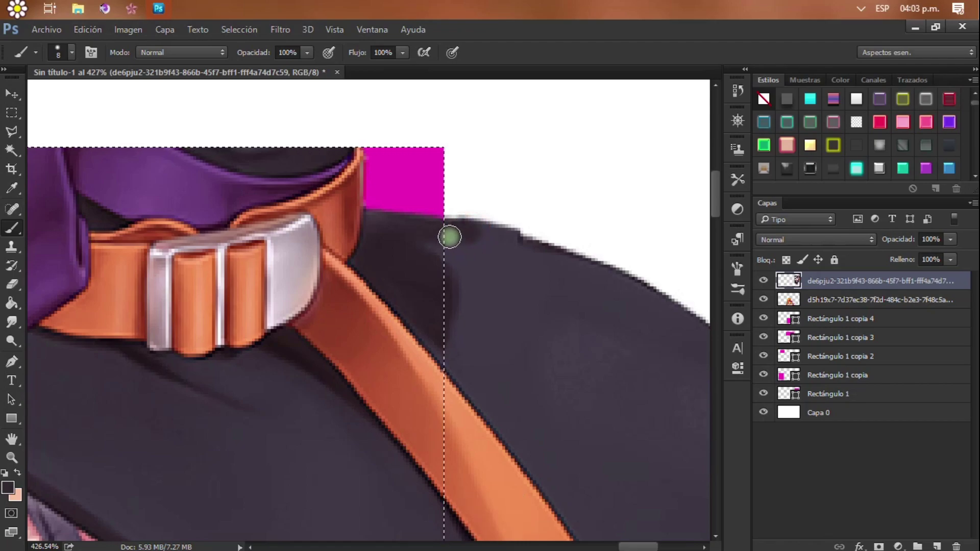
Step: Clean the brim's upper outline beside the rectangle's corner with the 24 px Eraser
key("e")
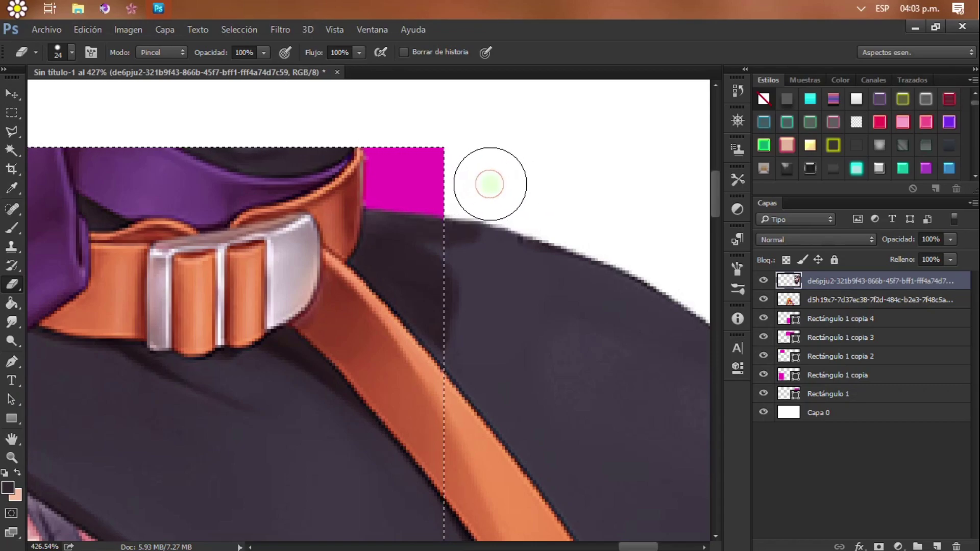
left_click(13, 250)
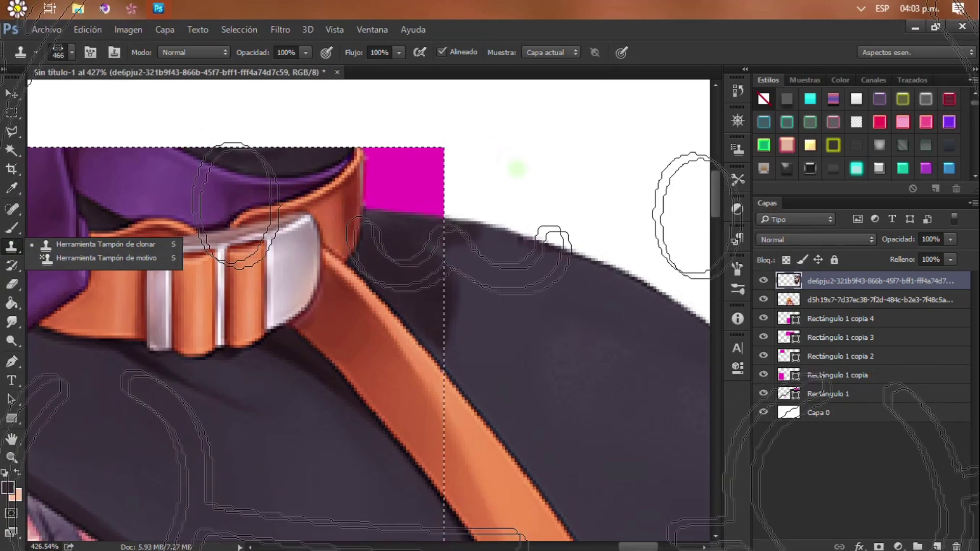
key("e")
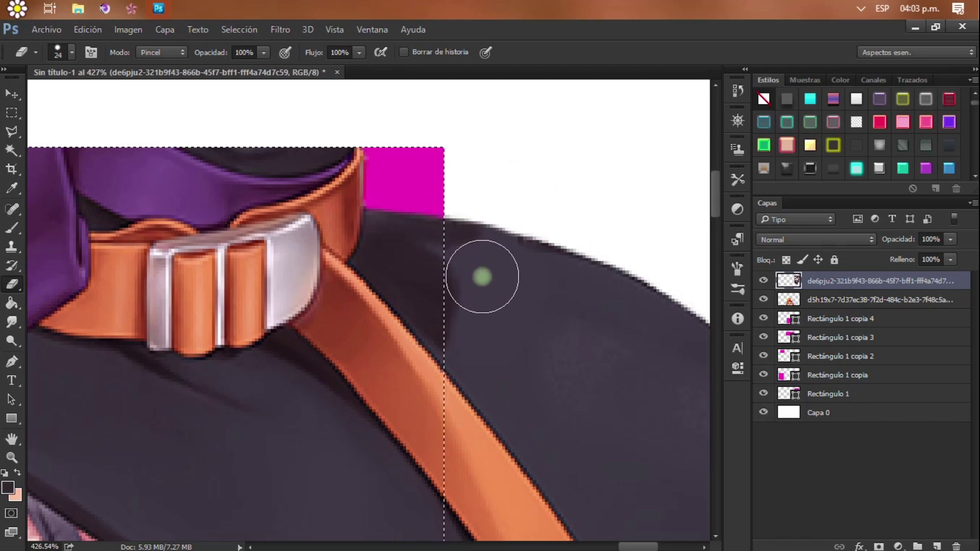
Step: Try to touch up the brim's edge with a 22 px Brush in the sampled brim colour and undo the strokes
key("b")
right_click(504, 285, "alt")
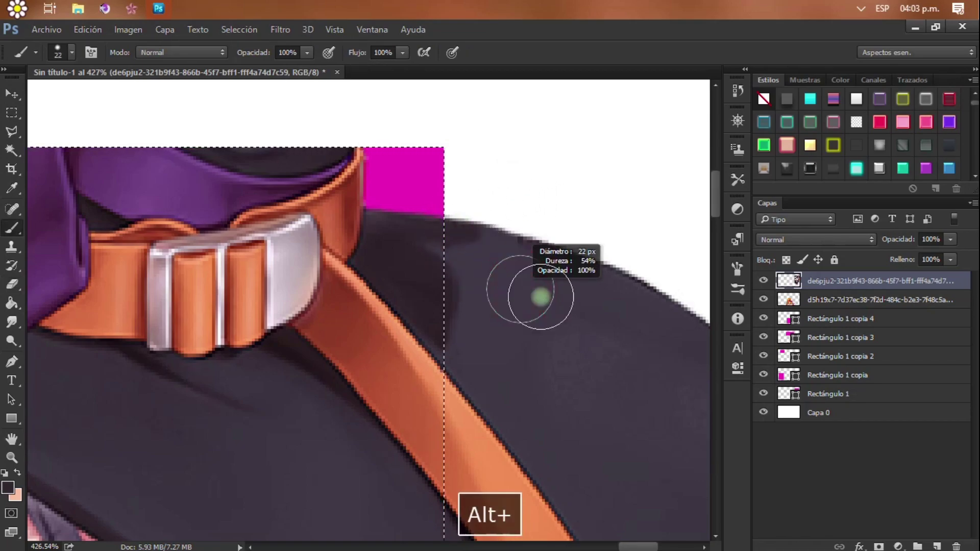
left_click_drag(536, 278, 682, 164)
key("ctrl+z")
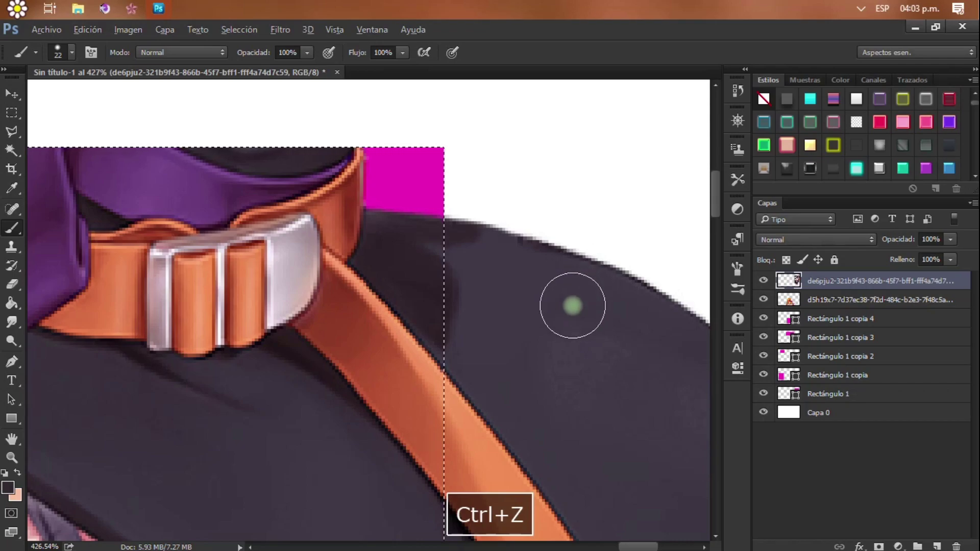
key("alt")
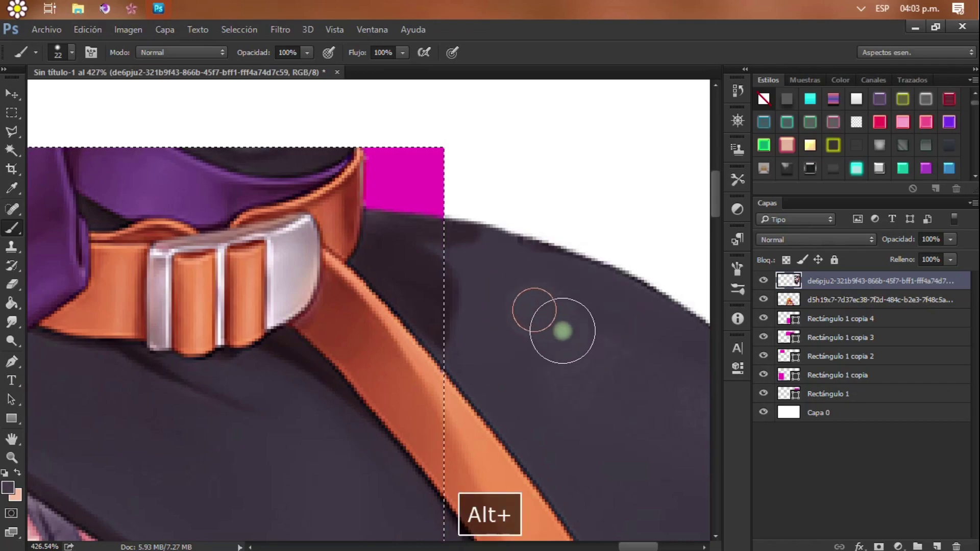
key("ctrl+z")
key("alt")
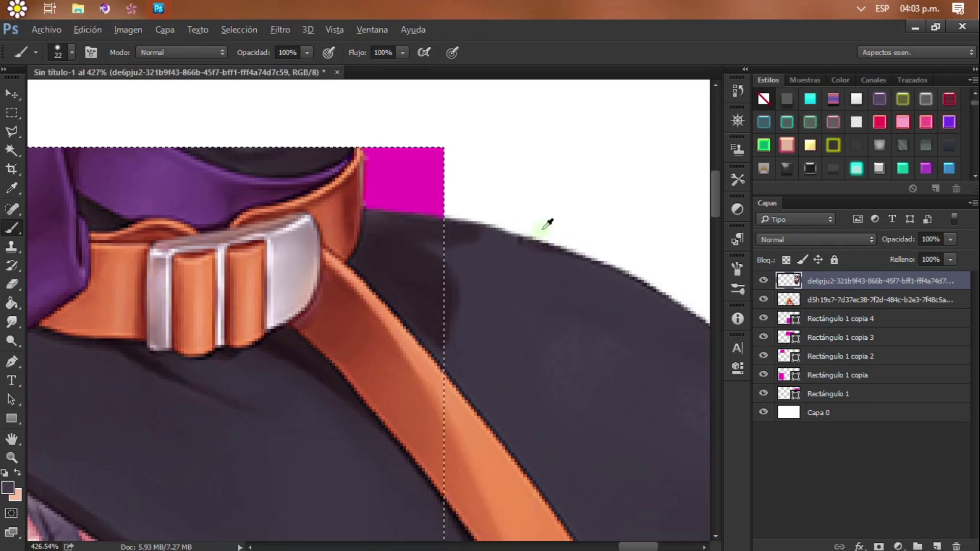
Step: Erase the remaining rough pixels along the hat brim's outer edge with the 24 px Eraser
key("e")
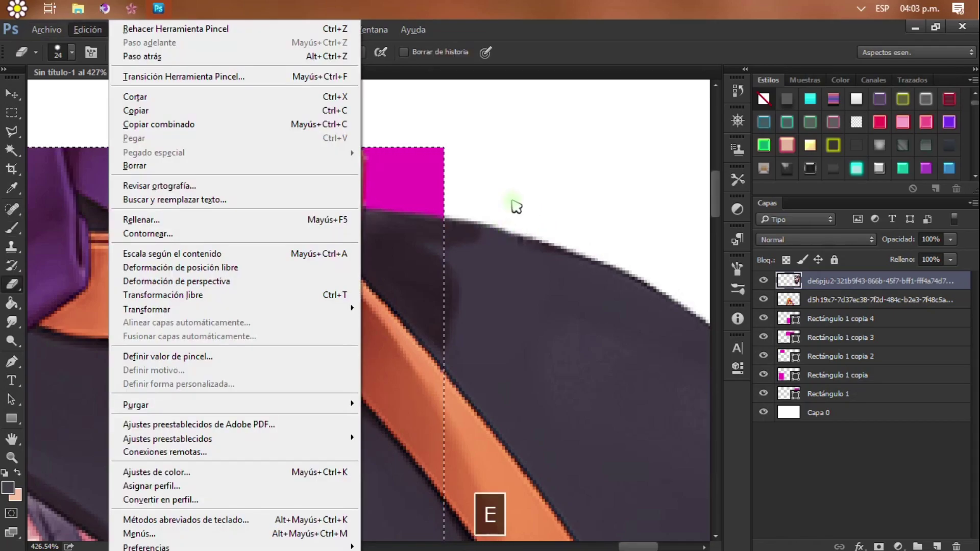
key("Escape")
scroll(516, 208, "down", 1)
mouse_move(538, 226)
left_mouse_down()
mouse_move(527, 262)
mouse_move(534, 204)
left_mouse_up()
key("e")
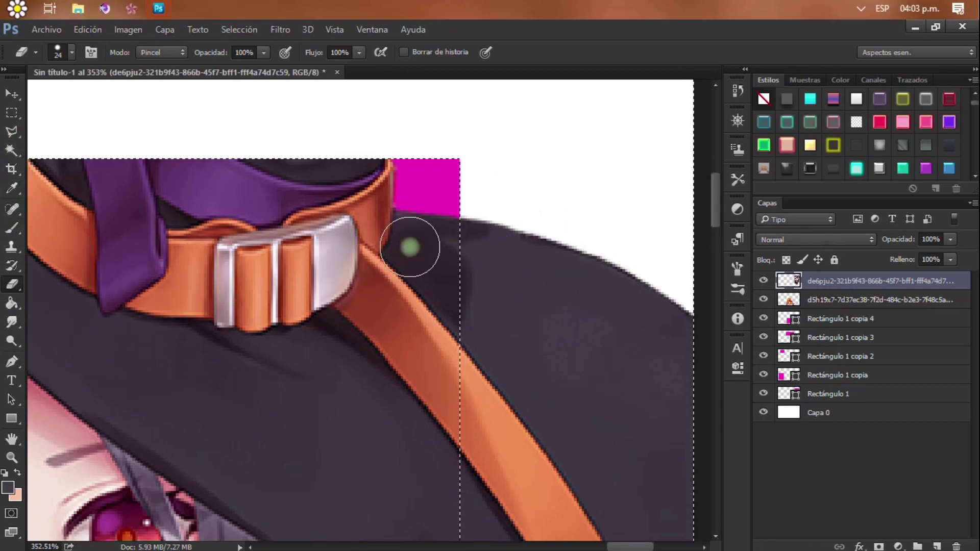
Step: Erase the leftover purple strap behind the witch's raised hand, following the outline of the palm
scroll(410, 247, "down", 8)
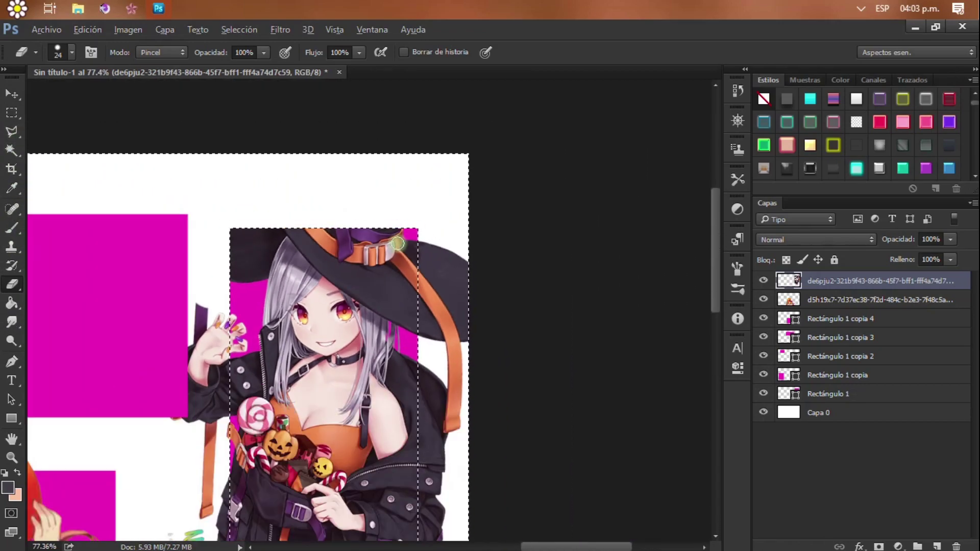
scroll(266, 335, "up", 5)
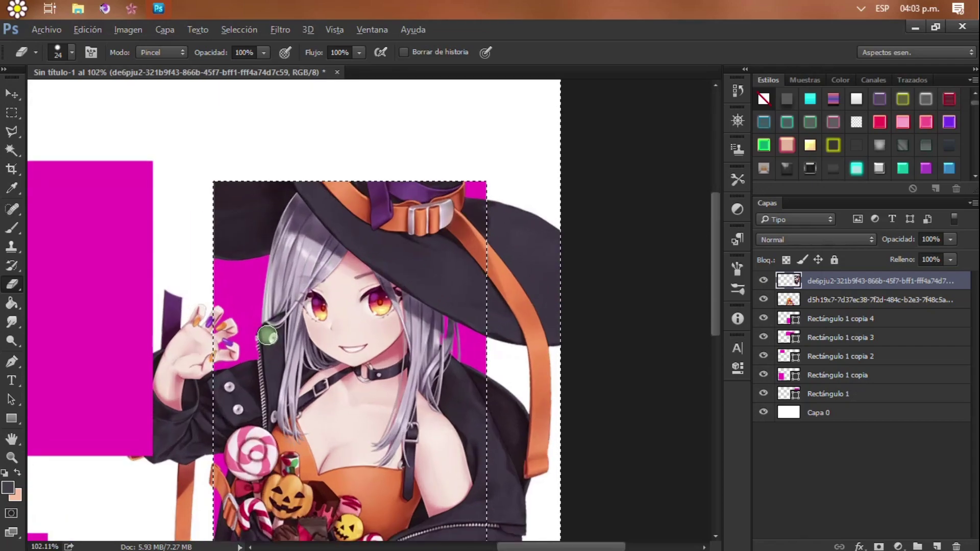
key("space")
left_click_drag(157, 262, 414, 245)
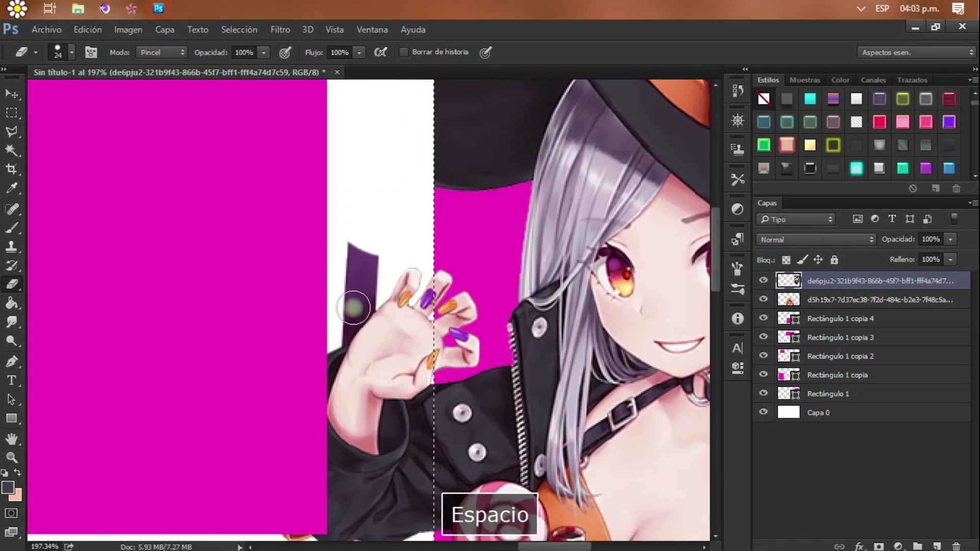
scroll(382, 298, "up", 5)
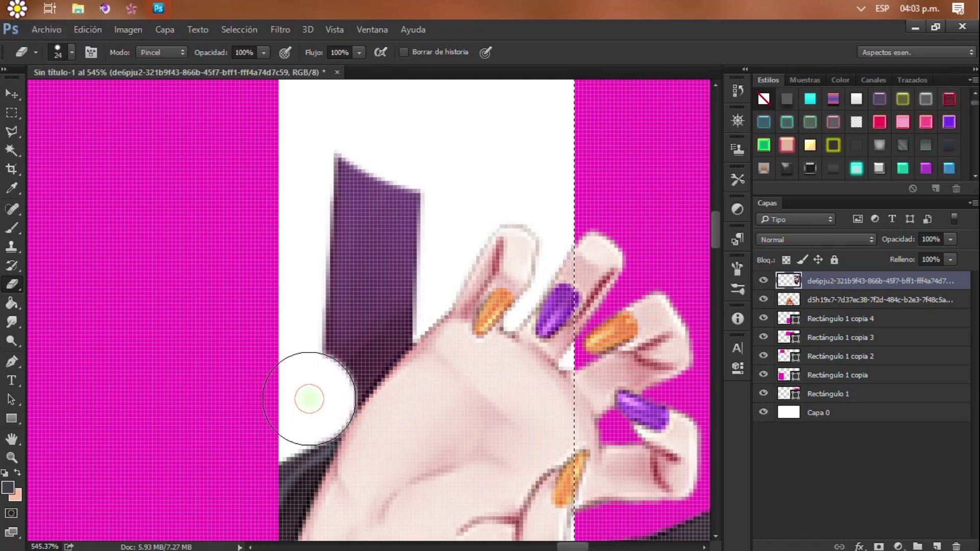
mouse_move(336, 320)
left_mouse_down()
mouse_move(381, 224)
mouse_move(387, 171)
mouse_move(310, 257)
mouse_move(392, 229)
mouse_move(375, 319)
left_mouse_up()
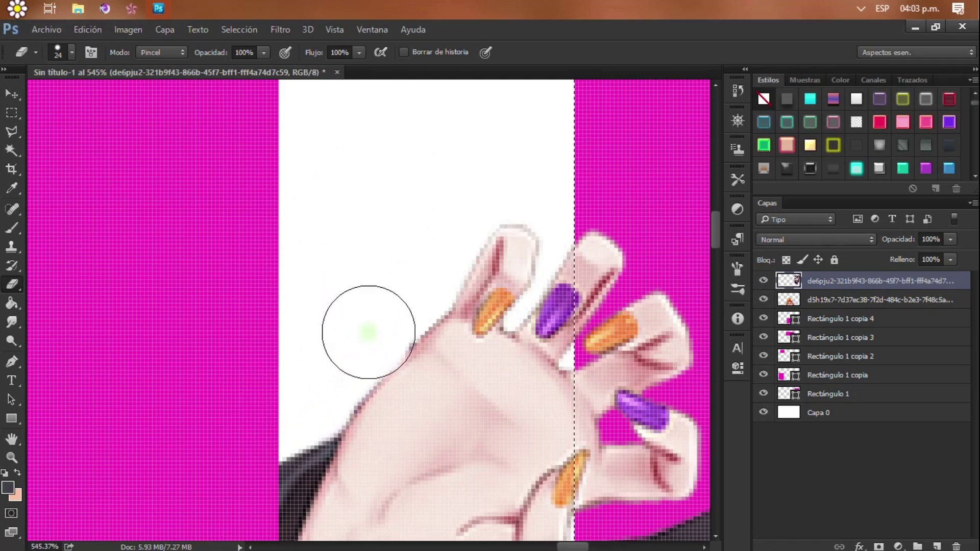
key("ctrl+z")
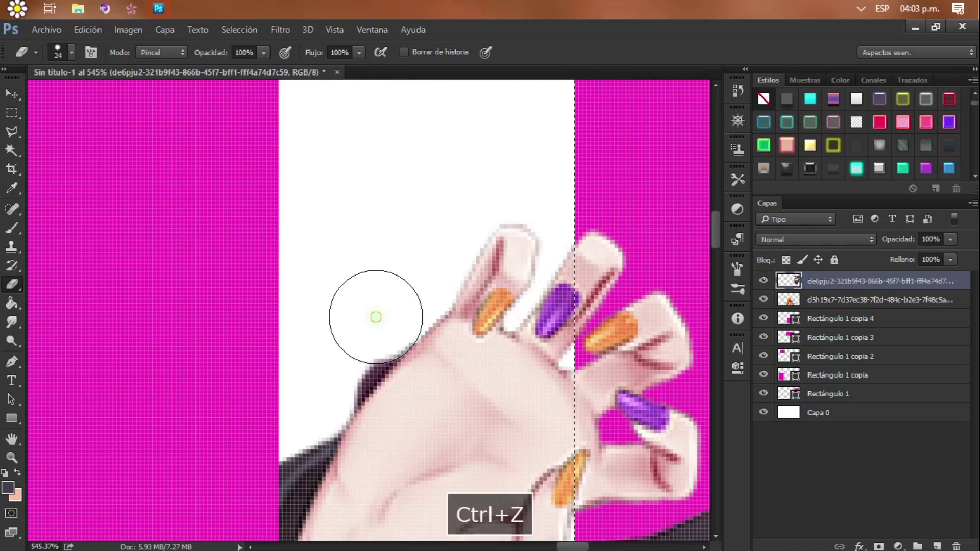
left_click_drag(375, 317, 355, 337)
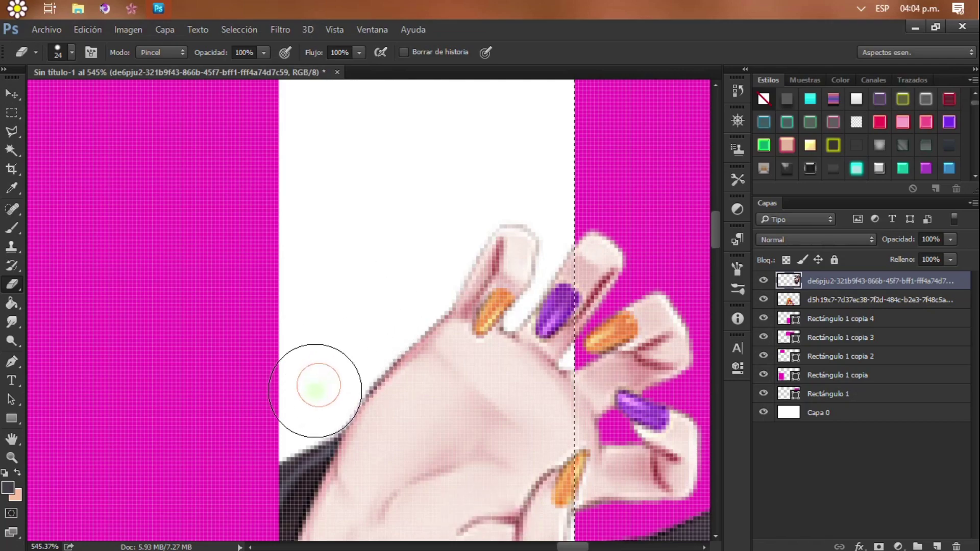
mouse_move(398, 236)
left_mouse_down()
mouse_move(318, 309)
mouse_move(273, 312)
left_mouse_up()
Step: Enlarge the Eraser to 50 px and erase the coat protruding beyond the tall rectangle's lower left edge
scroll(330, 304, "down", 10)
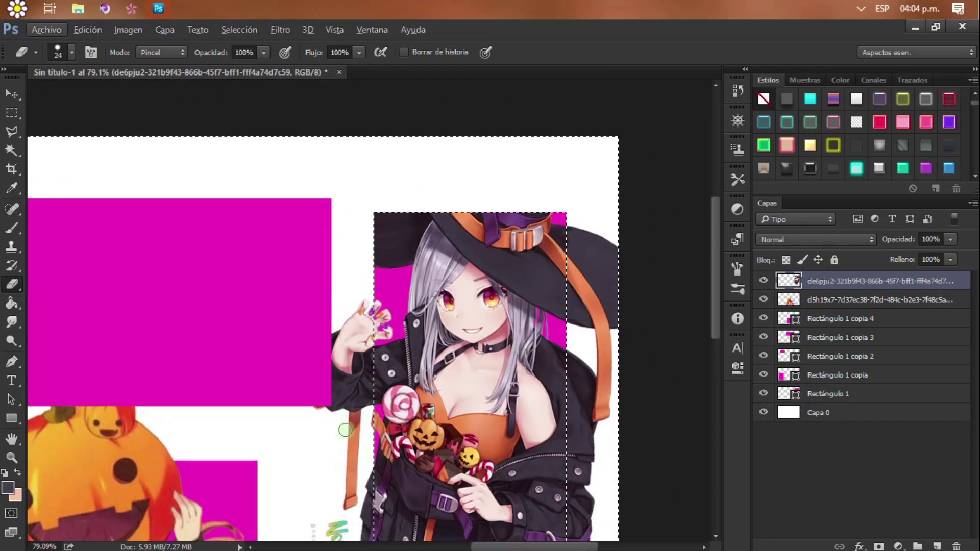
scroll(368, 427, "down", 1)
scroll(367, 427, "down", 2)
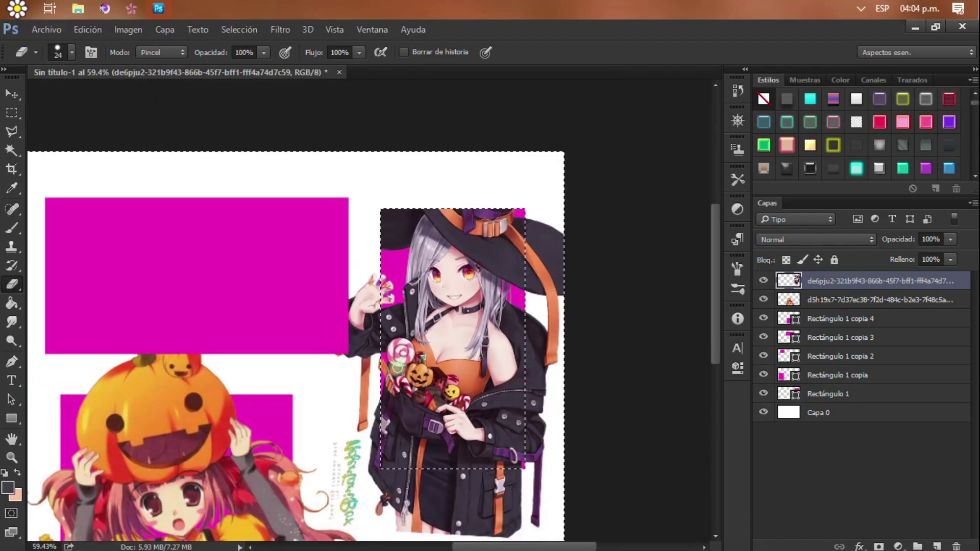
scroll(377, 440, "up", 3)
scroll(377, 440, "up", 3)
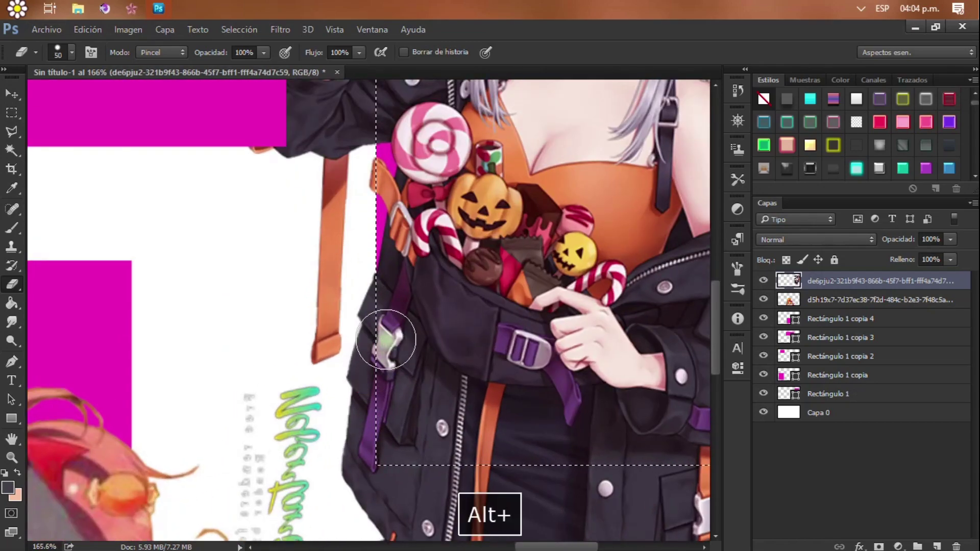
key("ctrl+z")
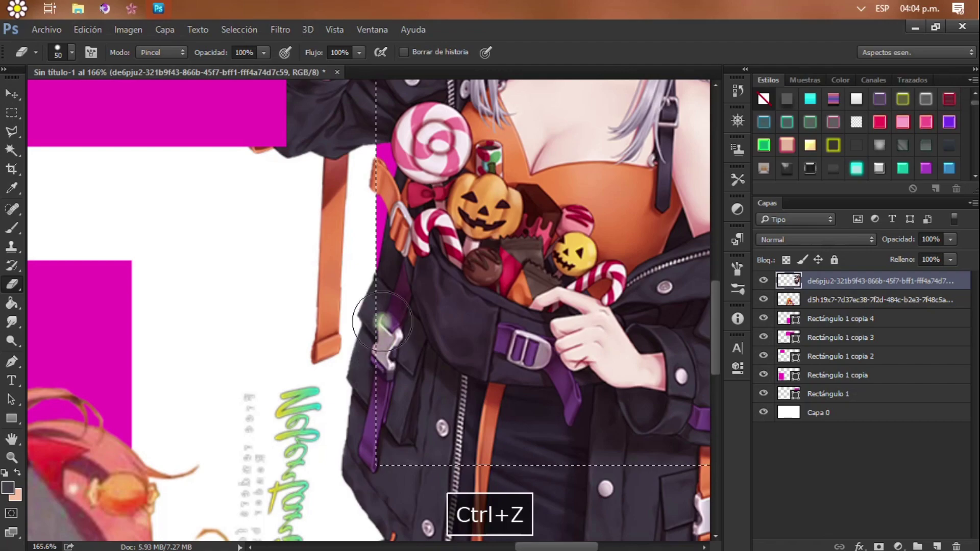
mouse_move(383, 312)
left_mouse_down()
mouse_move(378, 432)
mouse_move(368, 370)
mouse_move(350, 429)
mouse_move(266, 416)
left_mouse_up()
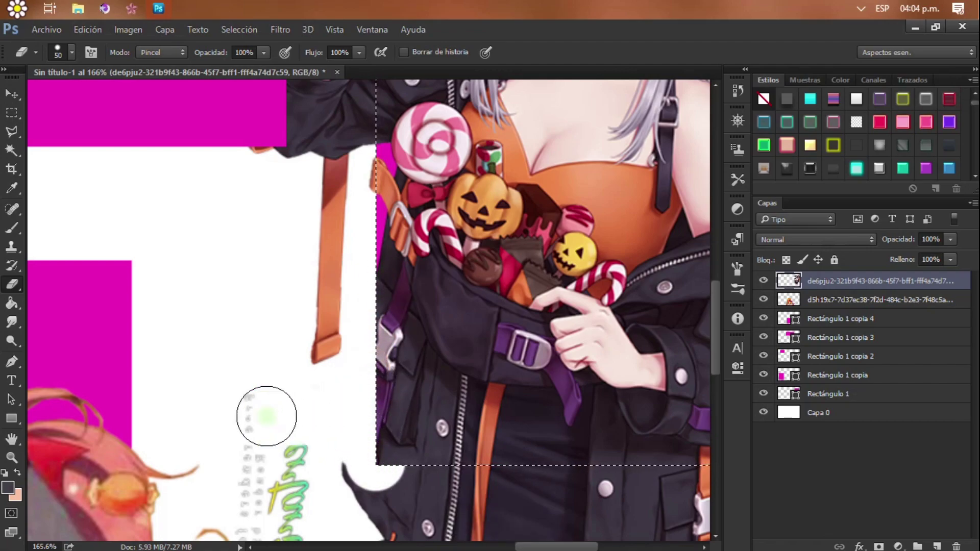
Step: Erase the rest of the artist's signature and the witch's coat, skirt and legs below the tall rectangle
left_click_drag(302, 473, 291, 416)
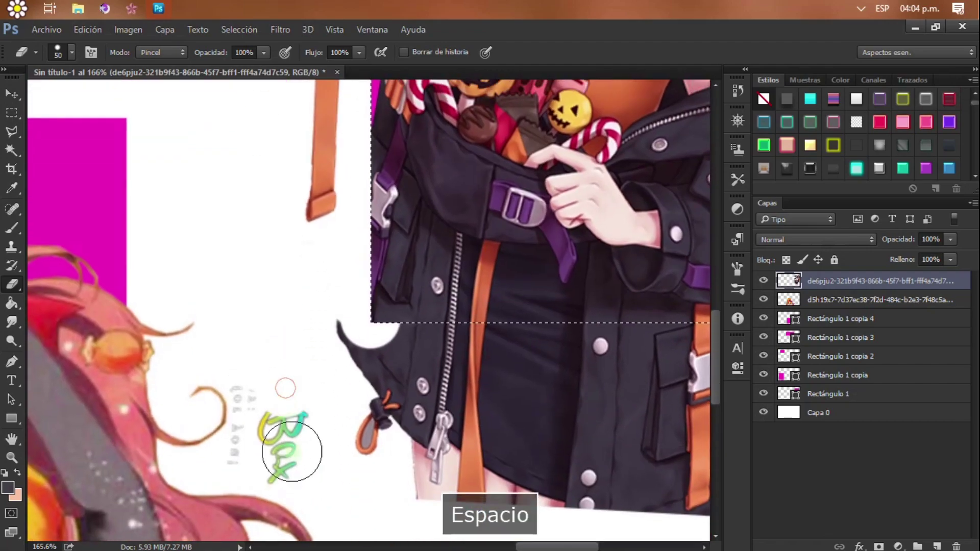
mouse_move(397, 343)
left_mouse_down()
mouse_move(397, 366)
mouse_move(412, 356)
mouse_move(393, 359)
mouse_move(413, 351)
mouse_move(484, 338)
mouse_move(470, 398)
mouse_move(514, 441)
mouse_move(517, 496)
mouse_move(557, 500)
mouse_move(631, 401)
mouse_move(672, 371)
mouse_move(567, 366)
mouse_move(633, 353)
left_mouse_up()
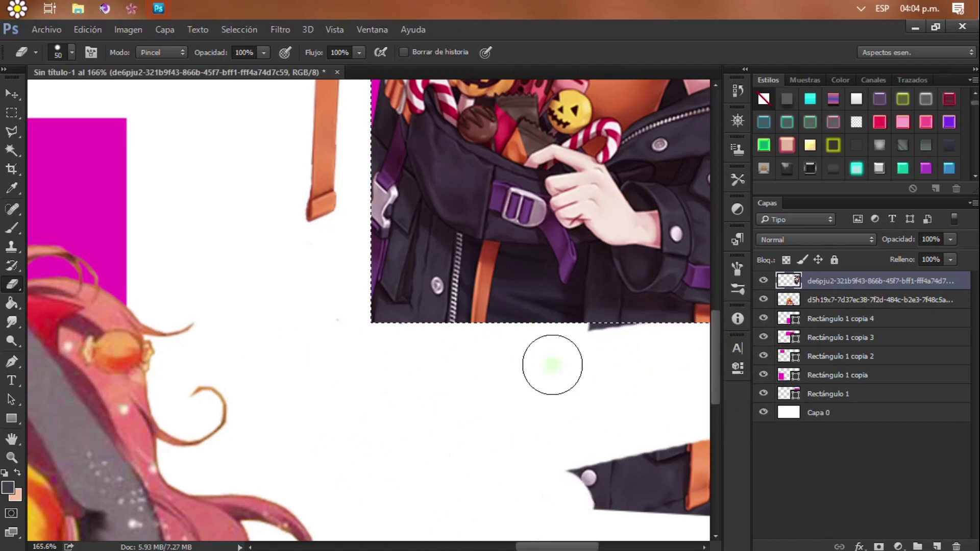
mouse_move(552, 352)
left_mouse_down()
mouse_move(536, 467)
mouse_move(695, 507)
left_mouse_up()
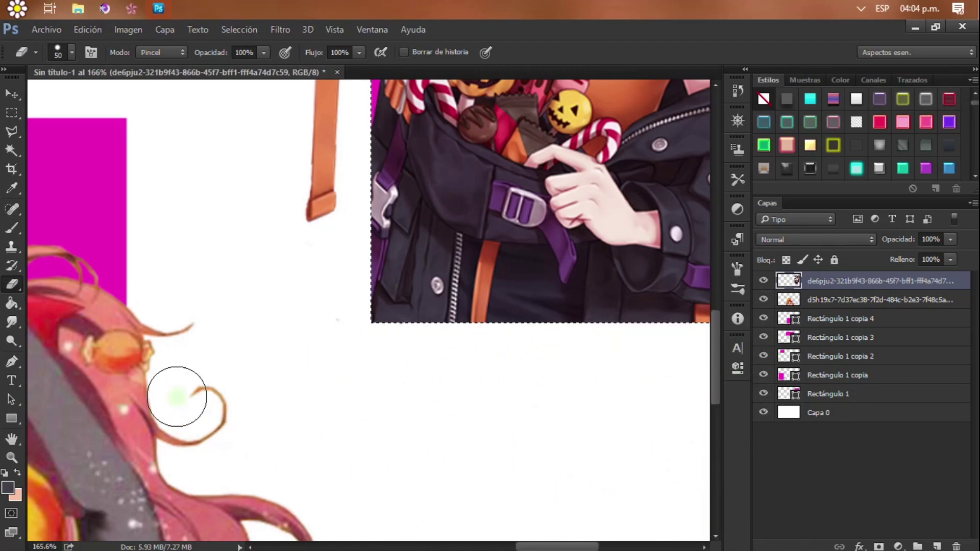
Step: Enlarge the Eraser to 97 px and erase the hanging purple strap and lower sleeve beyond the tall rectangle's right edge
scroll(465, 371, "down", 3)
mouse_move(634, 381)
left_mouse_down()
mouse_move(446, 389)
mouse_move(464, 383)
left_mouse_up()
right_click(449, 382, "alt")
scroll(504, 383, "up", 3)
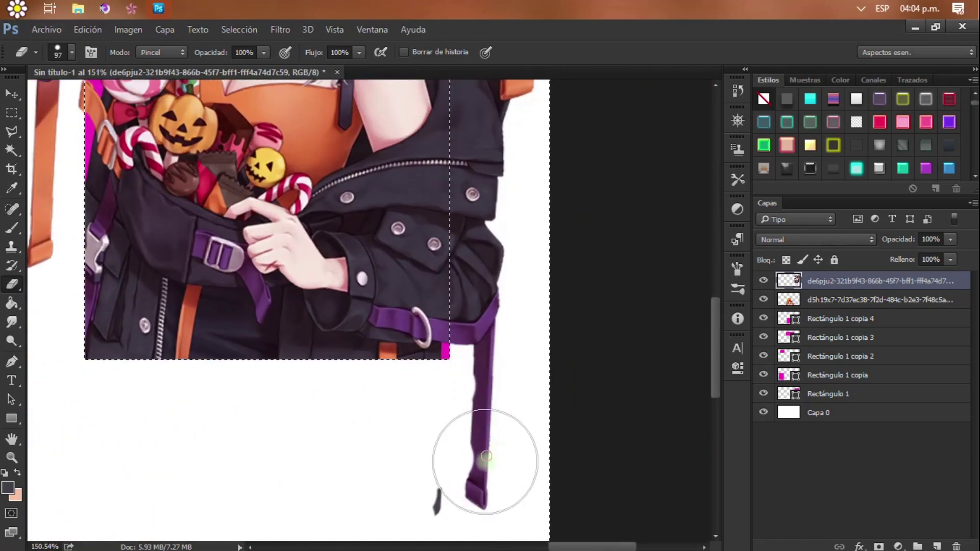
left_click_drag(482, 346, 476, 290)
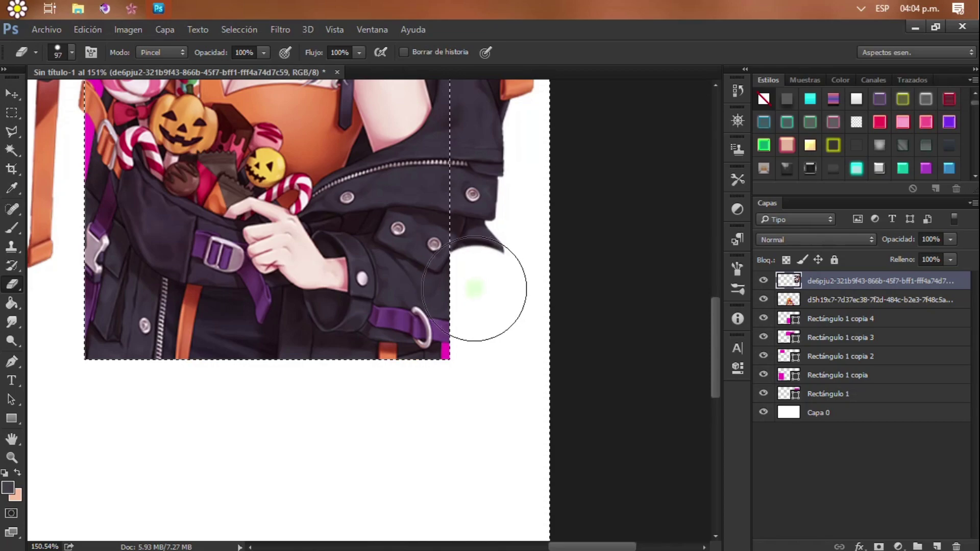
Step: Reduce the Eraser to 51 px and erase the leftover sleeve tip below the jacket lapel outside the rectangle
scroll(475, 289, "down", 6)
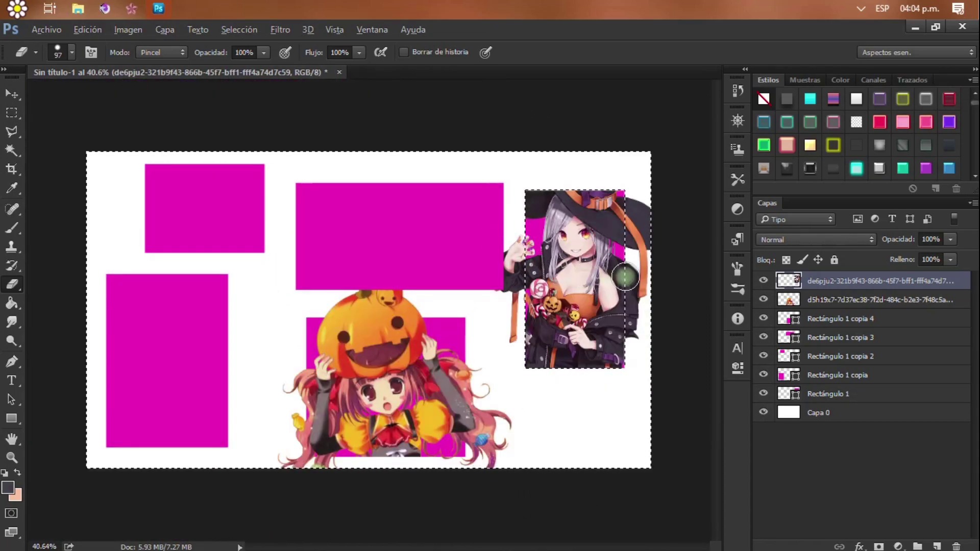
scroll(607, 278, "up", 4)
left_click_drag(569, 292, 470, 284)
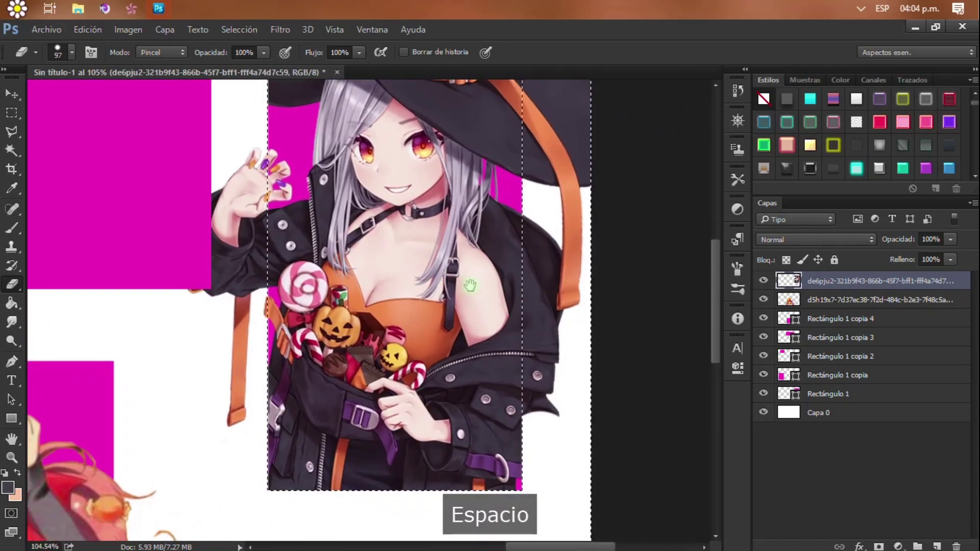
scroll(519, 429, "up", 4)
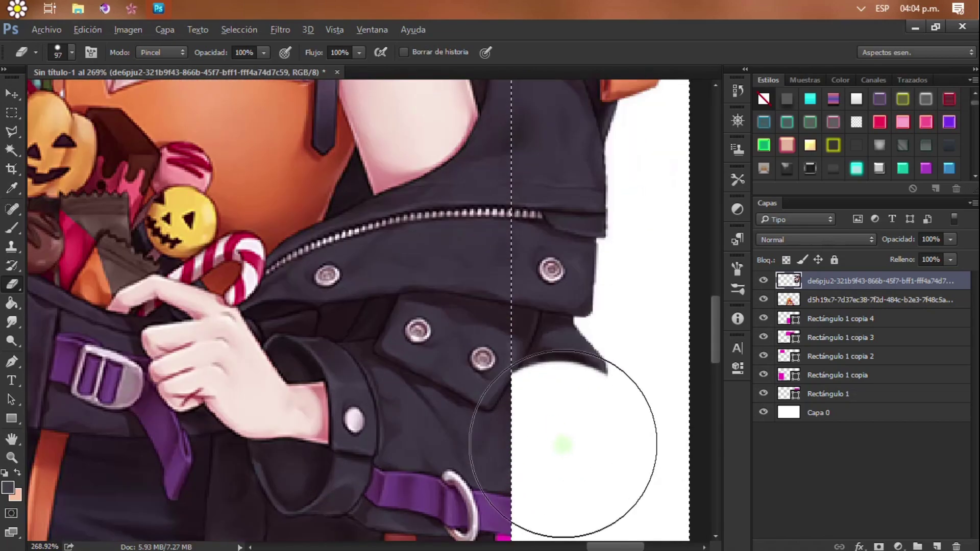
scroll(532, 416, "up", 2)
scroll(526, 411, "up", 1)
left_click_drag(514, 350, 439, 333)
left_click_drag(518, 331, 595, 350)
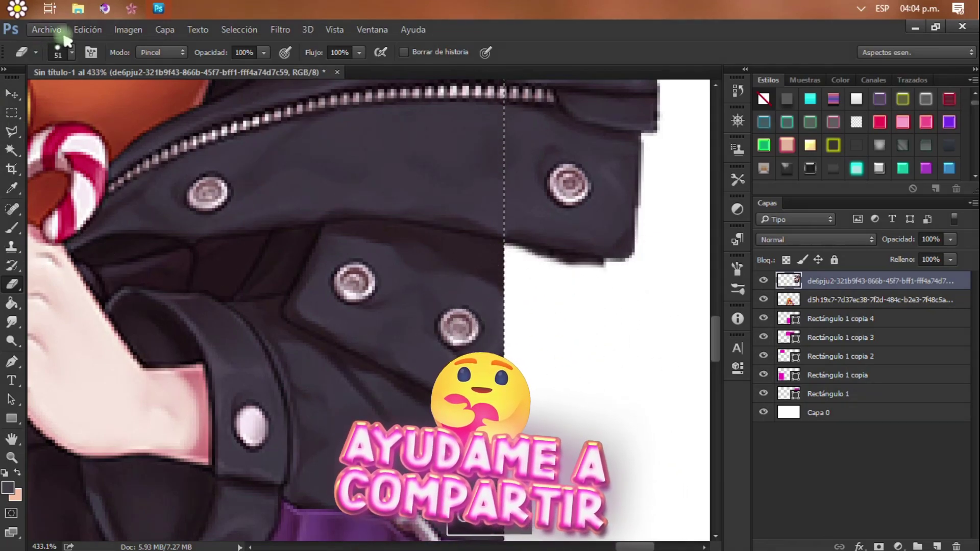
Step: Step back through the last eraser strokes to restore the sleeve tip below the jacket lapel
left_click(88, 29)
left_click(153, 56)
left_click(88, 30)
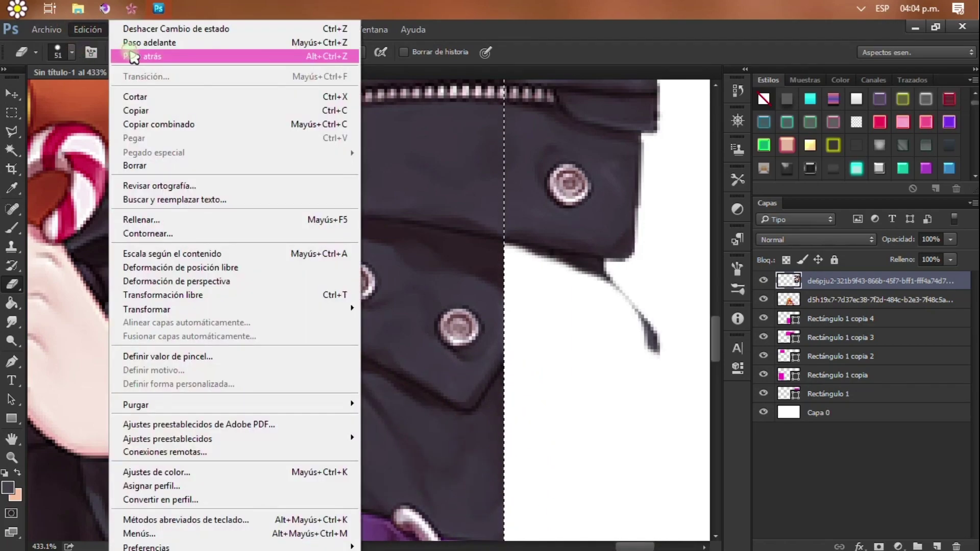
left_click(134, 56)
scroll(544, 319, "down", 1)
scroll(544, 319, "down", 4)
scroll(525, 149, "up", 1)
left_click_drag(510, 293, 508, 292)
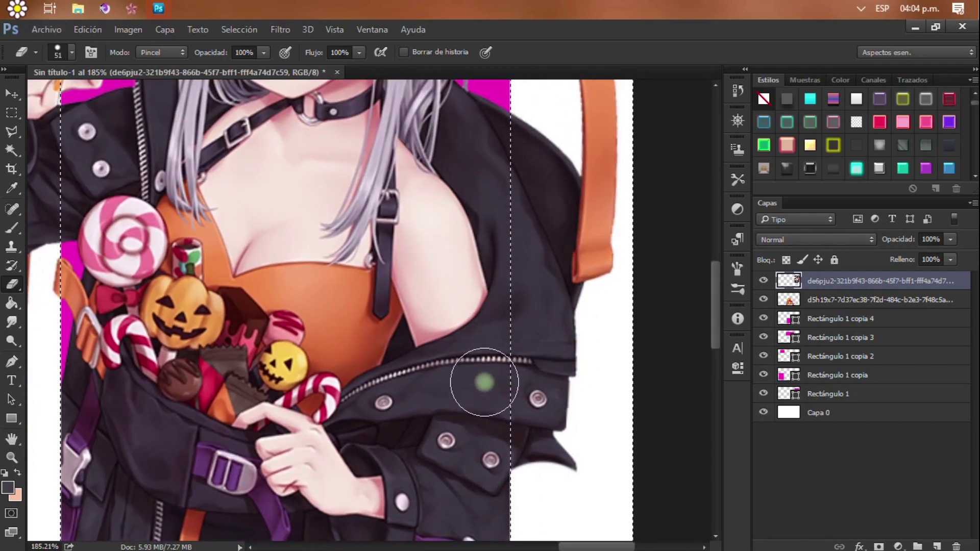
scroll(484, 383, "down", 3)
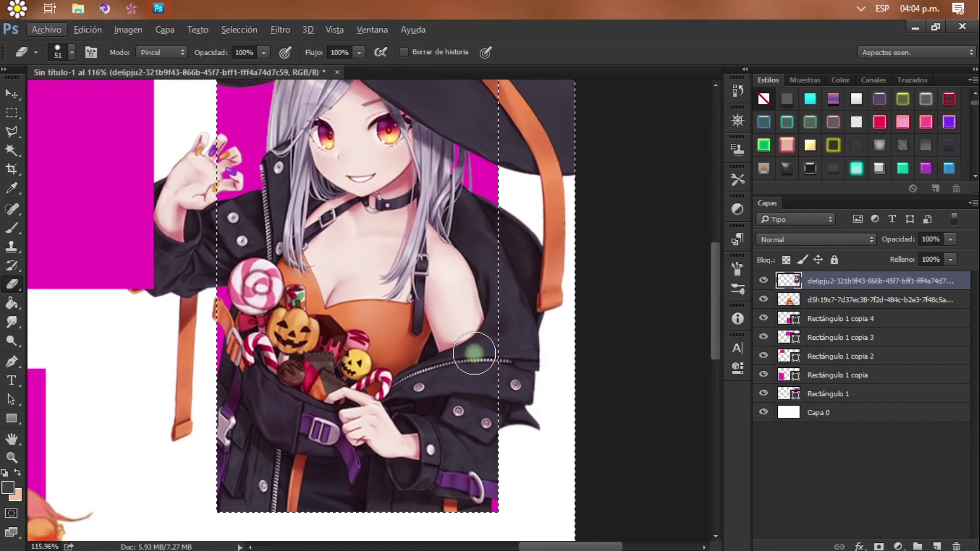
Step: Erase the sleeve tip below the jacket lapel outside the tall rectangle, redoing the first stroke to follow the lapel's lower edge
scroll(518, 443, "up", 5)
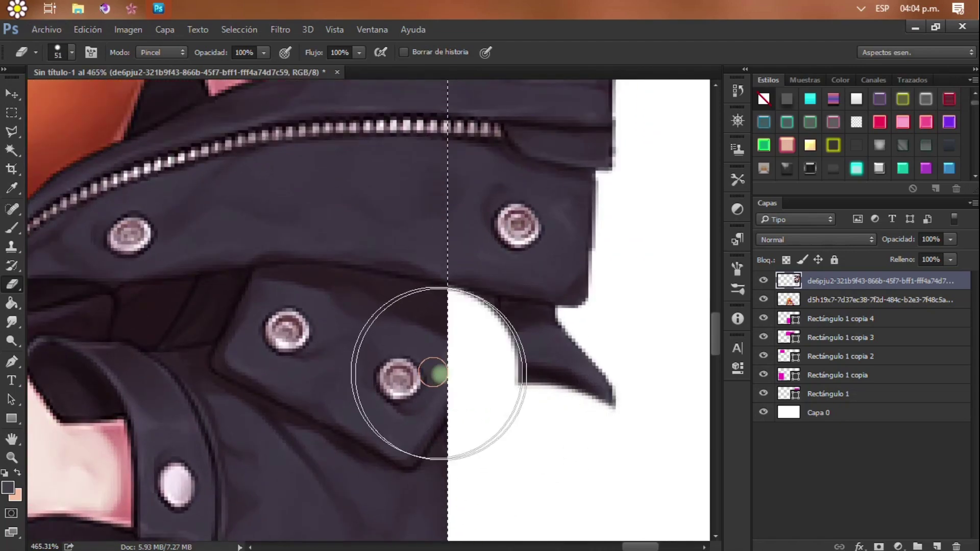
left_click_drag(436, 374, 646, 415)
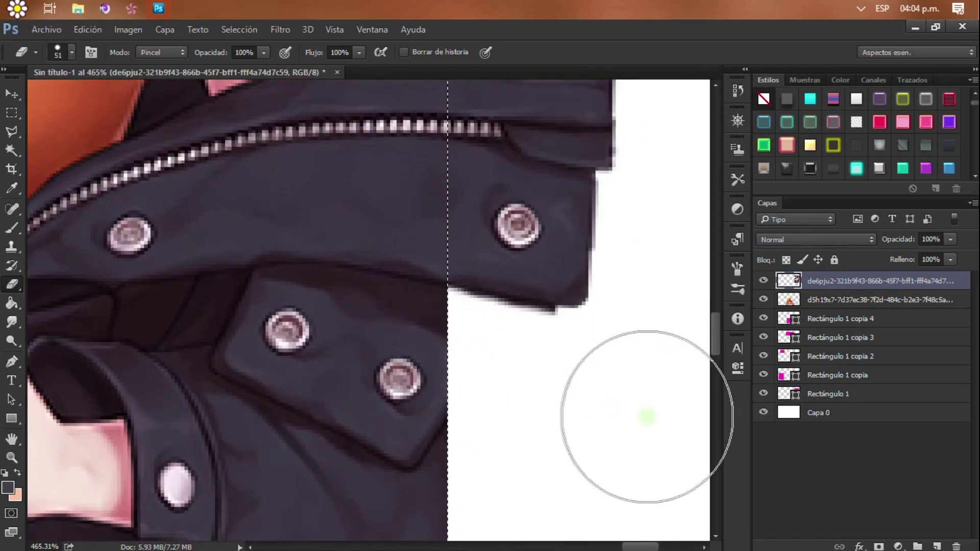
key("ctrl+z")
mouse_move(438, 378)
left_mouse_down()
mouse_move(531, 398)
mouse_move(590, 426)
left_mouse_up()
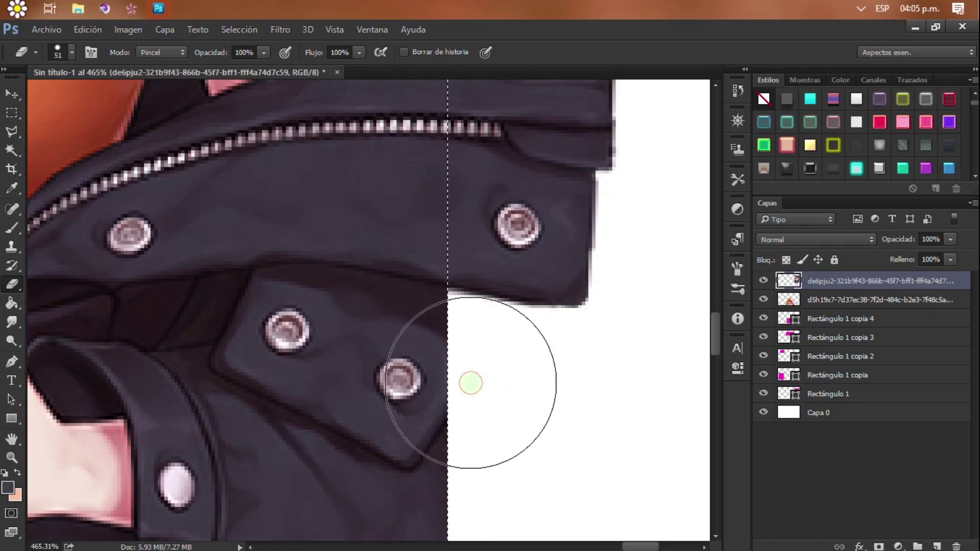
Step: Examine the trimmed witch render around the tall rectangle and within the overall panel layout
scroll(501, 408, "down", 8)
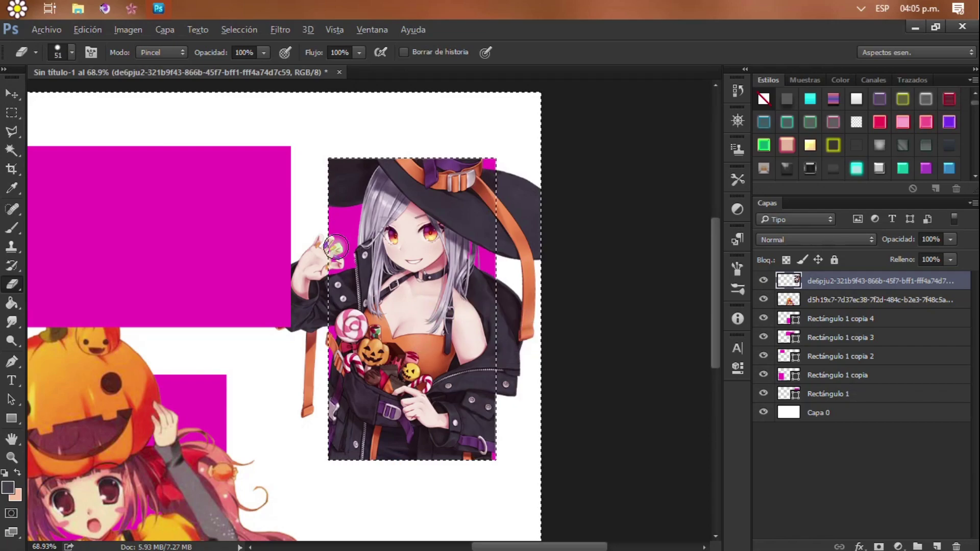
scroll(459, 291, "down", 3)
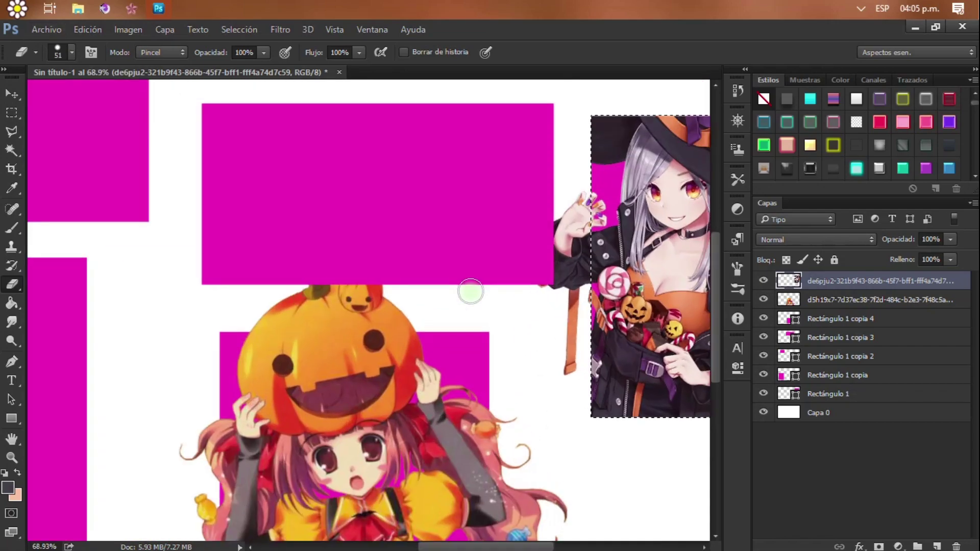
scroll(570, 283, "down", 1)
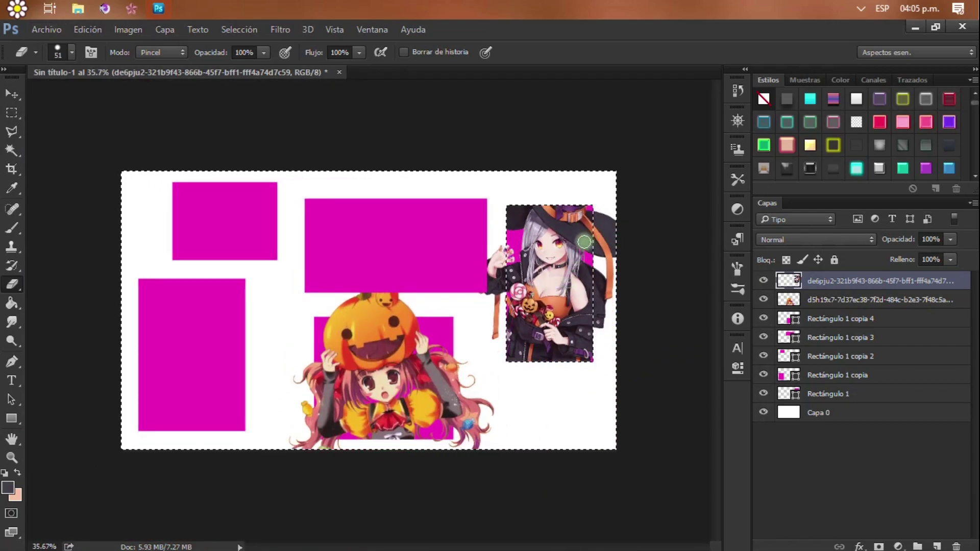
scroll(584, 242, "up", 3)
key("space")
left_click_drag(622, 280, 499, 272)
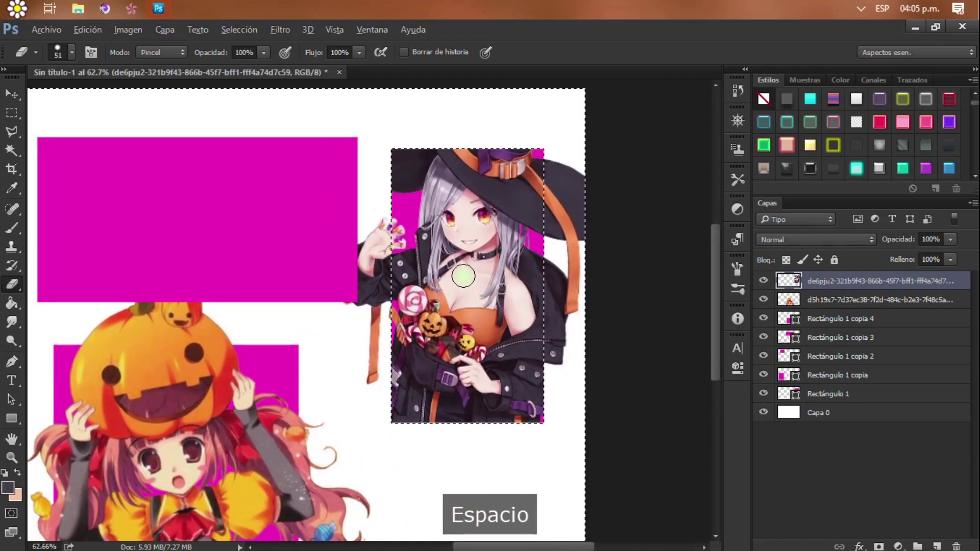
scroll(463, 276, "up", 2)
key("Right")
key("Right")
key("Right")
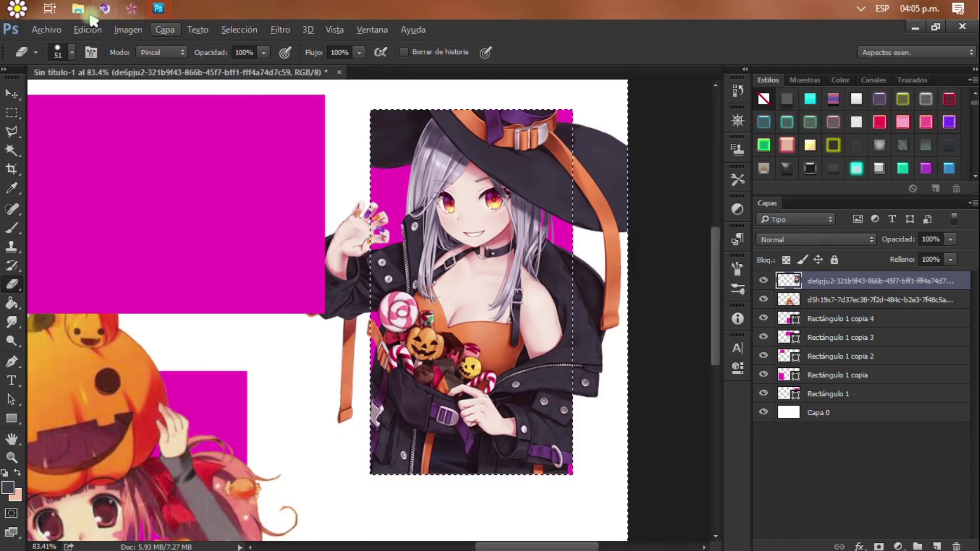
Step: Clear the selection around the tall rectangle
key("space")
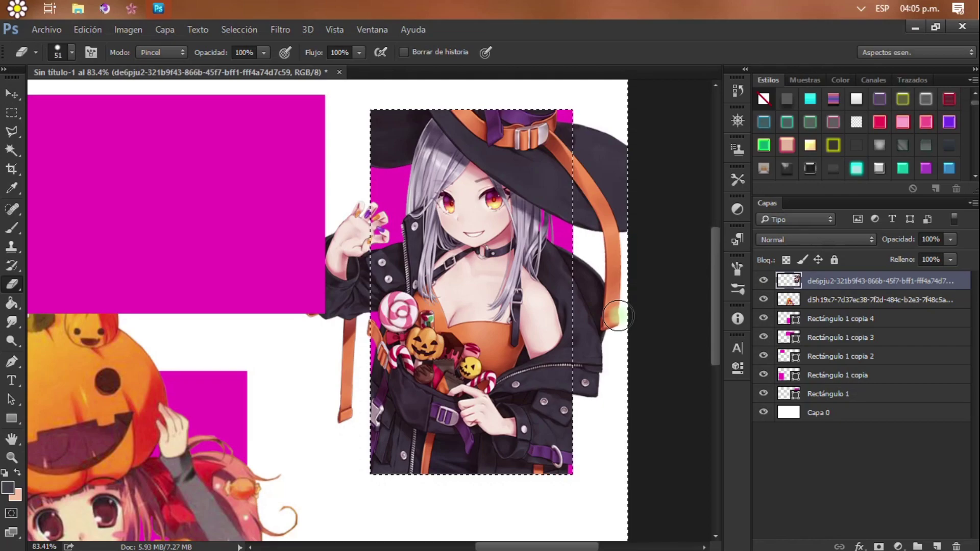
key("ctrl+d")
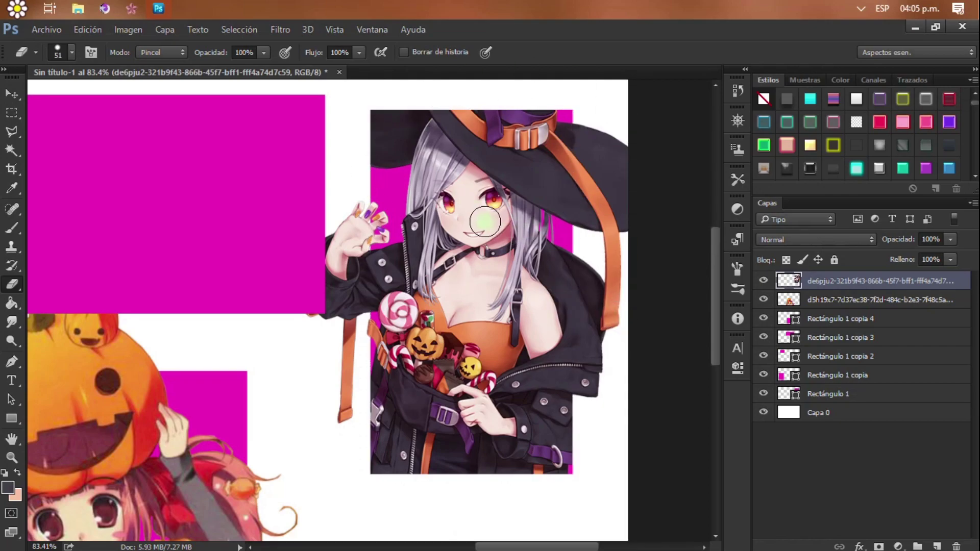
scroll(398, 249, "down", 5)
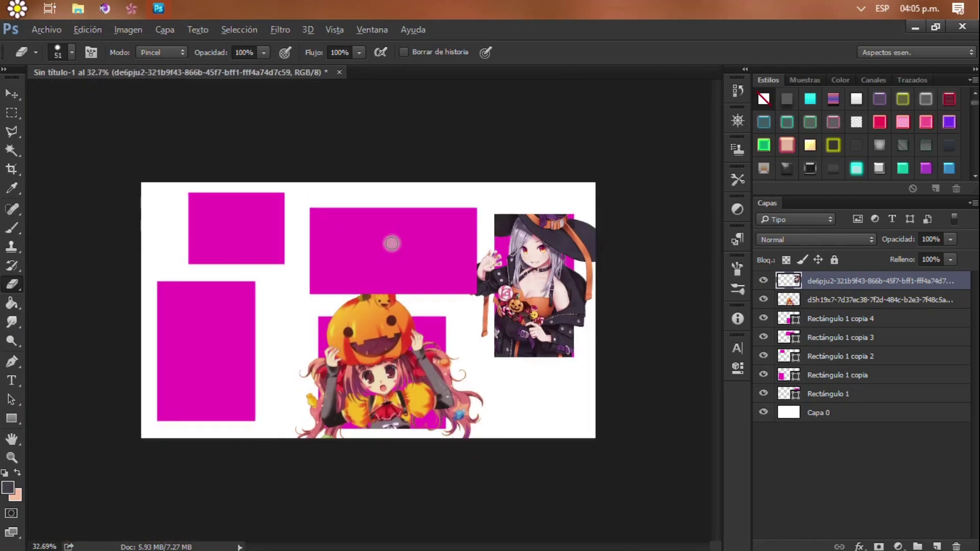
Step: Place the PngItem_2924165 render from the HALLOWEEN EDICION Wallpaper folder over the lower left rectangle and commit the placement
left_click(78, 9)
scroll(584, 350, "down", 3)
left_click_drag(531, 139, 530, 174)
scroll(768, 373, "down", 3)
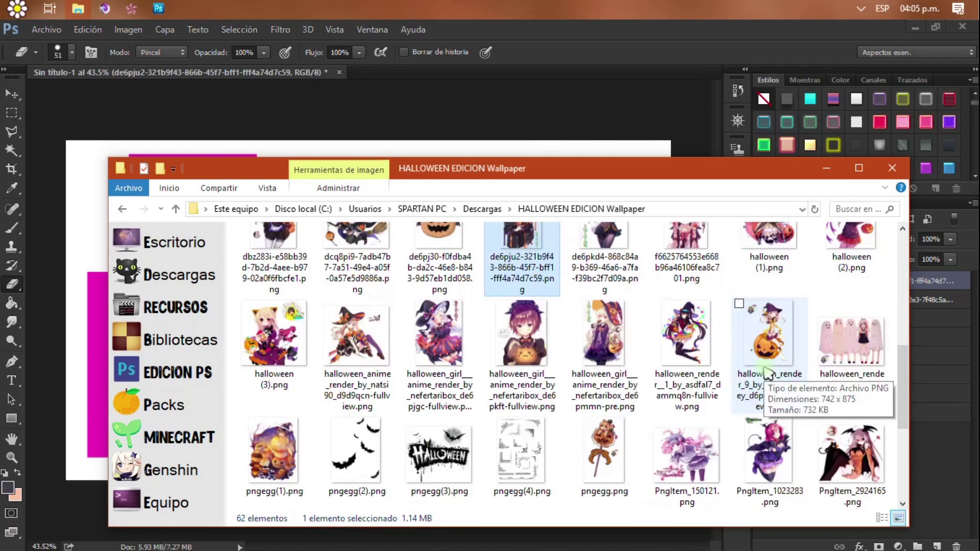
left_click_drag(856, 331, 432, 295)
key("space")
mouse_move(437, 367)
left_mouse_down()
mouse_move(353, 345)
mouse_move(478, 301)
mouse_move(327, 432)
mouse_move(200, 428)
left_mouse_up()
key("Return")
Step: Load the lower left rectangle's outline as a selection and rasterize the PngItem_2924165 layer for the Eraser
key("e")
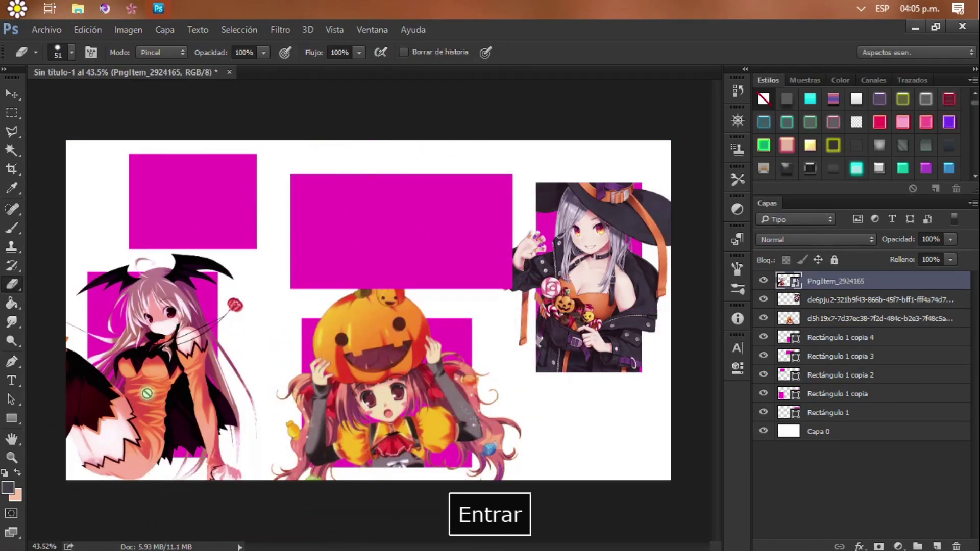
key("space")
scroll(307, 321, "up", 3)
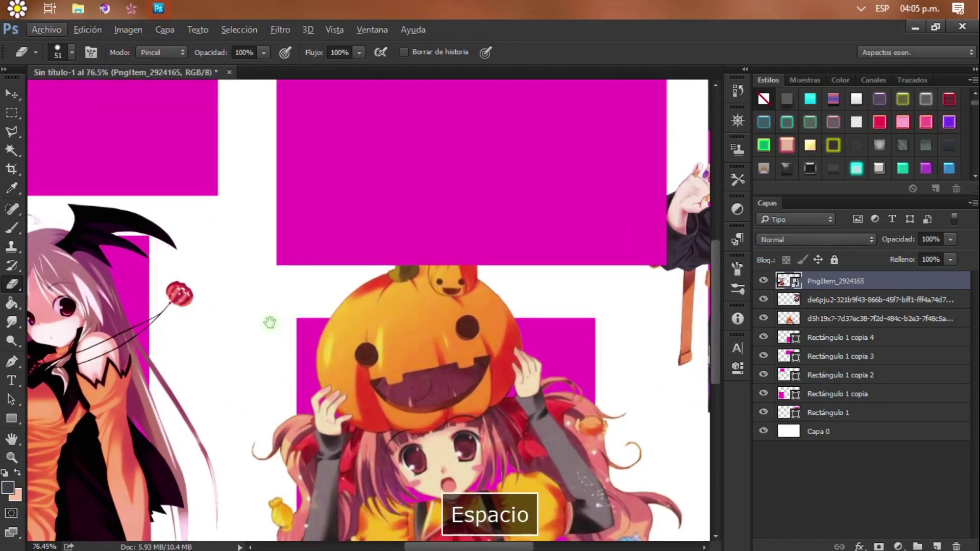
left_click_drag(284, 323, 557, 255)
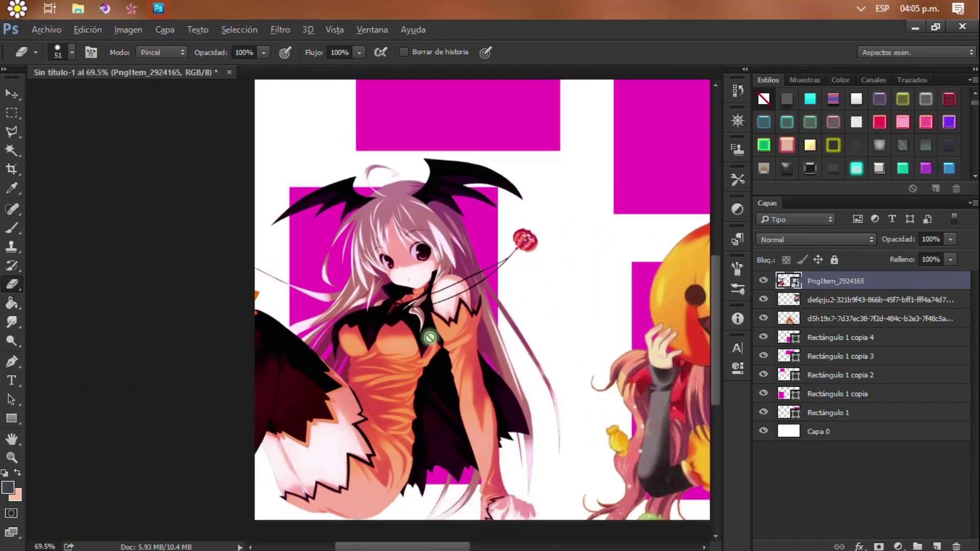
scroll(470, 312, "up", 1)
scroll(428, 354, "down", 1)
scroll(428, 354, "down", 2)
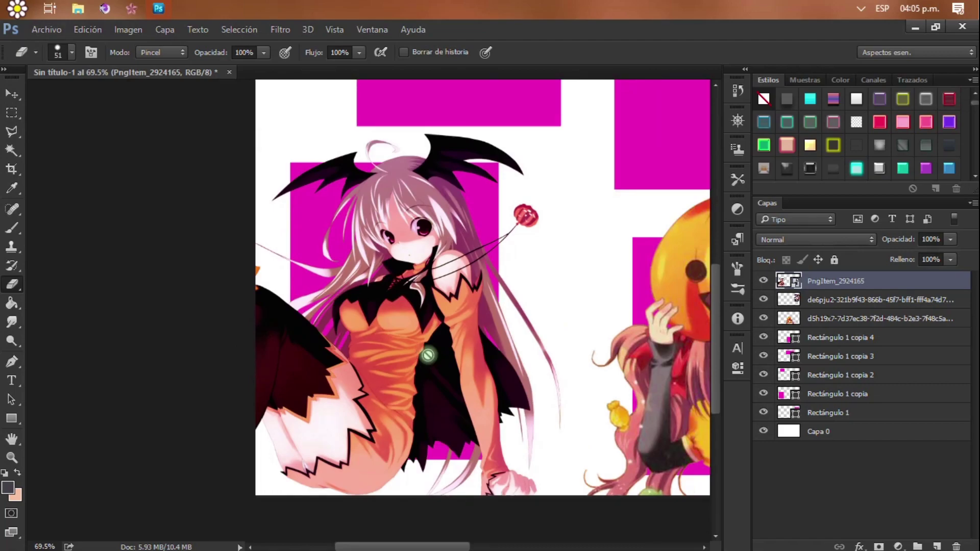
left_click(785, 397, "ctrl")
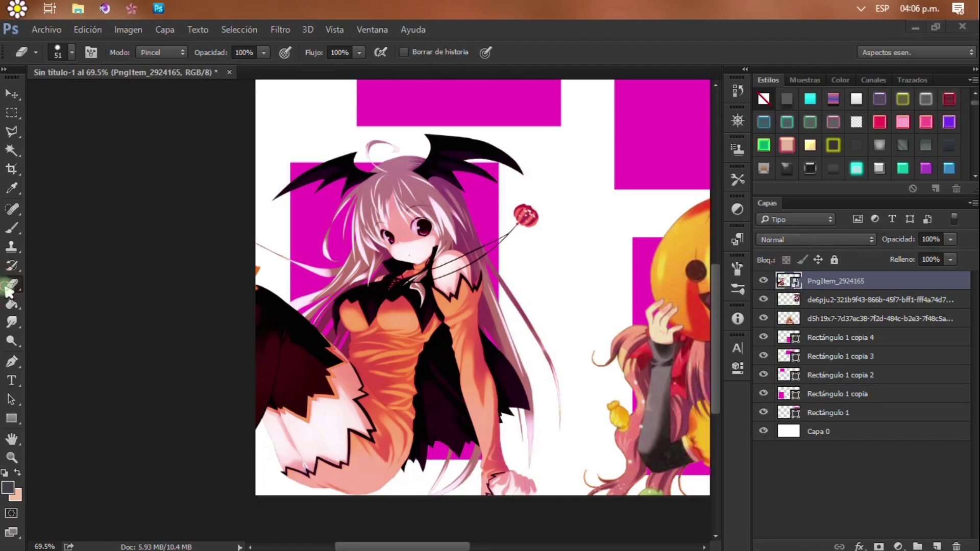
left_click(289, 306)
key("space")
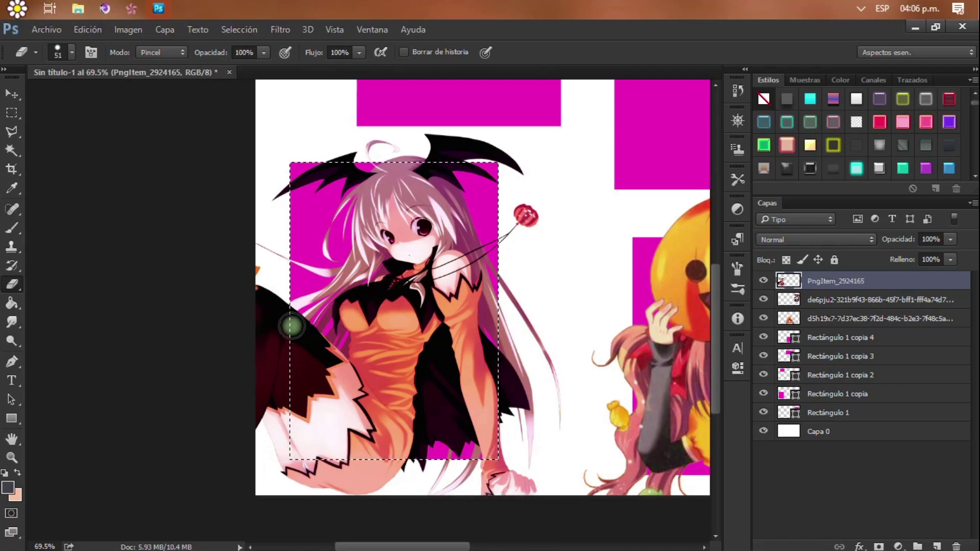
Step: Set the Eraser to 100 px and invert the selection to cover everything outside the lower left rectangle
left_click_drag(463, 317, 505, 317)
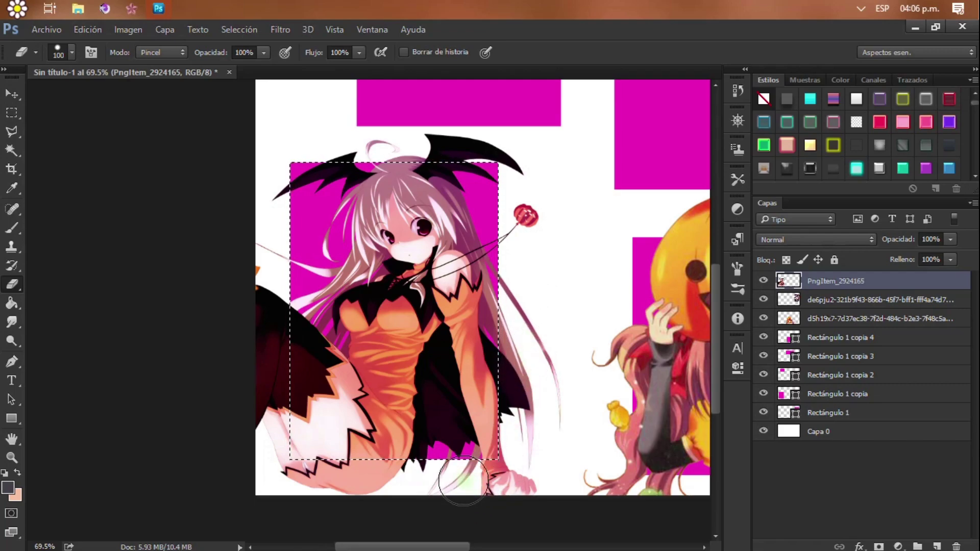
scroll(438, 483, "up", 5)
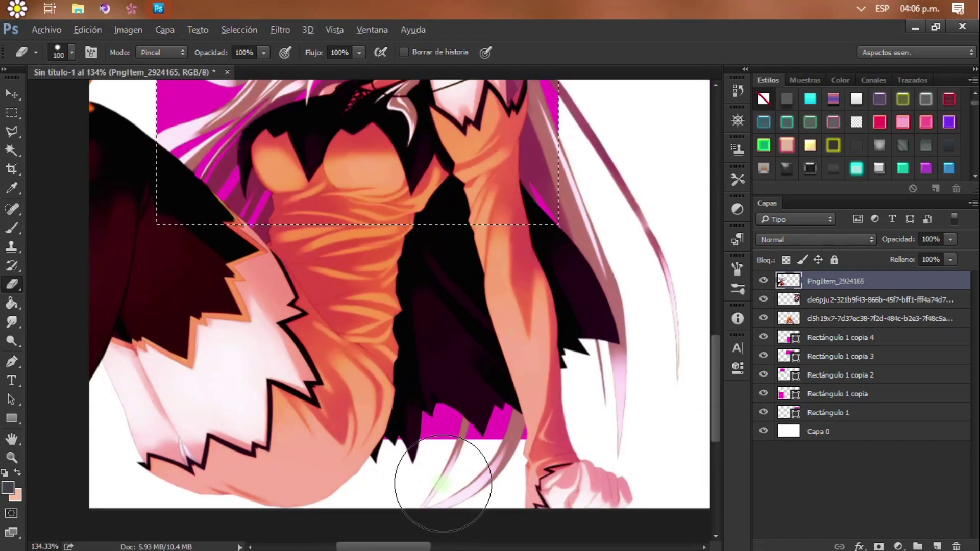
scroll(437, 317, "down", 4)
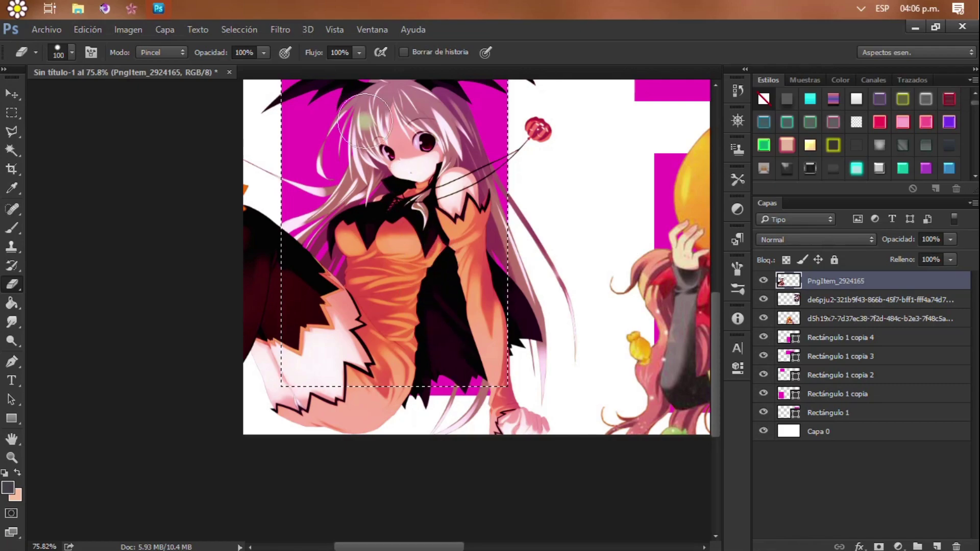
left_click(247, 35)
left_click(274, 88)
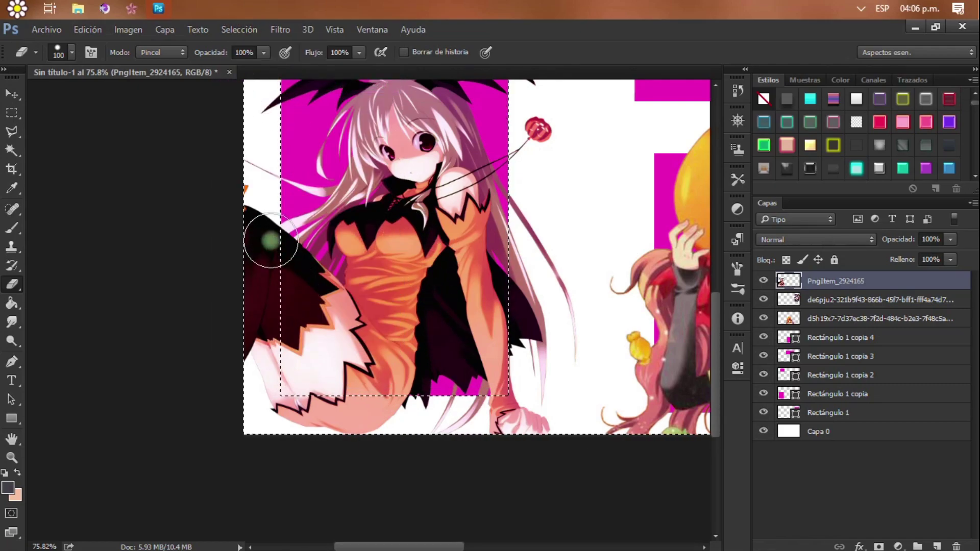
key("ctrl+z")
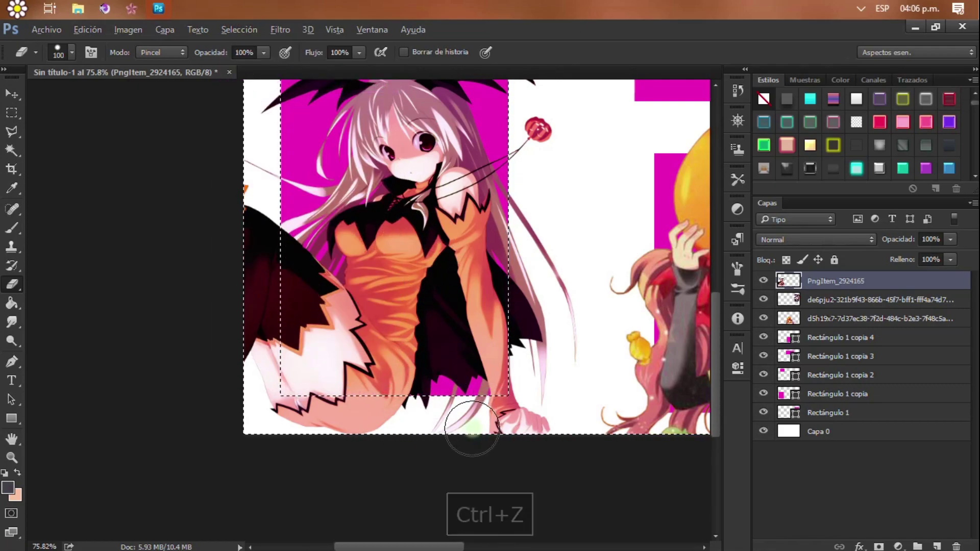
Step: Erase the hair strands and thigh protruding below the lower left rectangle
scroll(432, 378, "up", 5)
mouse_move(472, 350)
left_mouse_down()
mouse_move(464, 360)
mouse_move(433, 358)
left_mouse_up()
mouse_move(441, 421)
left_mouse_down()
mouse_move(307, 344)
mouse_move(324, 348)
mouse_move(165, 390)
mouse_move(403, 355)
left_mouse_up()
key("space")
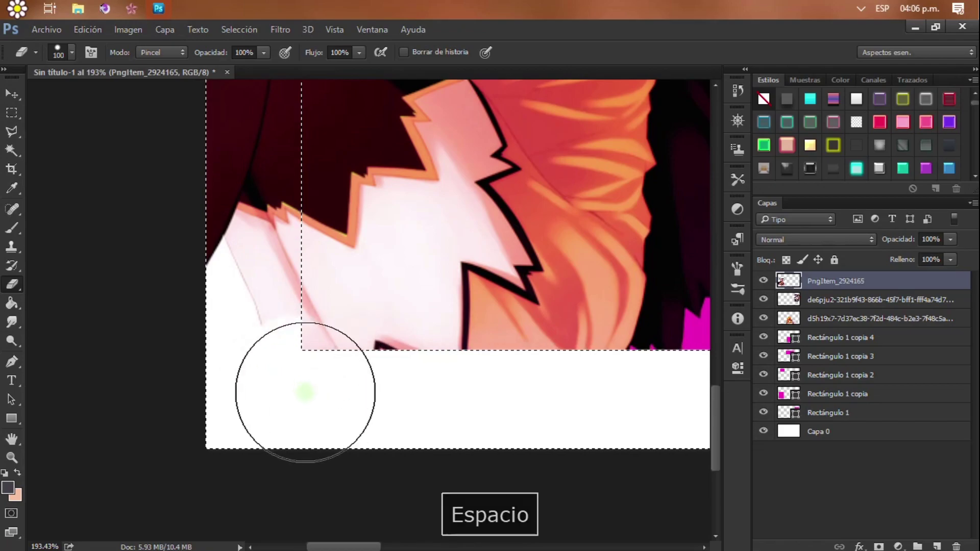
Step: Undo the last eraser stroke and erase the leg and stocking beyond the lower left rectangle's left edge
scroll(307, 388, "down", 5)
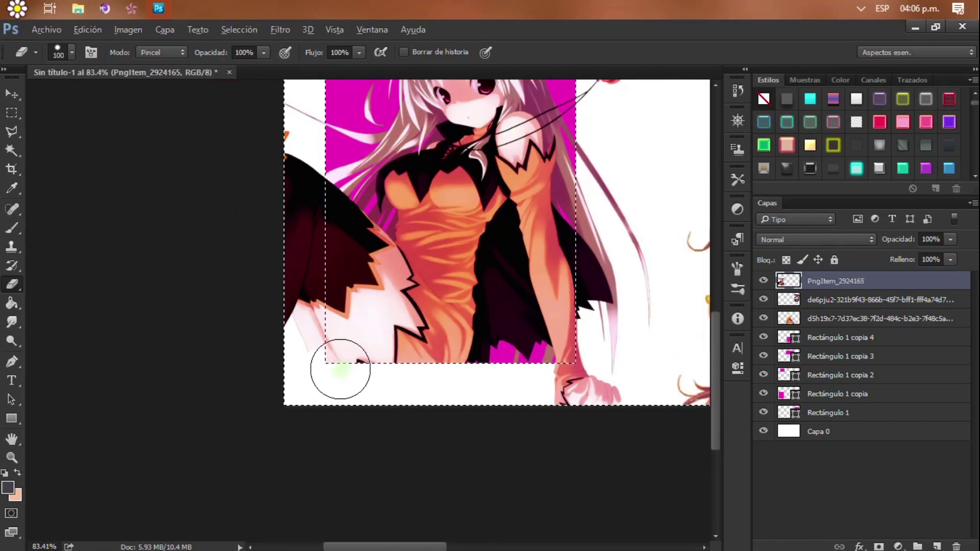
key("ctrl+z")
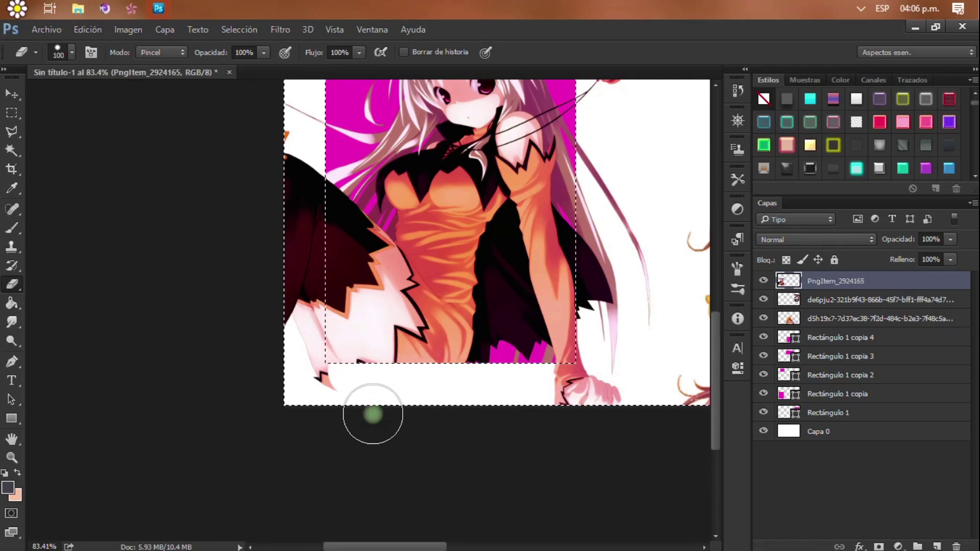
scroll(393, 357, "down", 3)
scroll(393, 357, "up", 3)
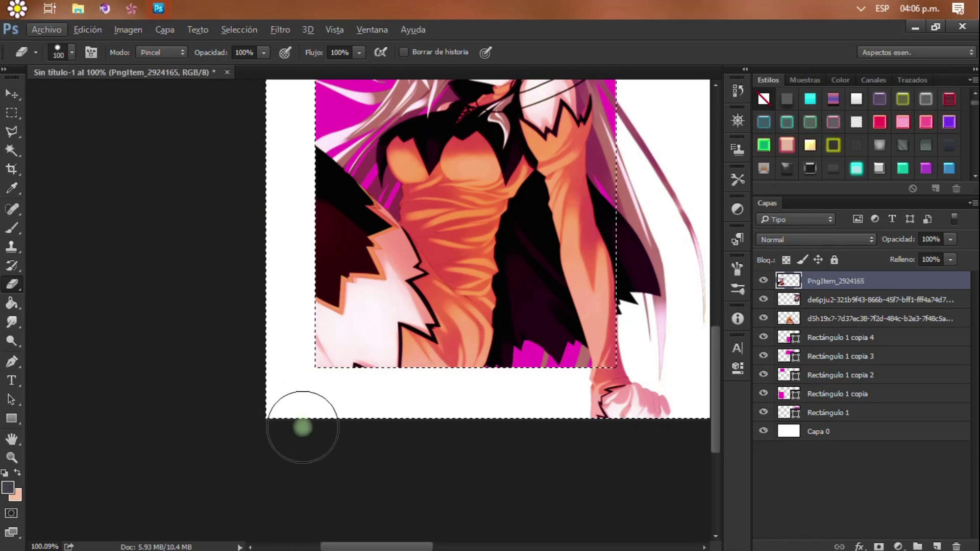
scroll(387, 362, "down", 4)
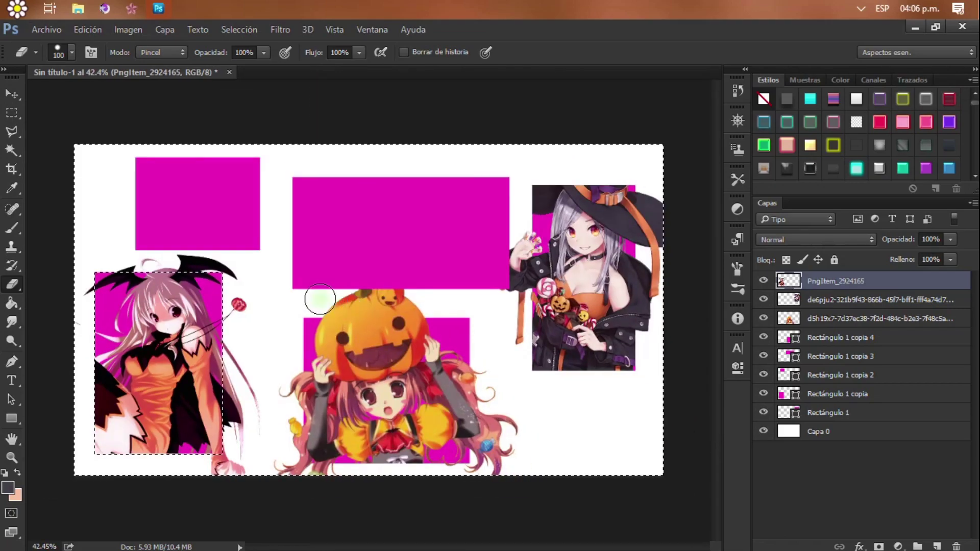
Step: Erase the wing tip and the stray hair strand protruding beyond the lower left rectangle's left edge
scroll(216, 311, "up", 3)
scroll(216, 311, "up", 1)
left_click_drag(217, 311, 242, 288)
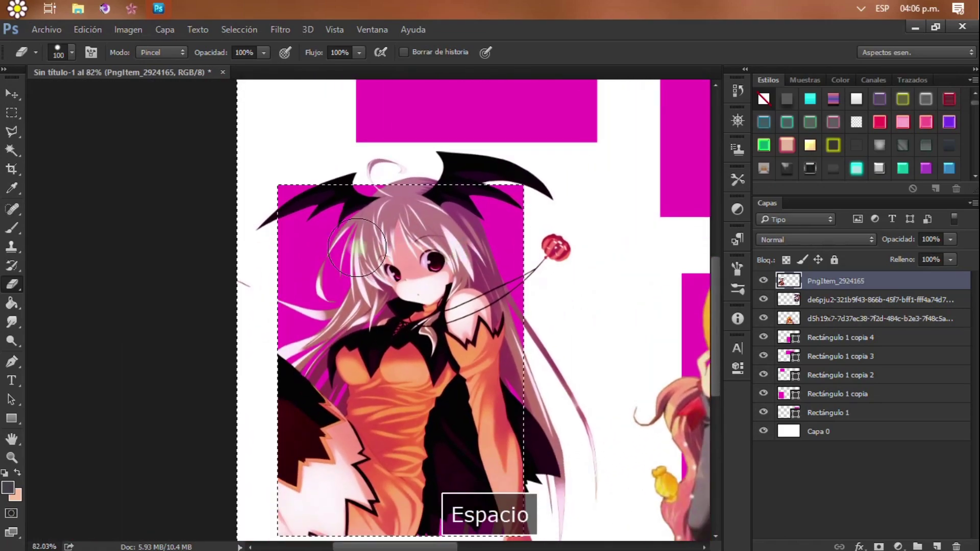
scroll(256, 199, "up", 2)
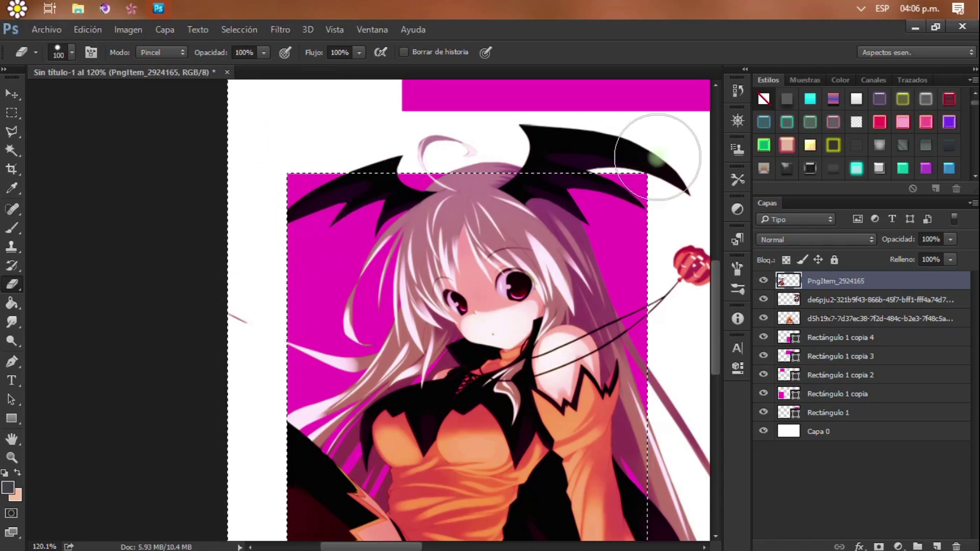
scroll(354, 321, "down", 2)
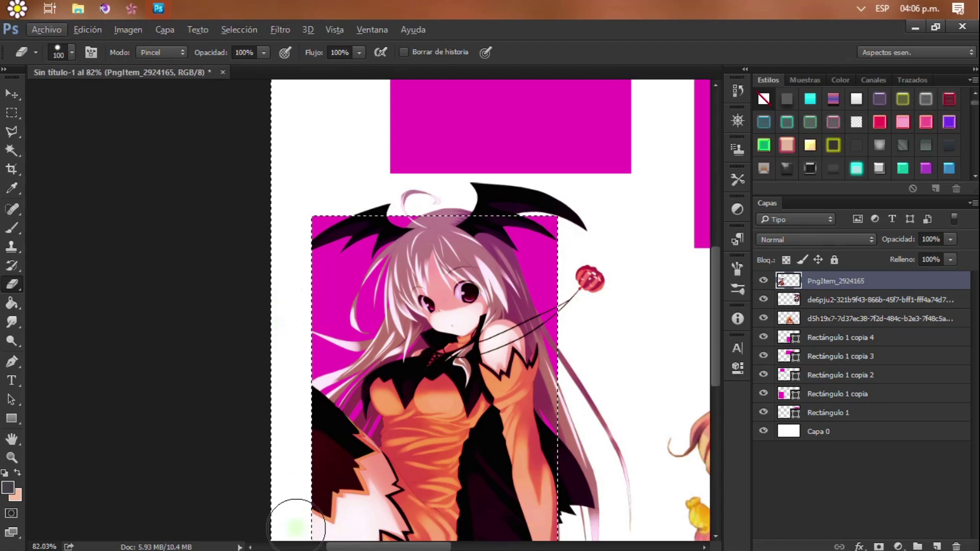
left_click_drag(282, 547, 237, 359)
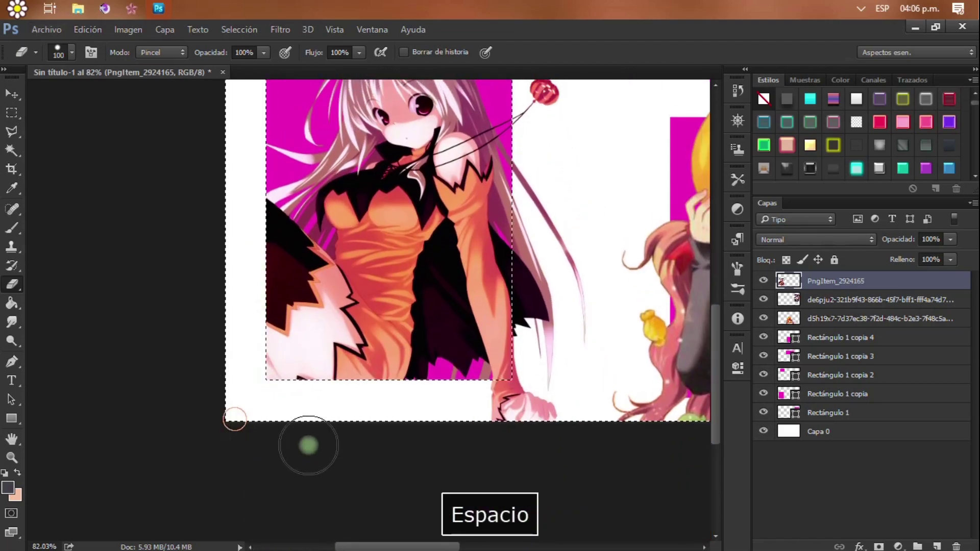
Step: Try to erase the cape and hair strands beyond the lower left rectangle's right edge and undo the erasure
scroll(546, 420, "up", 6)
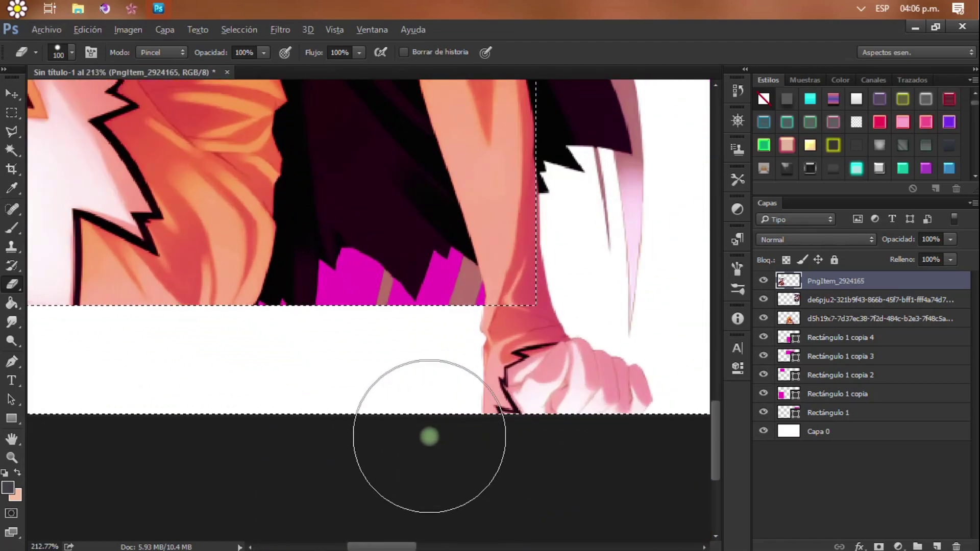
scroll(477, 414, "down", 8)
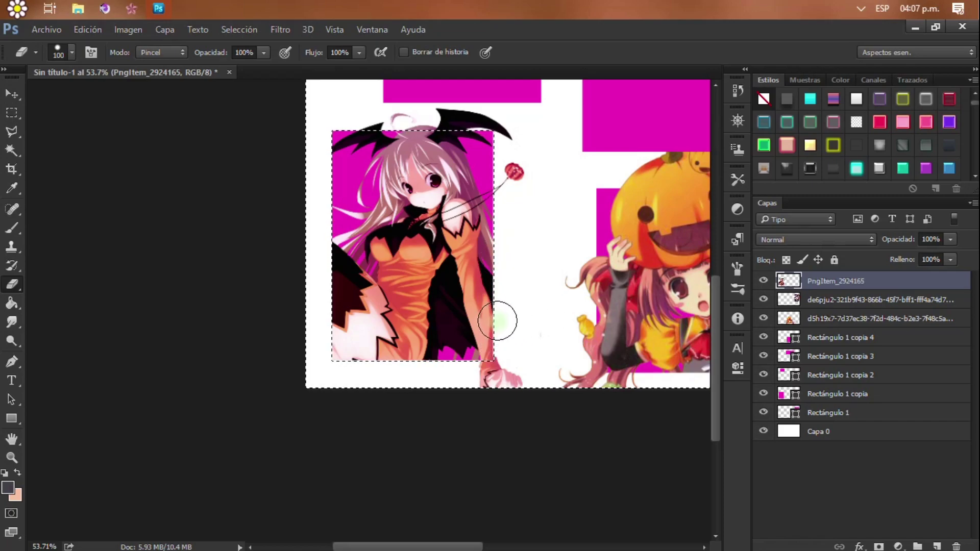
key("ctrl+z")
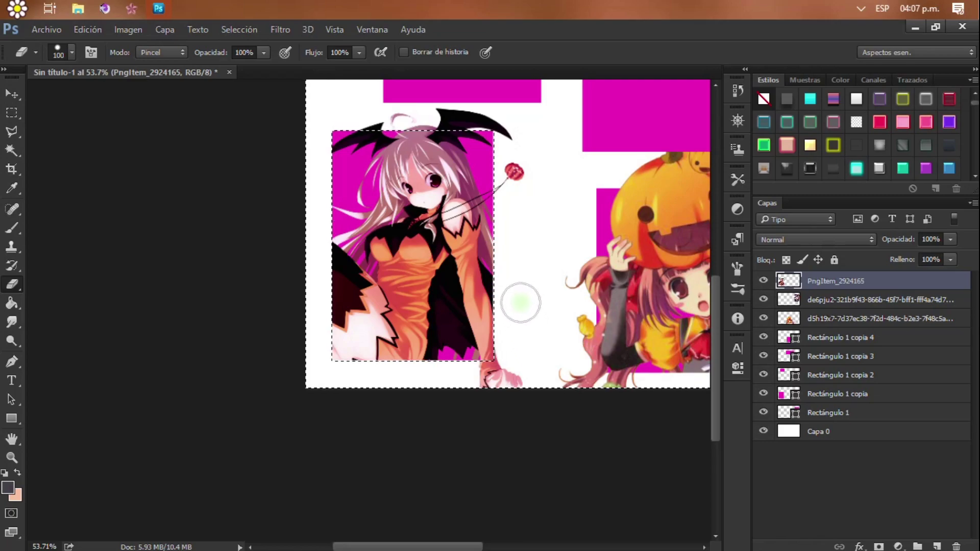
scroll(513, 260, "up", 3)
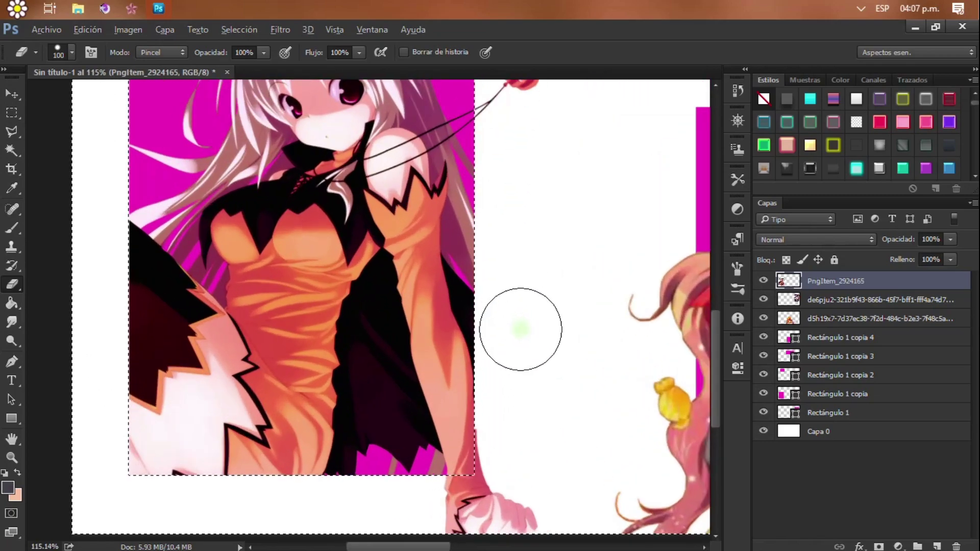
key("ctrl+z")
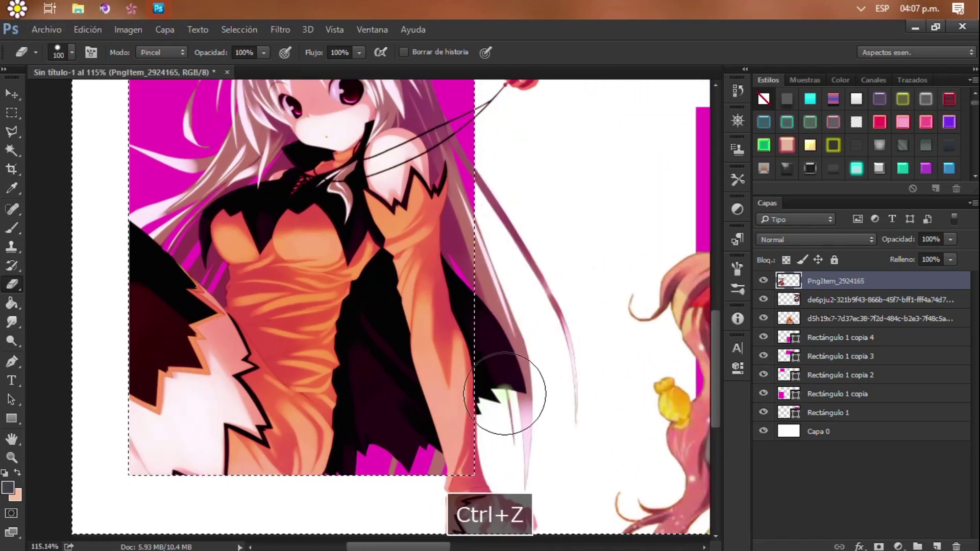
Step: Reduce the Eraser to 61 px and erase the cape and hair strands beyond the lower left rectangle's right edge, keeping the rose lollipop and hand
scroll(503, 408, "up", 2)
scroll(510, 404, "up", 2)
mouse_move(541, 391)
left_mouse_down()
mouse_move(508, 391)
mouse_move(507, 413)
mouse_move(591, 476)
mouse_move(568, 300)
mouse_move(532, 332)
mouse_move(513, 323)
mouse_move(491, 347)
left_mouse_up()
scroll(494, 396, "up", 2)
key("ctrl+z")
key("ctrl+z")
scroll(525, 288, "down", 8)
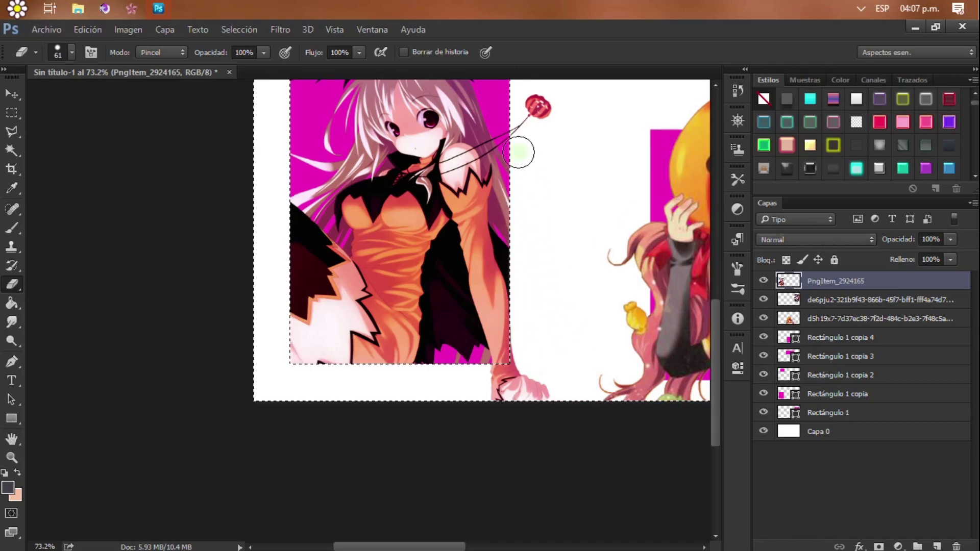
left_click_drag(532, 147, 534, 301)
scroll(553, 245, "up", 4)
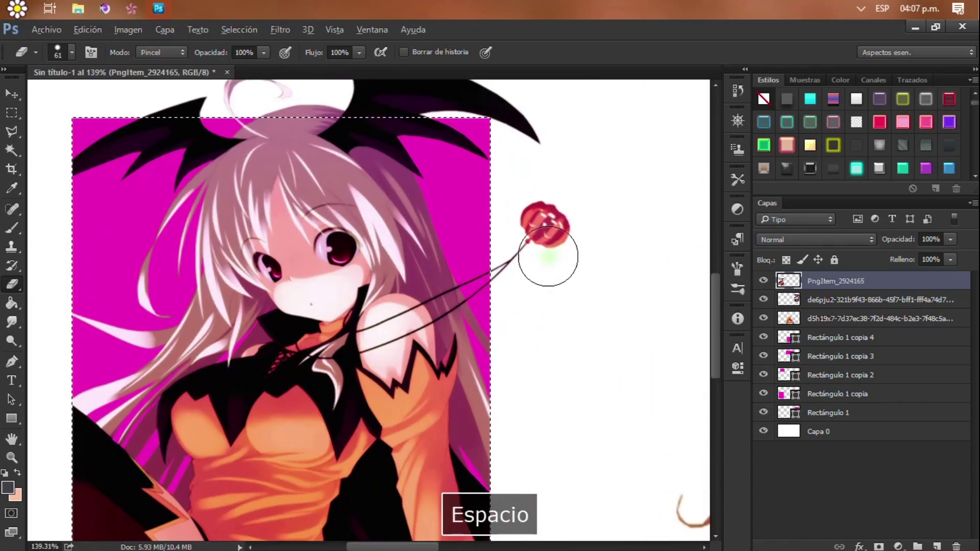
scroll(517, 277, "up", 2)
scroll(516, 275, "down", 5)
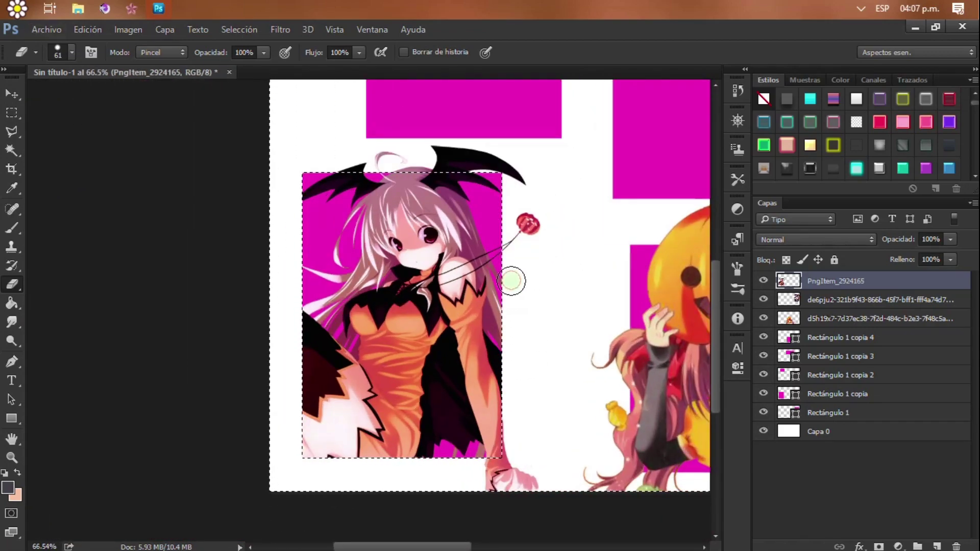
Step: Set the Eraser to 38 px, undo the last touch-up on the forearm's edge and clear the selection
scroll(494, 430, "up", 8)
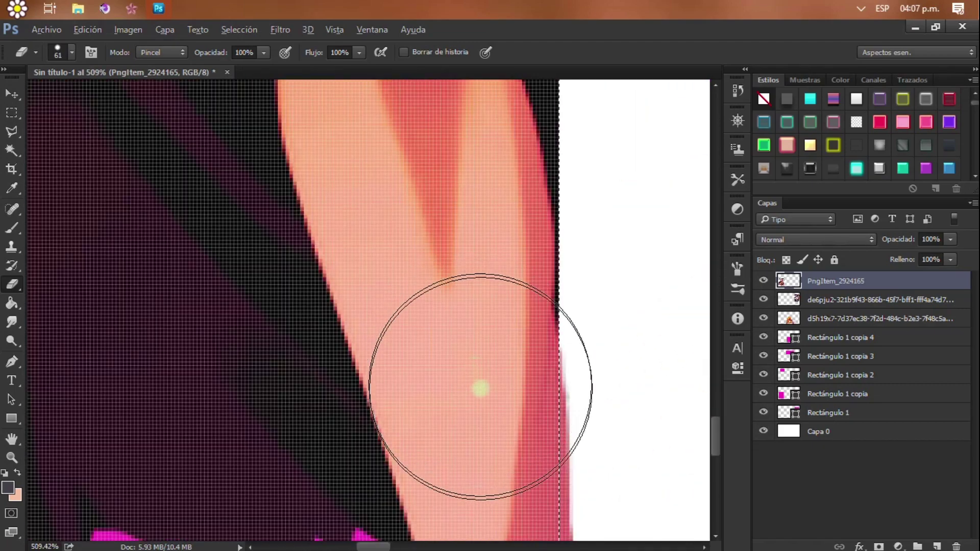
left_click_drag(484, 398, 439, 393)
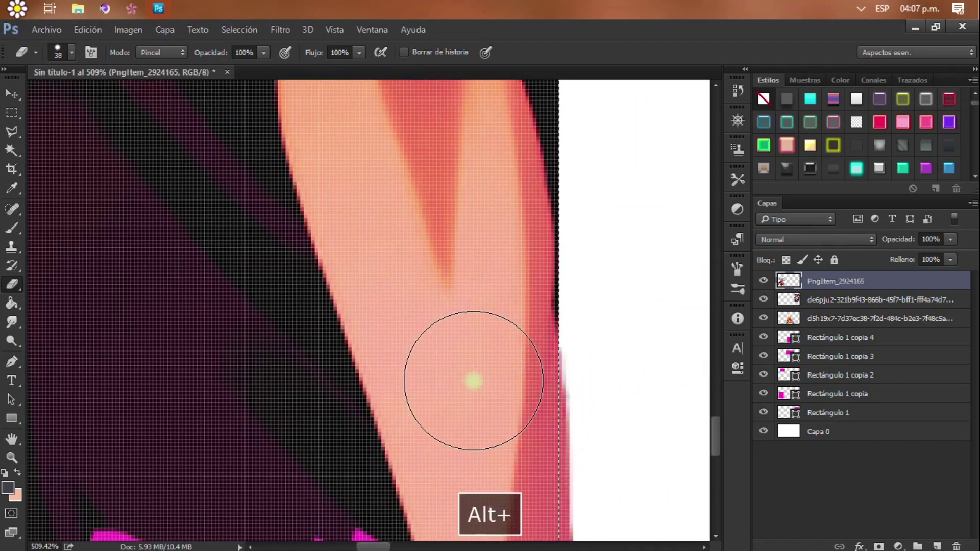
key("ctrl+z")
scroll(486, 379, "down", 8)
scroll(484, 375, "down", 3)
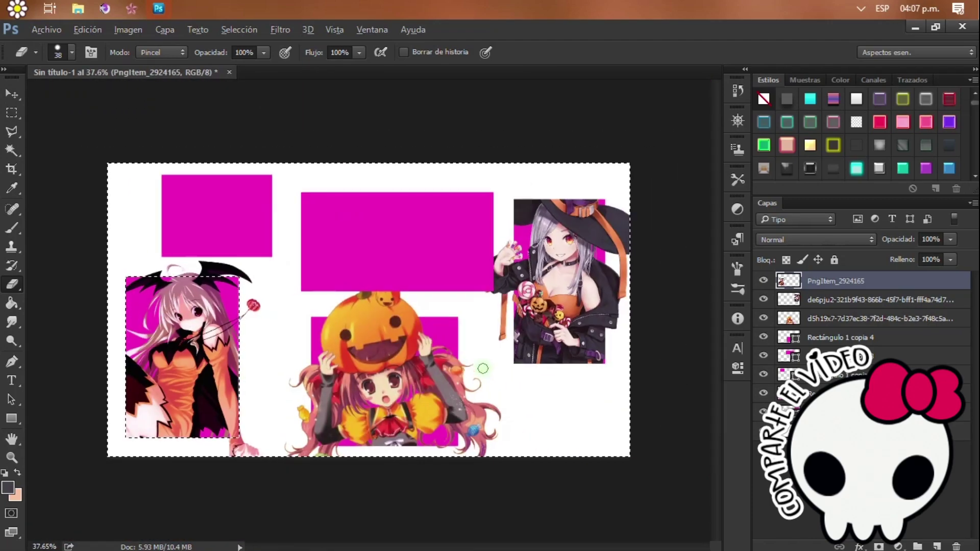
key("ctrl+d")
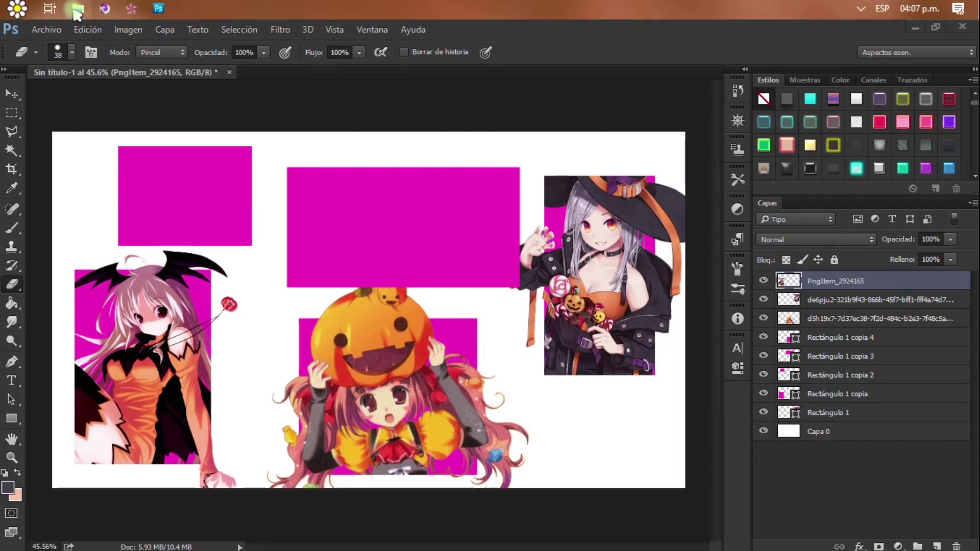
Step: Place the ghost render halloween_render_40_by_nunnallyrey_d6qngro.png over the upper left rectangle and load that rectangle as a selection
left_click(77, 9)
left_click_drag(658, 107, 595, 115)
double_click(760, 278)
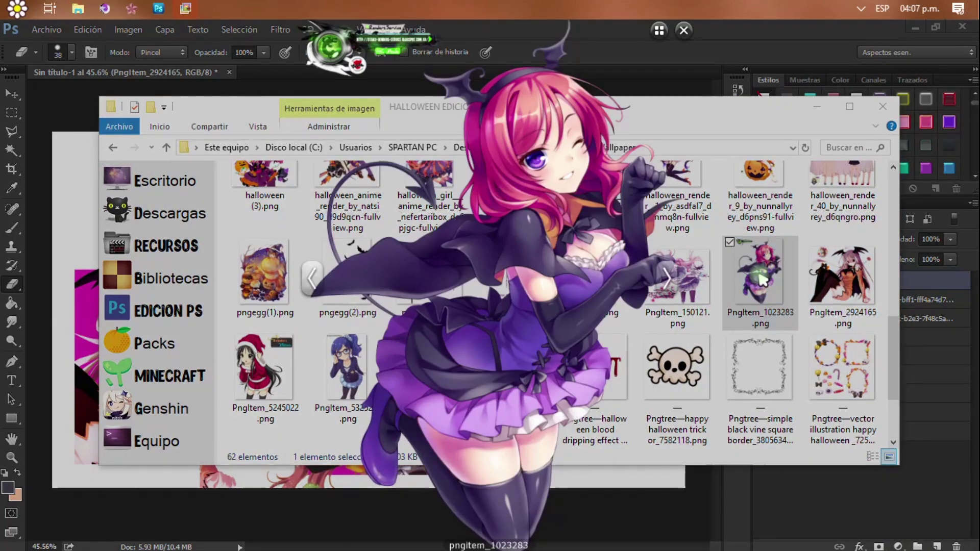
key("Escape")
left_click_drag(591, 109, 556, 129)
left_click_drag(415, 133, 489, 306)
left_click_drag(856, 381, 184, 217)
key("Return")
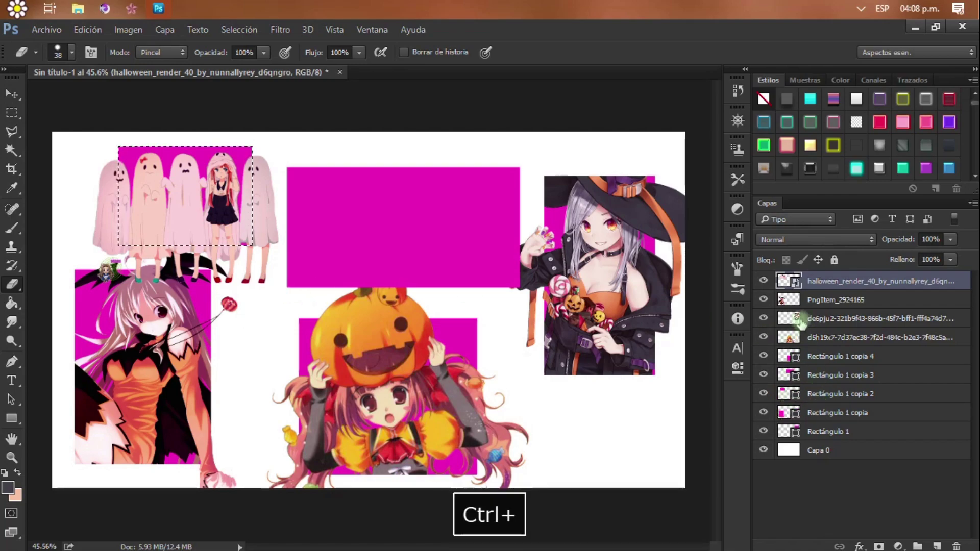
Step: Invert the selection to cover everything outside the upper left rectangle and rasterize the ghost render layer
left_click(239, 29)
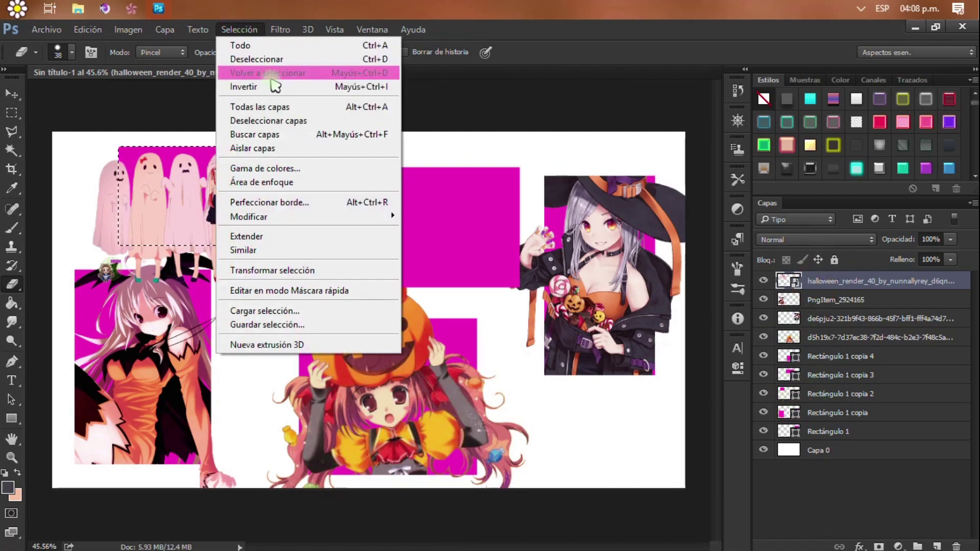
left_click(271, 77)
scroll(138, 197, "up", 5)
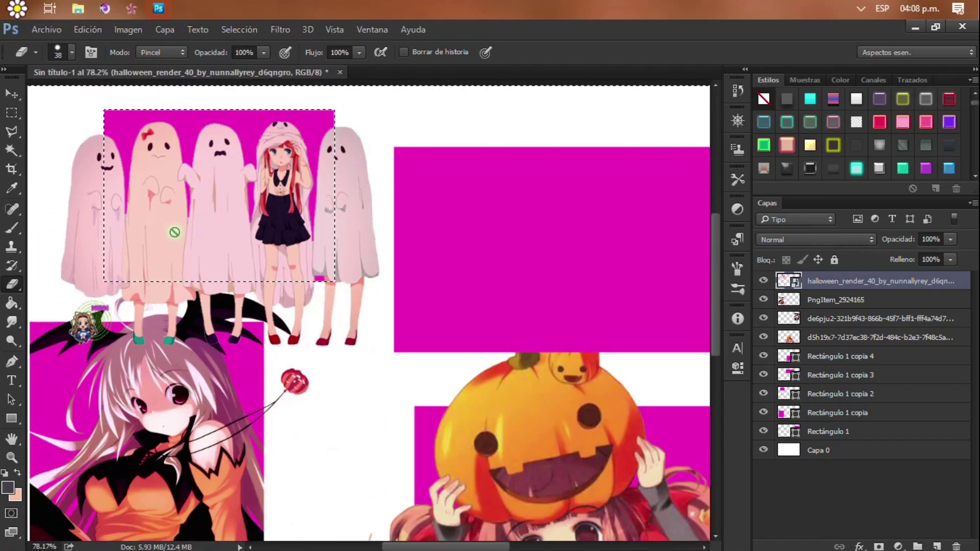
left_click(174, 232)
key("Return")
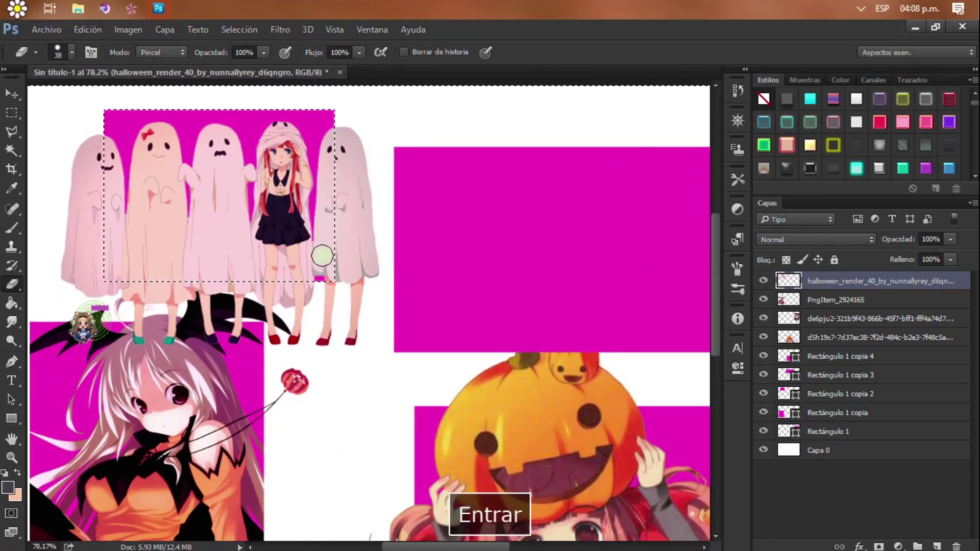
Step: Set the Eraser to 81 px and erase the ghost parts left of the upper left rectangle and the legs below it
right_click(322, 255, "alt")
mouse_move(135, 291)
left_mouse_down()
mouse_move(99, 284)
mouse_move(75, 195)
mouse_move(81, 142)
mouse_move(97, 264)
mouse_move(88, 243)
mouse_move(84, 155)
mouse_move(104, 283)
mouse_move(214, 289)
mouse_move(91, 291)
mouse_move(193, 295)
left_mouse_up()
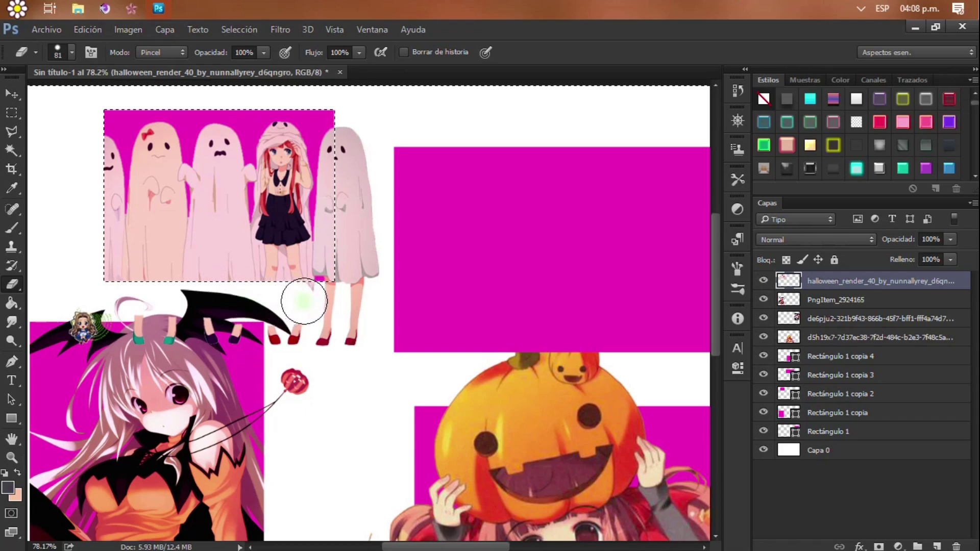
left_click_drag(261, 330, 208, 332)
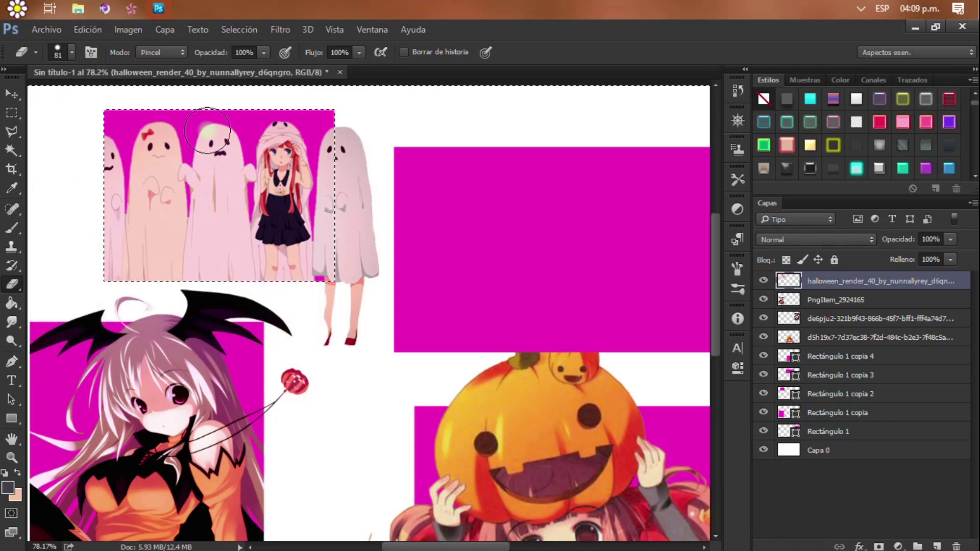
mouse_move(313, 317)
left_mouse_down()
mouse_move(323, 307)
mouse_move(375, 306)
left_mouse_up()
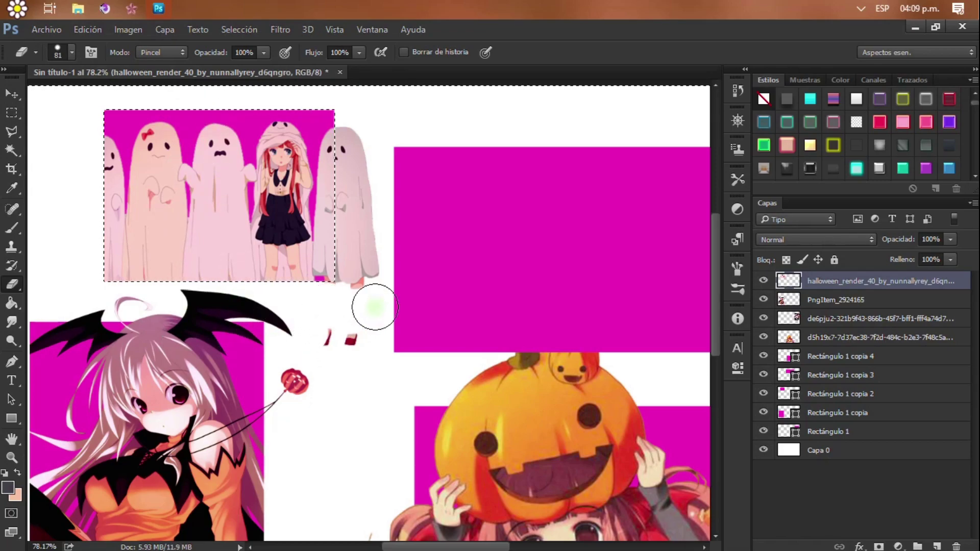
Step: Erase the remaining leg and shoe remnants under the rightmost ghost, refining with a 20 px Eraser, and clear the selection
scroll(312, 334, "up", 5)
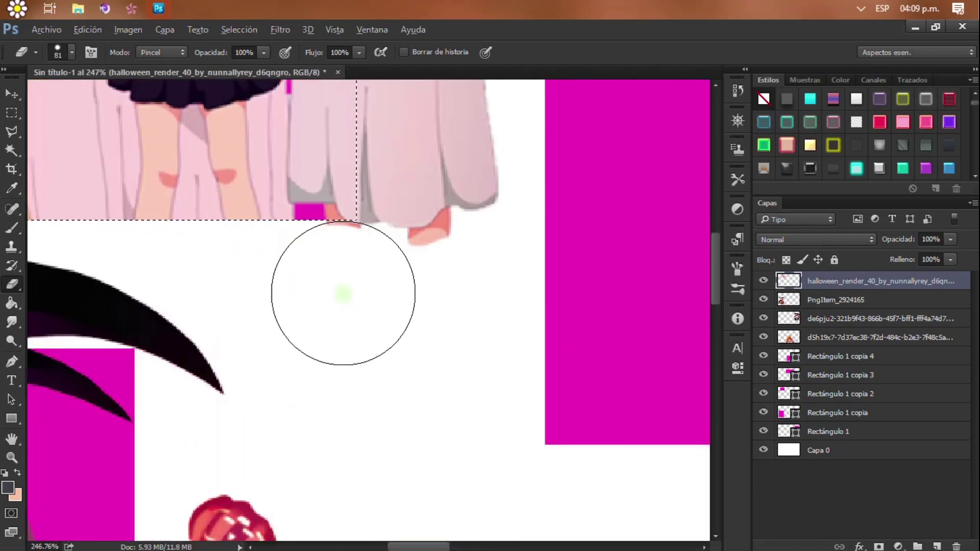
left_click_drag(344, 294, 311, 287)
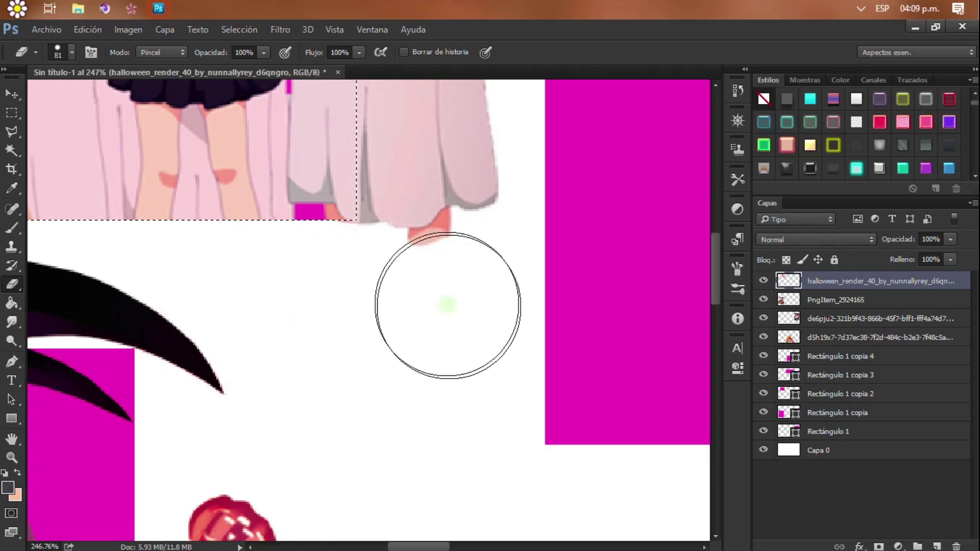
left_click_drag(437, 297, 429, 300)
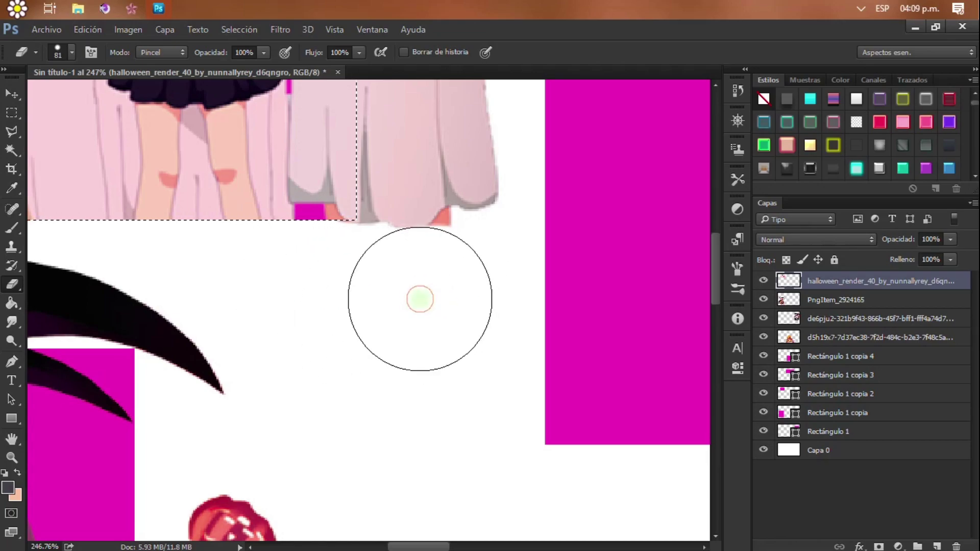
scroll(470, 241, "up", 5)
mouse_move(466, 247)
left_mouse_down()
mouse_move(378, 241)
mouse_move(299, 216)
mouse_move(405, 203)
mouse_move(415, 186)
left_mouse_up()
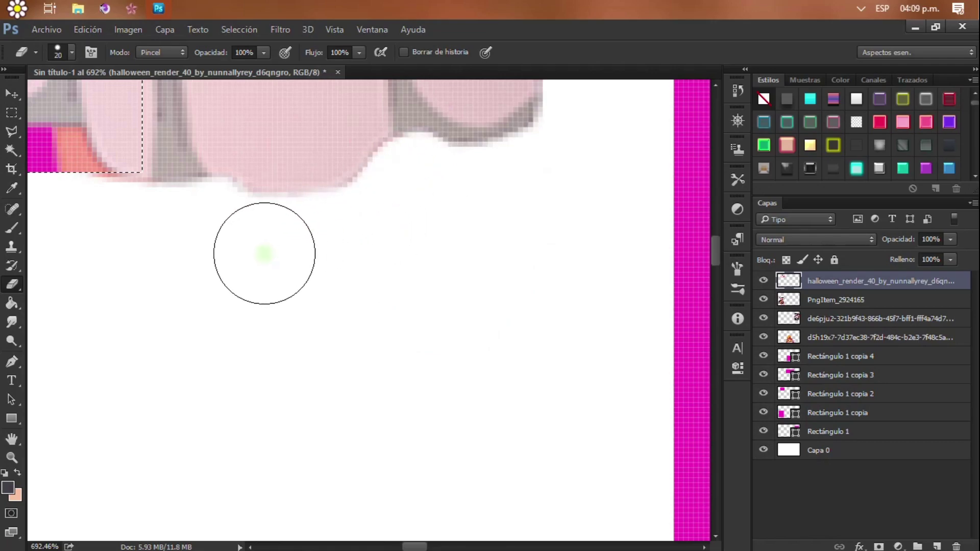
scroll(219, 273, "down", 10)
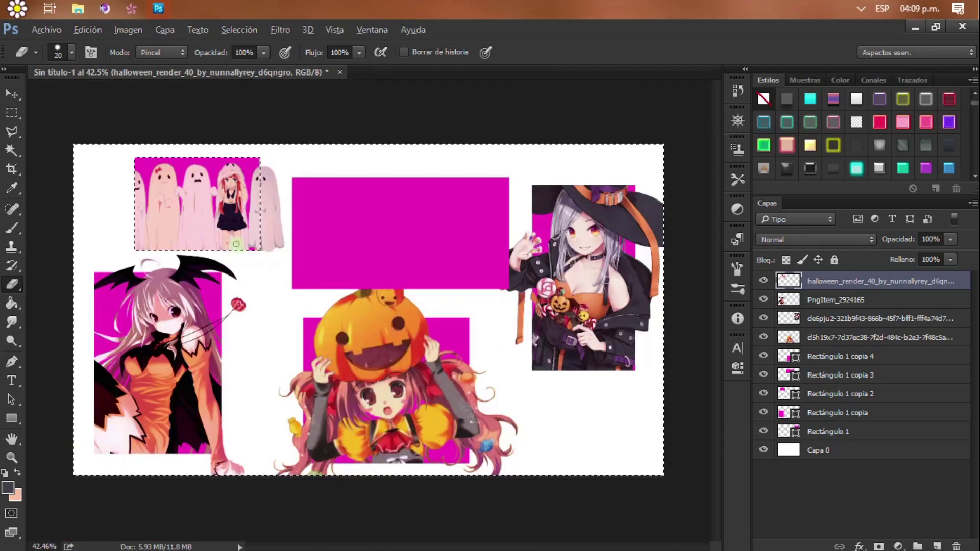
scroll(236, 244, "up", 1)
key("ctrl+d")
scroll(242, 198, "up", 1)
scroll(240, 196, "down", 3)
scroll(233, 190, "up", 1)
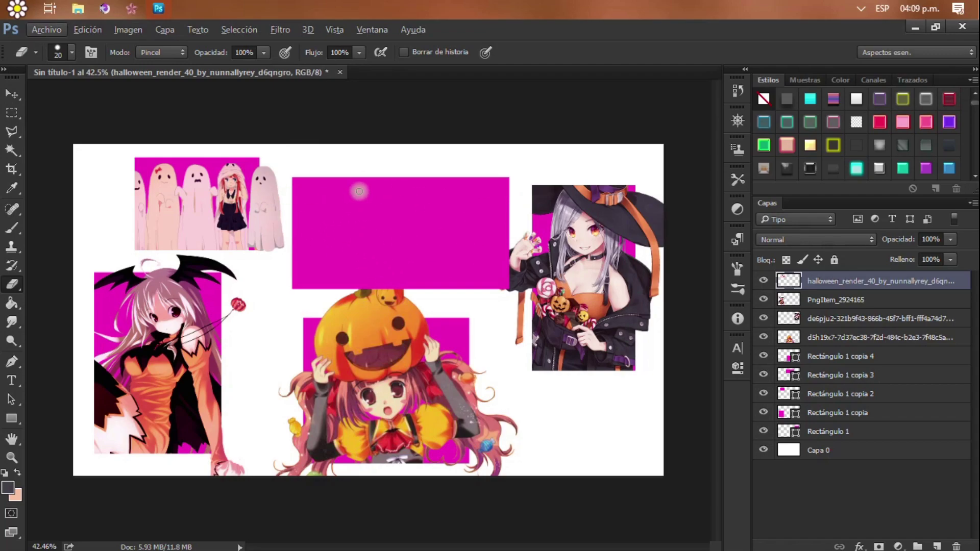
Step: Browse the HALLOWEEN EDICION Wallpaper folder for another character render and preview pngegg(1).png and witch_04_by_zvezda11-d8qqpzk.png
left_click(78, 8)
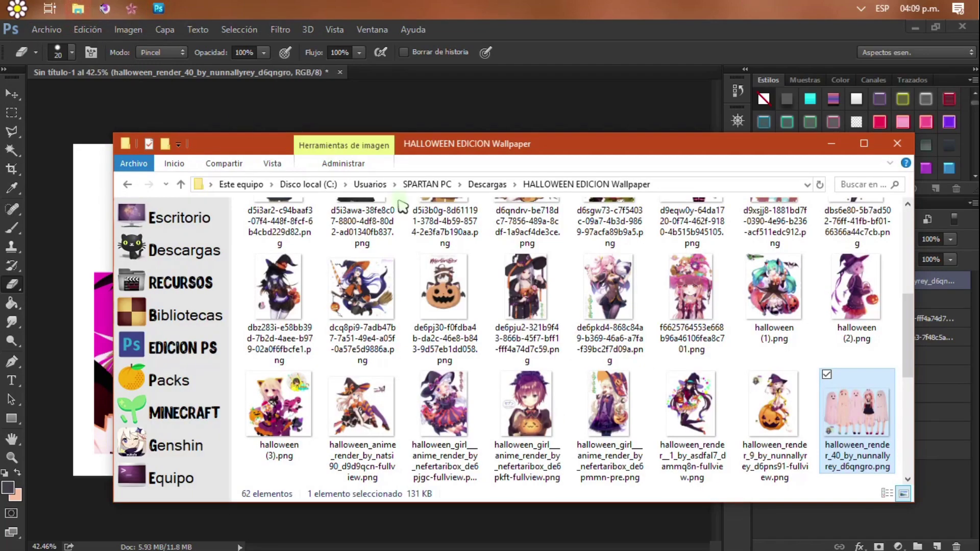
scroll(557, 337, "down", 3)
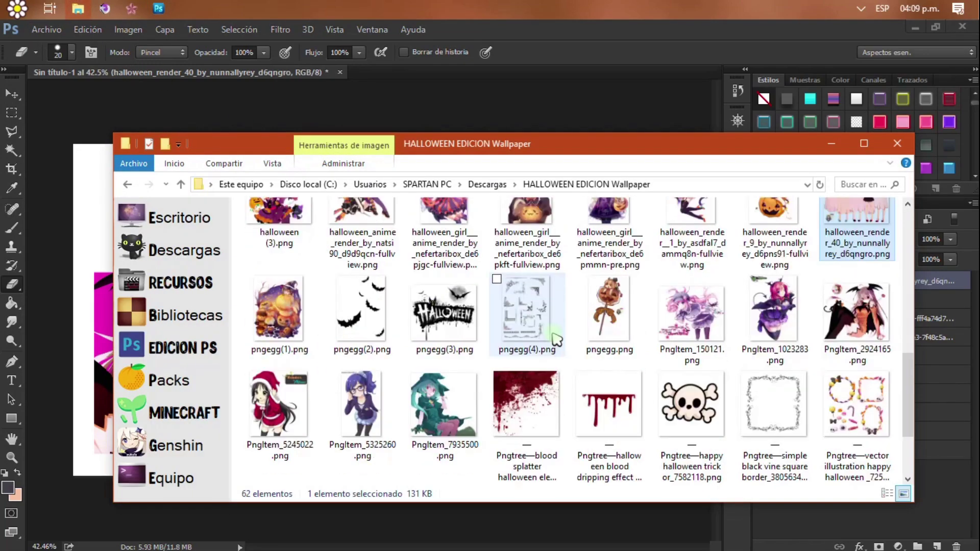
left_click(139, 15)
left_click(137, 12)
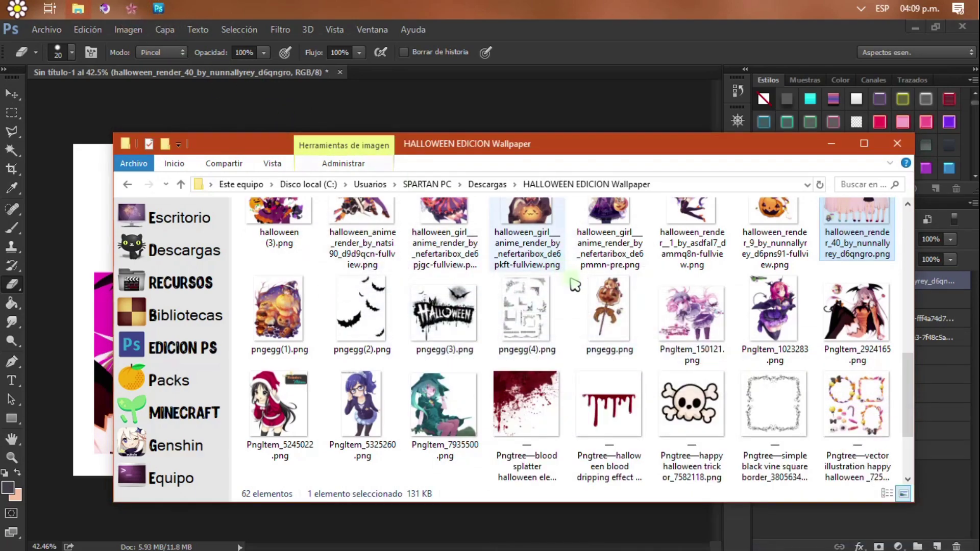
left_click_drag(569, 156, 559, 150)
scroll(562, 229, "down", 2)
scroll(265, 247, "up", 1)
double_click(265, 257)
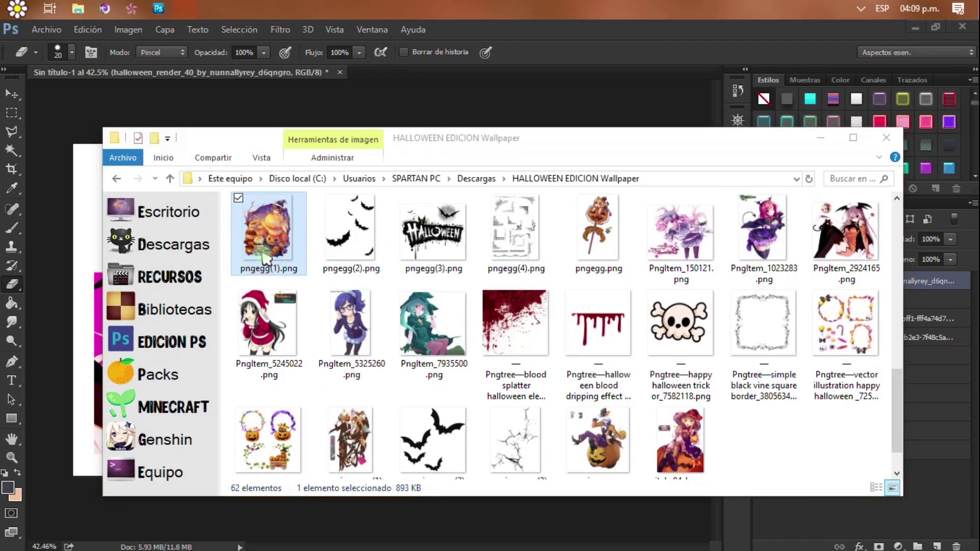
left_click(692, 31)
scroll(740, 357, "down", 1)
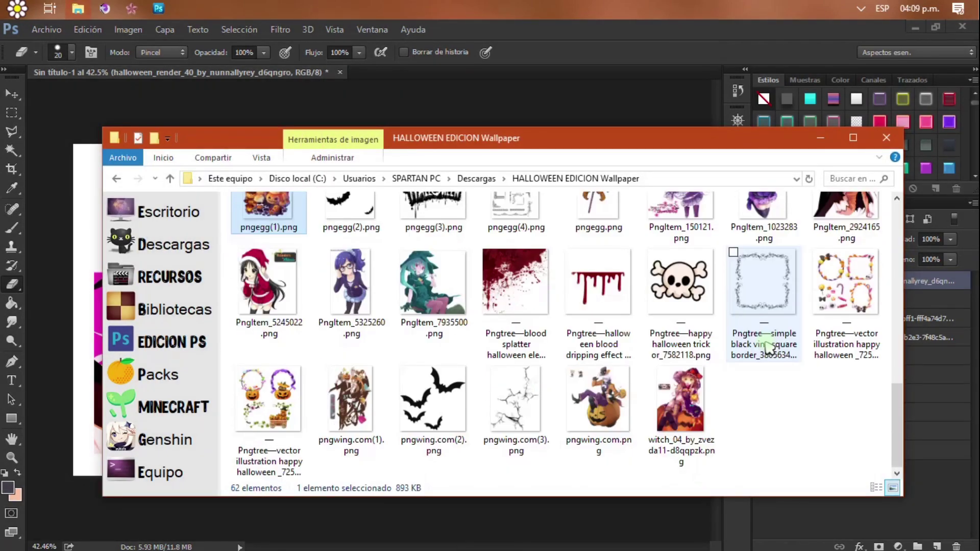
double_click(711, 411)
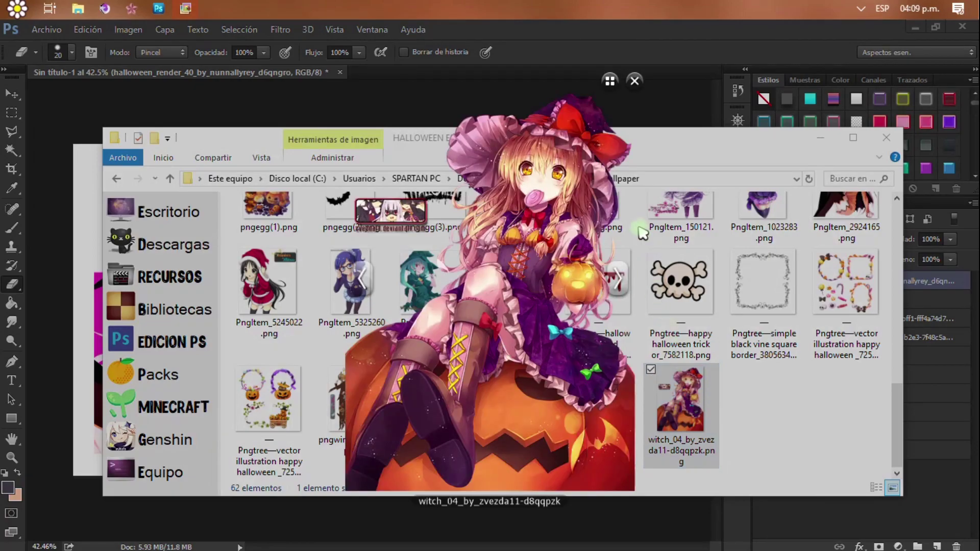
left_click(635, 81)
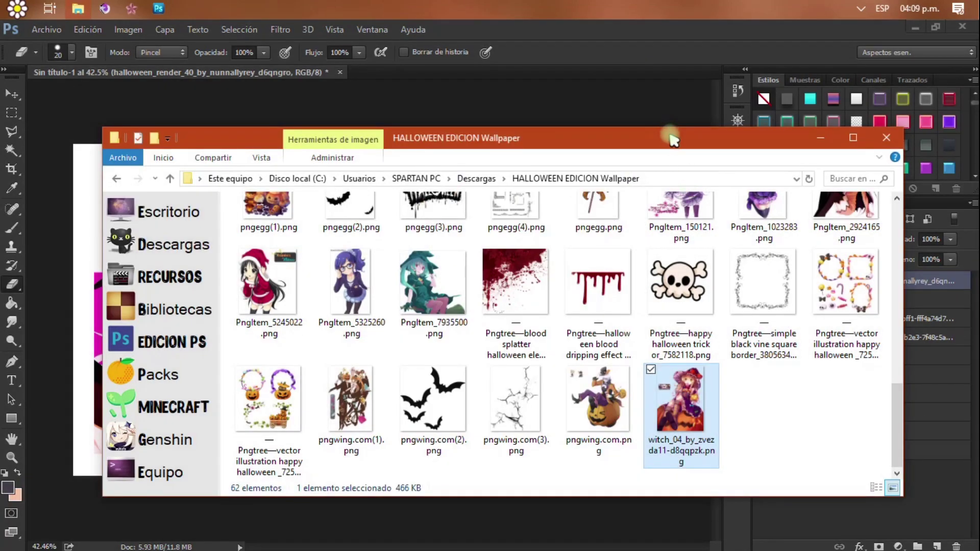
Step: Place the d4d348v witch render over the upper centre rectangle and load that rectangle as a selection
scroll(561, 256, "up", 6)
left_click_drag(570, 154, 595, 128)
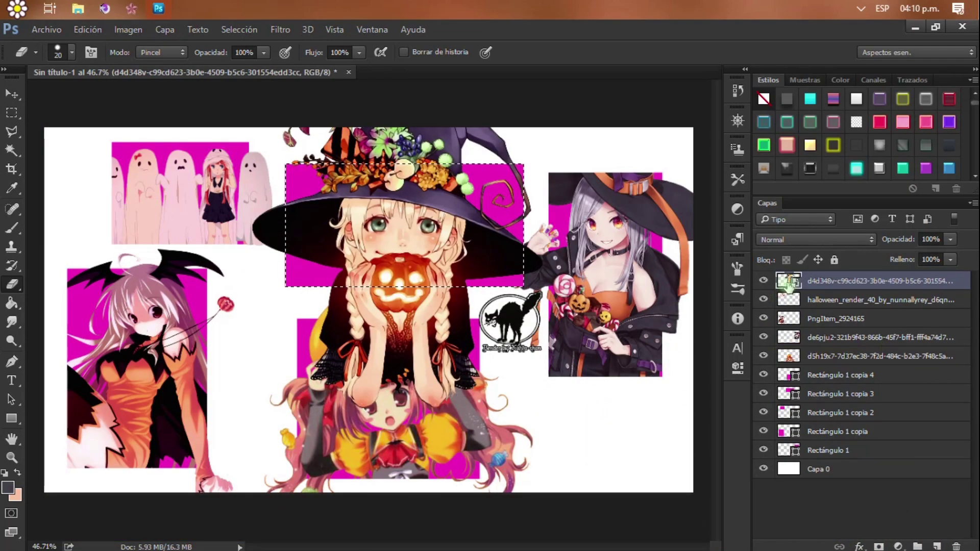
Step: Invert the selection and rasterize the blonde witch render's smart object so it can be erased
left_click(249, 30)
left_click(266, 85)
left_click(347, 218)
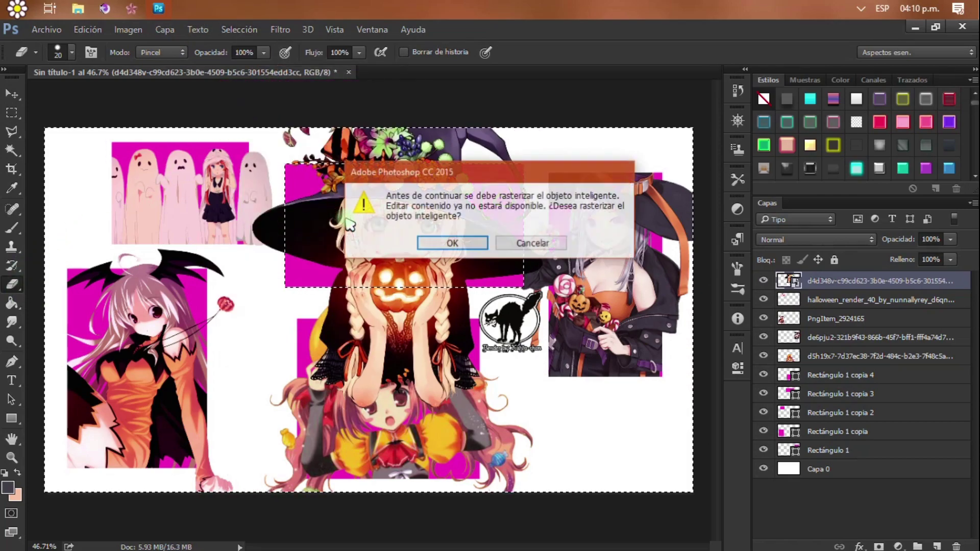
key("space")
Step: Set the Eraser to 316 px, erase the blonde witch's body below the upper centre rectangle, and clear the selection
left_click_drag(359, 332, 423, 332)
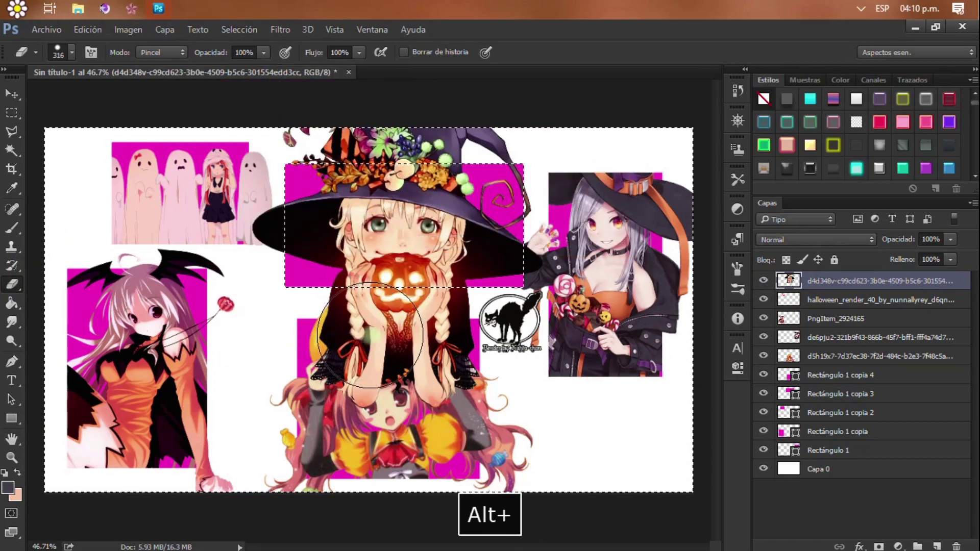
mouse_move(316, 334)
left_mouse_down()
mouse_move(525, 330)
mouse_move(440, 353)
mouse_move(498, 430)
mouse_move(546, 470)
mouse_move(432, 383)
left_mouse_up()
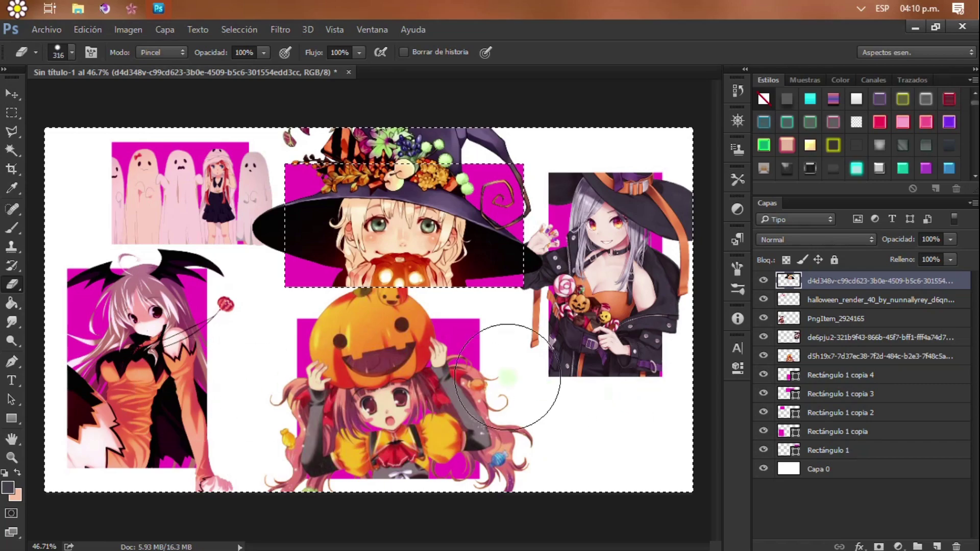
scroll(461, 197, "up", 2)
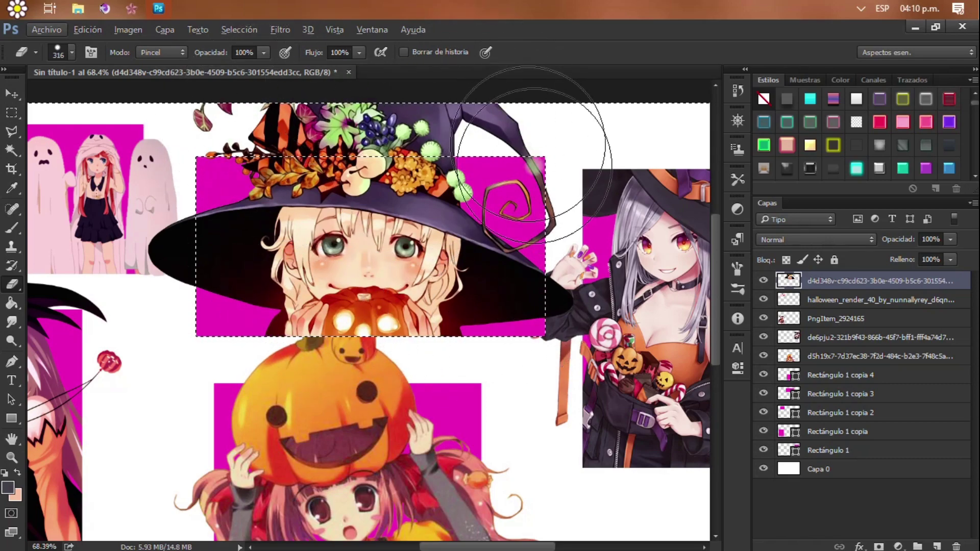
key("ctrl+d")
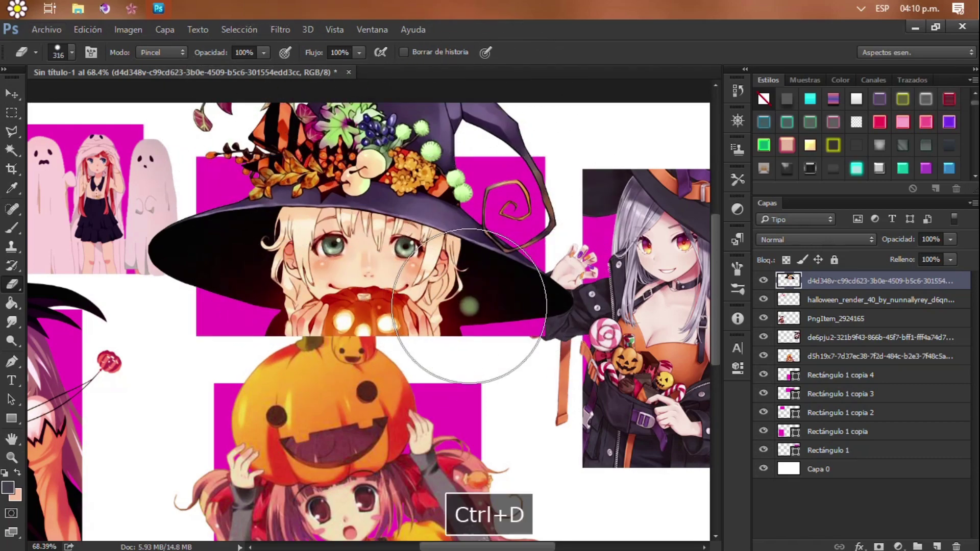
scroll(520, 384, "down", 2)
scroll(521, 384, "down", 1)
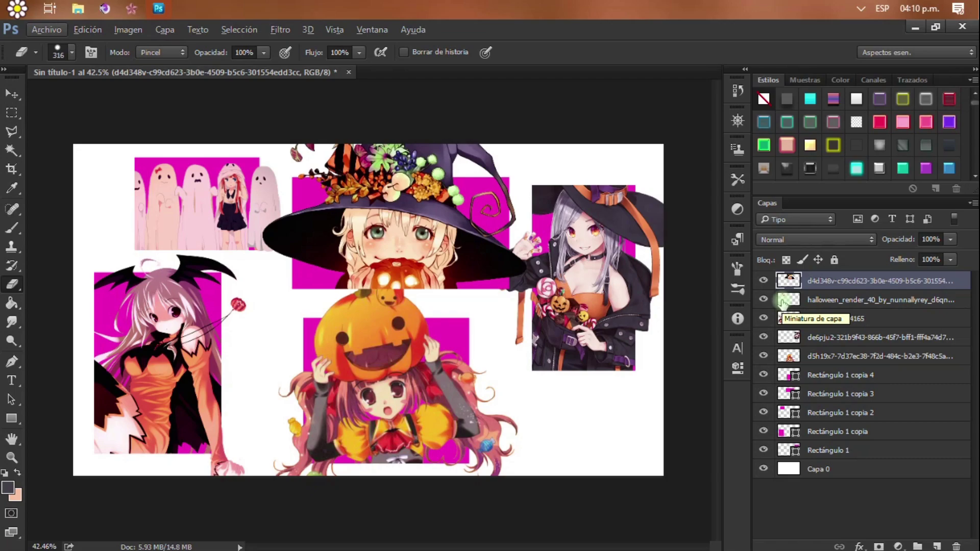
Step: Toggle the blonde witch and silver-haired witch renders off and on to examine how they overlap between their panels
left_click(762, 280)
left_click(763, 281)
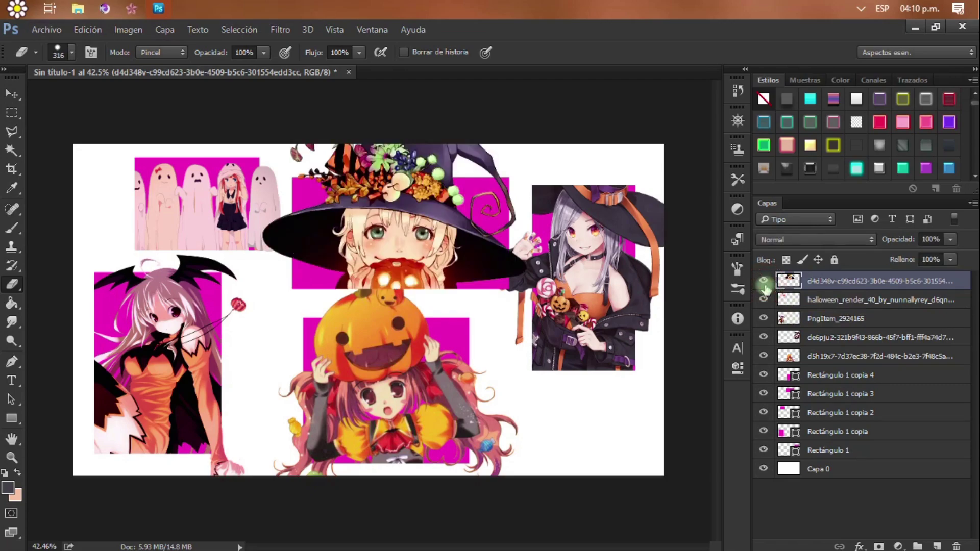
left_click(763, 281)
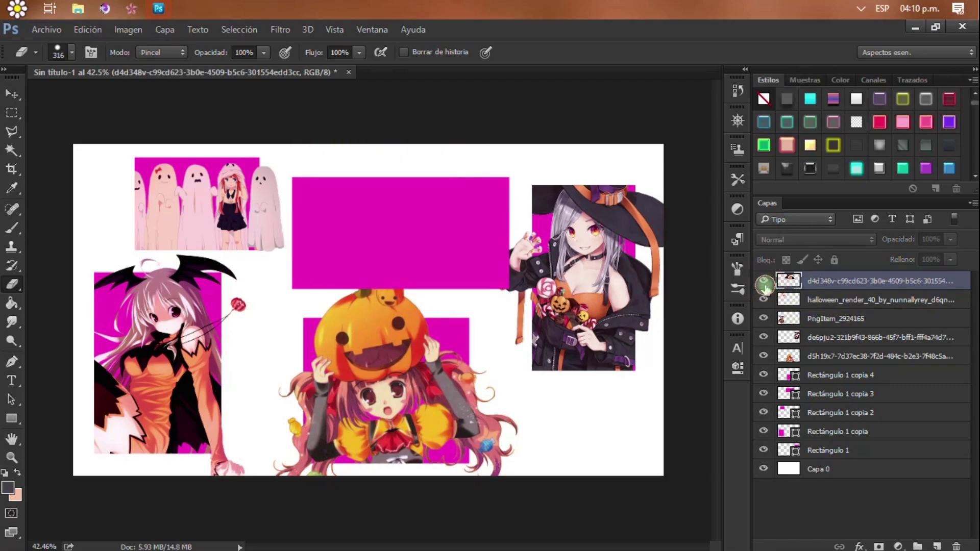
left_click(764, 283)
left_click(764, 337)
left_click(764, 337)
left_click(763, 337)
left_click(764, 337)
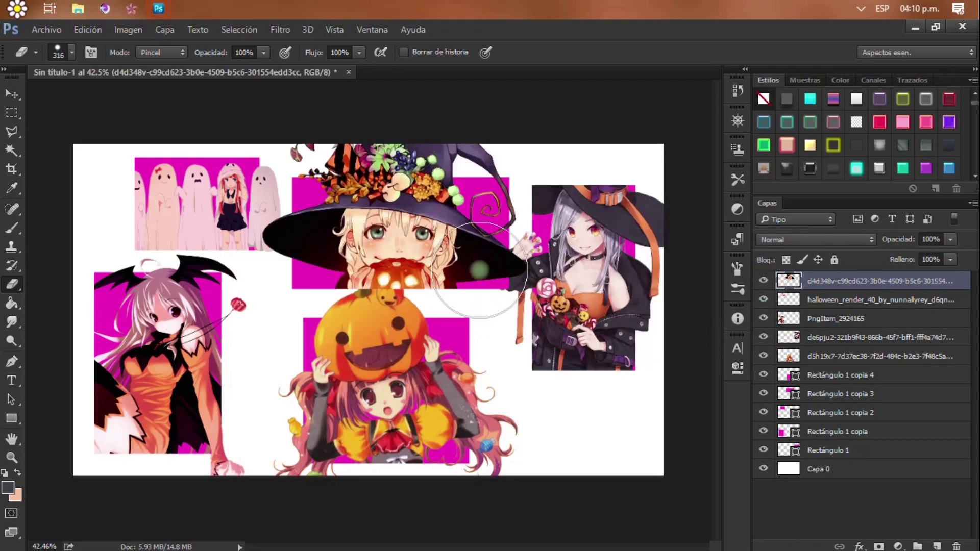
scroll(511, 255, "up", 3)
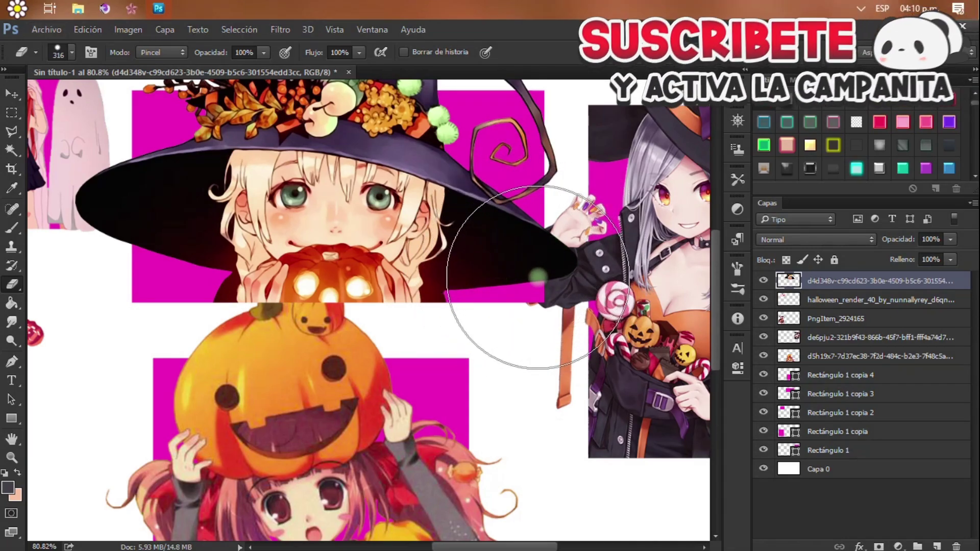
scroll(495, 266, "down", 3)
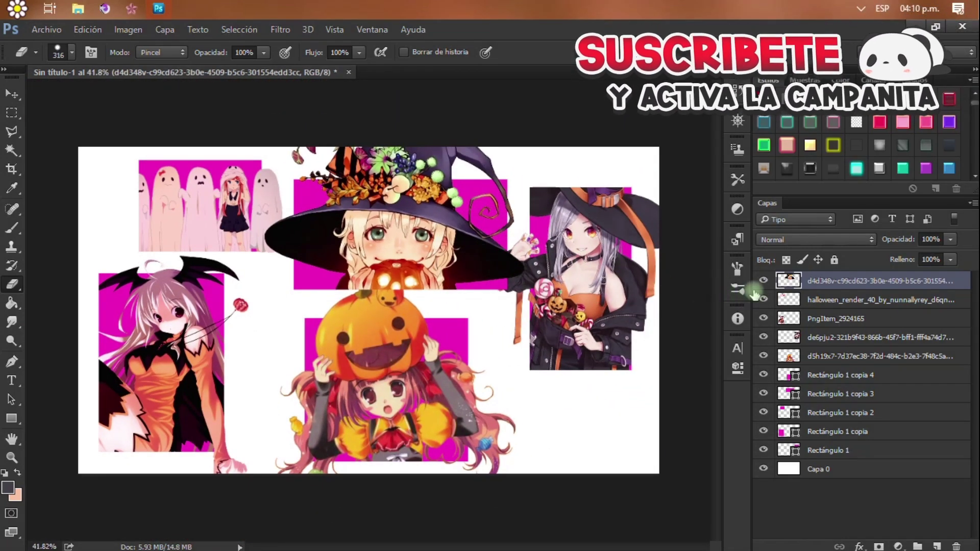
left_click(764, 280)
left_click(764, 280)
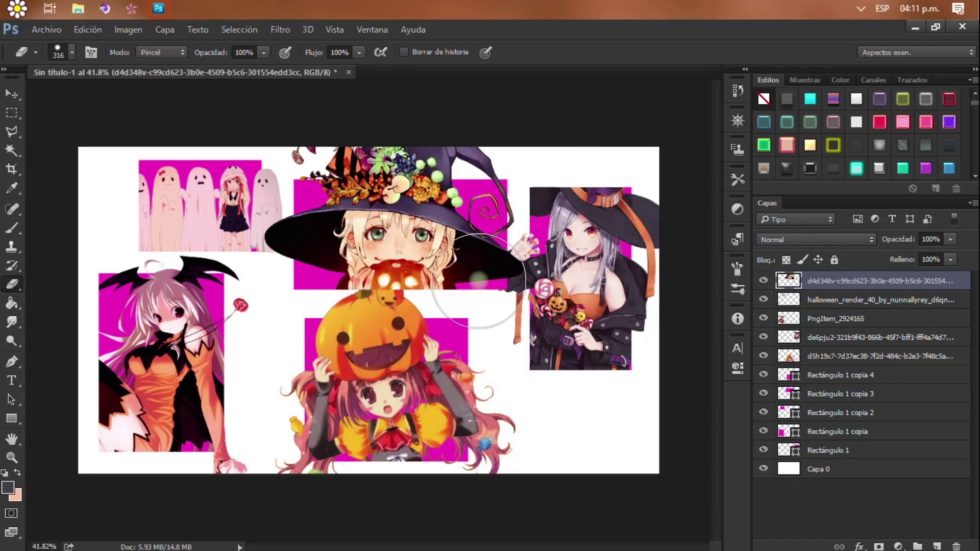
Step: Add a new empty layer above the blonde witch render's layer
left_click(824, 457)
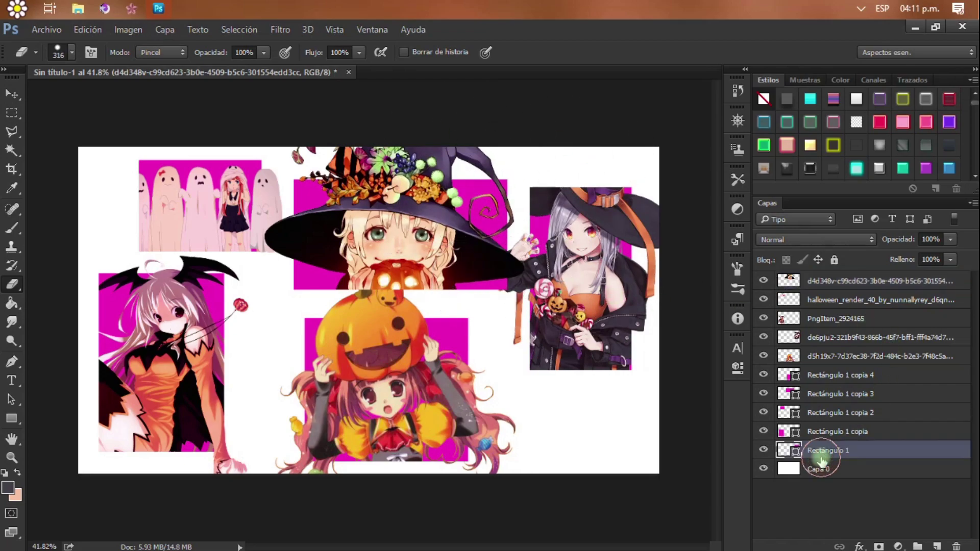
left_click(832, 469)
left_click(815, 434)
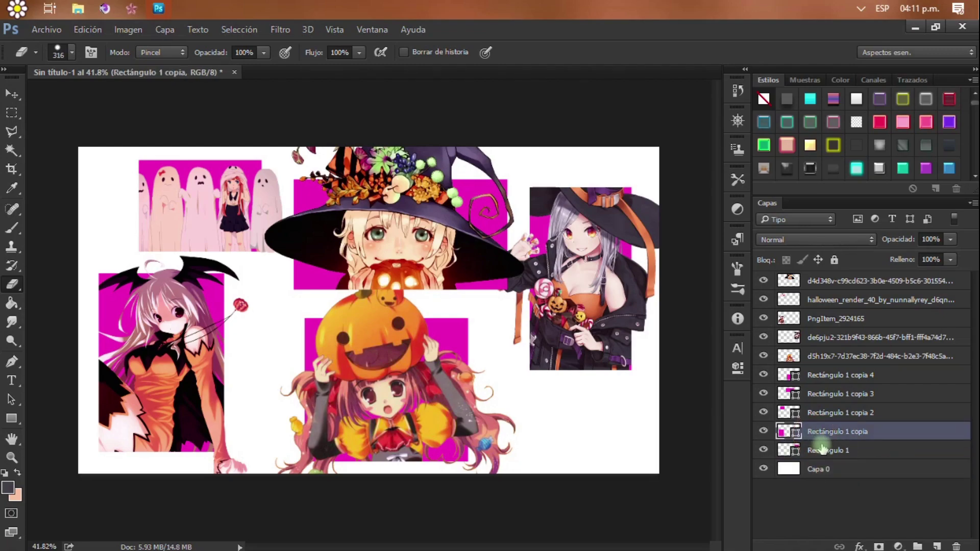
left_click(820, 448)
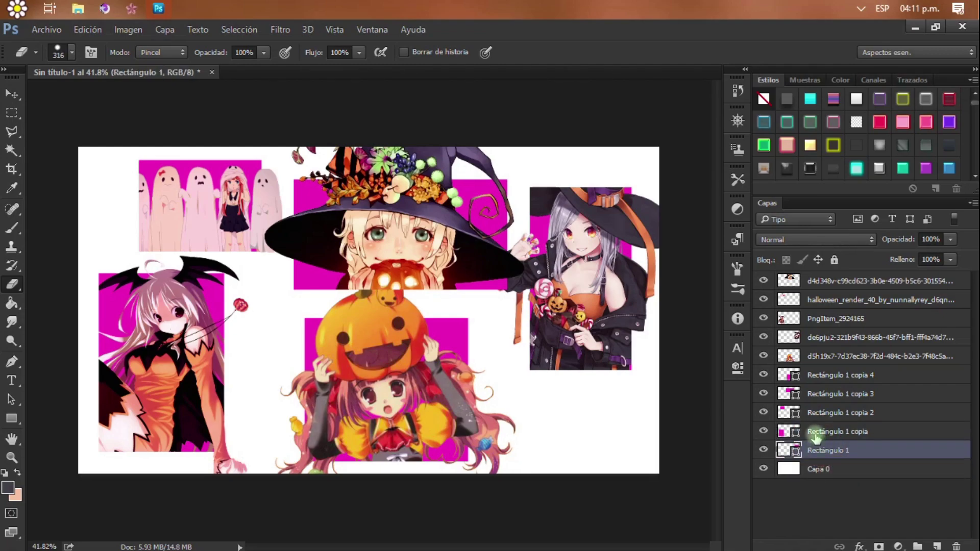
left_click(817, 282)
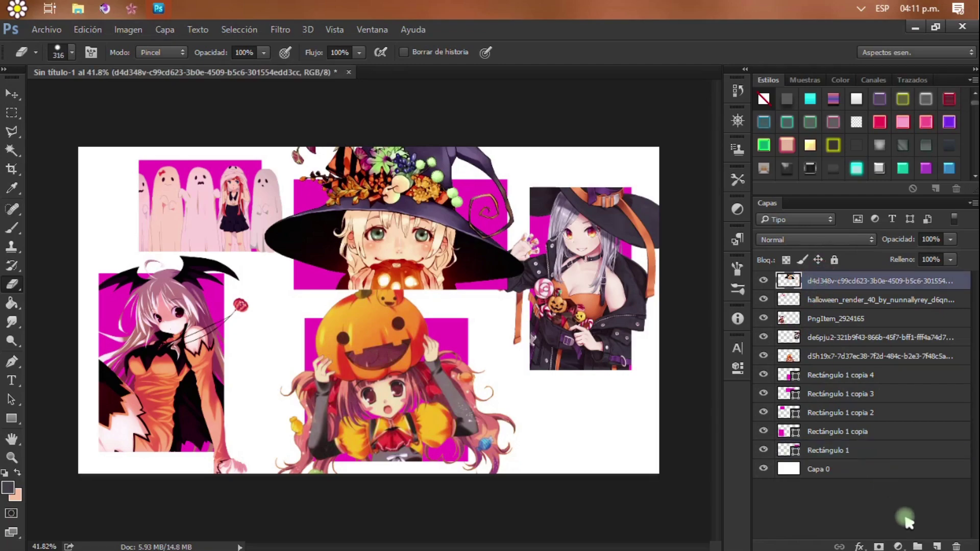
left_click(937, 546)
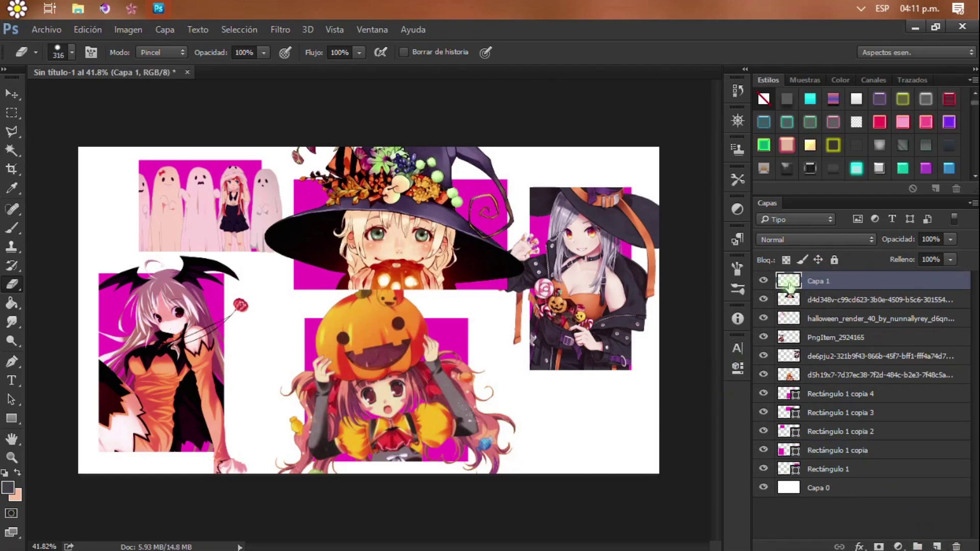
Step: Open pngegg(4).png from the HALLOWEEN EDICION Wallpaper folder as its own document, assigning the Adobe RGB (1998) working space
left_click(80, 11)
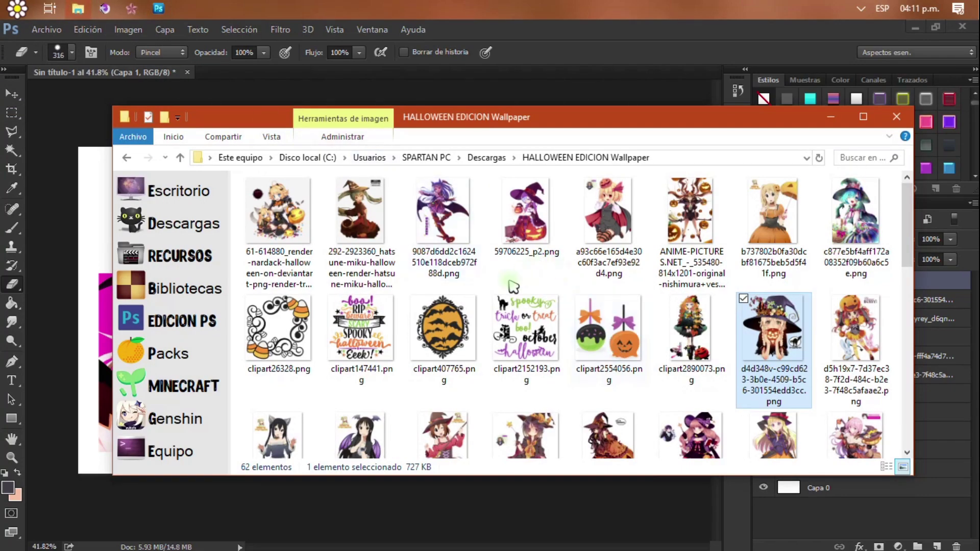
left_click(278, 332)
left_click_drag(500, 132, 551, 167)
scroll(536, 357, "down", 10)
left_click_drag(531, 285, 454, 66)
key("space")
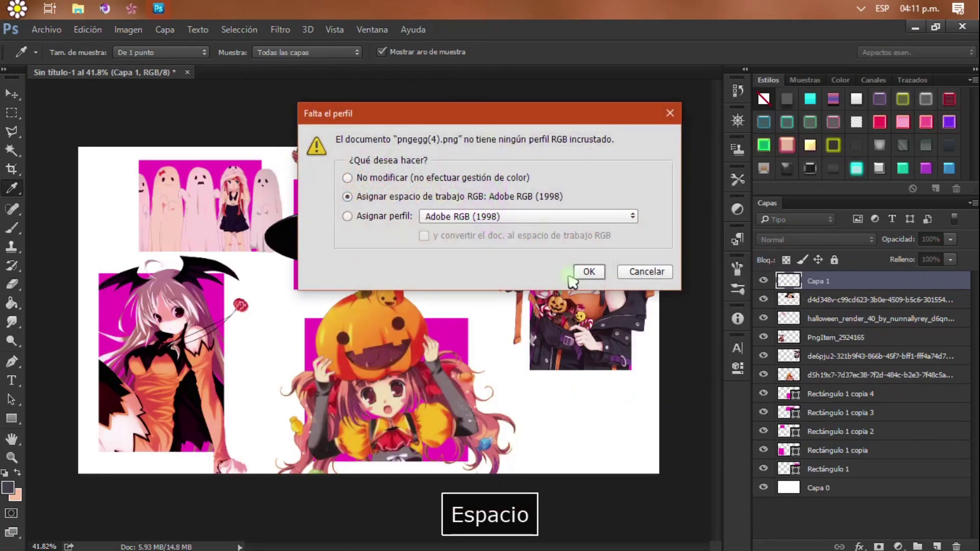
left_click(588, 272)
Step: Select the black-and-white knotwork corner ornament near the sheet's left edge with the Rectangular Marquee
key("e")
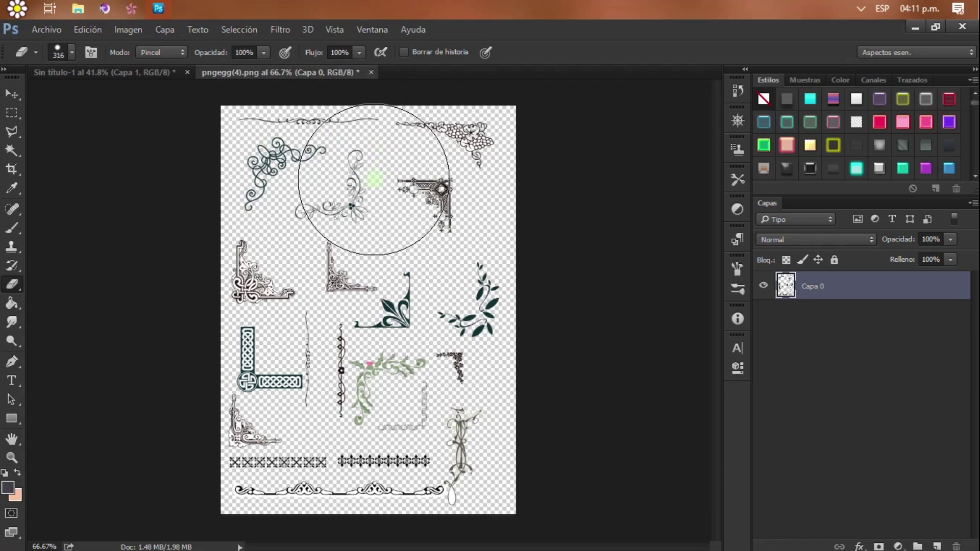
key("m")
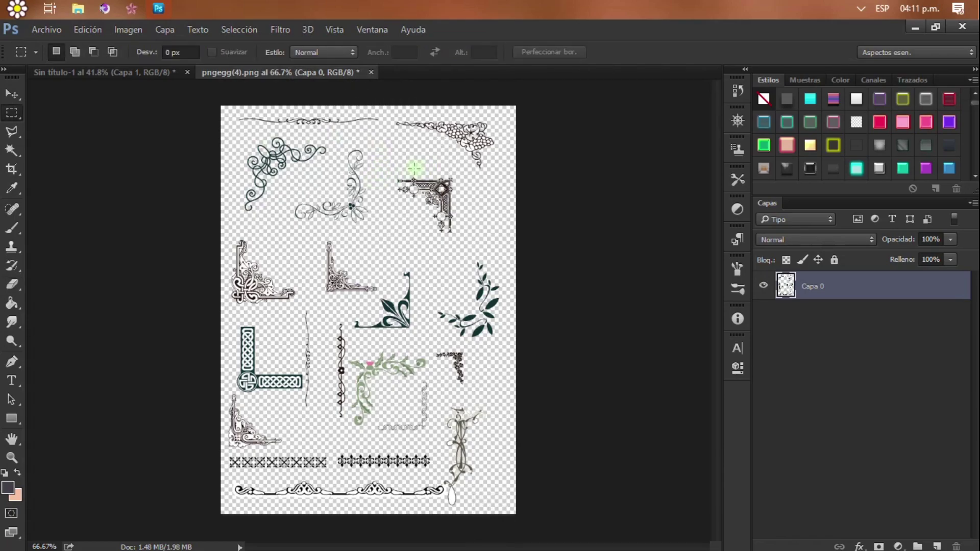
key("Caps_Lock")
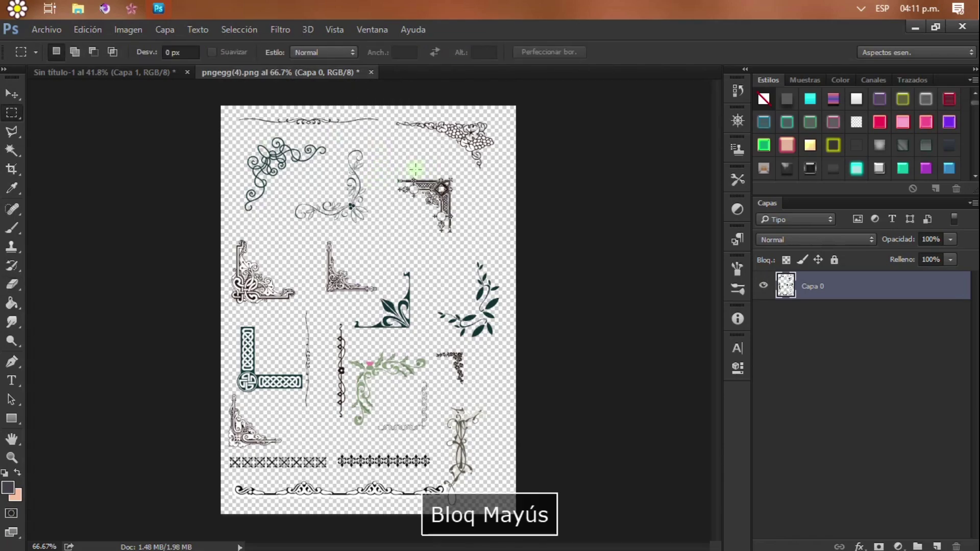
scroll(415, 169, "up", 4)
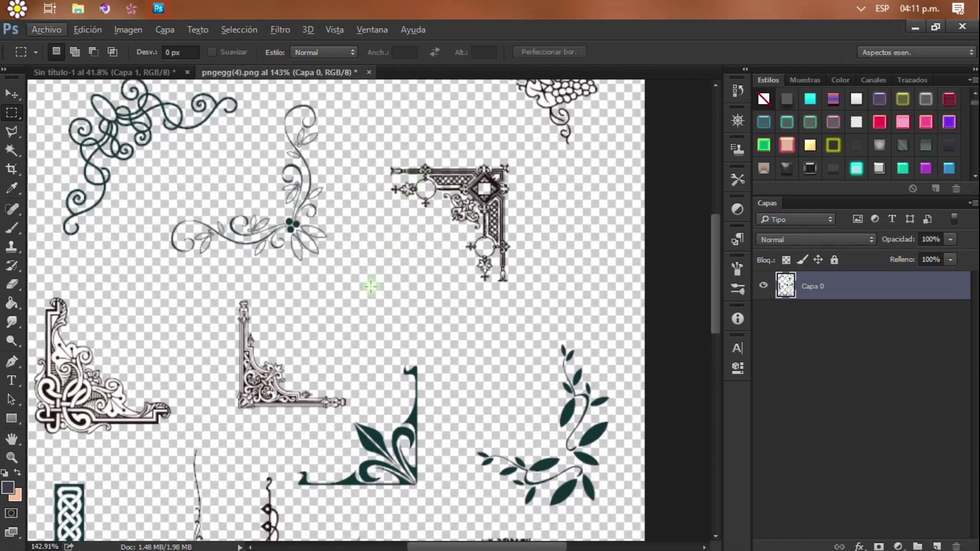
scroll(371, 286, "down", 4)
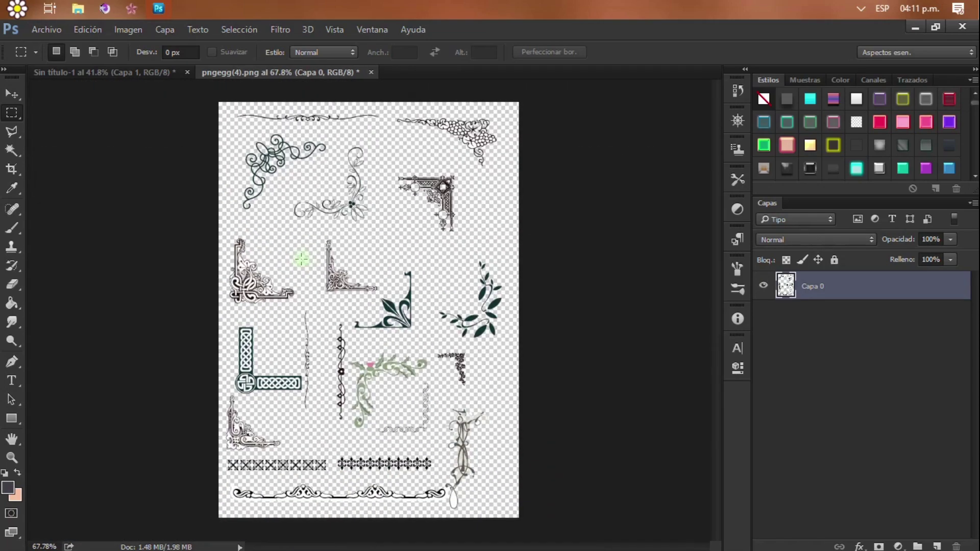
scroll(253, 310, "up", 4)
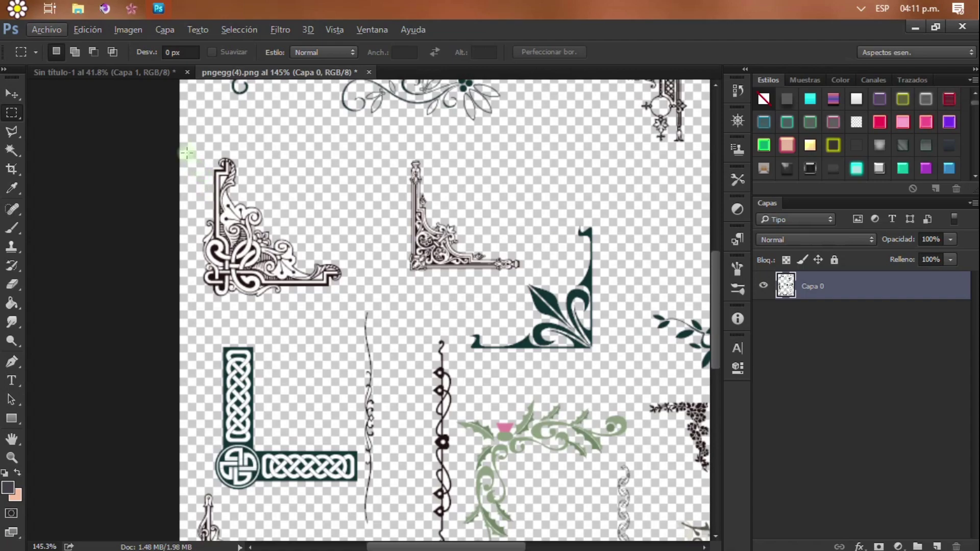
left_click_drag(190, 144, 355, 301)
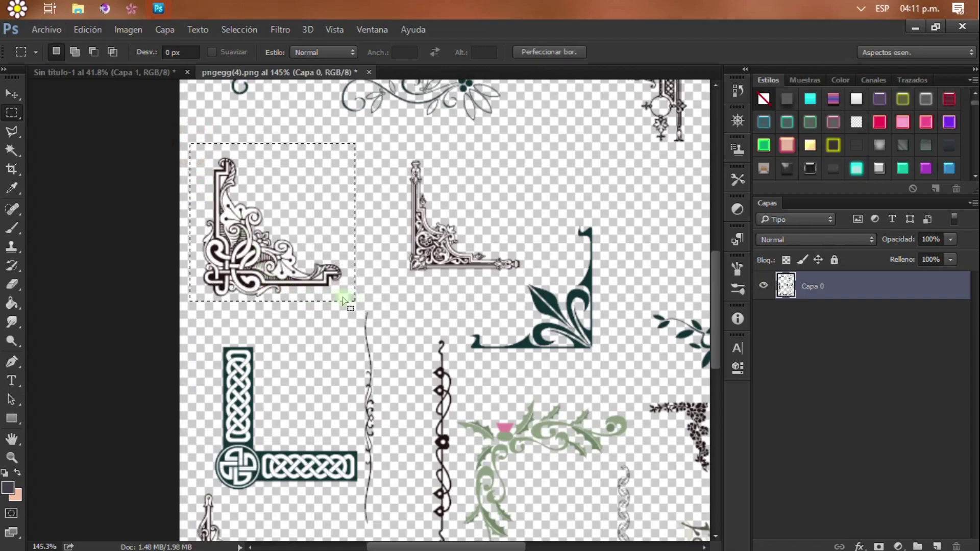
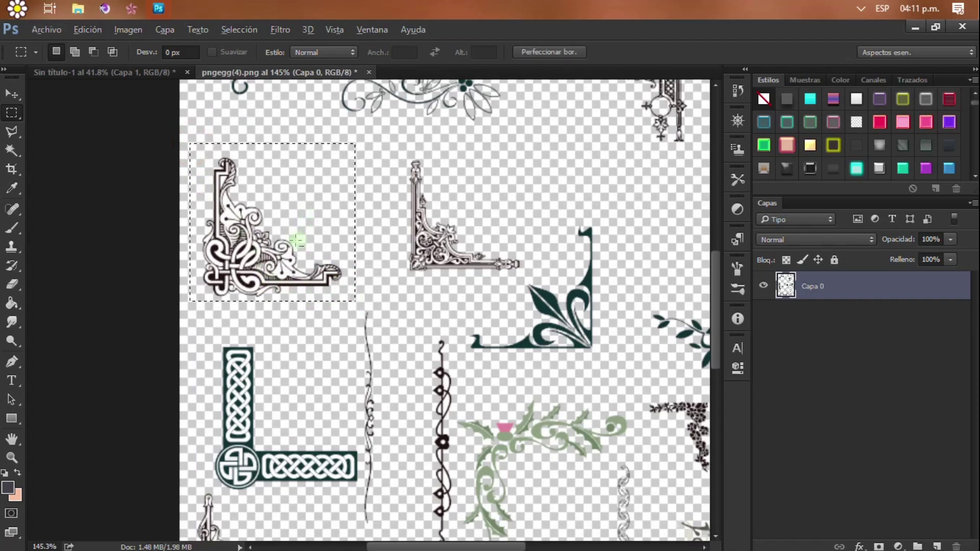
Step: Bring the ornament into the wallpaper, fit it to the upper centre rectangle's lower left corner, and move its layer below the renders
left_click_drag(280, 250, 318, 286)
key("v")
scroll(303, 289, "up", 5)
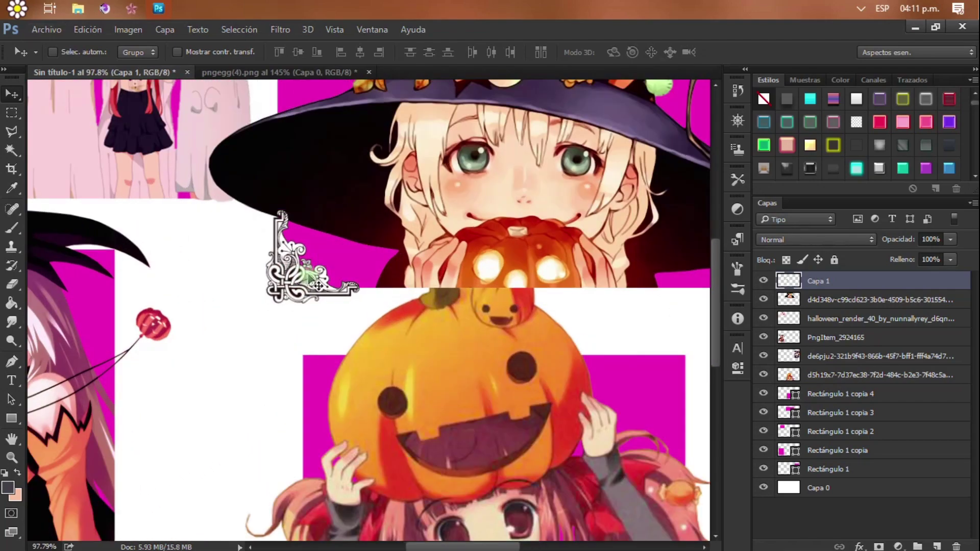
left_click_drag(832, 288, 837, 377)
left_click_drag(335, 287, 296, 249)
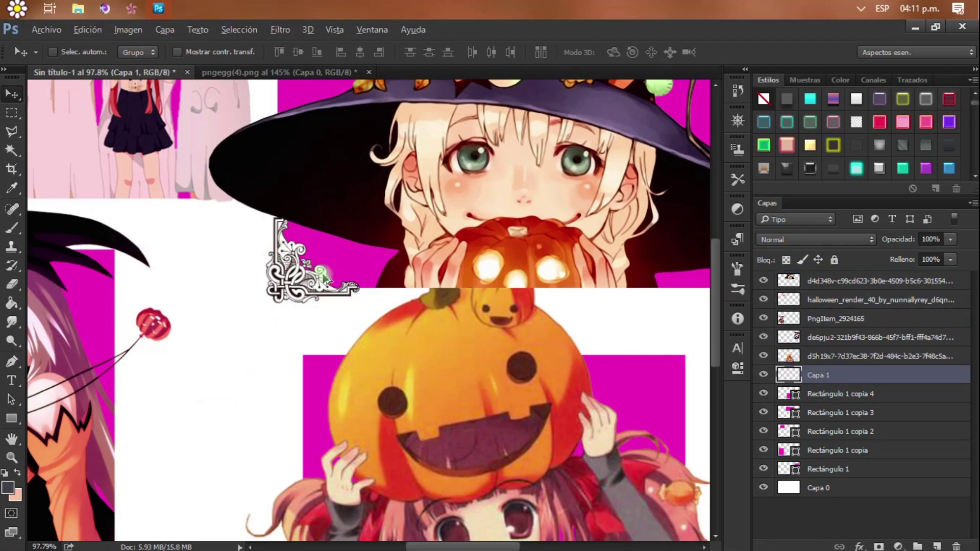
Step: Duplicate the corner ornament and move the copy near the upper right corner of the upper centre rectangle
scroll(325, 279, "down", 3)
scroll(325, 284, "up", 2)
key("ctrl+j")
key("v")
left_click_drag(325, 283, 606, 192)
Step: Rotate the ornament copy 90° clockwise twice and position it in the upper centre rectangle's upper right corner
key("ctrl+t")
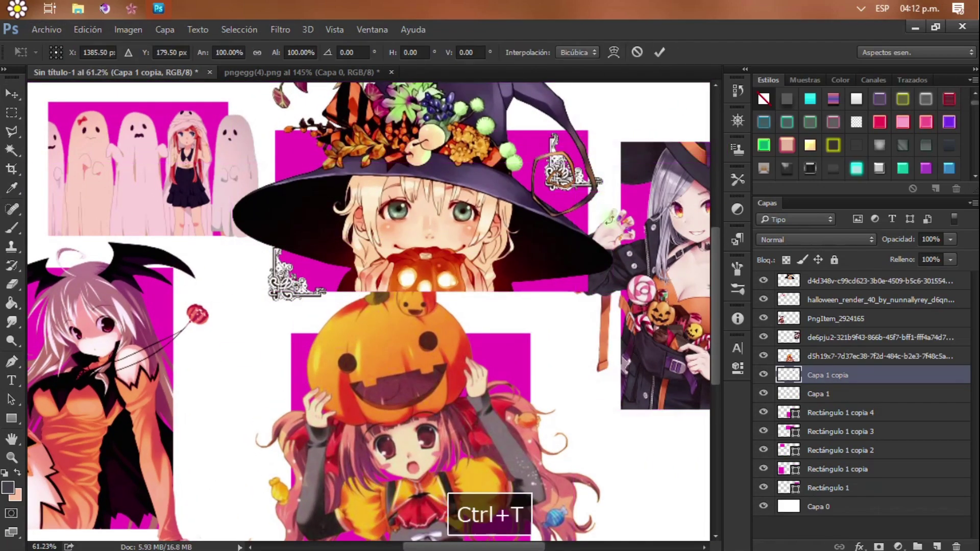
right_click(590, 176)
left_click(664, 354)
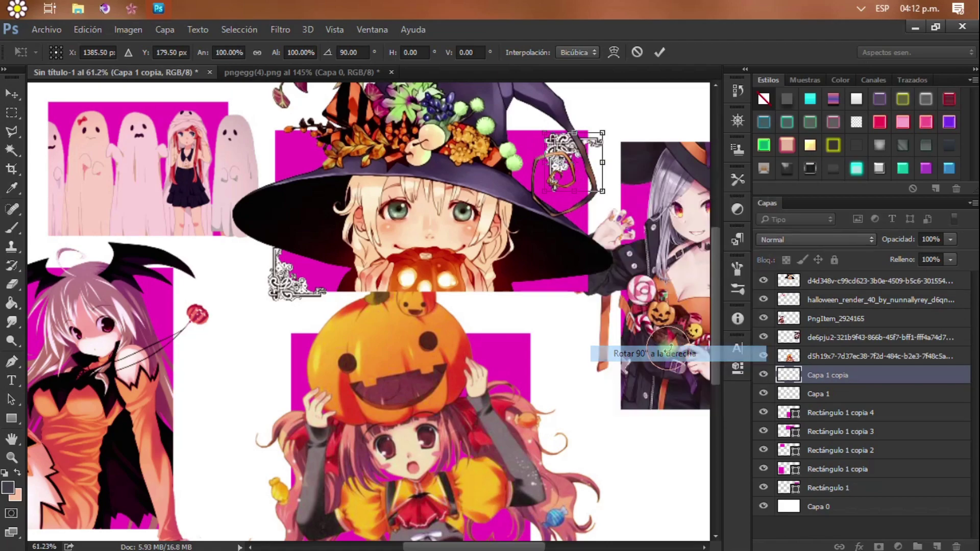
right_click(584, 180)
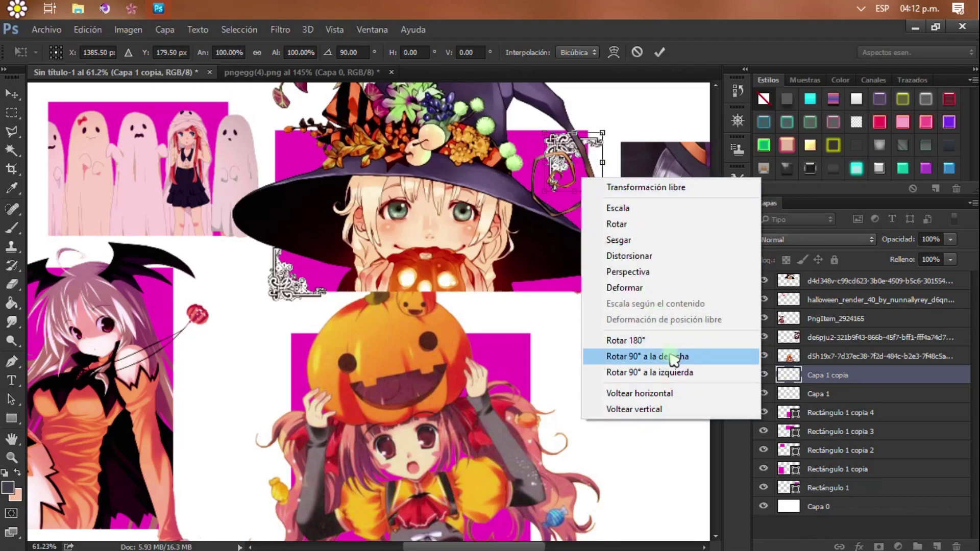
left_click(668, 357)
left_click_drag(597, 183, 585, 172)
key("Return")
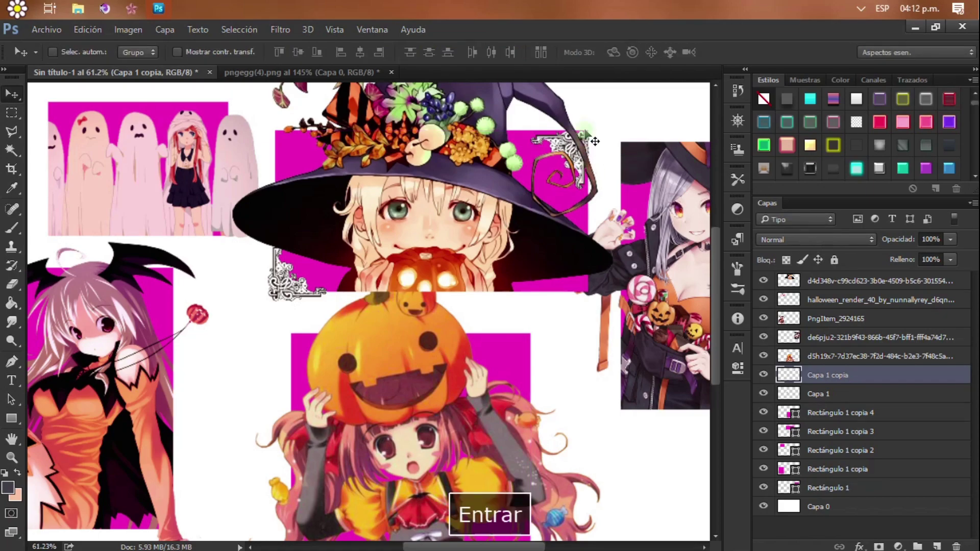
Step: Fine-tune the ornament copy's position on the upper right corner, and check the fit of the lower left ornament
scroll(587, 134, "up", 3)
scroll(587, 134, "up", 2)
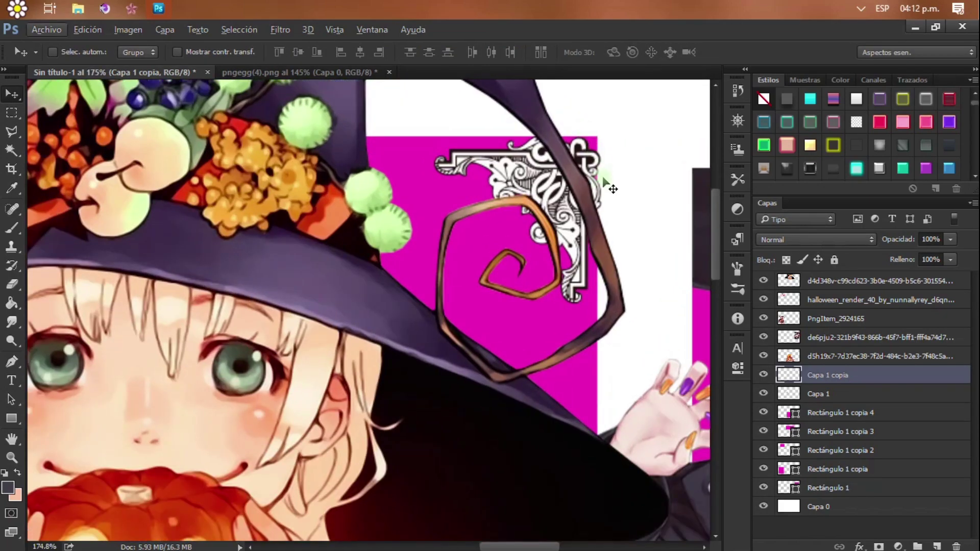
key("v")
left_click(584, 199)
left_click_drag(583, 193, 606, 168)
key("space")
left_click_drag(322, 350, 336, 408)
scroll(487, 321, "up", 5)
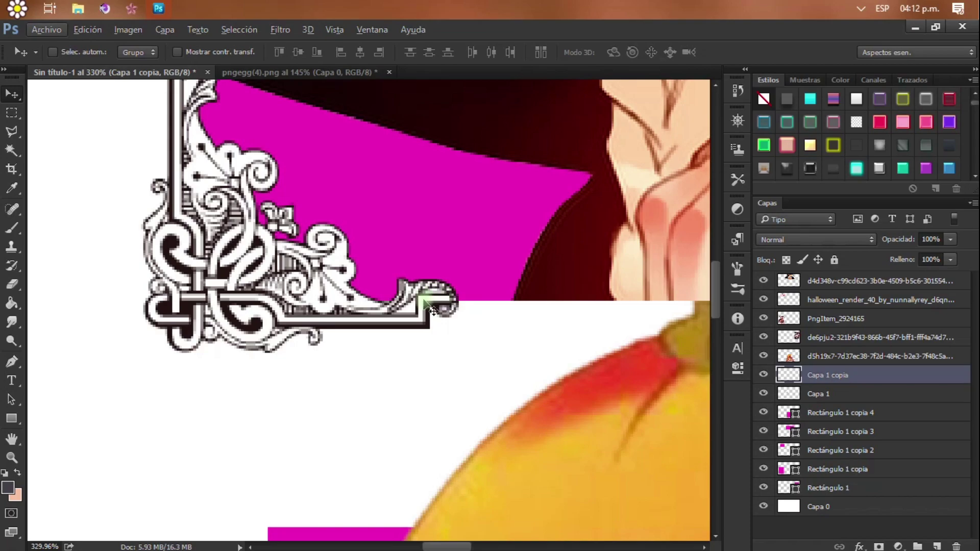
Step: Nudge the ornament copy slightly right and up so it fits the upper centre rectangle's upper right corner
key("space")
left_click_drag(469, 309, 491, 255)
mouse_move(539, 235)
left_mouse_down()
mouse_move(537, 244)
mouse_move(538, 230)
left_mouse_up()
left_click_drag(558, 276, 431, 250)
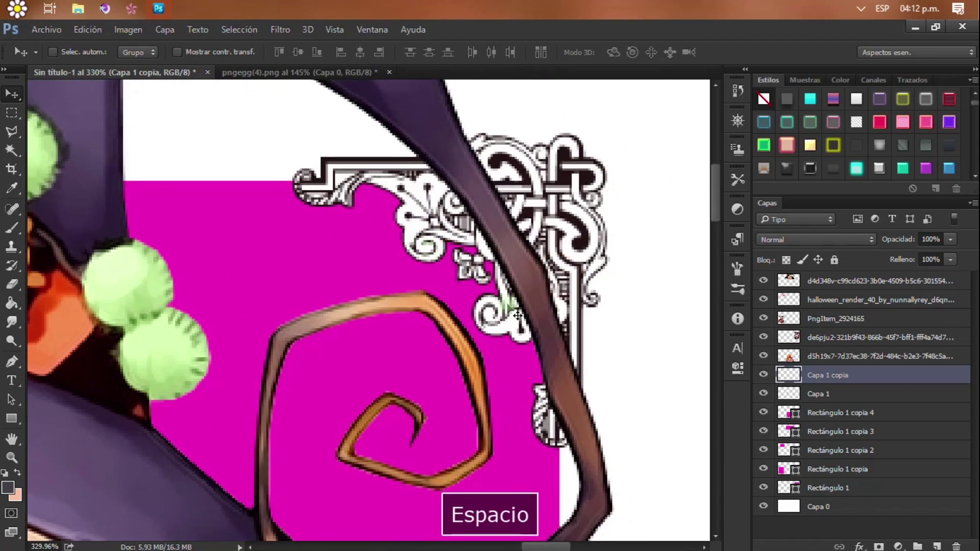
key("Right")
key("Right")
key("Right")
key("Left")
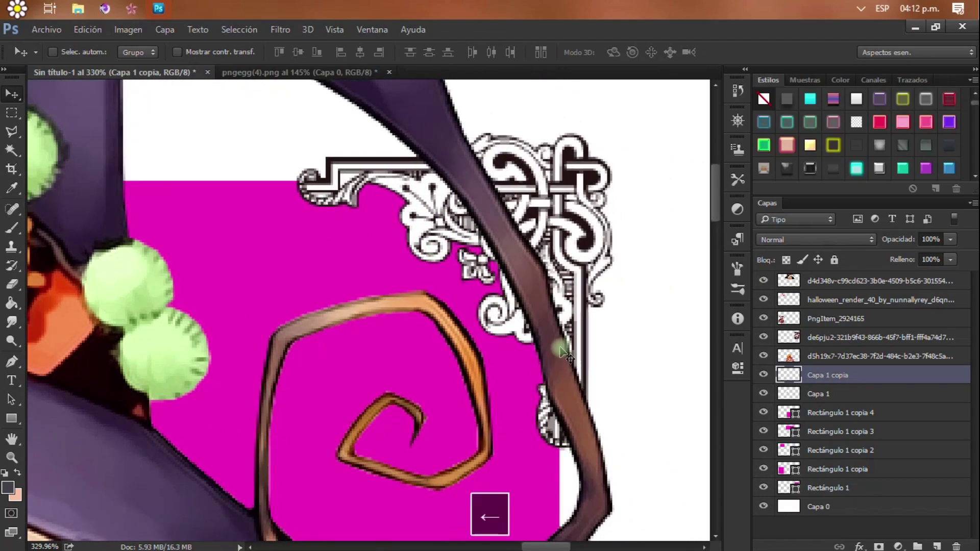
key("Up")
key("Up")
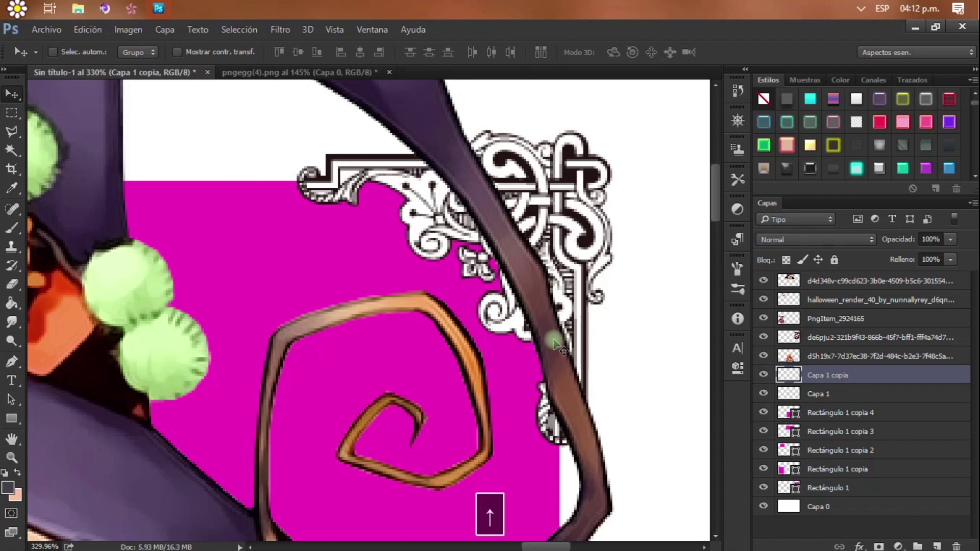
scroll(499, 350, "down", 8)
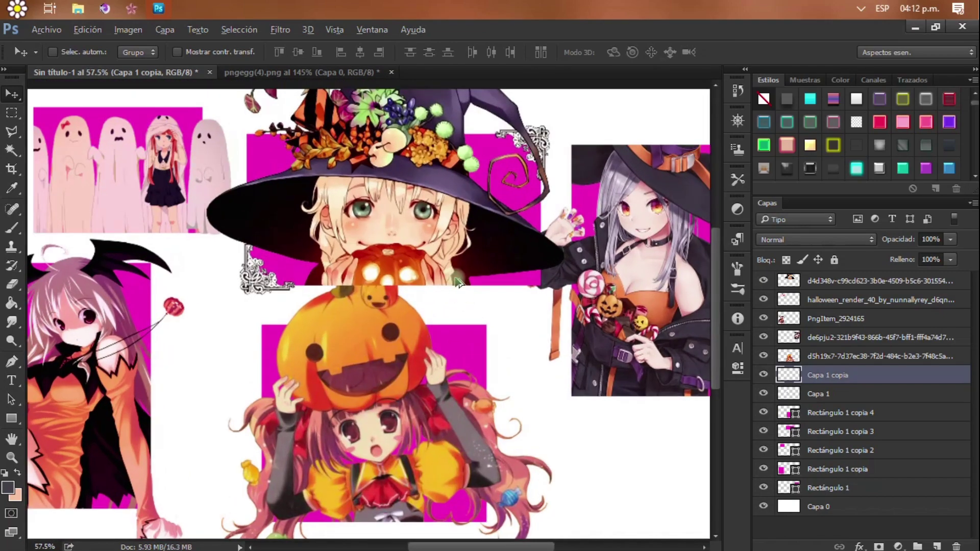
Step: Merge the two corner ornament layers, Capa 1 copia and Capa 1, into a single layer
left_click(827, 392, "shift")
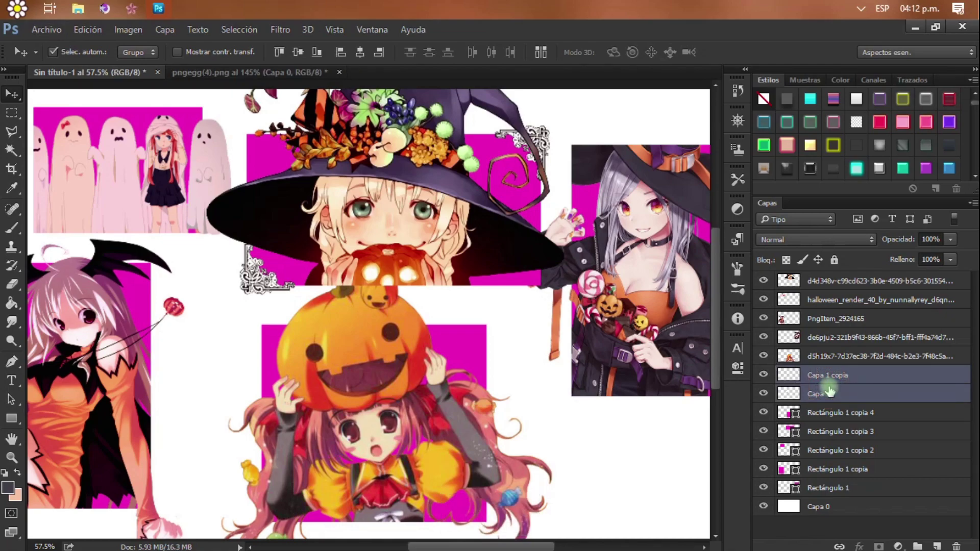
left_click(832, 378)
left_click(851, 393, "ctrl")
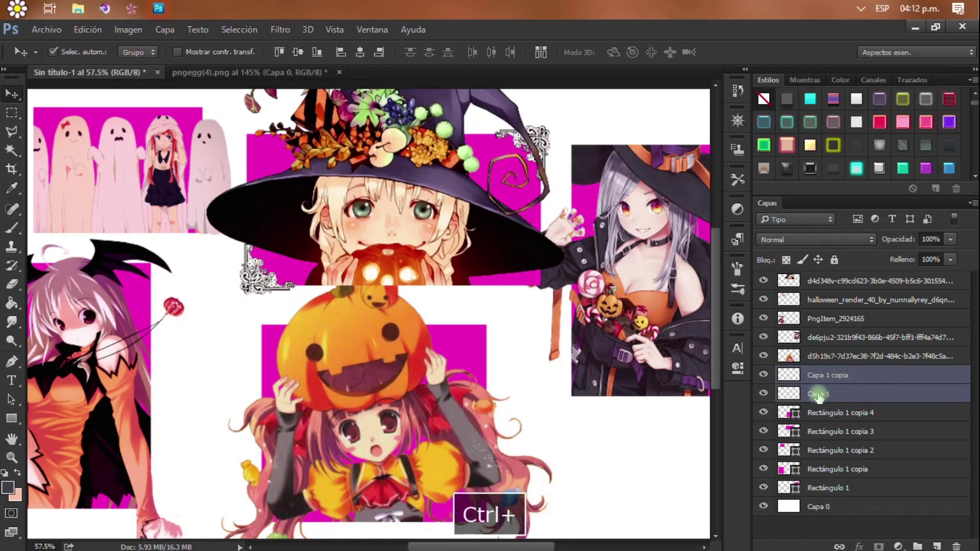
key("ctrl+e")
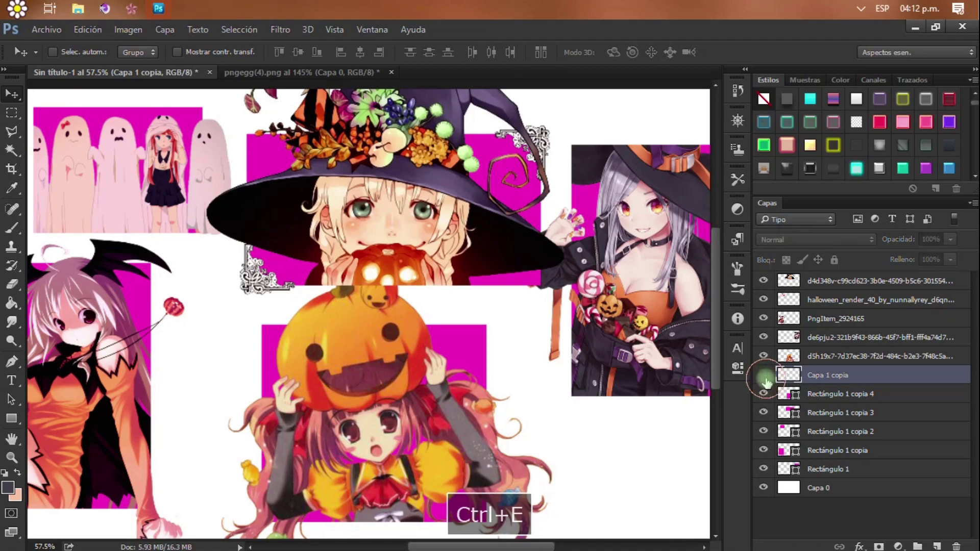
scroll(470, 327, "down", 2)
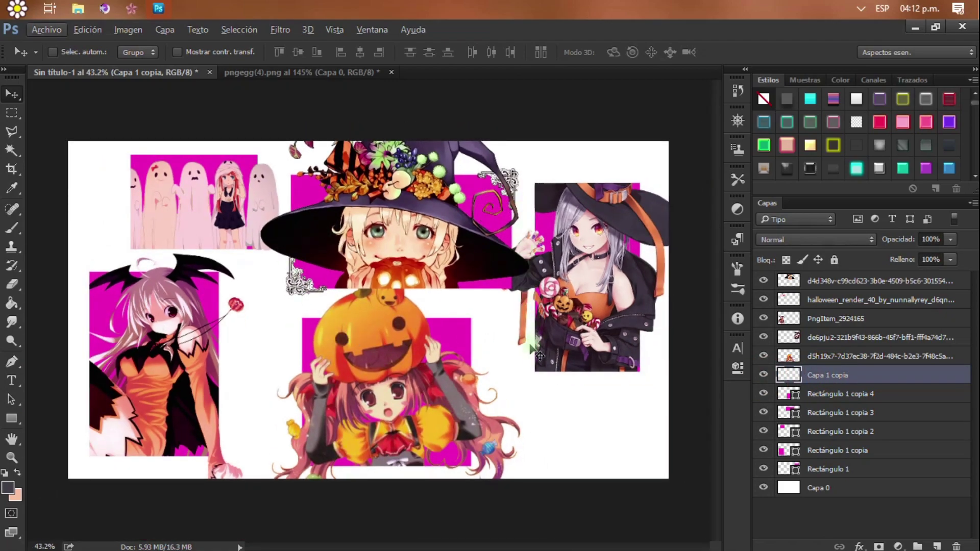
Step: Select the black fleur-de-lis strip in pngegg(4).png and bring it into the wallpaper below the silver-haired witch's rectangle
left_click(282, 73)
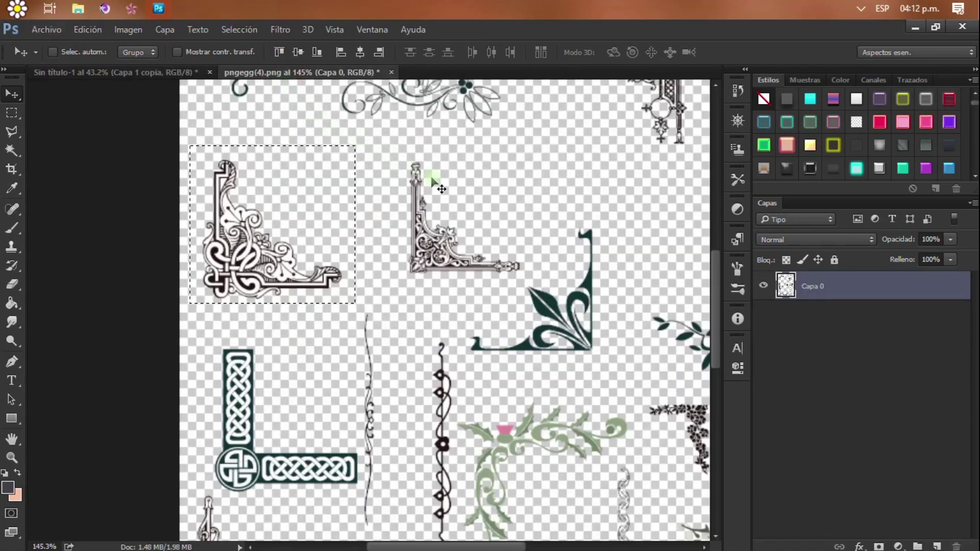
key("m")
left_click_drag(514, 339, 437, 113)
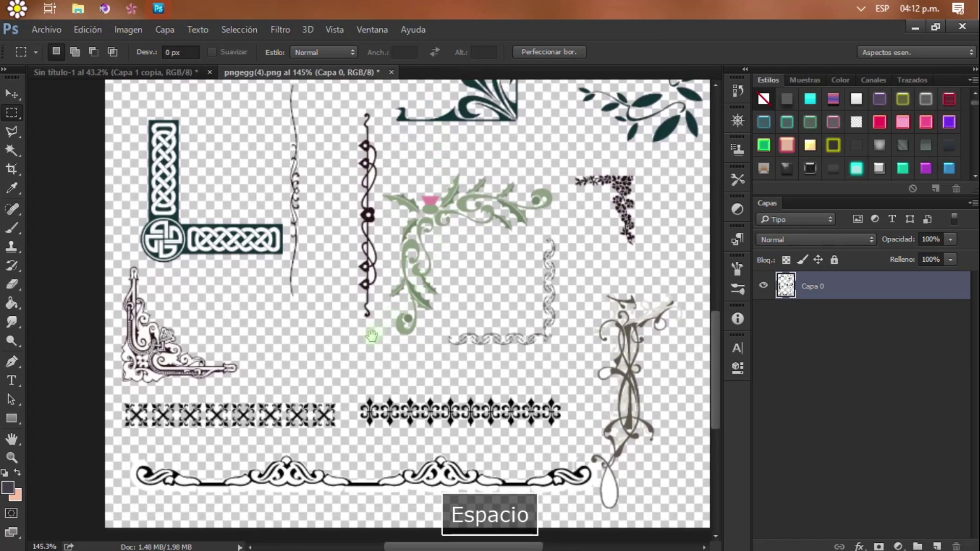
left_click_drag(360, 388, 609, 362)
key("v")
scroll(609, 363, "up", 5)
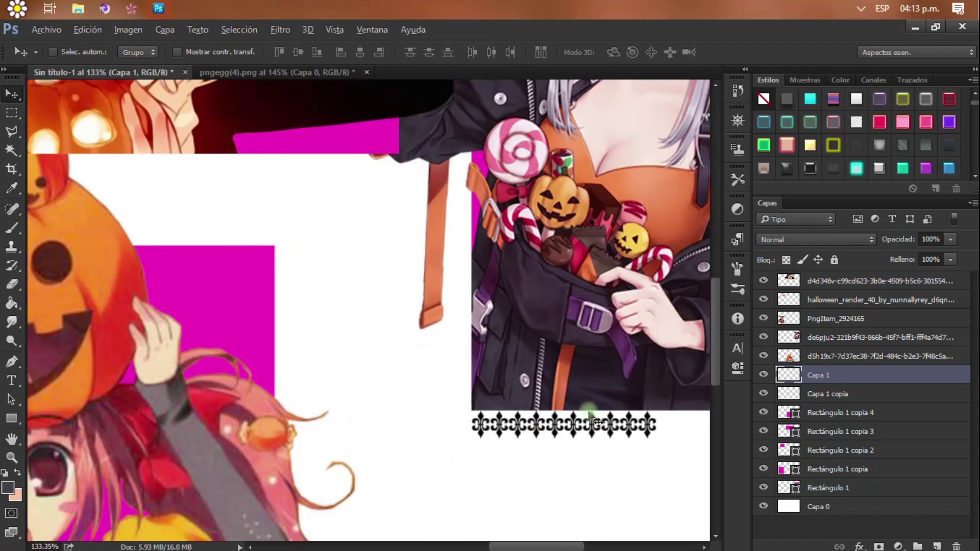
Step: Duplicate the fleur-de-lis strip, join the copy end to end with the original, and centre both under the witch's rectangle
key("space")
left_click_drag(434, 401, 476, 380)
key("ctrl+j")
key("v")
key("space")
left_click(834, 398, "ctrl")
left_click_drag(558, 376, 528, 376)
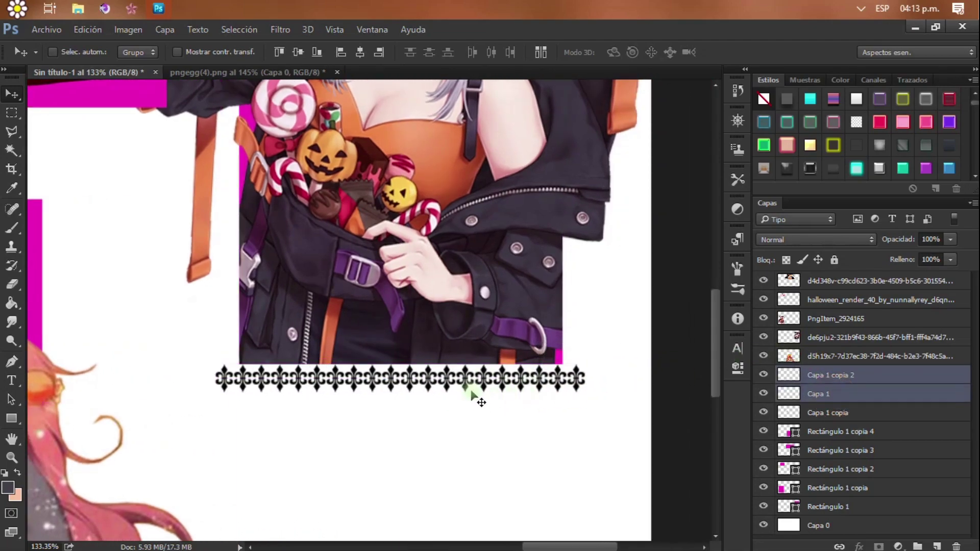
Step: Scale both fleur-de-lis strips down together to match the width of the silver-haired witch's rectangle
key("ctrl+t")
left_click_drag(584, 392, 562, 388)
key("Return")
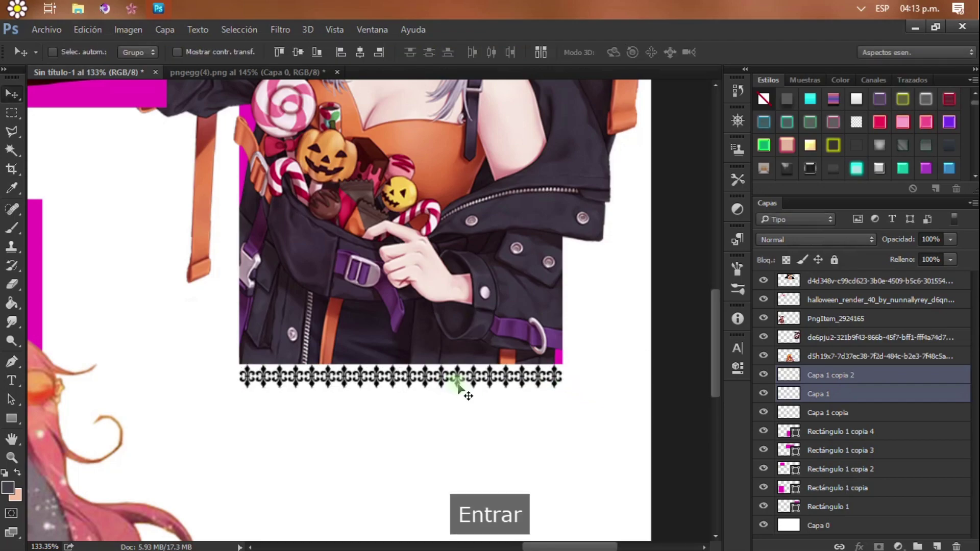
key("v")
scroll(466, 394, "down", 5)
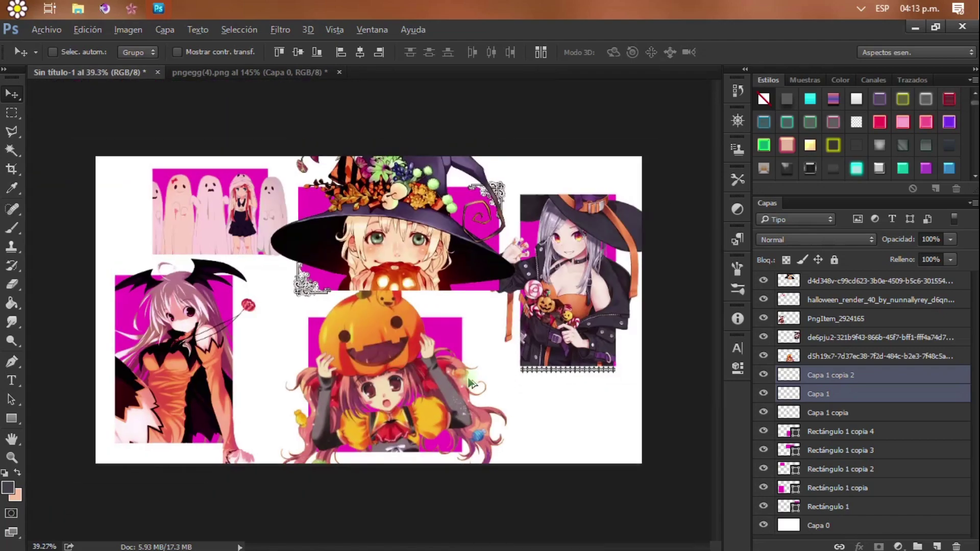
Step: Duplicate the strip pair, rotate the copies 90° clockwise, and place them along the right edge of the witch's rectangle
scroll(469, 382, "up", 4)
key("space")
left_click_drag(709, 385, 502, 383)
key("ctrl+j")
key("v")
left_click_drag(512, 416, 454, 452)
key("ctrl+t")
right_click(489, 480)
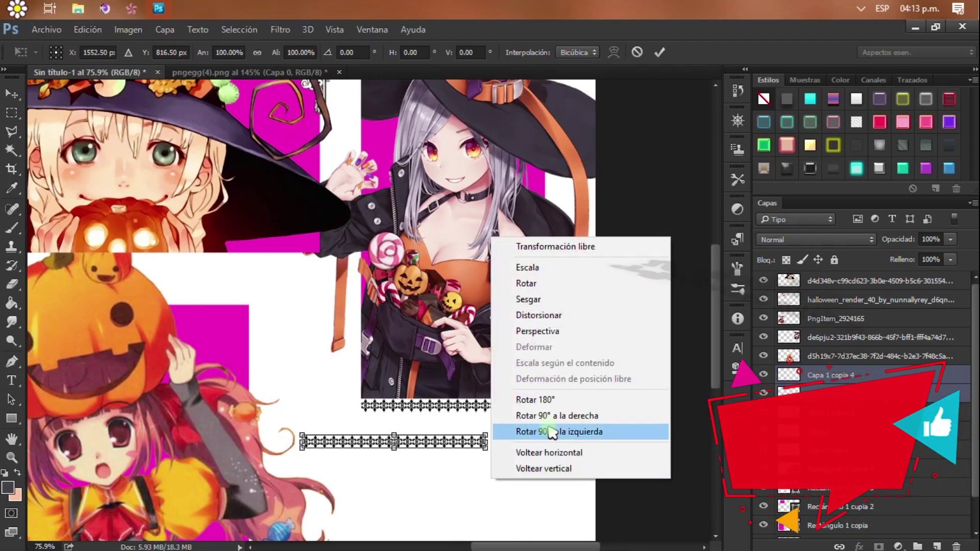
left_click(550, 418)
left_click_drag(397, 485, 556, 362)
key("Return")
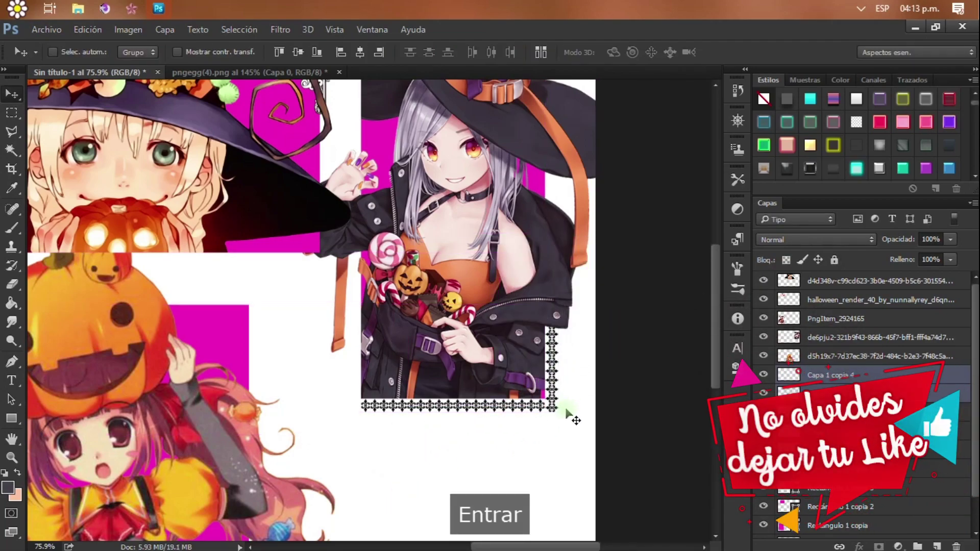
Step: Nudge the vertical strip against the rectangle's right edge and align its lower end with the bottom strip
key("v")
key("Left")
key("Left")
key("Up")
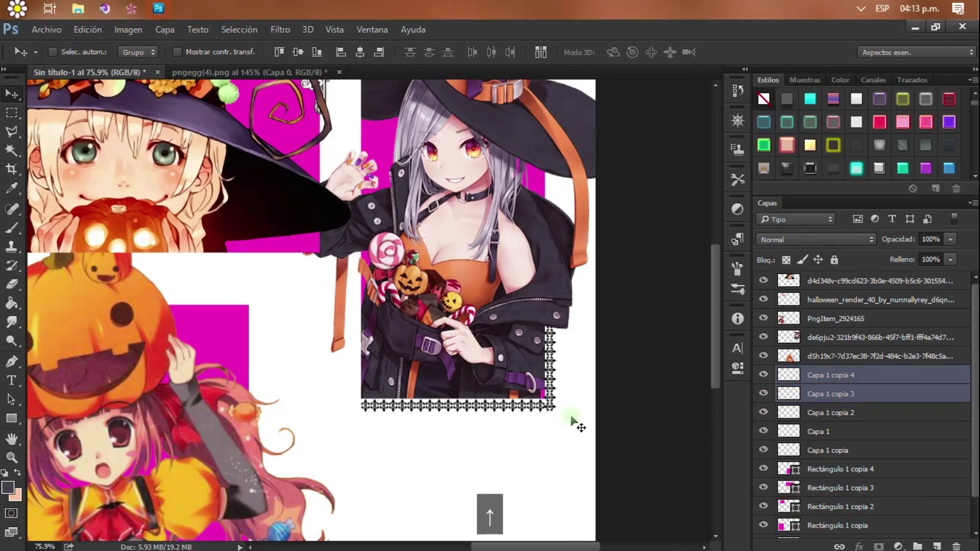
scroll(571, 418, "up", 5)
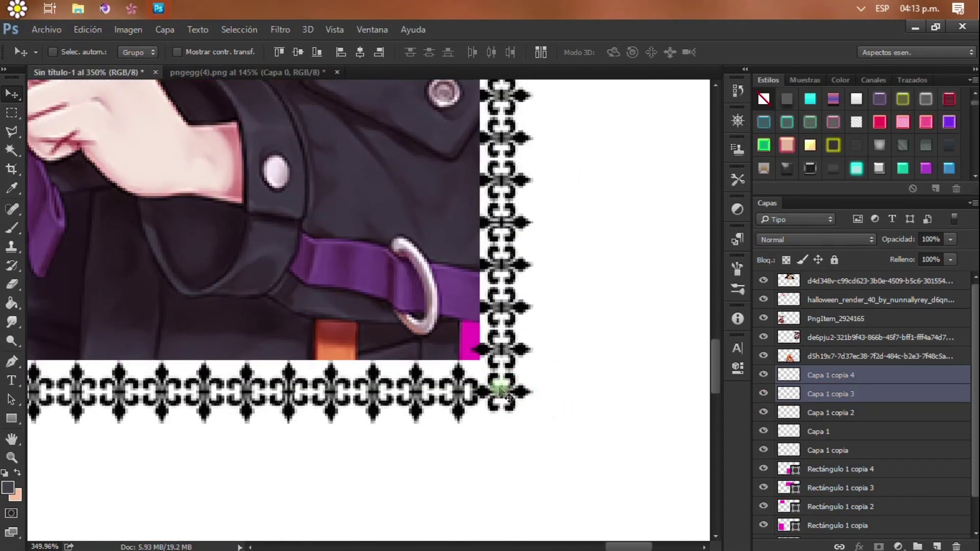
key("Right")
key("Up")
key("Down")
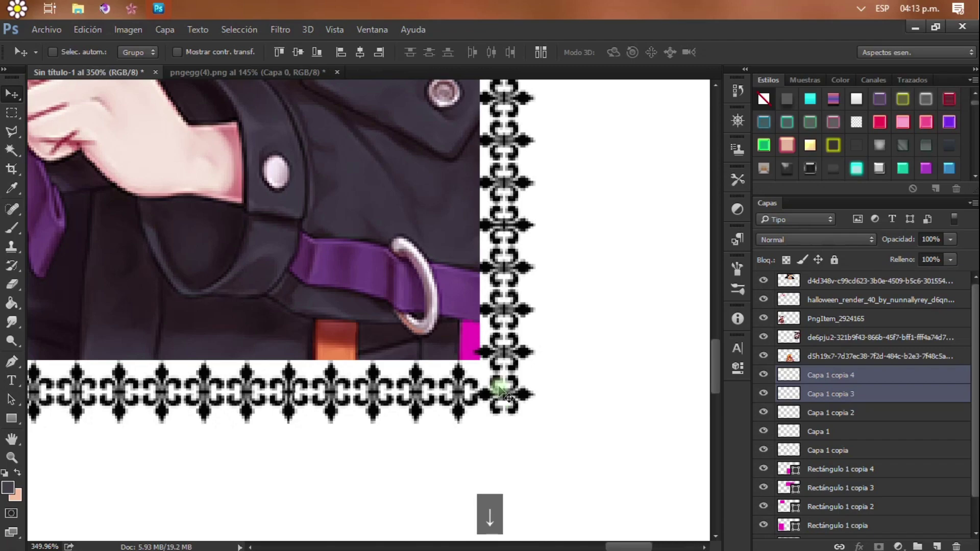
key("Up")
key("Left")
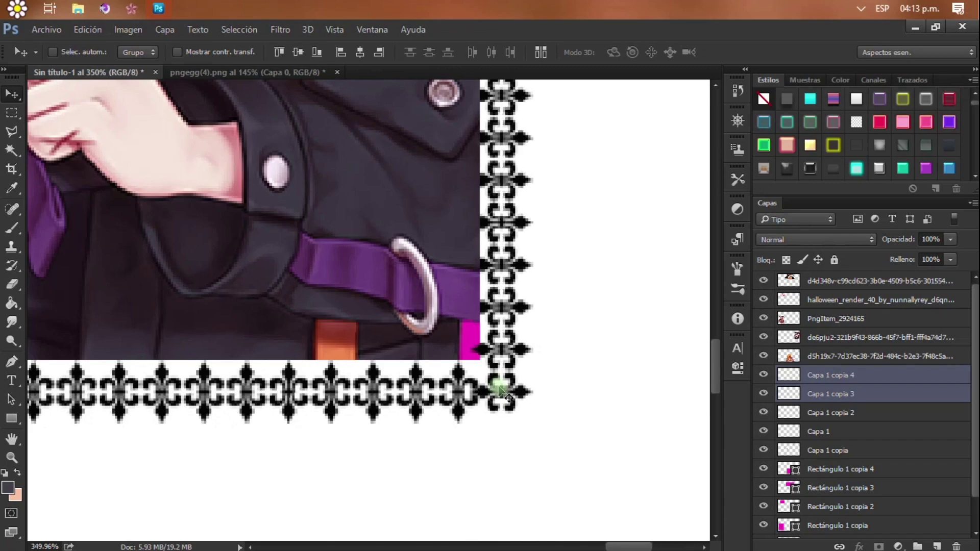
Step: Shift the vertical strip slightly outward and up to refine the corner where it meets the bottom strip
key("Right")
key("Right")
key("Right")
key("Right")
key("Right")
key("Right")
key("Right")
key("Right")
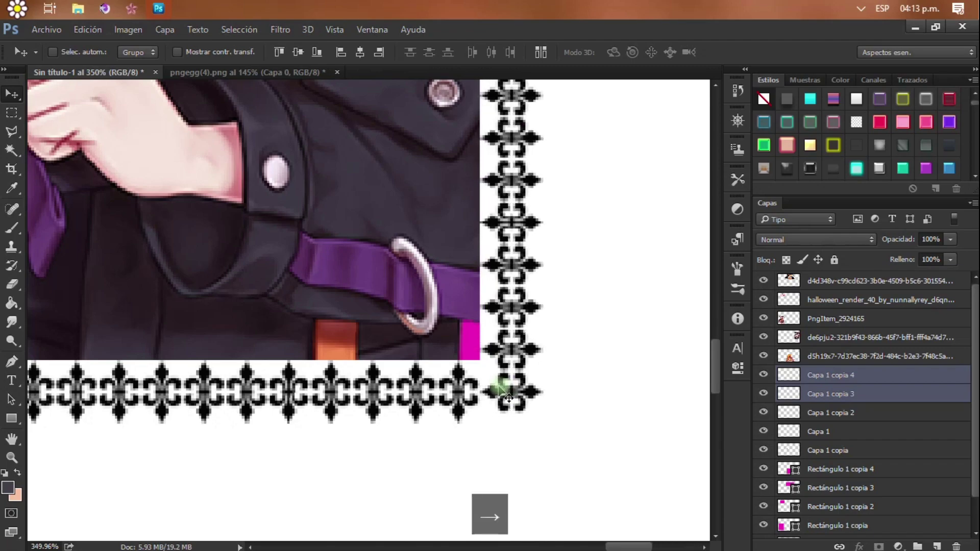
key("Left")
key("Left")
key("Left")
key("Up")
key("Up")
scroll(508, 397, "down", 5)
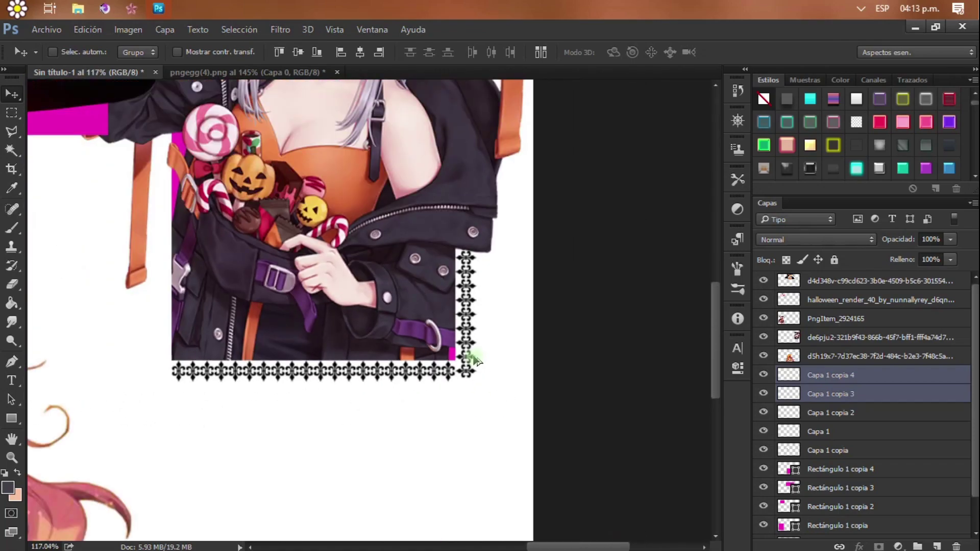
scroll(474, 360, "up", 2)
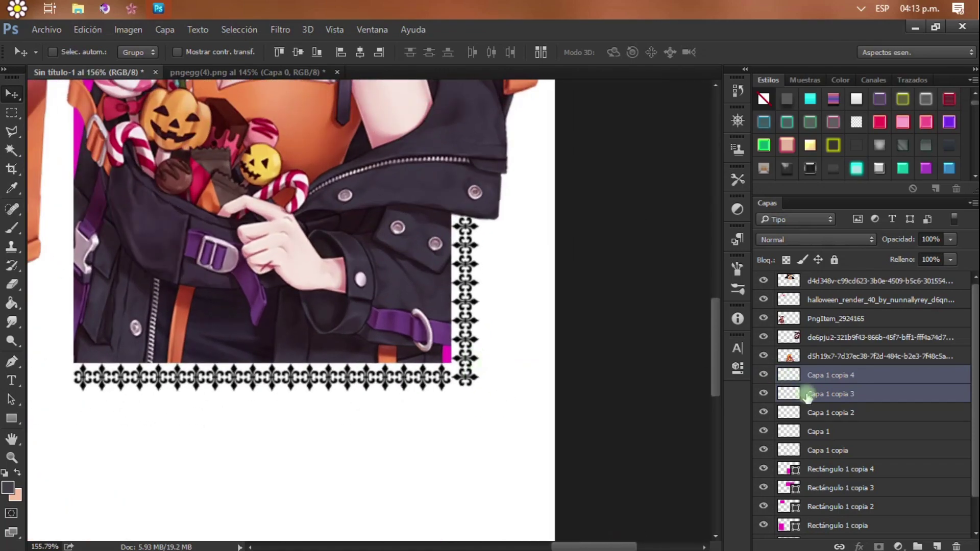
Step: Merge the two vertical strip layers and toggle layer visibility to check which strip each one holds
key("ctrl+e")
left_click(764, 375)
left_click(764, 375)
left_click(764, 393)
left_click(764, 394)
Step: Merge the two bottom strip layers, Capa 1 and Capa 1 copia 2, and nudge the merged strip slightly down
left_click(795, 408)
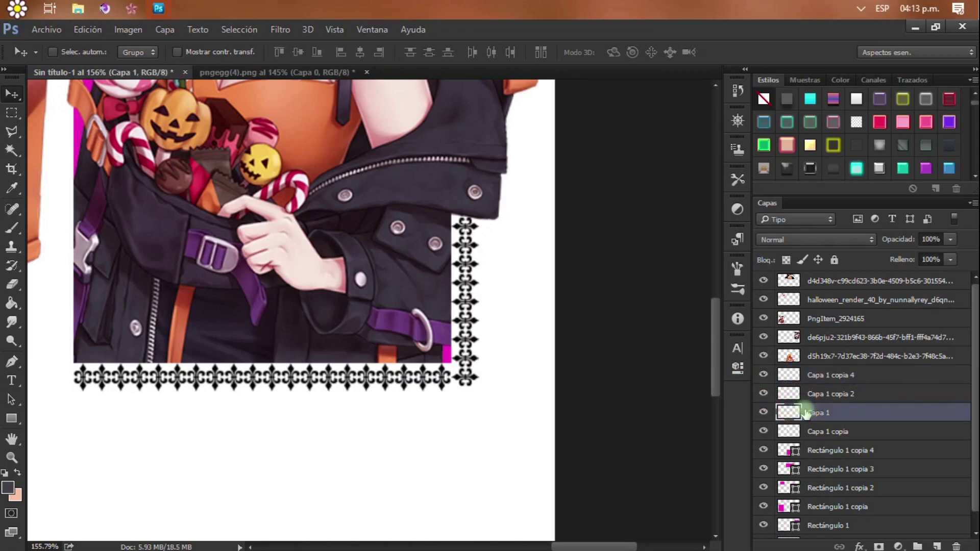
left_click(801, 394, "shift")
key("ctrl+r")
key("ctrl+r")
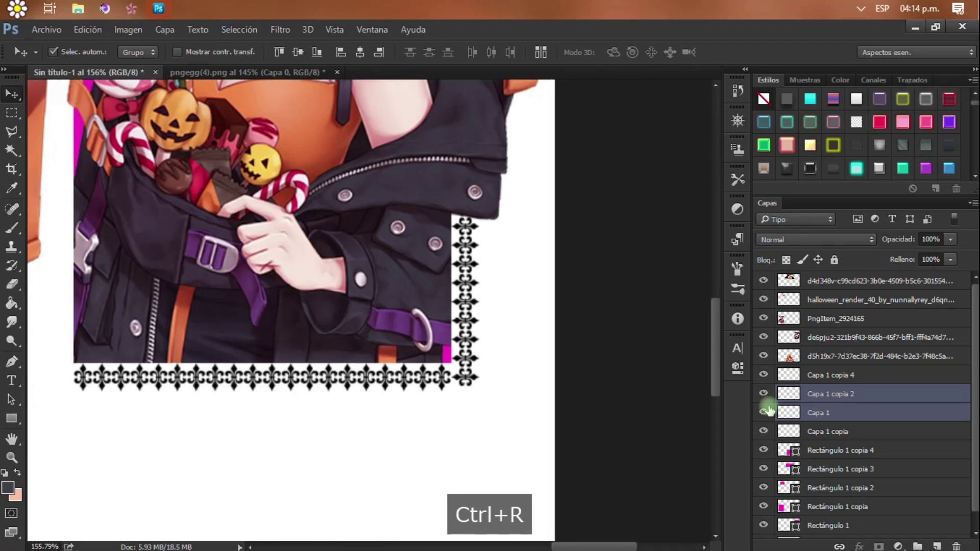
key("ctrl+e")
left_click(764, 393)
left_click(764, 393)
key("v")
key("Down")
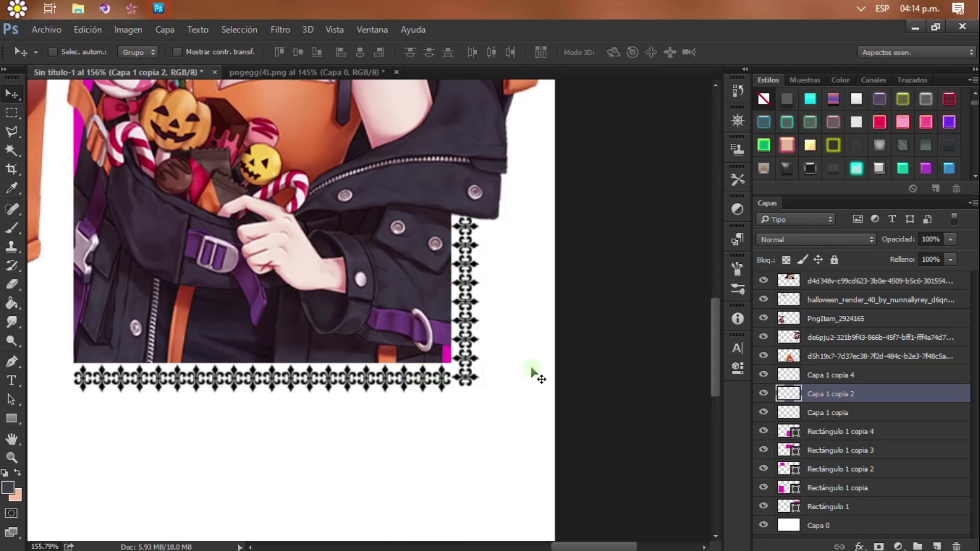
key("Down")
Step: Move the vertical strip up until it clears the bottom strip, and shift it slightly to the right
left_click(805, 376)
key("v")
key("Up")
key("Up")
key("Up")
key("Up")
key("Up")
key("Up")
key("Up")
key("Up")
key("Up")
key("Up")
key("Up")
key("Up")
key("Up")
key("Up")
key("Up")
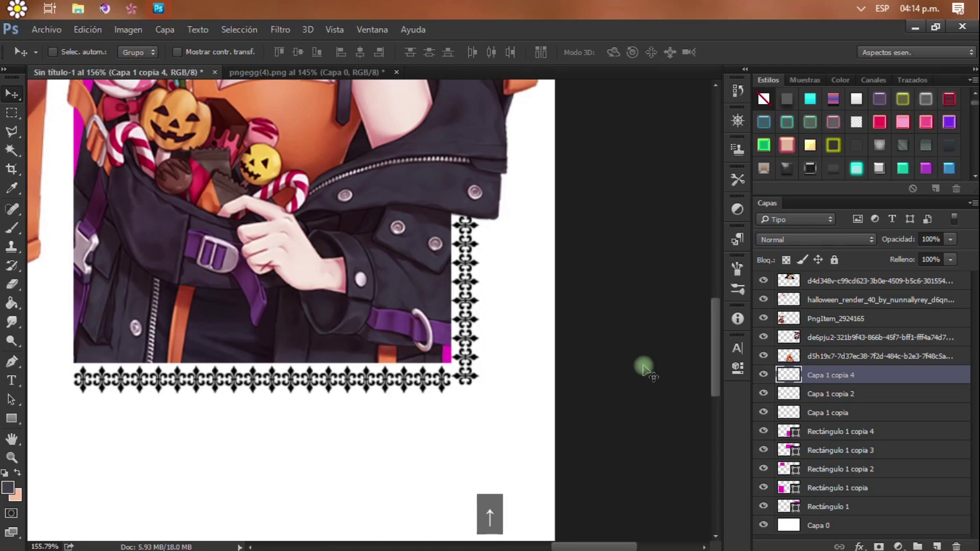
key("Right")
key("Right")
key("Right")
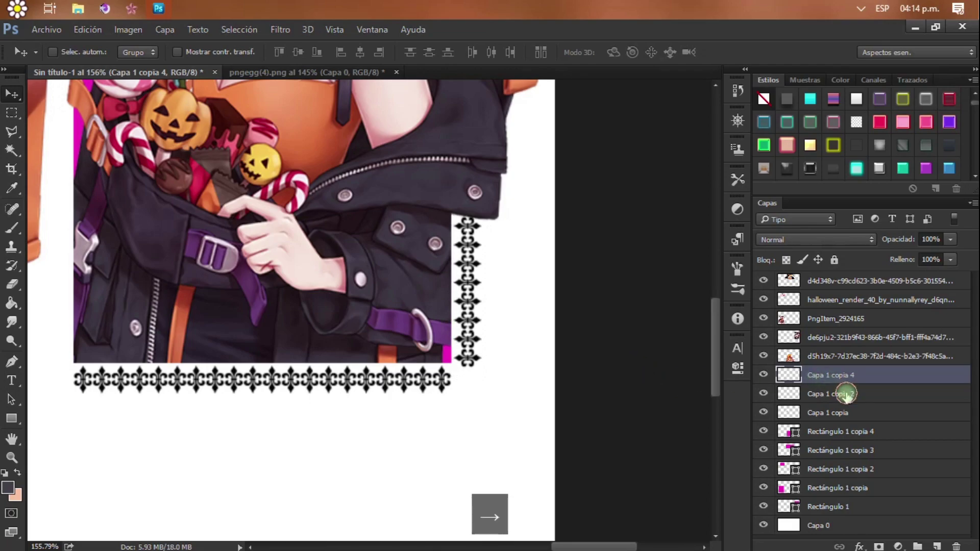
Step: Widen the bottom strip so it extends evenly past both sides of the witch's rectangle, and check its layer
left_click(845, 394)
key("ctrl+t")
mouse_move(450, 393)
left_mouse_down()
mouse_move(497, 398)
mouse_move(454, 390)
left_mouse_up()
key("ctrl+z")
key("Return")
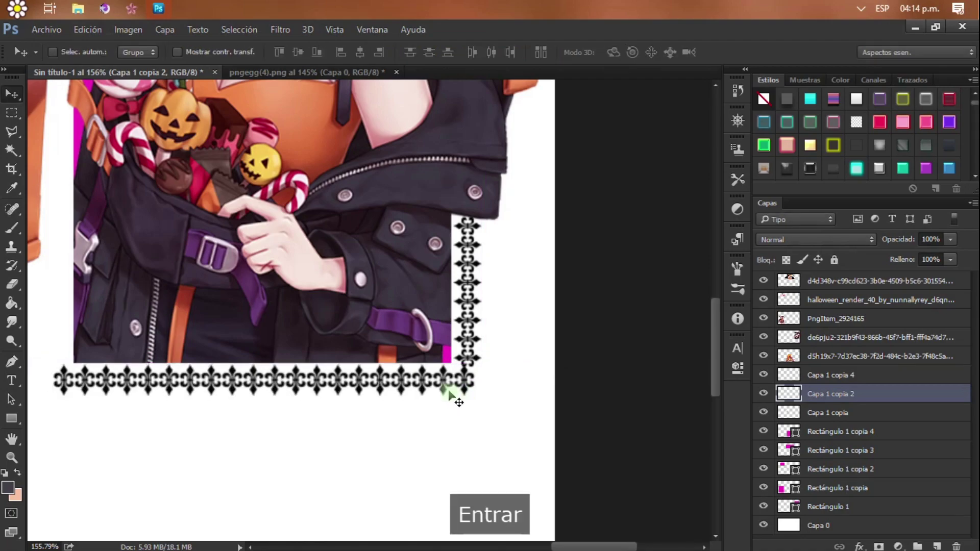
scroll(444, 385, "down", 2)
scroll(440, 383, "up", 2)
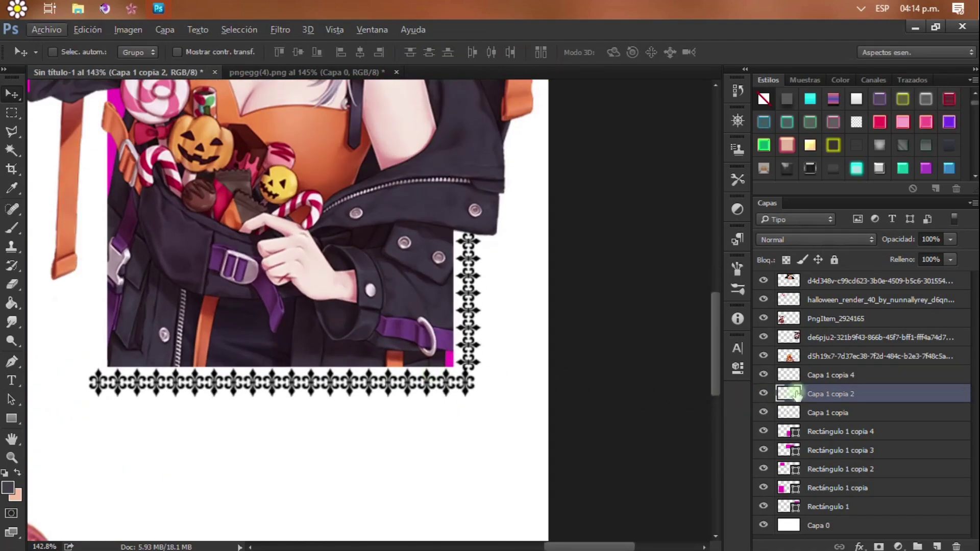
left_click(764, 394)
left_click(764, 393)
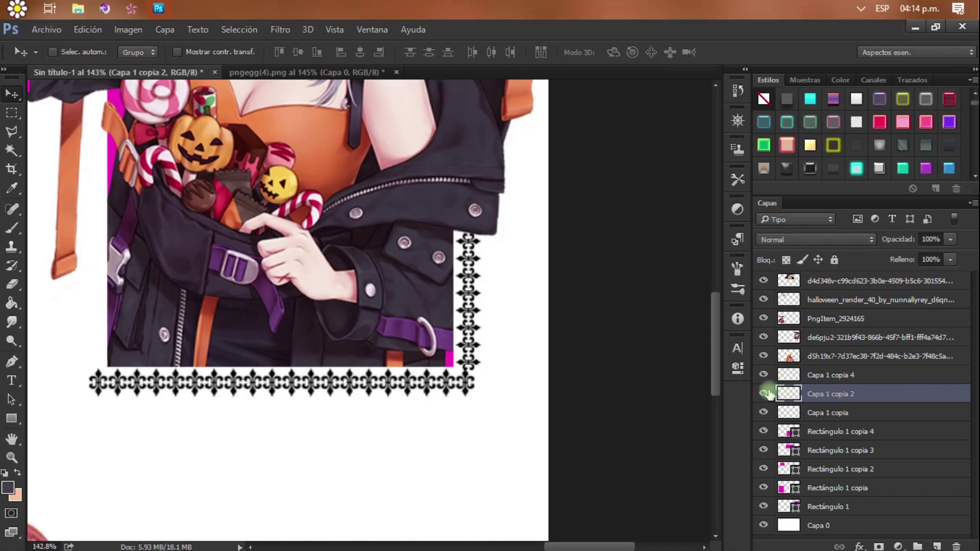
Step: Close the vertical strip's free transform without changes and delete its layer, Capa 1 copia 4
left_click(791, 377)
key("ctrl+t")
scroll(465, 255, "down", 4)
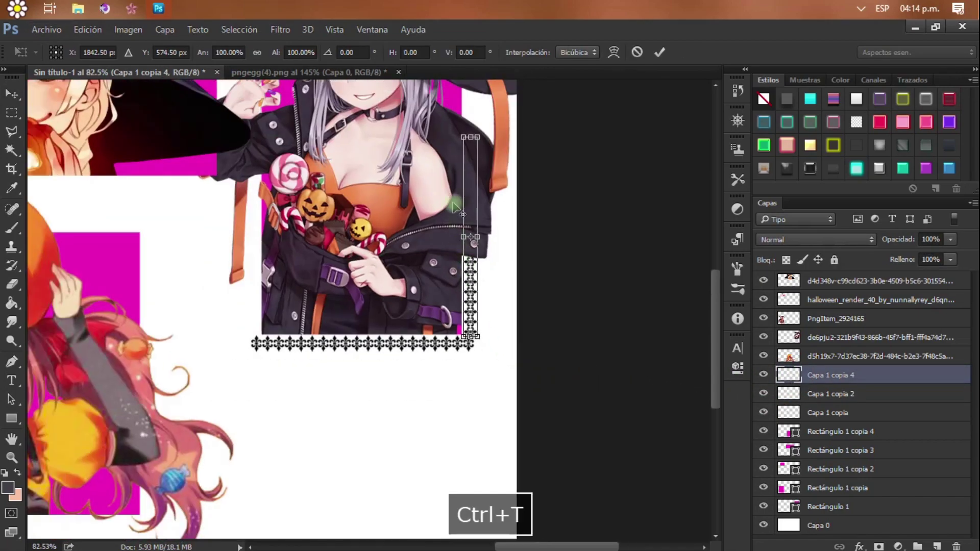
key("shift")
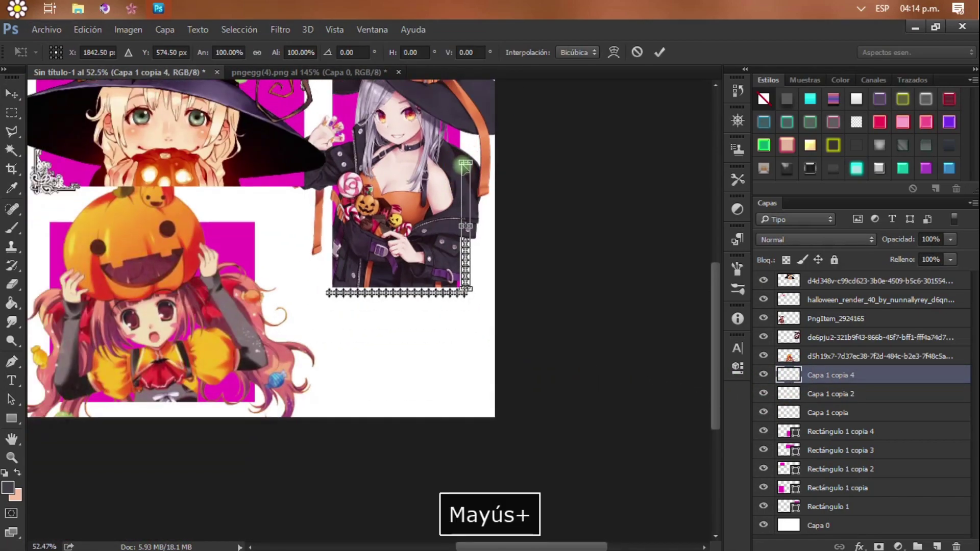
key("Delete")
key("Return")
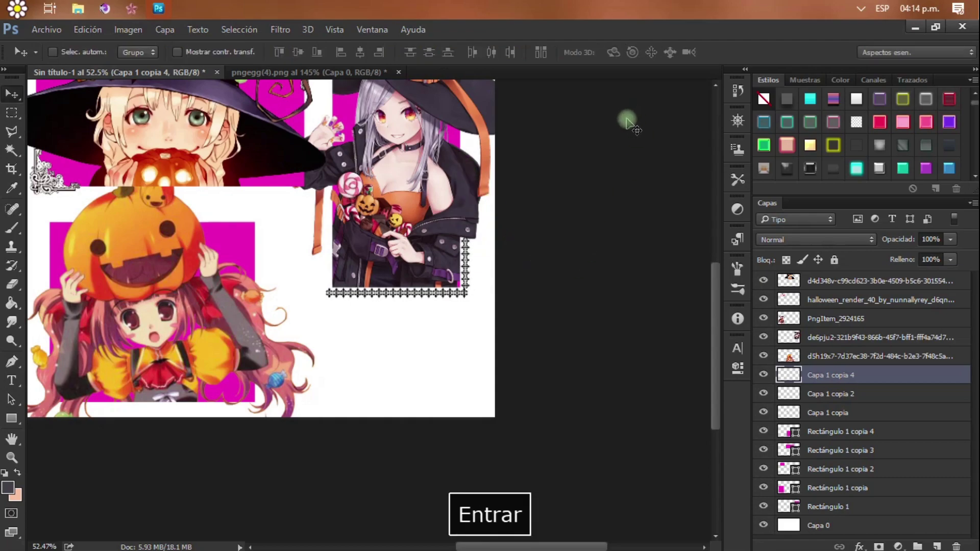
key("Delete")
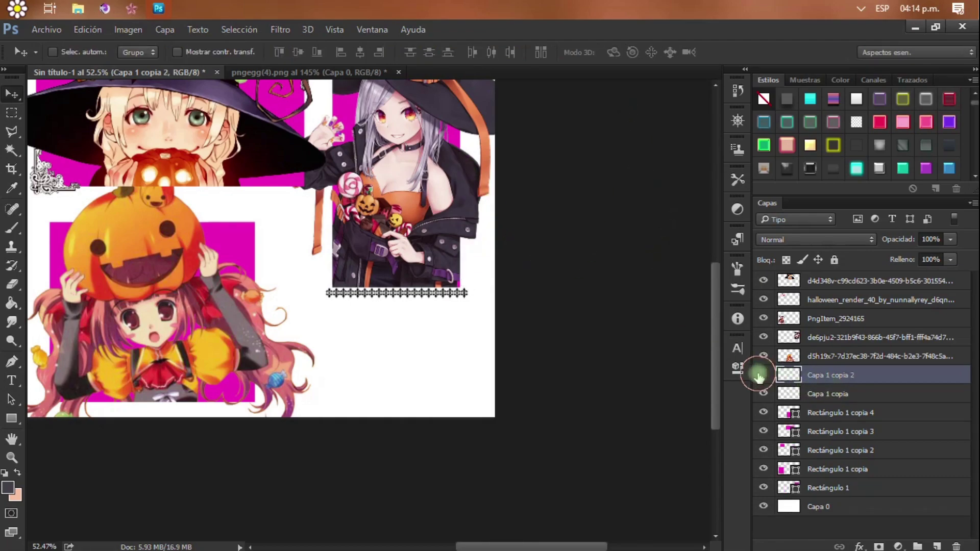
Step: Duplicate the bottom strip layer, Capa 1 copia 2, and rotate the copy 90° into a vertical strip
key("ctrl+j")
key("v")
right_click(443, 295)
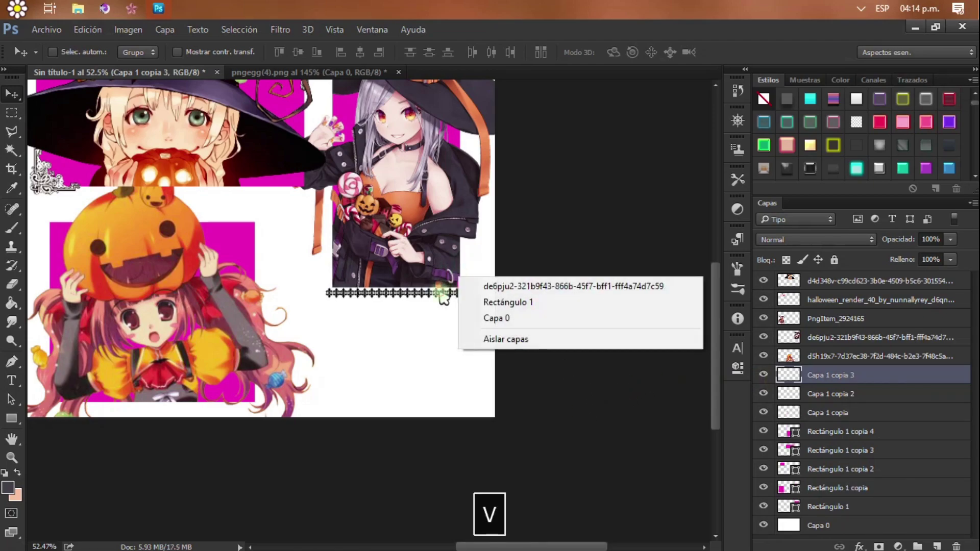
key("ctrl+t")
right_click(437, 317)
left_click(507, 254)
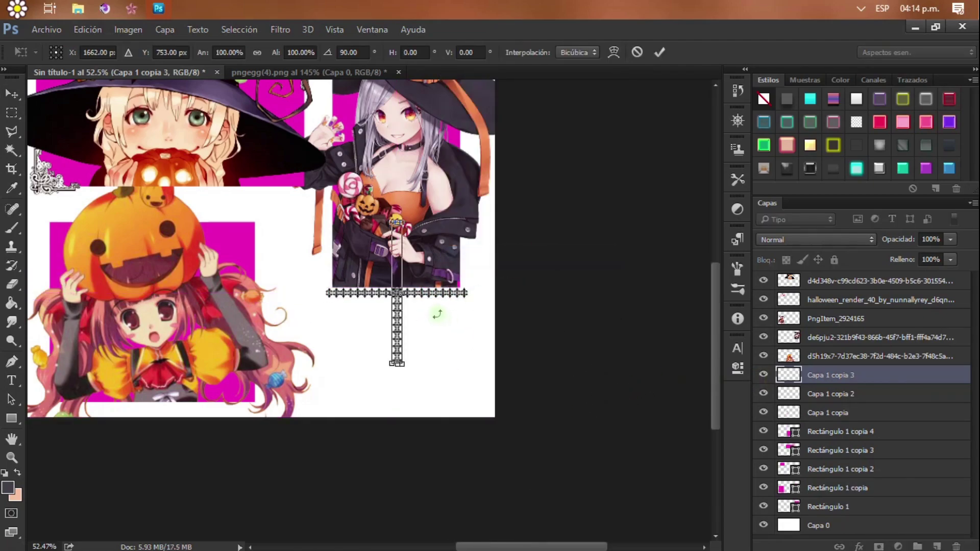
Step: Place the vertical strip along the right edge of the silver-haired witch's rectangle, ending just above the bottom strip
left_click_drag(397, 338, 469, 220)
key("Return")
scroll(477, 262, "up", 5)
left_click_drag(457, 280, 449, 298)
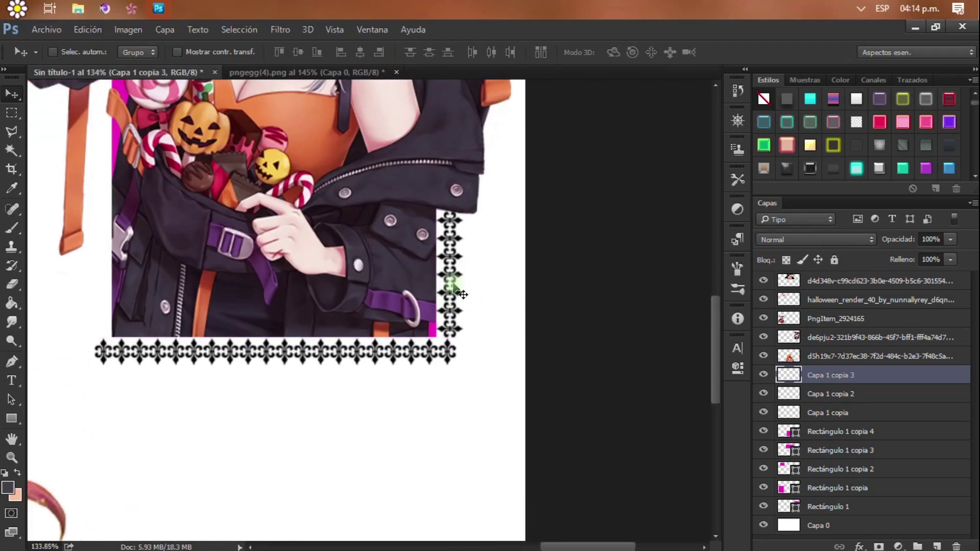
Step: Duplicate the vertical strip and place the copy directly above it so the pattern continues past the rectangle's upper edge
scroll(466, 212, "up", 10)
left_click_drag(464, 389, 456, 338)
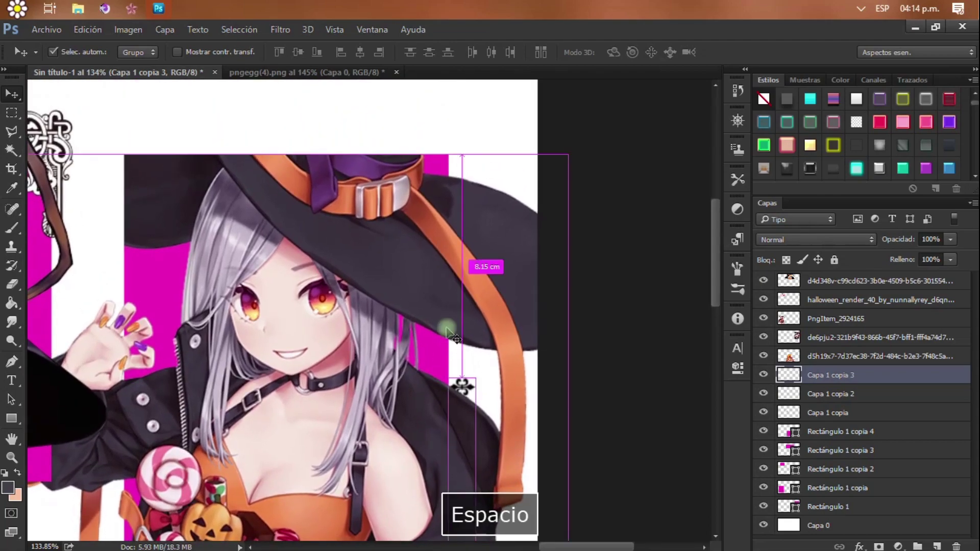
key("ctrl+j")
left_click_drag(457, 389, 467, 294)
key("Right")
key("Down")
key("Down")
key("Down")
key("Down")
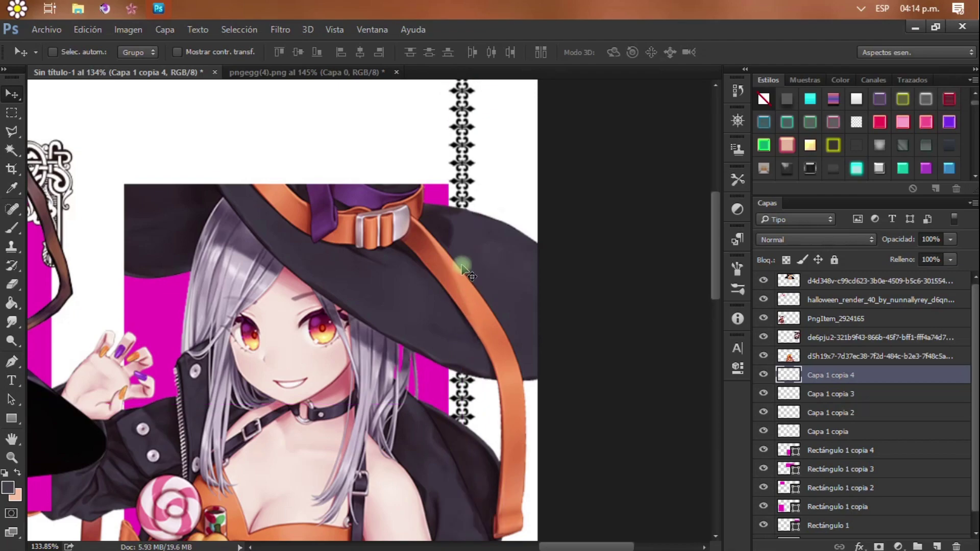
Step: Merge the two right-hand vertical strip layers, Capa 1 copia 4 and Capa 1 copia 3
scroll(467, 275, "down", 5)
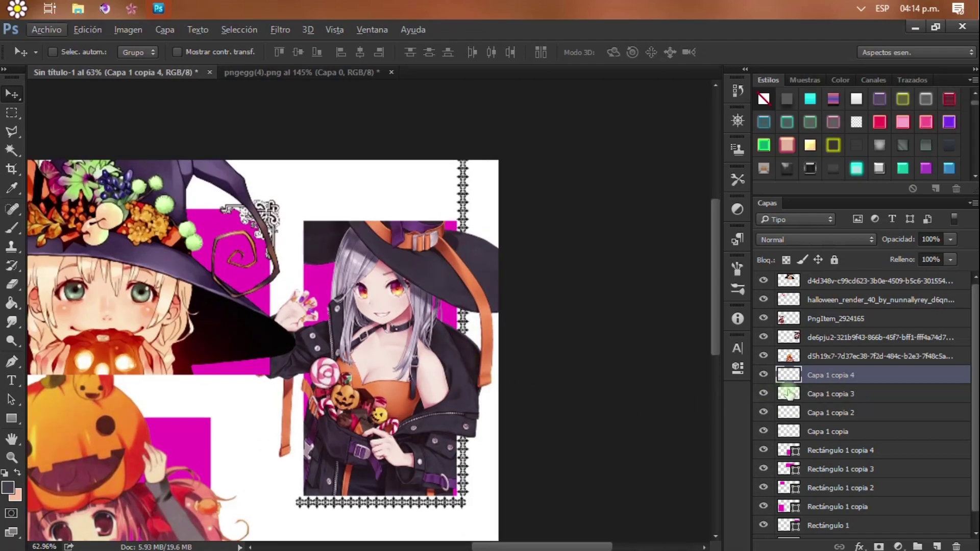
left_click(824, 397, "shift")
key("ctrl+e")
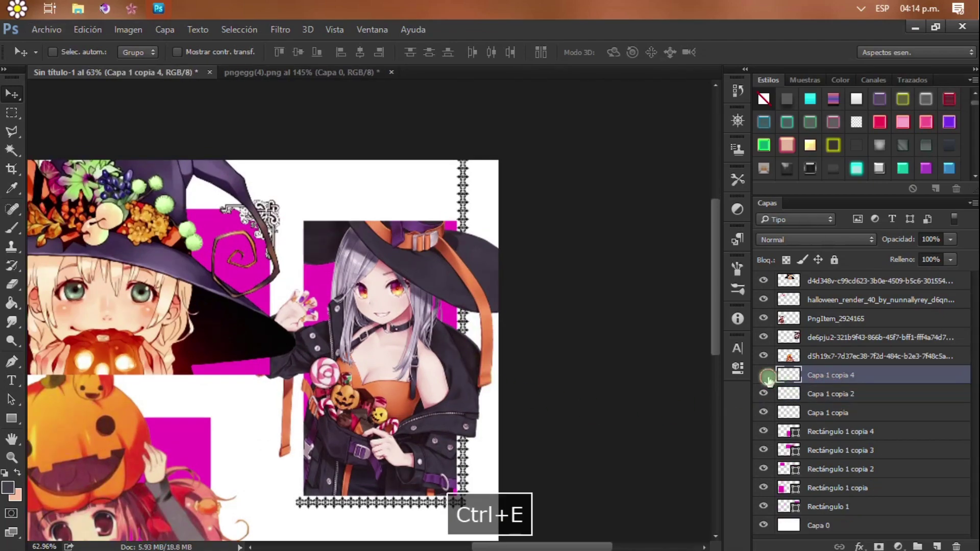
Step: Duplicate the merged vertical strip and align the copy with the left edge of the witch's rectangle
key("ctrl+j")
left_click_drag(481, 411, 323, 423)
scroll(312, 457, "up", 3)
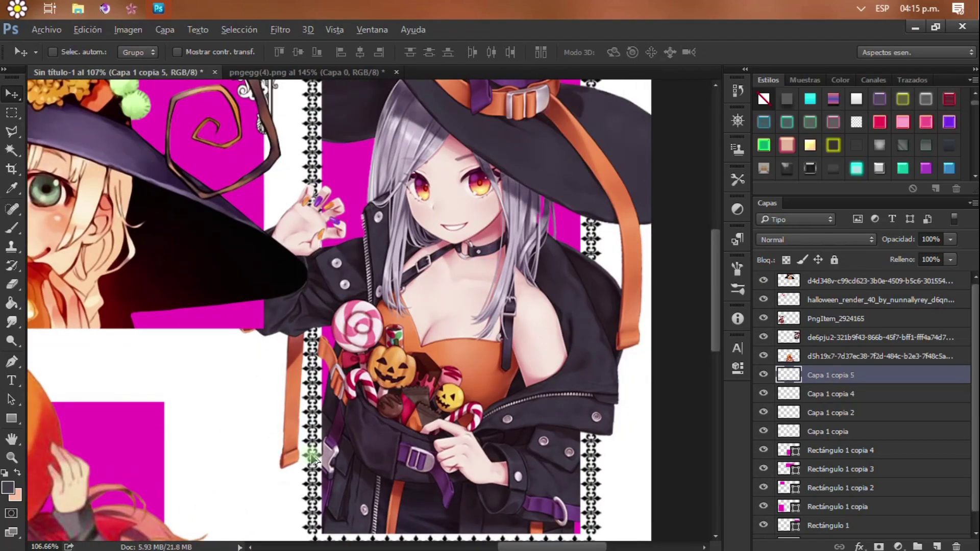
key("Left")
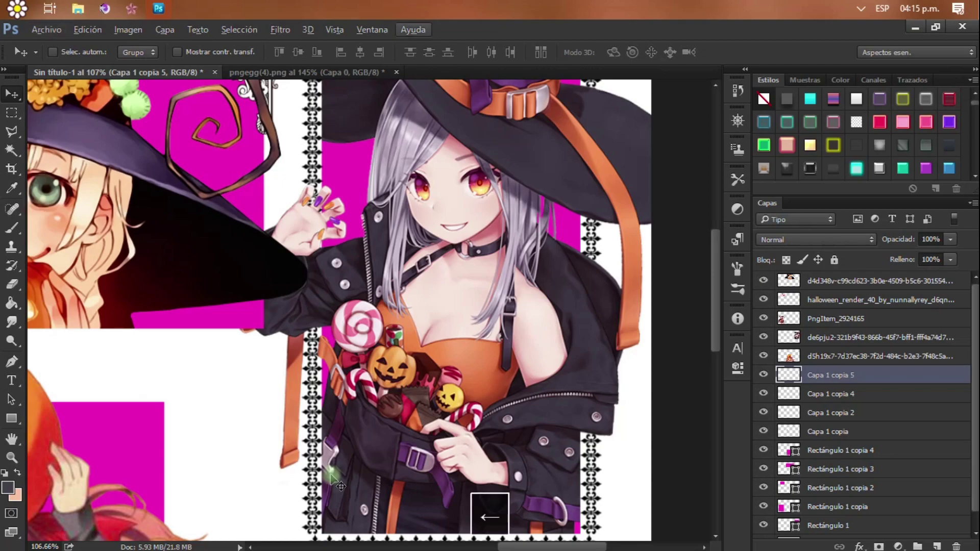
key("Left")
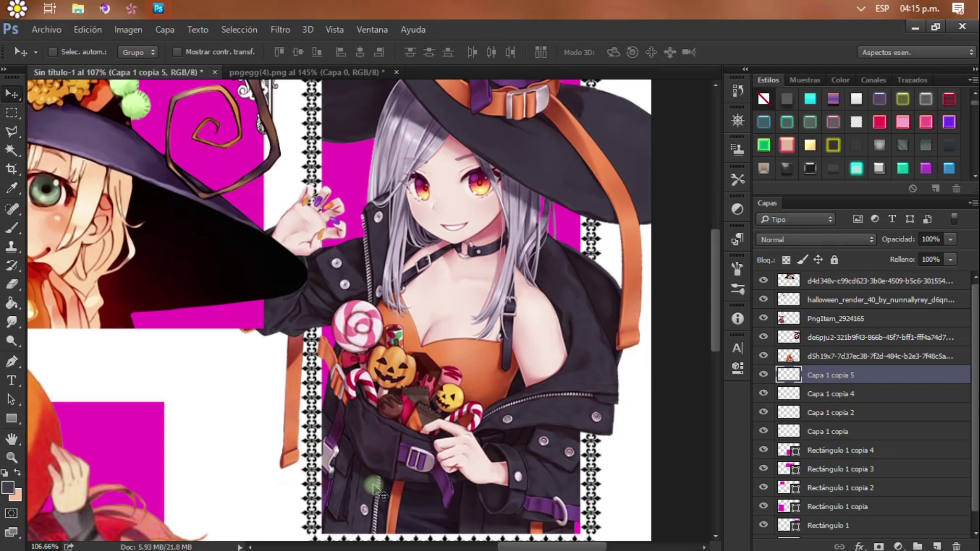
Step: Merge the left and right vertical strip layers, Capa 1 copia 5 and Capa 1 copia 4
scroll(582, 362, "up", 3)
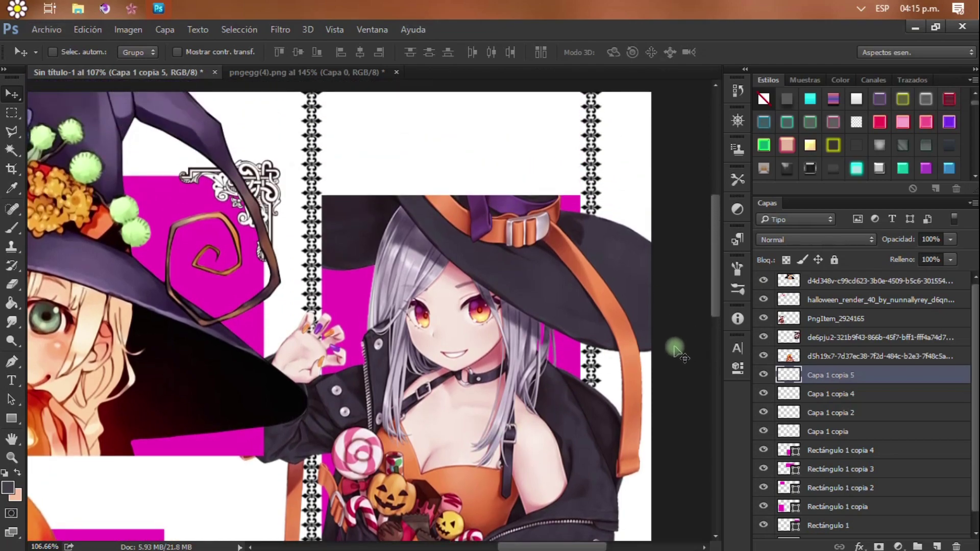
left_click(835, 393, "shift")
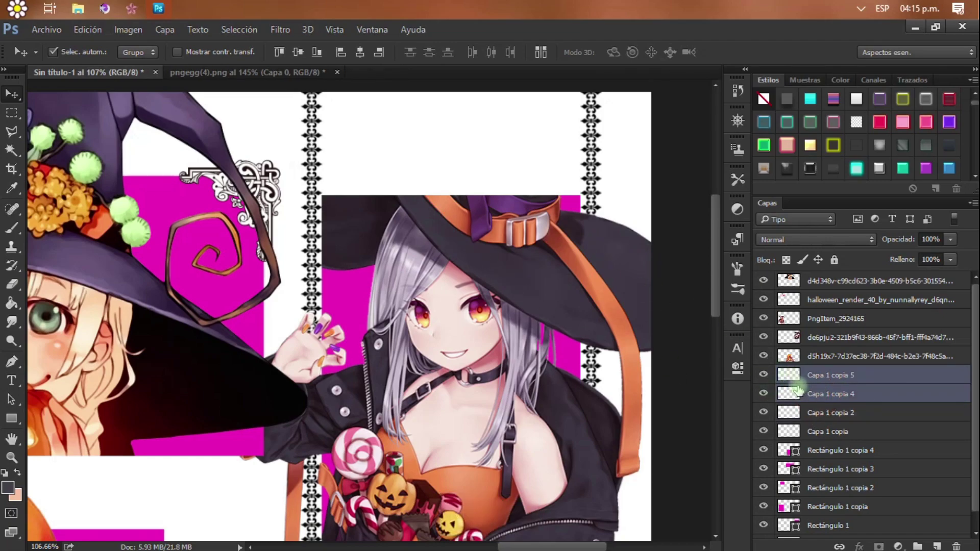
key("ctrl+e")
Step: Erase the parts of both side strips above the witch's rectangle, deselect, and merge the sides into the bottom strip layer
key("m")
scroll(313, 261, "up", 3)
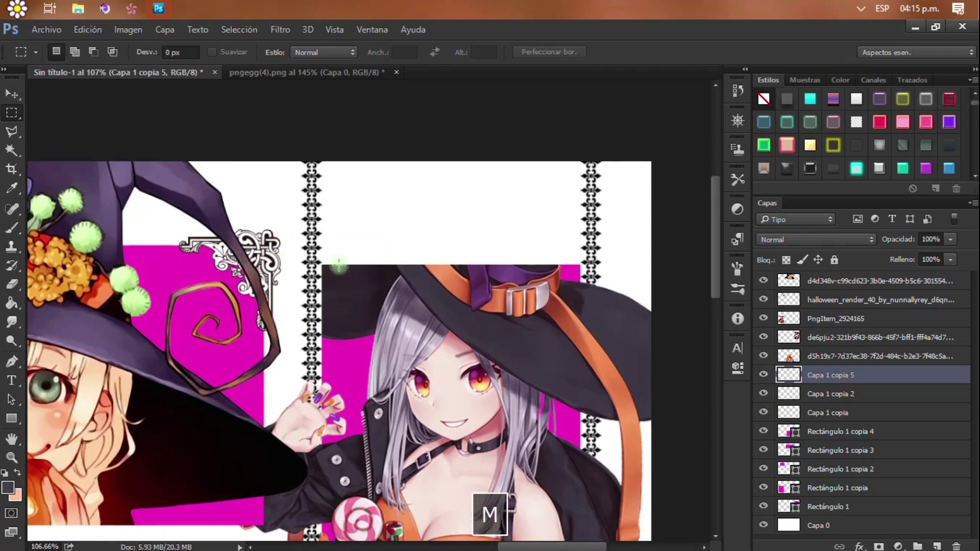
left_click_drag(299, 279, 609, 140)
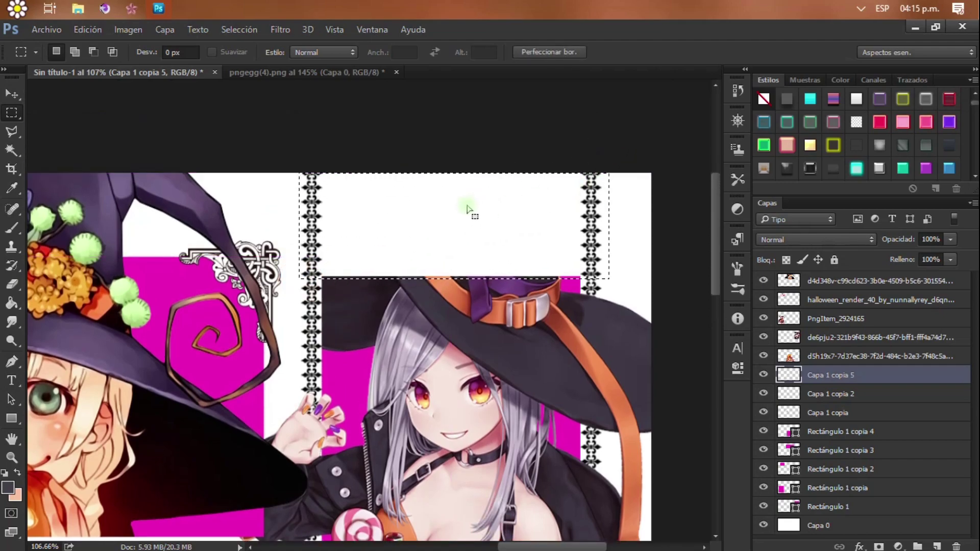
scroll(469, 209, "up", 3)
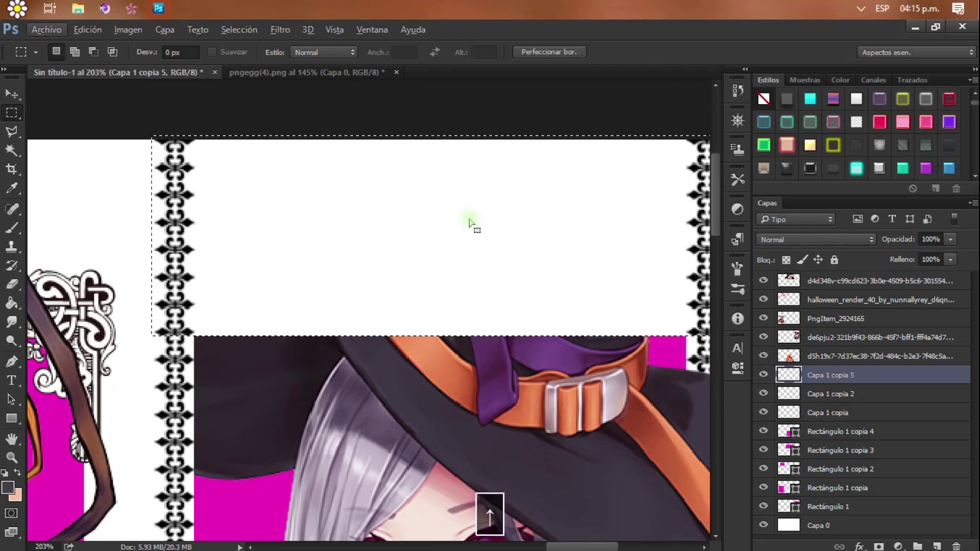
key("Delete")
key("ctrl+d")
key("Delete")
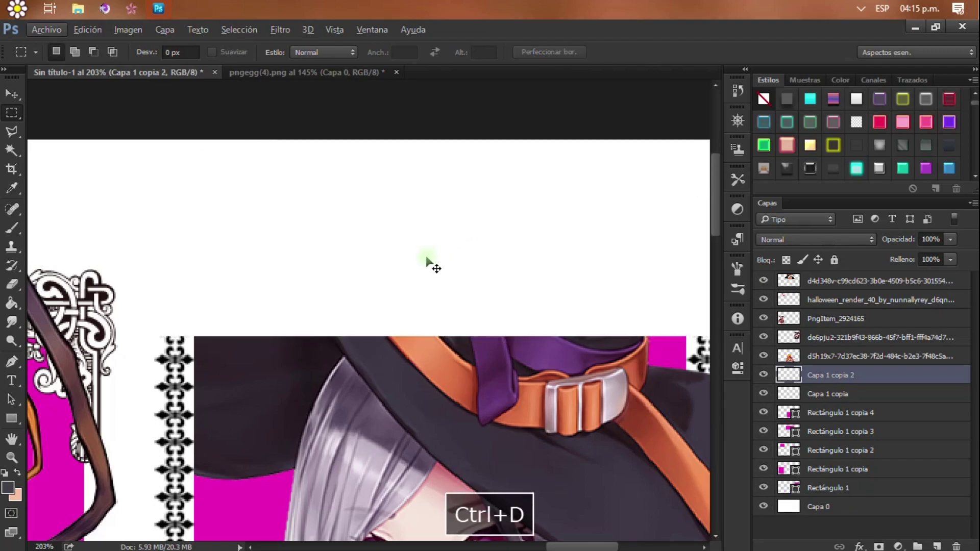
Step: Check with Free Transform whether Capa 1 copia or Capa 1 copia 2 holds the border strips around the witch
left_click_drag(531, 302, 482, 316)
scroll(659, 358, "down", 3)
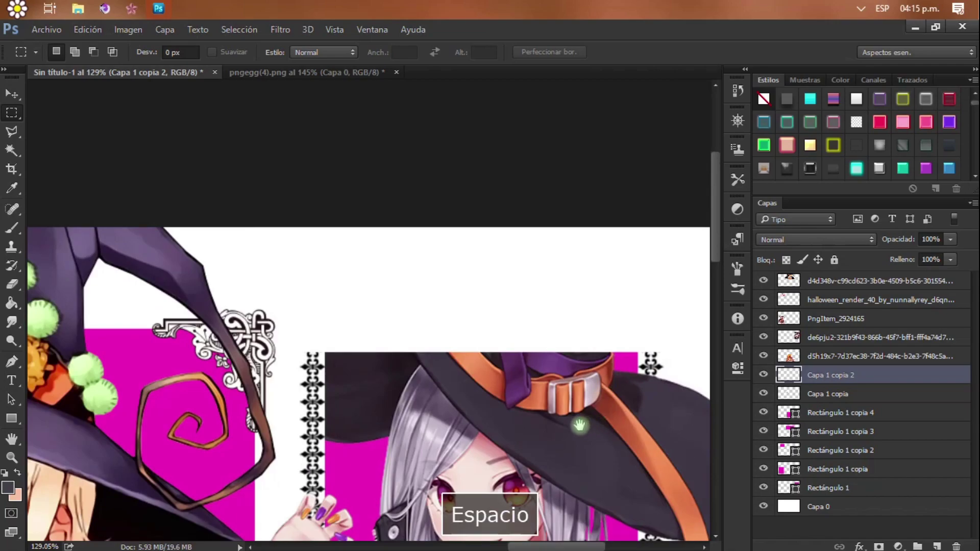
scroll(549, 272, "down", 10)
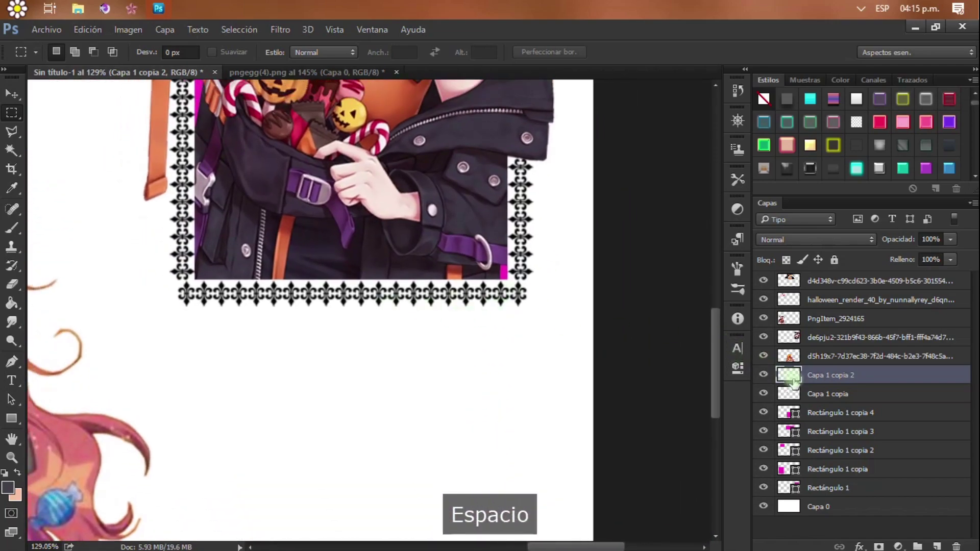
left_click(790, 394)
key("ctrl+t")
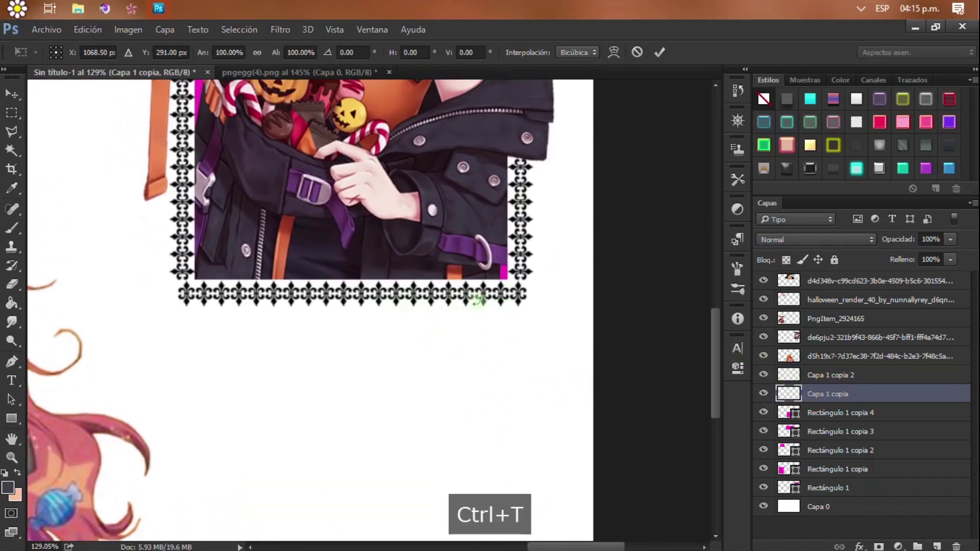
key("Return")
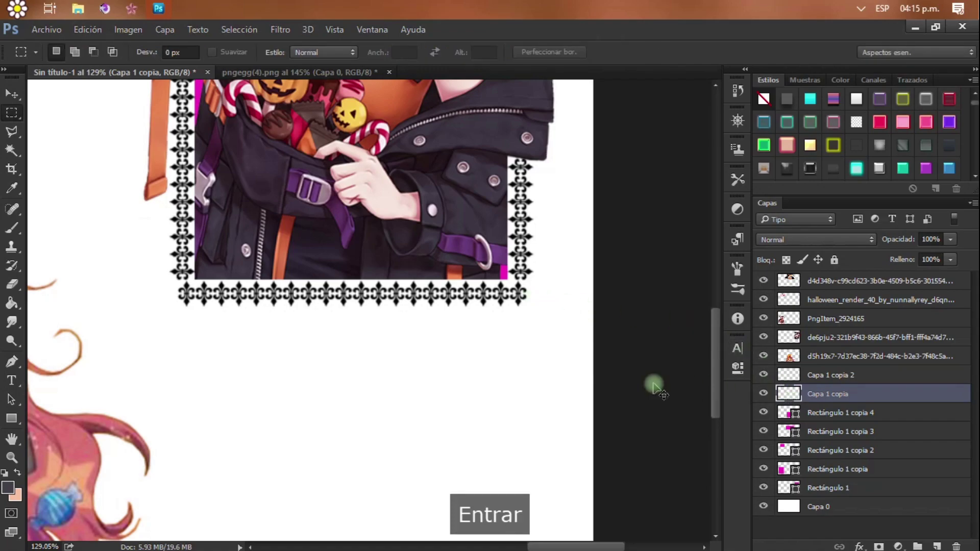
key("ctrl+t")
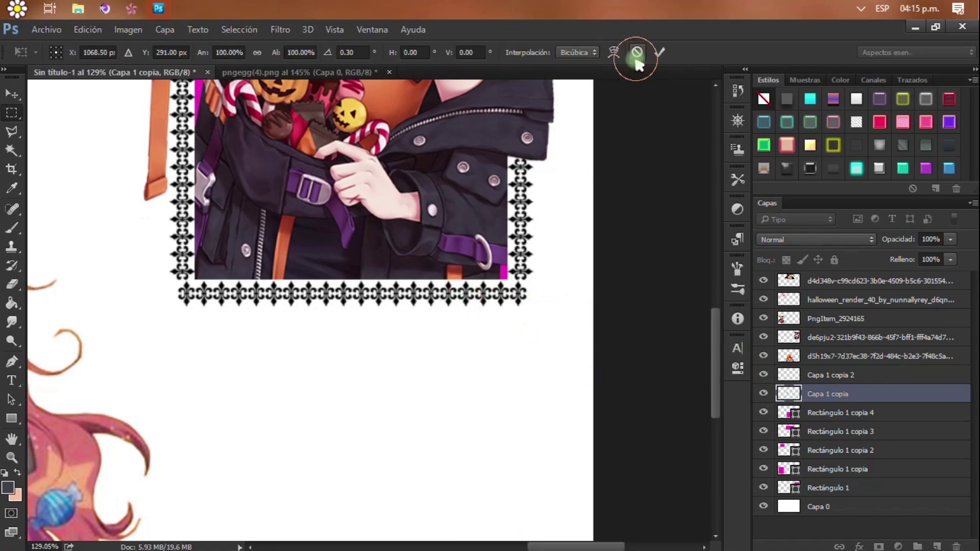
left_click(636, 56)
left_click(790, 378)
key("ctrl+t")
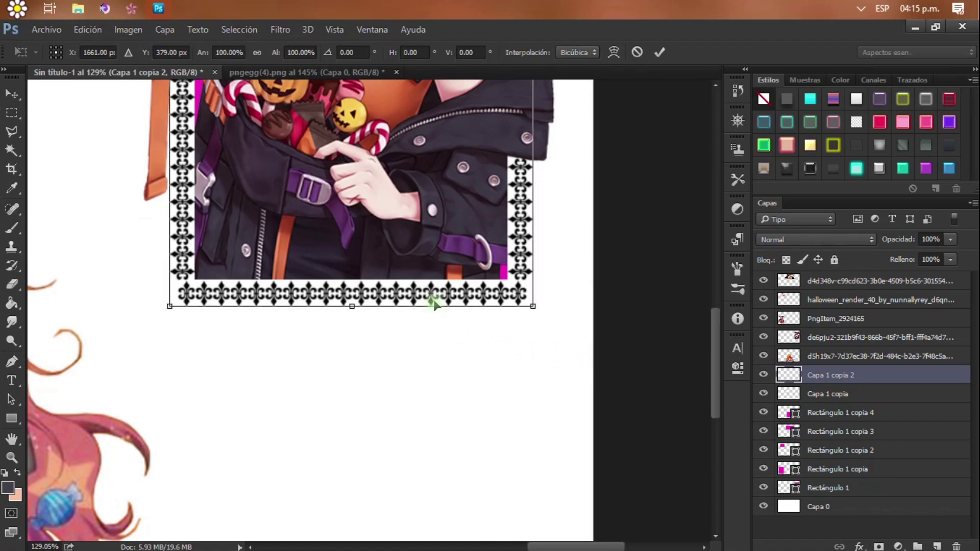
key("Return")
Step: Select only the bottom strip of the border with a rectangular marquee and copy it to a new layer
key("m")
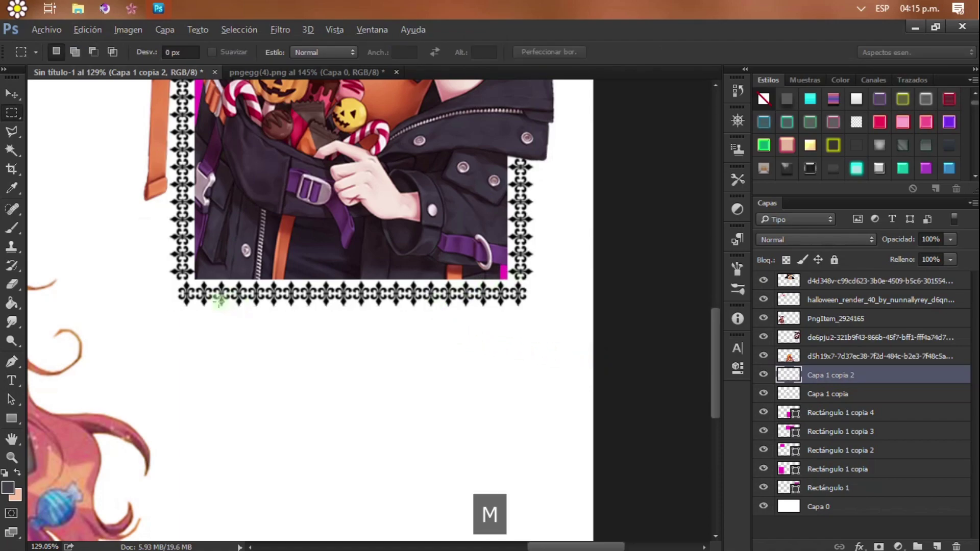
scroll(174, 278, "up", 3)
left_click_drag(190, 289, 572, 366)
right_click(540, 326)
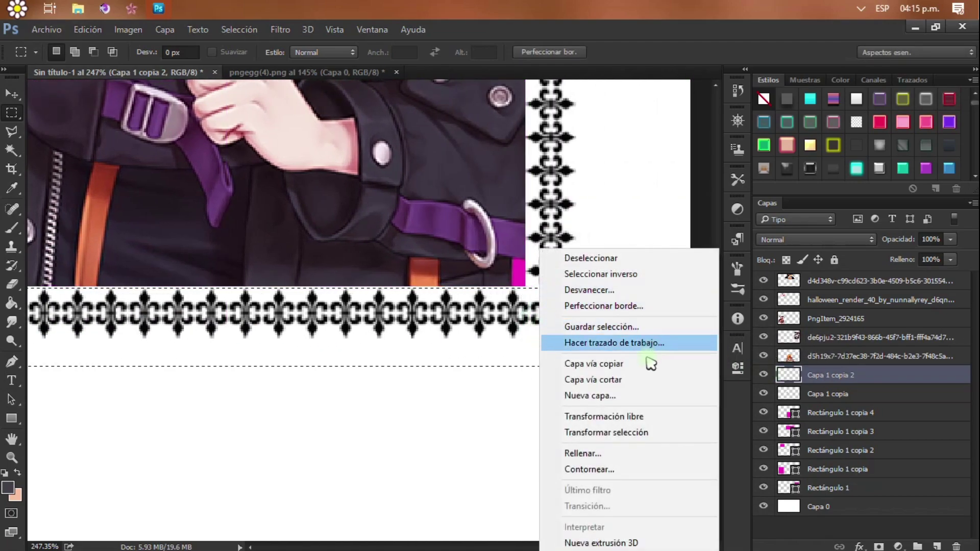
left_click(645, 364)
key("v")
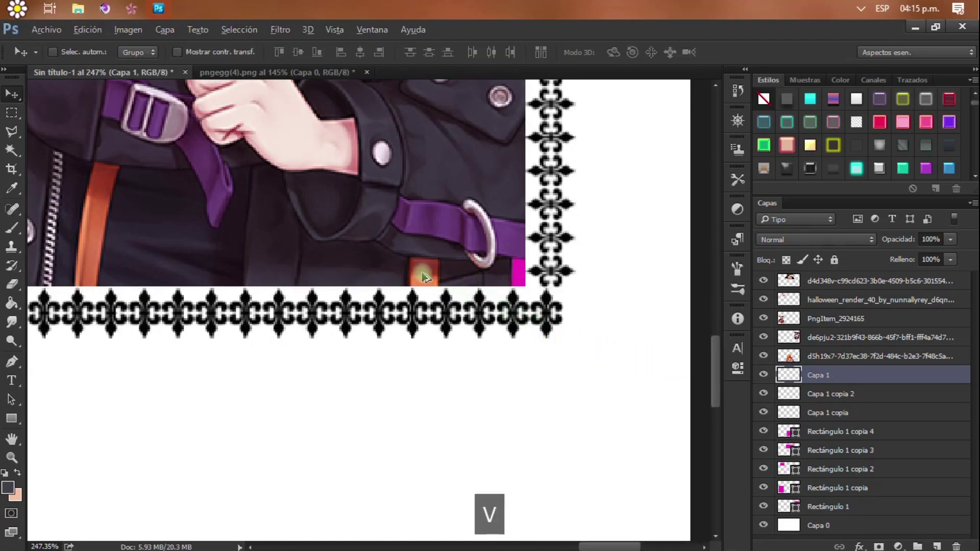
Step: Move the copied horizontal strip up to the upper edge of the witch's rectangle to close the frame
scroll(423, 277, "down", 4)
key("space")
left_click_drag(402, 228, 437, 372)
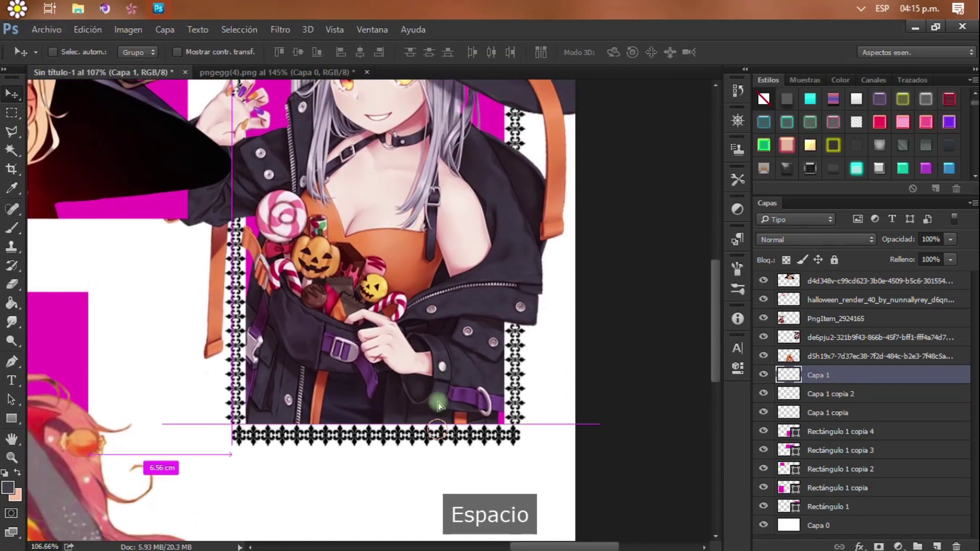
scroll(466, 234, "up", 6)
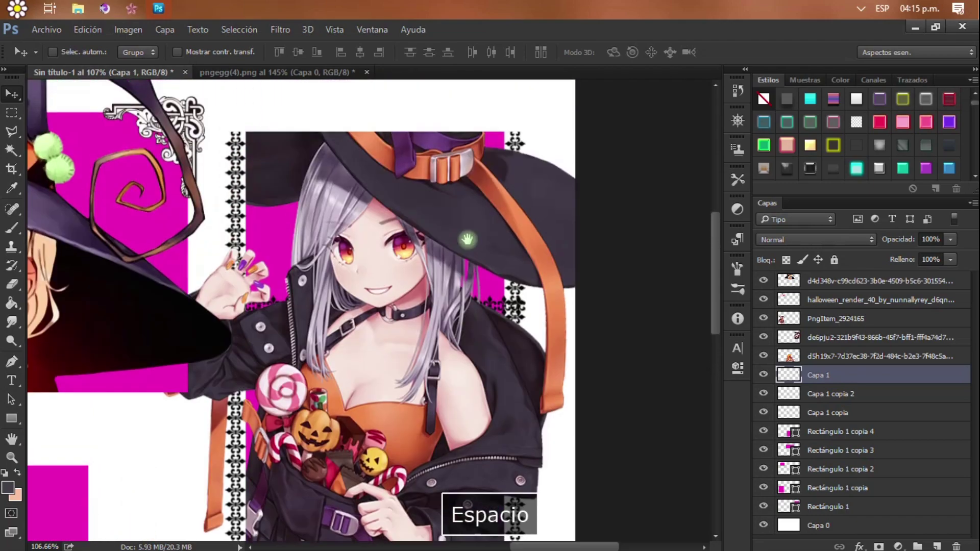
scroll(467, 238, "up", 2)
left_click_drag(471, 338, 464, 151)
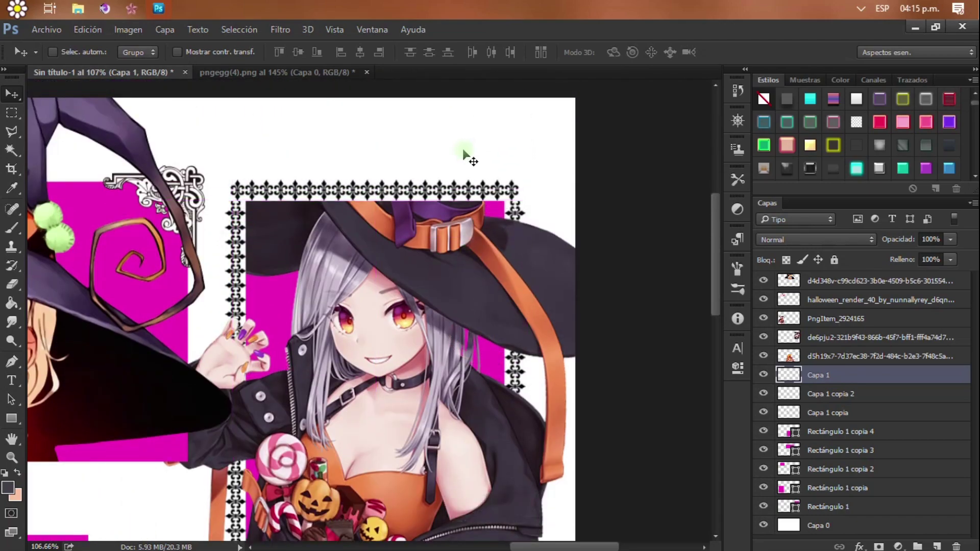
Step: Nudge the dark ornamental border around the silver-haired witch's magenta rectangle slightly to the left
key("space")
left_click_drag(428, 123, 427, 169)
left_click_drag(445, 246, 438, 238)
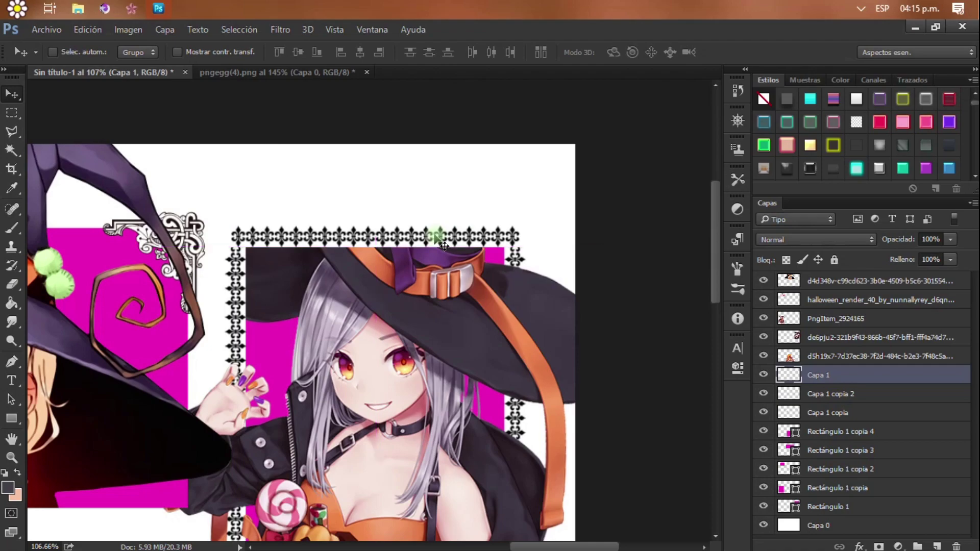
key("Left")
scroll(444, 245, "down", 5)
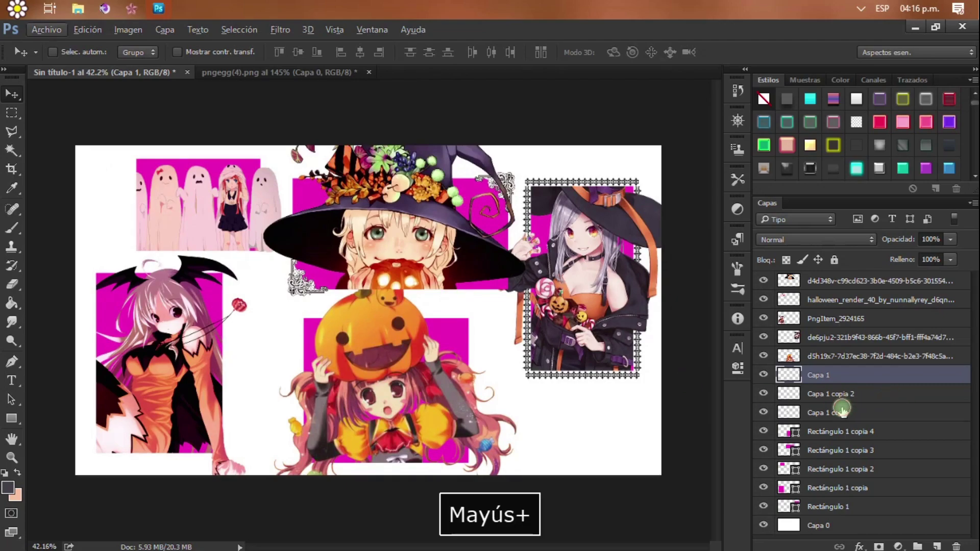
Step: Merge Capa 1 with Capa 1 copia 2 and check the two remaining frame layers by toggling their visibility
left_click(831, 394, "shift")
key("ctrl+e")
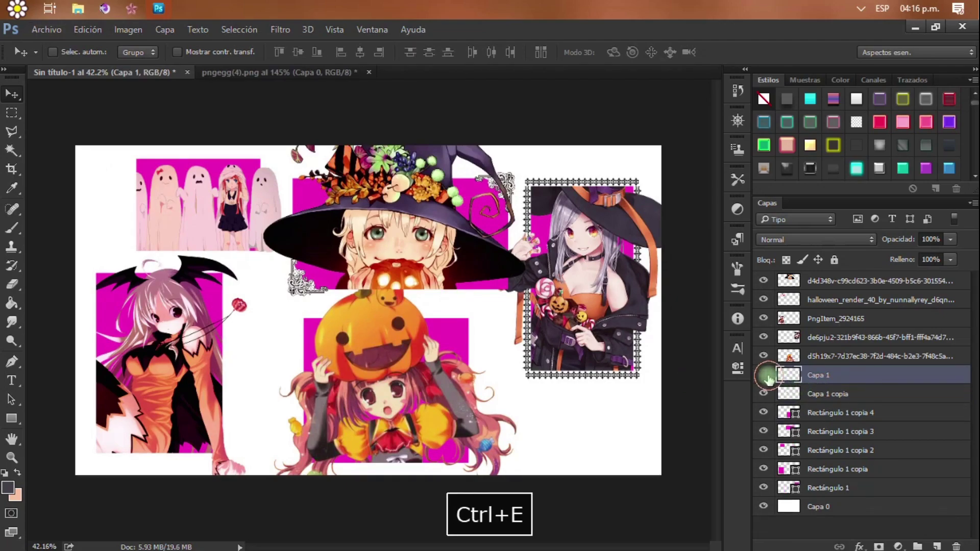
left_click(766, 377)
left_click(765, 376)
left_click(764, 393)
left_click(764, 393)
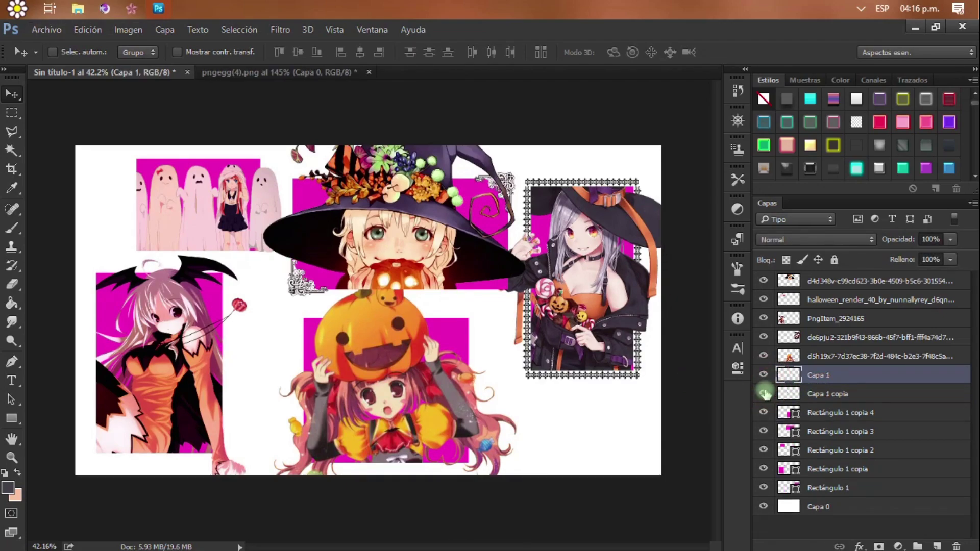
left_click(792, 392)
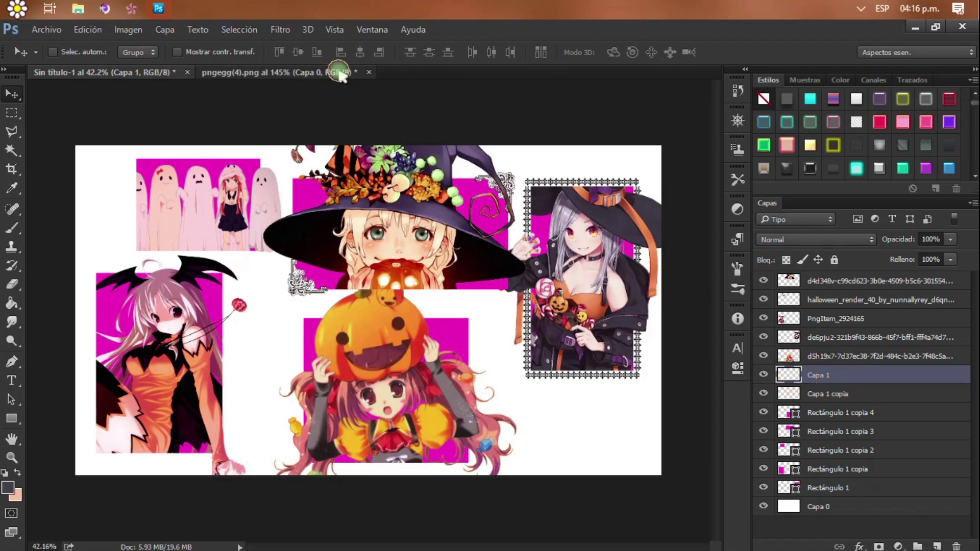
Step: In pngegg(4).png, make a rectangular selection around the dark corner ornament with circles and a diamond below the grape ornament
left_click(337, 72)
key("m")
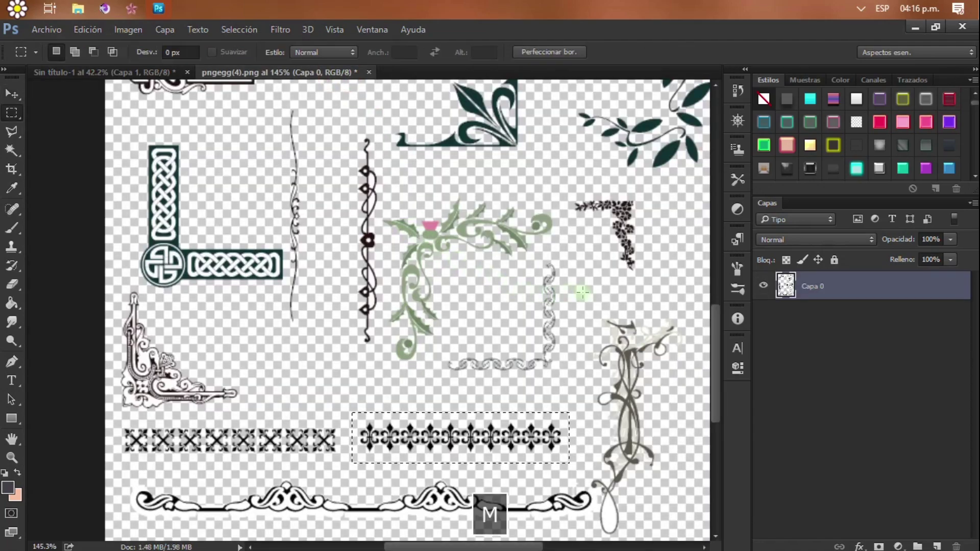
key("space")
left_click_drag(564, 158, 477, 372)
left_click_drag(367, 192, 356, 365)
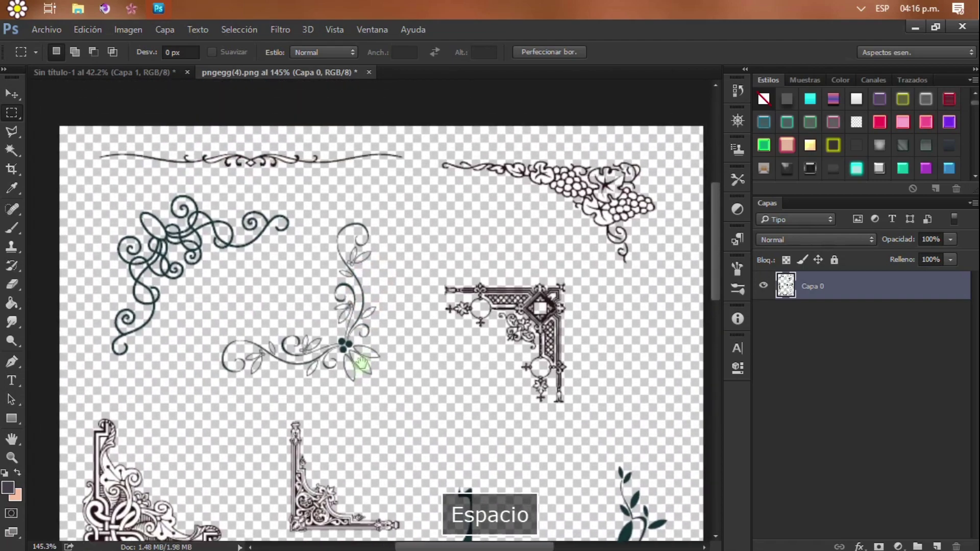
left_click_drag(426, 269, 578, 423)
Step: Bring the selected corner ornament into Sin título-1 and place it on the upper-right corner of the bat-winged girl's magenta rectangle
right_click(502, 327)
left_click(511, 347)
left_click_drag(510, 347, 388, 244)
key("v")
scroll(224, 287, "up", 5)
key("v")
key("space")
left_click_drag(350, 280, 439, 201)
Step: Duplicate the corner ornament and move the copy to the lower-left corner of the bat-winged girl's rectangle
key("ctrl")
key("ctrl+j")
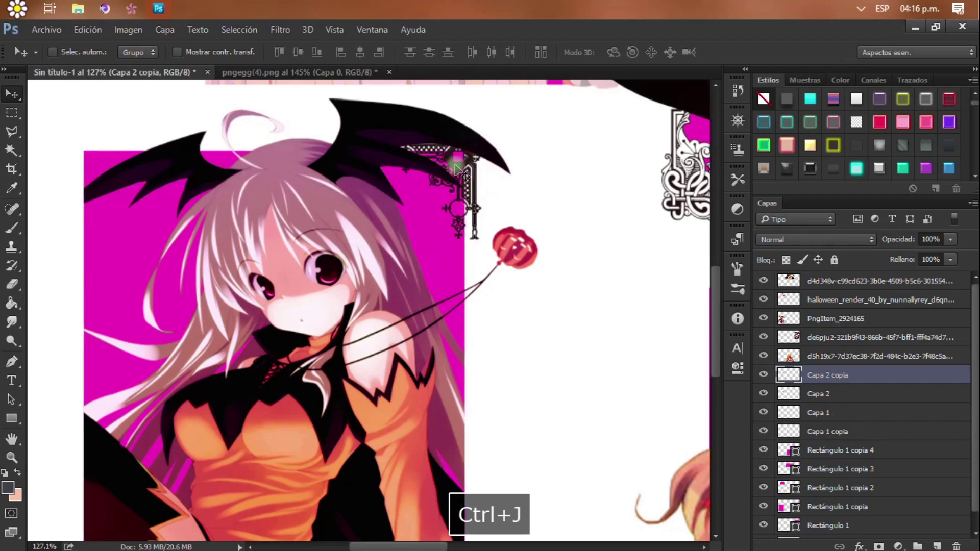
key("space")
left_click_drag(227, 424, 238, 470)
Step: Rotate the ornament copy 180° in two clockwise quarter turns and fit it inside the rectangle's lower-left corner
key("ctrl+t")
right_click(238, 471)
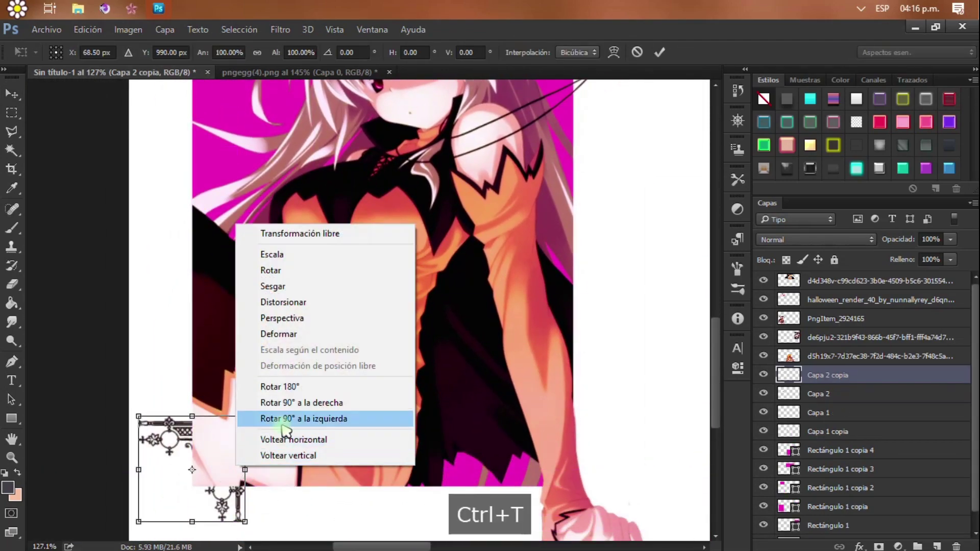
left_click(286, 402)
right_click(225, 475)
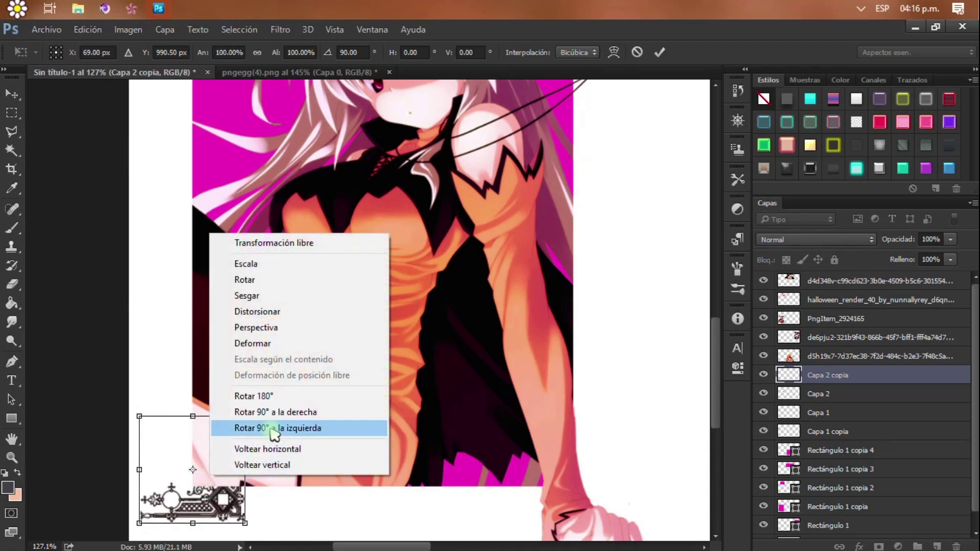
left_click(275, 412)
left_click_drag(203, 481, 244, 467)
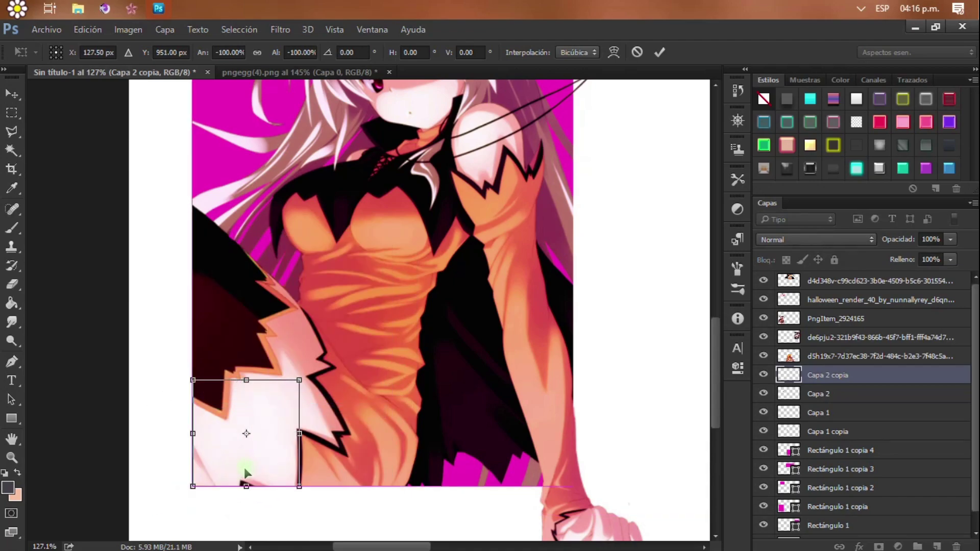
key("Return")
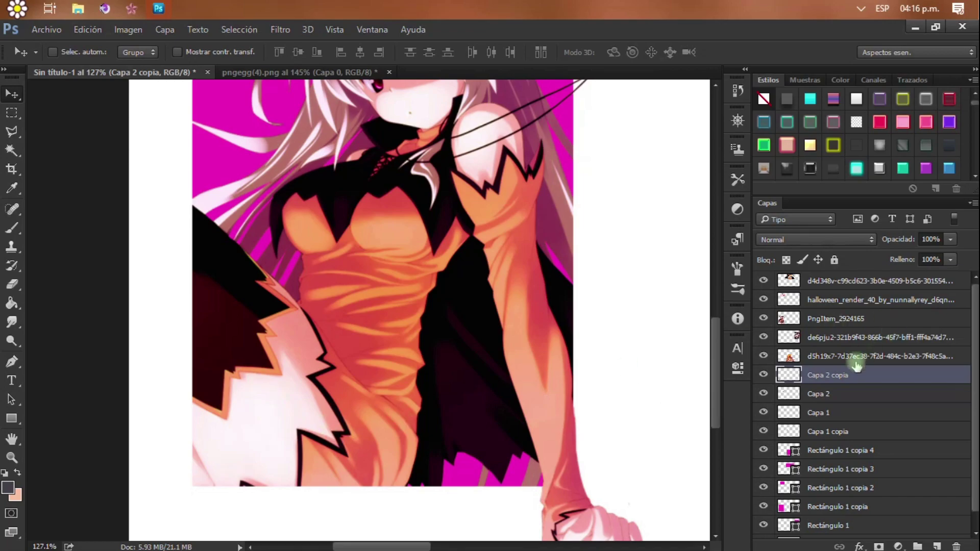
Step: Check the visibility of Capa 2 copia and try placing it one layer higher in the stack
left_click(762, 376)
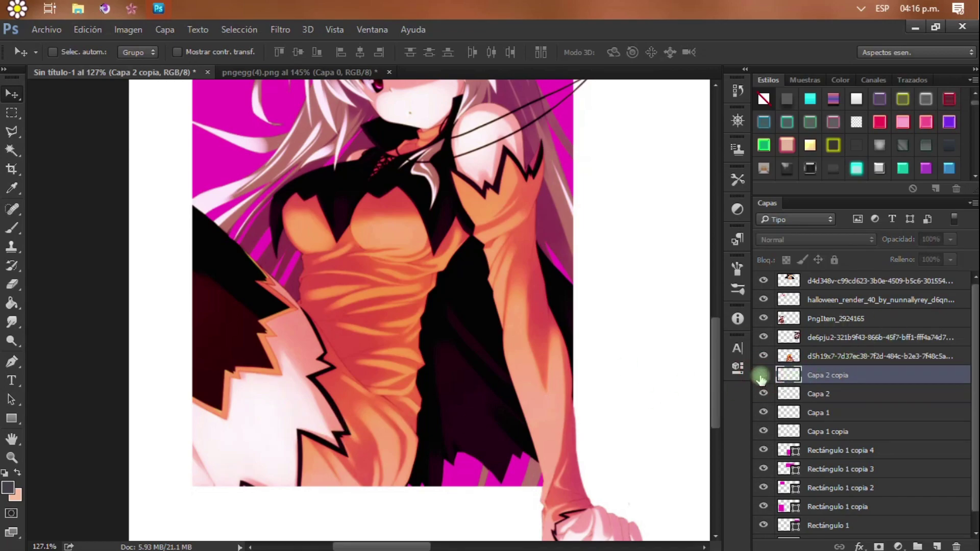
left_click(763, 376)
left_click_drag(789, 375, 789, 357)
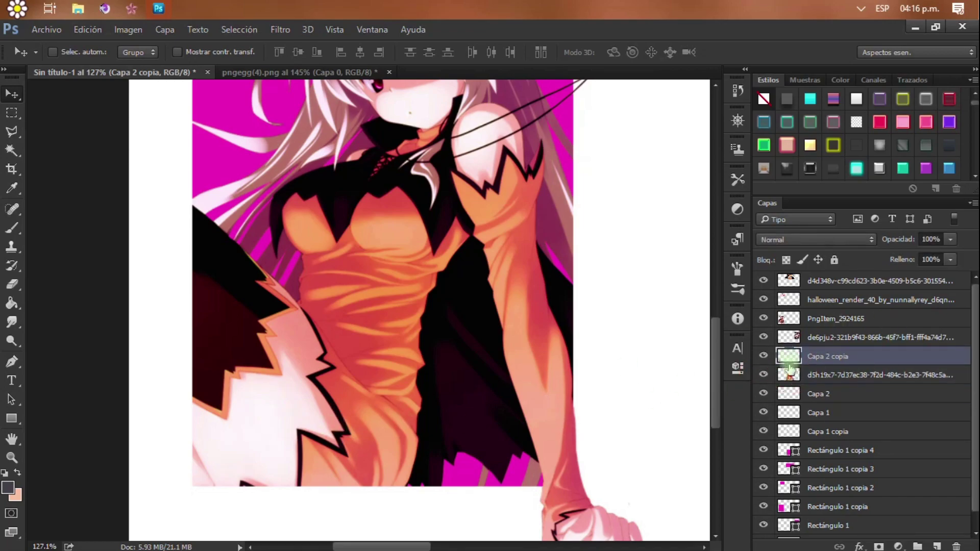
left_click_drag(802, 352, 801, 381)
scroll(550, 380, "down", 4)
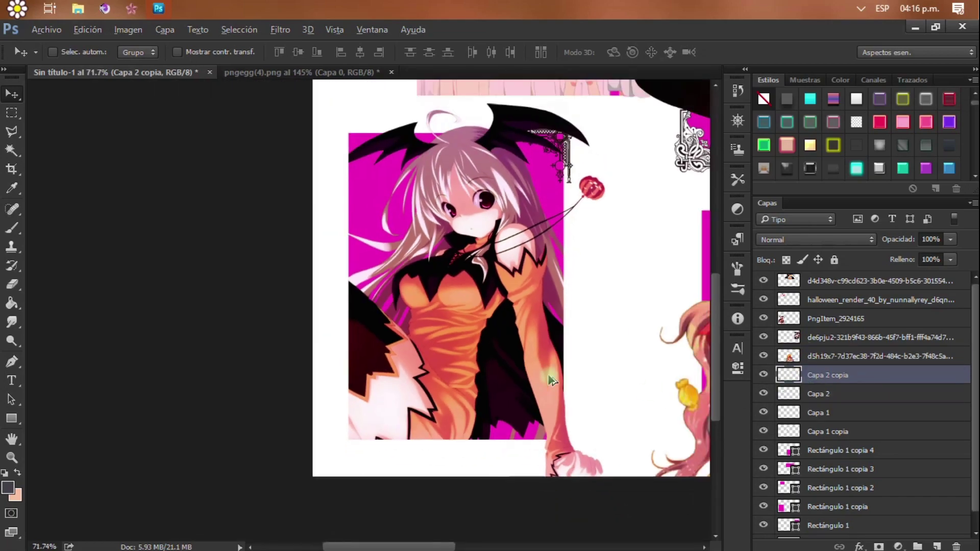
scroll(550, 381, "down", 2)
scroll(552, 399, "down", 1)
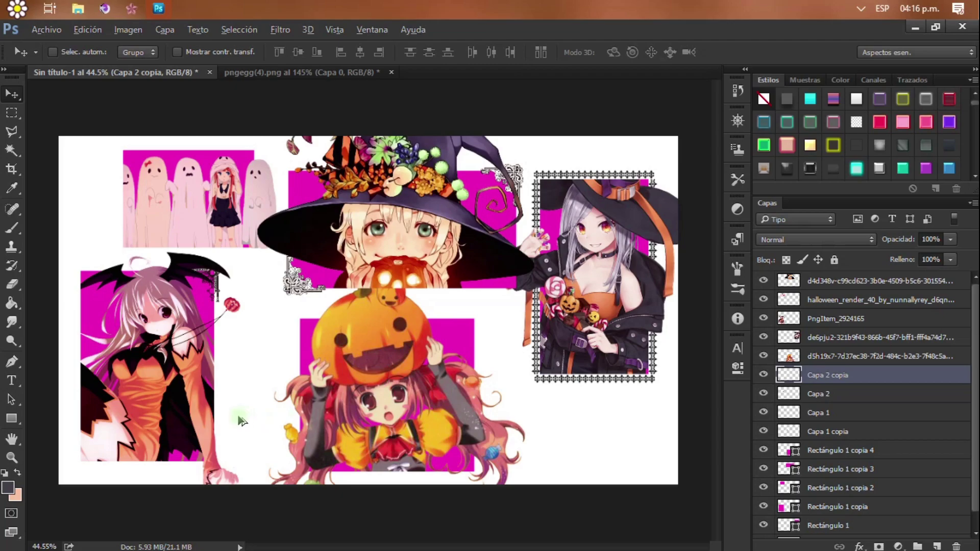
Step: Move the ornament copy to the upper-left corner of the bat-winged girl's rectangle and rotate it 90° clockwise
scroll(241, 421, "up", 2)
key("space")
left_click_drag(218, 390, 458, 331)
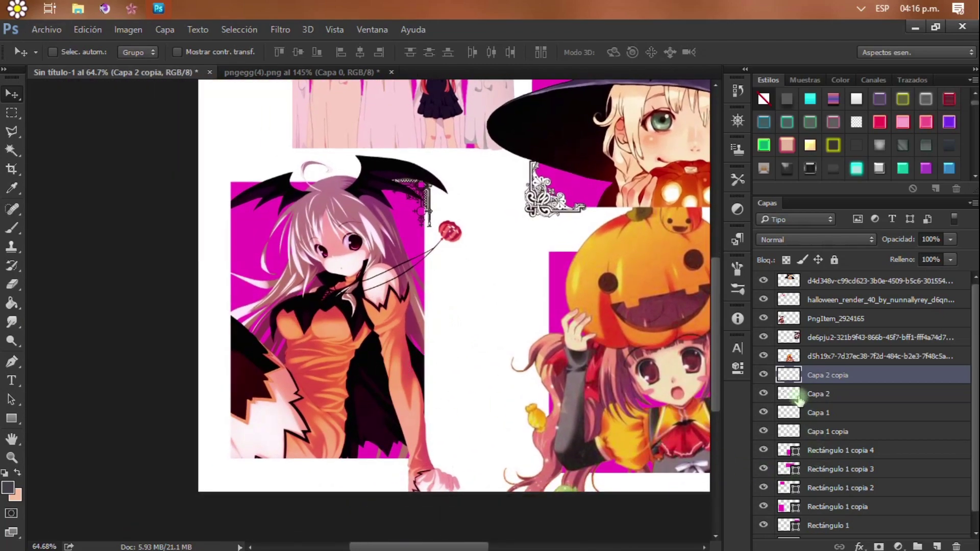
left_click_drag(244, 460, 230, 220)
key("ctrl+t")
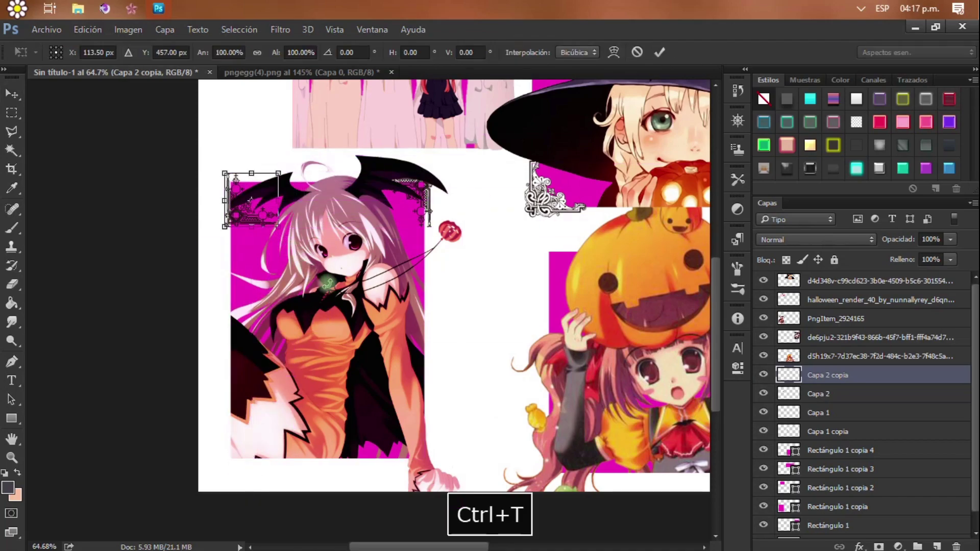
right_click(259, 190)
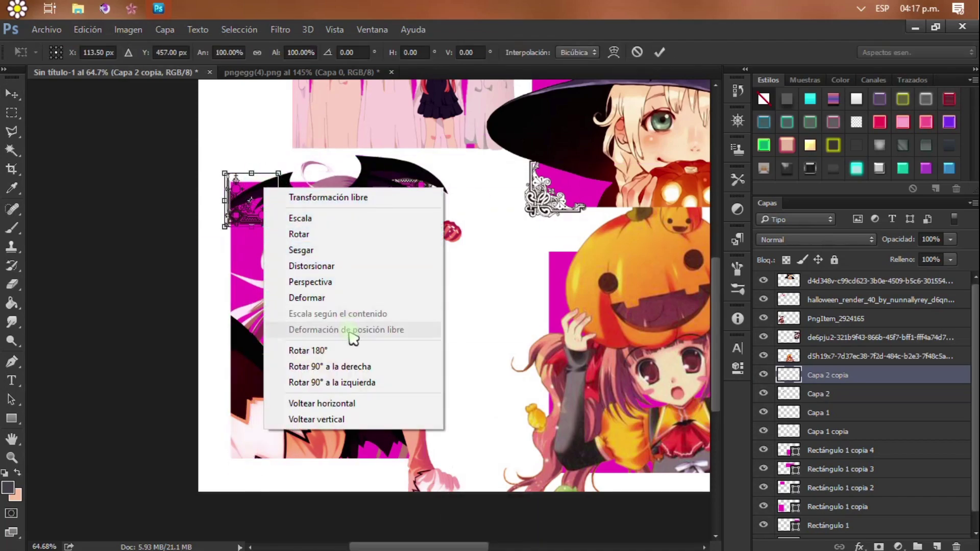
left_click(355, 365)
Step: Align the upper-left ornament with the rectangle's corner so it mirrors the right one, apply the transform and nudge it right
scroll(224, 216, "up", 3)
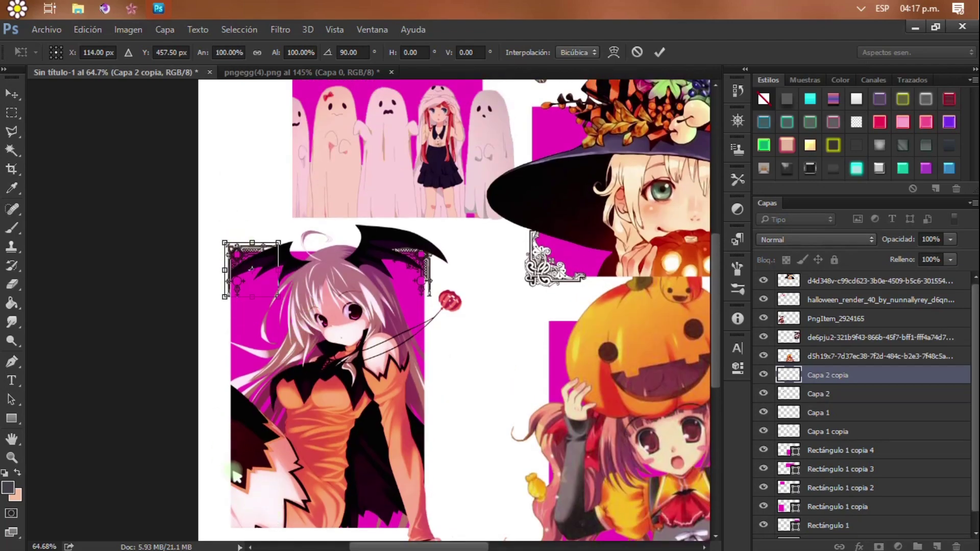
scroll(266, 303, "up", 5)
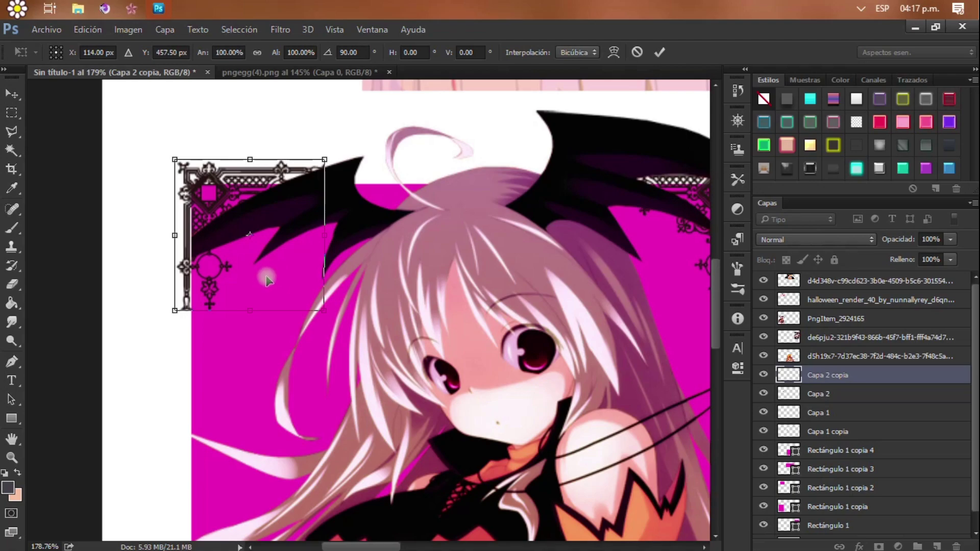
left_click_drag(265, 281, 263, 286)
left_click_drag(444, 246, 407, 270)
left_click_drag(241, 279, 209, 253)
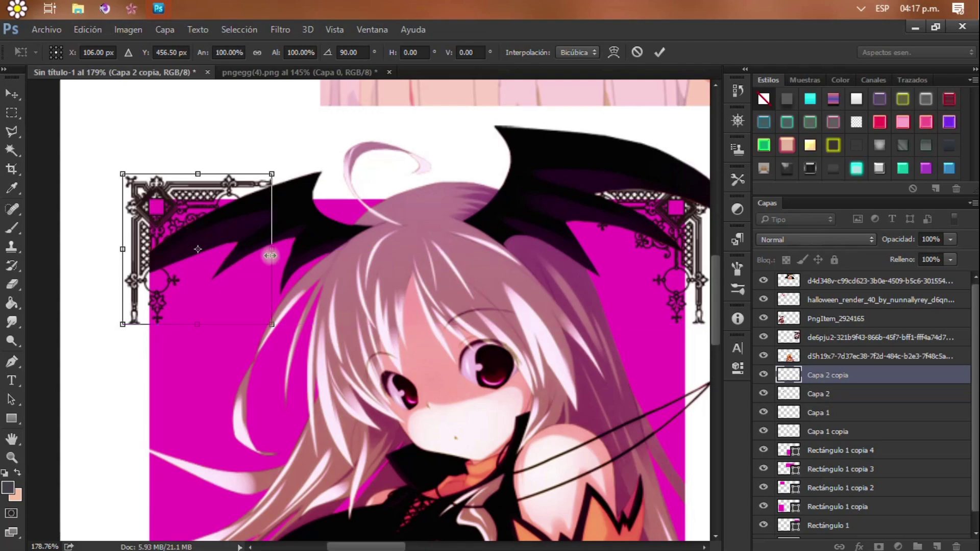
key("Return")
key("Right")
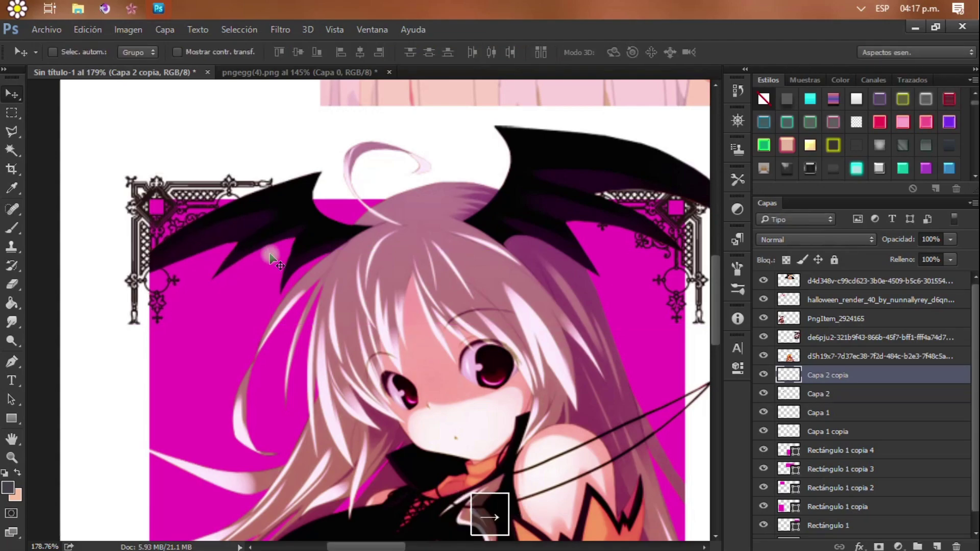
Step: Fine-tune the horizontal position of the upper-right ornament on Capa 2 and merge it with Capa 2 copia
scroll(271, 259, "down", 2)
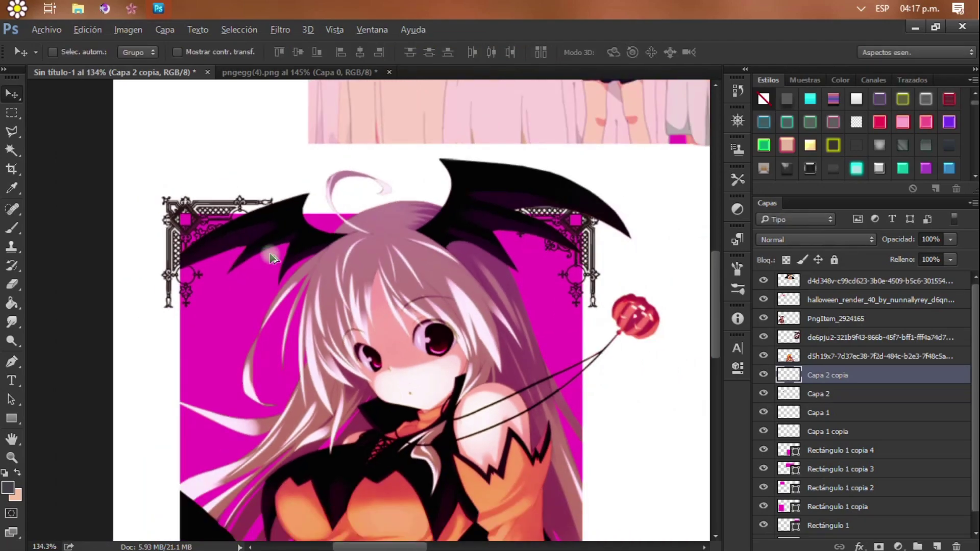
left_click(801, 391)
key("Left")
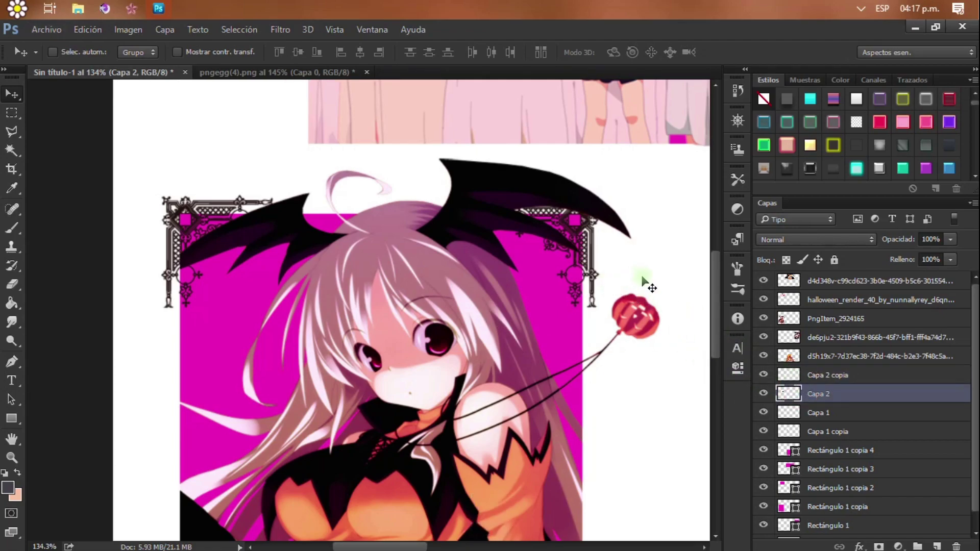
key("Right")
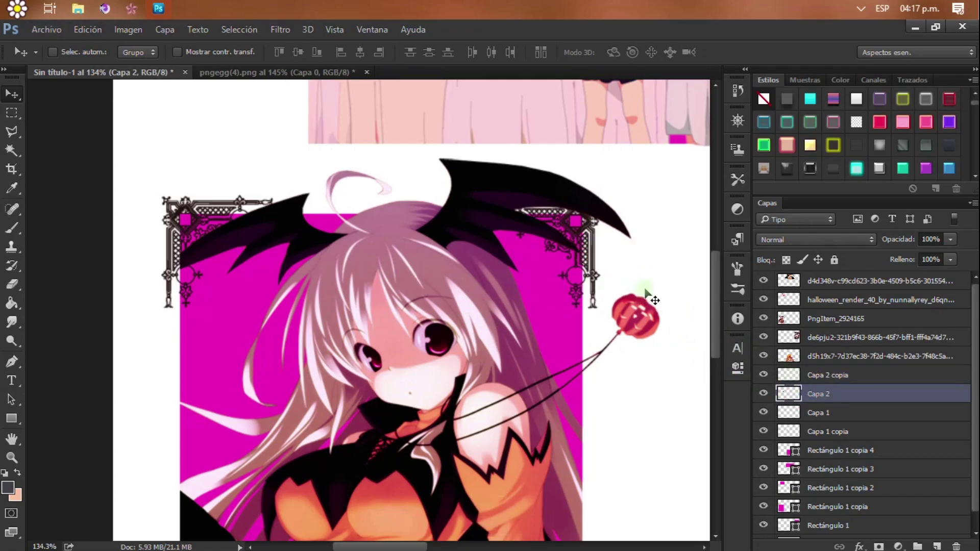
key("ctrl+0")
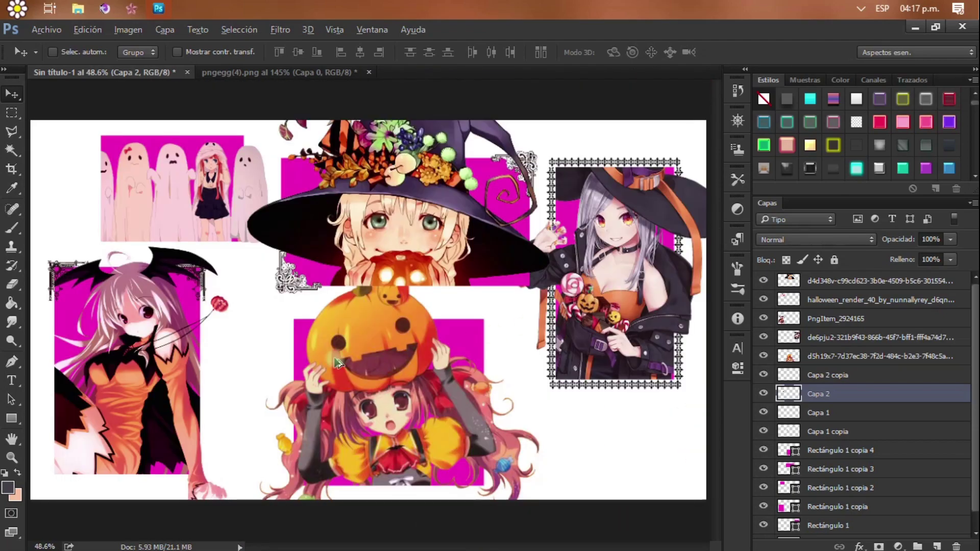
left_click(295, 371, "ctrl")
left_click_drag(294, 371, 515, 287)
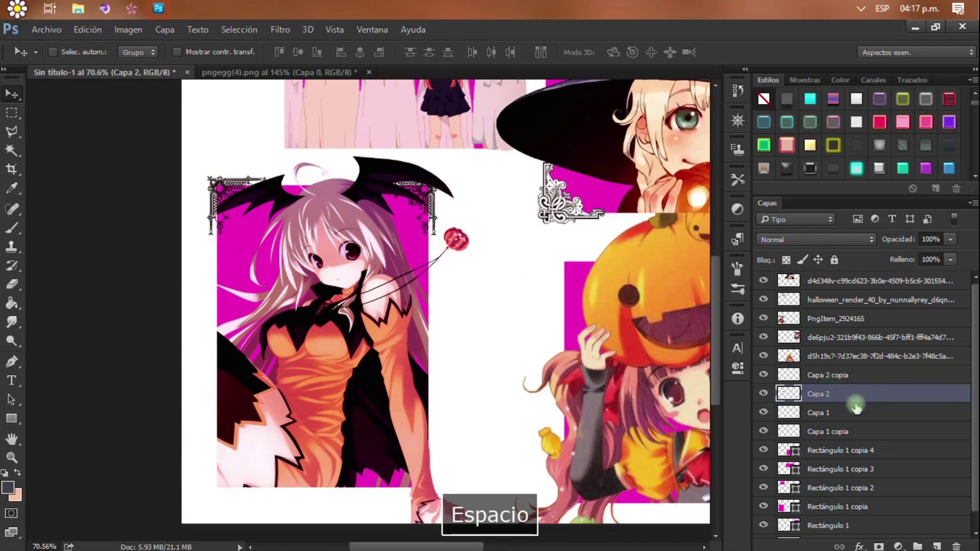
left_click(819, 377, "shift")
key("ctrl+e")
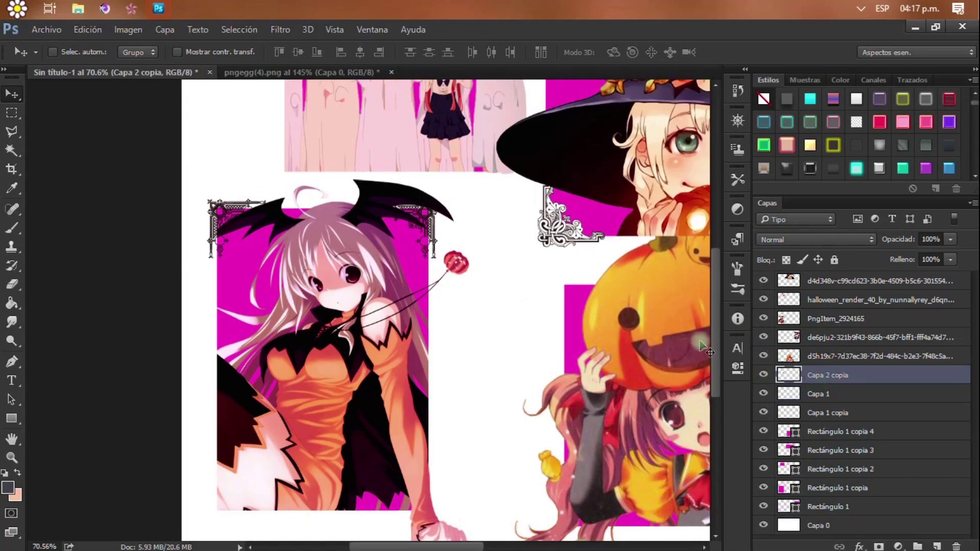
Step: Hide the PngItem_2924165 layer, duplicate the merged upper corner ornaments and start a free transform on the copy
left_click(763, 318)
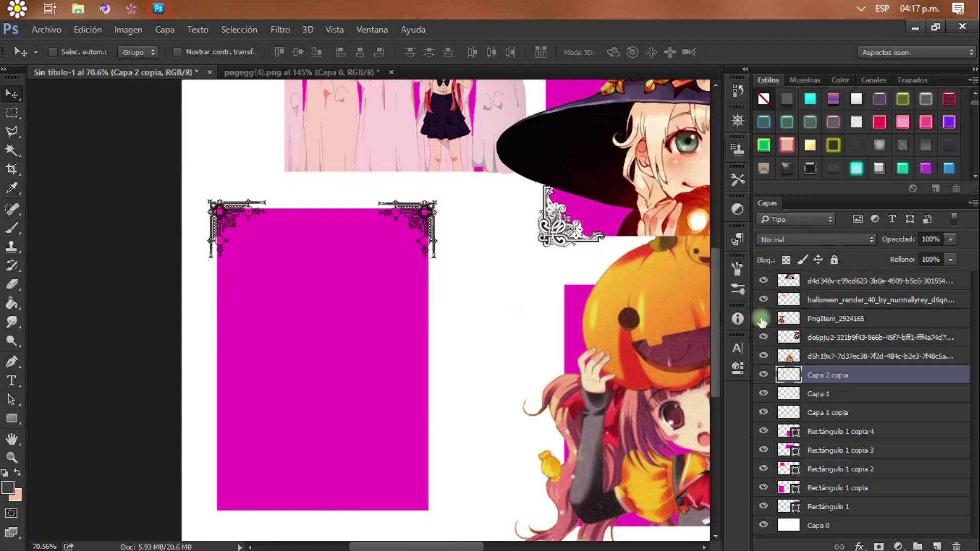
key("ctrl+j")
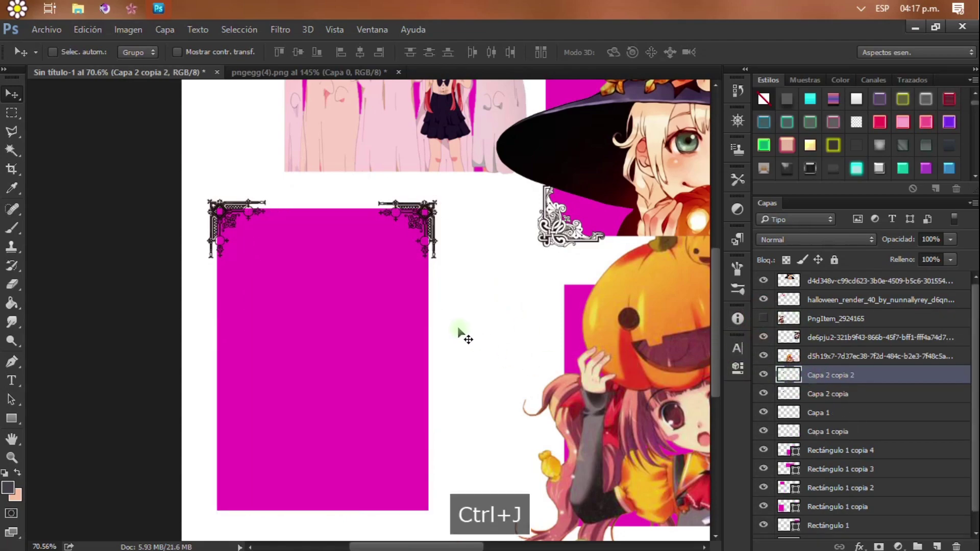
key("ctrl+t")
Step: Try rotating the duplicated pair of corner ornaments 90° clockwise
right_click(408, 251)
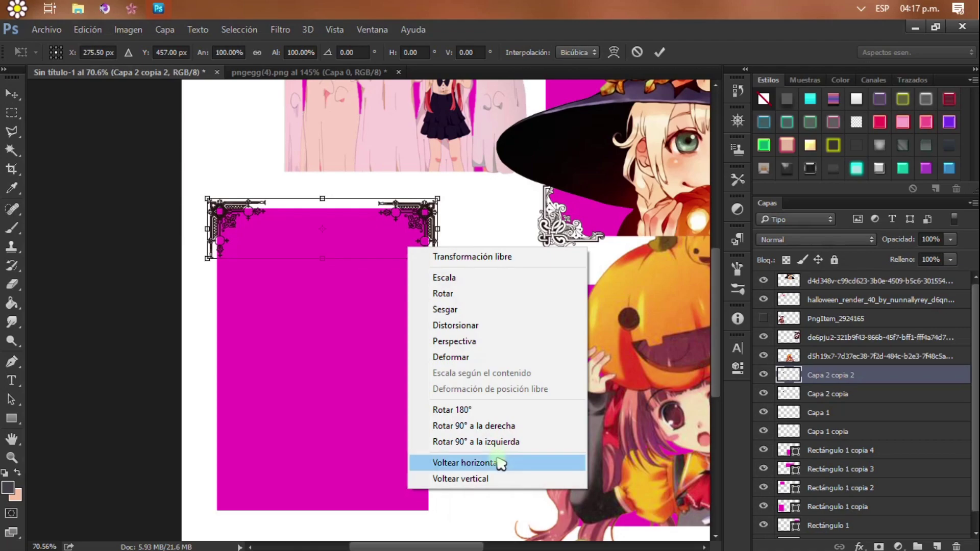
left_click(490, 427)
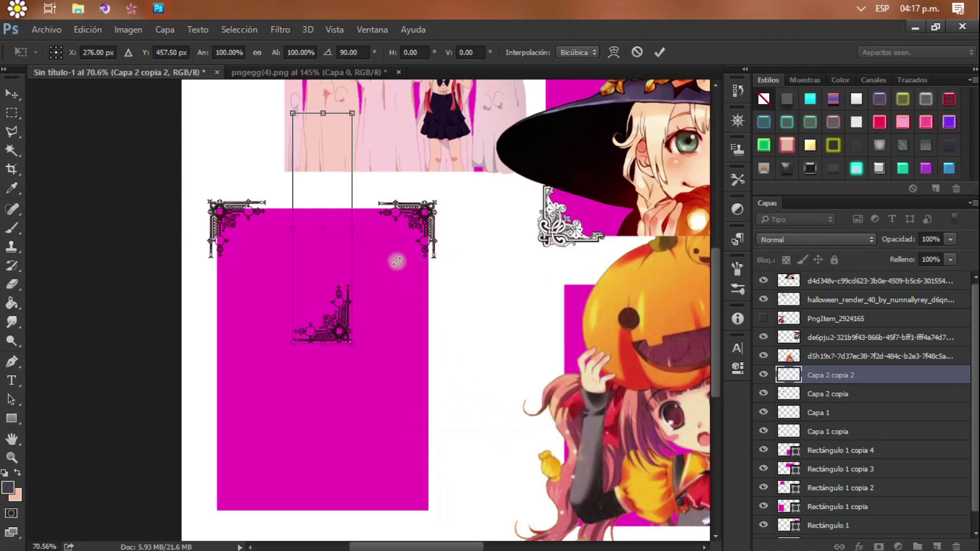
key("ctrl+z")
Step: Undo the 90° rotation, rotate the duplicated ornament pair 180° and place it on the lower corners of the magenta rectangle
right_click(418, 243)
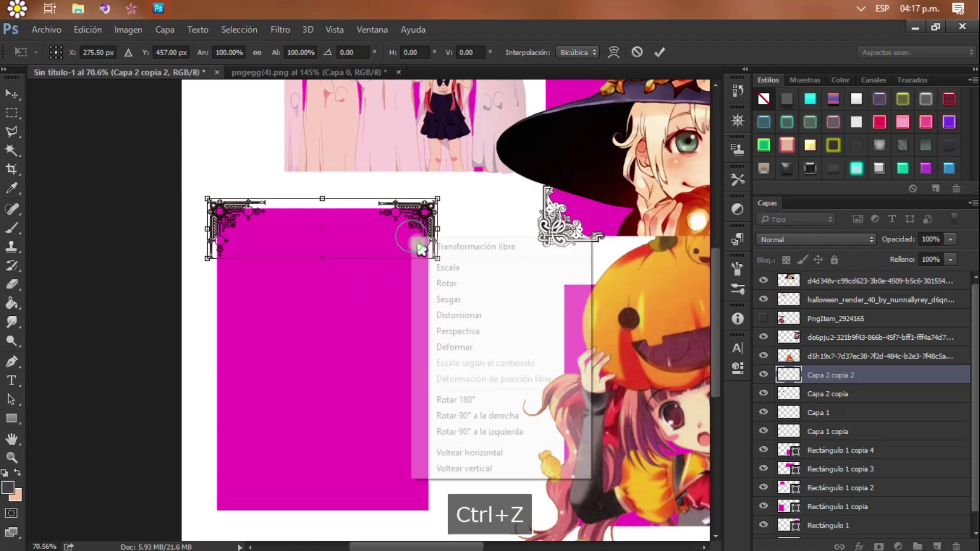
left_click(481, 400)
left_click_drag(420, 239, 409, 493)
scroll(409, 494, "up", 5)
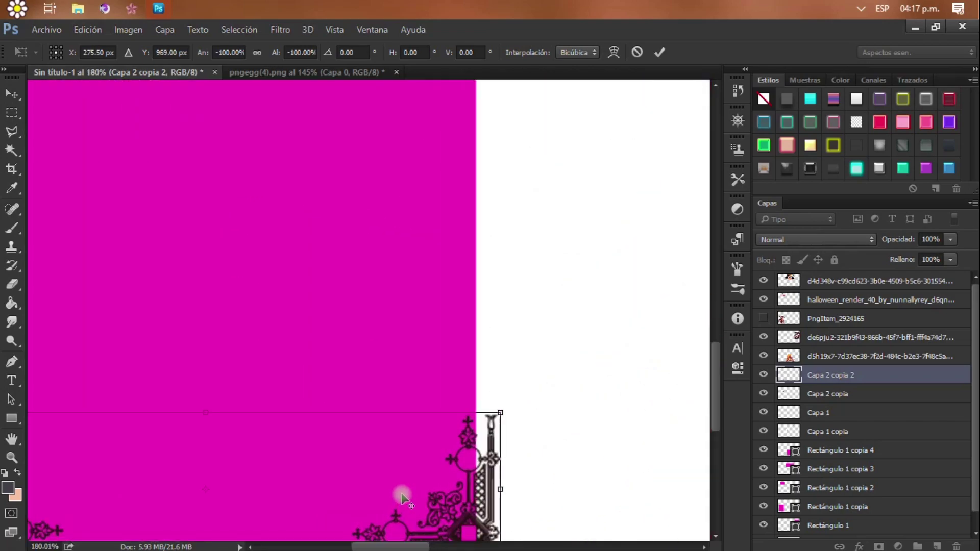
key("space")
left_click_drag(466, 365, 494, 322)
key("Return")
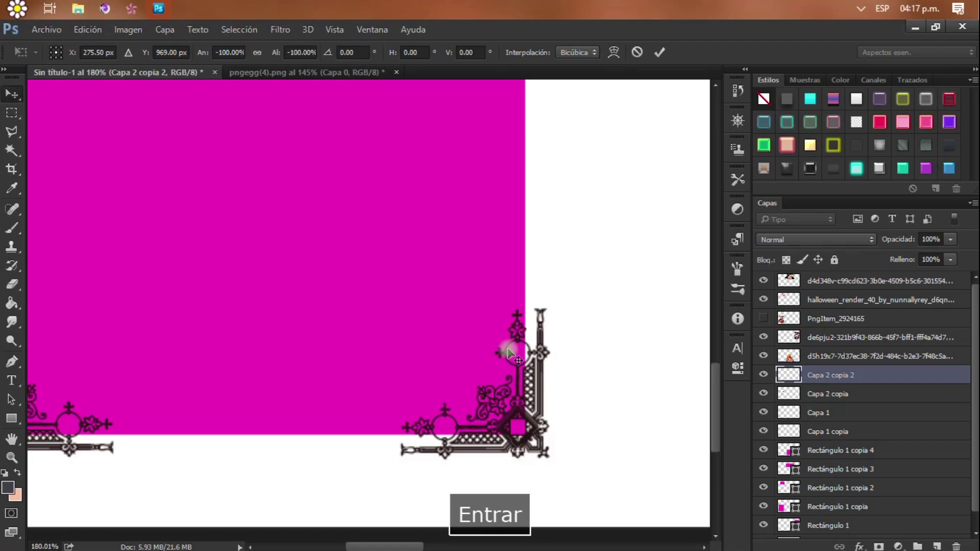
scroll(462, 396, "down", 3)
scroll(462, 396, "down", 2)
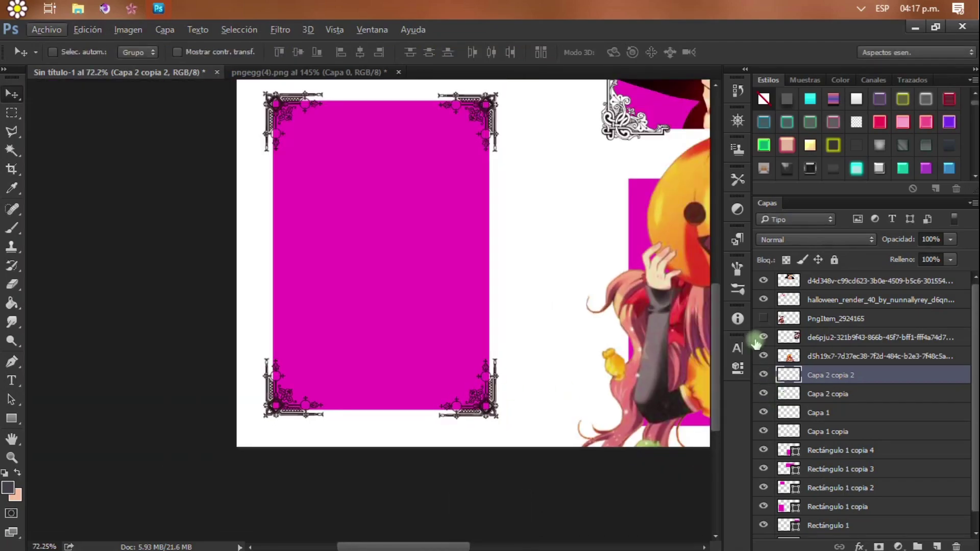
Step: Show the PngItem_2924165 layer again and toggle the visibility of Capa 2 copia 2 to check its corner ornaments
left_click(763, 320)
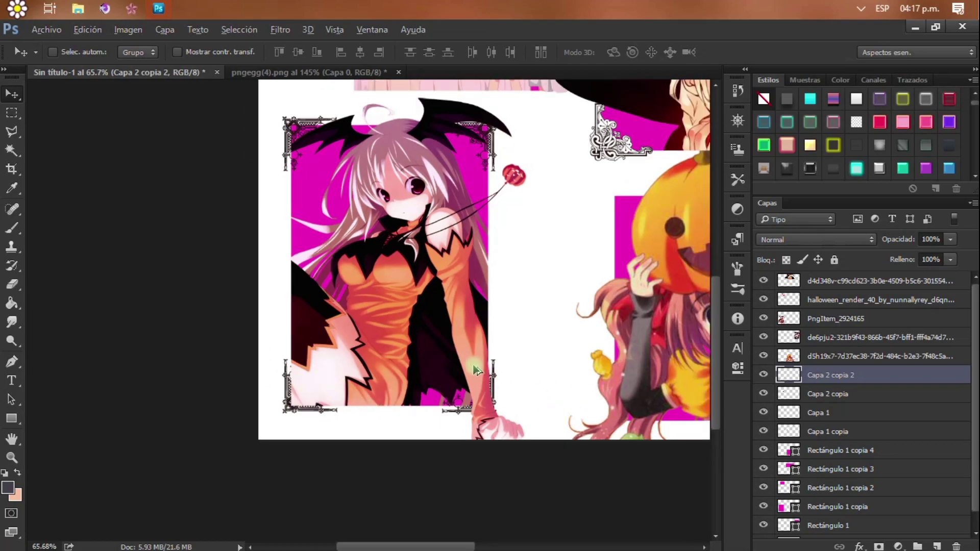
scroll(474, 368, "up", 2)
left_click(760, 377)
left_click(761, 377)
left_click(761, 377)
left_click(760, 377)
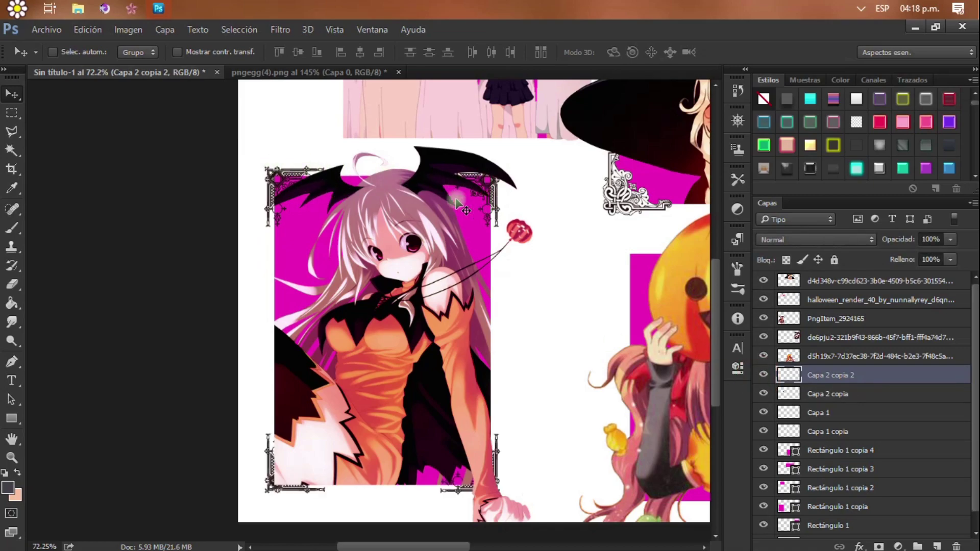
left_click(763, 376)
left_click(763, 376)
Step: Mark the Capa 2 copia 2 layer with an orange colour label
right_click(863, 376)
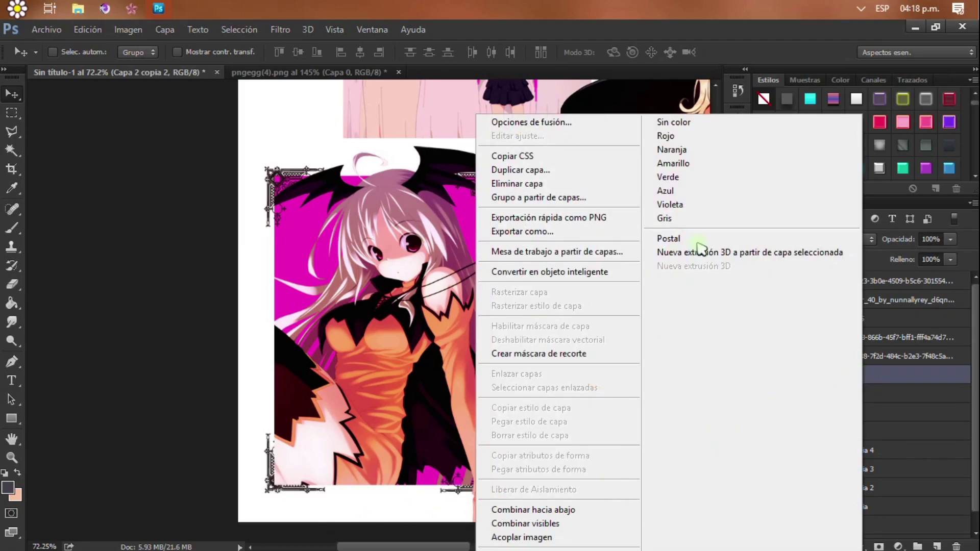
left_click(683, 165)
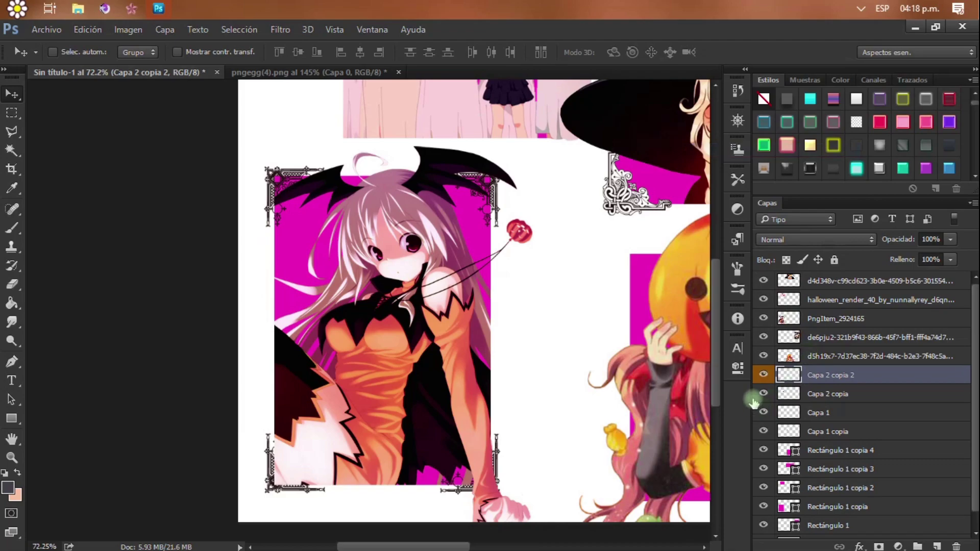
left_click(762, 380)
left_click(762, 380)
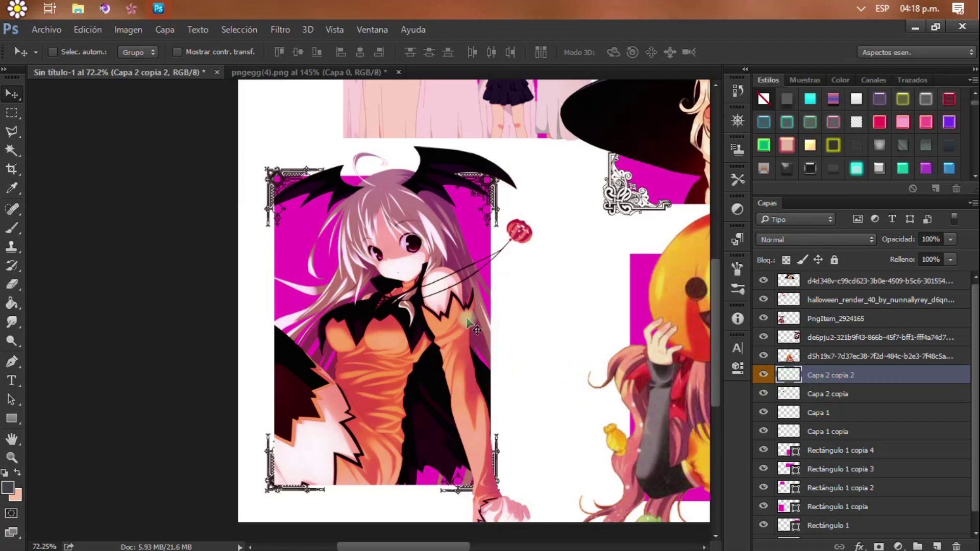
key("space")
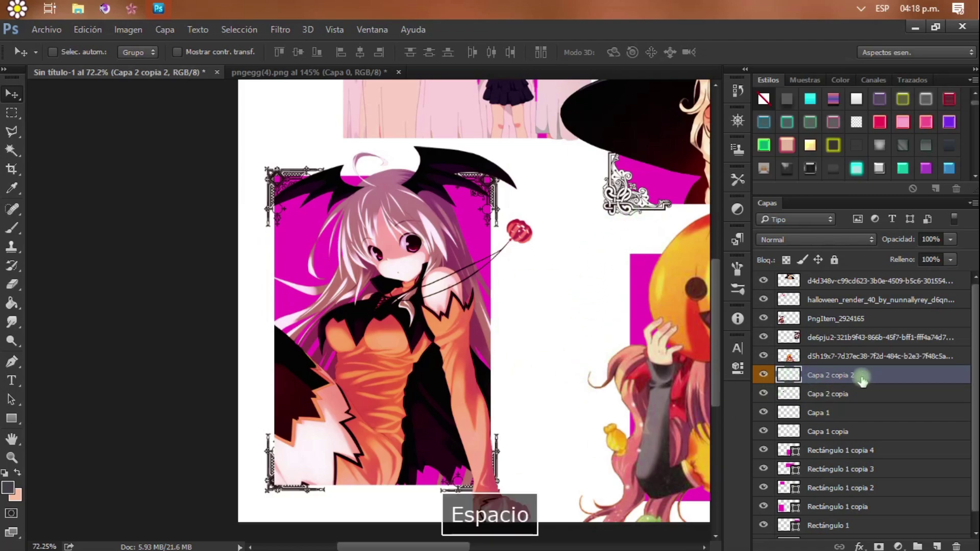
Step: Rename the Capa 2 copia 2 layer as ♥
double_click(820, 375)
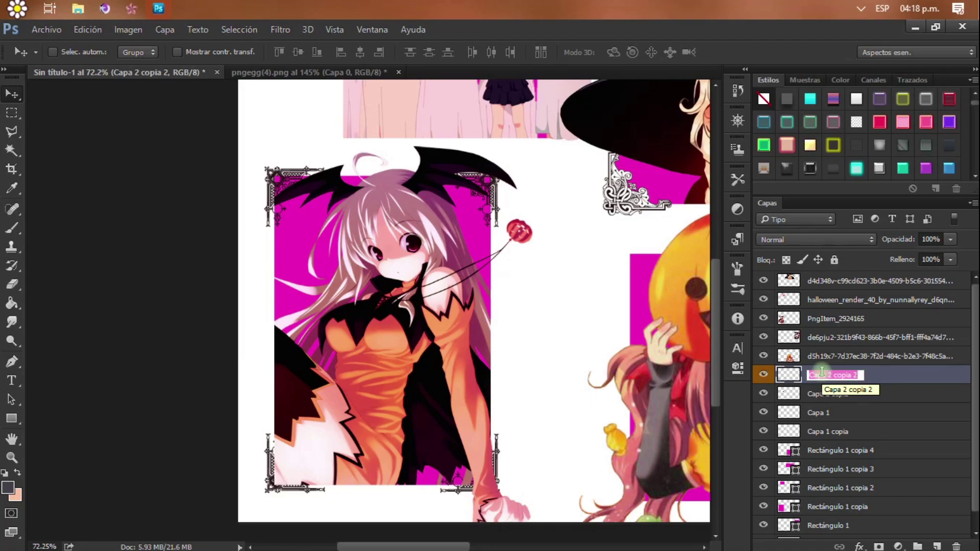
key("alt+3")
key("Return")
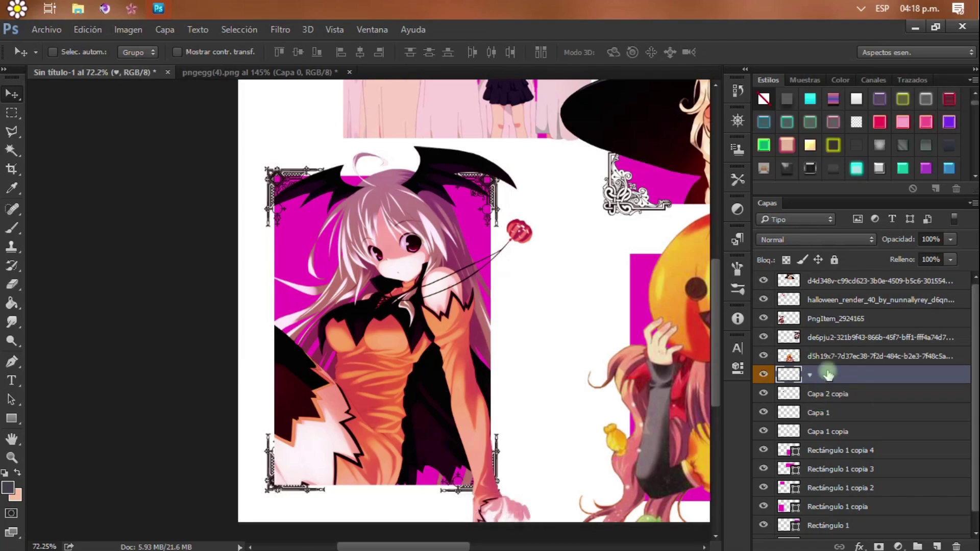
right_click(816, 376)
left_click(792, 380)
right_click(840, 377)
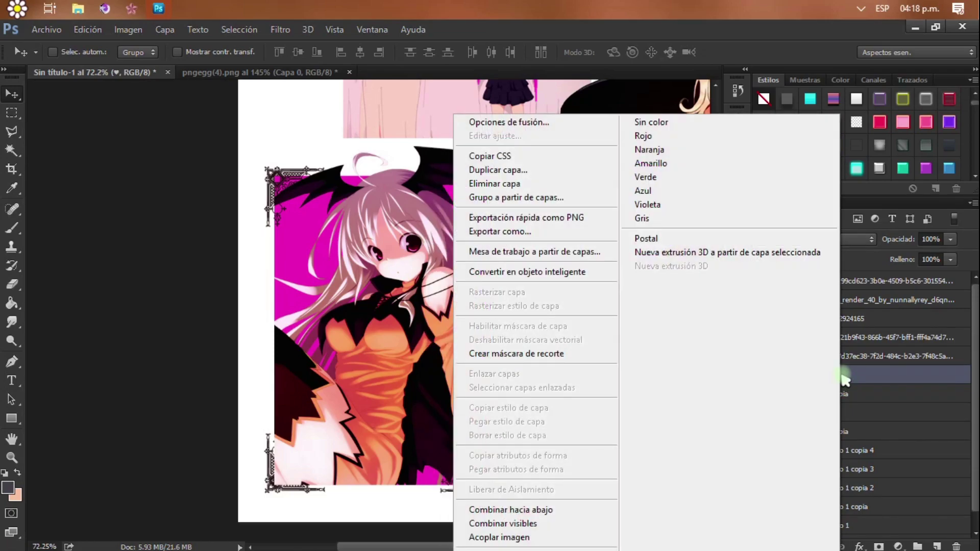
left_click(693, 138)
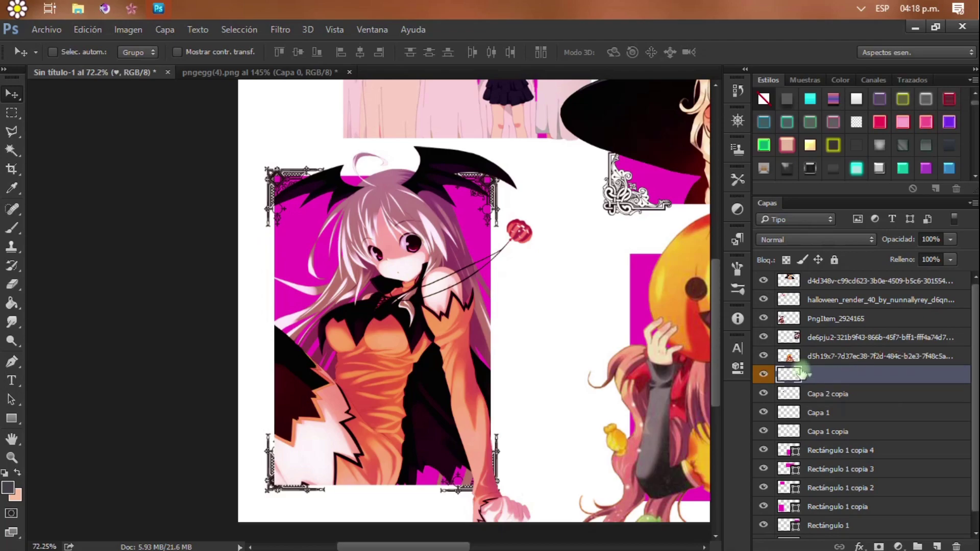
Step: Look through the ornaments in pngegg(4).png for a corner piece that suits the ghosts' magenta rectangle
scroll(633, 383, "down", 3)
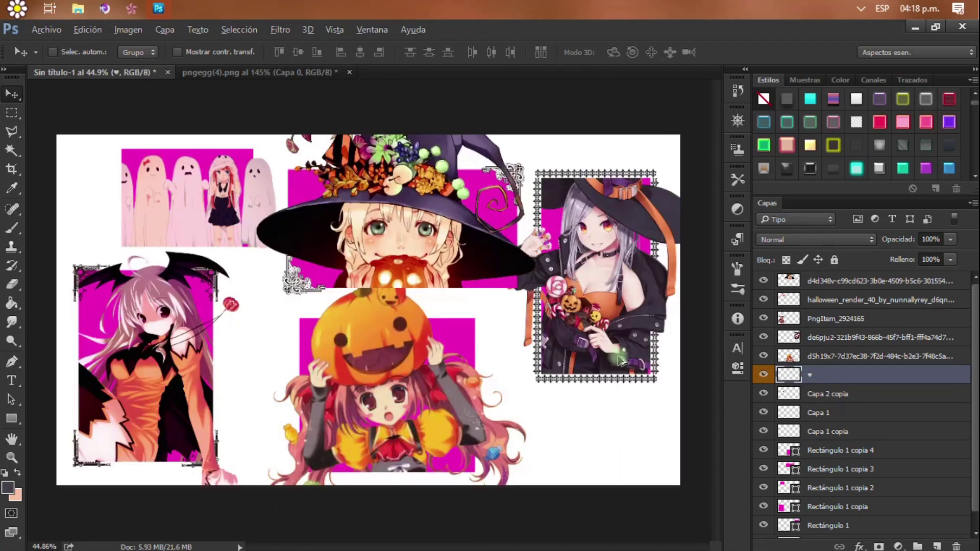
scroll(175, 239, "up", 5)
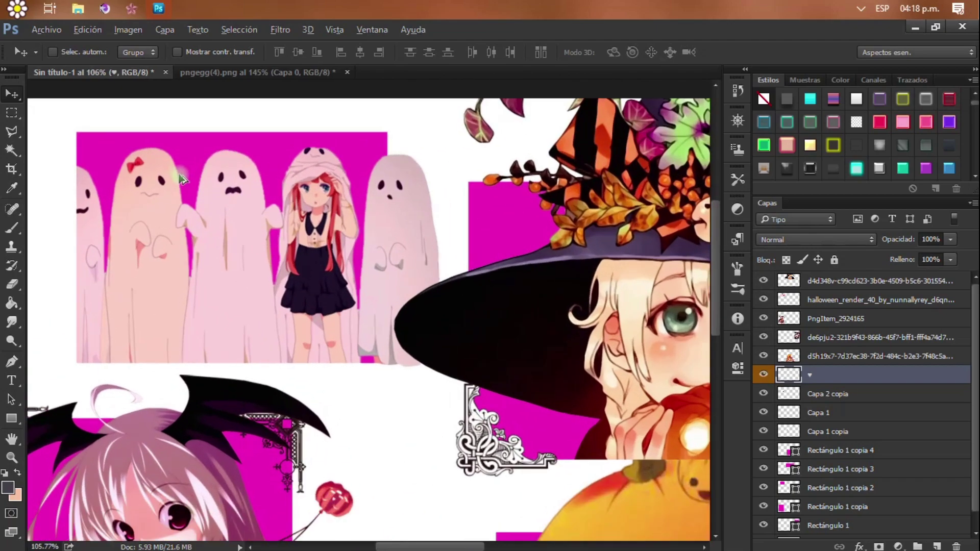
key("space")
left_click_drag(250, 185, 403, 239)
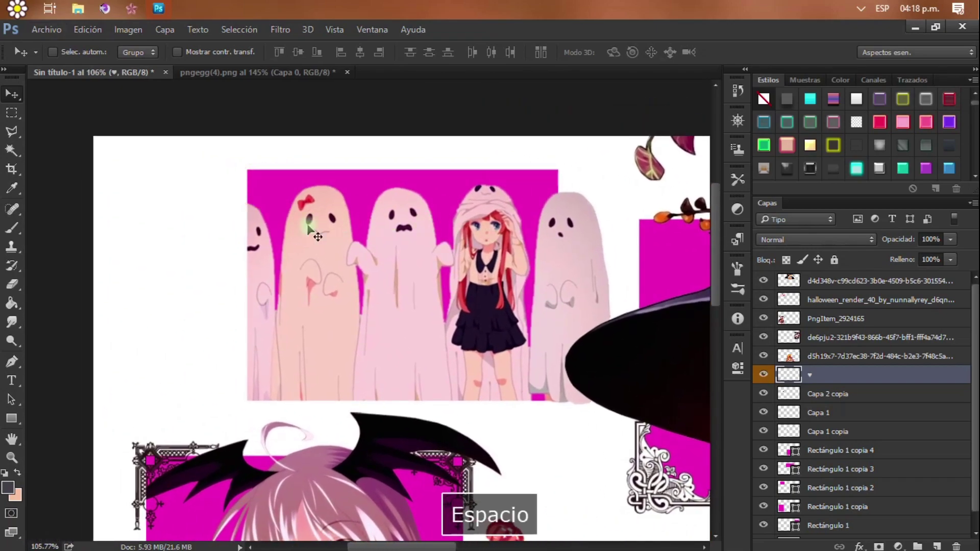
left_click(260, 72)
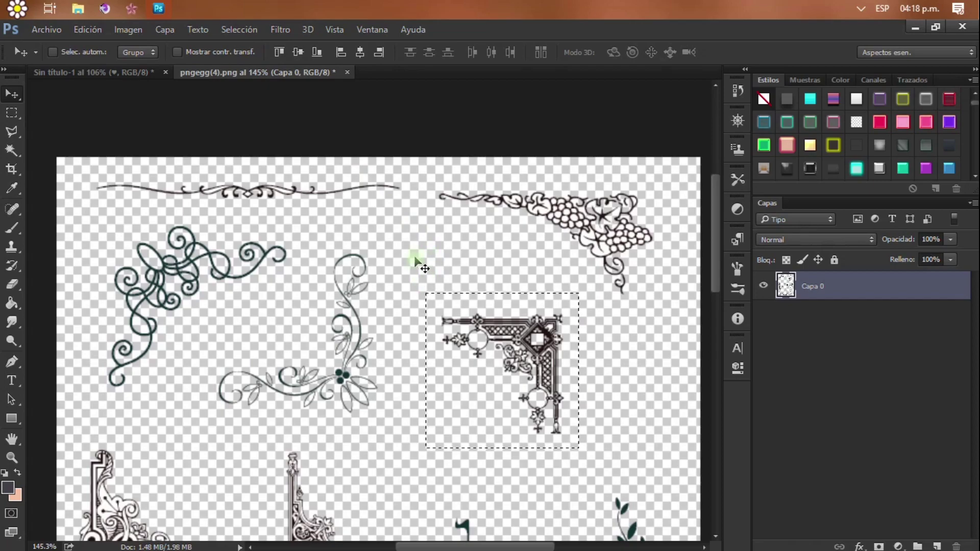
key("m")
scroll(459, 255, "down", 2)
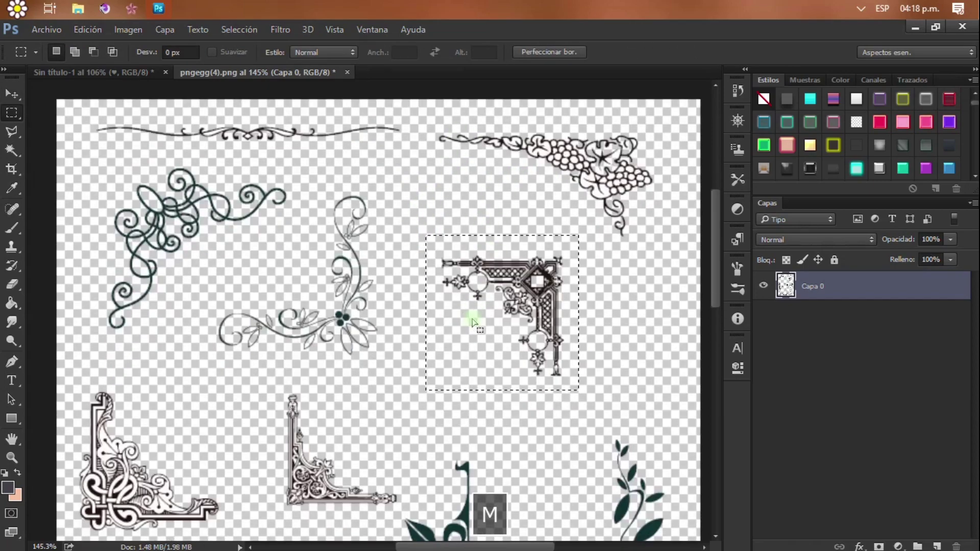
key("space")
left_click_drag(508, 354, 365, 145)
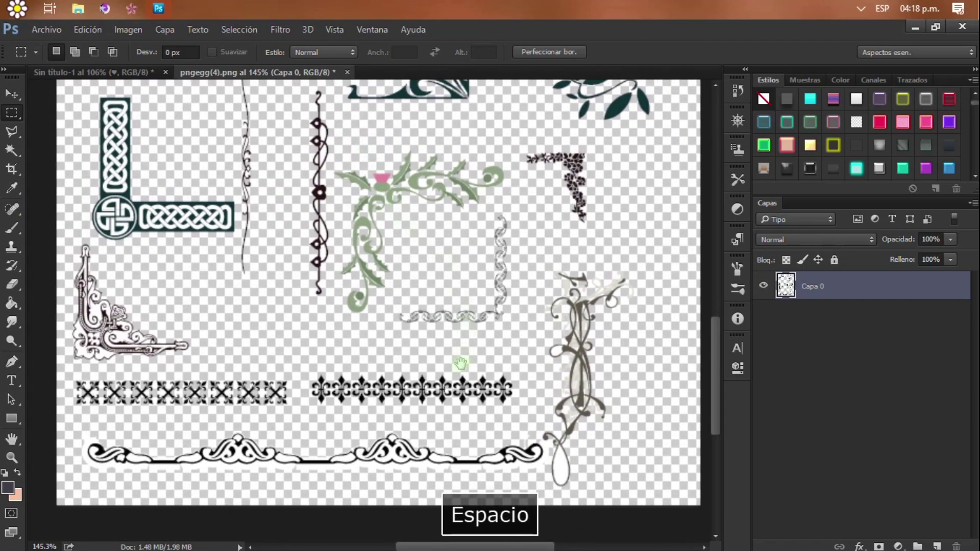
left_click_drag(288, 340, 465, 311)
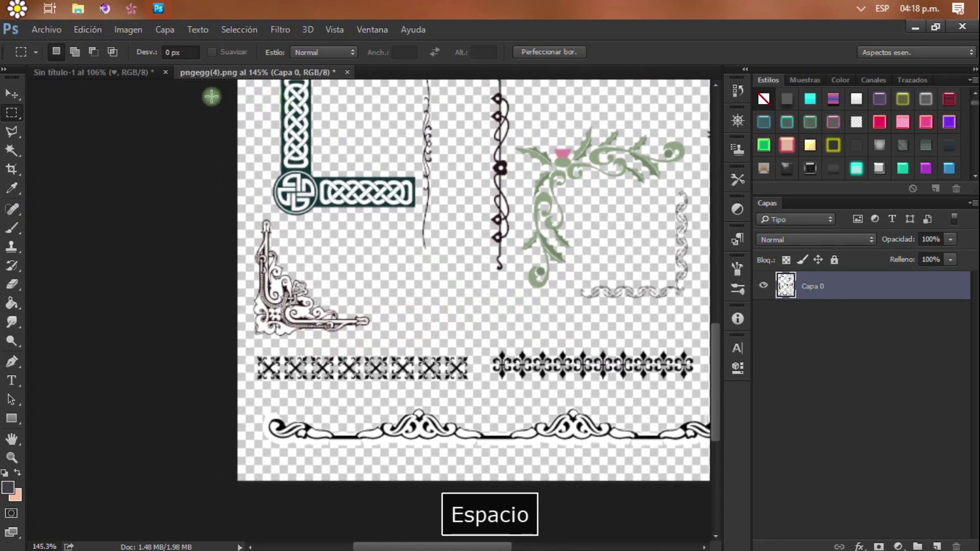
left_click(141, 77)
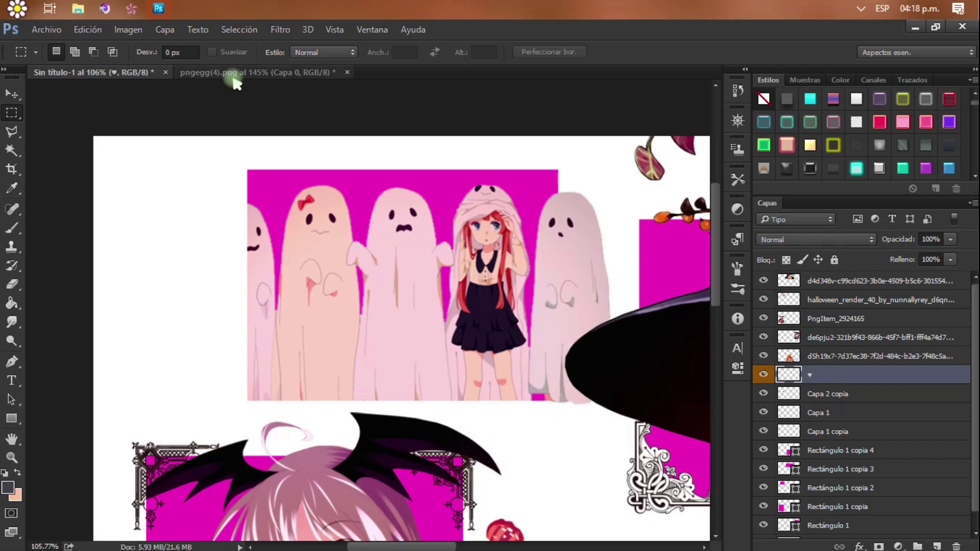
left_click(219, 72)
left_click_drag(549, 352, 352, 264)
scroll(352, 264, "up", 5)
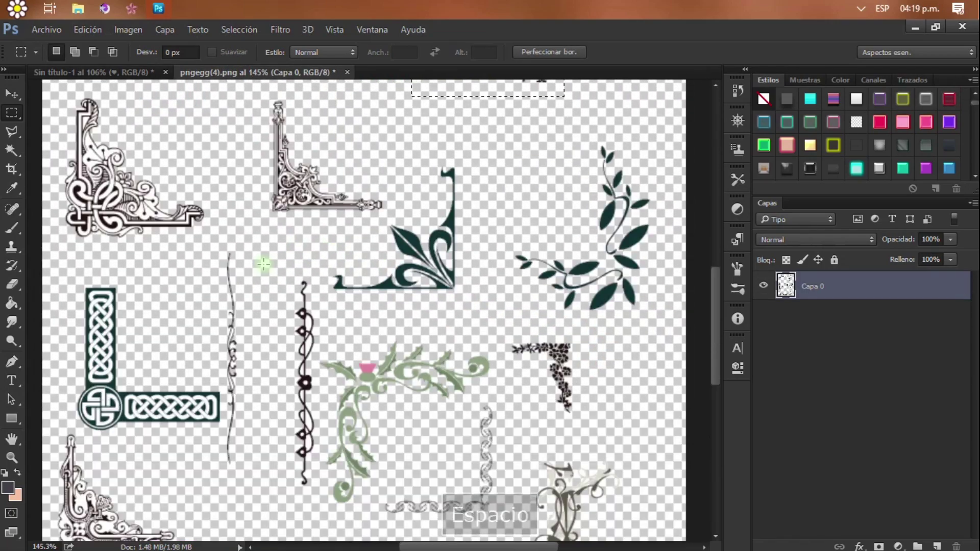
Step: Try to outline the dark green leaf corner ornament with the Polygonal Lasso in intersect mode
key("l")
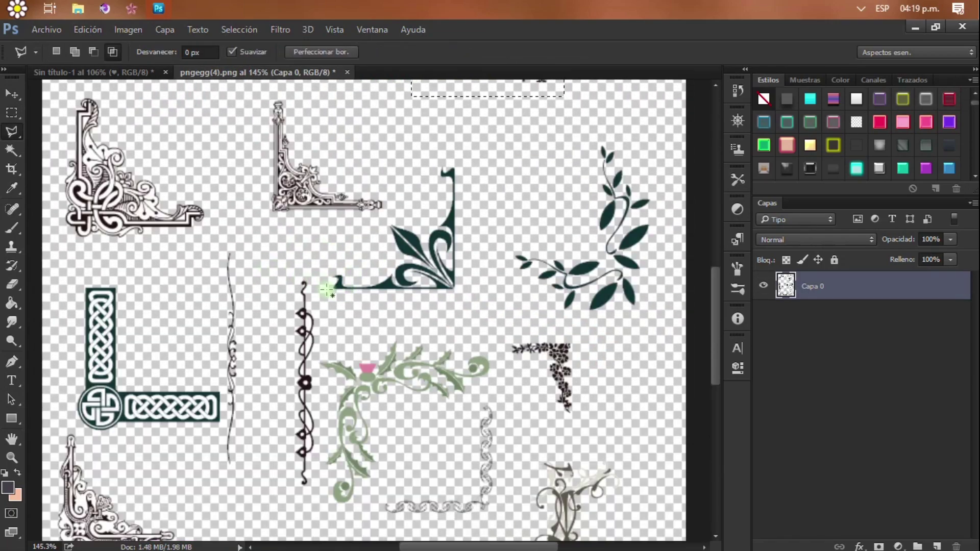
left_click(325, 284)
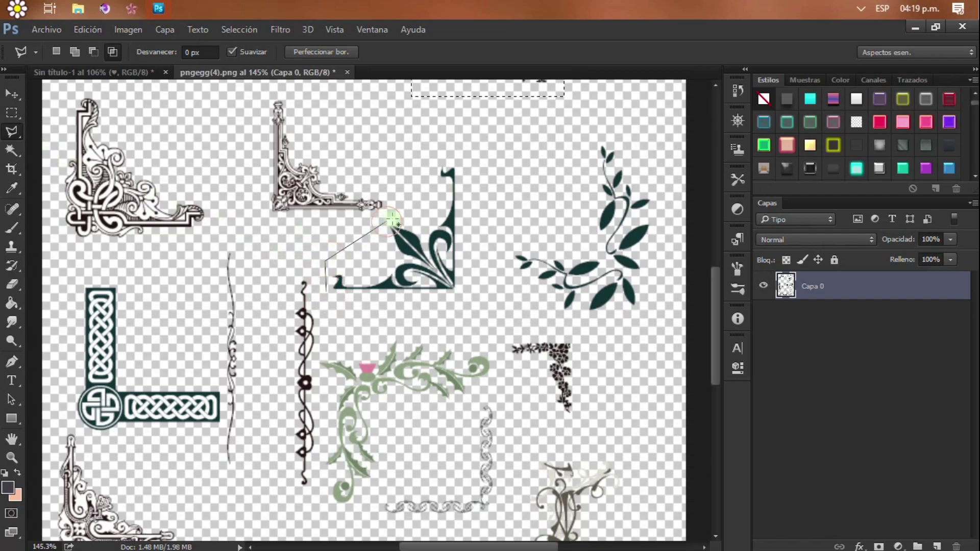
left_click(482, 260)
left_click(453, 308)
left_click(367, 310)
left_click(327, 286)
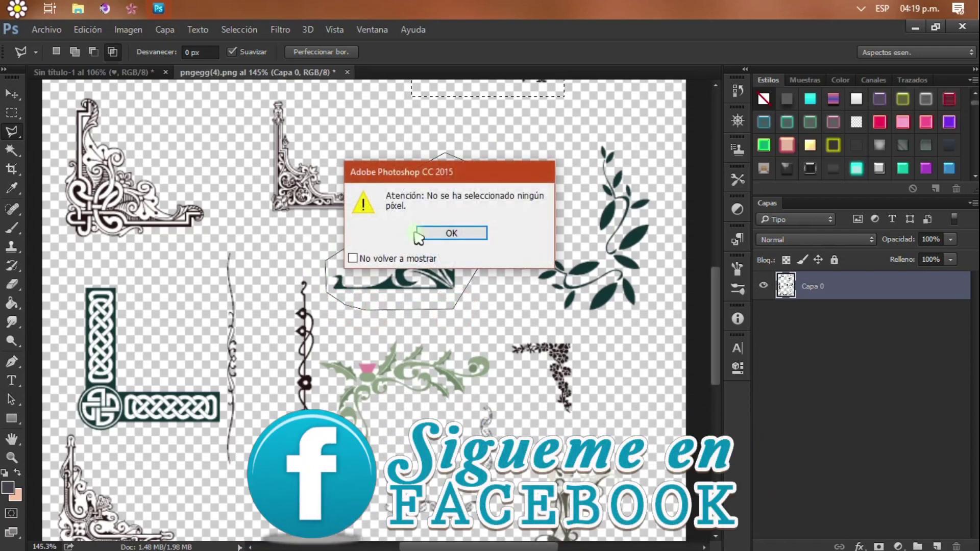
left_click(449, 234)
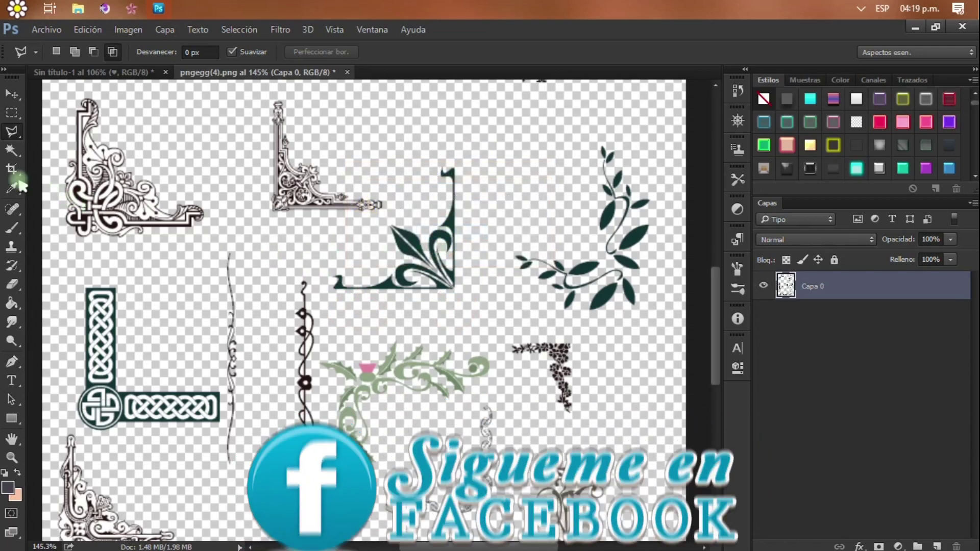
Step: Select the dark green leaf corner ornament with the Polygonal Lasso and copy it to a new layer
right_click(12, 131)
left_click(71, 143)
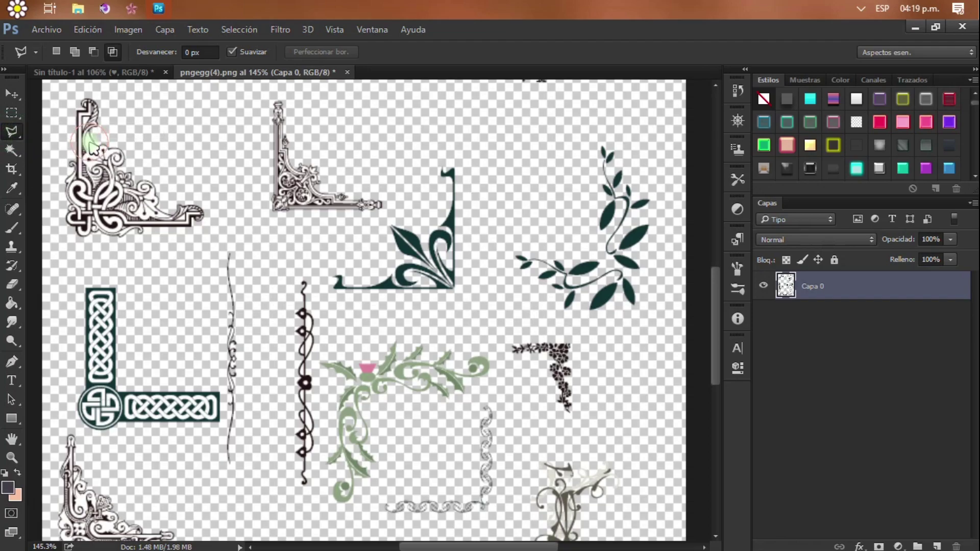
right_click(9, 134)
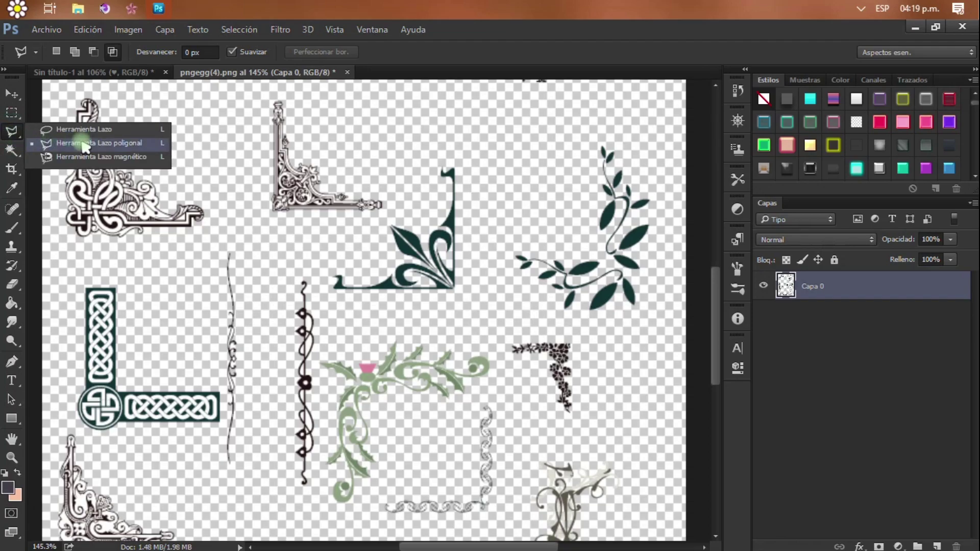
left_click(84, 145)
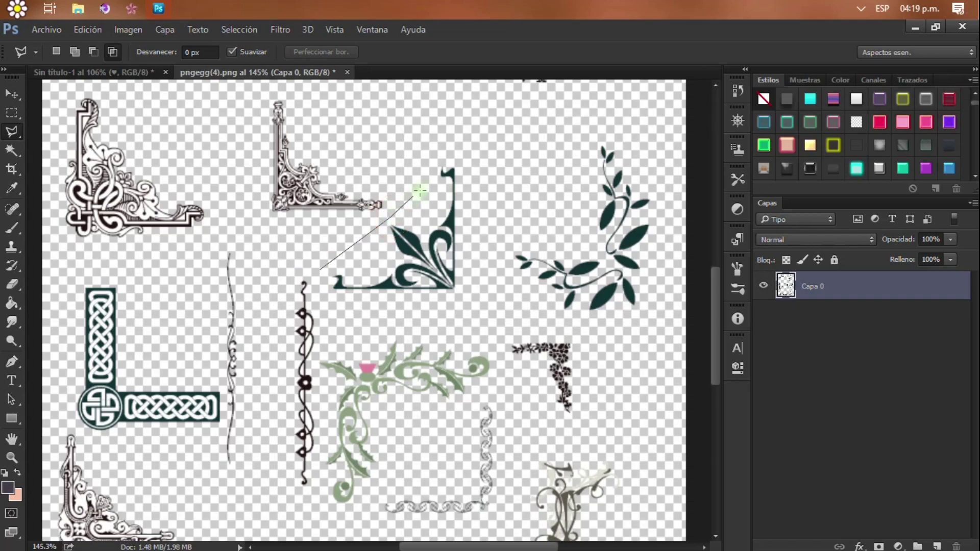
left_click(473, 302)
double_click(325, 309)
right_click(352, 250)
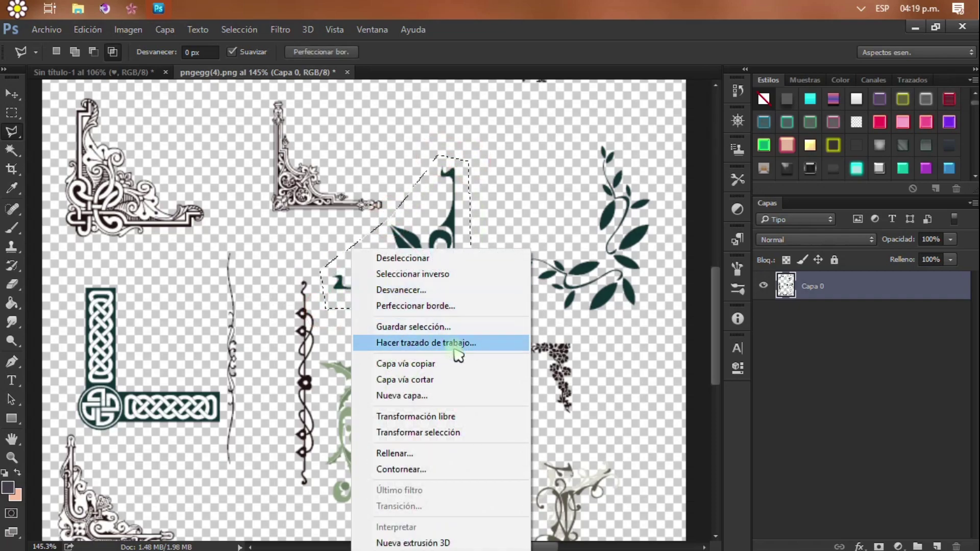
left_click(440, 368)
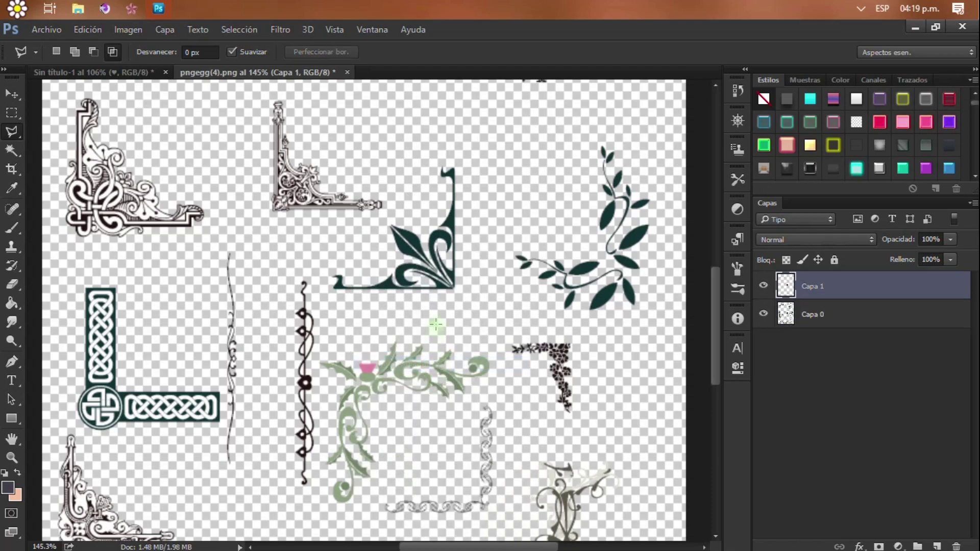
Step: Bring the copied green ornament into the Sin título-1 collage and rotate it to fit the upper-left corner of the ghosts' rectangle
key("v")
left_click_drag(411, 245, 213, 320)
key("ctrl+t")
right_click(214, 320)
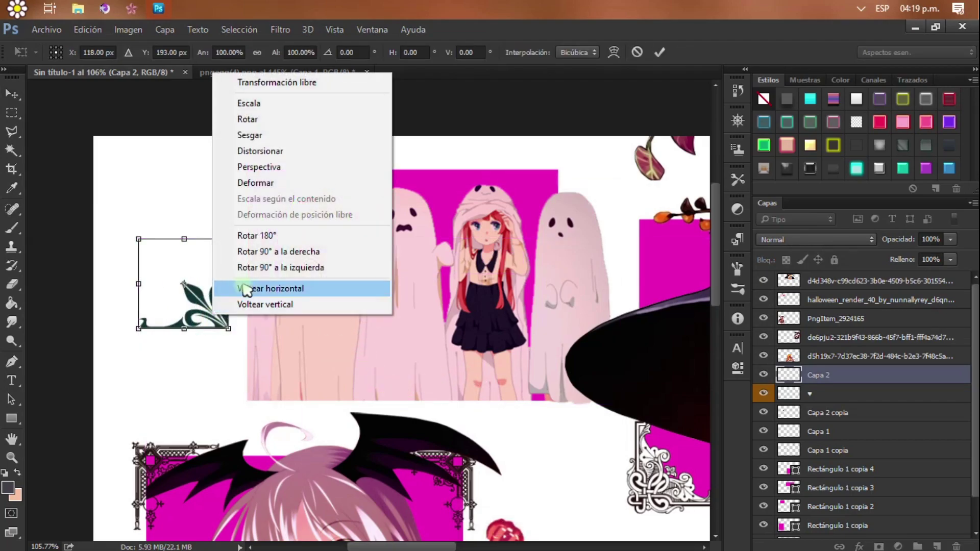
left_click(262, 266)
right_click(223, 305)
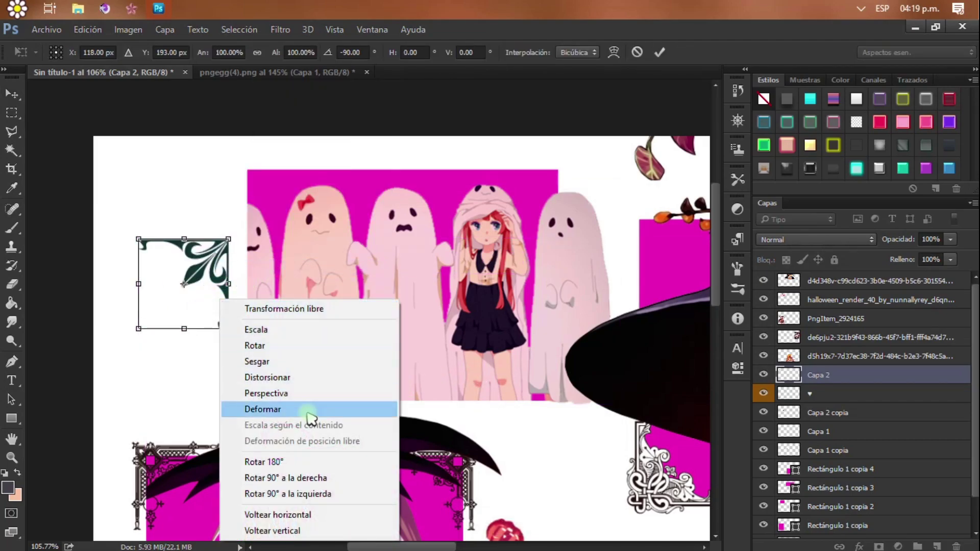
left_click(317, 477)
left_click_drag(202, 301, 309, 231)
key("Return")
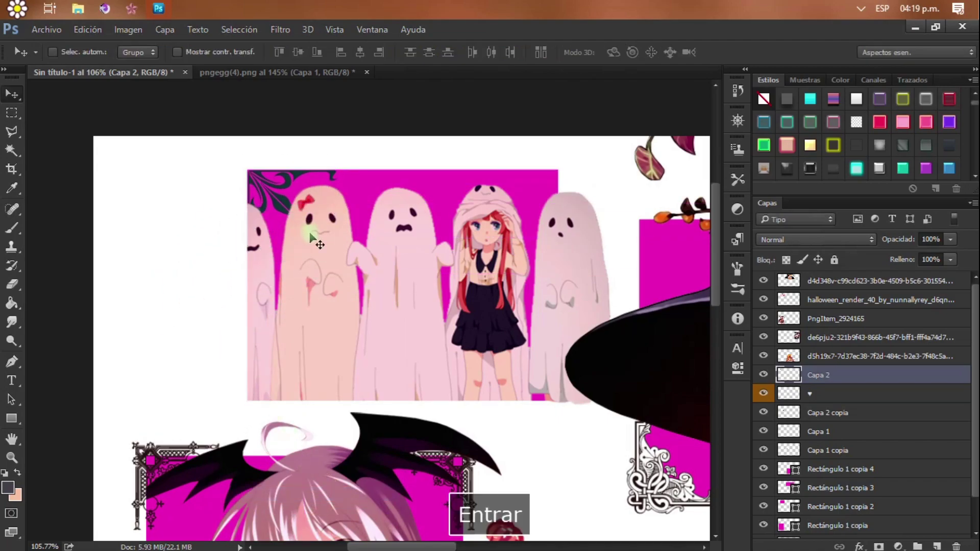
Step: Nudge the green corner ornament into the upper-left corner of the ghosts' rectangle and give layer Capa 2 an orange colour label
key("v")
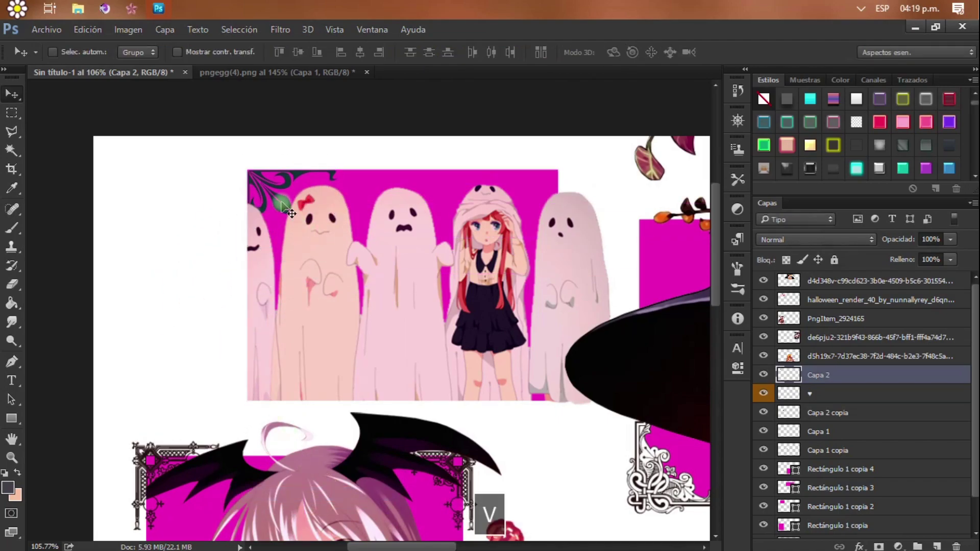
key("Left")
key("Down")
key("Left")
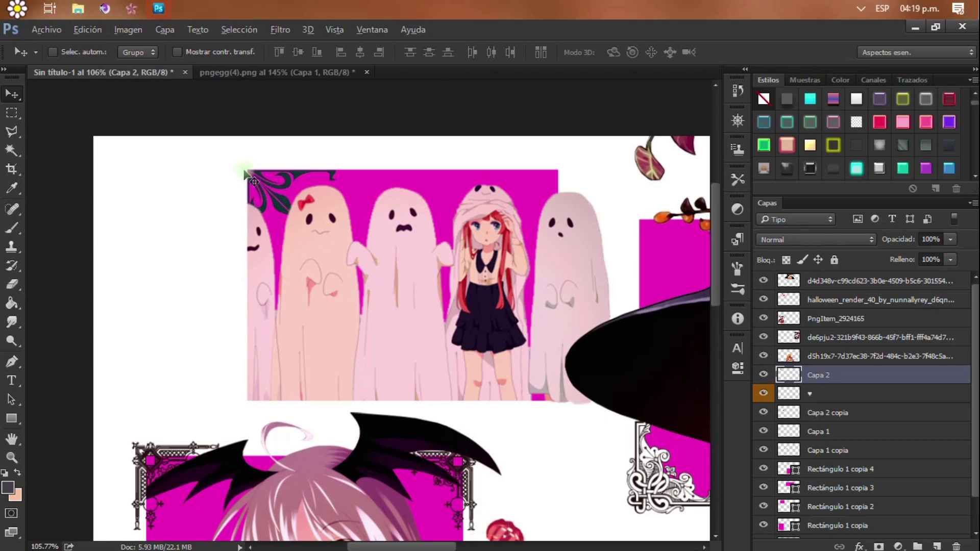
scroll(301, 224, "up", 4)
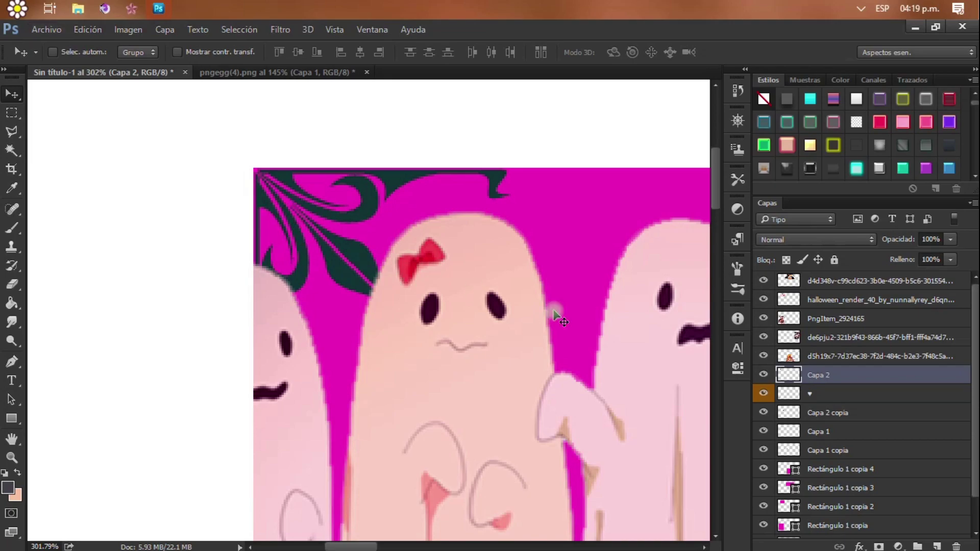
right_click(841, 376)
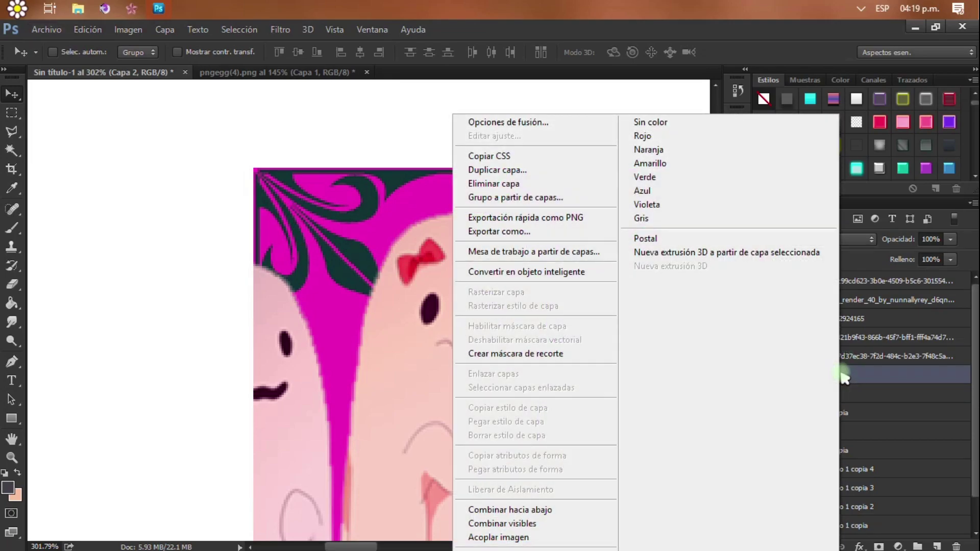
left_click(669, 153)
scroll(391, 372, "down", 5)
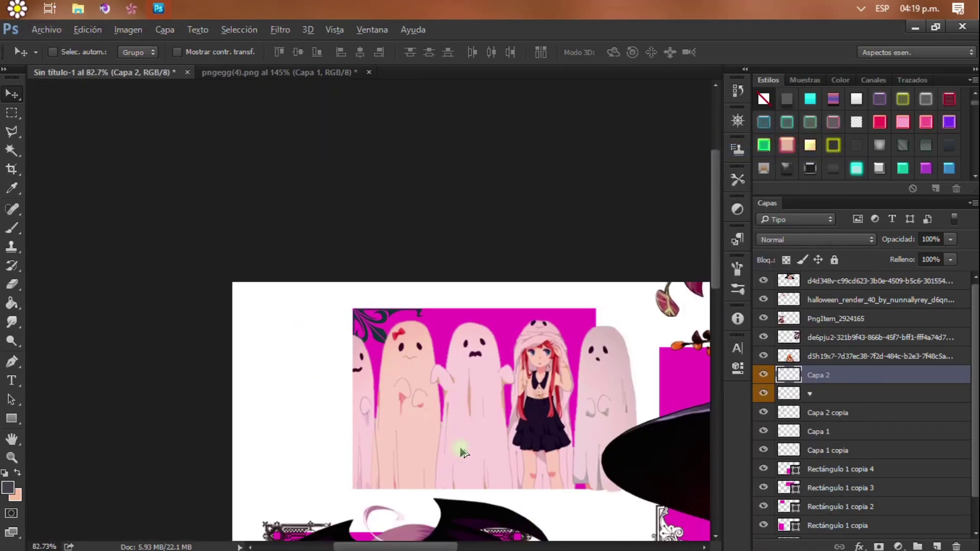
Step: Outline the grey chain corner ornament in pngegg(4).png with the Polygonal Lasso
left_click_drag(529, 404, 391, 287)
left_click_drag(664, 476, 296, 184)
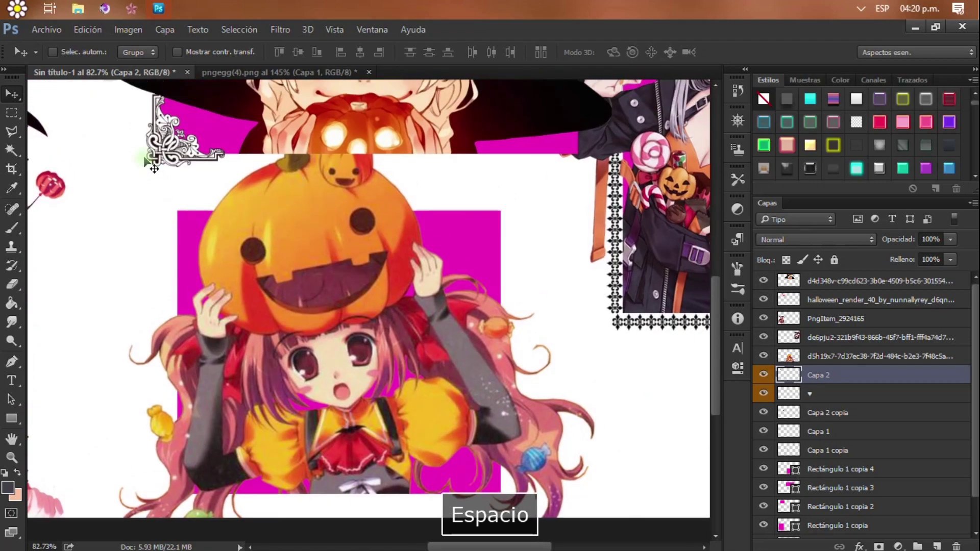
left_click(240, 74)
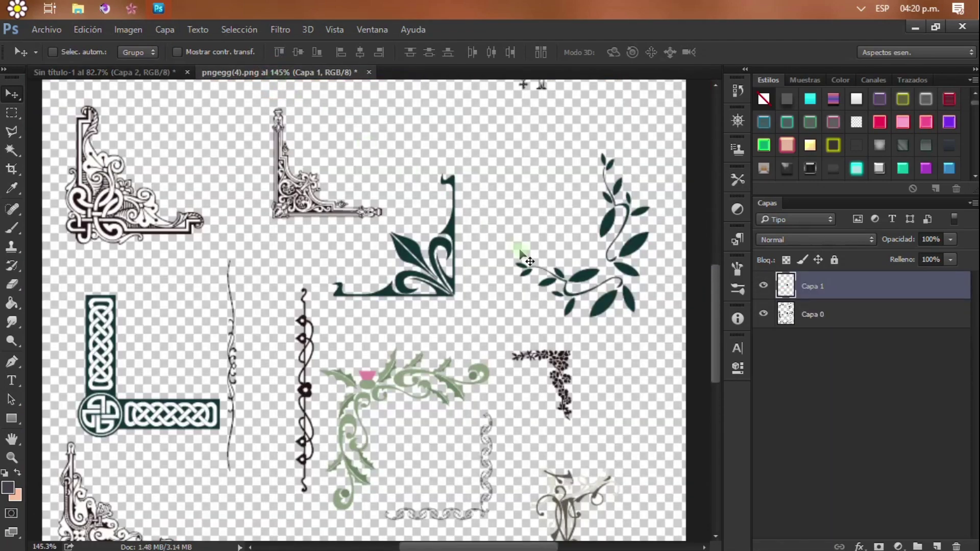
scroll(561, 325, "down", 3)
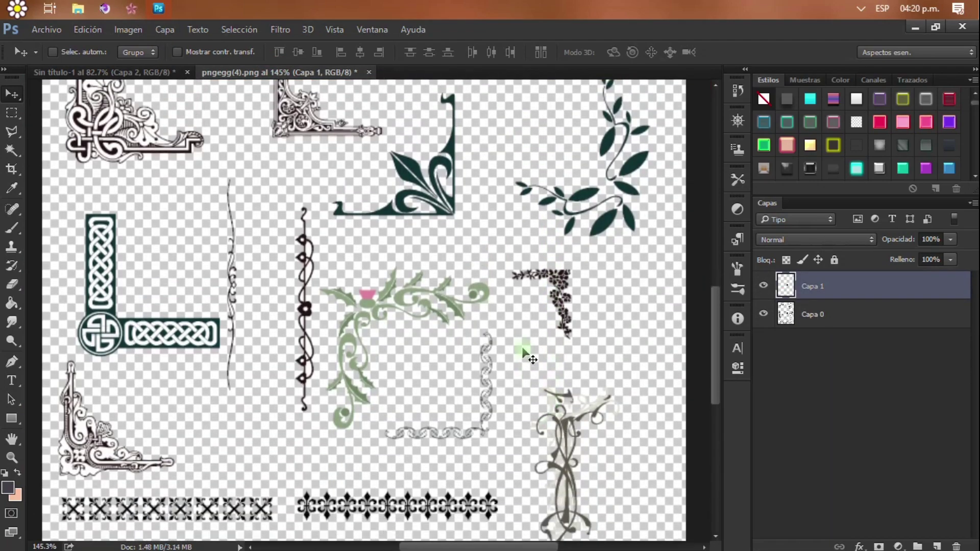
key("l")
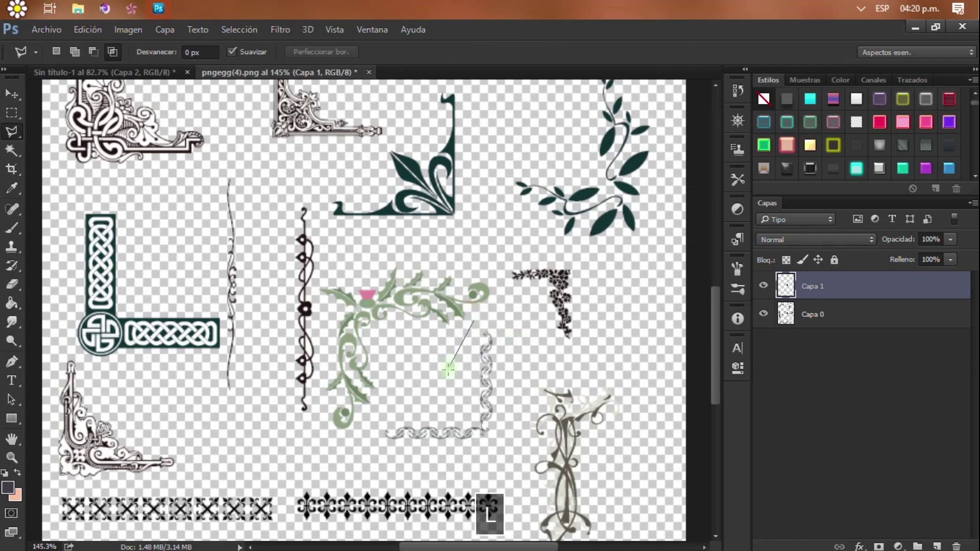
left_click(448, 368)
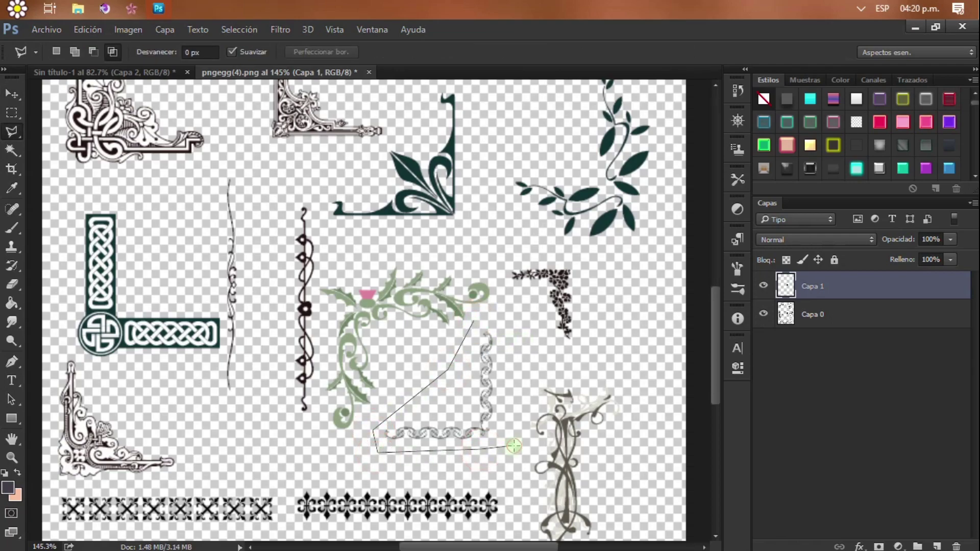
left_click(503, 325)
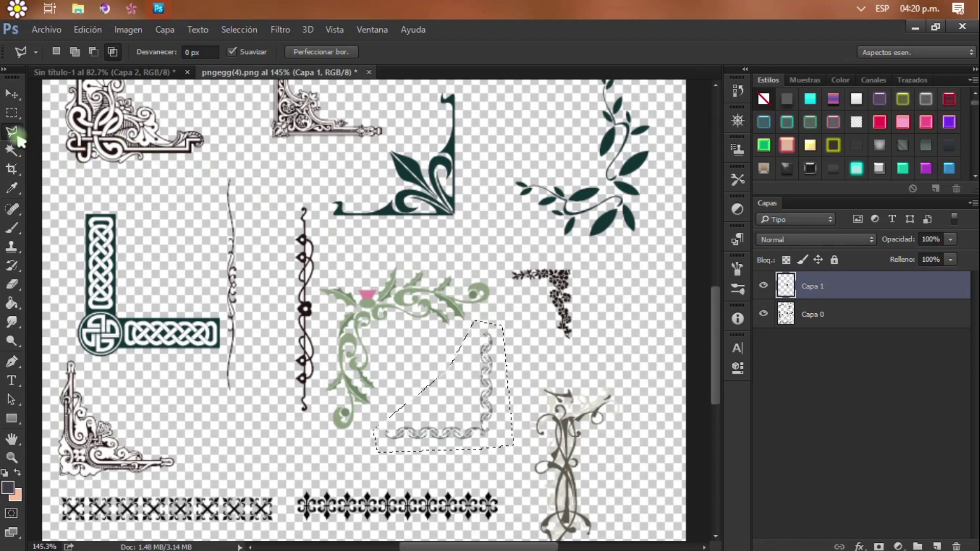
Step: Try to copy the selected chain corner to a new layer from Capa 1
right_click(450, 365)
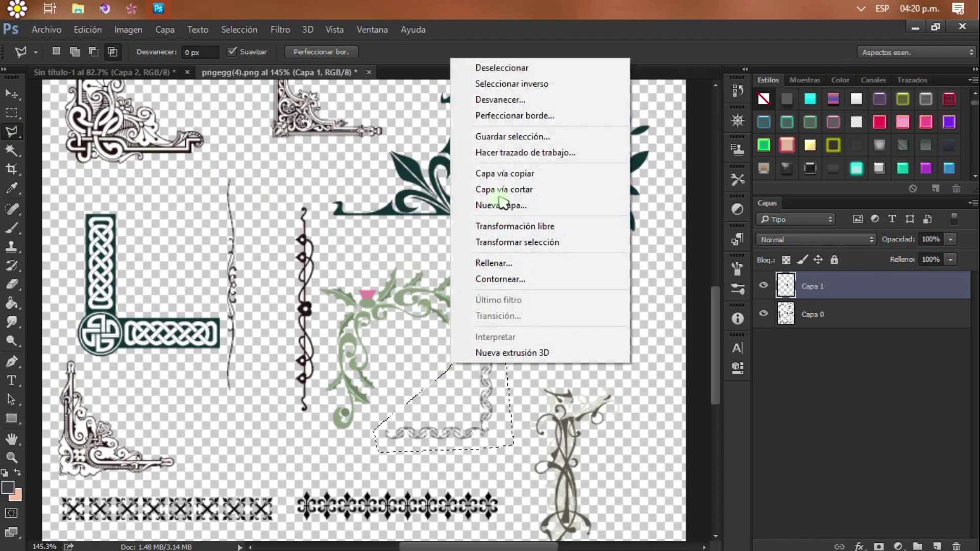
left_click(524, 178)
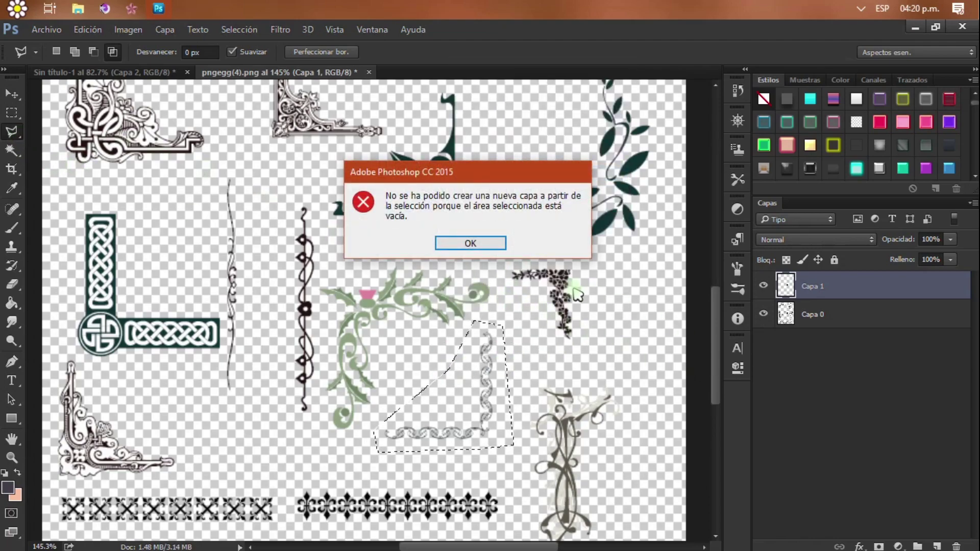
left_click(496, 245)
Step: Cut the selected chain corner from layer Capa 0 to a new layer
left_click(781, 317)
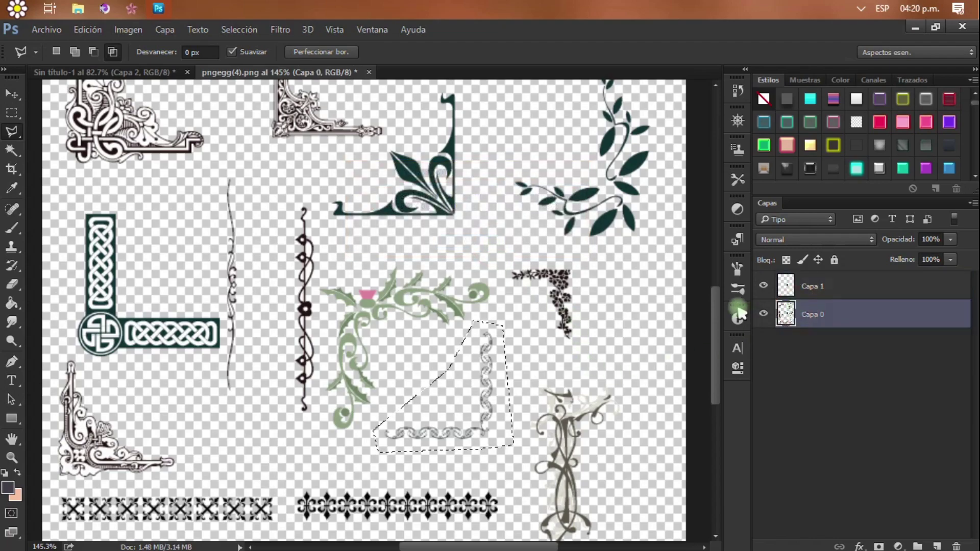
right_click(494, 389)
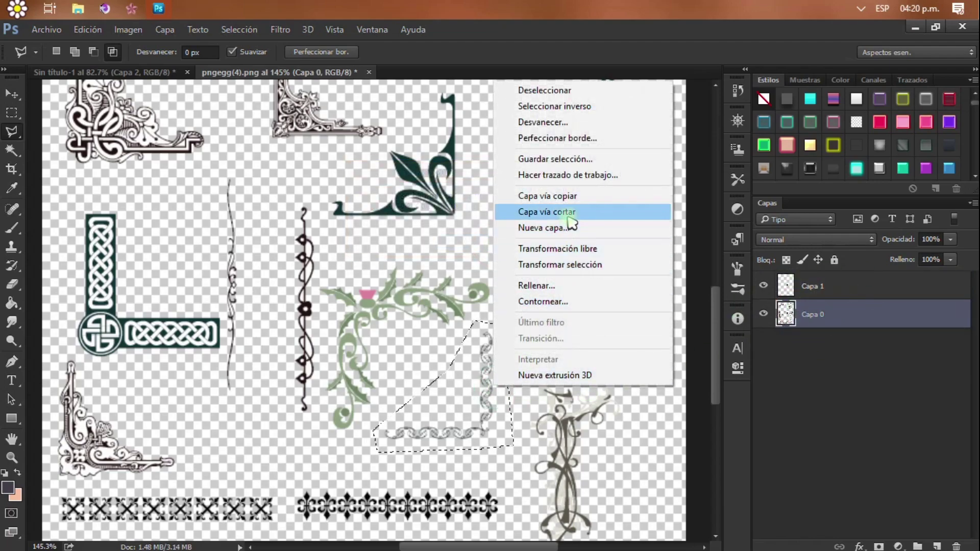
left_click(561, 214)
Step: Bring the chain corner into the Sin título-1 collage and rotate it 90° clockwise twice
key("v")
left_click_drag(466, 420, 529, 256)
key("ctrl+t")
right_click(520, 235)
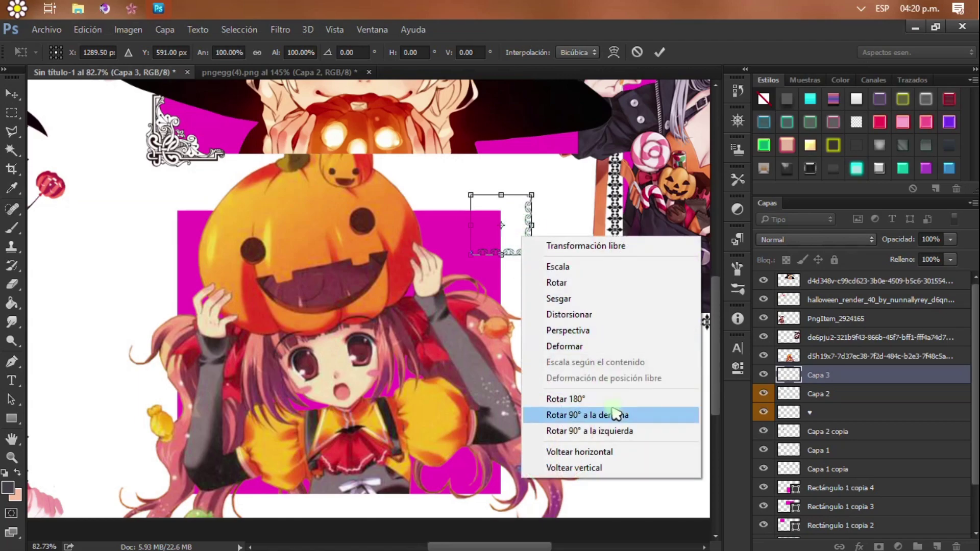
left_click(590, 409)
right_click(540, 254)
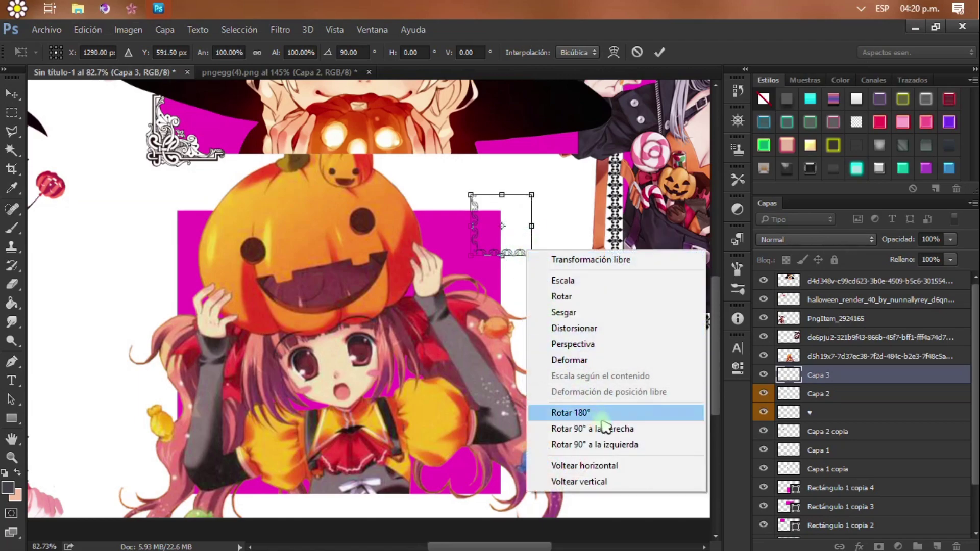
left_click(586, 424)
Step: Move the chain ornament to the upper-left corner of the pumpkin girl's magenta rectangle and apply the transformation
right_click(519, 239)
left_click(518, 228)
left_click_drag(517, 228, 211, 228)
scroll(211, 227, "up", 5)
scroll(210, 229, "up", 3)
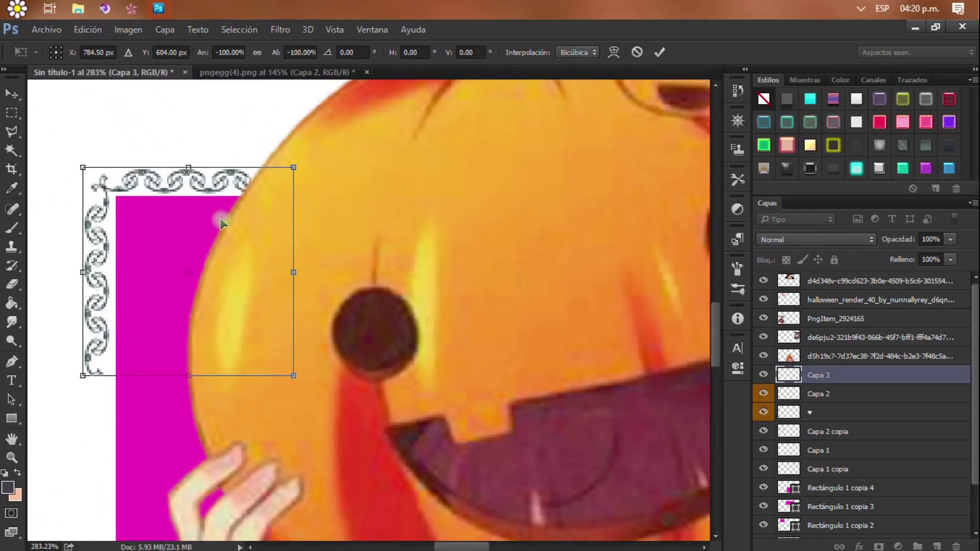
key("Return")
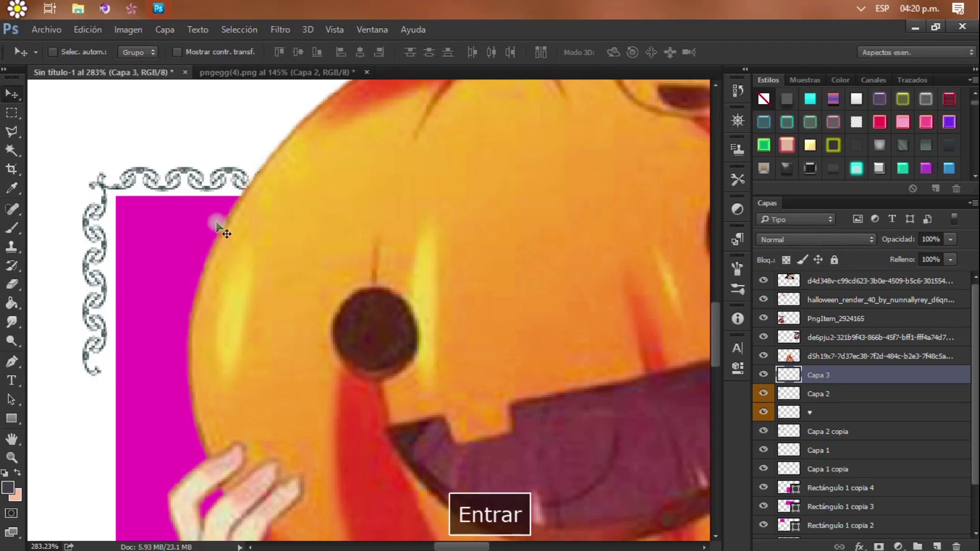
Step: Nudge the chain ornament in small steps until it sits evenly around the rectangle's upper-left corner
key("v")
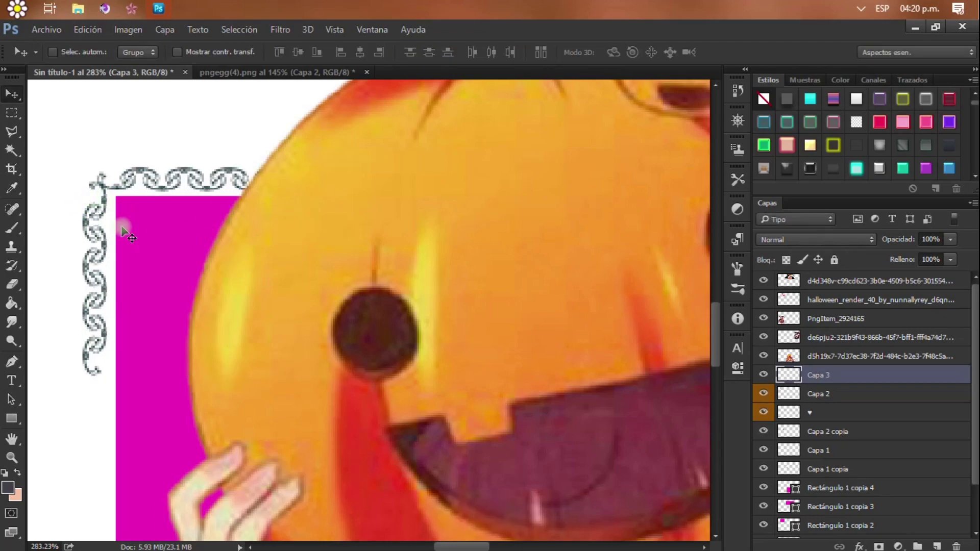
key("v")
key("Right")
key("Right")
key("Left")
key("Down")
key("Up")
key("Up")
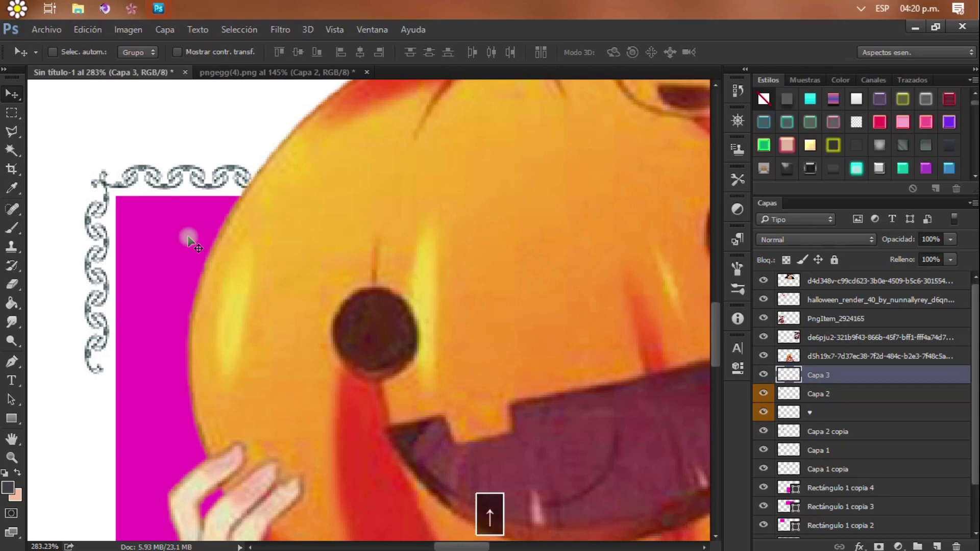
key("Down")
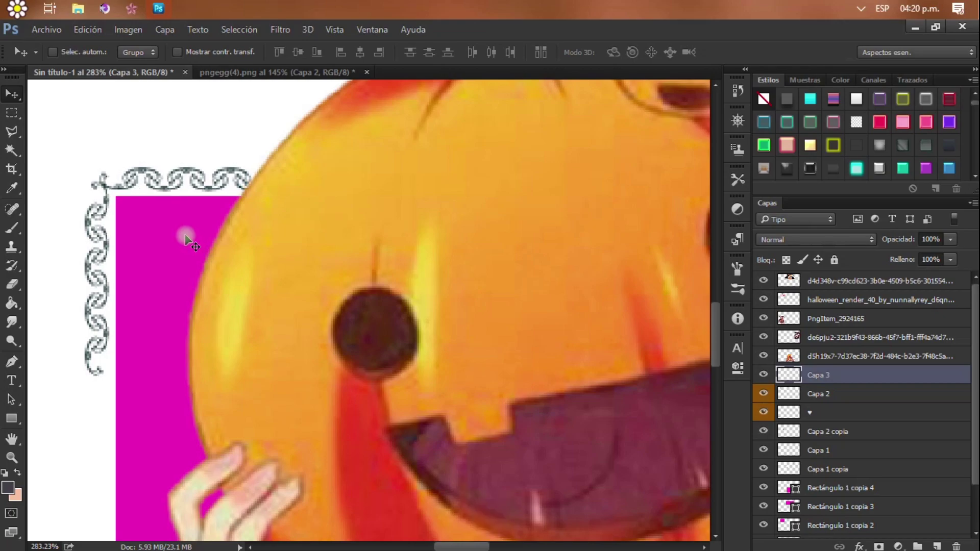
Step: Duplicate the chain corner, rotate the copy 90° clockwise and place it at the upper-right corner of the pumpkin girl's rectangle
scroll(185, 239, "down", 5)
key("v")
left_click_drag(185, 239, 556, 229)
key("ctrl+t")
right_click(556, 239)
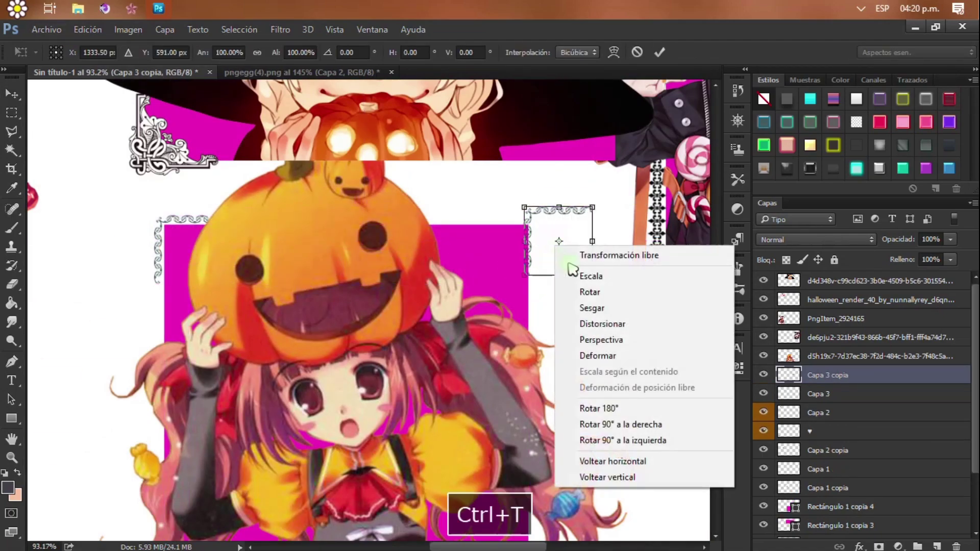
left_click(647, 425)
left_click_drag(568, 261, 520, 269)
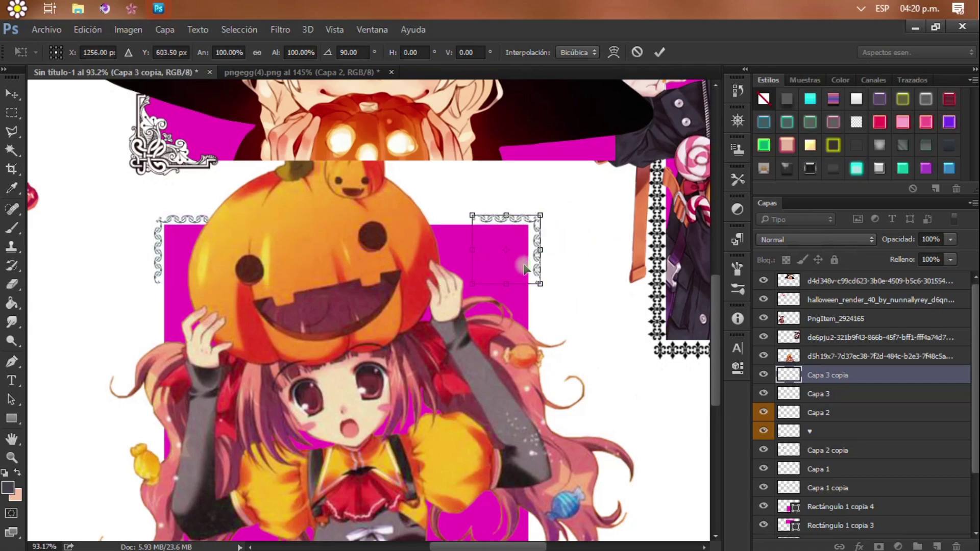
key("Return")
Step: Nudge the copied chain corner closer to the rectangle's upper-right corner so it lines up with the first one
scroll(536, 259, "up", 5)
key("Left")
key("Left")
key("Left")
key("Left")
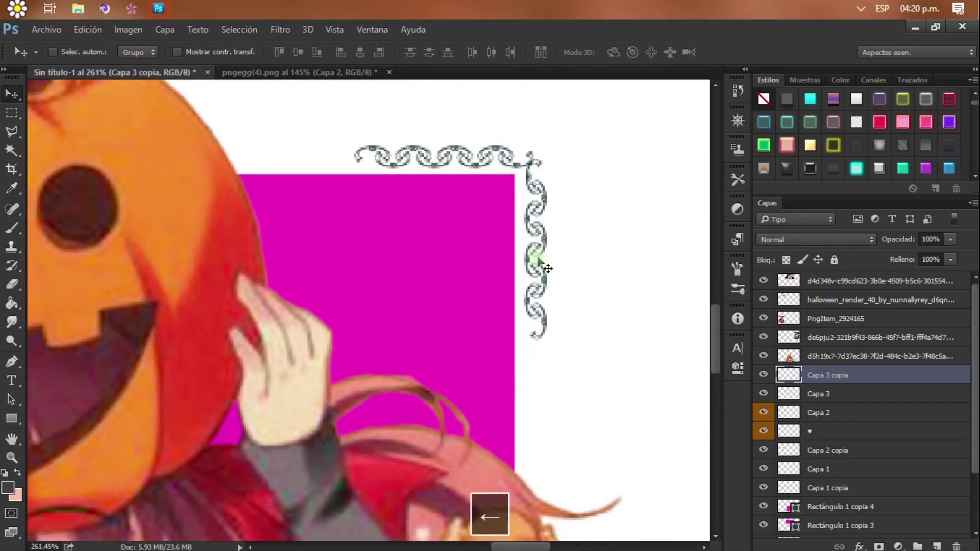
key("Up")
key("Up")
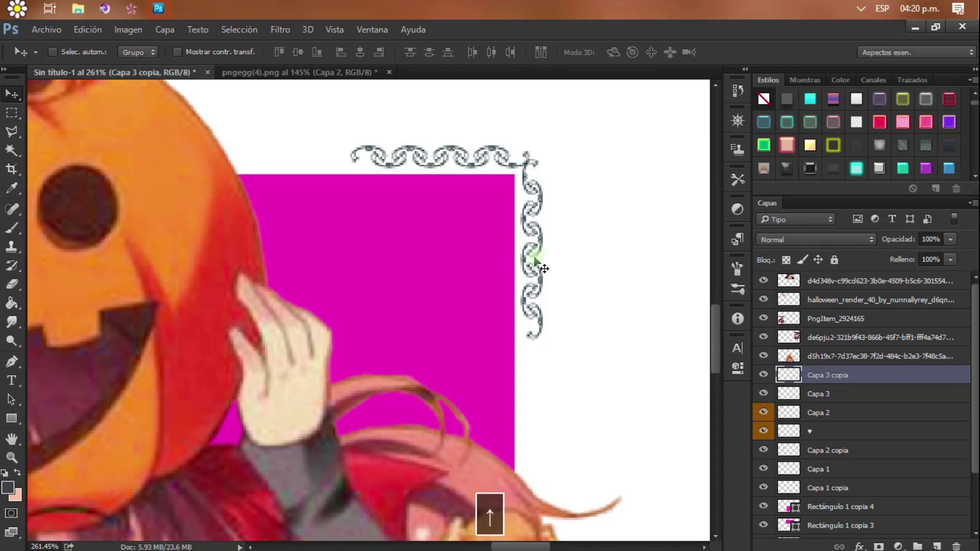
scroll(496, 255, "down", 5)
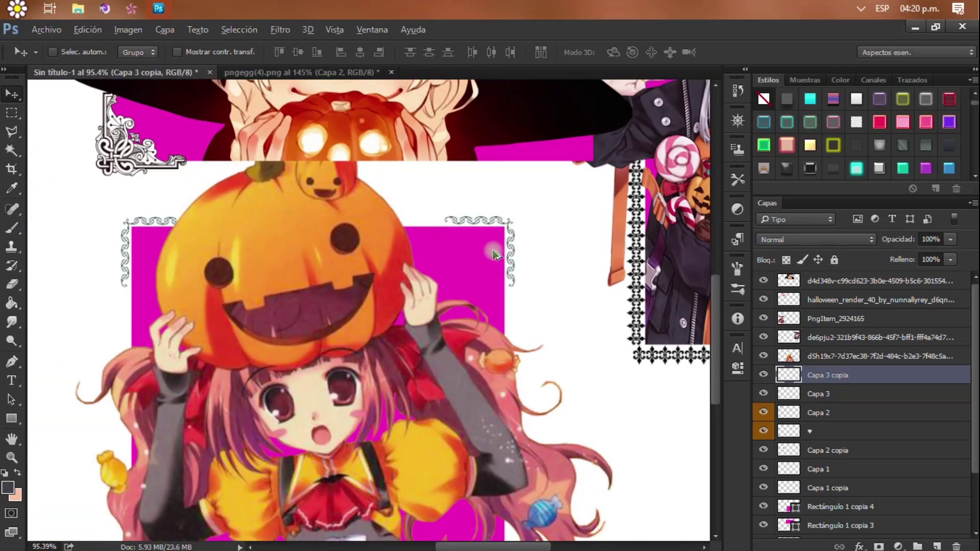
scroll(496, 255, "up", 5)
key("Left")
key("Down")
scroll(461, 249, "down", 5)
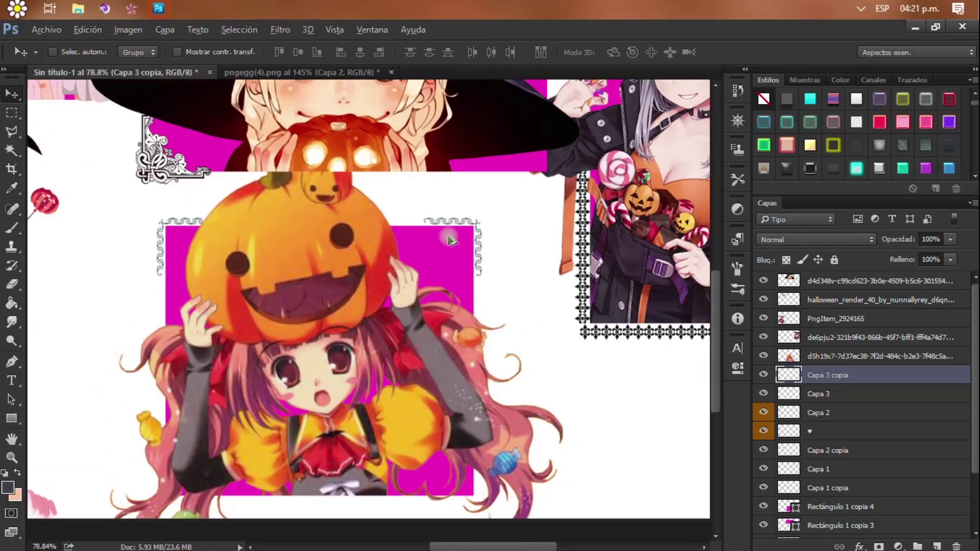
Step: Merge the layers Capa 3 and Capa 3 copia and duplicate the merged layer
scroll(450, 241, "down", 3)
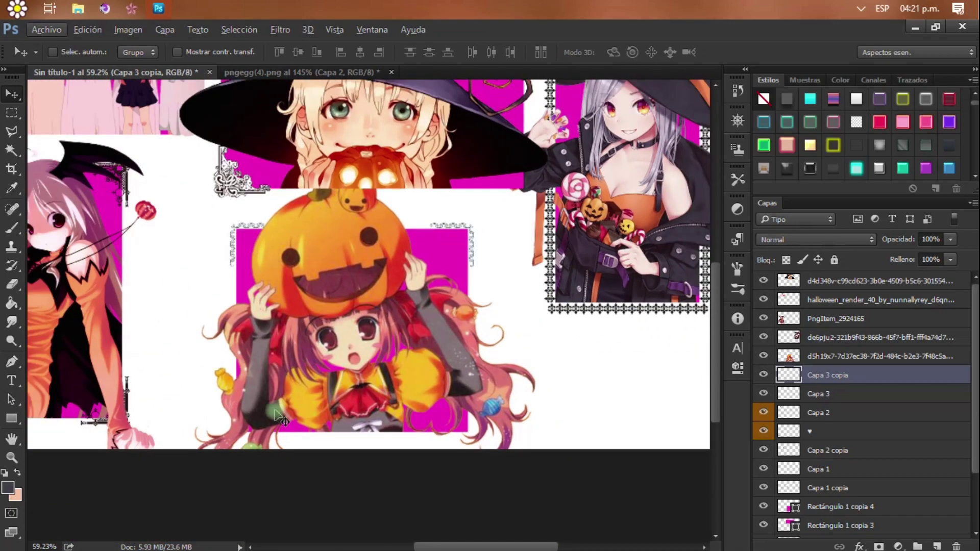
left_click(803, 394, "shift")
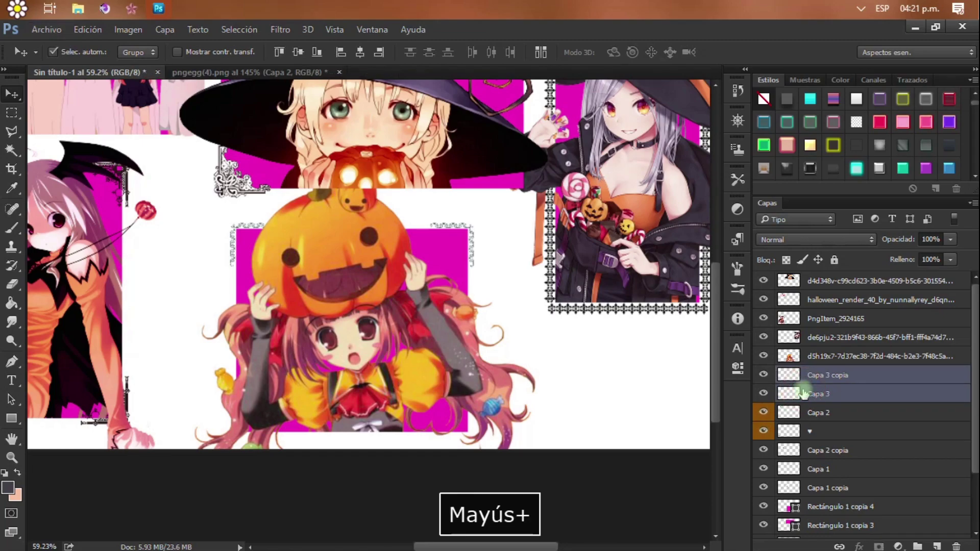
key("ctrl+e")
key("ctrl+j")
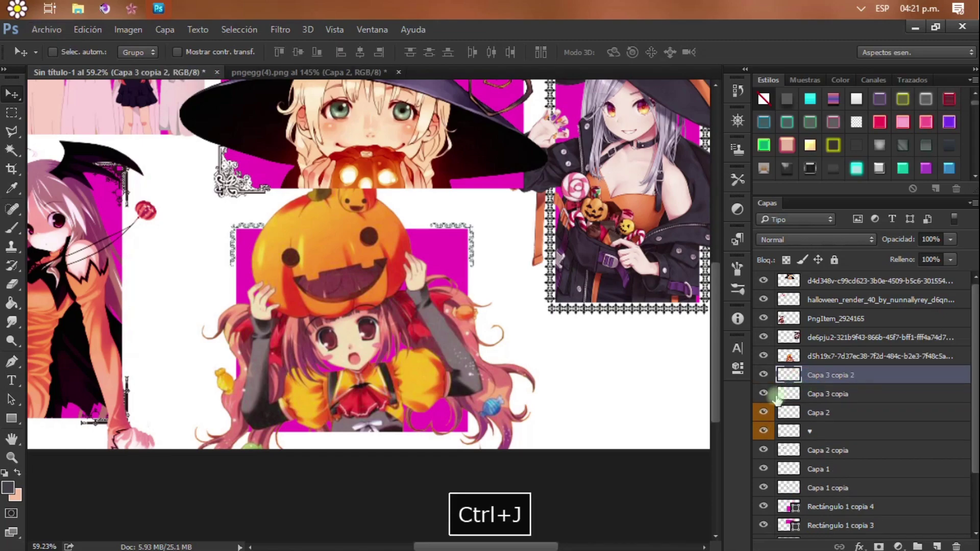
Step: Flip the duplicated pair of chain corners vertically and align it with the lower corners of the pumpkin girl's rectangle
key("ctrl+t")
right_click(440, 269)
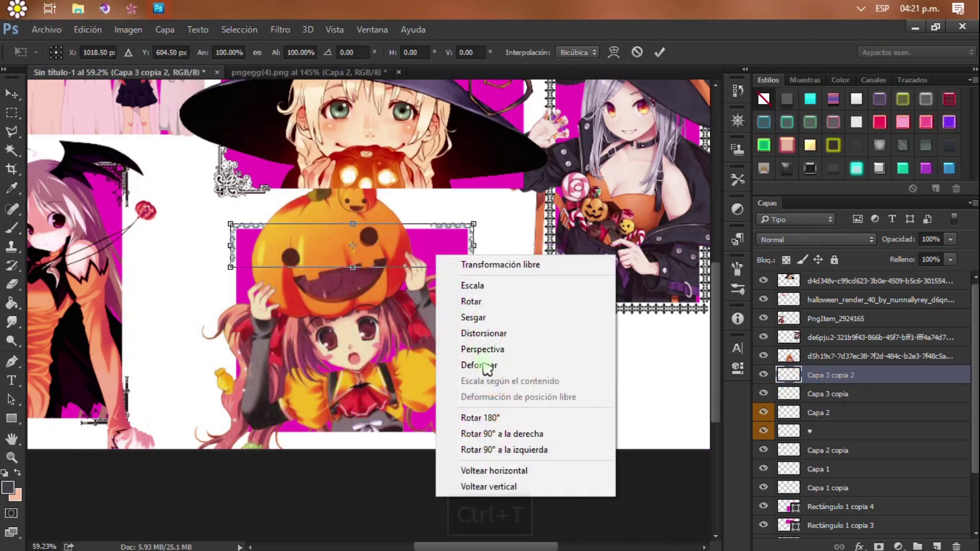
left_click(516, 485)
left_click_drag(444, 282, 444, 421)
key("Return")
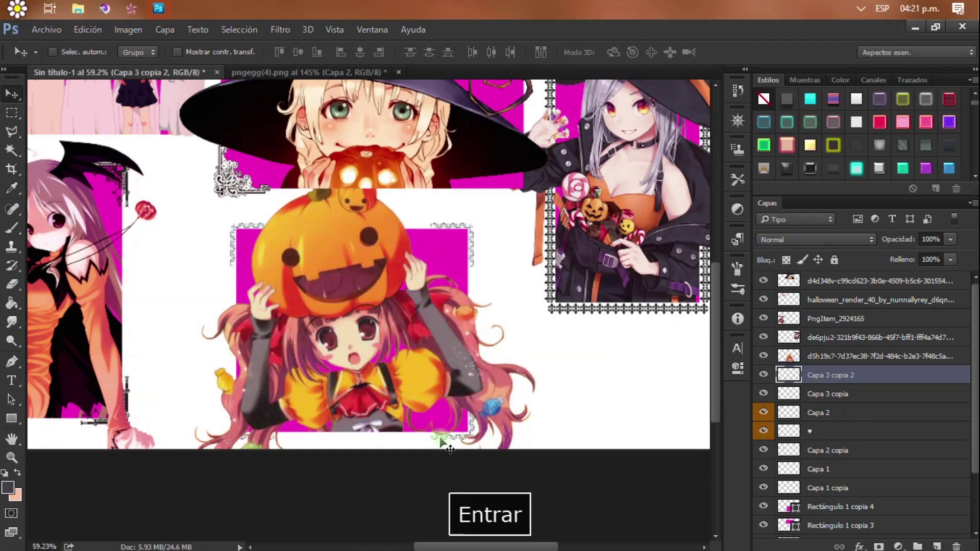
scroll(440, 439, "up", 5)
key("Up")
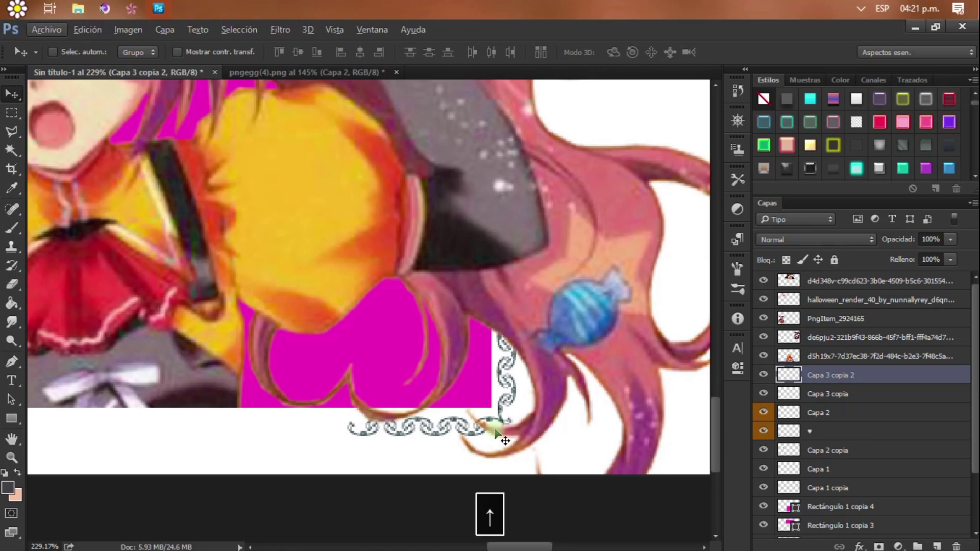
scroll(506, 439, "down", 4)
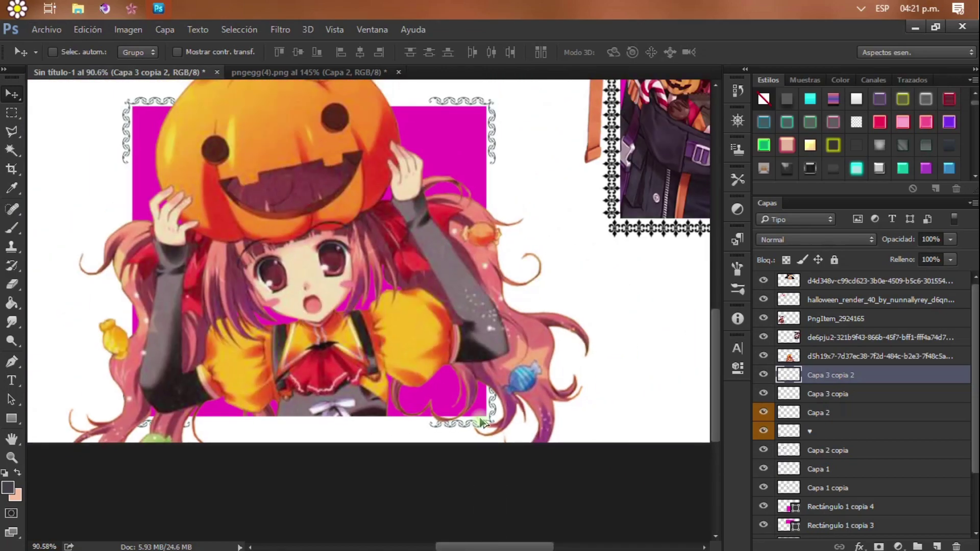
Step: Hide the pumpkin girl's layer to check how the four chain corners align with the rectangle, and show it again
left_click(760, 357)
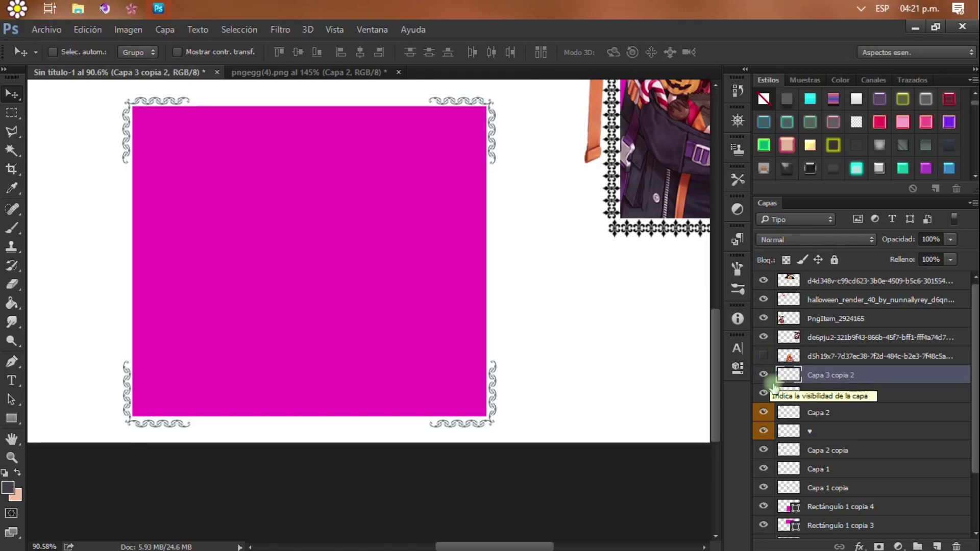
key("Left")
key("Right")
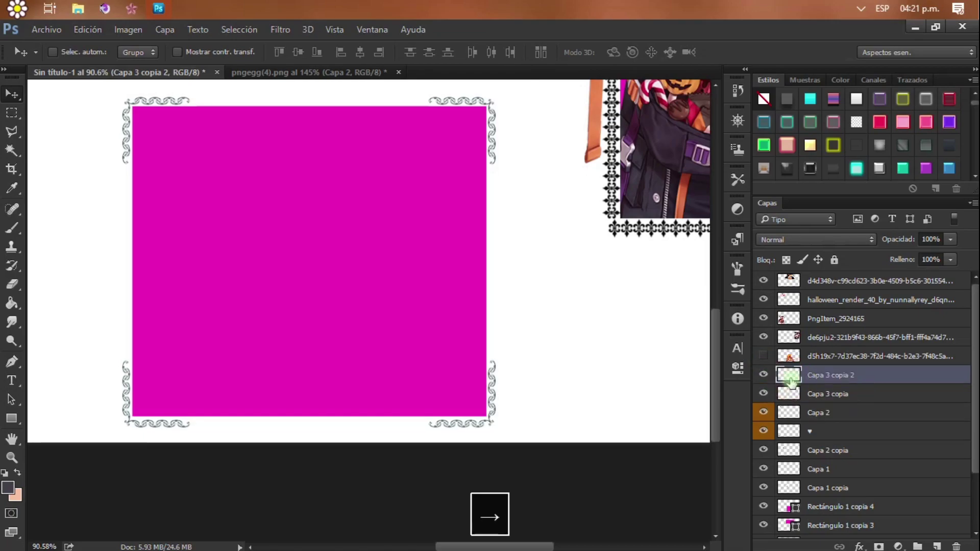
left_click(763, 356)
scroll(496, 327, "down", 4)
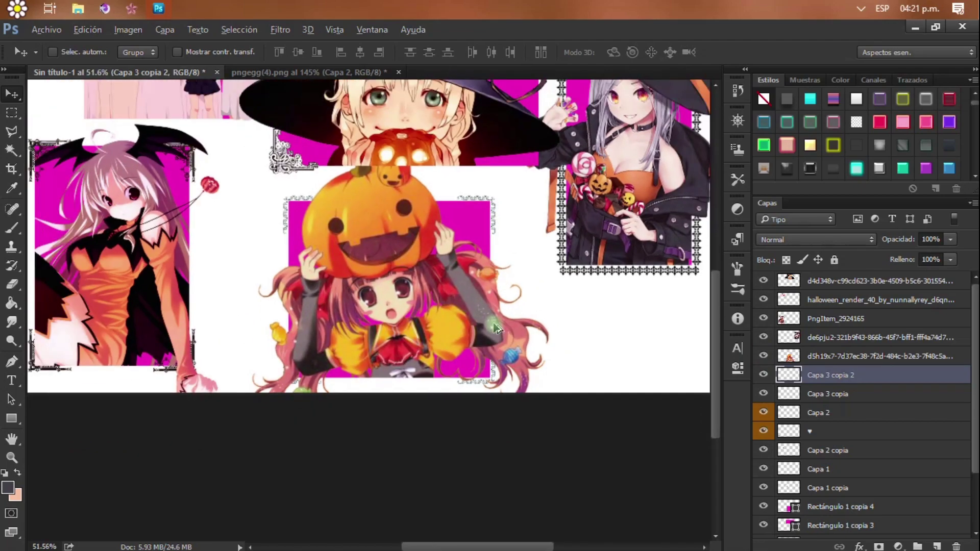
scroll(496, 327, "up", 1)
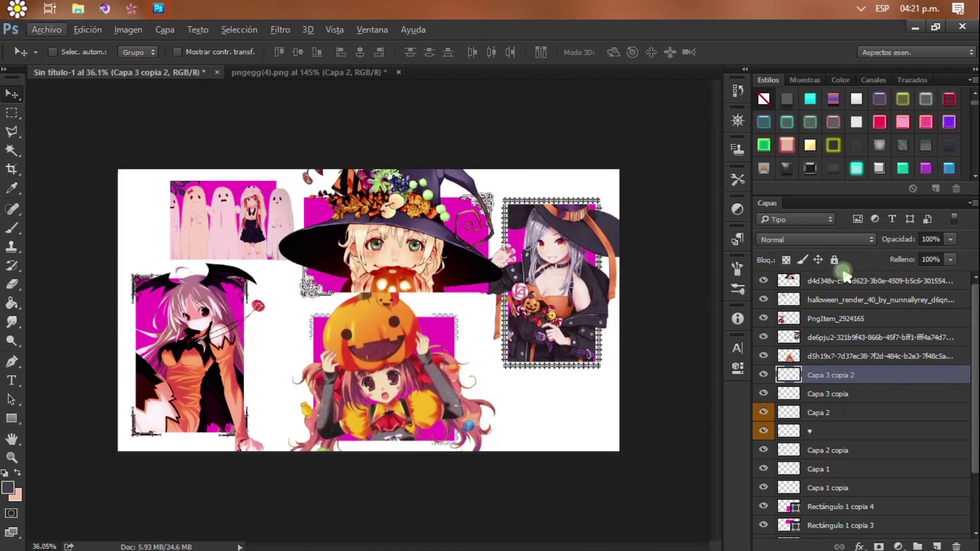
Step: Place the Pngtree blood splatter image above the top character layer, scaled to 61.58% and fitted into the canvas's upper-left corner
left_click(816, 278)
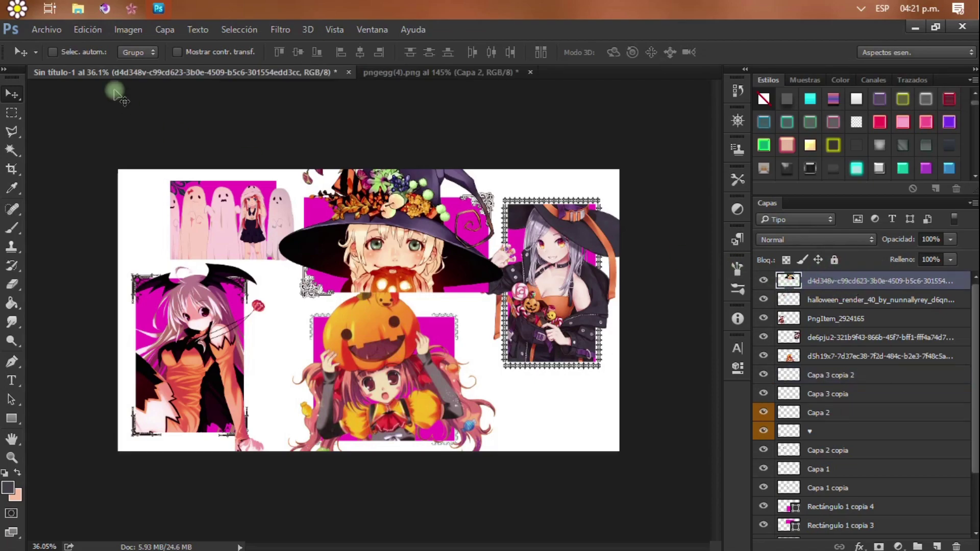
left_click(77, 8)
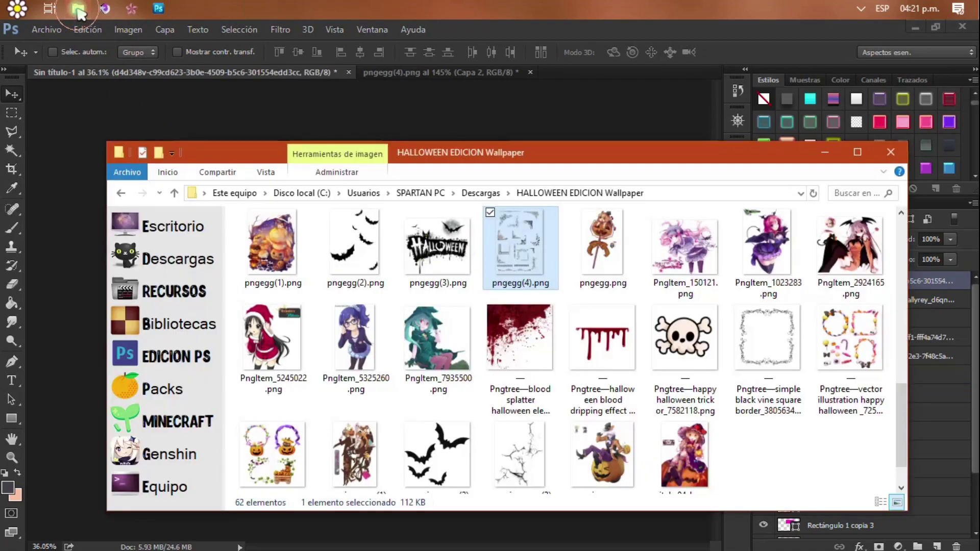
mouse_move(556, 153)
left_mouse_down()
mouse_move(573, 194)
mouse_move(569, 235)
mouse_move(555, 167)
left_mouse_up()
left_click_drag(518, 352, 284, 327)
key("space")
left_click_drag(383, 448, 312, 356)
mouse_move(283, 278)
left_mouse_down()
mouse_move(273, 293)
mouse_move(270, 283)
left_mouse_up()
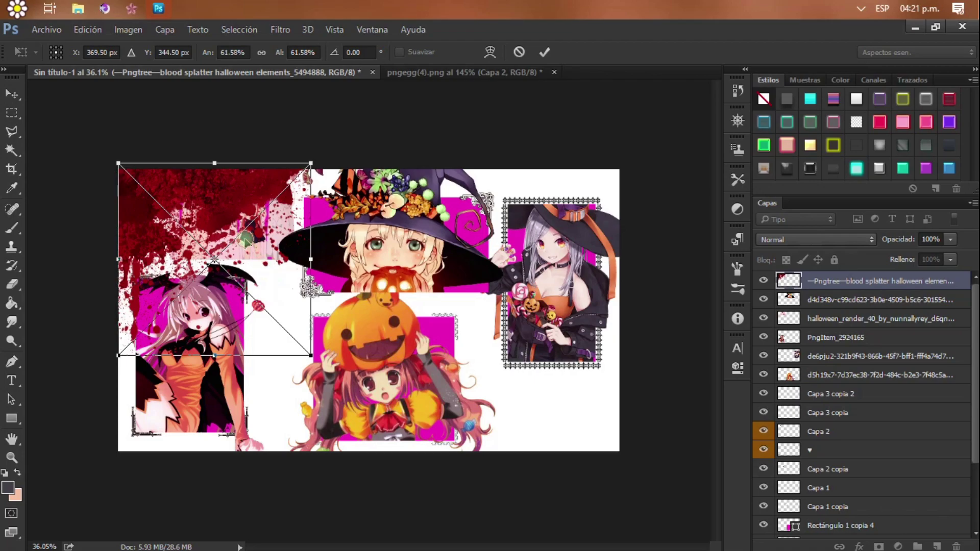
key("Return")
Step: Duplicate the blood splatter layer, rotate the copy 90° clockwise and fit it into the canvas's upper-right corner
key("ctrl+j")
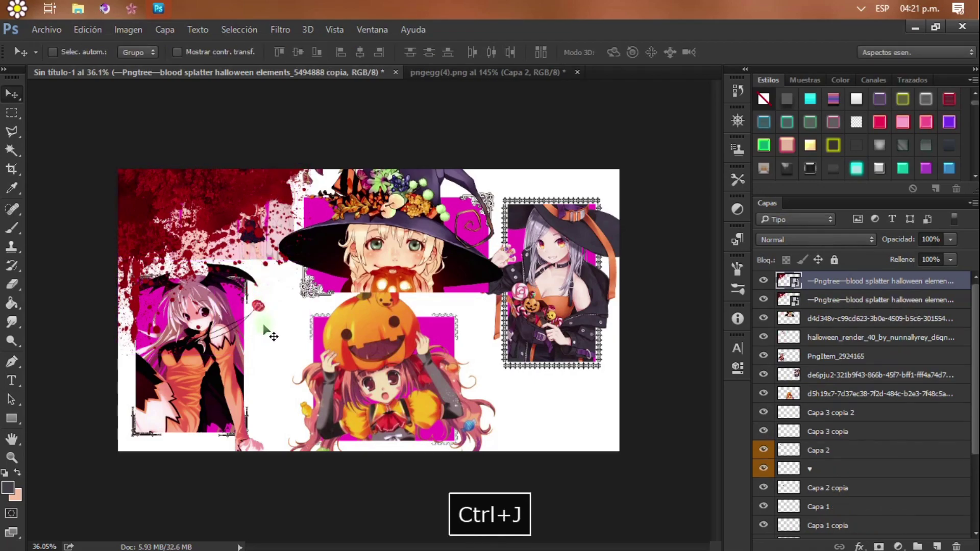
key("v")
left_click_drag(271, 333, 576, 224)
key("ctrl+t")
right_click(550, 366)
left_click(565, 299)
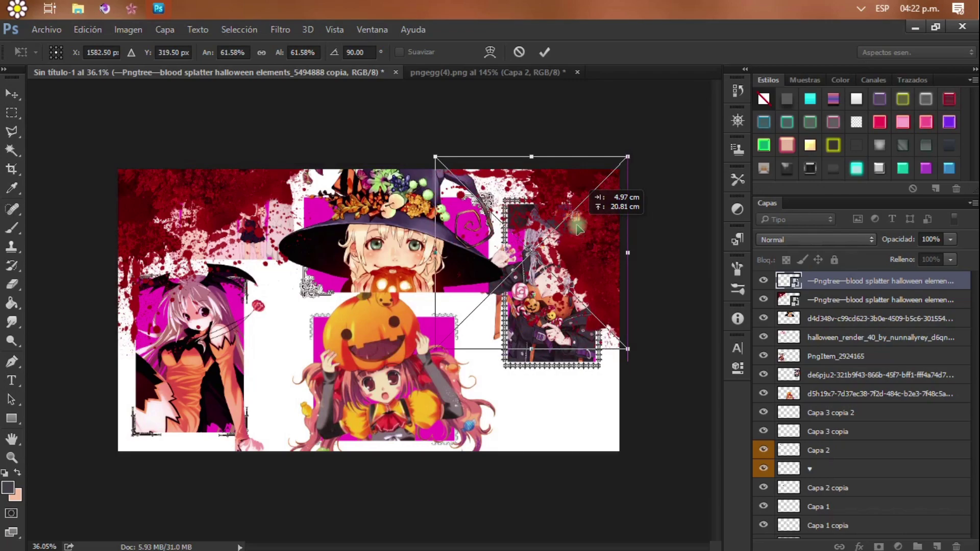
key("Return")
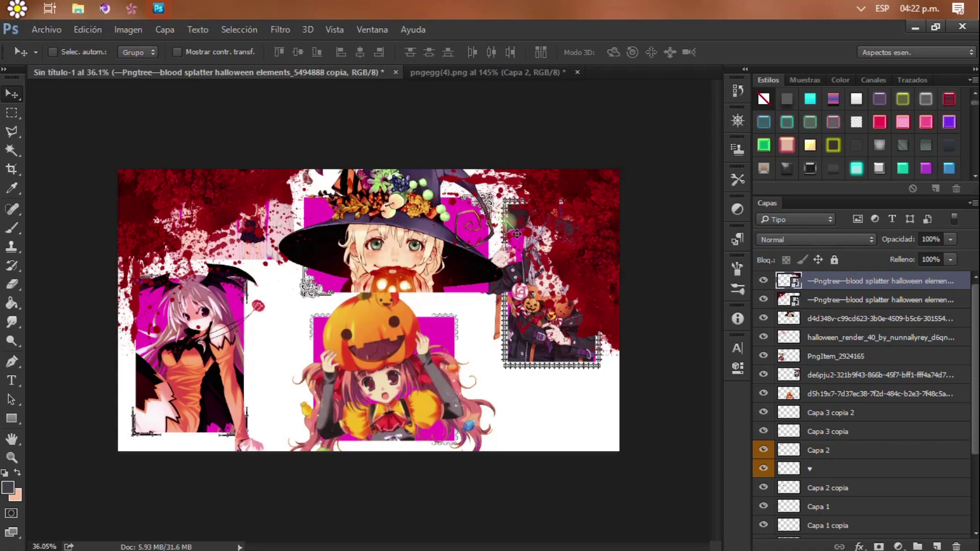
left_click(78, 9)
left_click(607, 376)
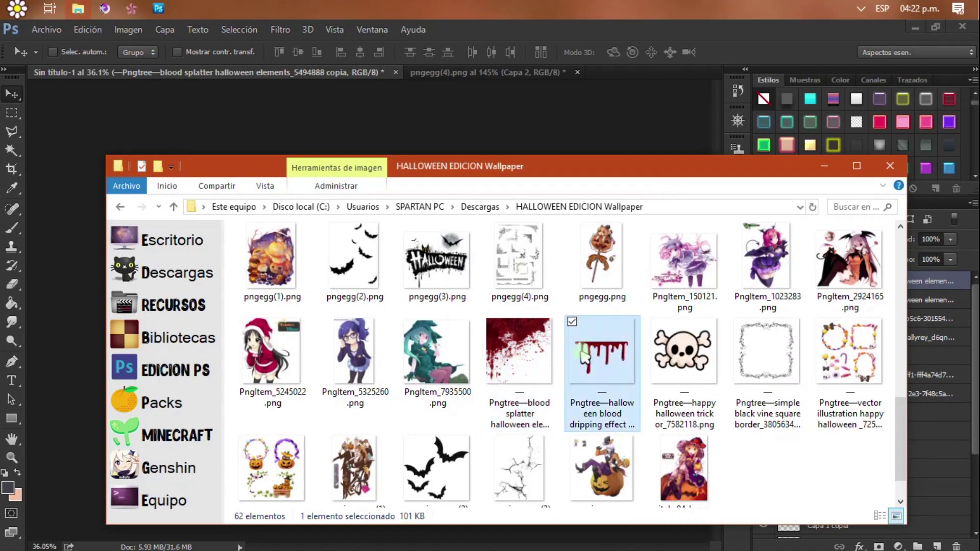
left_click(593, 136)
key("space")
left_click(829, 301, "shift")
mouse_move(829, 303)
left_mouse_down()
mouse_move(842, 449)
mouse_move(839, 292)
left_mouse_up()
Step: Group the five character layers from d4d348v to d5h19x7 and name the group RENDERS, toggling its visibility to check its contents
left_click(816, 393)
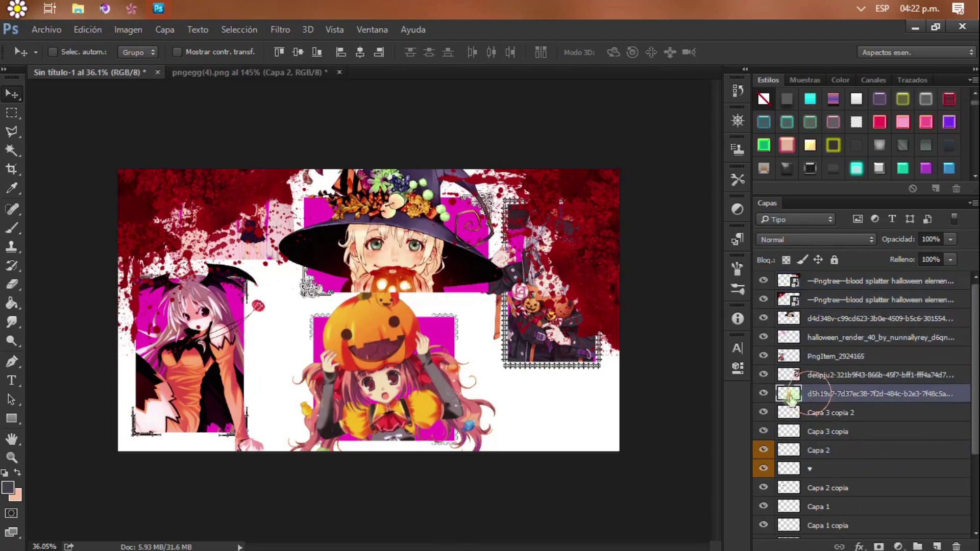
left_click(763, 393)
left_click(763, 393)
left_click(801, 321, "shift")
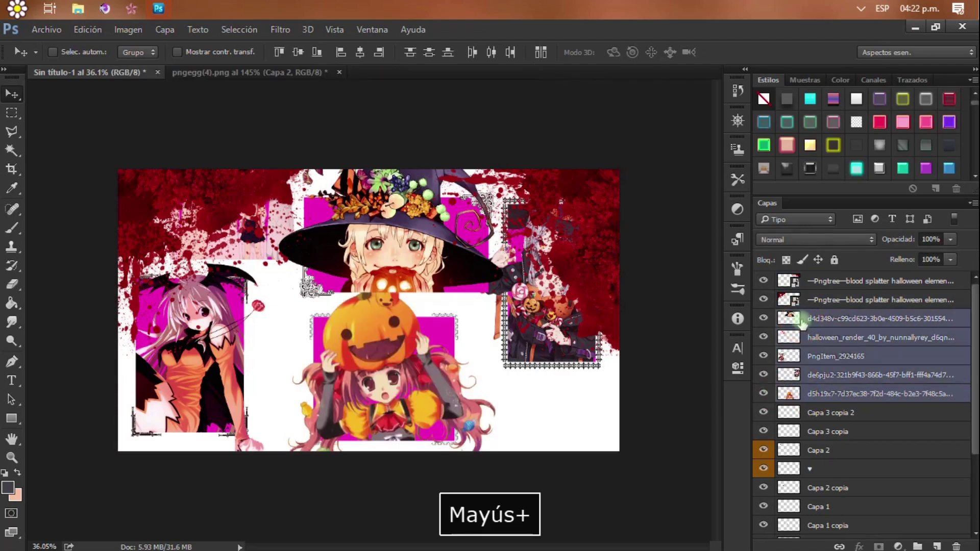
key("ctrl+g")
double_click(816, 318)
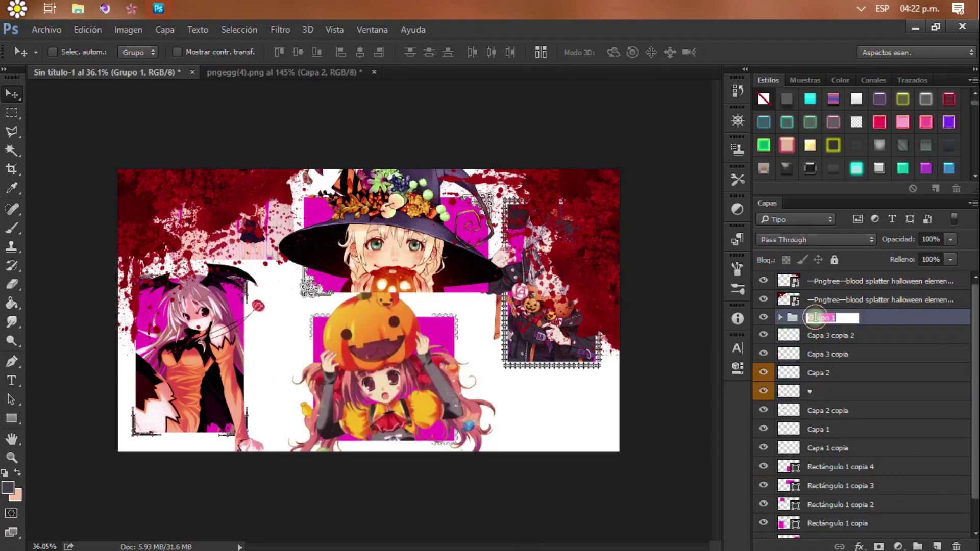
key("Caps_Lock")
type("REND")
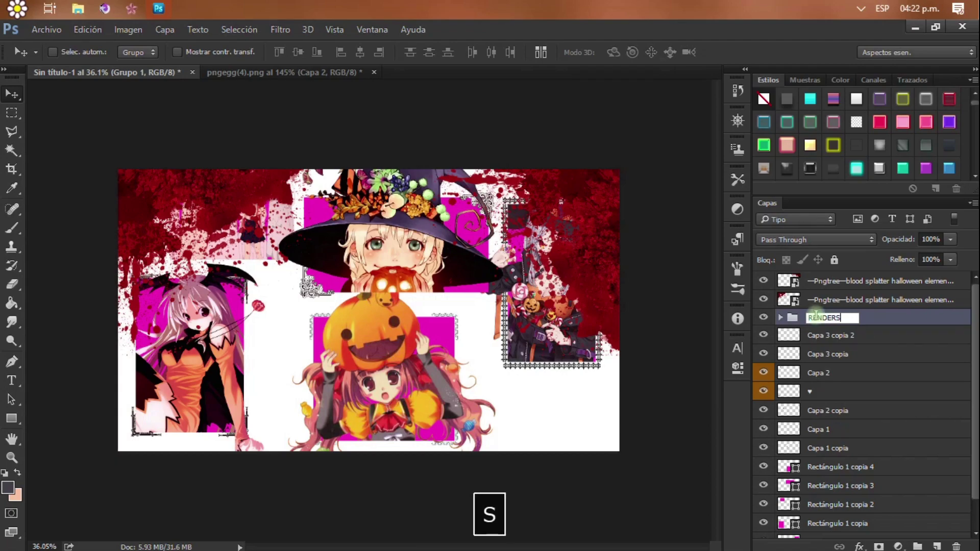
type("ERS")
key("Return")
left_click(763, 317)
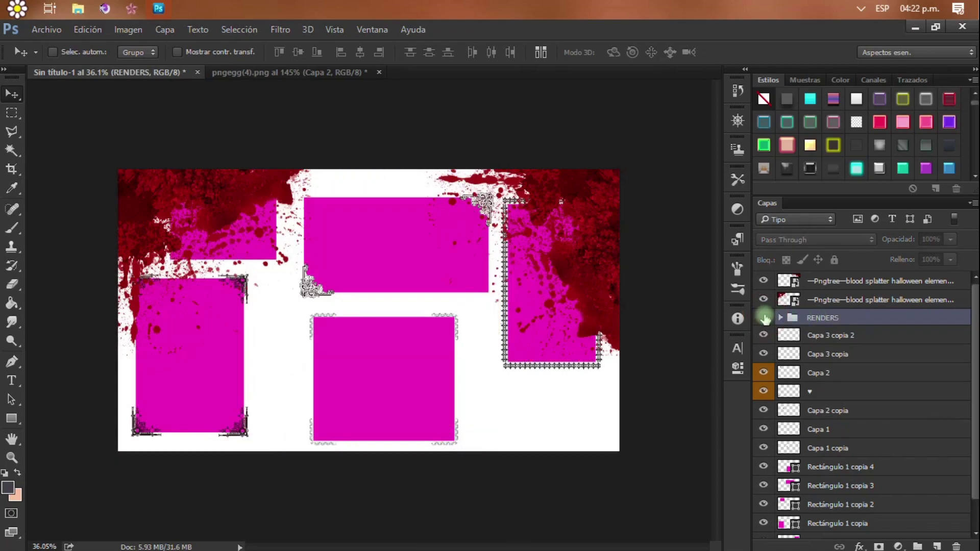
left_click(764, 317)
Step: Group the ornament layers from Capa 3 copia 2 to Capa 1 copia and name the group MARCOS
left_click(811, 335)
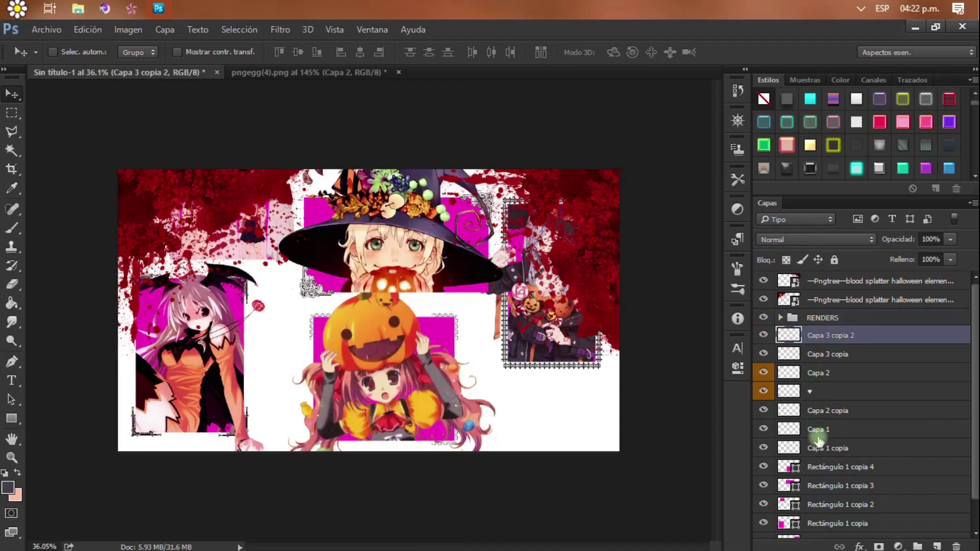
left_click(819, 448, "shift")
key("ctrl+g")
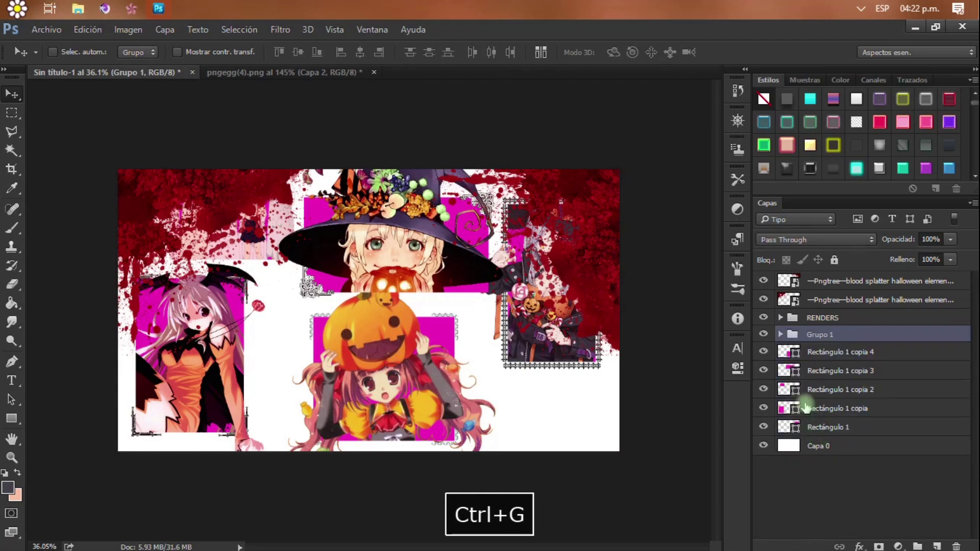
left_click(765, 335)
left_click(765, 335)
double_click(817, 335)
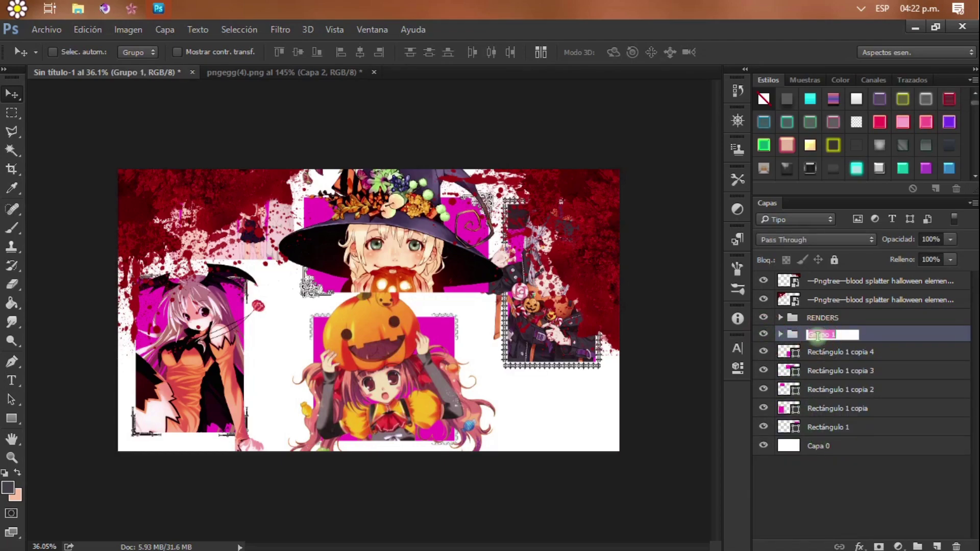
type("MARCOS")
key("Return")
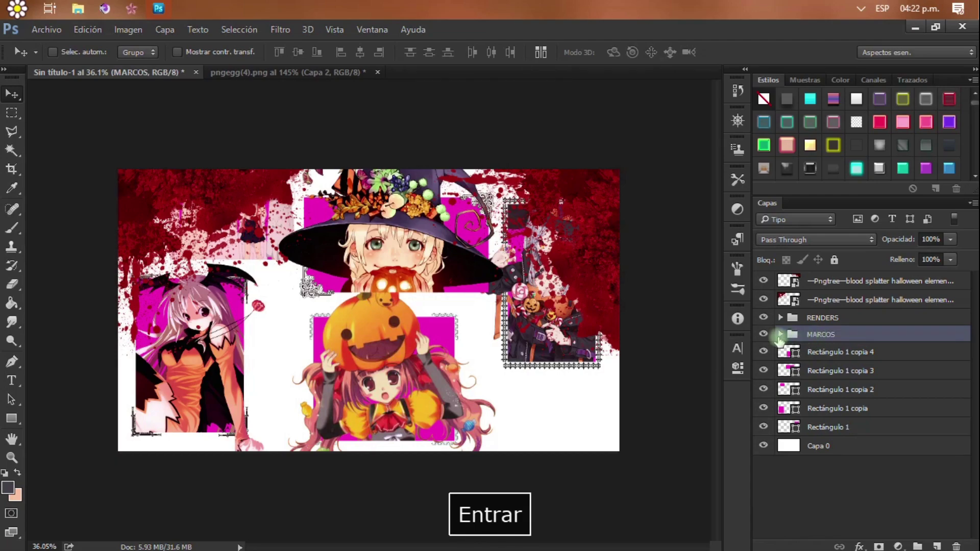
left_click(780, 334)
left_click(781, 334)
left_click(764, 335)
left_click(765, 334)
left_click(802, 351)
left_click(811, 428, "shift")
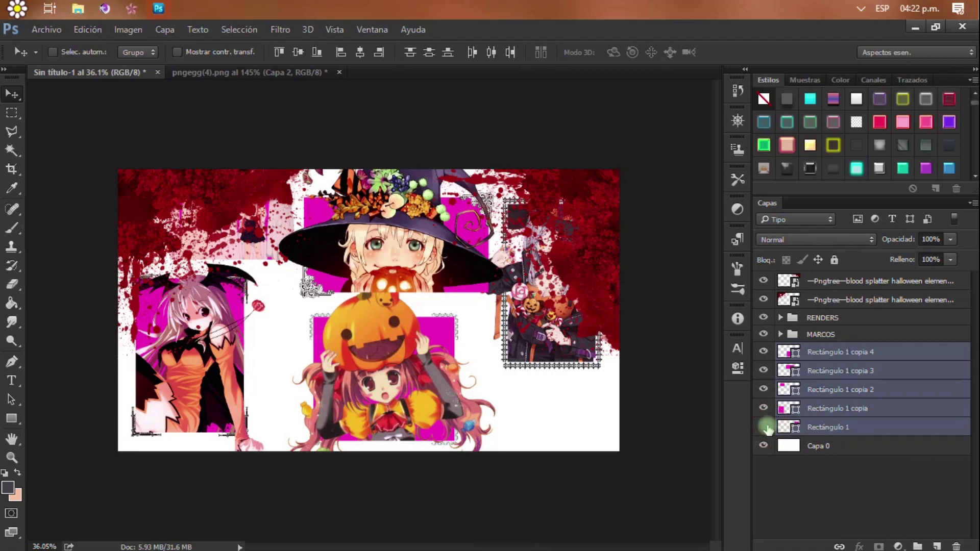
left_click(813, 360)
Step: Hide the RENDERS group and move both blood splatter layers below Rectángulo 1, directly above Capa 0
left_click(806, 286)
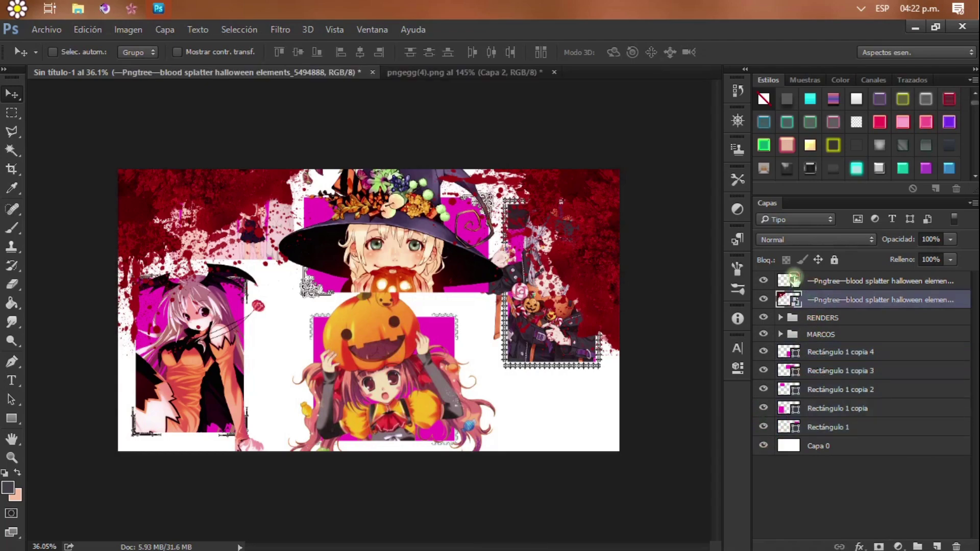
left_click(805, 301, "shift")
left_click(805, 301)
left_click(793, 287, "shift")
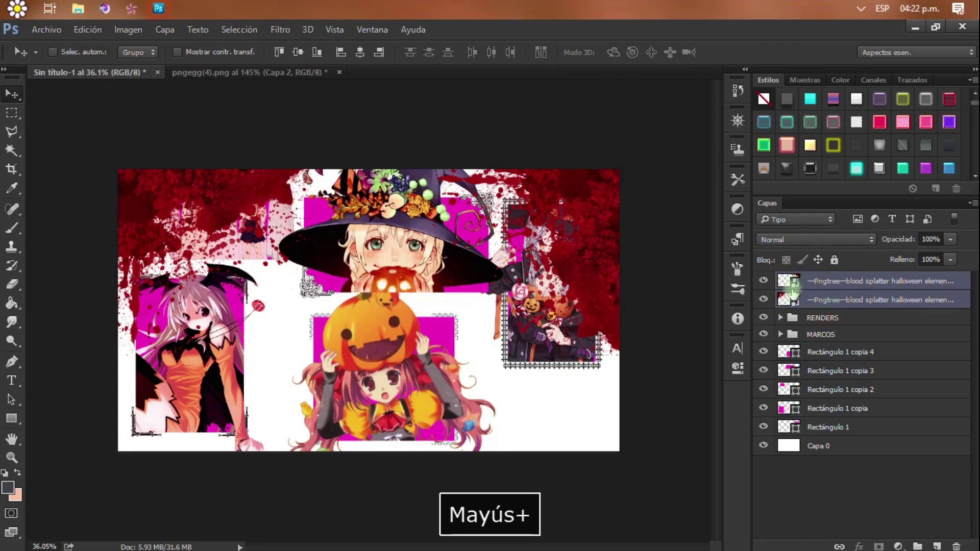
left_click(763, 317)
left_click_drag(793, 302, 815, 353)
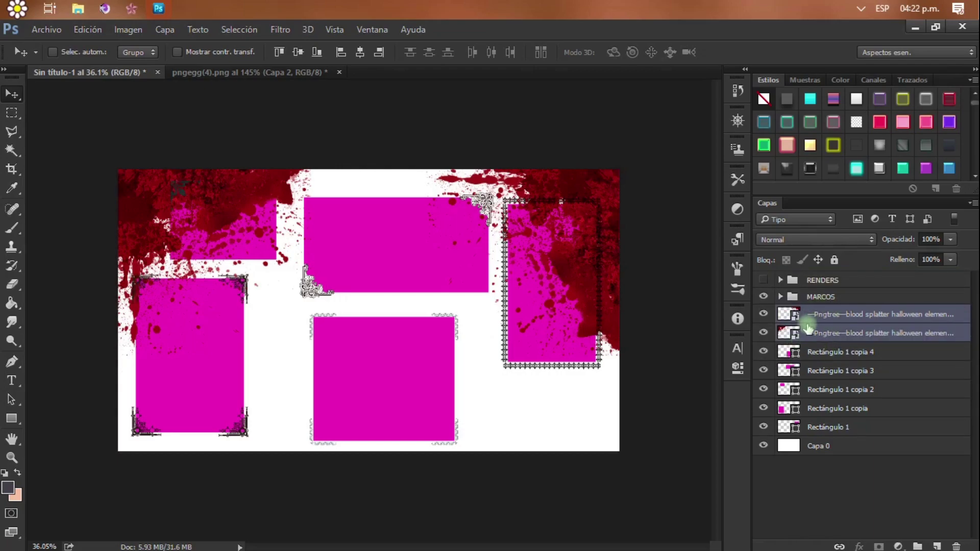
left_click_drag(812, 331, 826, 431)
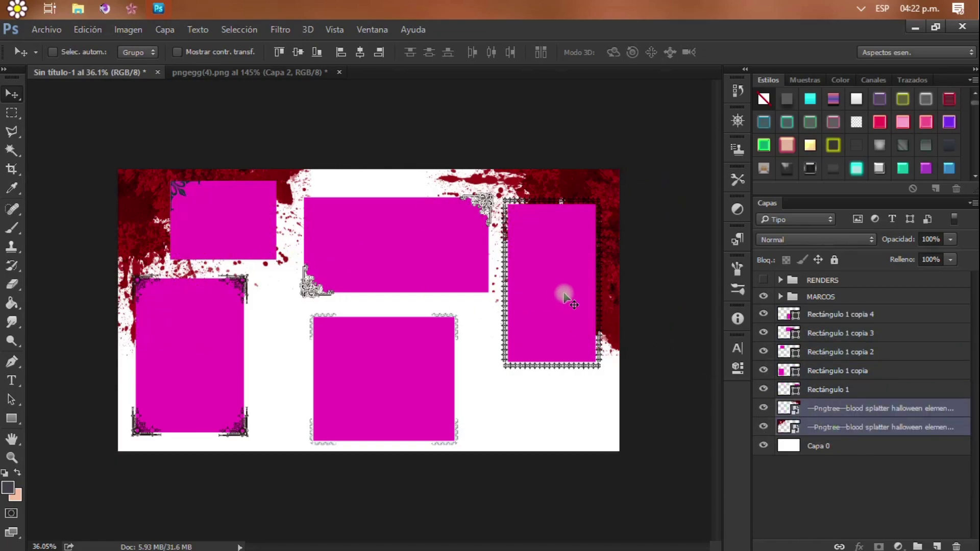
left_click(814, 430)
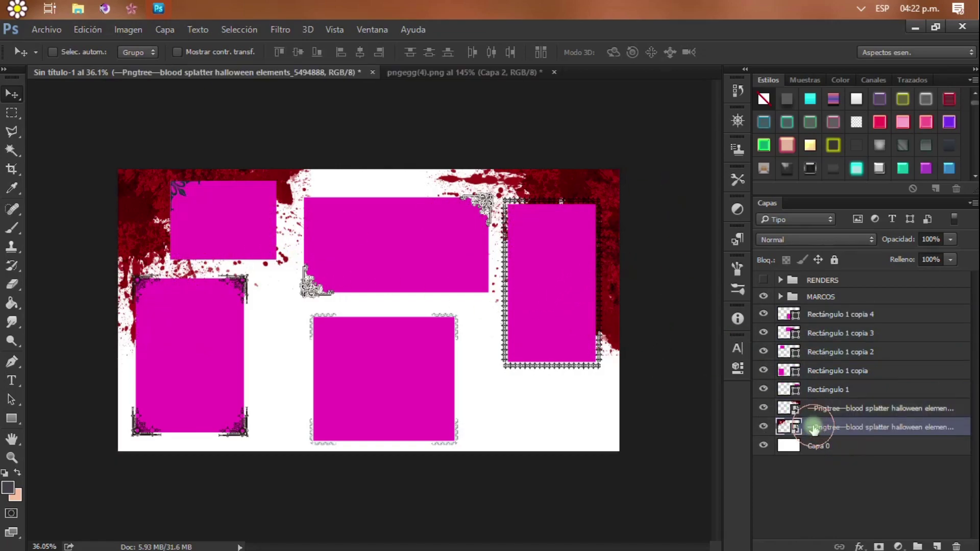
left_click(76, 8)
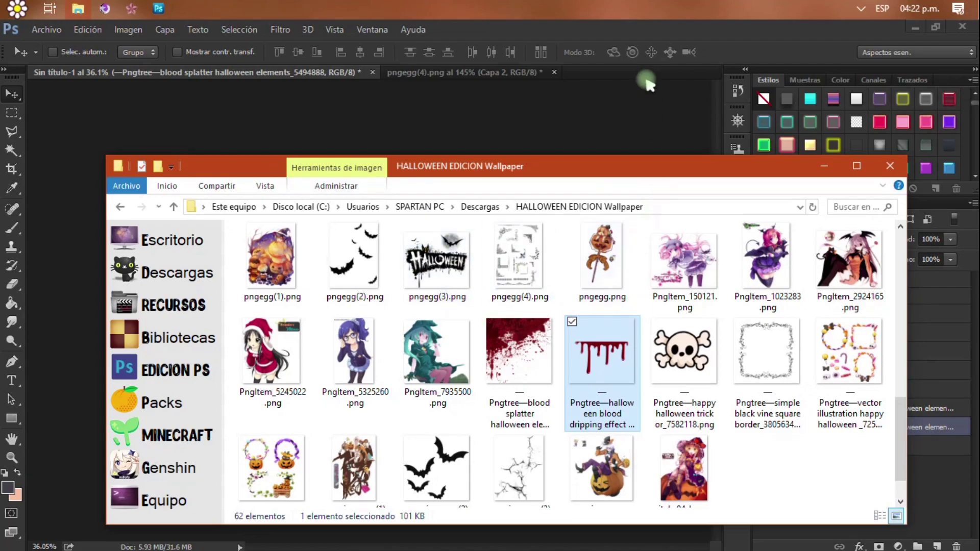
left_click(648, 102)
key("space")
Step: Place pngegg(3).png, the Halloween banner with the moon, in the middle of the canvas at 100% scale, above the RENDERS group
left_click(847, 279)
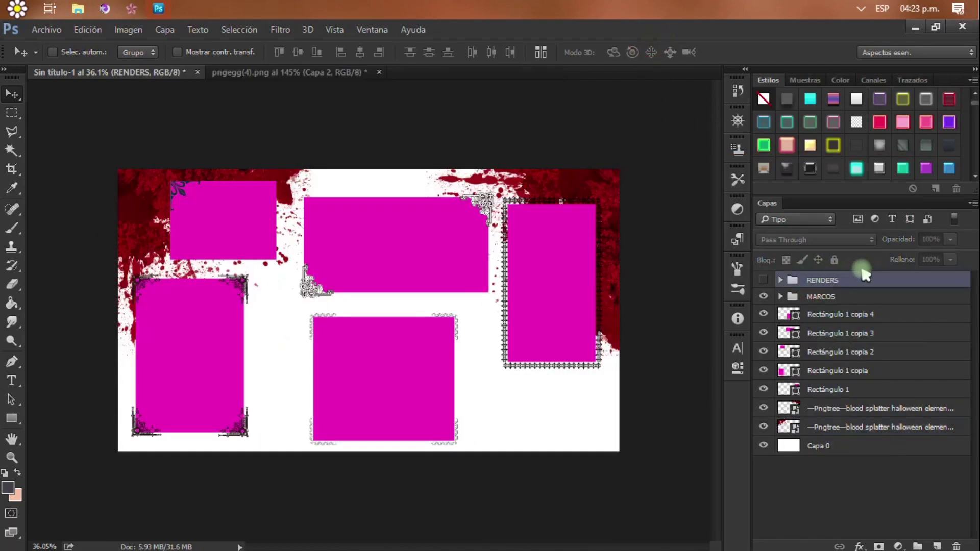
left_click(76, 8)
left_click_drag(436, 258, 513, 352)
key("space")
left_click_drag(446, 367, 450, 366)
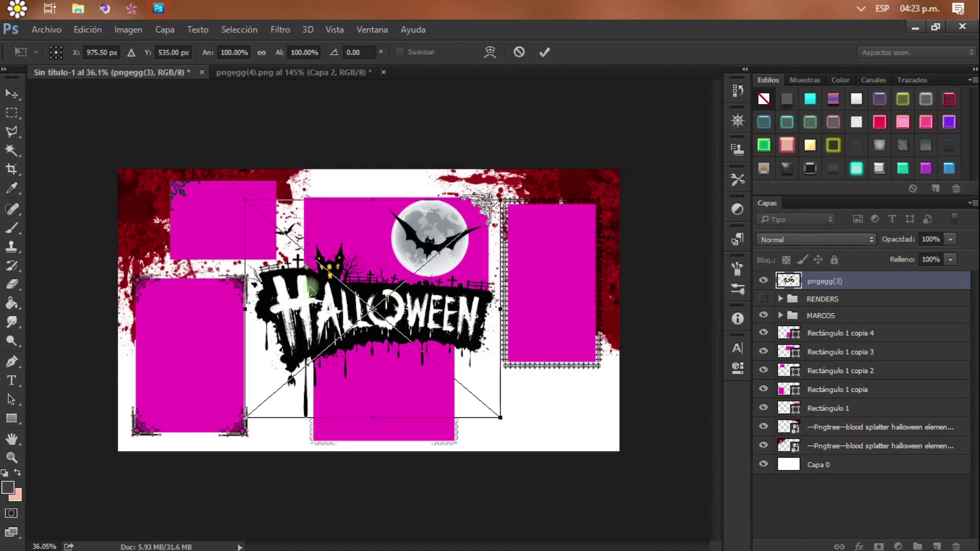
key("Return")
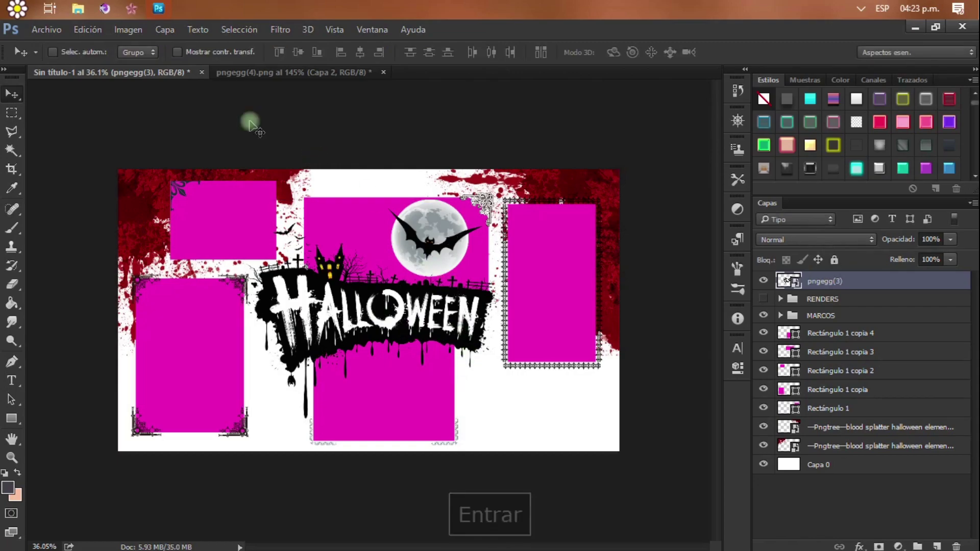
Step: Look through the HALLOWEEN EDICION Wallpaper folder and preview the lettering images clipart147441 and clipart2152193
left_click(77, 9)
scroll(620, 421, "down", 1)
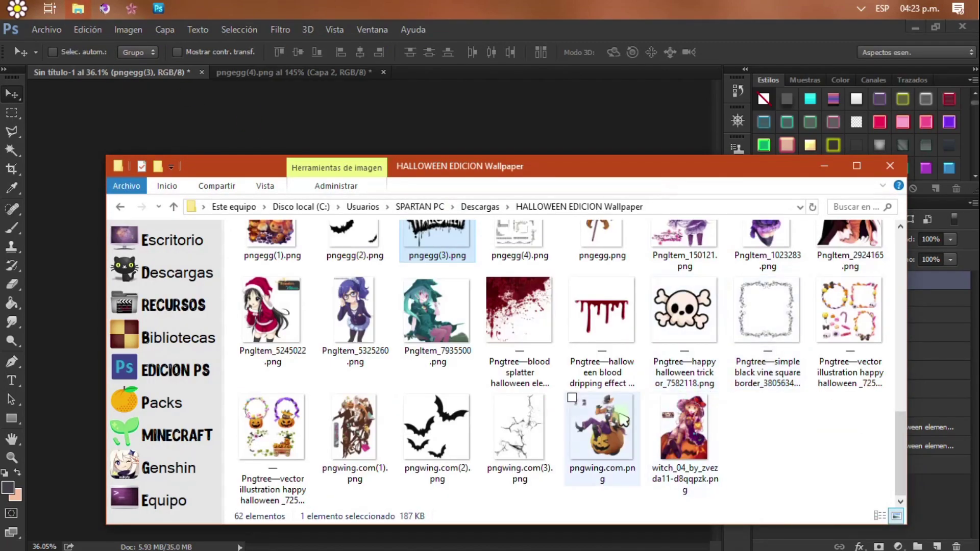
scroll(620, 421, "up", 5)
scroll(612, 408, "up", 2)
scroll(562, 347, "down", 1)
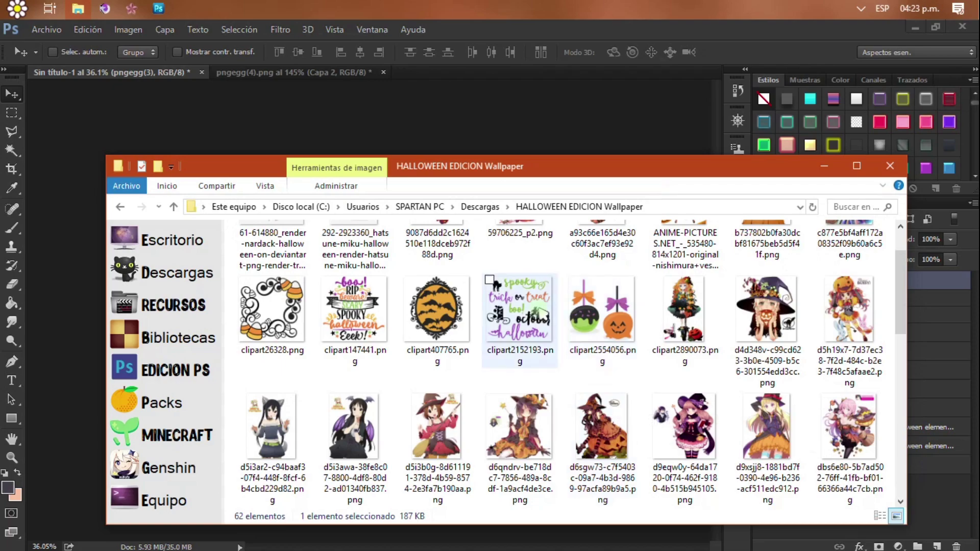
double_click(342, 323)
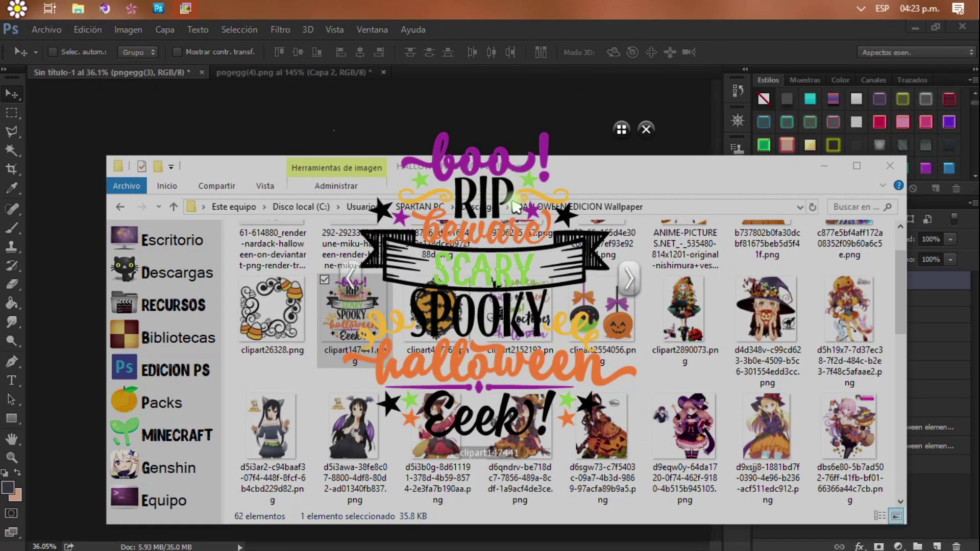
left_click_drag(498, 209, 449, 233)
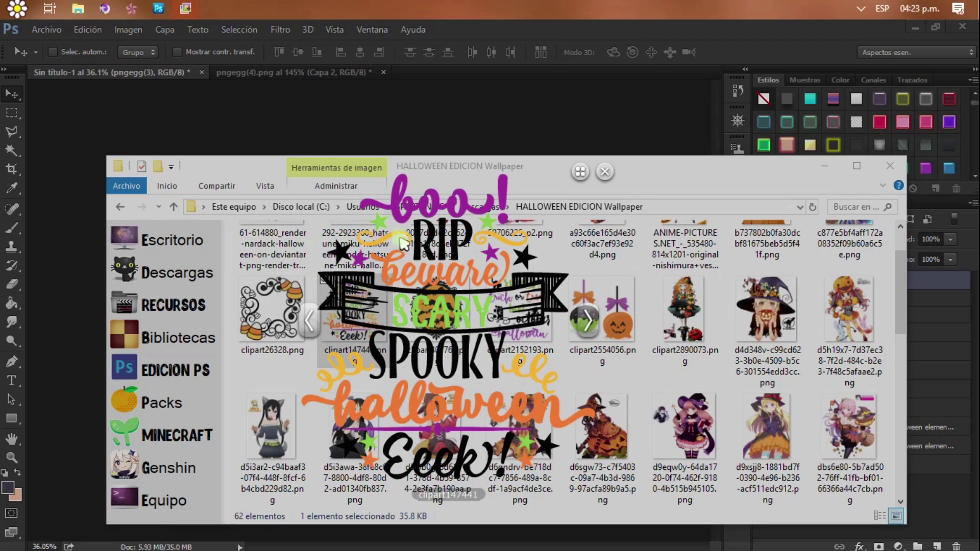
key("Escape")
left_click(494, 316)
double_click(513, 348)
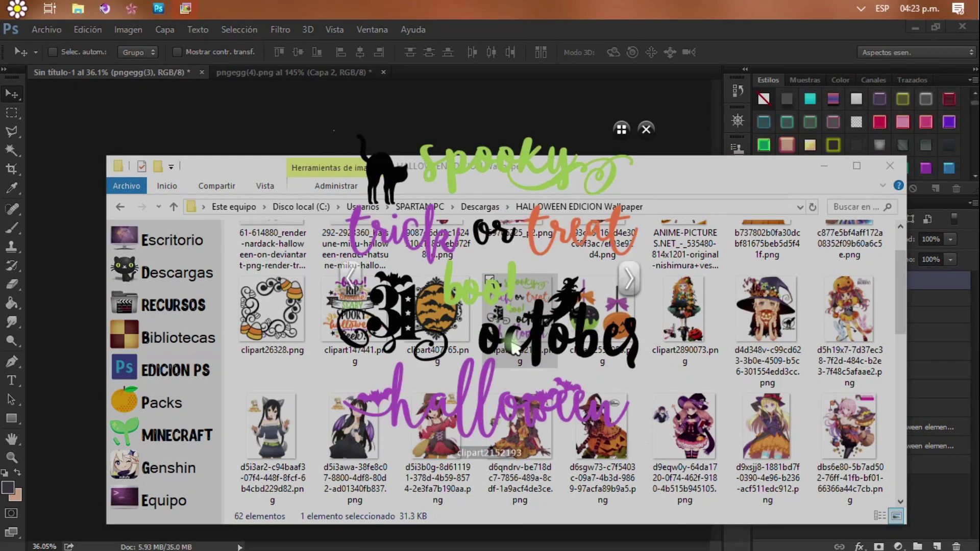
key("Escape")
scroll(518, 350, "down", 2)
scroll(520, 352, "down", 4)
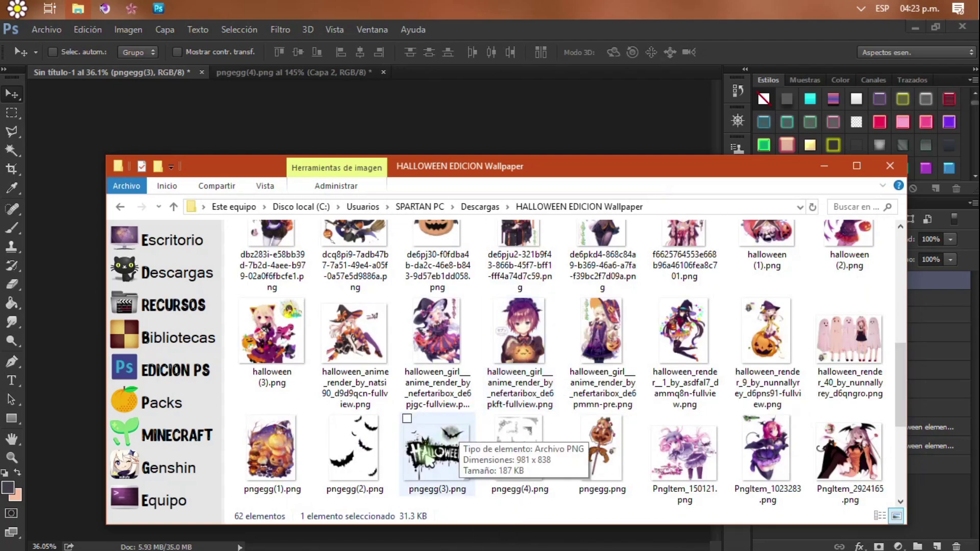
left_click(600, 86)
Step: Rasterize the pngegg(3) banner layer and erase the moon with the large bat using a 98 px eraser
key("space")
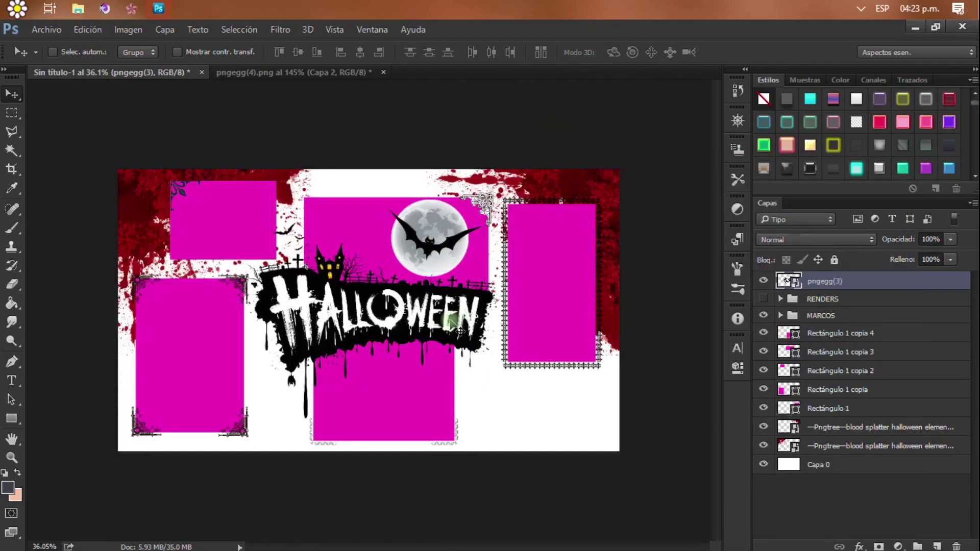
key("e")
left_click(428, 240)
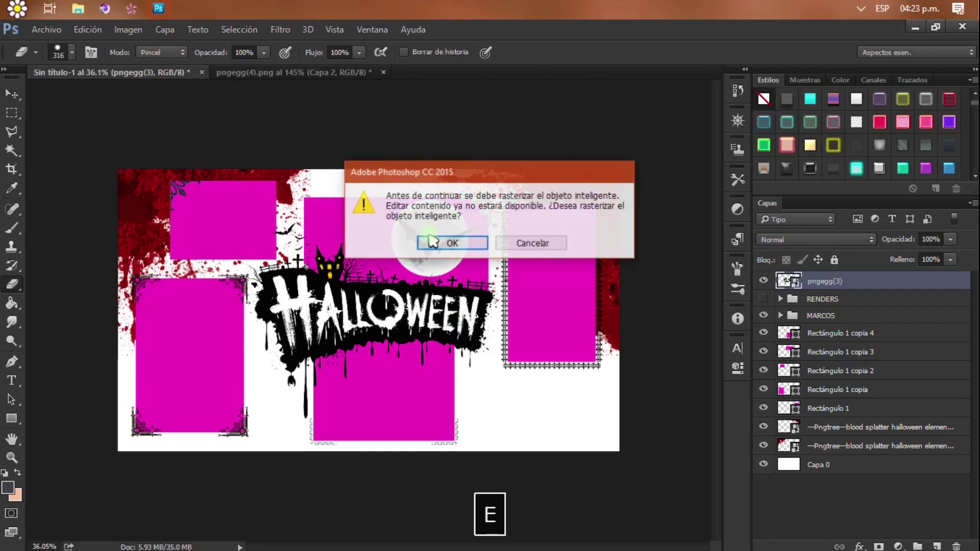
key("space")
key("Caps_Lock")
mouse_move(415, 231)
left_mouse_down()
mouse_move(452, 240)
mouse_move(402, 239)
mouse_move(460, 232)
mouse_move(392, 168)
mouse_move(430, 181)
left_mouse_up()
scroll(406, 232, "up", 3)
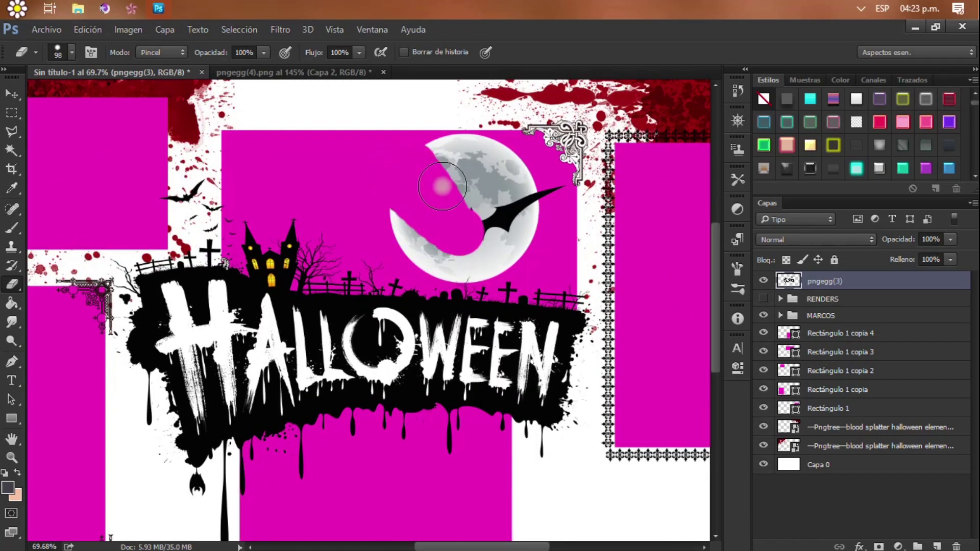
mouse_move(480, 221)
left_mouse_down()
mouse_move(447, 258)
mouse_move(413, 239)
mouse_move(396, 201)
mouse_move(474, 145)
mouse_move(538, 164)
mouse_move(567, 196)
mouse_move(522, 214)
mouse_move(467, 178)
mouse_move(580, 199)
mouse_move(474, 261)
left_mouse_up()
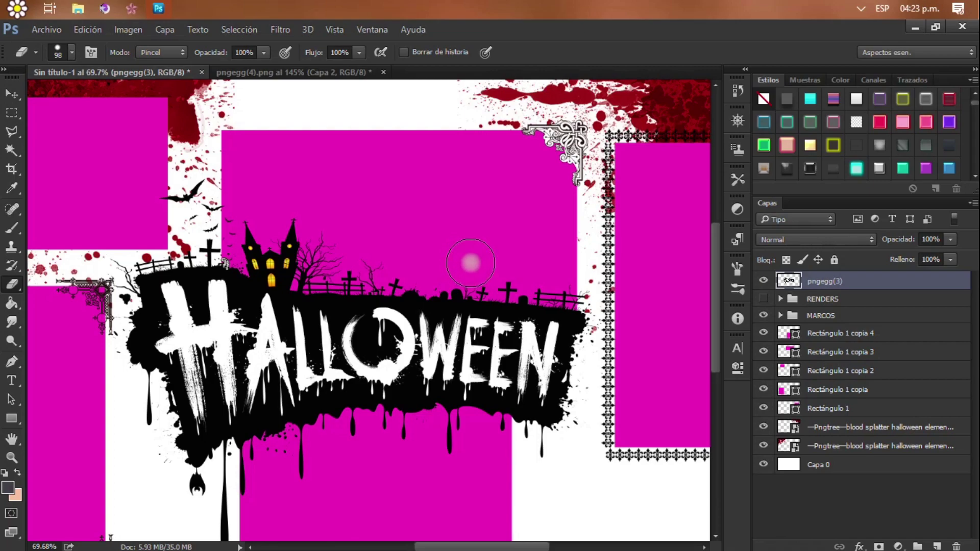
Step: Erase the castle from the banner's skyline with a 38 px eraser
scroll(470, 263, "up", 6)
right_click(452, 280)
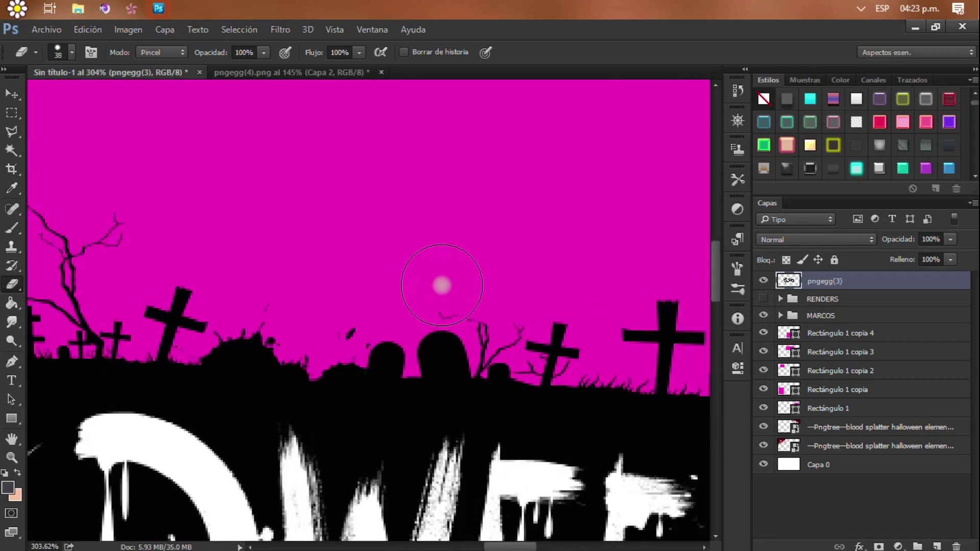
scroll(512, 288, "down", 5)
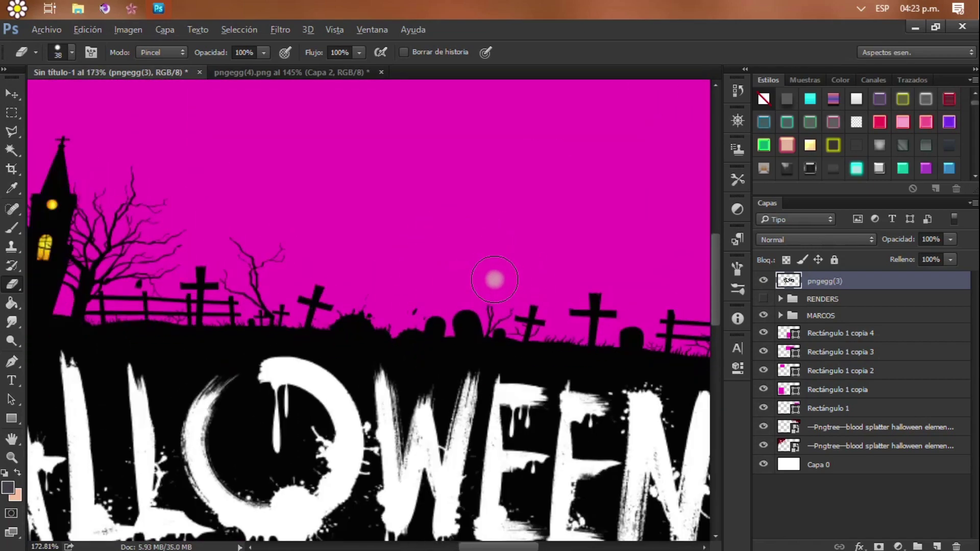
key("space")
left_click_drag(256, 252, 650, 266)
mouse_move(459, 307)
left_mouse_down()
mouse_move(366, 276)
mouse_move(345, 241)
mouse_move(348, 159)
mouse_move(362, 181)
mouse_move(372, 256)
mouse_move(420, 170)
mouse_move(433, 182)
mouse_move(416, 267)
mouse_move(427, 285)
mouse_move(439, 274)
mouse_move(449, 178)
left_mouse_up()
scroll(453, 284, "down", 6)
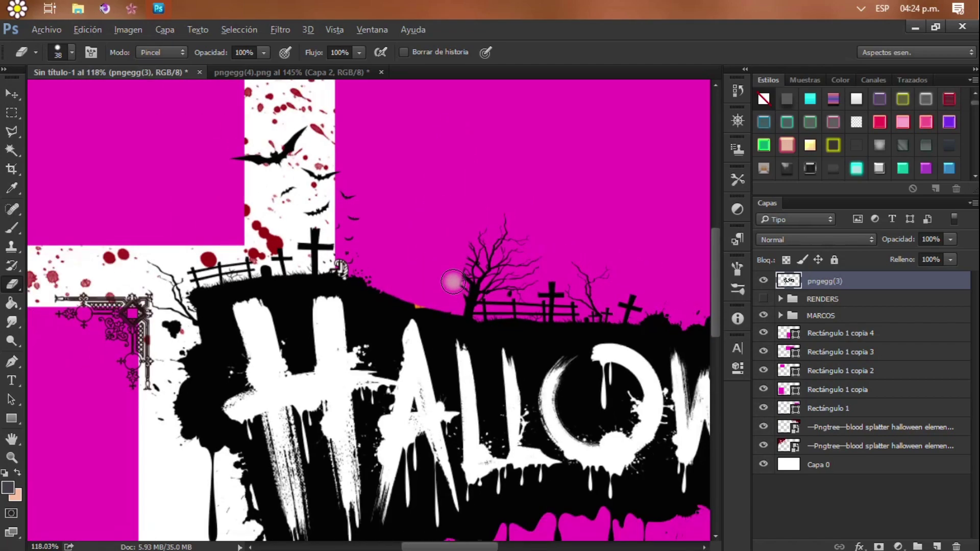
Step: Erase the large bare tree beside the fence, cleaning up its trunk against the fence with a 7 px eraser
scroll(453, 280, "up", 5)
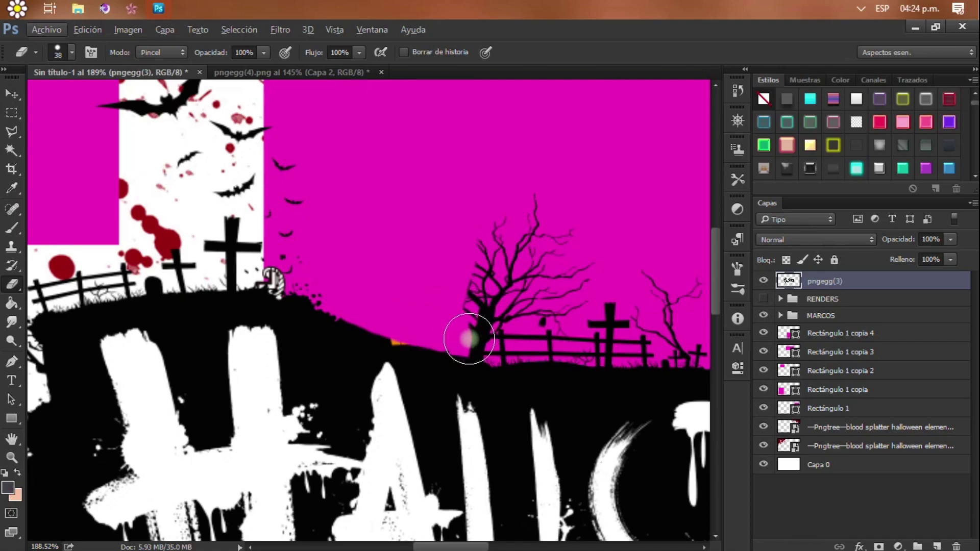
mouse_move(498, 303)
left_mouse_down()
mouse_move(573, 268)
mouse_move(531, 194)
mouse_move(517, 256)
mouse_move(448, 287)
mouse_move(450, 302)
mouse_move(467, 300)
mouse_move(542, 269)
mouse_move(439, 217)
mouse_move(457, 318)
left_mouse_up()
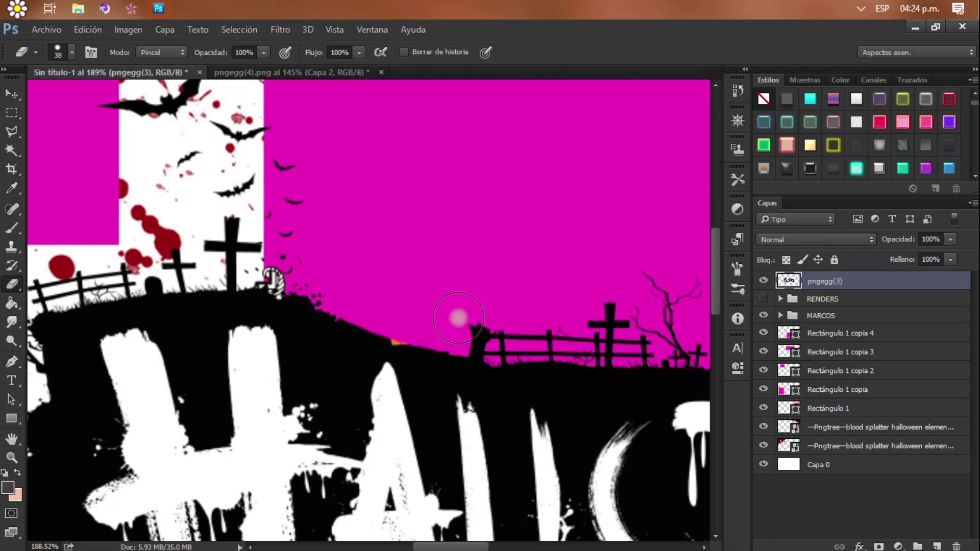
right_click(473, 336, "alt")
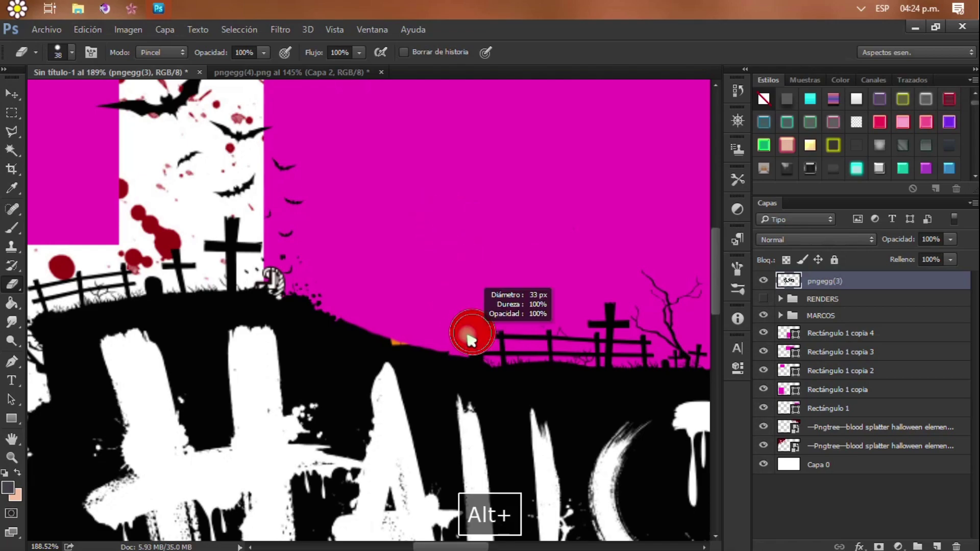
scroll(491, 362, "up", 4)
left_click_drag(468, 351, 462, 351)
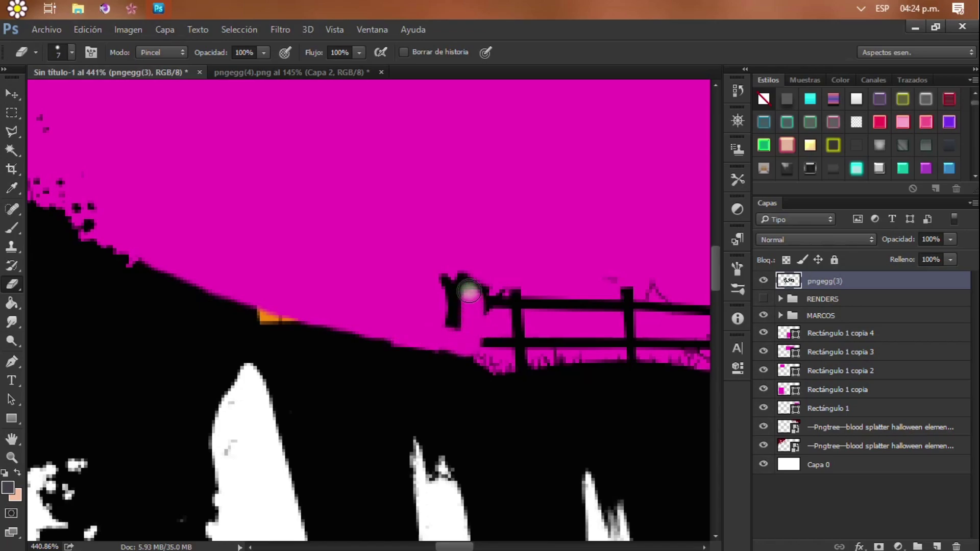
left_click_drag(470, 295, 454, 313)
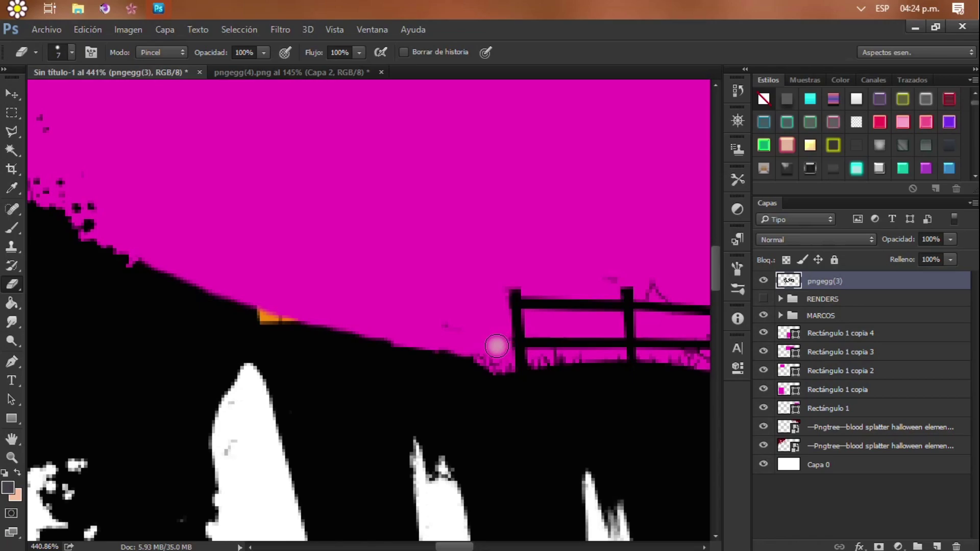
scroll(438, 318, "down", 5)
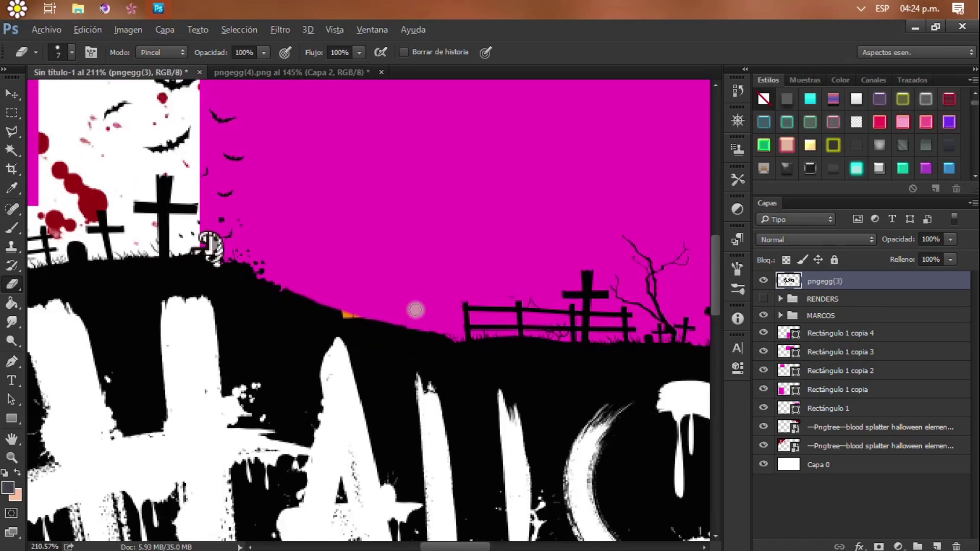
Step: Select the gravestones and small bush above the W of the banner with a rectangular marquee and copy them to a new layer
left_click_drag(413, 308, 239, 276)
left_click_drag(470, 303, 344, 298)
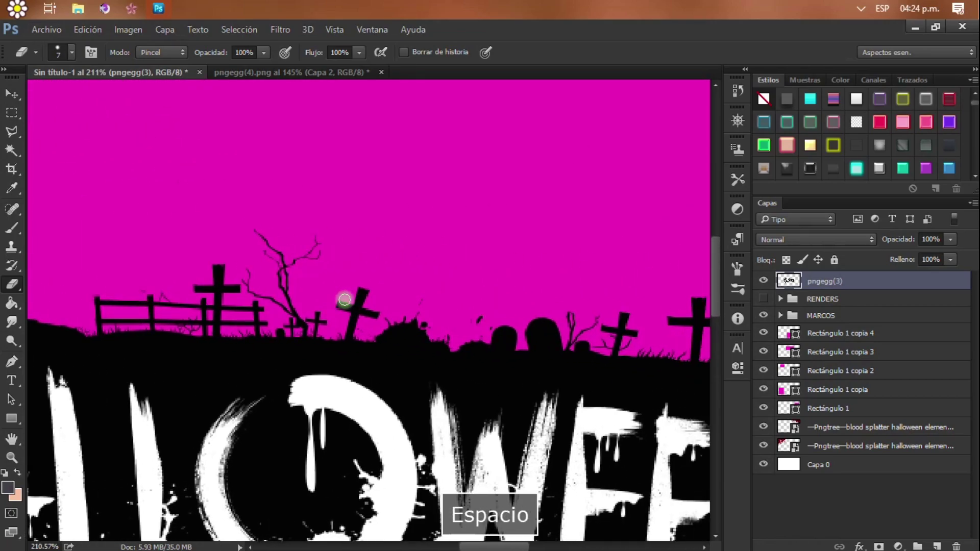
key("m")
left_click_drag(462, 306, 407, 291)
left_click_drag(41, 286, 181, 247)
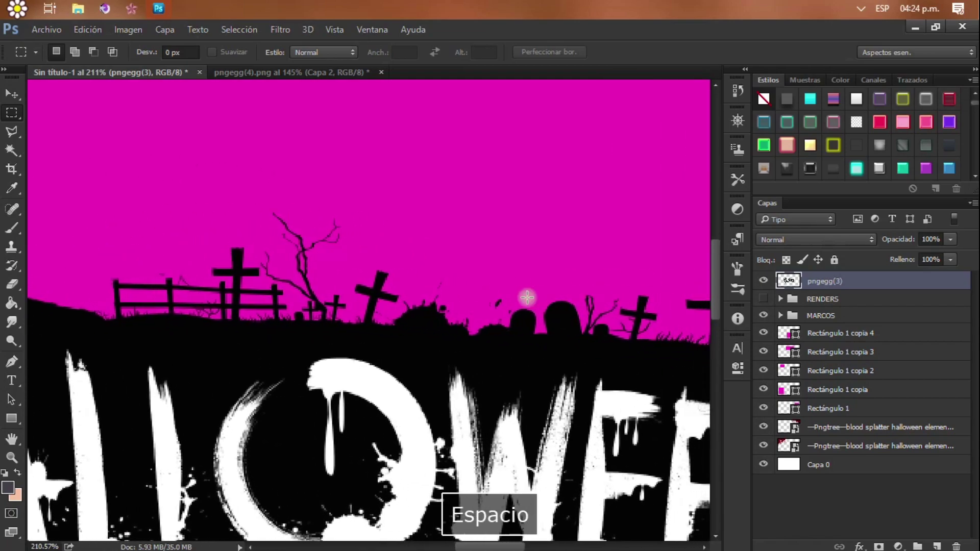
left_click_drag(473, 287, 620, 345)
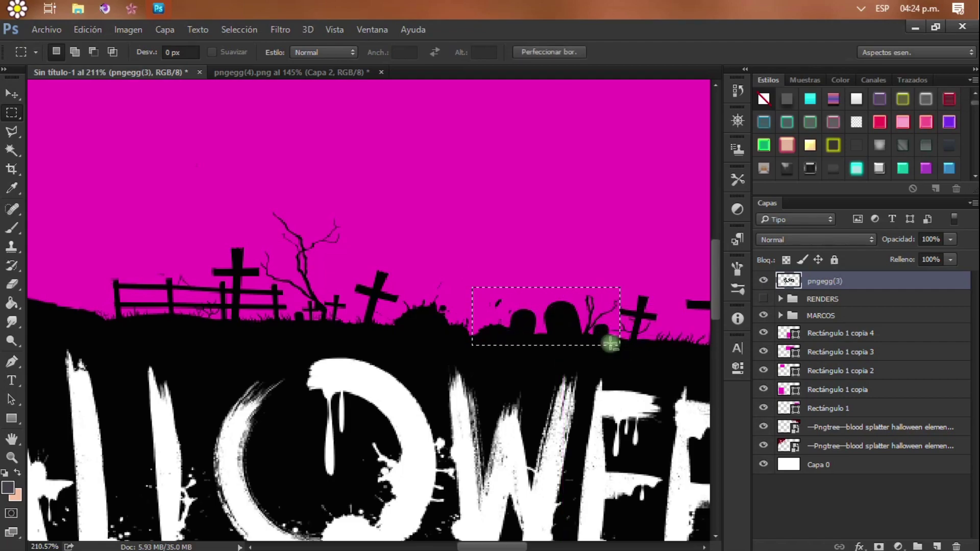
scroll(612, 347, "up", 2)
right_click(529, 313)
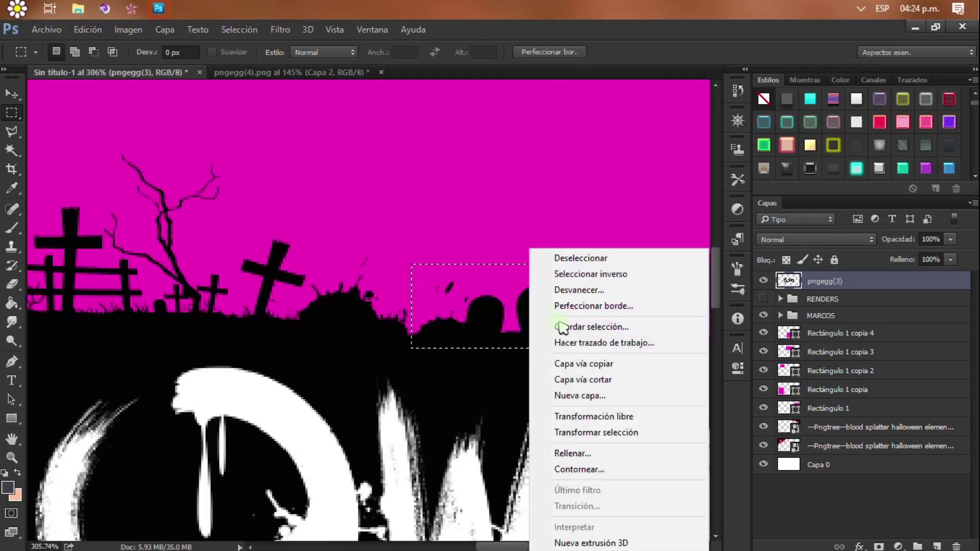
left_click(574, 364)
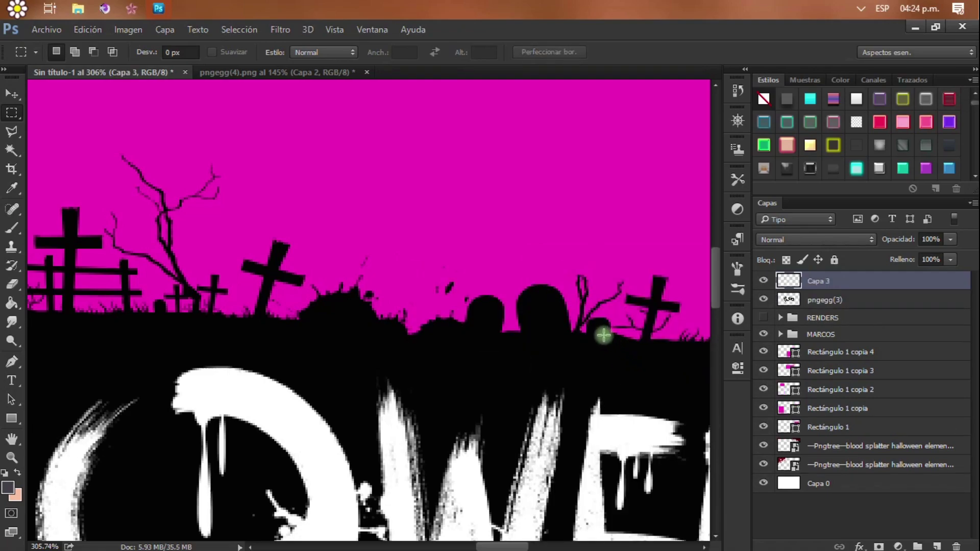
Step: Move the copied gravestones onto the bare slope above the A and rotate them to follow the ground
key("v")
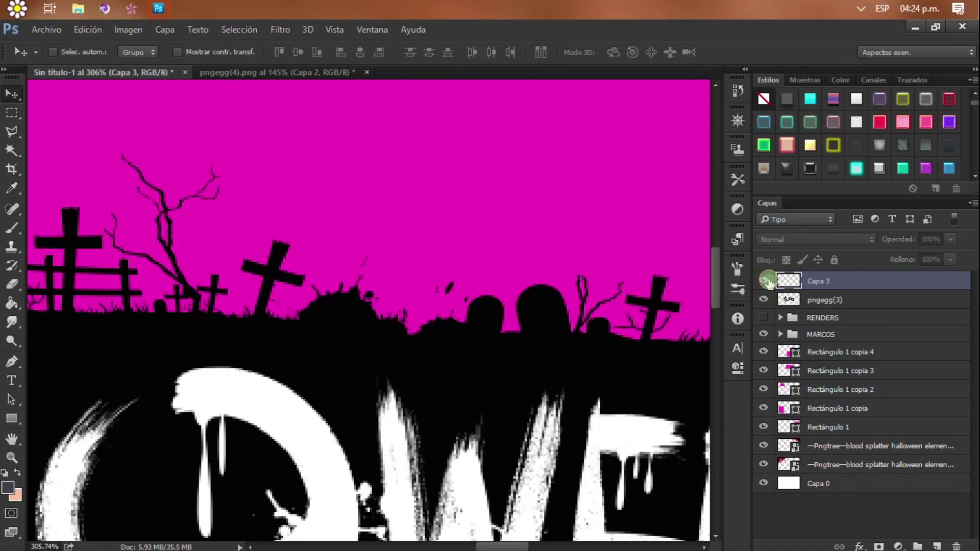
left_click_drag(488, 278, 457, 374)
key("ctrl+t")
left_click_drag(448, 411, 432, 352)
key("Return")
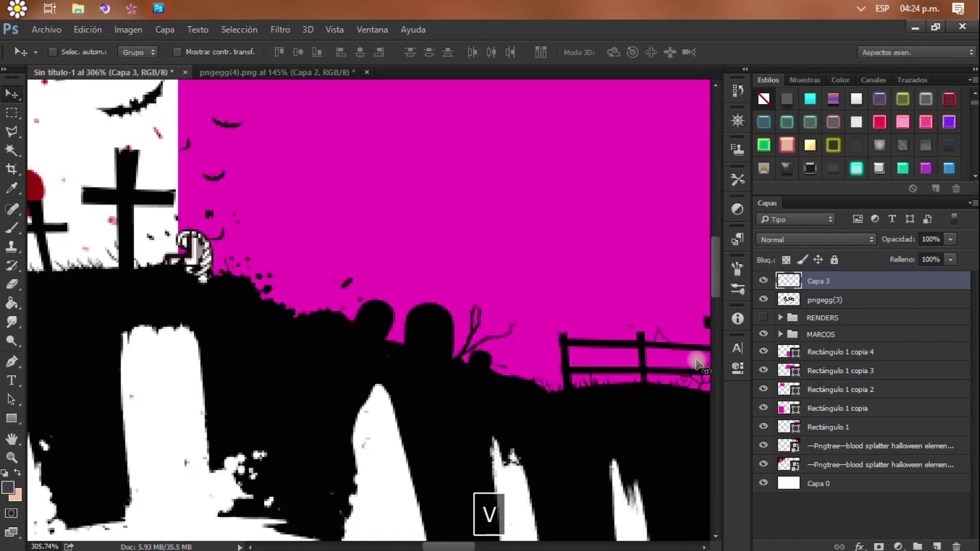
key("Left")
key("Left")
Step: Merge Capa 3 with pngegg(3) and hide every other layer except the white Capa 0 background
key("ctrl+0")
left_click(819, 301, "shift")
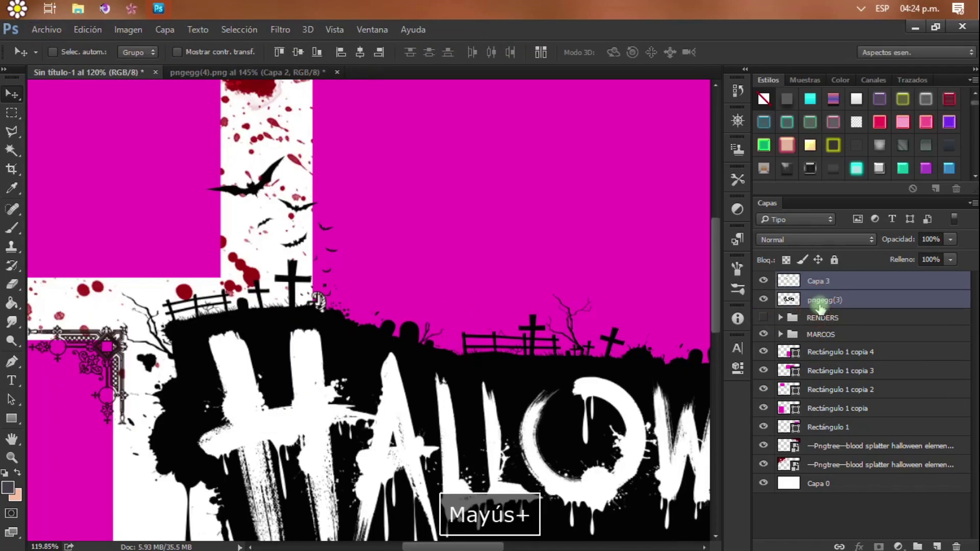
key("ctrl+e")
left_click_drag(764, 333, 819, 315)
scroll(507, 284, "down", 6)
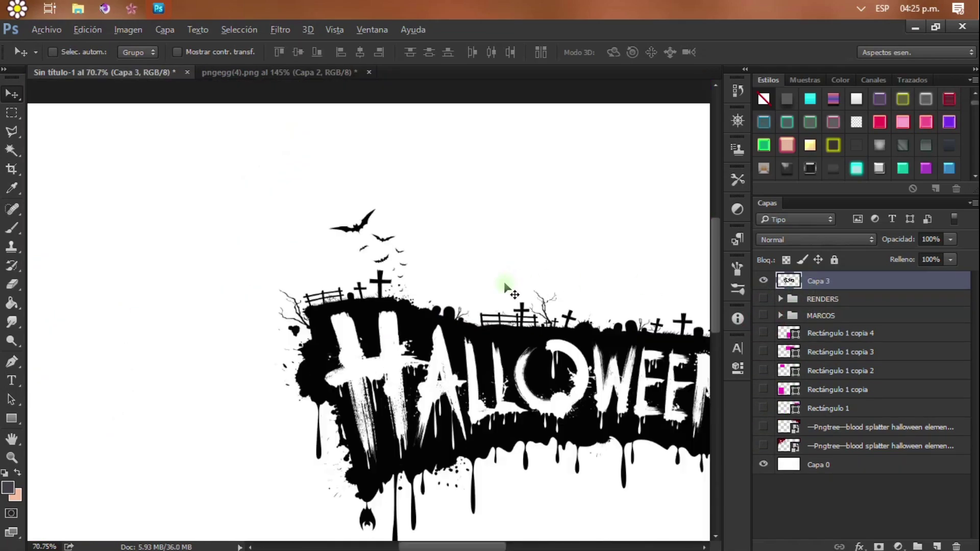
Step: Erase the flying bats and the large cross above the H, using a 50 px eraser close to the ground
scroll(316, 271, "up", 3)
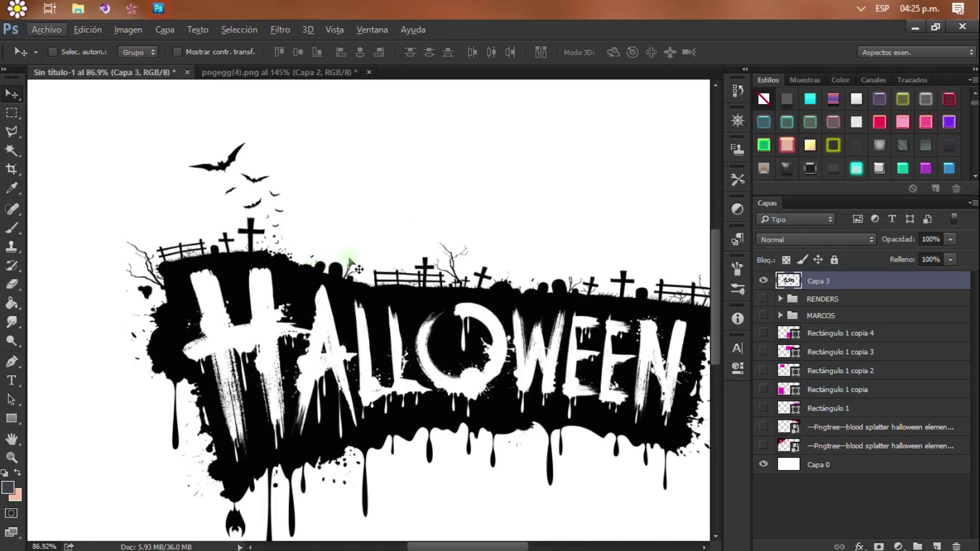
key("e")
key("Escape")
key("e")
left_click_drag(391, 209, 431, 209)
key("v")
scroll(302, 212, "up", 3)
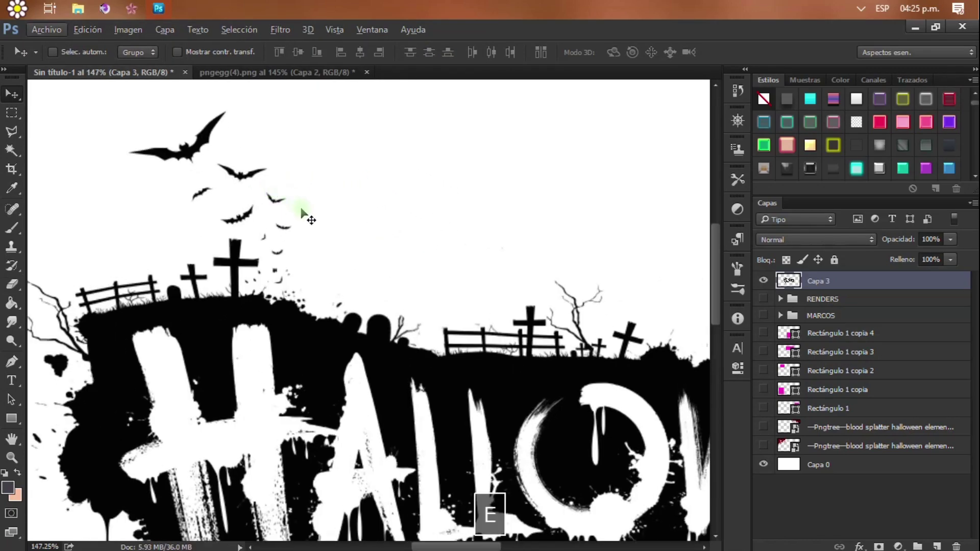
key("e")
left_click_drag(368, 219, 353, 219)
scroll(249, 239, "up", 2)
left_click_drag(273, 262, 281, 263)
mouse_move(230, 280)
left_mouse_down()
mouse_move(144, 138)
mouse_move(149, 105)
mouse_move(95, 143)
mouse_move(346, 267)
left_mouse_up()
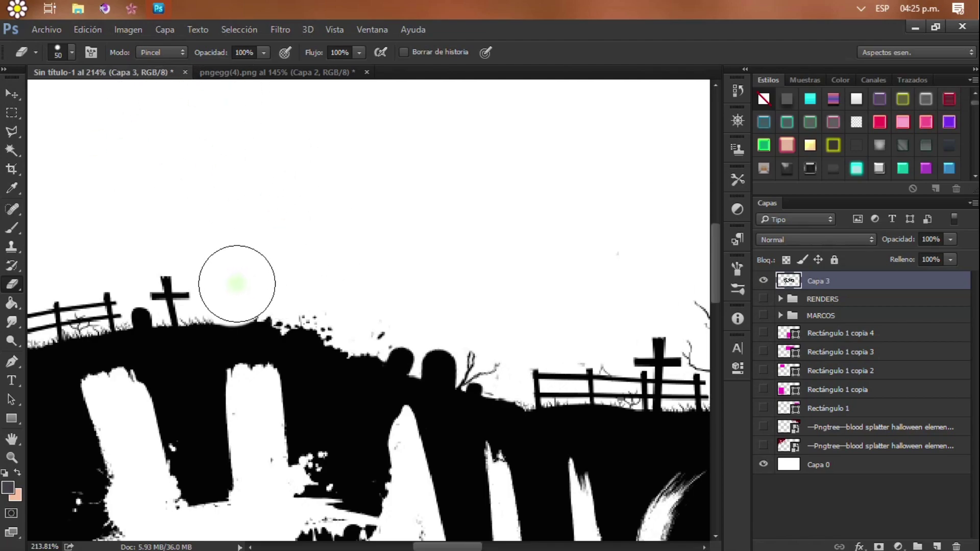
Step: Select the grass strip just right of the small leaning cross and copy it to a new layer
scroll(236, 280, "up", 2)
mouse_move(286, 293)
left_mouse_down()
mouse_move(240, 307)
mouse_move(346, 290)
left_mouse_up()
key("space")
key("m")
left_click_drag(265, 315, 315, 346)
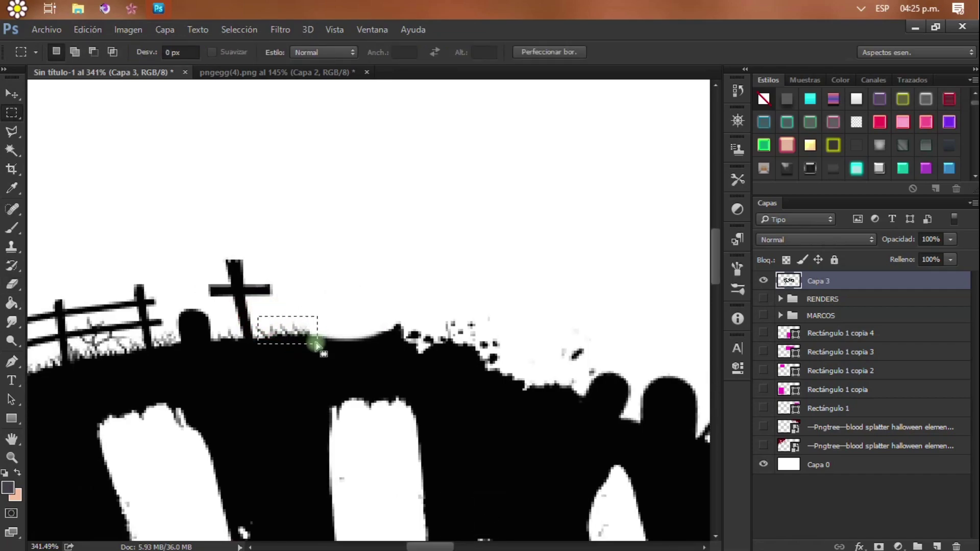
right_click(313, 344)
left_click(405, 151)
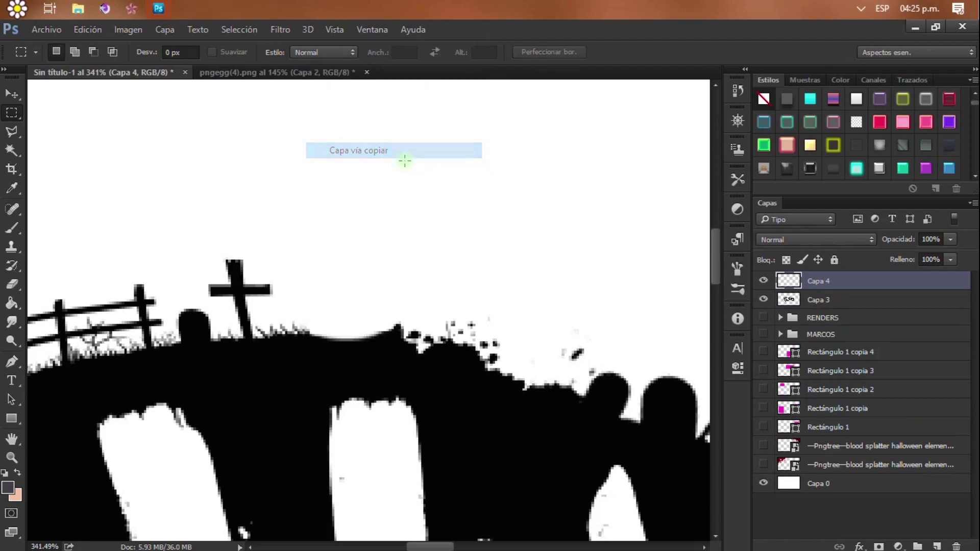
Step: Place the grass copy along the bare ridge, duplicate it further right rotated about 6.17°, and toggle the duplicate's visibility to compare
key("v")
left_click_drag(313, 324, 418, 346)
key("ctrl+j")
key("v")
key("ctrl+t")
left_click_drag(415, 275, 436, 333)
key("Return")
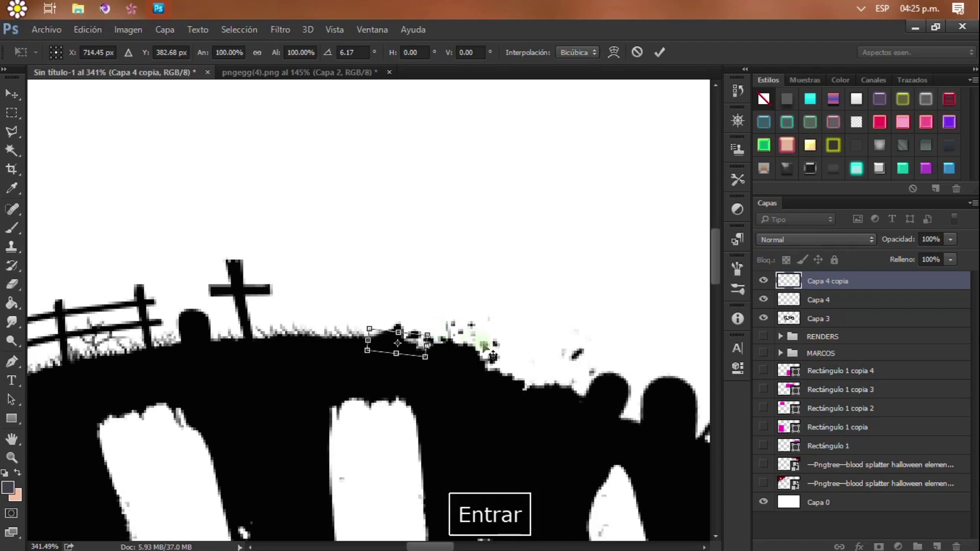
left_click(763, 281)
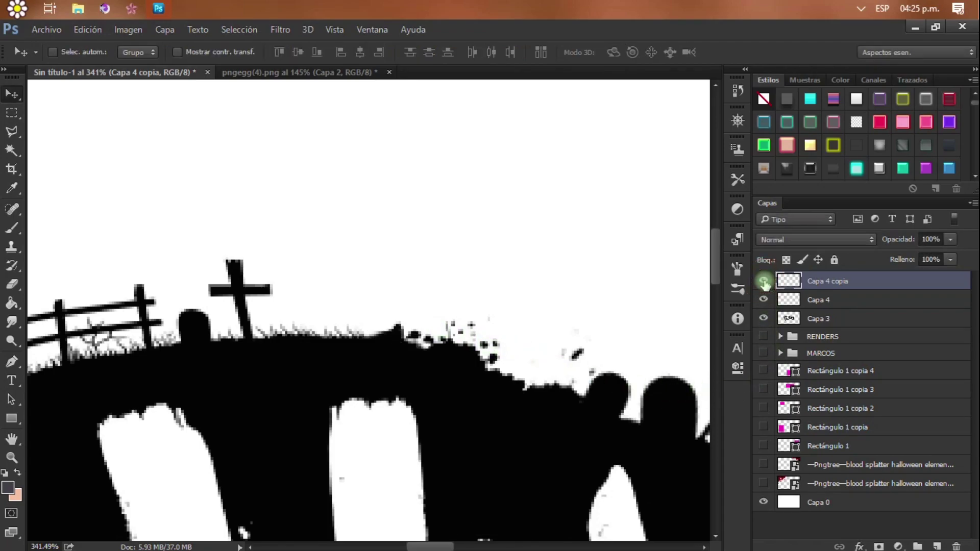
Step: Merge Capa 4 copia, Capa 4 and Capa 3 into one banner layer, and show all the hidden layers and groups again
left_click(790, 319, "shift")
key("ctrl+e")
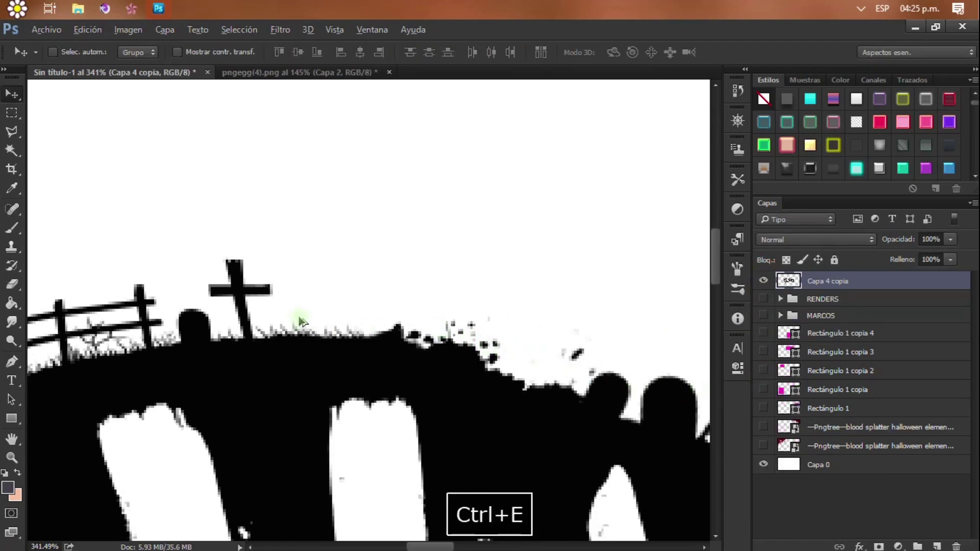
scroll(298, 315, "down", 3)
scroll(281, 335, "down", 5)
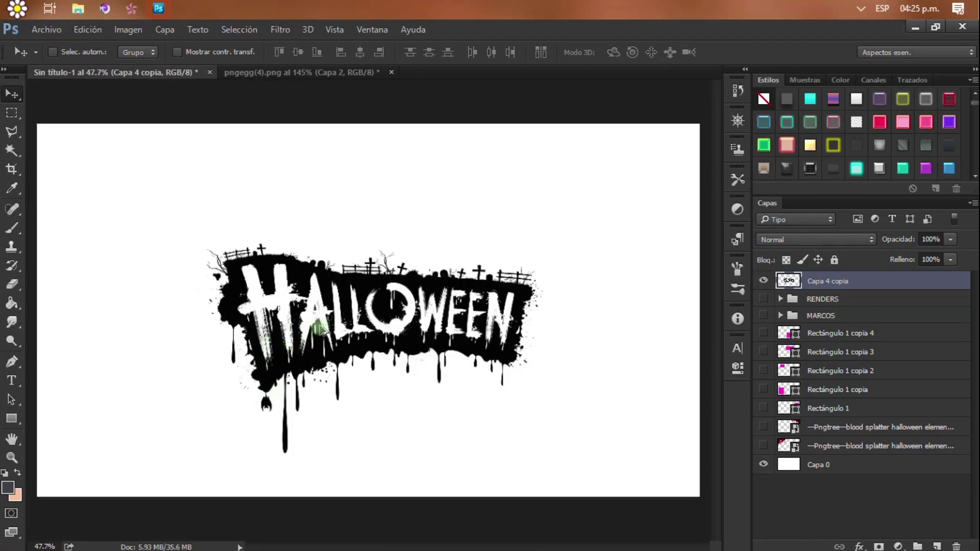
scroll(317, 333, "down", 2)
scroll(332, 327, "up", 1)
scroll(347, 318, "up", 1)
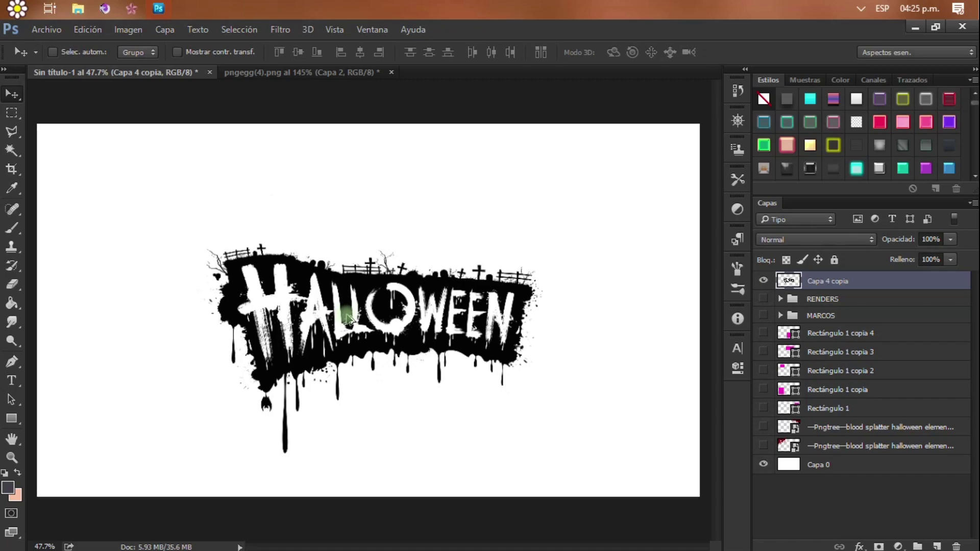
left_click_drag(763, 298, 771, 426)
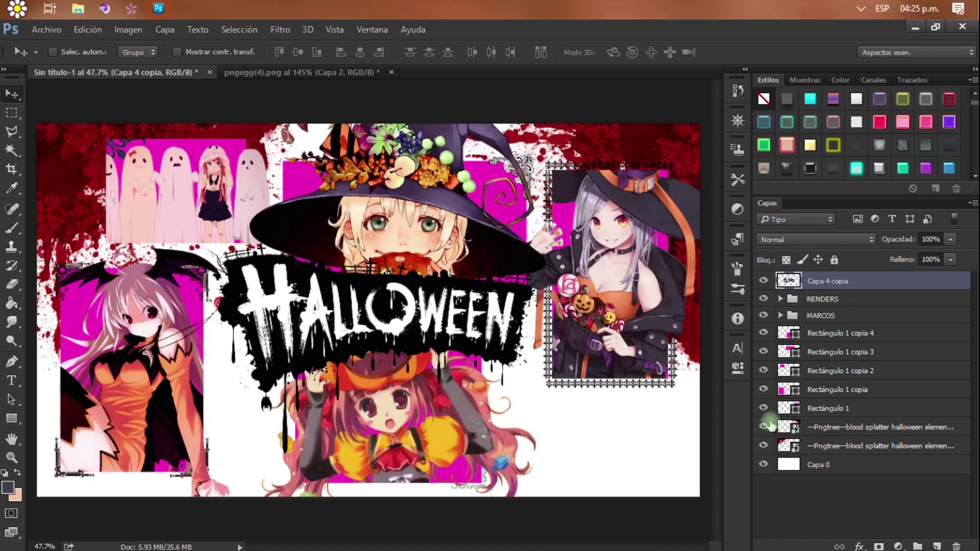
Step: Transform the Halloween banner to about 54.7% scale and about -1.96° rotation, placing it across the lower edge of the silver-haired witch's frame
left_click(788, 466)
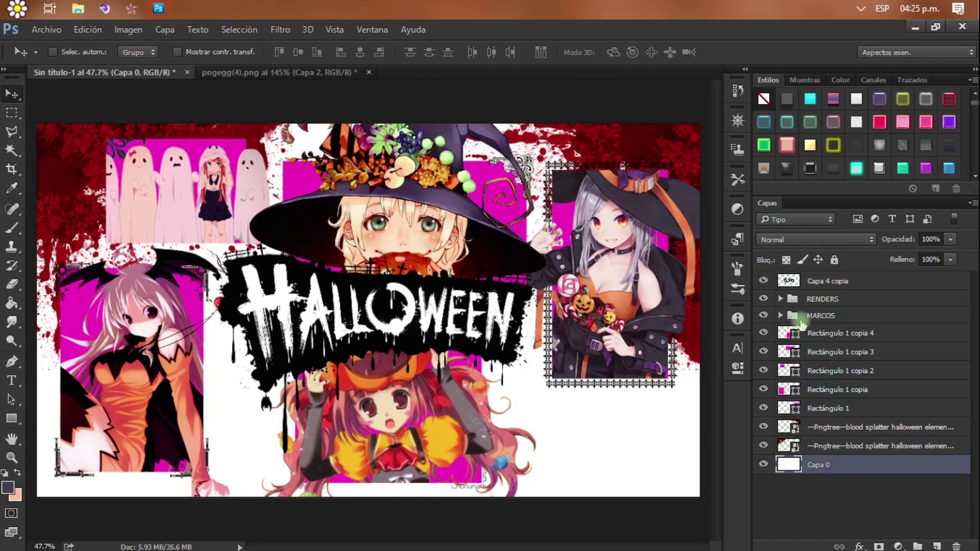
left_click(790, 282)
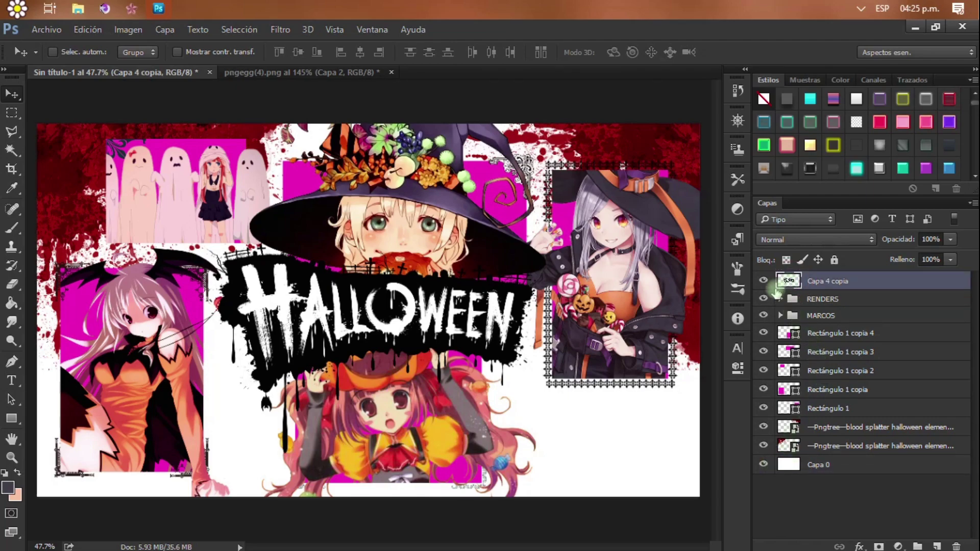
key("ctrl+t")
left_click_drag(542, 451, 452, 356)
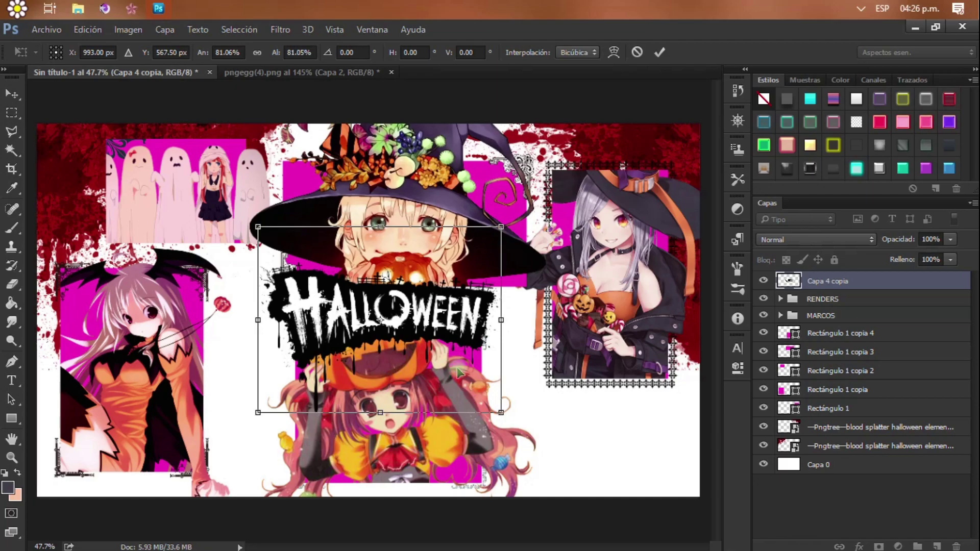
left_click_drag(501, 413, 422, 352)
left_click_drag(355, 326, 632, 430)
left_click_drag(493, 367, 491, 371)
key("Left")
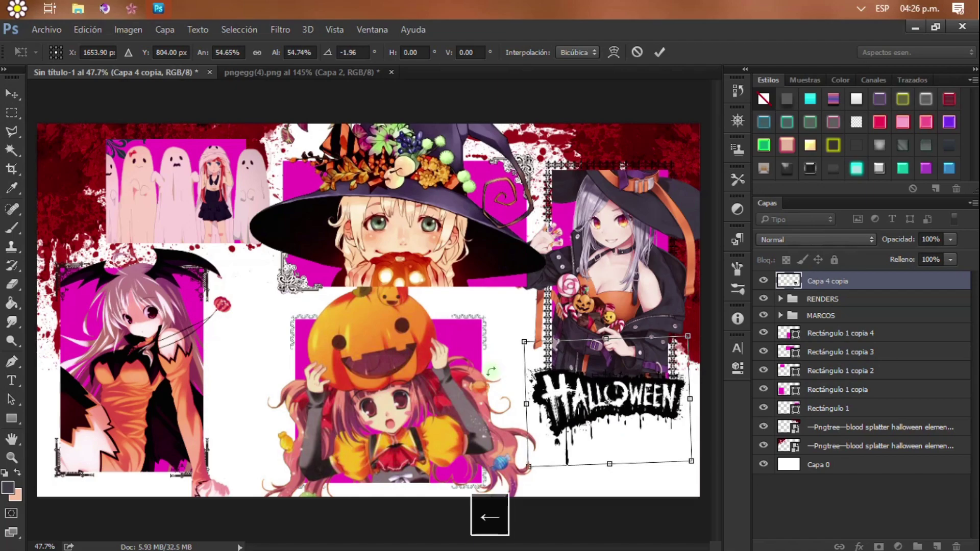
key("Return")
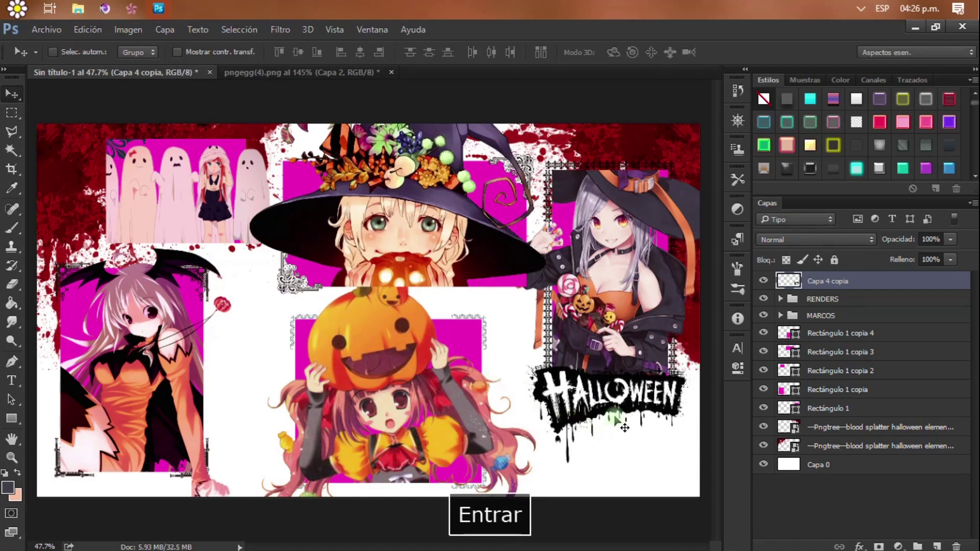
Step: Close the pngegg(4).png document
key("alt+Tab")
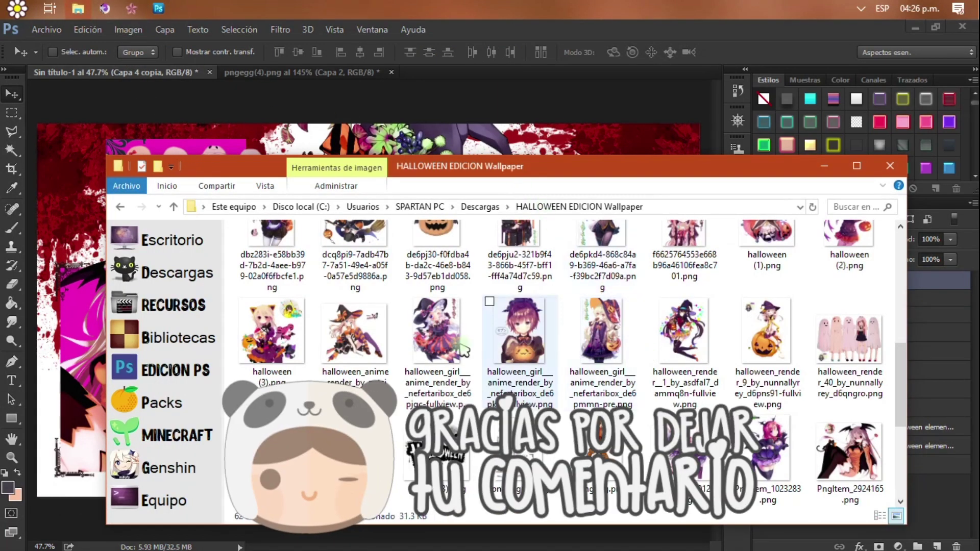
left_click(380, 74)
left_click(391, 72)
left_click(514, 232)
Step: Open clipart147441.png from the HALLOWEEN EDICION Wallpaper folder as a separate document
left_click(78, 8)
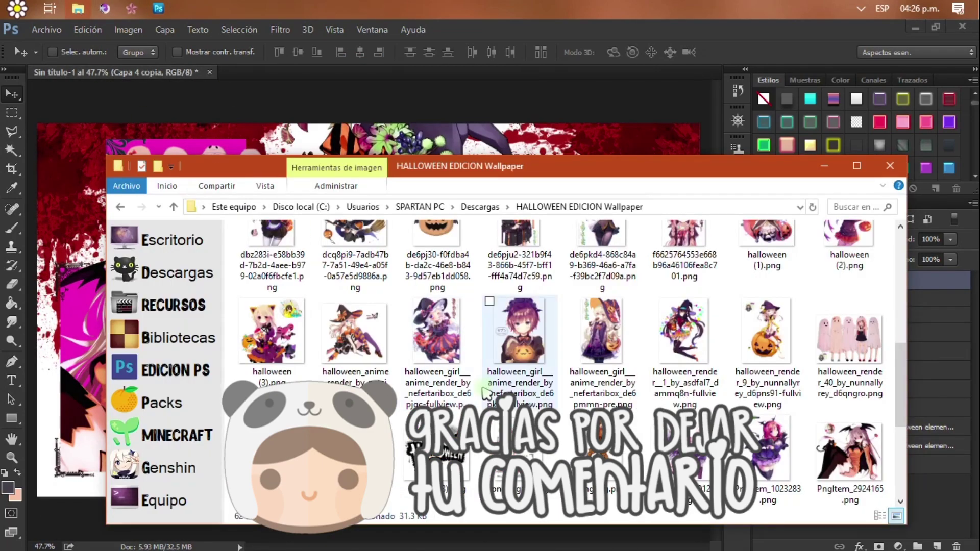
scroll(482, 390, "down", 5)
scroll(490, 368, "up", 15)
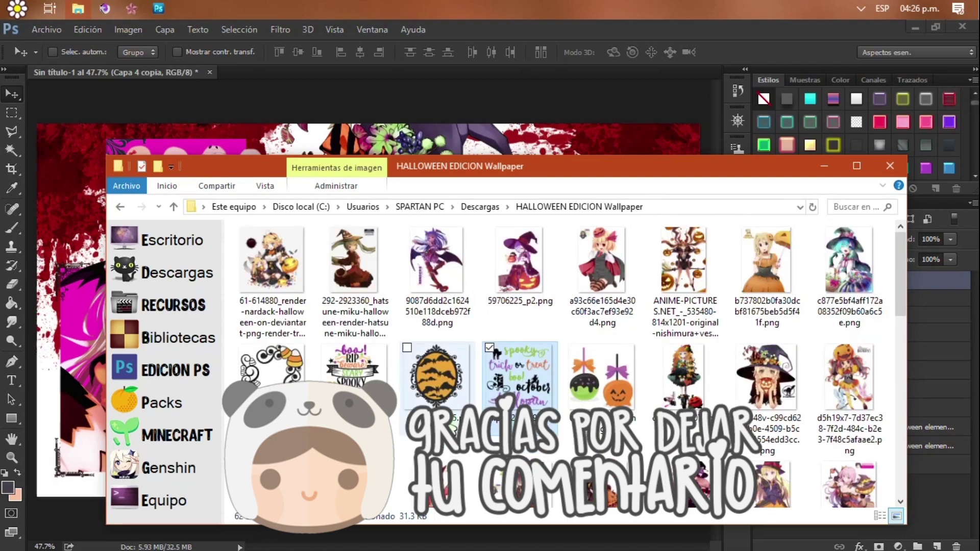
left_click(356, 365)
left_click_drag(355, 367, 378, 92)
left_click(588, 272)
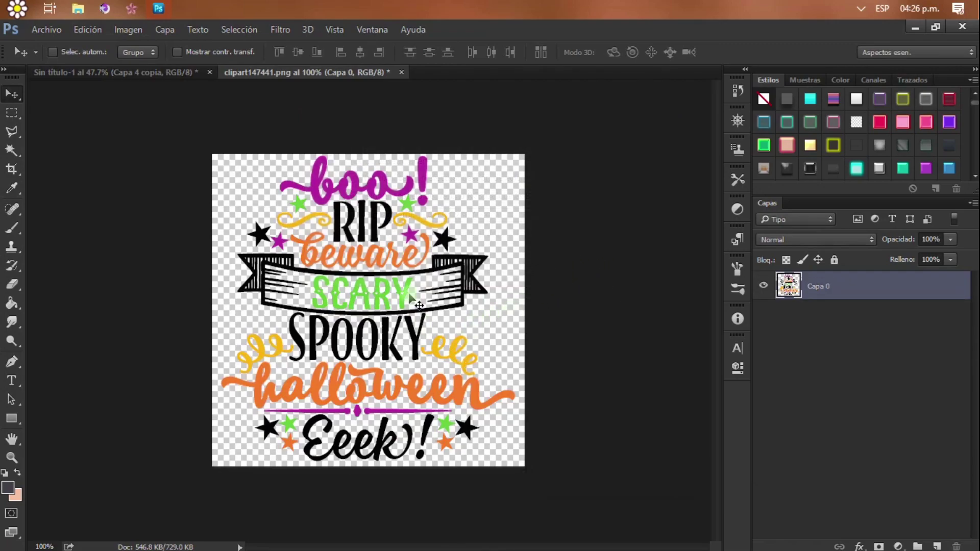
Step: Outline the purple "boo!" lettering with the Polygonal Lasso and copy it to a new layer
key("m")
scroll(364, 203, "up", 3)
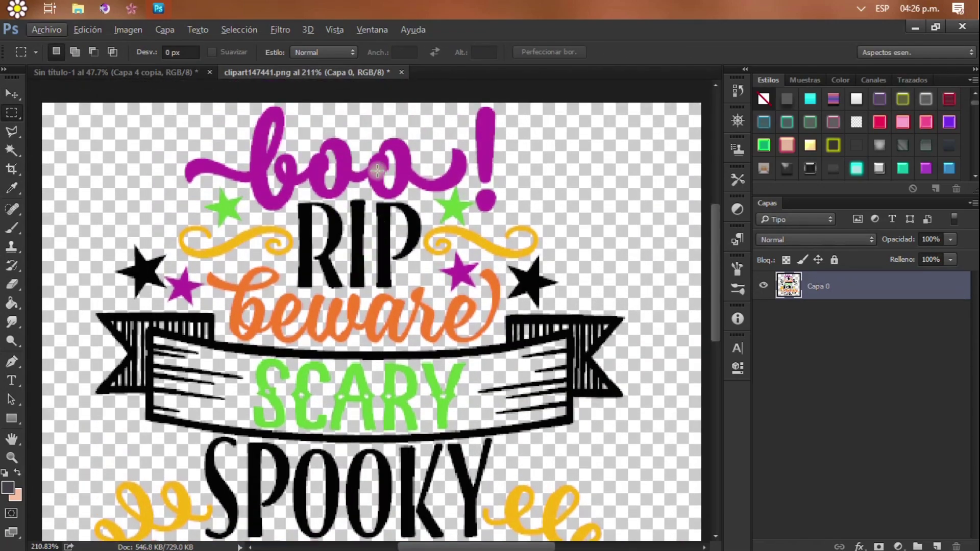
scroll(394, 184, "up", 2)
key("v")
left_click(359, 217)
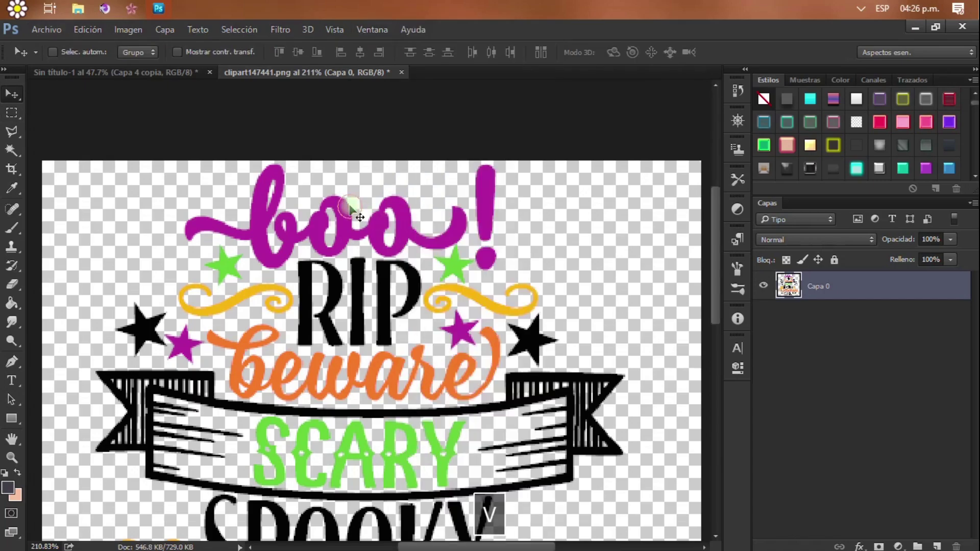
key("m")
scroll(488, 273, "up", 3)
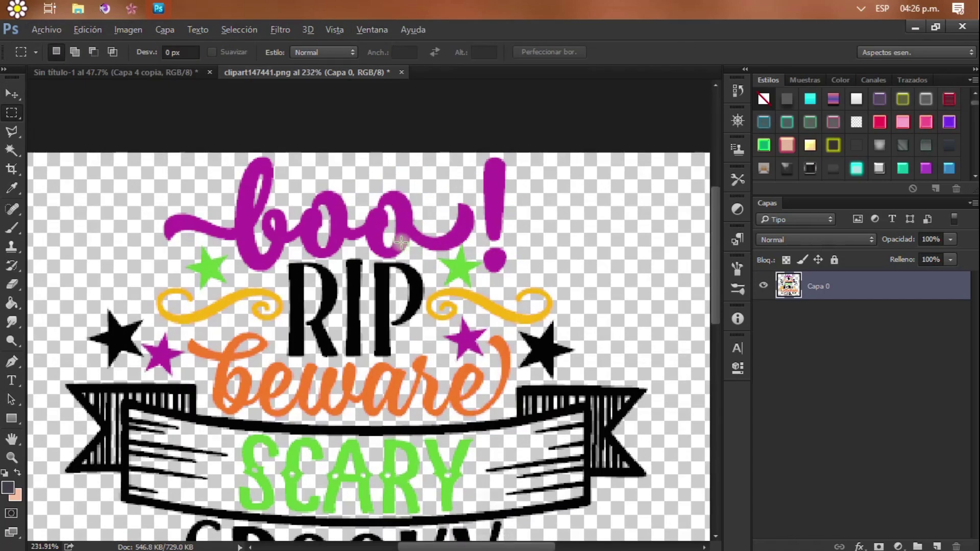
key("space")
left_click_drag(214, 254, 289, 270)
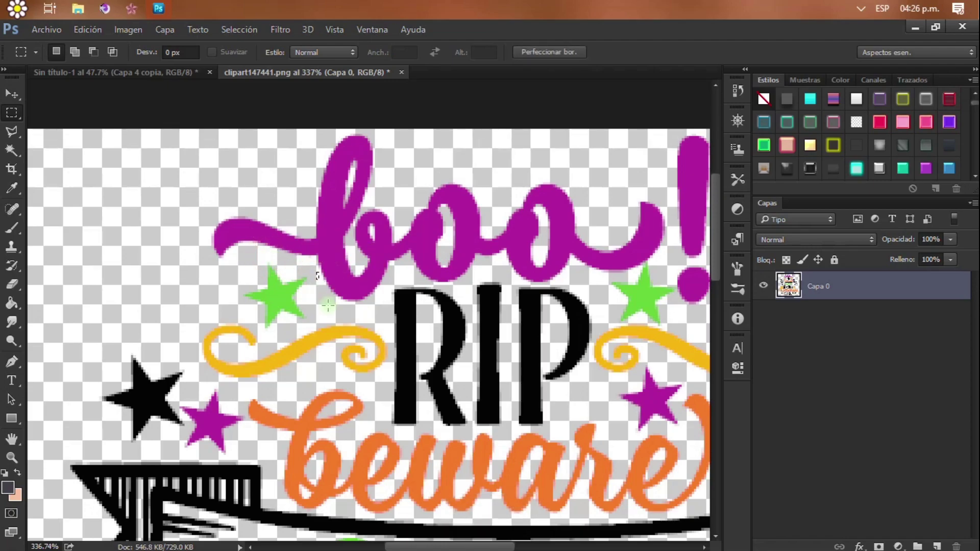
key("l")
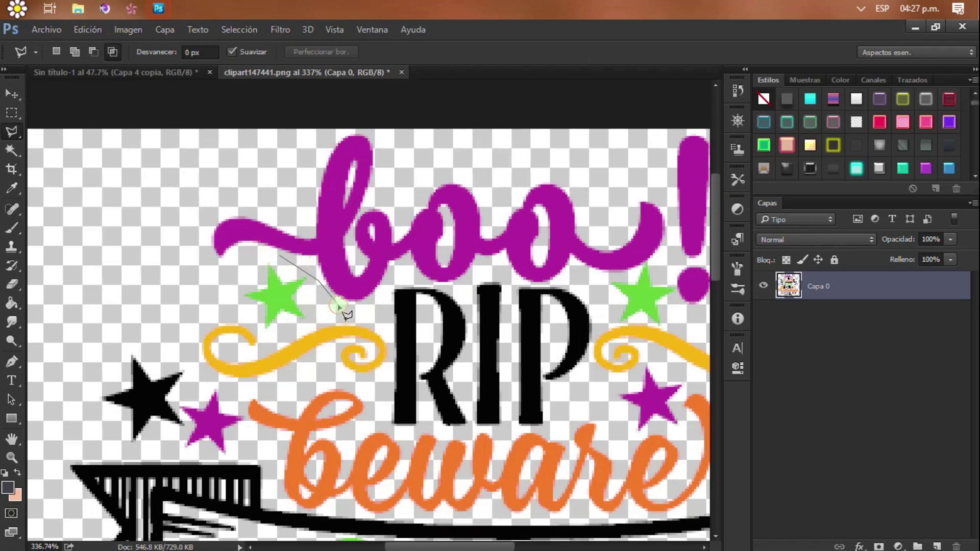
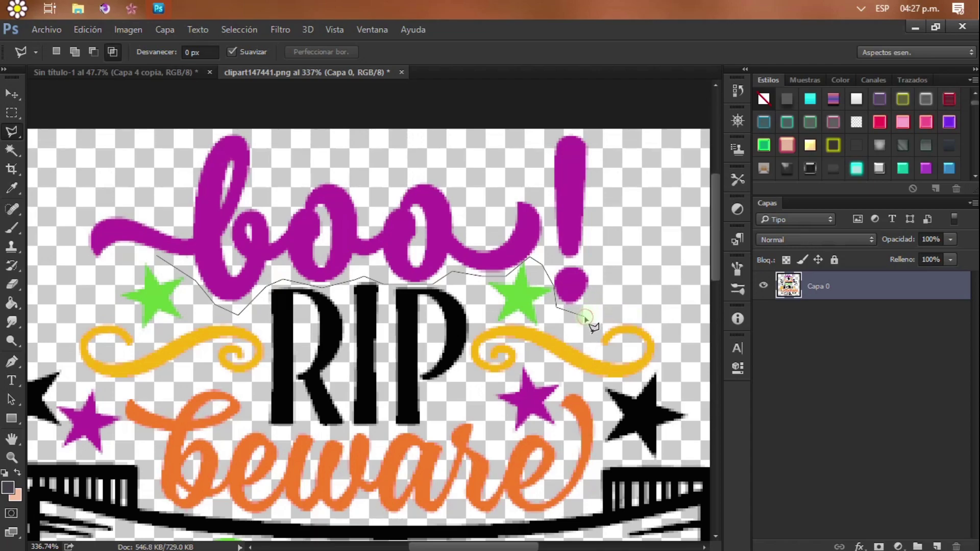
left_click(212, 123)
left_click(135, 260)
right_click(264, 248)
left_click(442, 362)
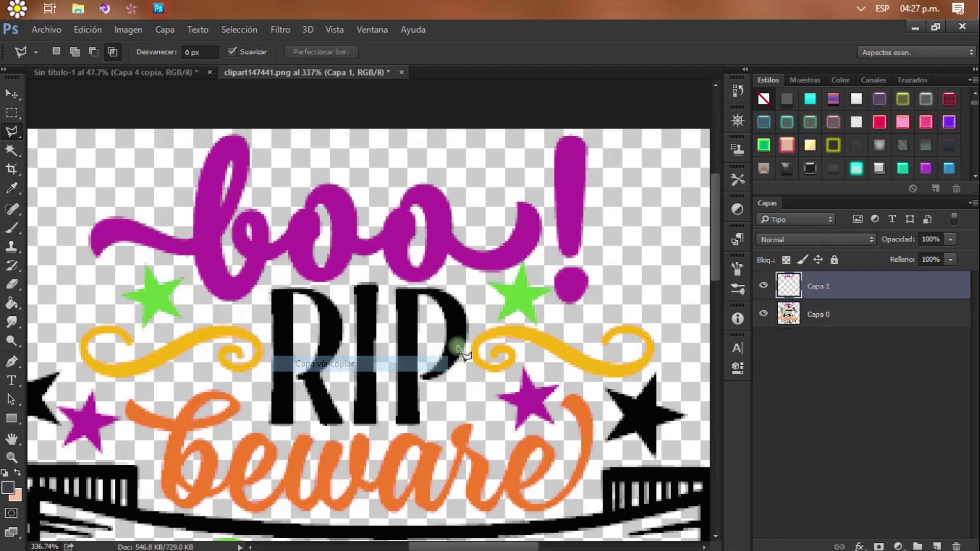
Step: Bring the "boo!" lettering into the wallpaper beside the large pumpkin, and add "SCARY" and "halloween" from the clipart near the bat-winged girl and ghosts
key("v")
mouse_move(320, 247)
left_mouse_down()
mouse_move(153, 125)
mouse_move(123, 82)
mouse_move(329, 268)
mouse_move(384, 341)
mouse_move(482, 345)
left_mouse_up()
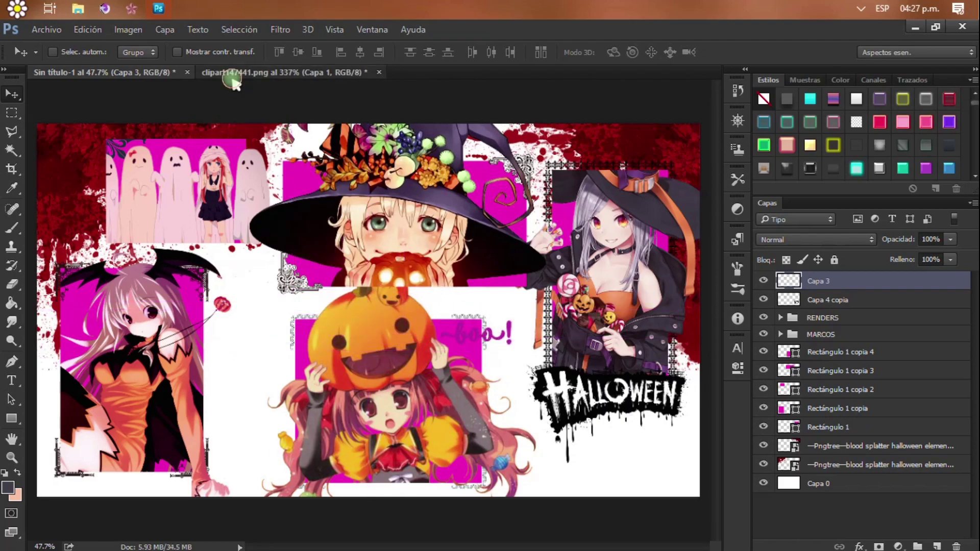
left_click(230, 72)
scroll(408, 371, "down", 2)
left_click_drag(418, 369, 418, 115)
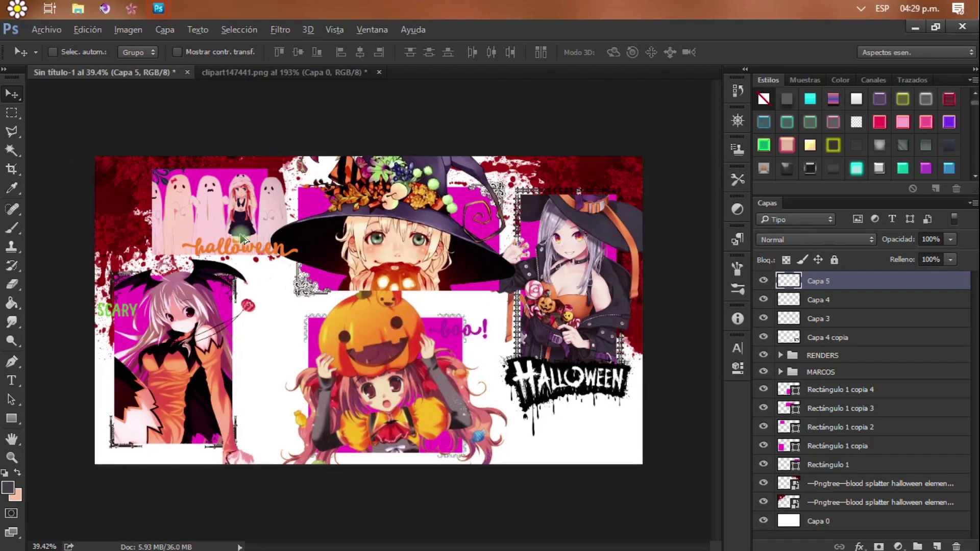
Step: Expand the RENDERS group and load the outline of the ghosts render as a selection
scroll(241, 237, "up", 2)
scroll(241, 237, "down", 2)
scroll(242, 237, "up", 2)
scroll(242, 237, "down", 1)
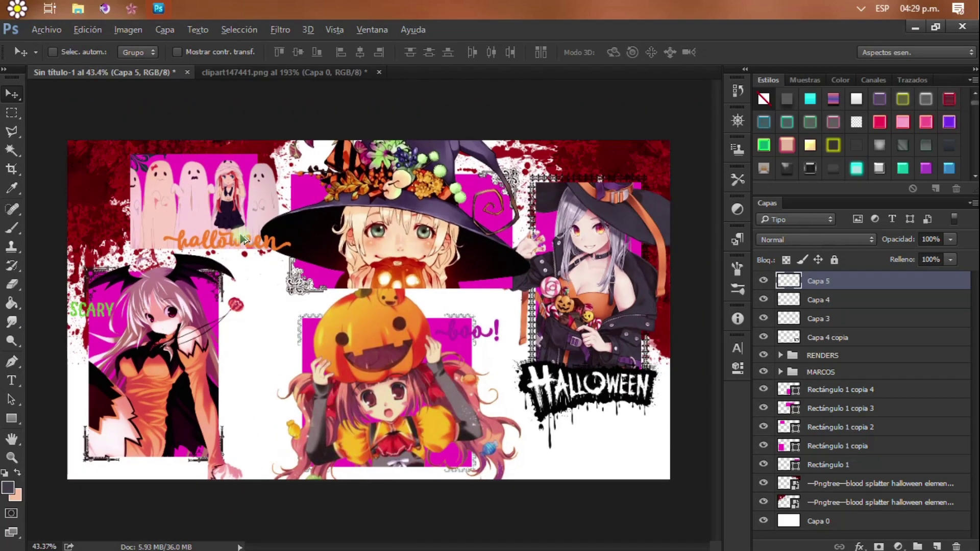
scroll(244, 237, "up", 3)
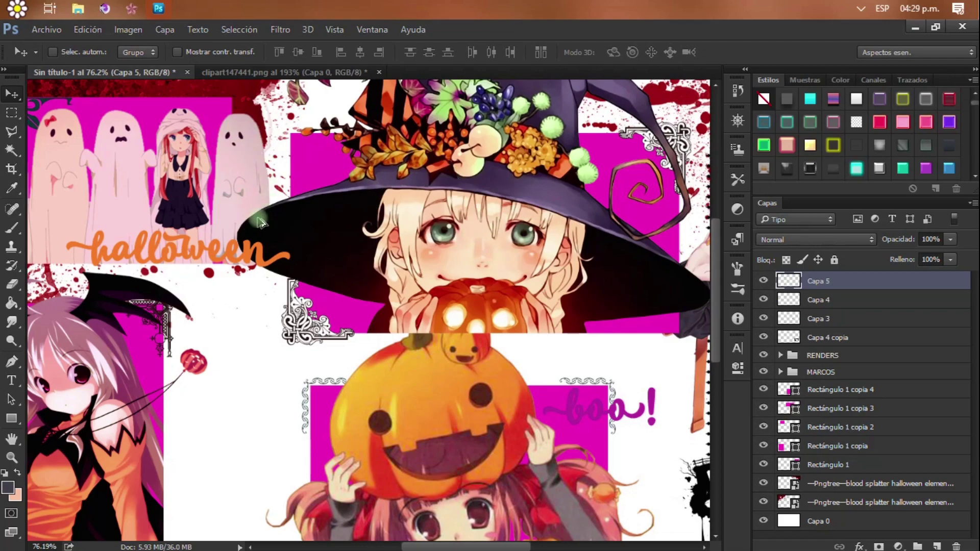
scroll(244, 238, "down", 1)
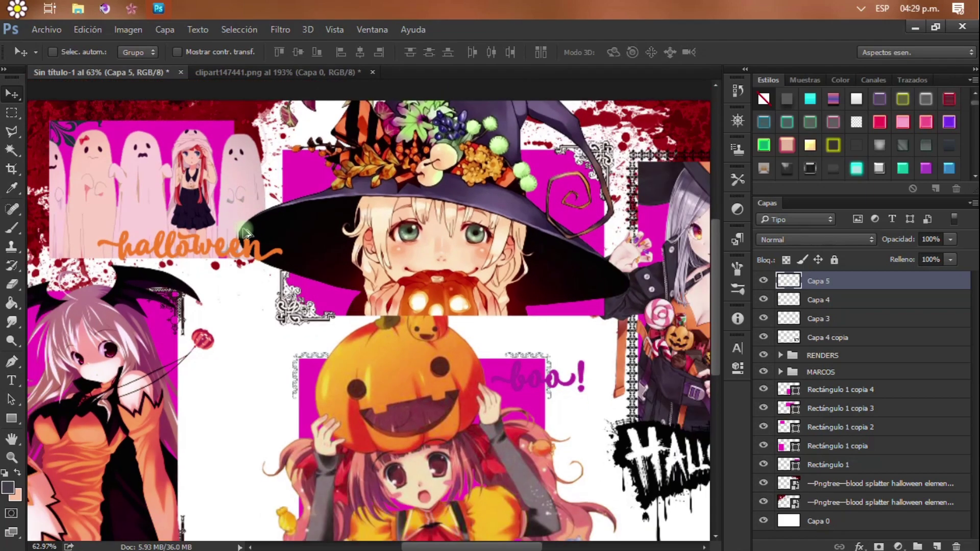
scroll(238, 207, "up", 2)
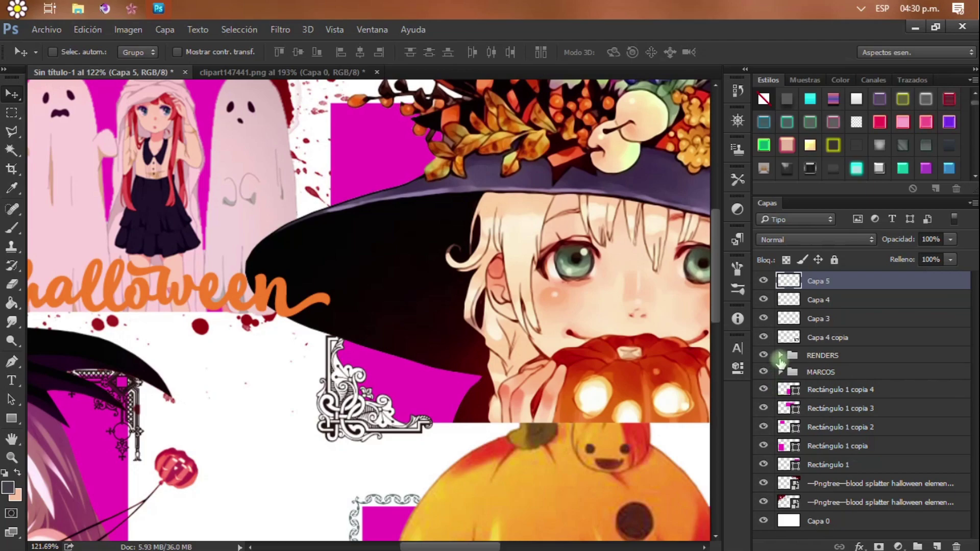
left_click(779, 356)
left_click(764, 392)
left_click(764, 392)
left_click(799, 392, "ctrl")
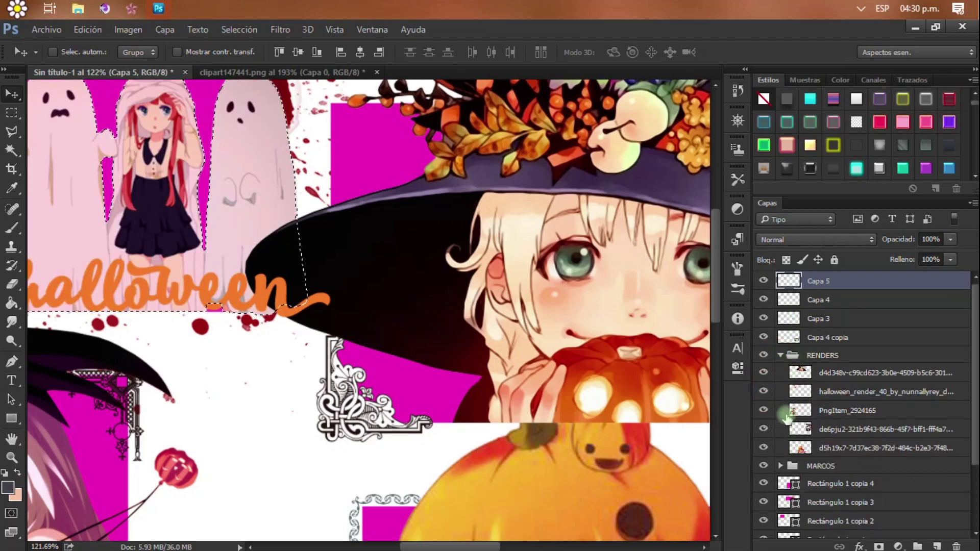
Step: Erase the witch's hat brim inside the ghost selection on the d4d348v render layer with a 40 px eraser, deselect, and collapse RENDERS
left_click(764, 373)
left_click(764, 373)
left_click(804, 370)
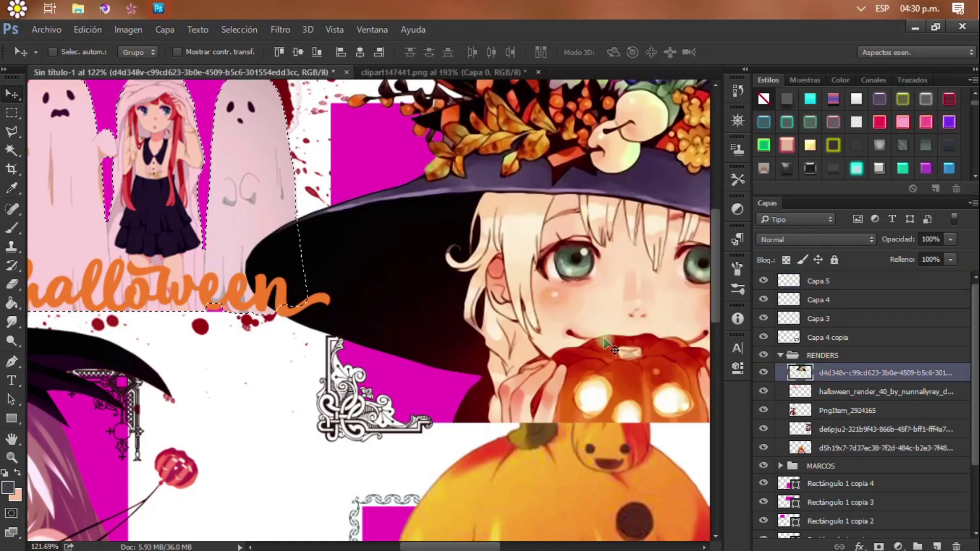
key("e")
mouse_move(276, 216)
left_mouse_down()
mouse_move(298, 284)
mouse_move(238, 286)
mouse_move(285, 227)
mouse_move(274, 276)
mouse_move(260, 284)
mouse_move(277, 250)
mouse_move(320, 294)
mouse_move(295, 301)
left_mouse_up()
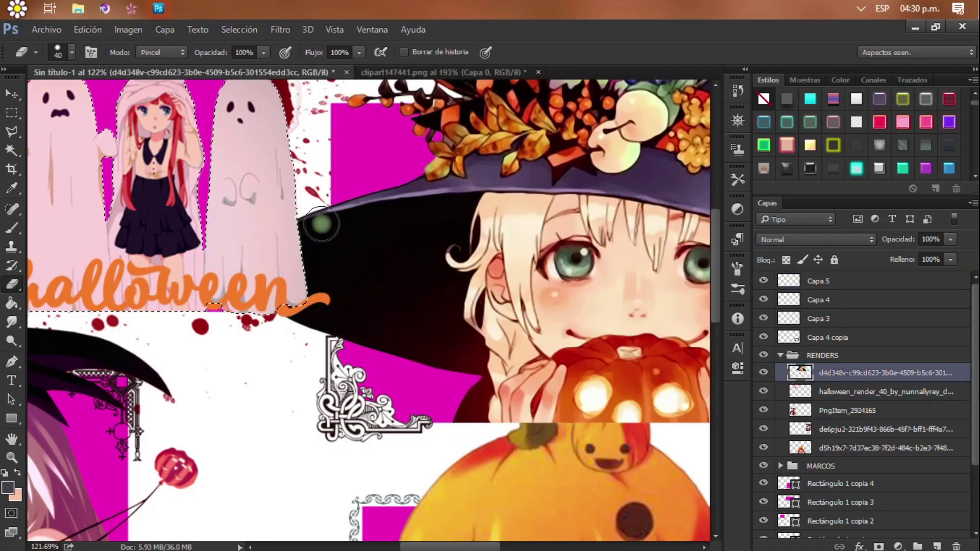
key("ctrl+d")
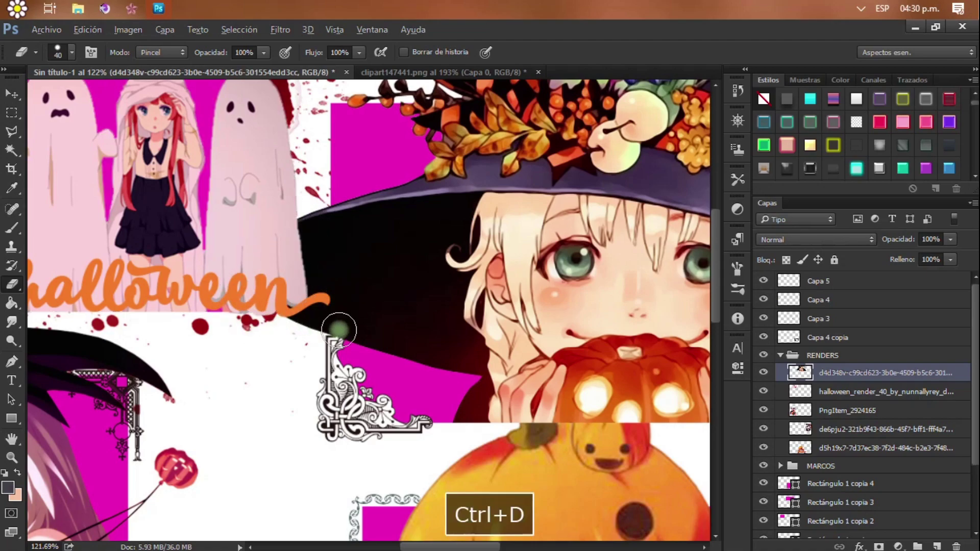
scroll(339, 330, "down", 3)
scroll(407, 334, "down", 2)
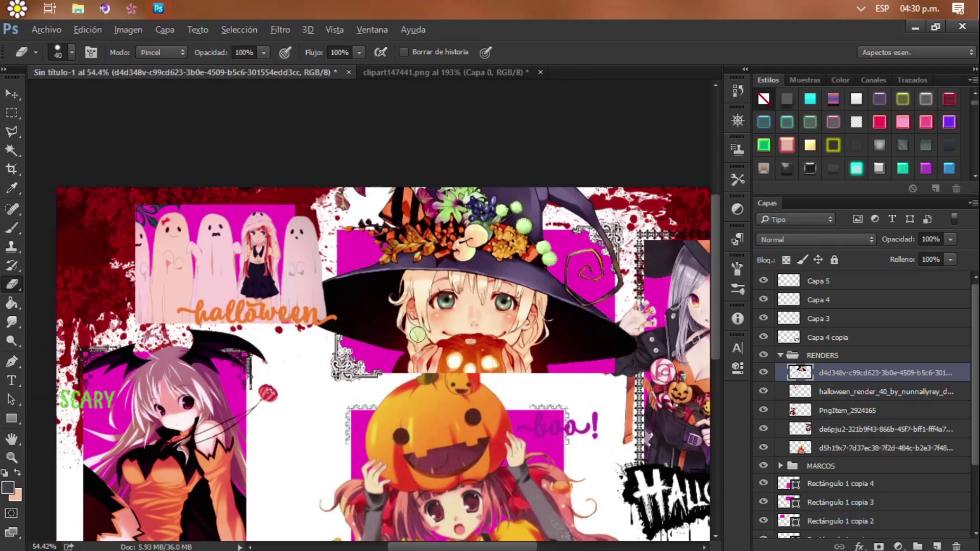
scroll(406, 334, "up", 1)
left_click(782, 356)
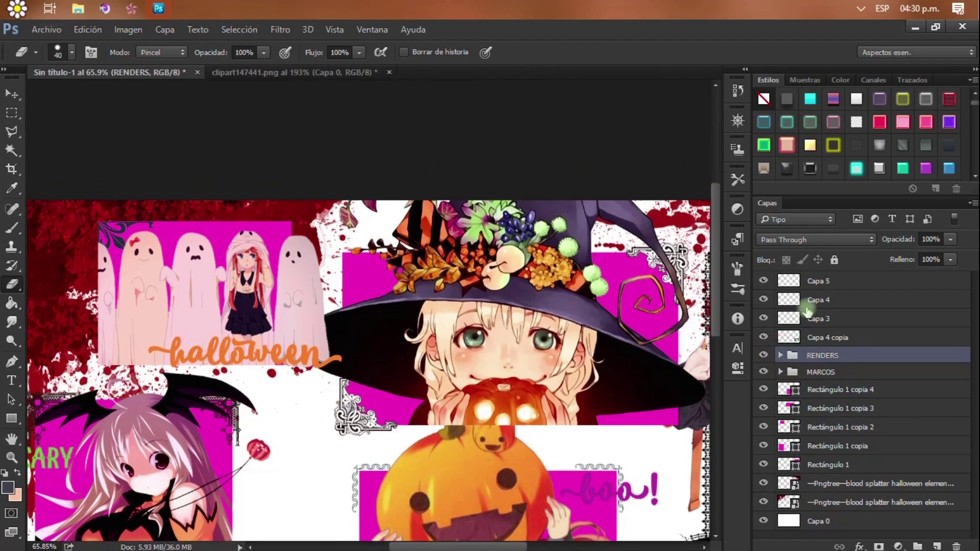
Step: Select Capa 5 and shift the orange "halloween" lettering slightly right and down over the ghosts
left_click(768, 281)
key("v")
left_click_drag(326, 358, 332, 361)
scroll(662, 329, "down", 2)
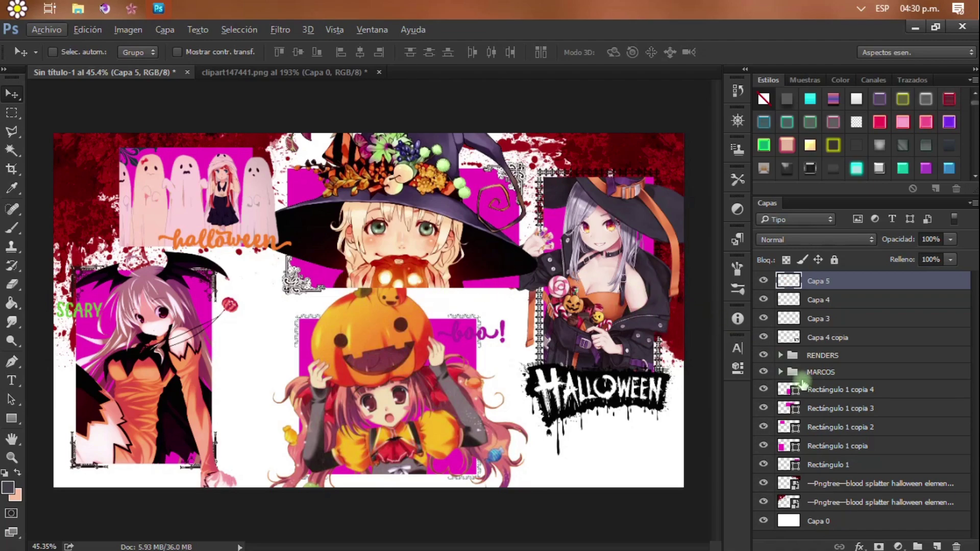
Step: Select Capa 0, find 713279.png in the BACKGROUNDS para tus EDICIONES folder and preview it at full size
left_click(804, 516)
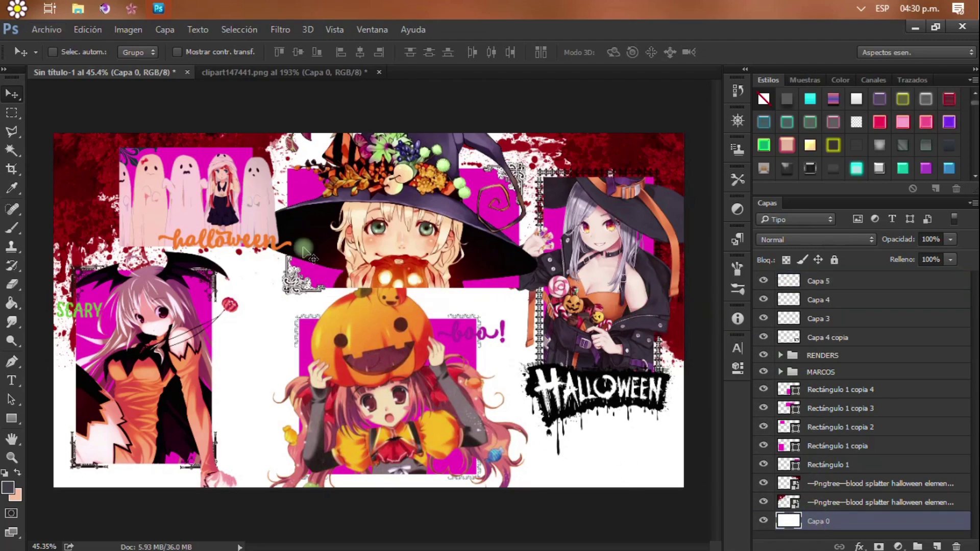
left_click(79, 8)
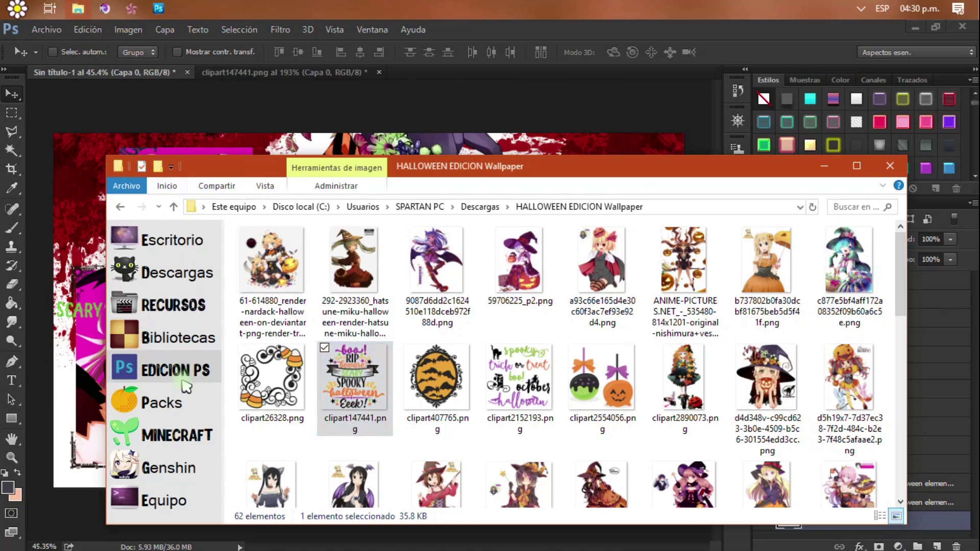
left_click(175, 417)
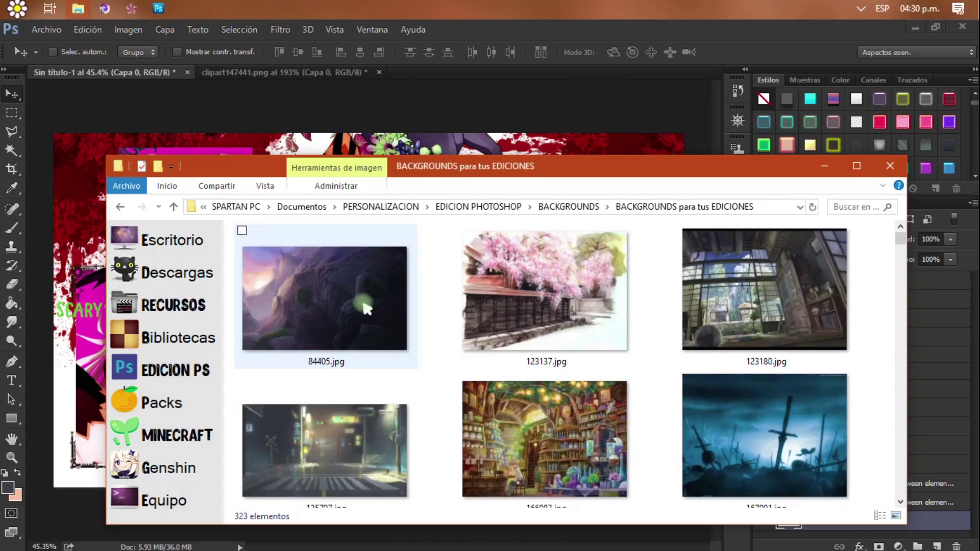
scroll(367, 309, "down", 2)
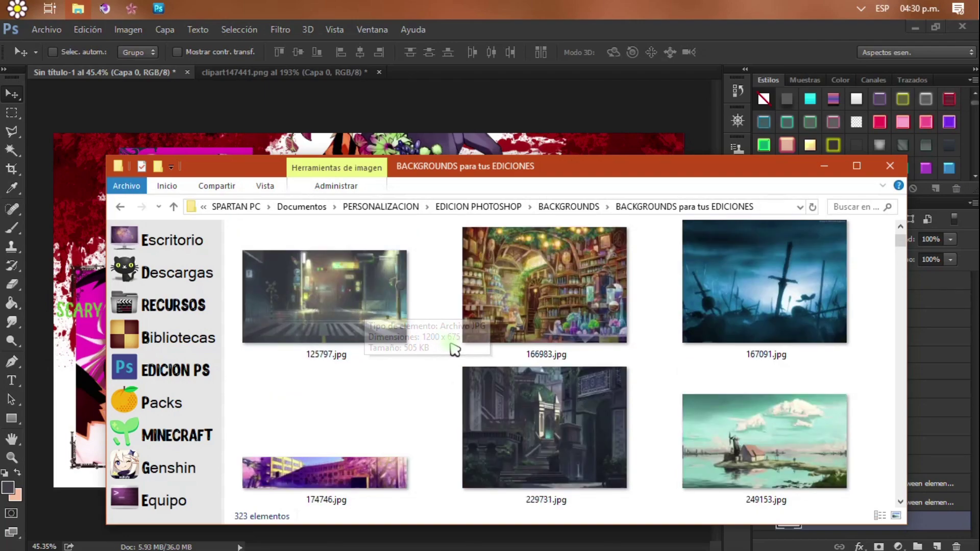
scroll(449, 347, "down", 2)
scroll(451, 350, "down", 2)
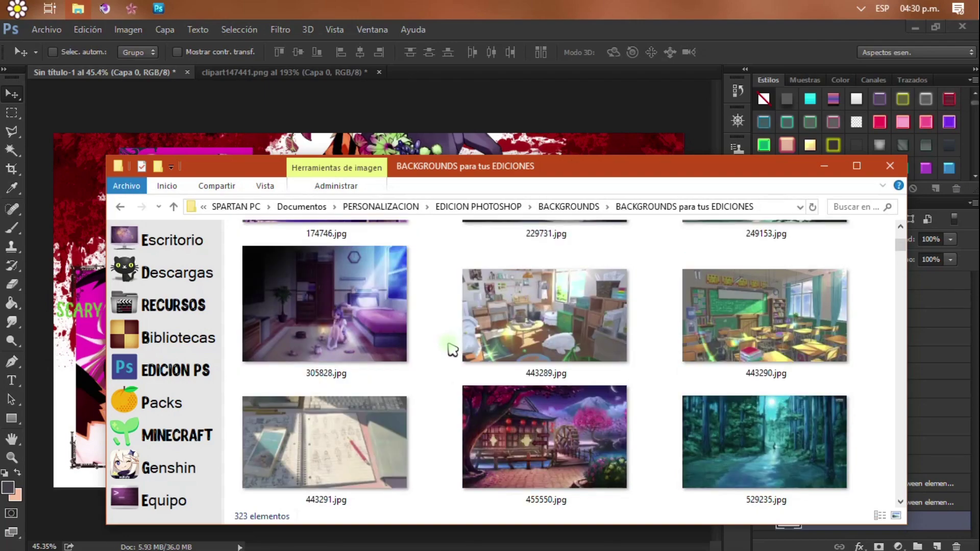
scroll(453, 350, "down", 4)
scroll(454, 347, "down", 2)
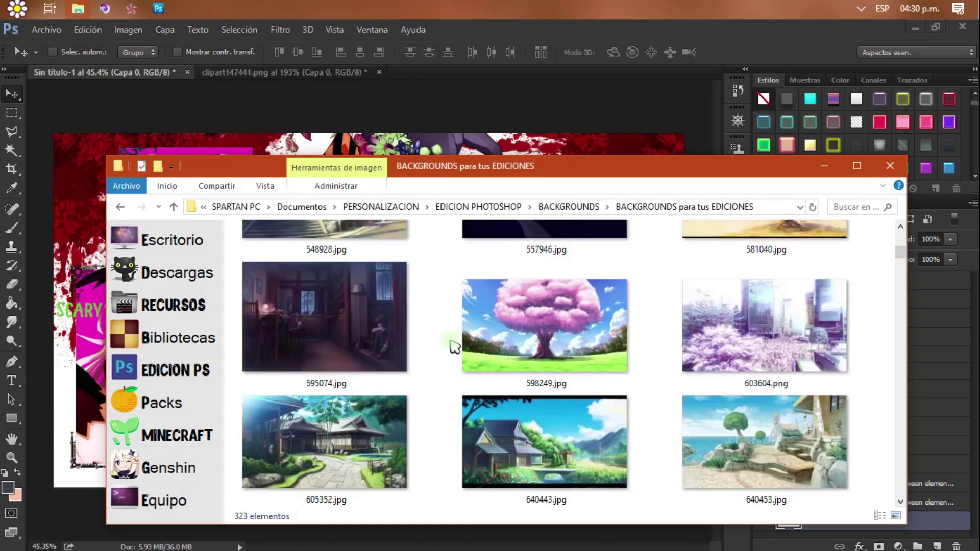
scroll(453, 347, "down", 4)
scroll(454, 347, "down", 2)
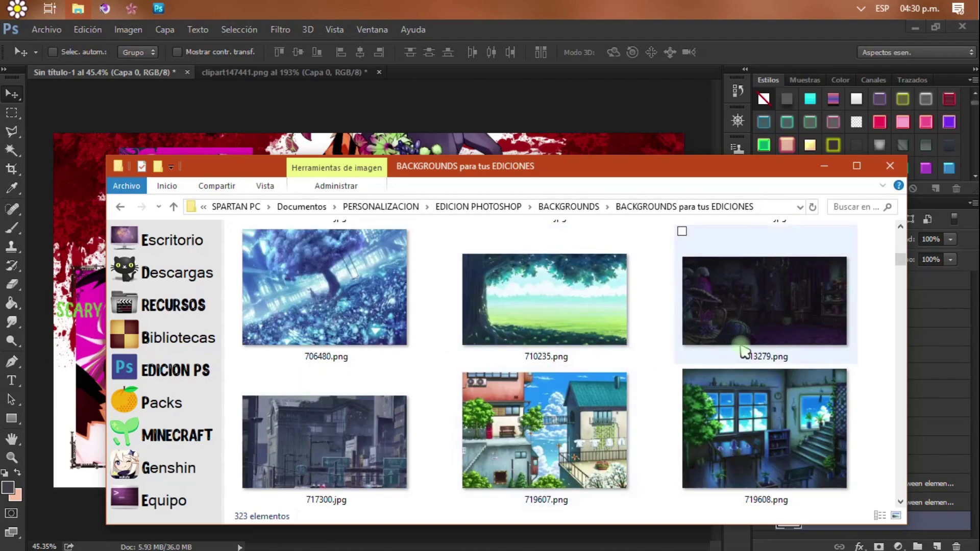
left_click(764, 325)
key("Return")
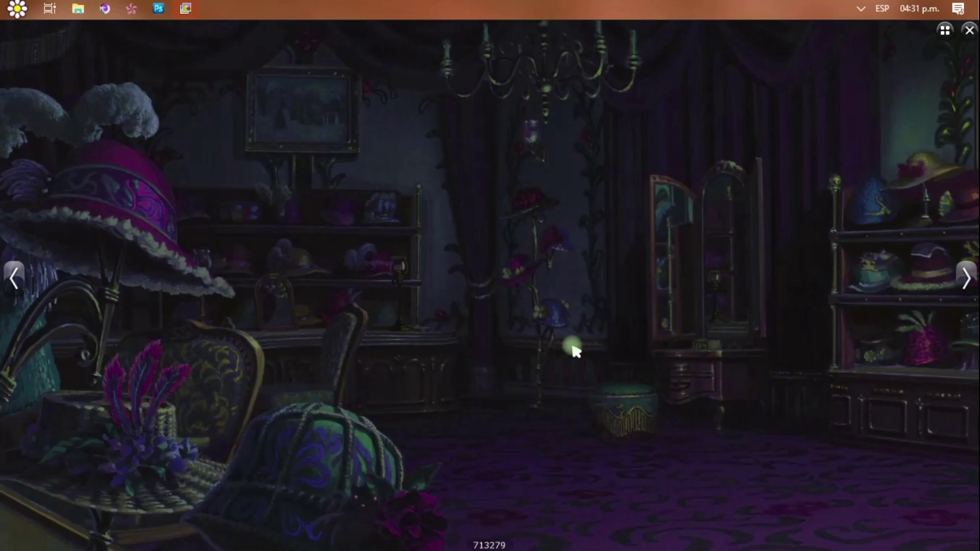
key("Escape")
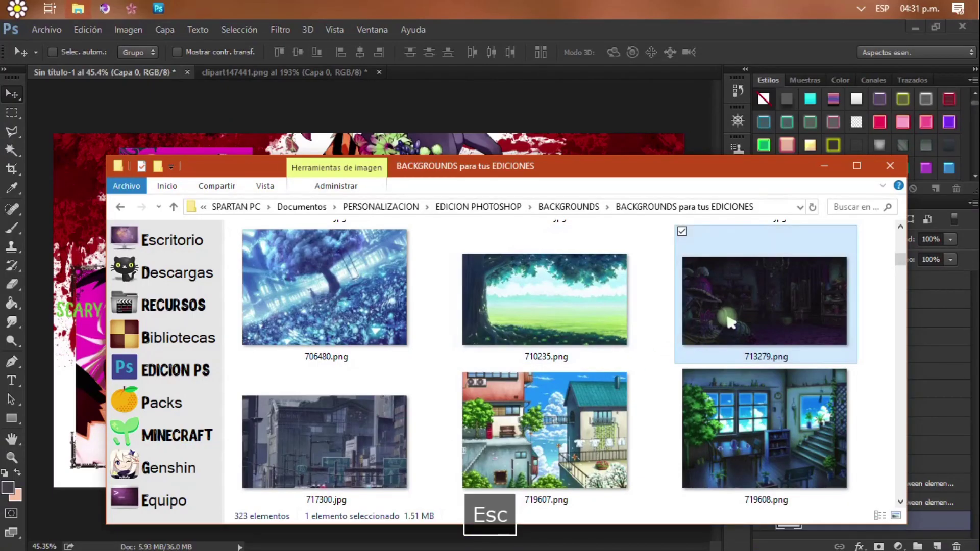
Step: Place 713279.png directly above Capa 0, scaled to about 106% so it covers the whole canvas
left_click(590, 125)
key("space")
left_click_drag(683, 480, 700, 490)
left_click_drag(411, 250, 425, 328)
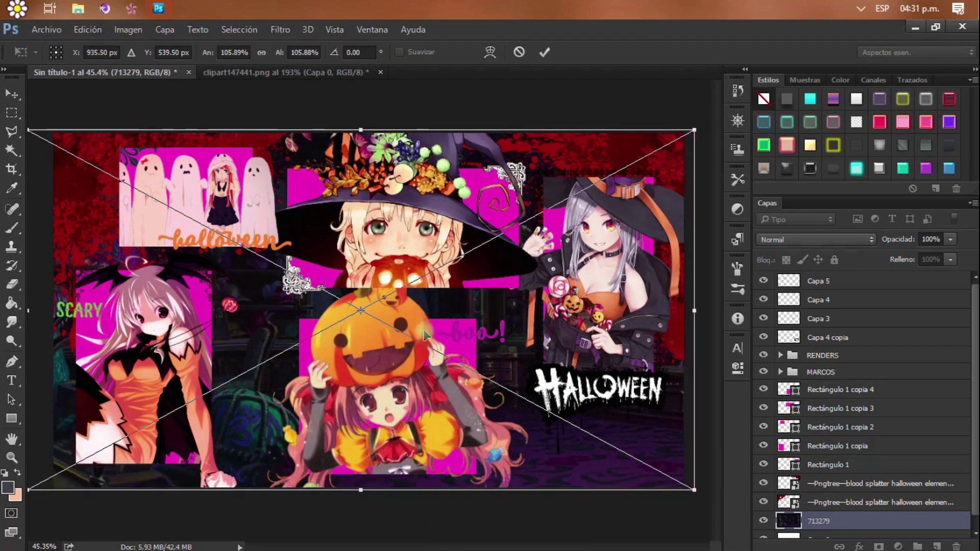
key("Return")
Step: Browse further through the backgrounds folder and preview 749958.jpg
left_click(78, 8)
scroll(627, 409, "down", 2)
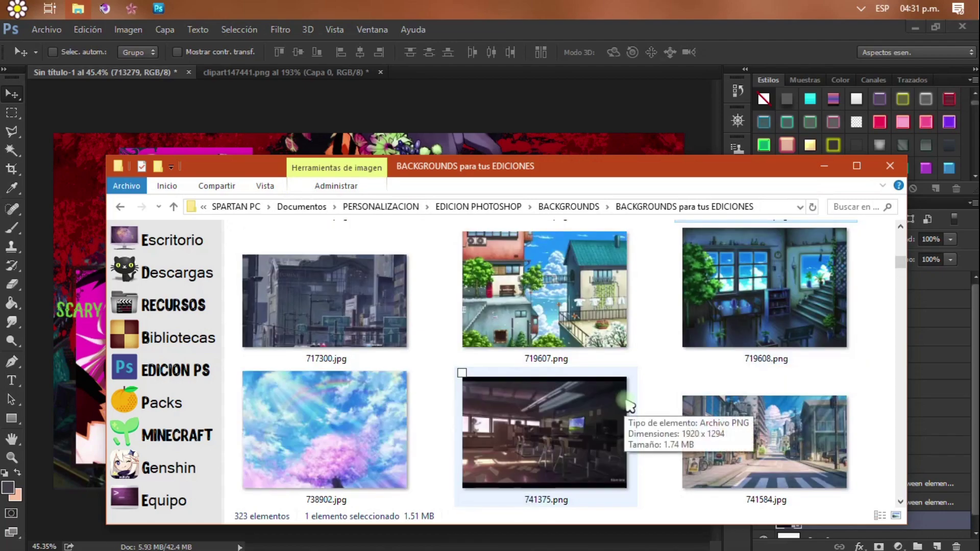
scroll(592, 434, "down", 6)
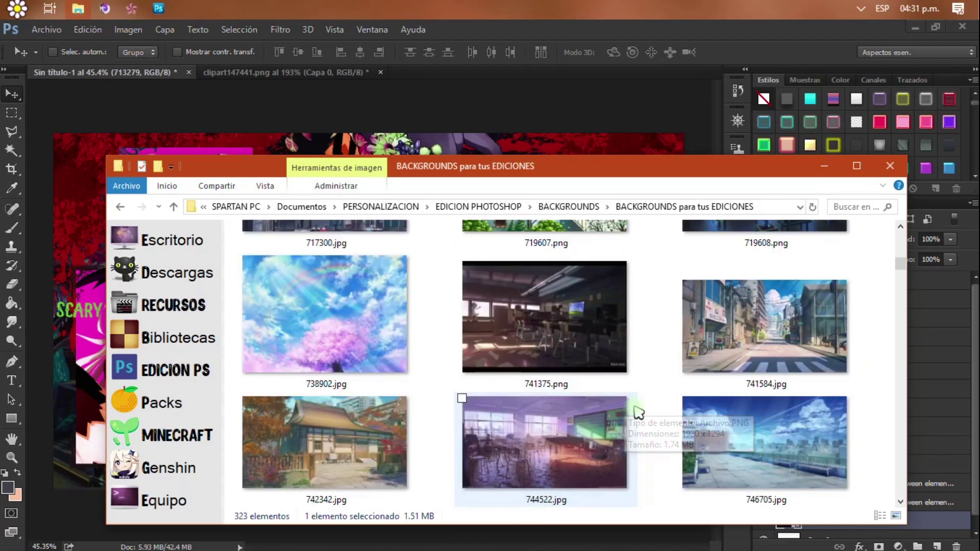
scroll(638, 412, "down", 8)
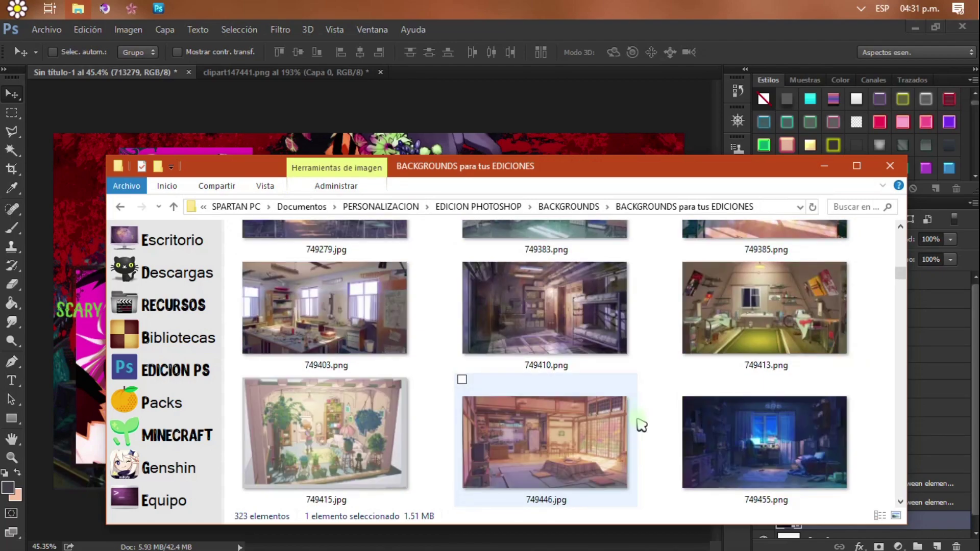
double_click(407, 317)
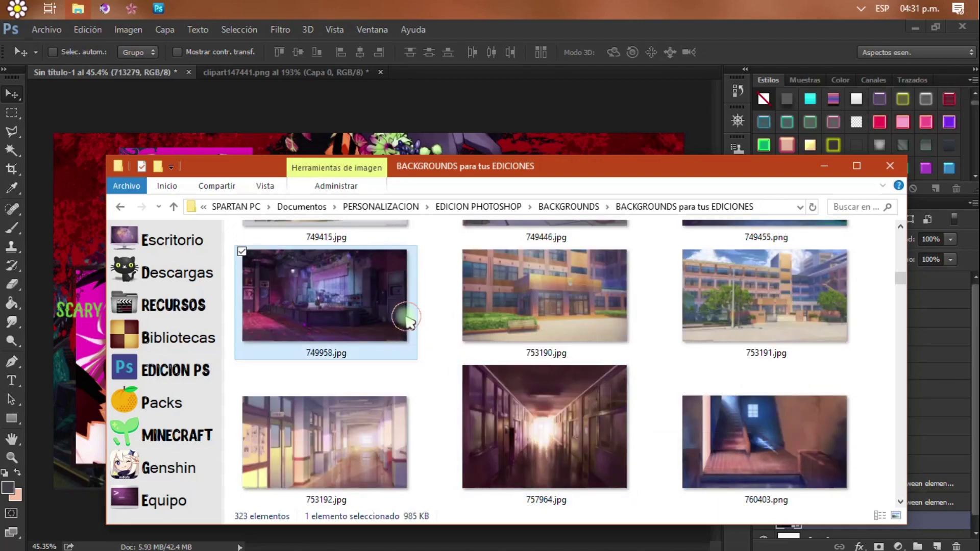
key("Escape")
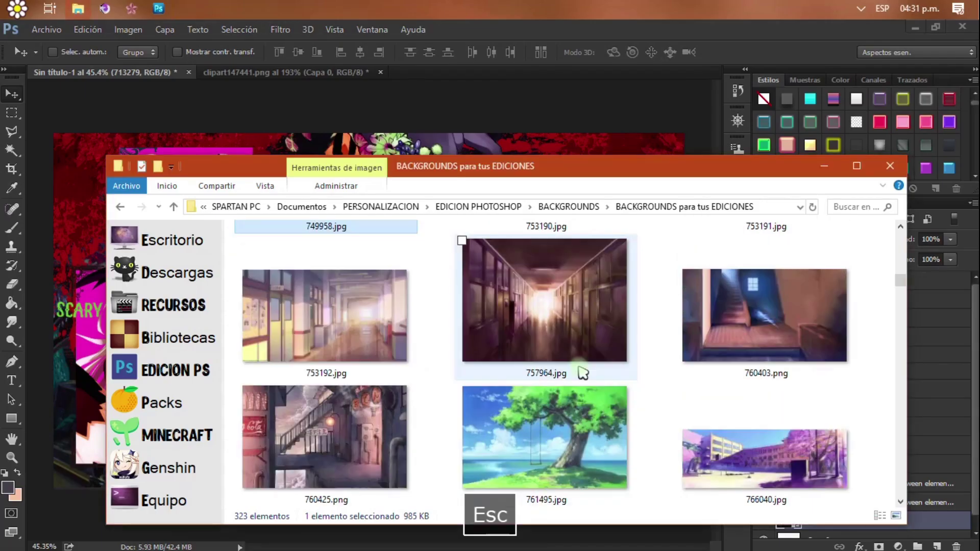
Step: Preview the 766968, 767448 and 767463 backgrounds and place 766968 in the wallpaper above layer 713279
scroll(582, 374, "down", 3)
scroll(582, 374, "down", 3)
double_click(577, 352)
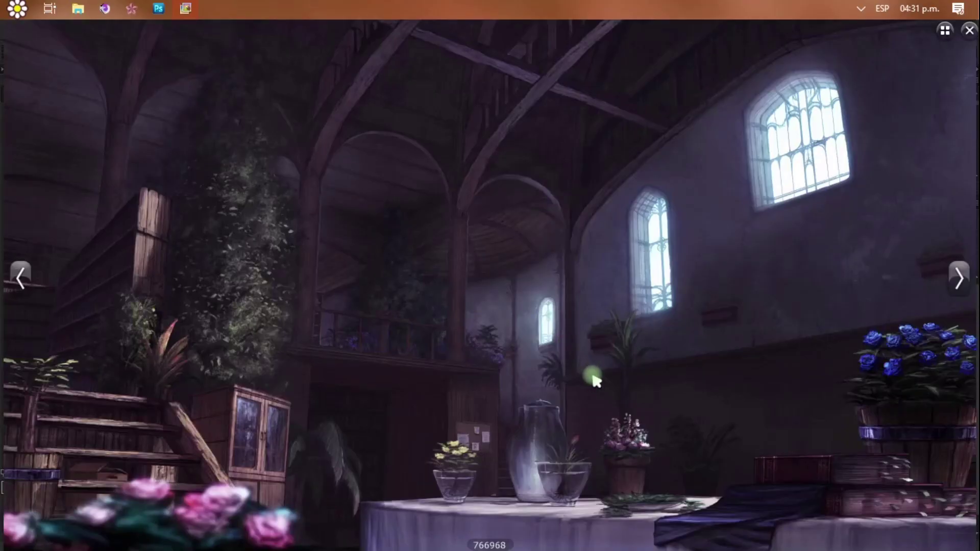
key("Escape")
left_click(717, 357)
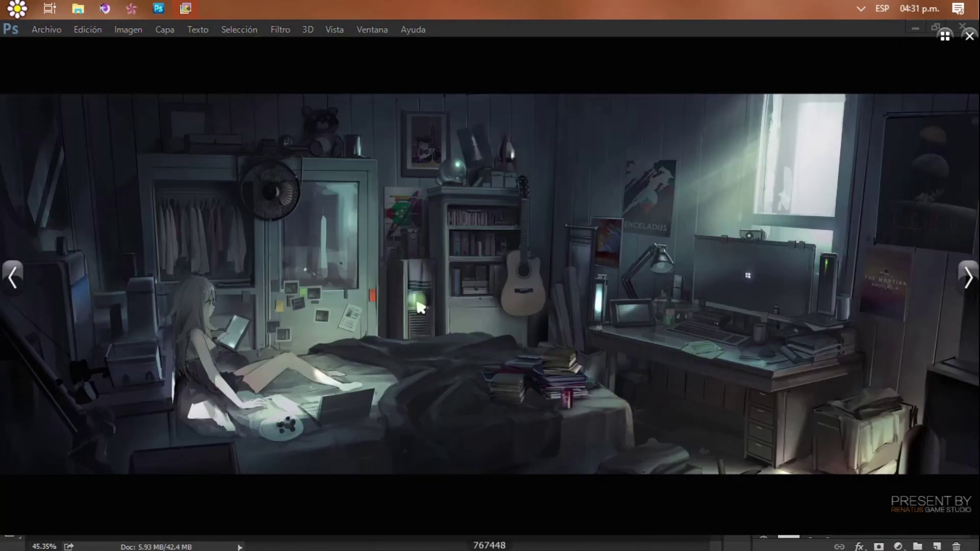
key("Escape")
left_click(371, 422)
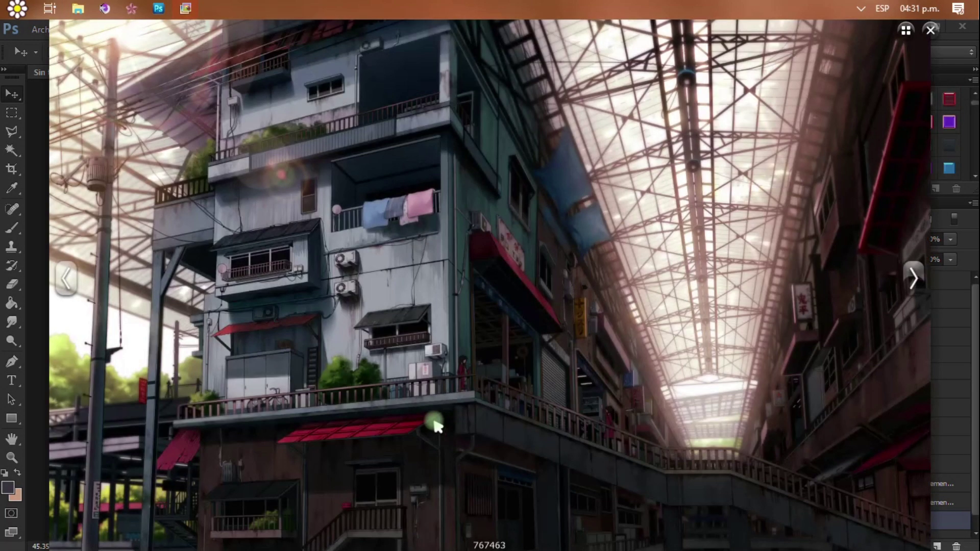
key("Escape")
left_click_drag(543, 313, 482, 356)
key("space")
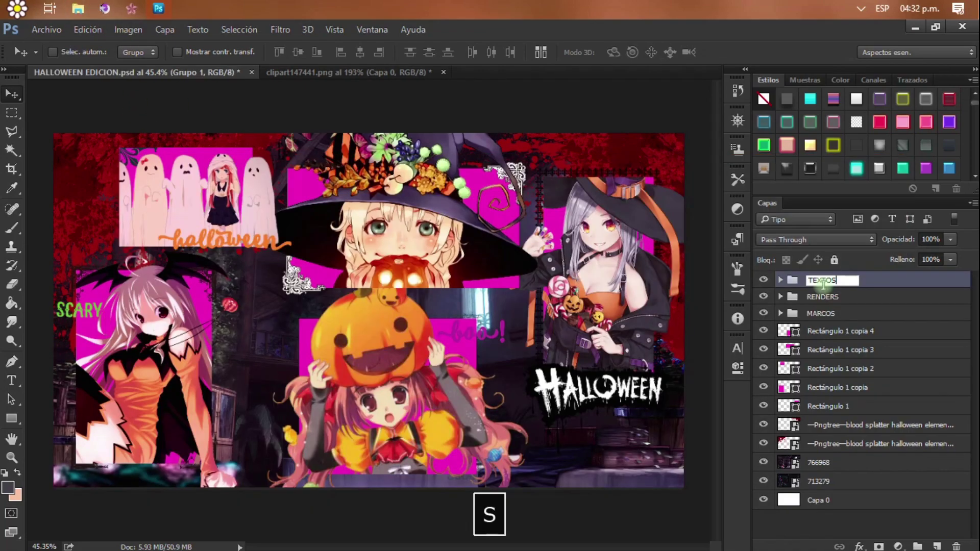
Step: Name the lettering group TEXTOS and hide the TEXTOS, RENDERS and MARCOS groups
key("Return")
left_click(764, 281)
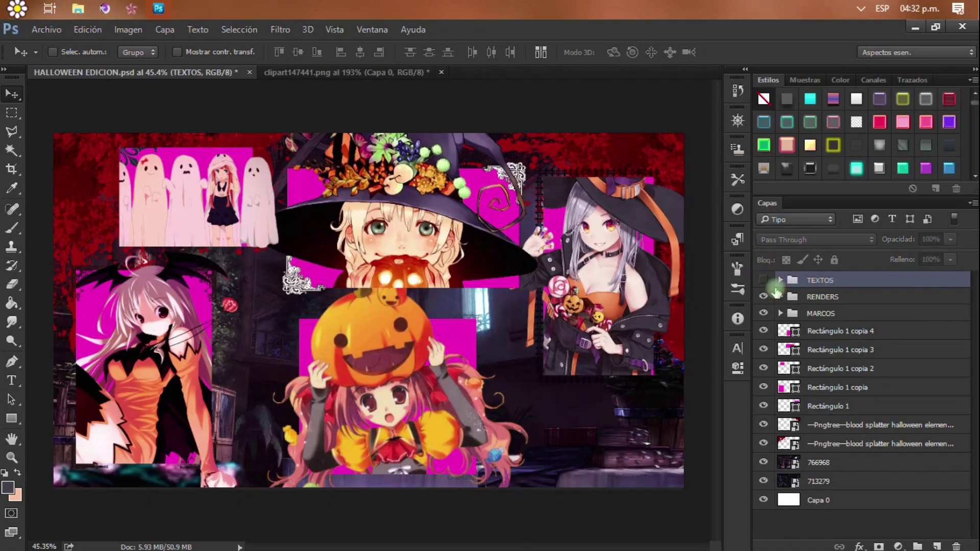
left_click(764, 297)
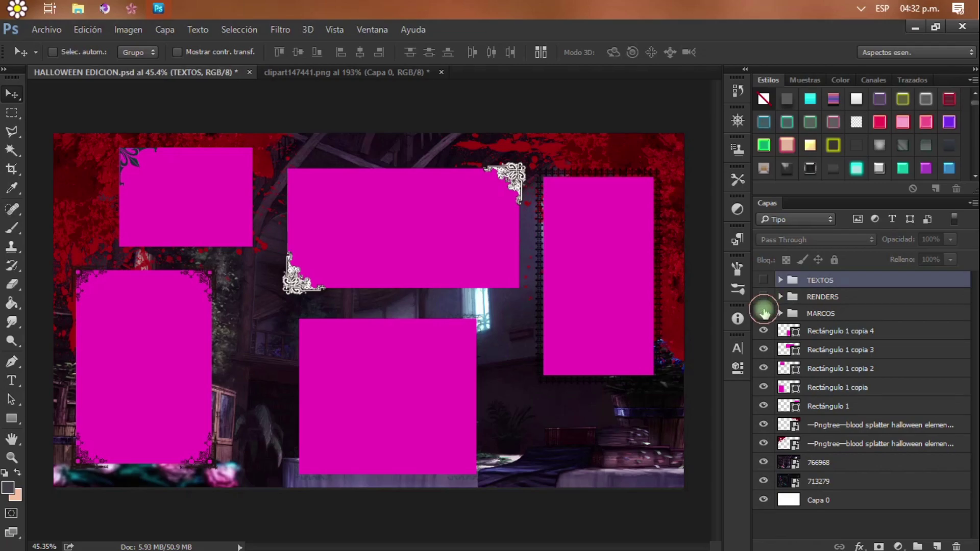
left_click(764, 313)
Step: Group the five magenta rectangle layers as FORMAS and hide the group
left_click(792, 329)
left_click(787, 407, "shift")
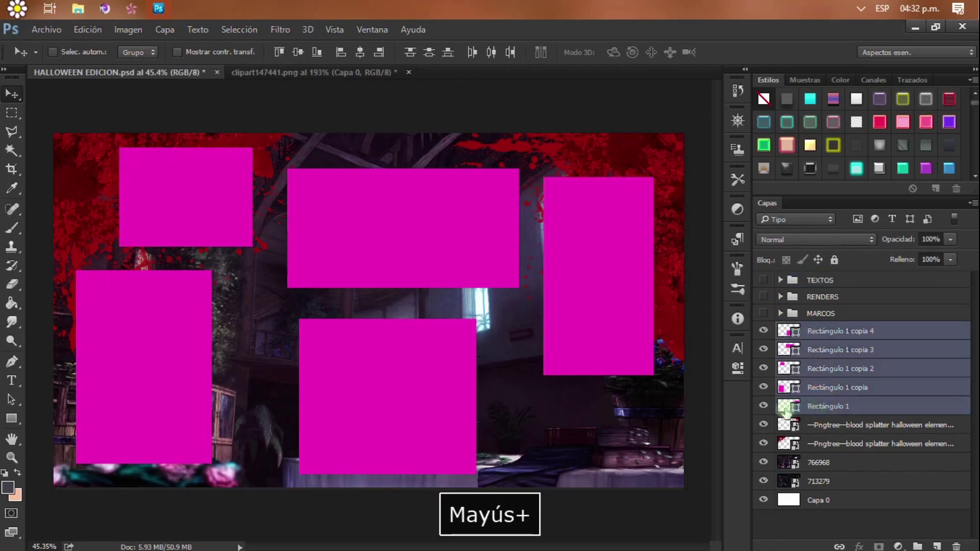
left_click(763, 407)
left_click(764, 407)
key("ctrl+g")
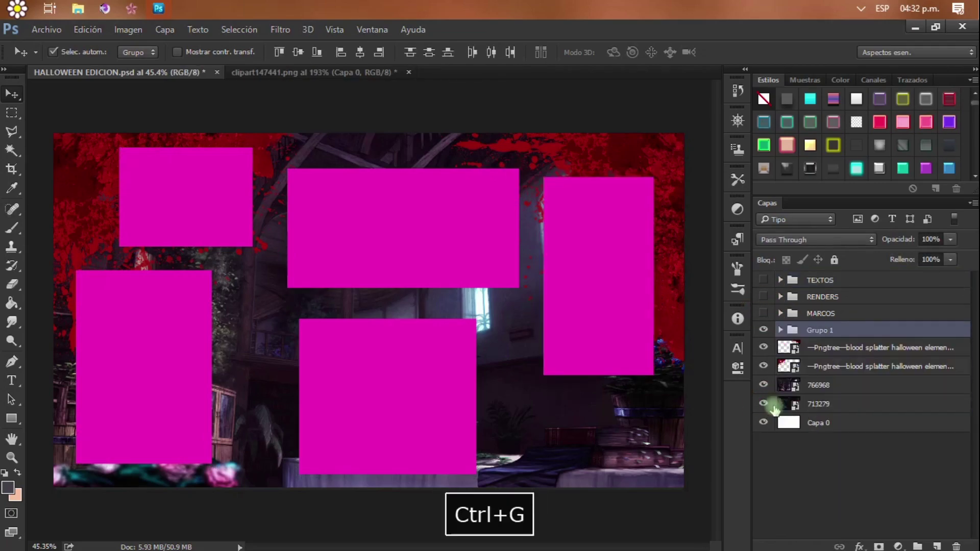
double_click(819, 332)
type("FORMAS")
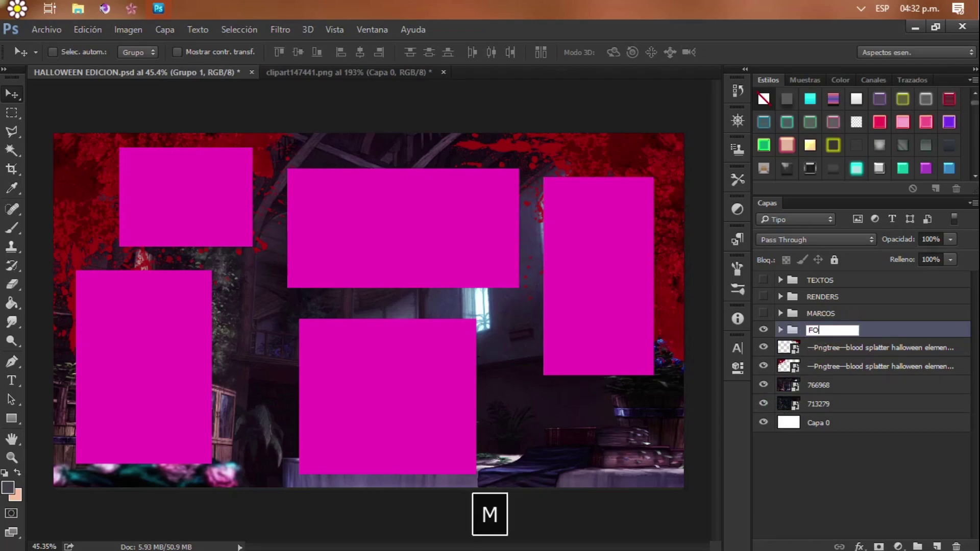
key("Return")
left_click(763, 329)
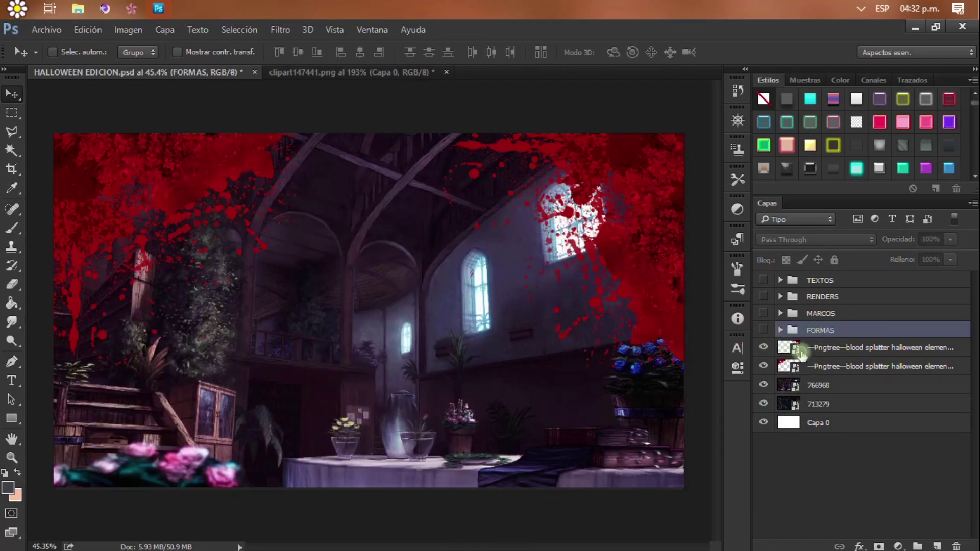
Step: Set both blood splatter layers to Multiplicar at 48% opacity, and leave only the upper one selected
left_click(812, 347)
left_click(811, 366, "shift")
left_click(792, 240)
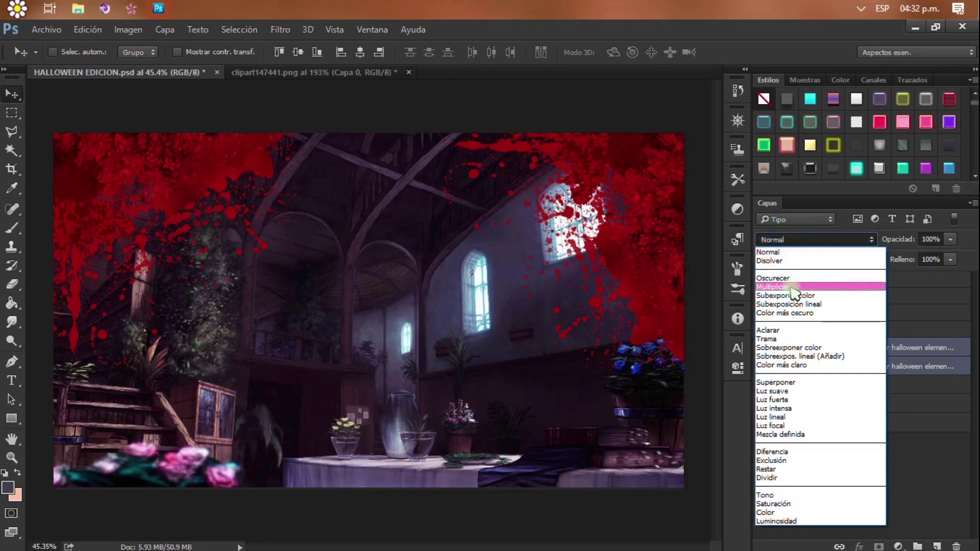
left_click(789, 285)
left_click(950, 239)
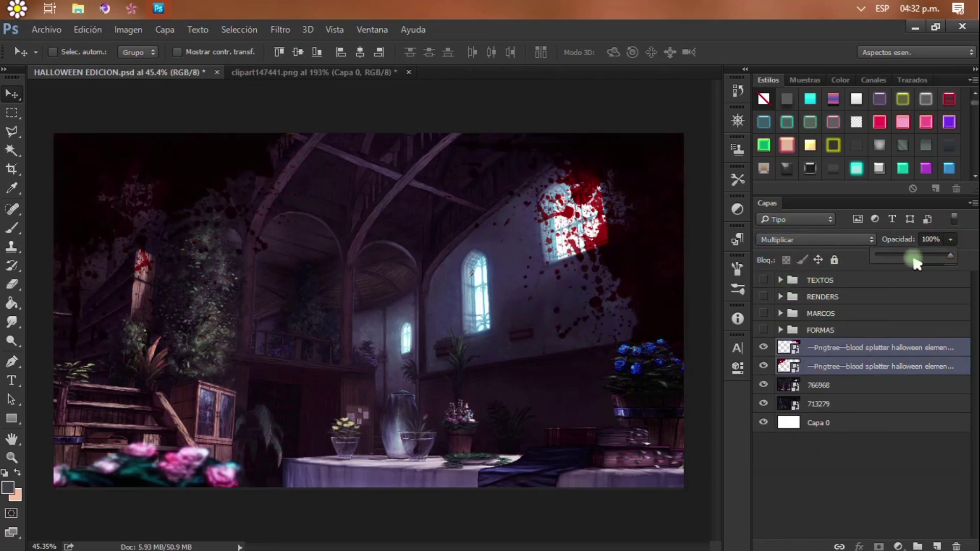
left_click_drag(951, 255, 915, 263)
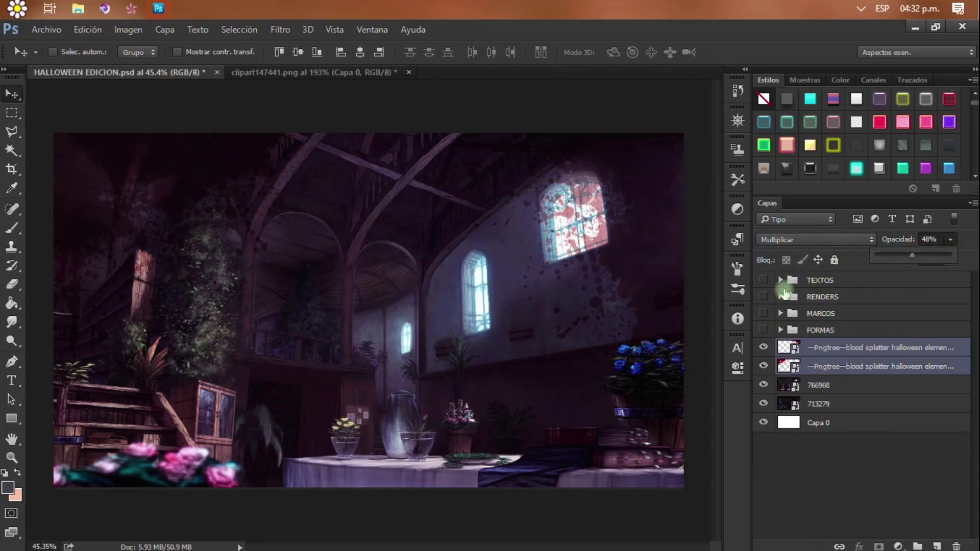
left_click(825, 356)
Step: Compare the two room backgrounds by switching layer 766968 off and on
left_click(763, 385)
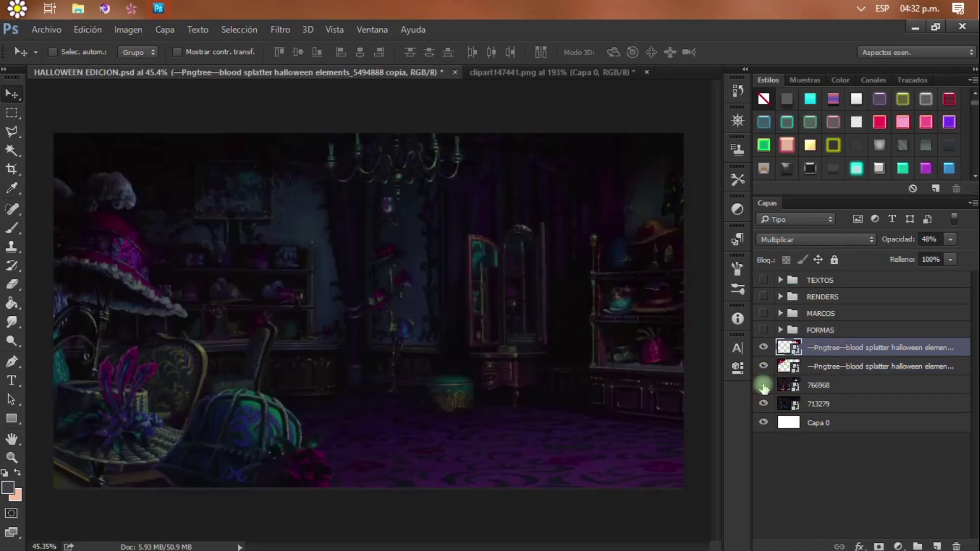
left_click(764, 386)
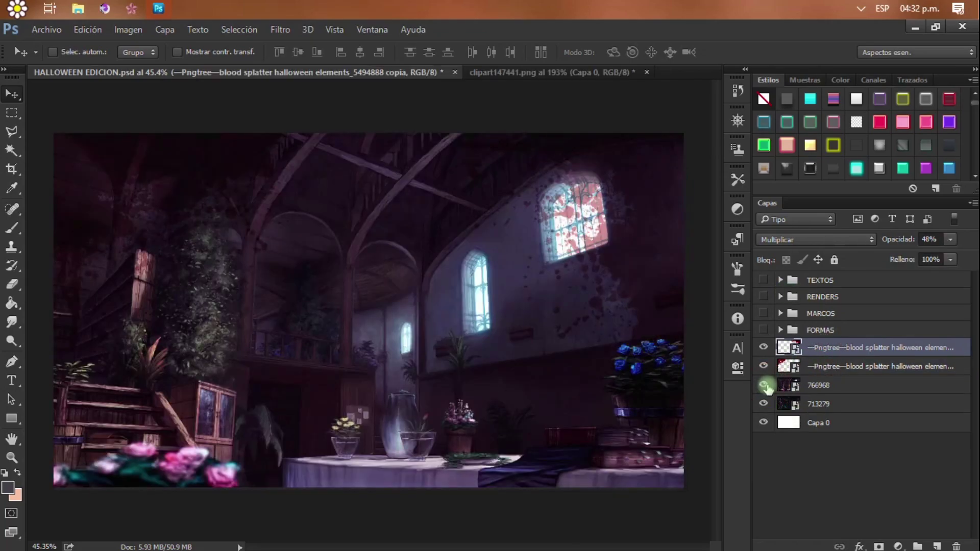
left_click(764, 385)
left_click(764, 386)
Step: Place the 787623 haunted mansion background above the splatter layers, scaled and positioned to cover the canvas
left_click(78, 8)
scroll(468, 385, "down", 5)
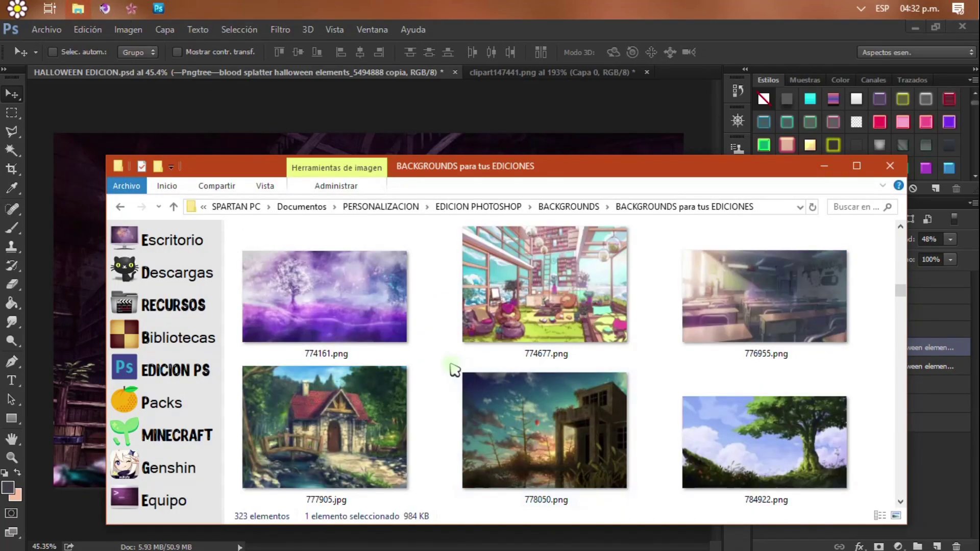
scroll(452, 368, "down", 2)
left_click_drag(544, 434, 568, 501)
key("space")
left_click_drag(428, 351, 687, 550)
left_click_drag(580, 420, 583, 454)
key("Return")
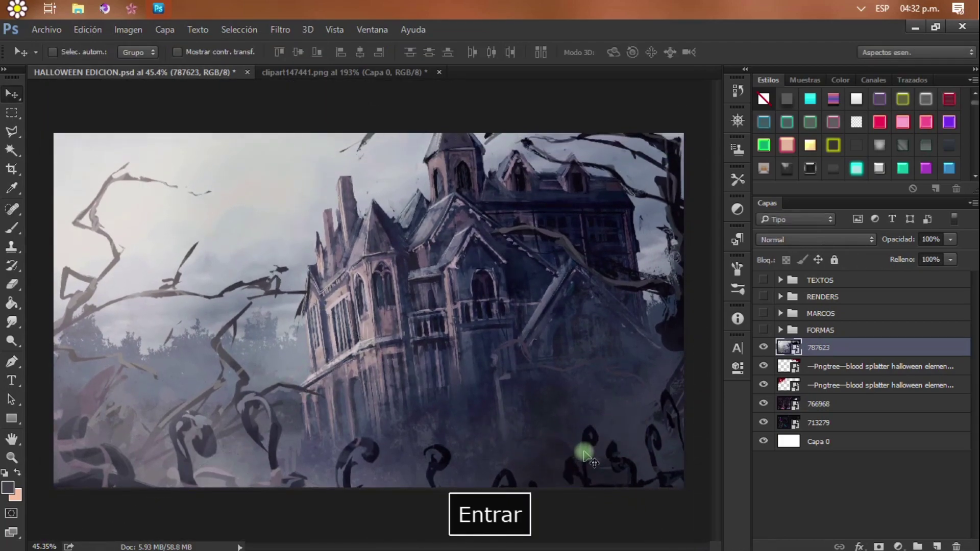
Step: Show the FORMAS group and move layer 787623 beneath both blood splatter layers
left_click(764, 330)
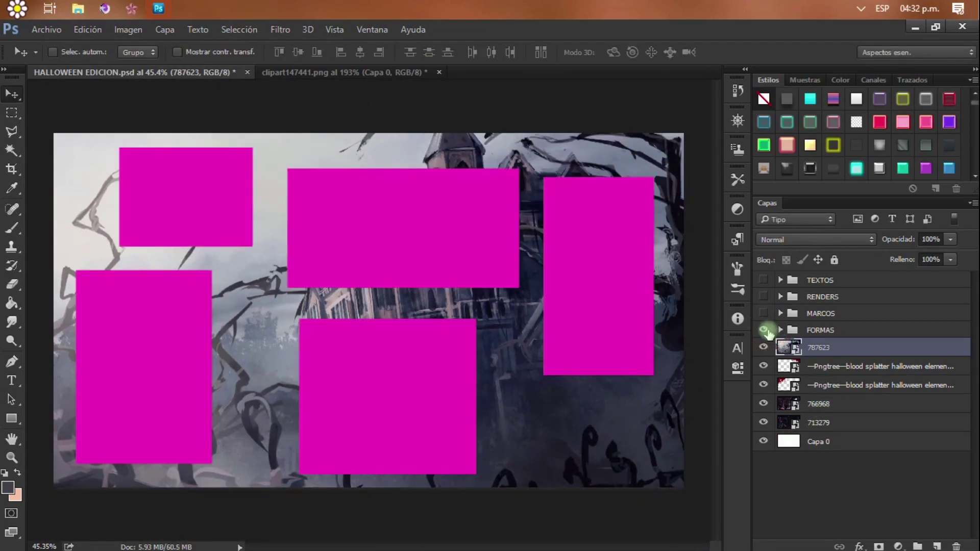
left_click(764, 330)
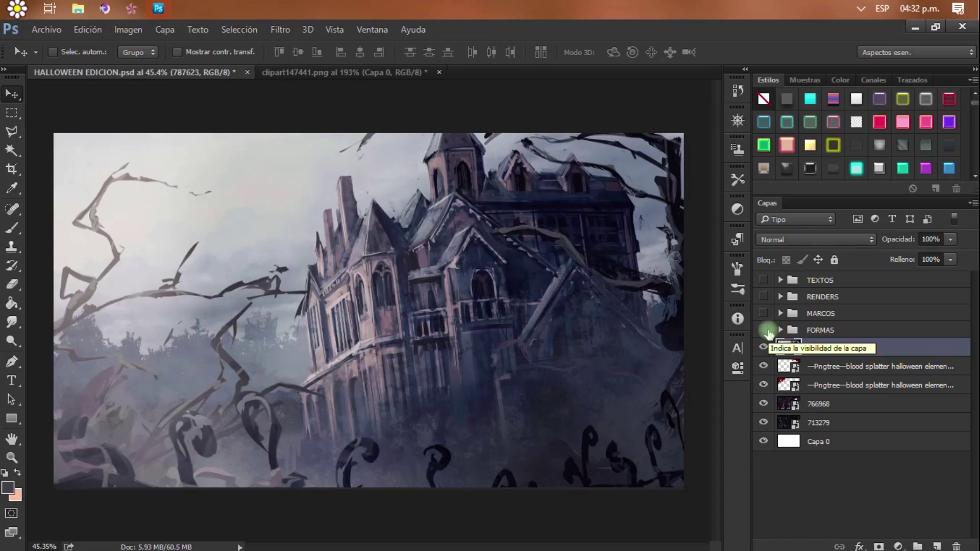
left_click(764, 330)
left_click_drag(788, 348, 811, 394)
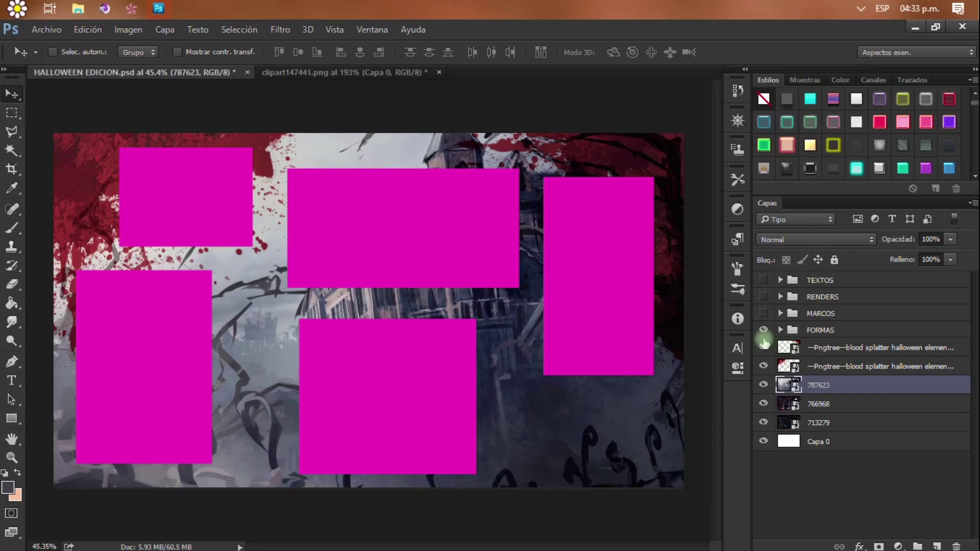
Step: Hide the FORMAS group and scale both blood splatter layers up slightly so they extend past the canvas edges
left_click(827, 350)
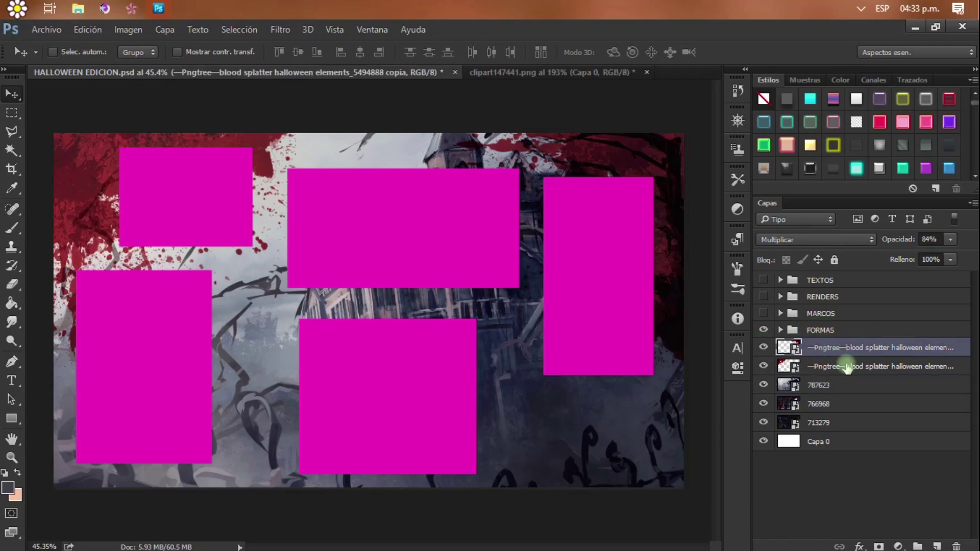
left_click(765, 331)
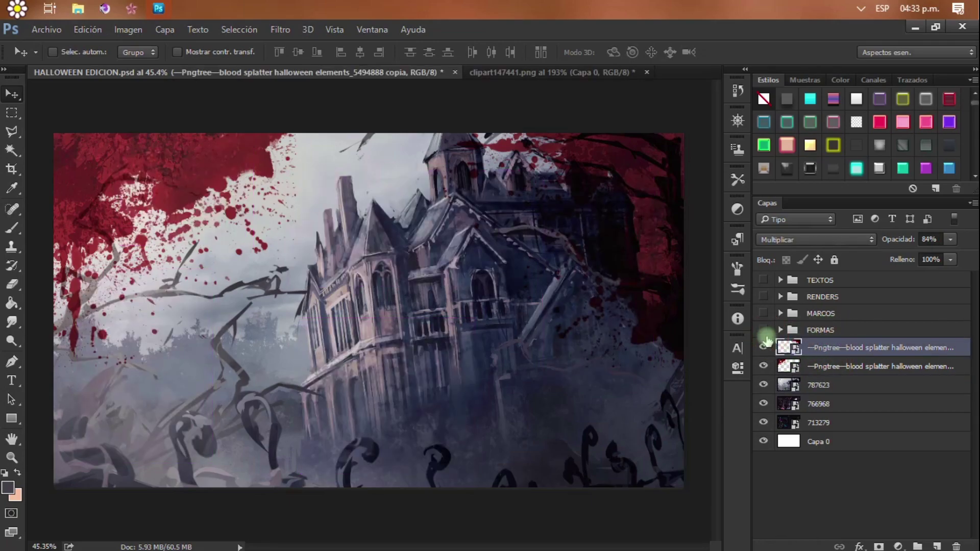
left_click(831, 368, "ctrl")
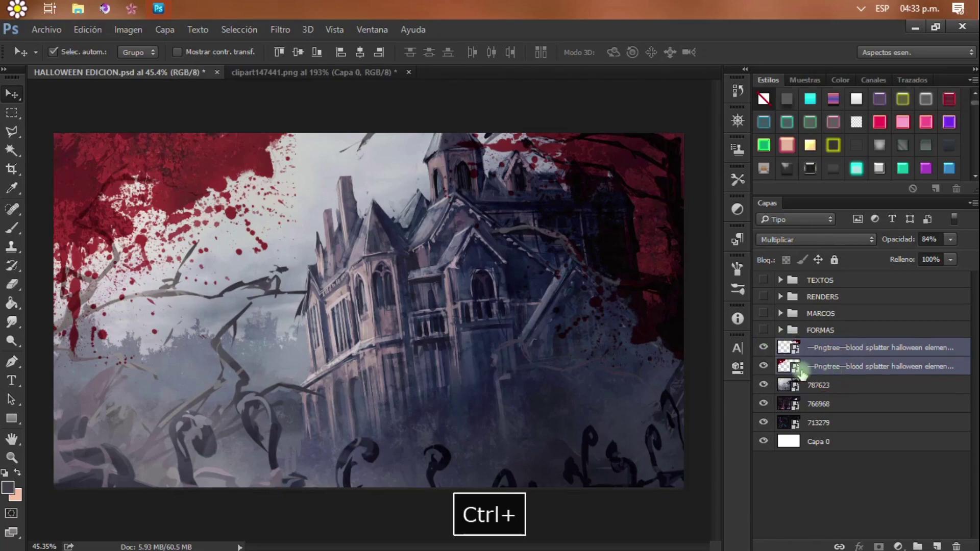
key("ctrl+y")
key("ctrl+t")
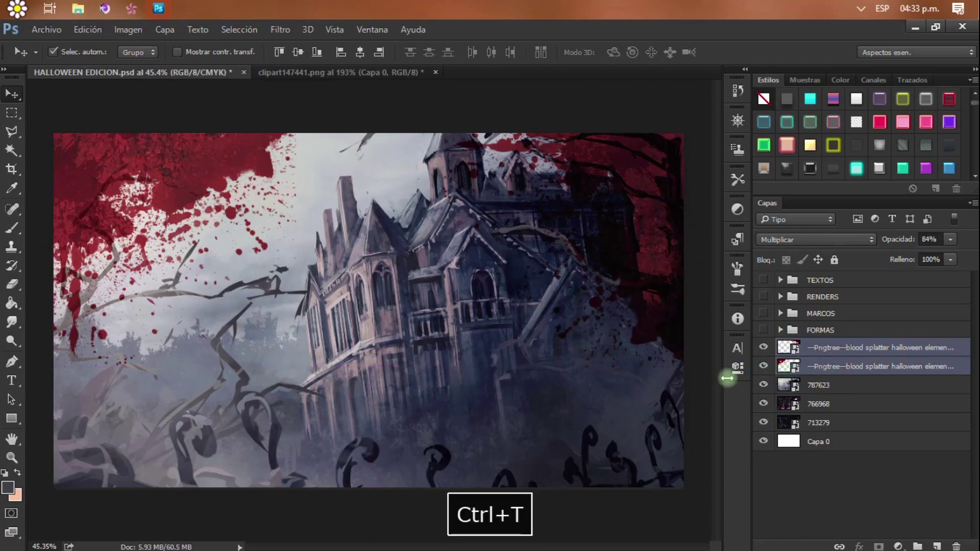
left_click_drag(684, 128, 698, 119)
key("Return")
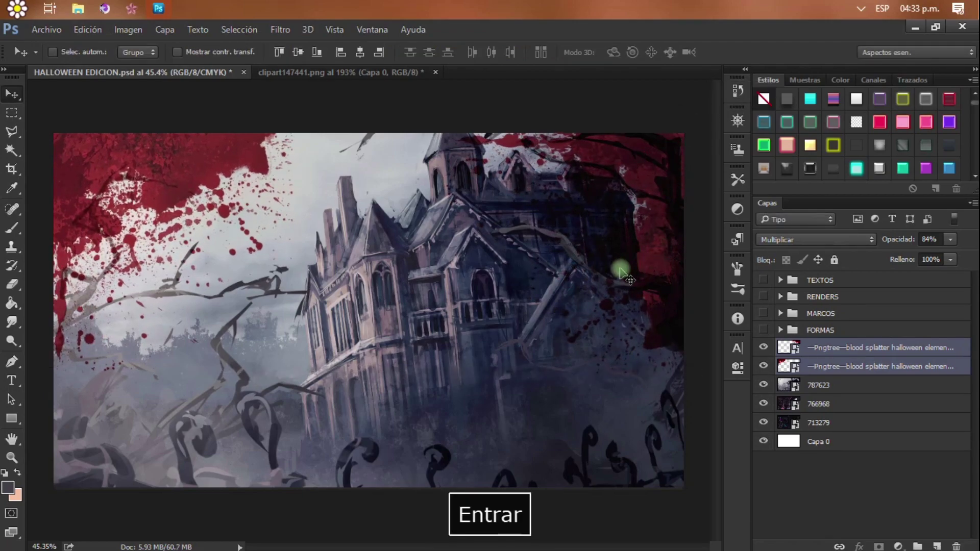
Step: Nudge the two enlarged blood splatter layers slightly to the left
key("v")
key("Left")
key("Left")
key("Left")
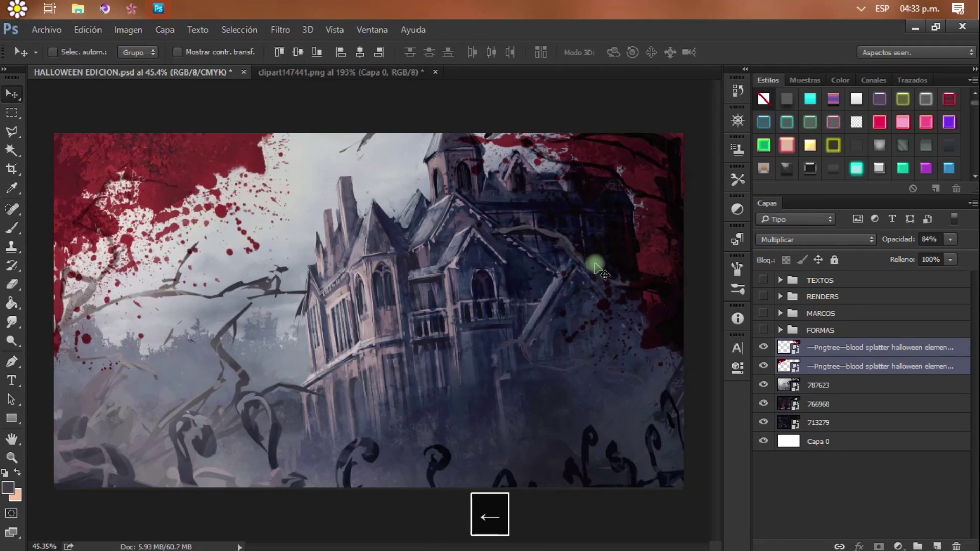
Step: Duplicate both blood splatter layers, flip the copies horizontally and vertically, and place them along the canvas's lower edge
key("ctrl+j")
key("ctrl+t")
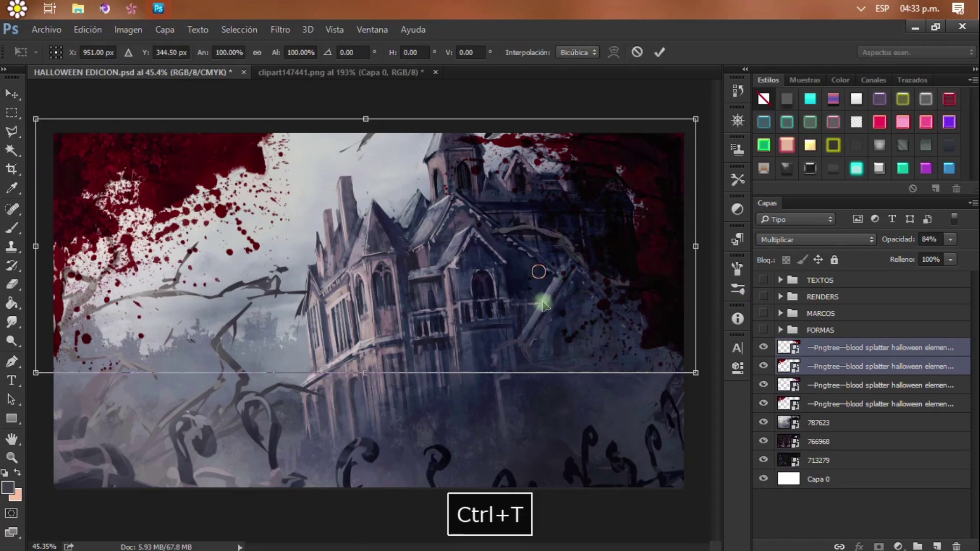
left_click_drag(543, 305, 547, 387)
right_click(547, 387)
left_click(592, 393)
left_click_drag(528, 421, 516, 449)
right_click(517, 449)
left_click(561, 419)
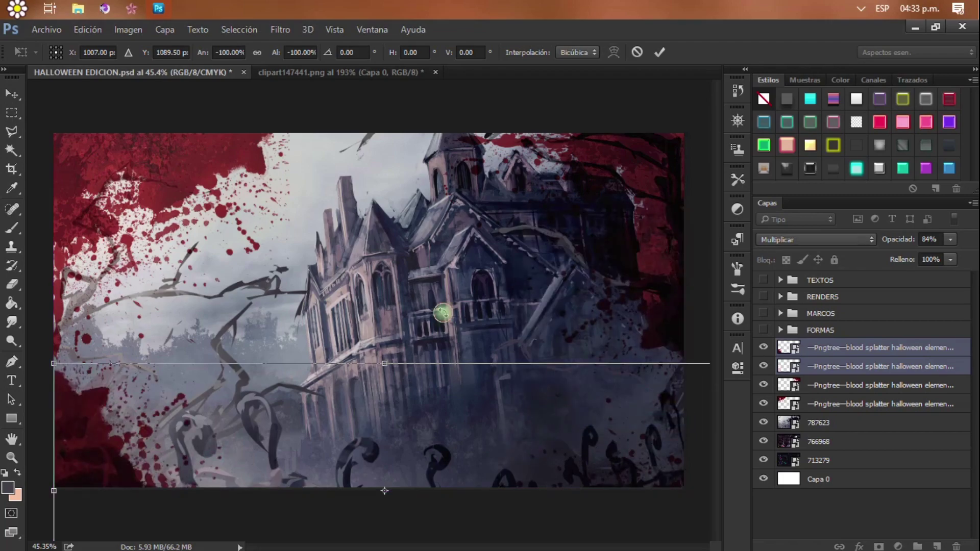
key("Return")
Step: Reposition the blood splatter layers individually so that the splatters frame all four canvas corners
key("v")
left_click(802, 355)
left_click_drag(192, 415, 142, 389)
left_click(798, 365, "shift")
left_click(798, 352)
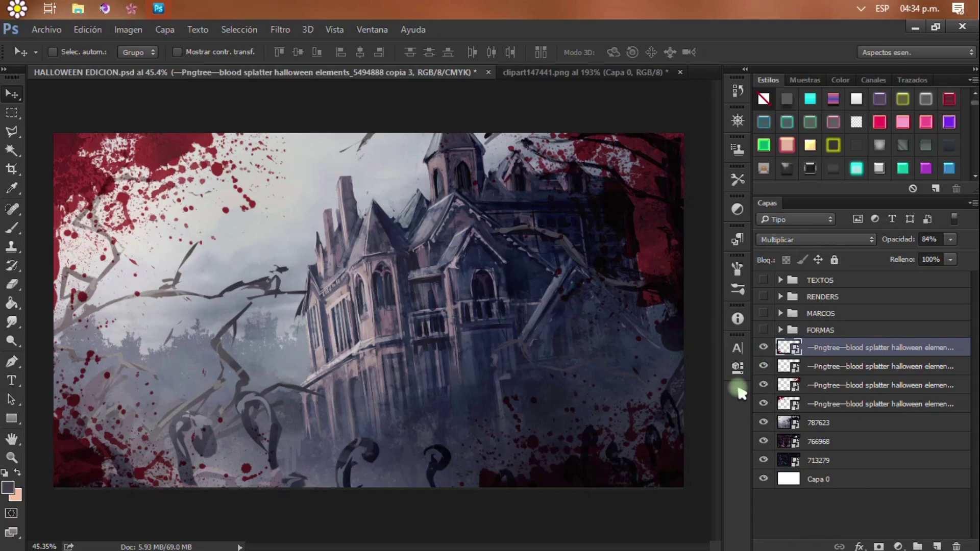
Step: Merge background layers 787623, 766968 and 713279 into one layer and check it by switching its visibility
left_click(802, 461, "shift")
key("ctrl")
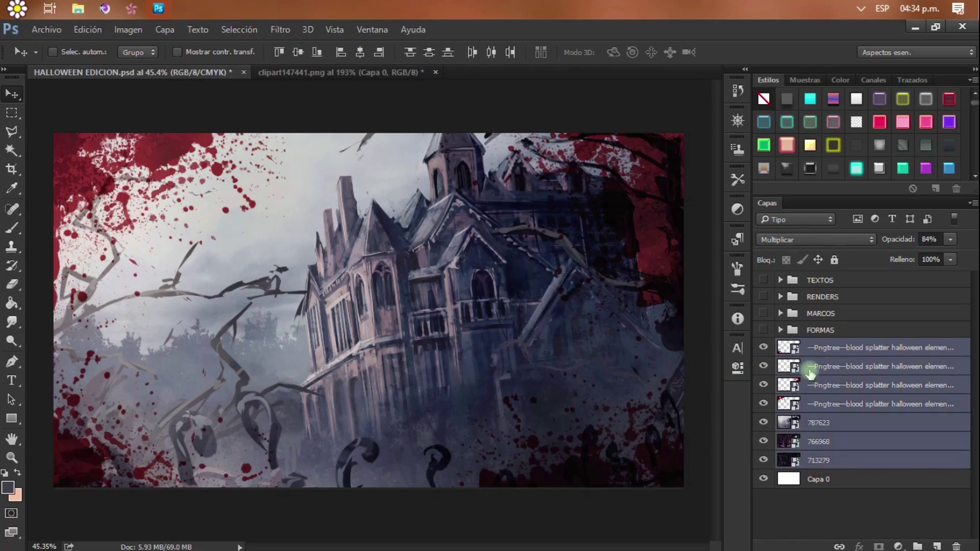
left_click(804, 419)
left_click(814, 461, "shift")
key("ctrl+e")
left_click(763, 423)
left_click(763, 424)
left_click(763, 423)
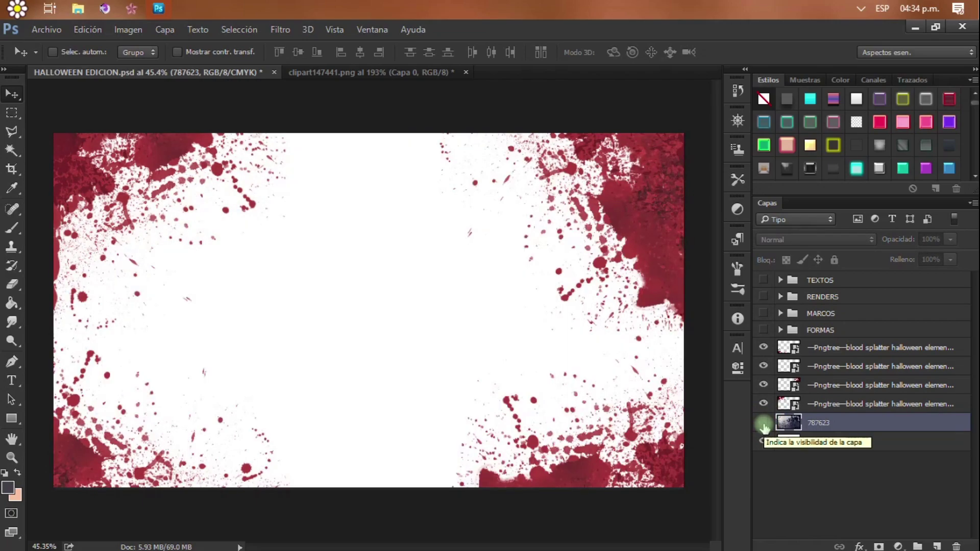
left_click(763, 424)
Step: Merge the four blood splatter layers into one and set its blend mode to Multiplicar
left_click(797, 351)
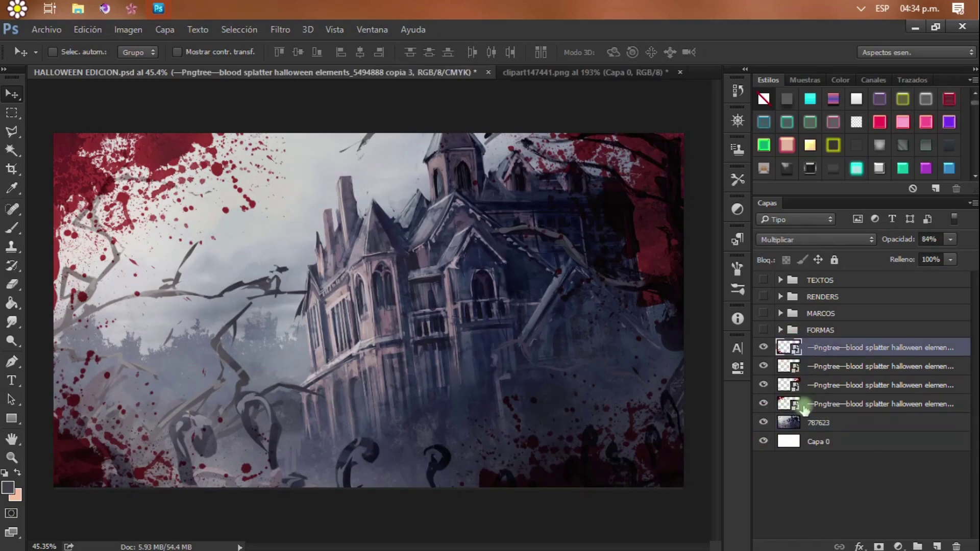
left_click(803, 404, "shift")
key("ctrl+e")
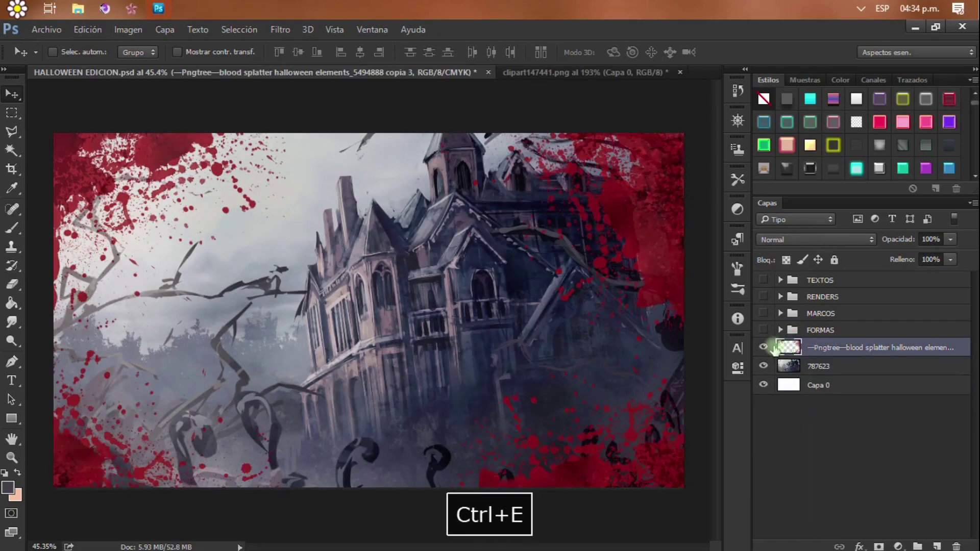
left_click(800, 243)
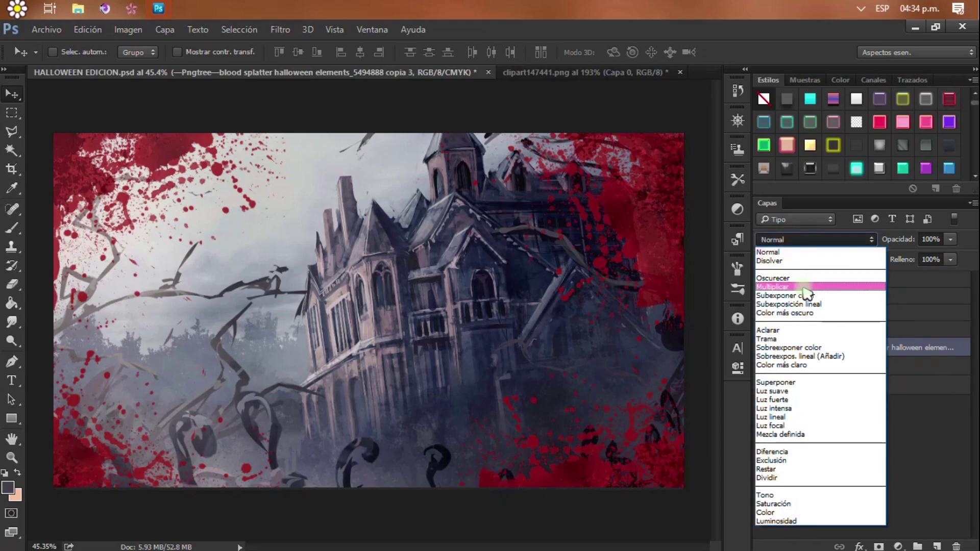
left_click(802, 286)
left_click(761, 348)
left_click(761, 348)
left_click(786, 259)
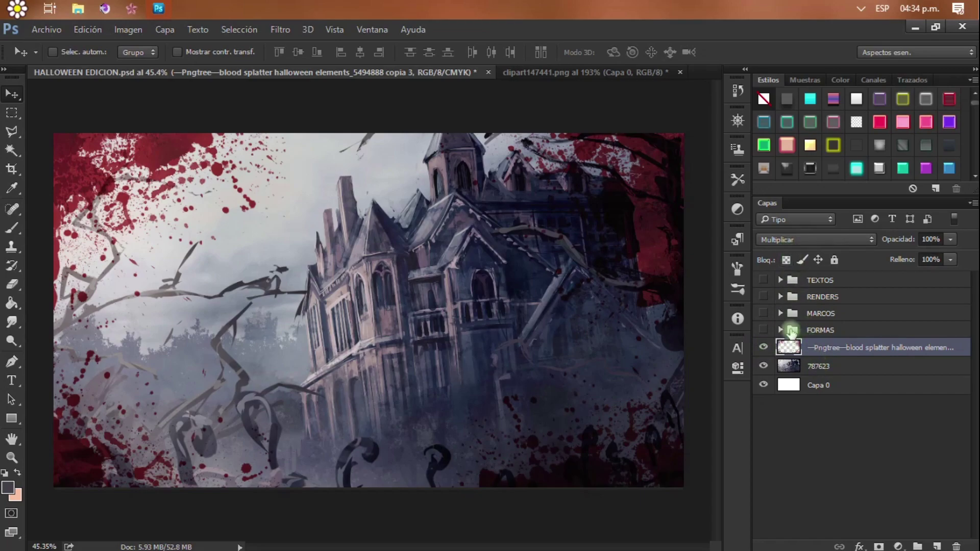
Step: Create a merged copy of the FORMAS group, hide the original group, and set the copy's fill to 0%
left_click(810, 331)
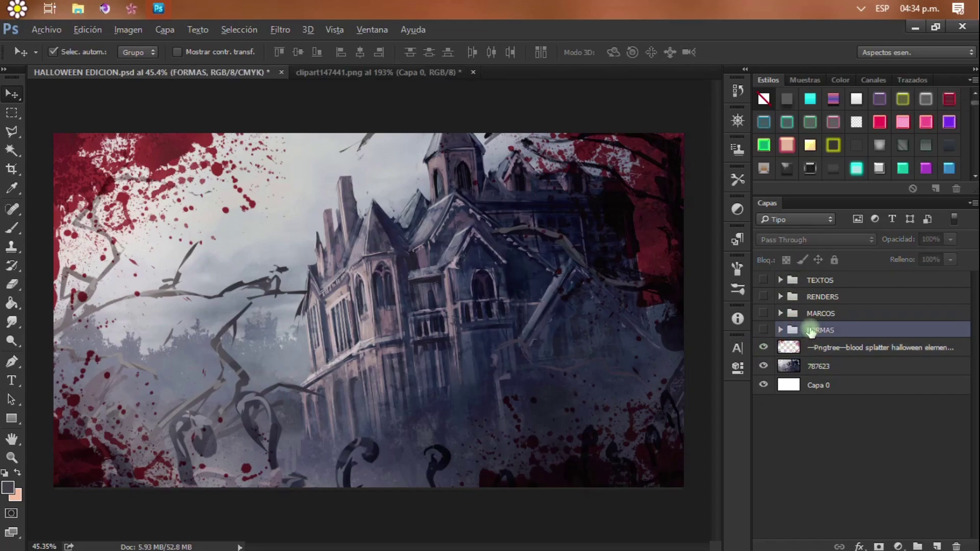
key("ctrl+alt+e")
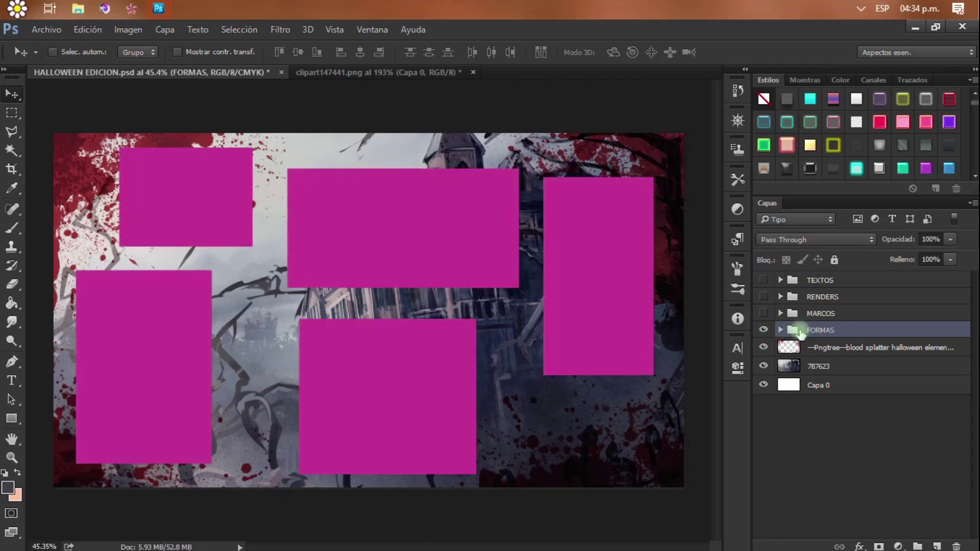
left_click(763, 348)
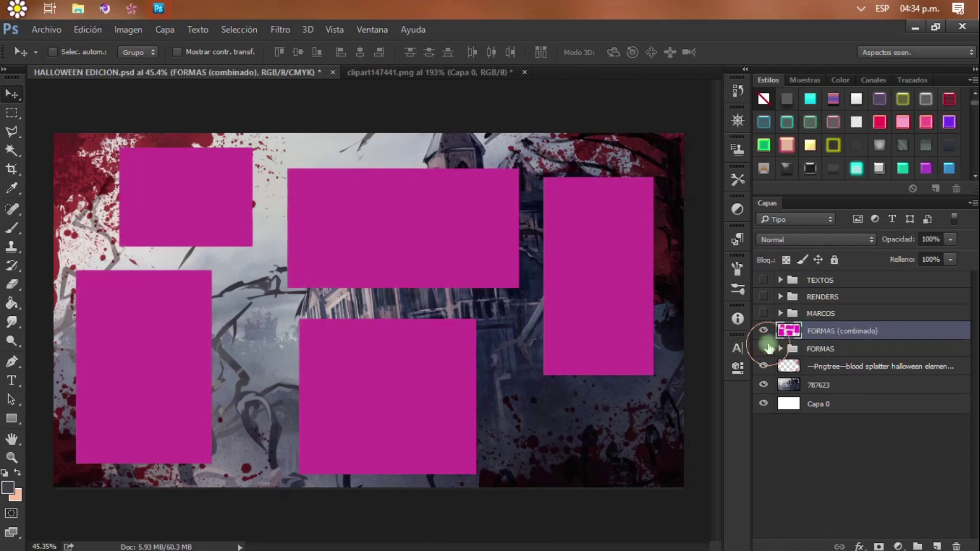
left_click(950, 259)
left_click_drag(951, 276, 831, 284)
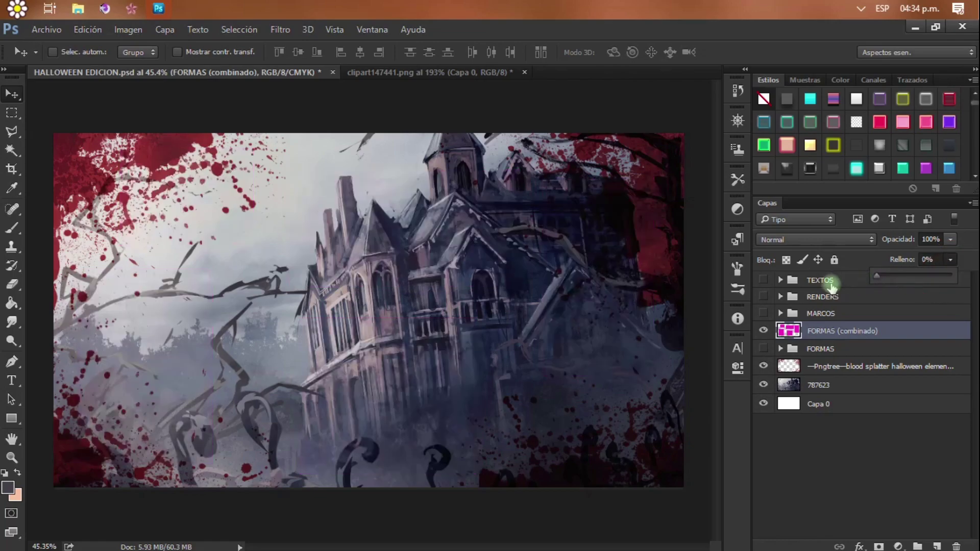
Step: Load the merged shapes as a selection and copy that area of background layer 787623 to a new layer
left_click(784, 339)
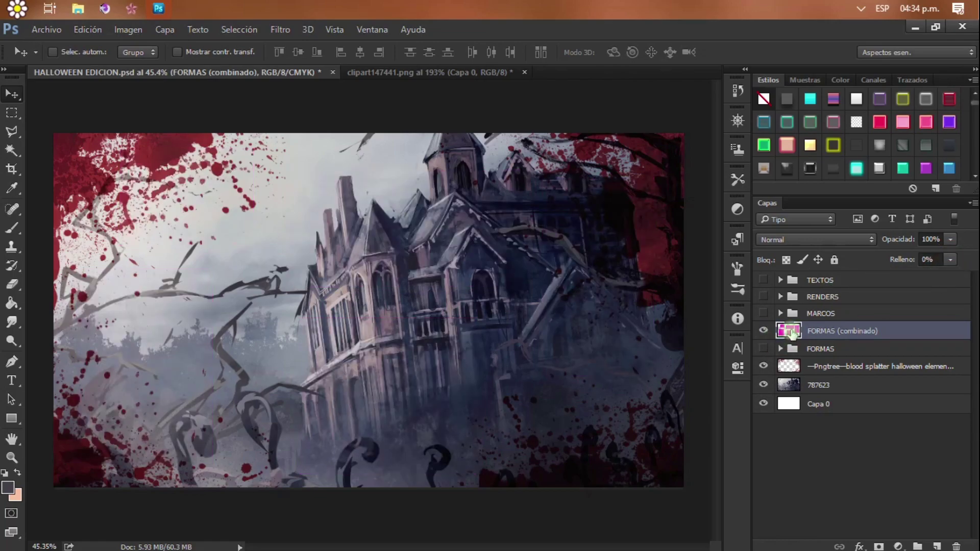
left_click(791, 334, "ctrl")
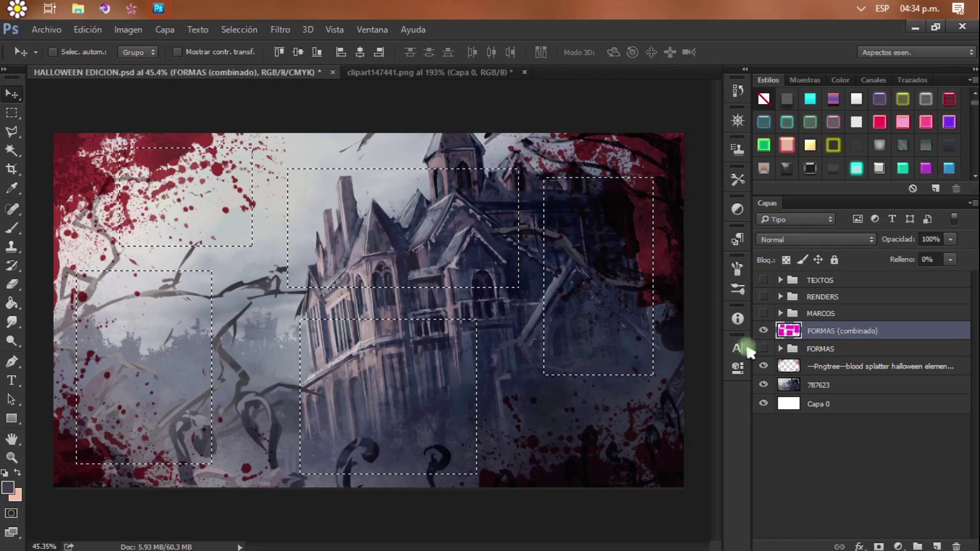
left_click(794, 393)
key("ctrl+j")
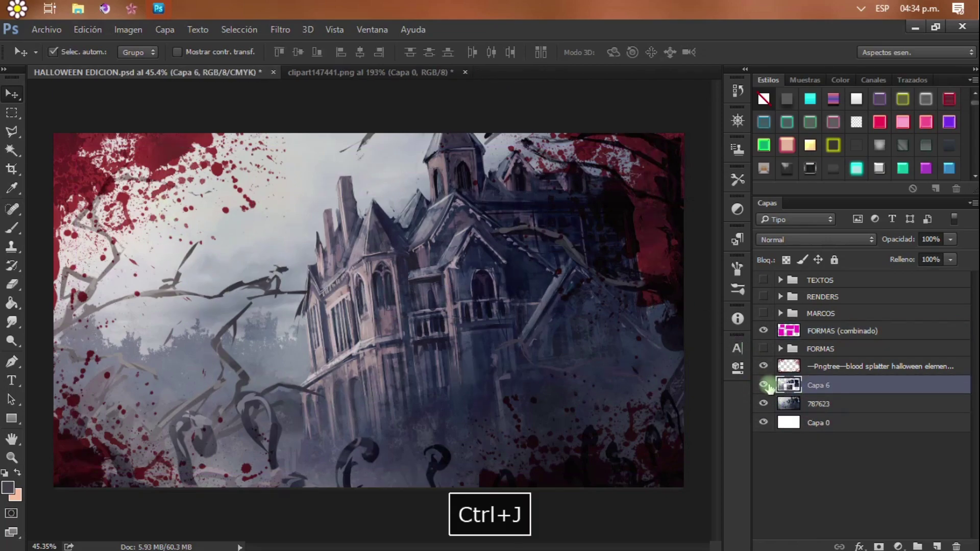
Step: Apply a Gaussian blur with a 3.9 pixel radius to background layer 787623
left_click(812, 403)
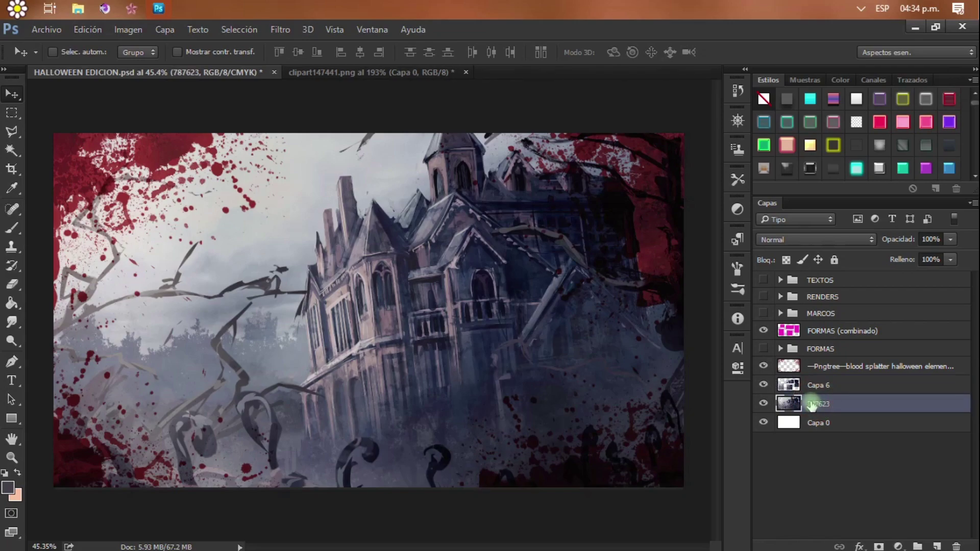
left_click(284, 30)
mouse_move(389, 190)
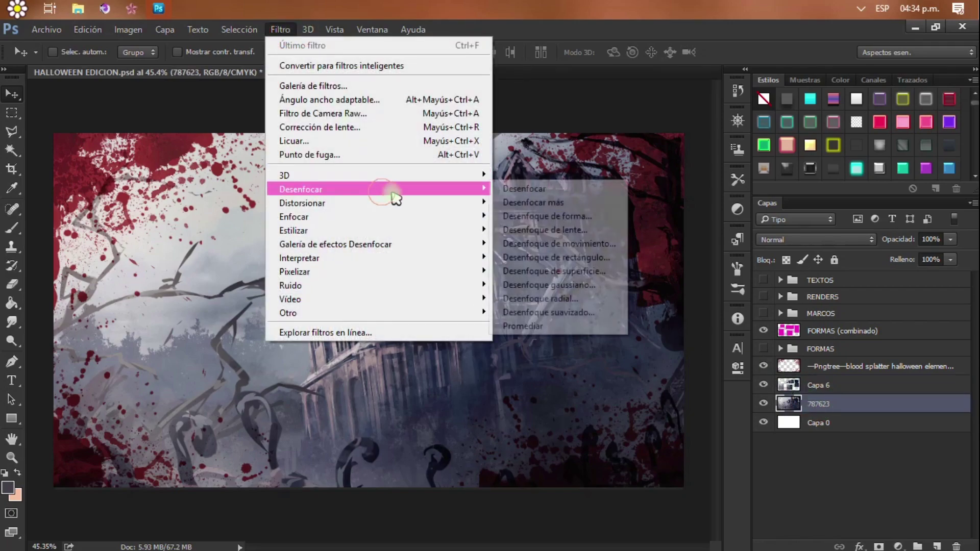
left_click(597, 289)
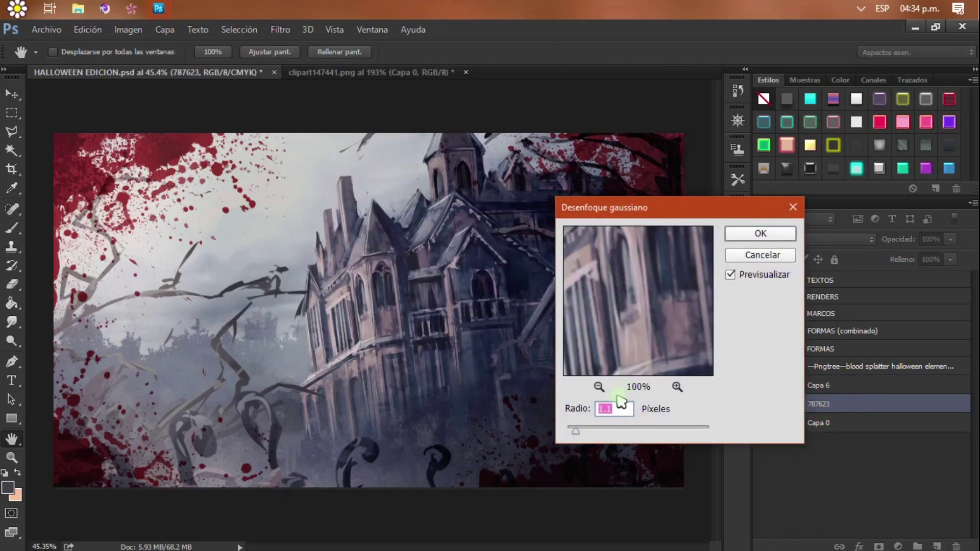
left_click(602, 425)
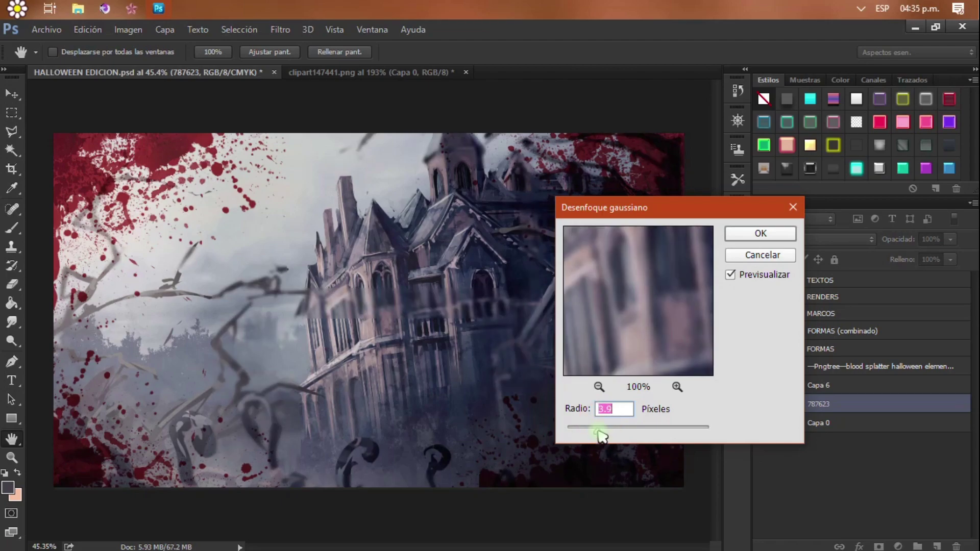
left_click(755, 236)
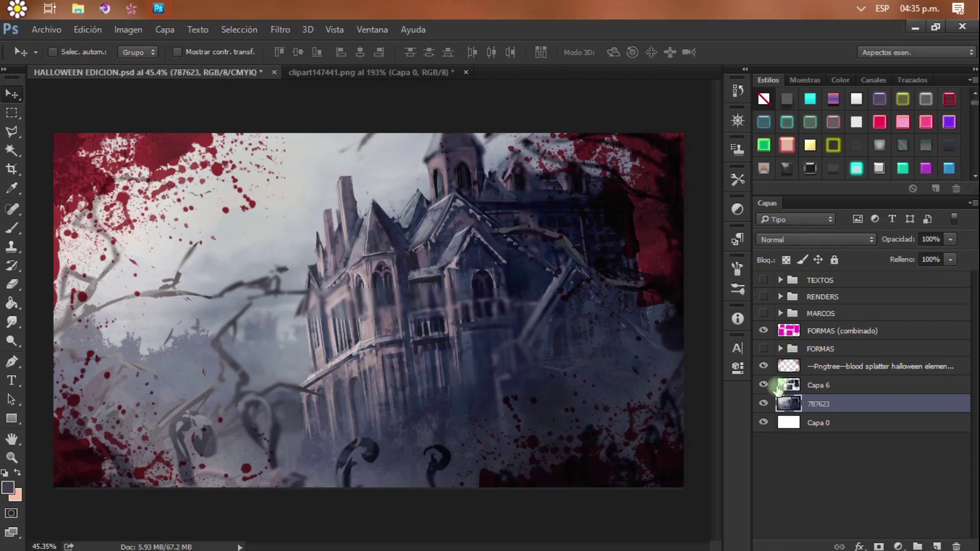
Step: Delete the merged copy of the FORMAS group and leave the original group hidden
left_click(776, 332)
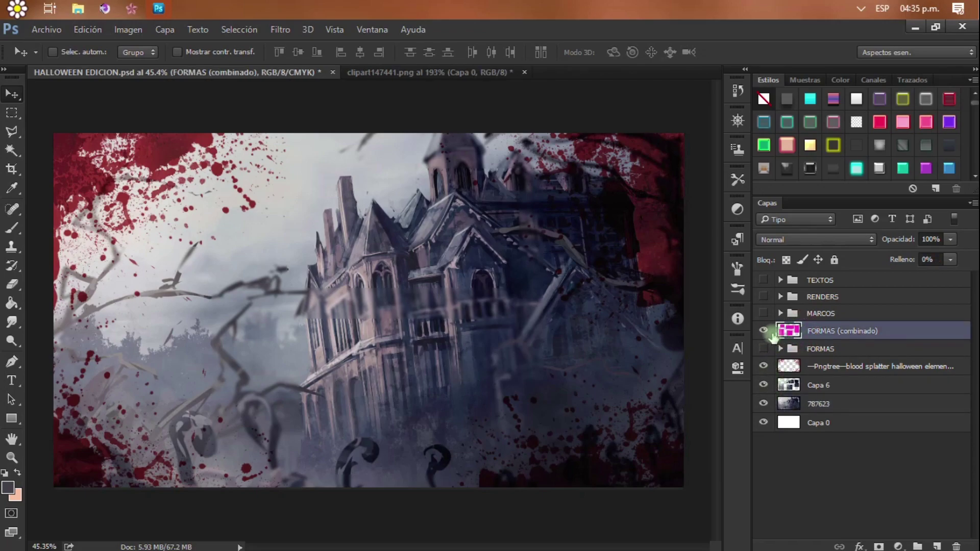
key("Delete")
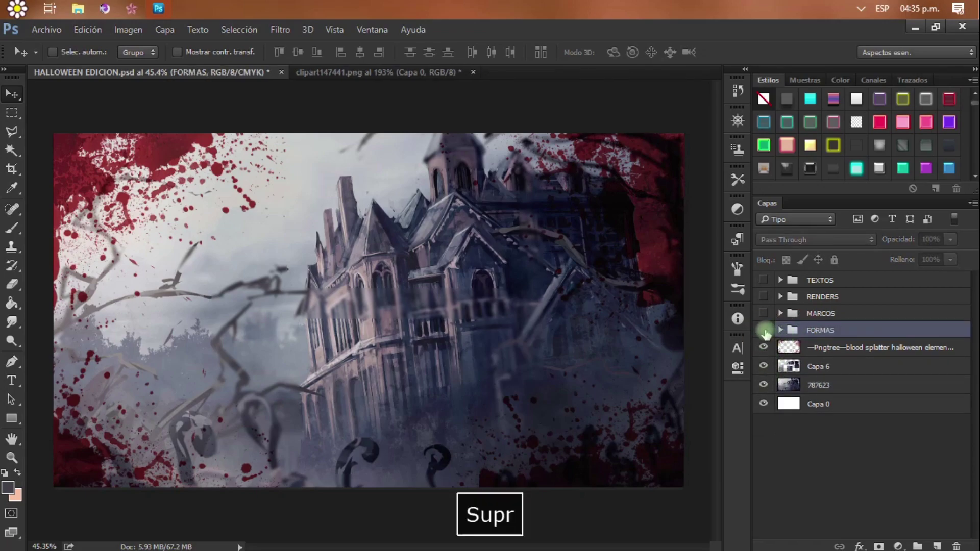
left_click(764, 331)
left_click(764, 331)
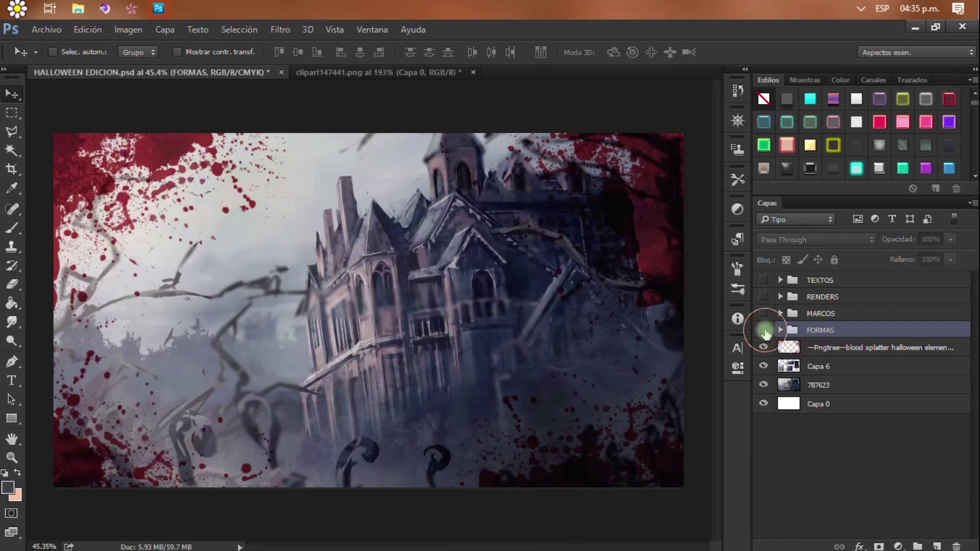
Step: Show the MARCOS, RENDERS and TEXTOS groups, and select the MARCOS group
left_click(764, 315)
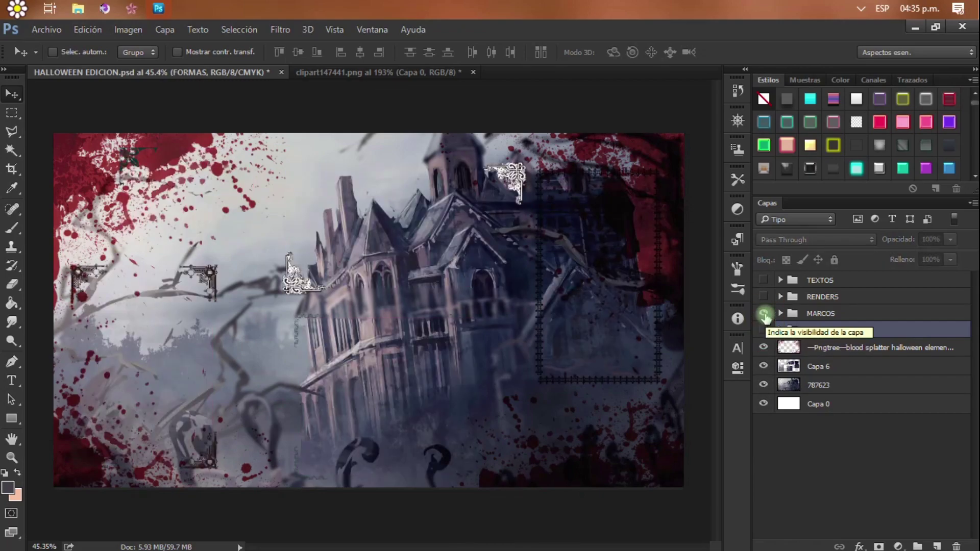
left_click(764, 297)
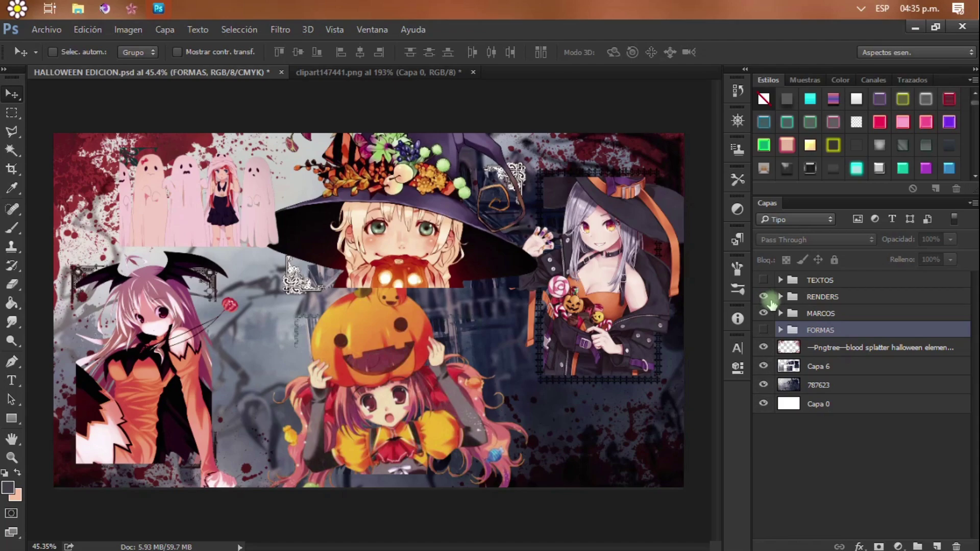
left_click(764, 298)
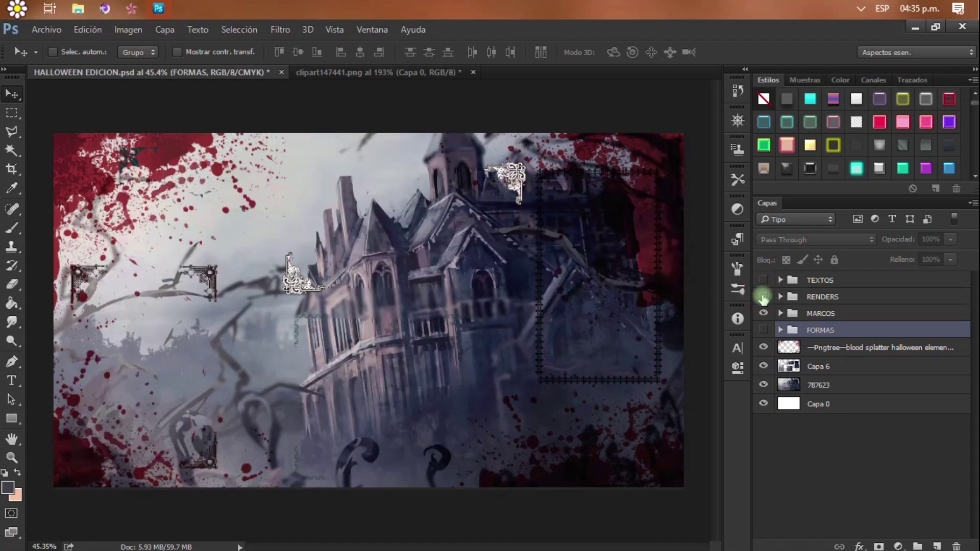
left_click(763, 297)
left_click(764, 280)
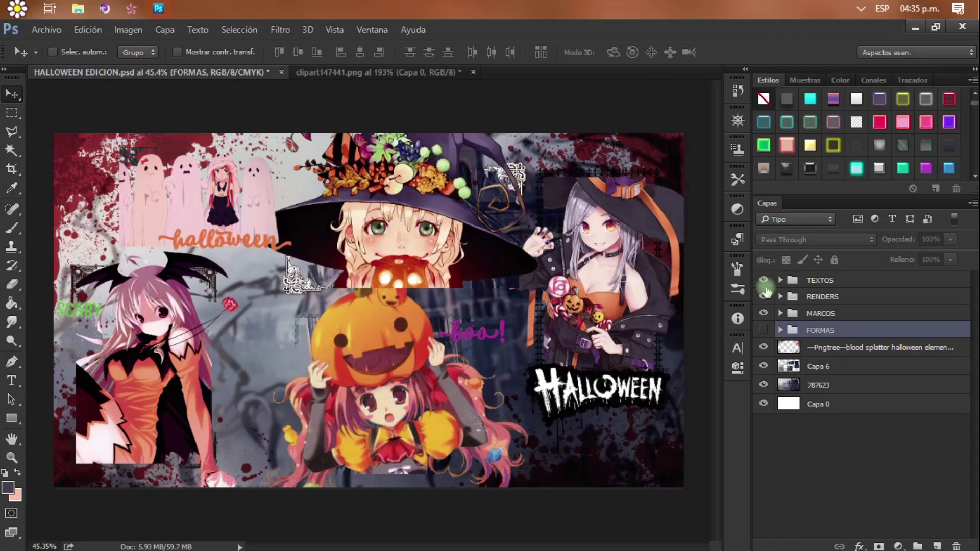
left_click(779, 320)
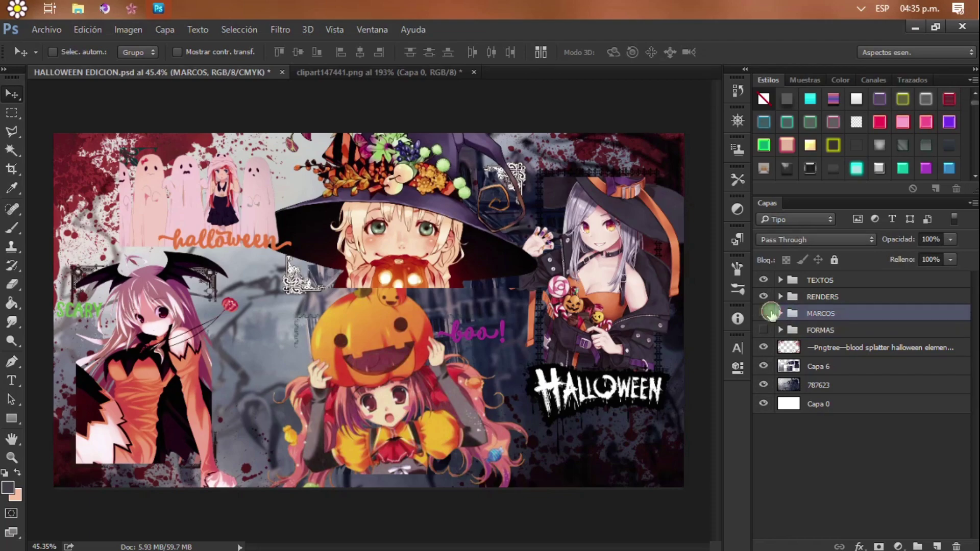
Step: Show the FORMAS group again and merge it into a single layer
left_click(764, 330)
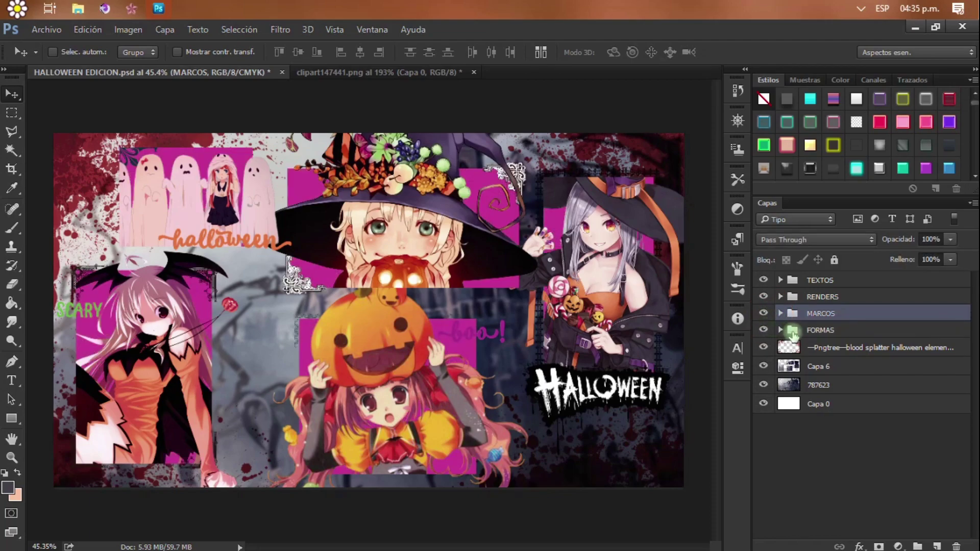
left_click(792, 334)
left_click(760, 331)
left_click(760, 330)
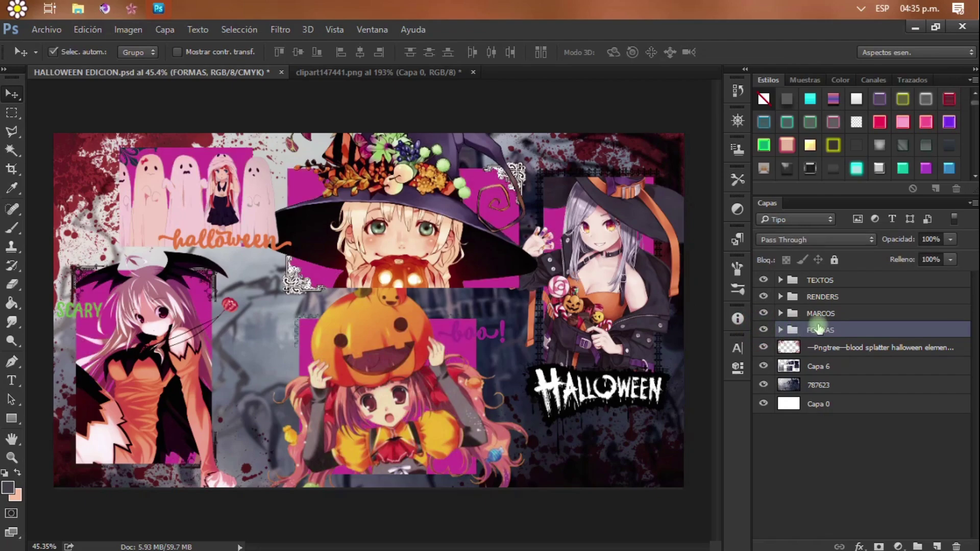
key("ctrl+e")
left_click(761, 332)
left_click(761, 333)
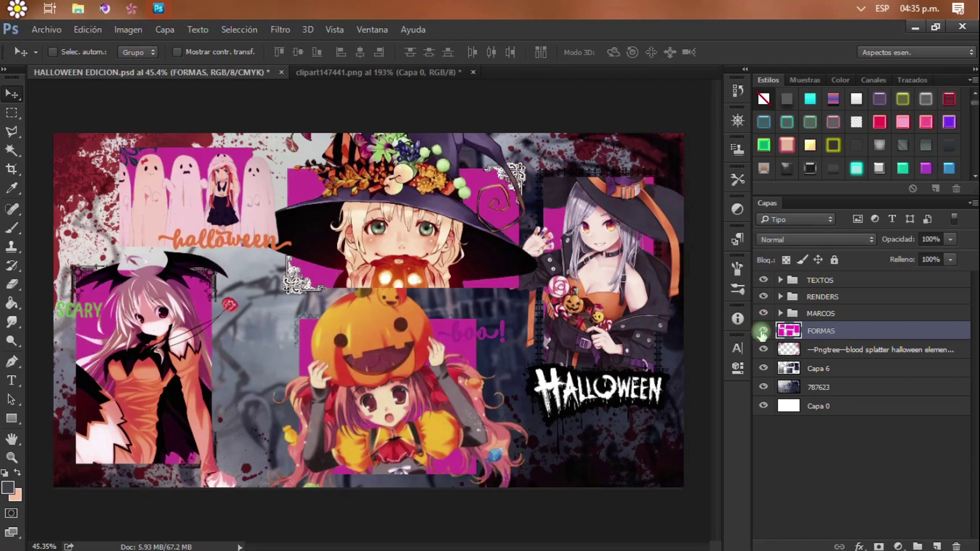
left_click(761, 332)
left_click(761, 333)
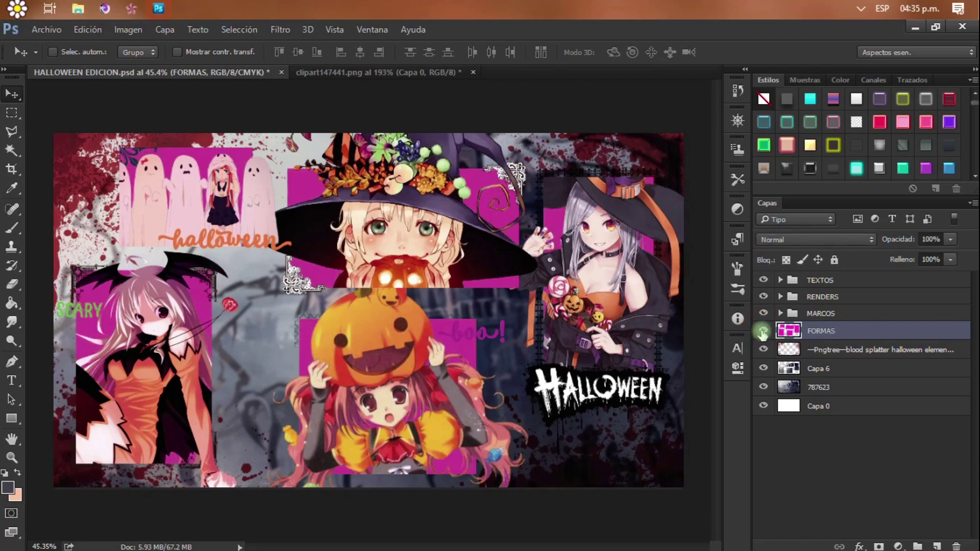
Step: Add a colour overlay to the FORMAS layer in dark red sampled from the background's blood-splattered corner
double_click(844, 332)
left_click_drag(464, 60, 753, 79)
left_click(566, 276)
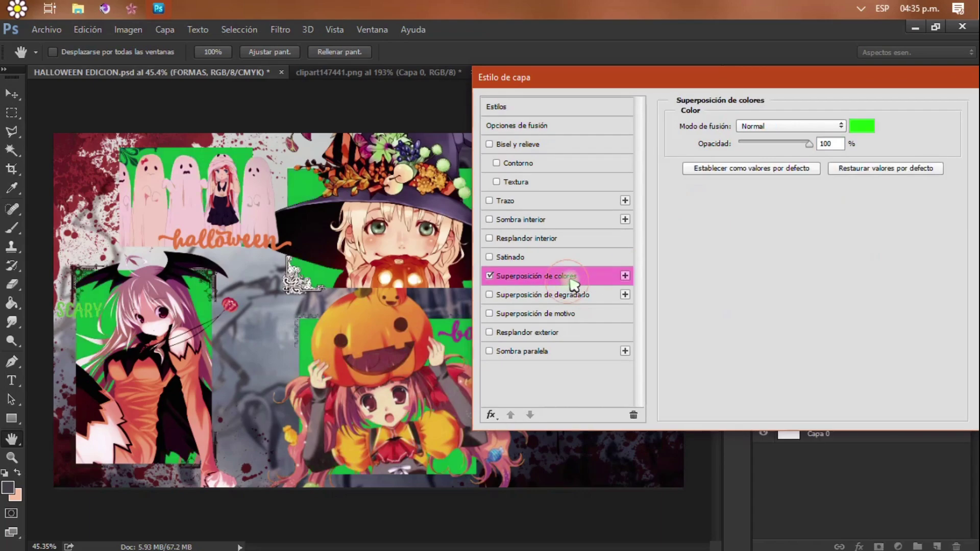
left_click(862, 125)
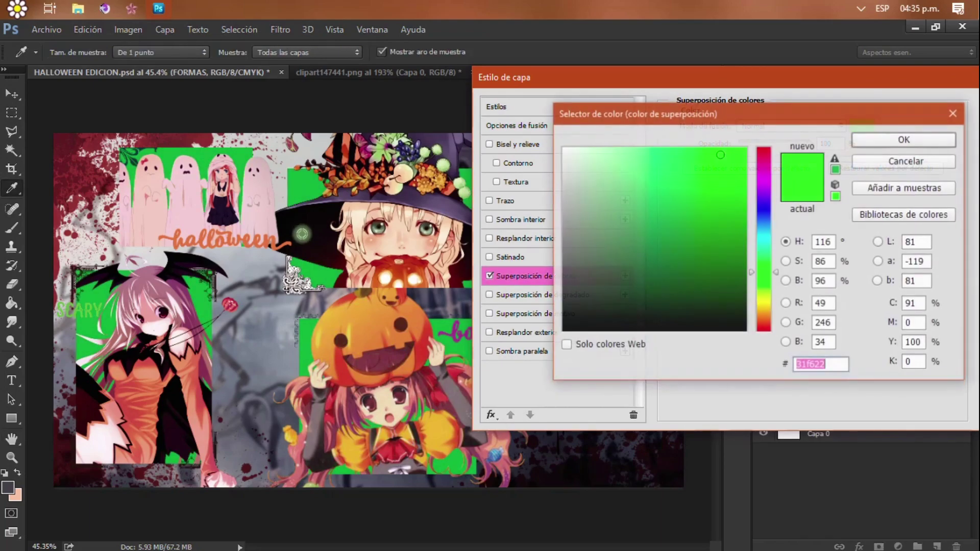
left_click(588, 464)
left_click(648, 447)
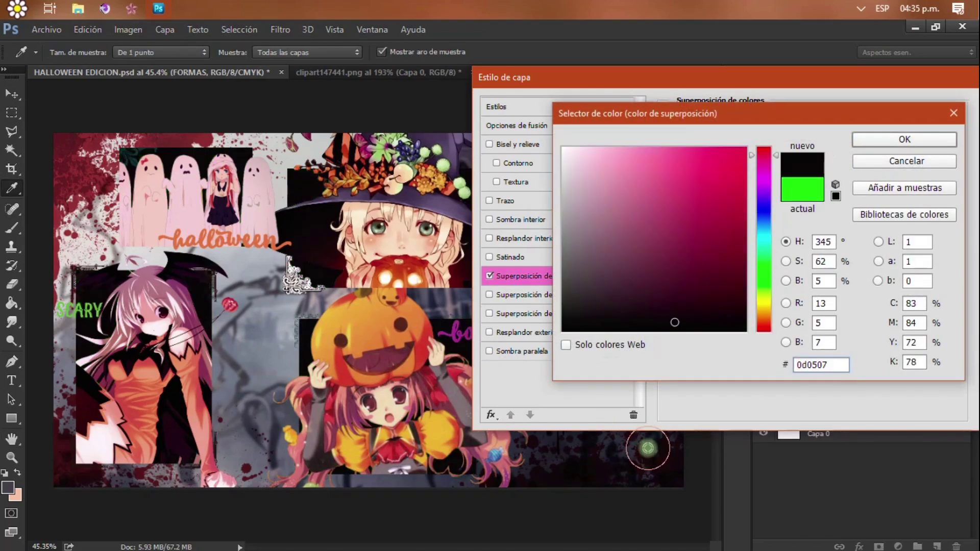
left_click(64, 163)
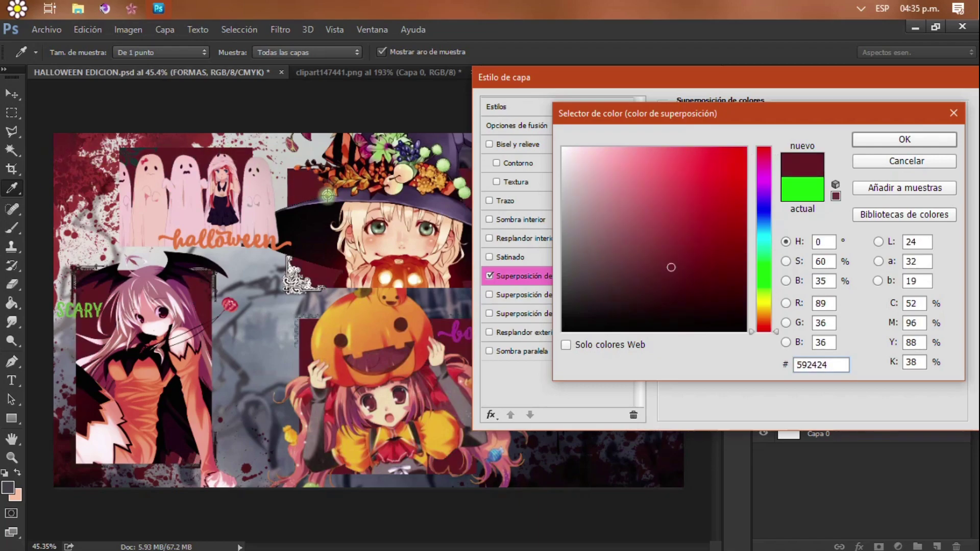
left_click(874, 139)
left_click_drag(693, 84, 541, 164)
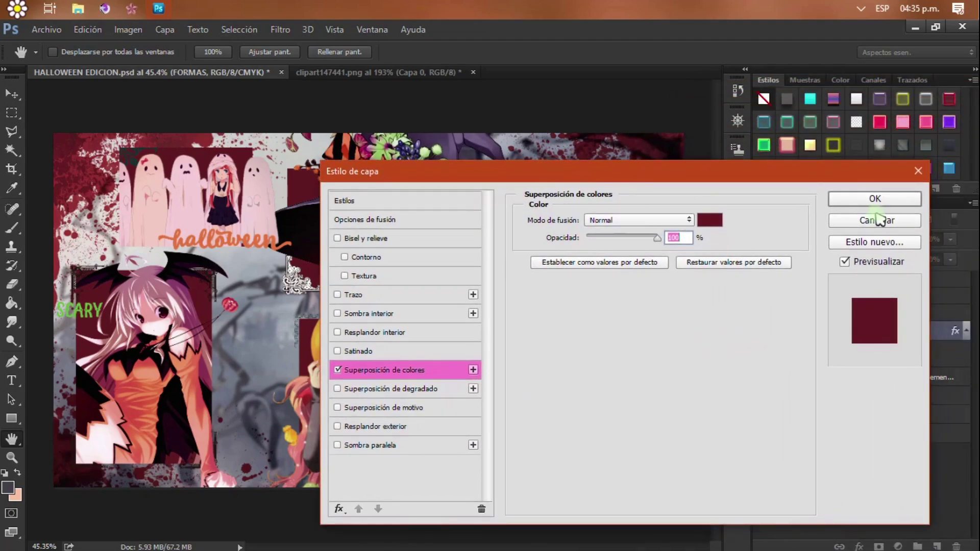
left_click(875, 198)
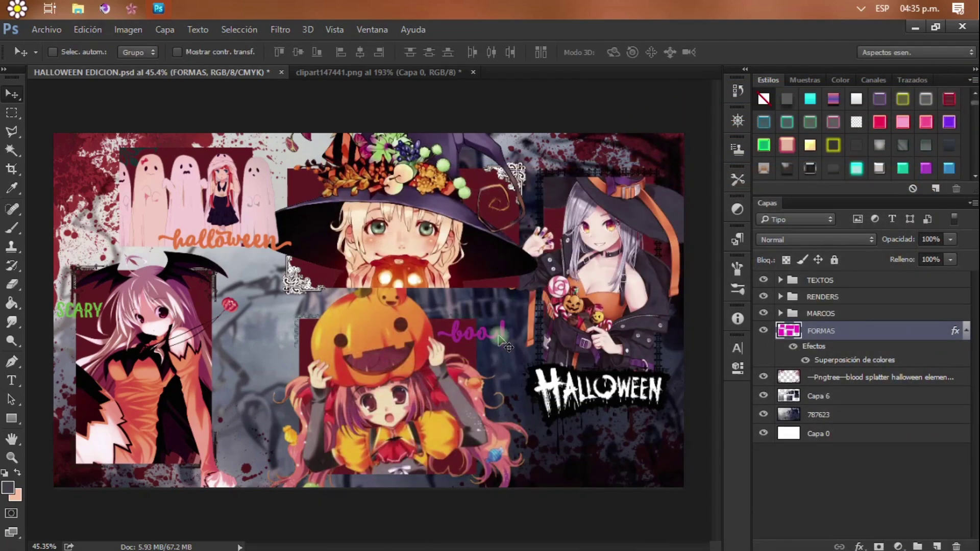
Step: Rasterize the FORMAS layer's style and set the layer's opacity to 50%
key("ctrl+z")
left_click(911, 245)
type("70")
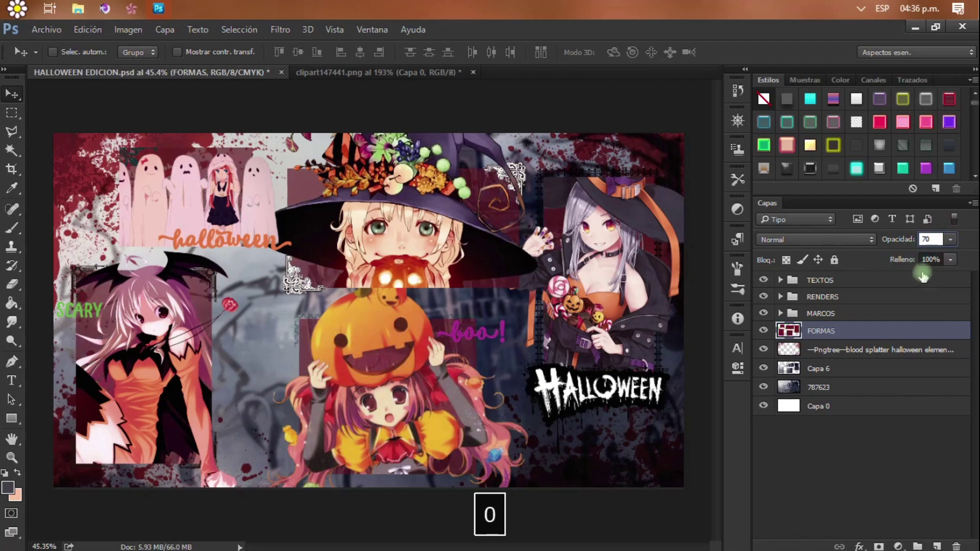
type("50")
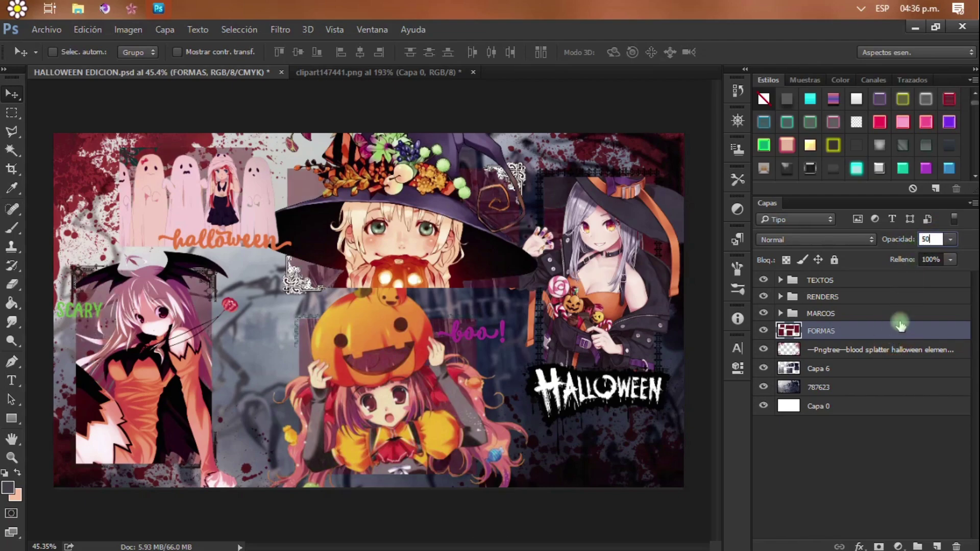
Step: Add a black drop shadow to the FORMAS layer with about 48% opacity, 5 px distance, 9% spread and 24 px size
left_click(881, 325)
double_click(881, 325)
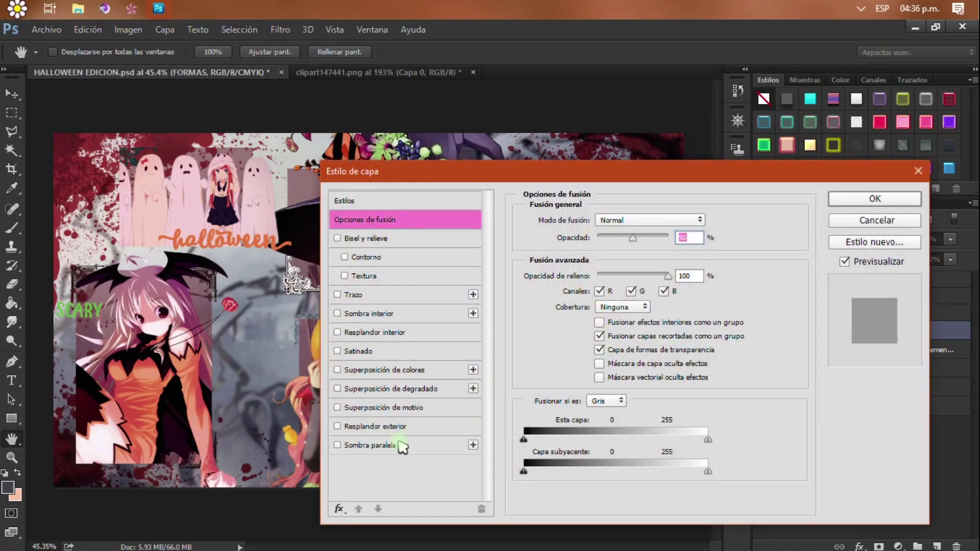
left_click(395, 445)
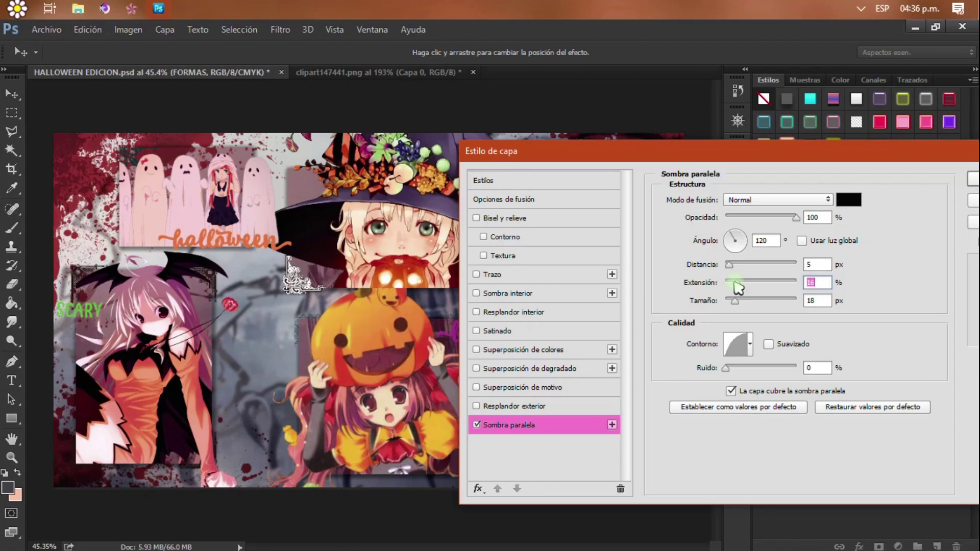
left_click_drag(735, 301, 741, 305)
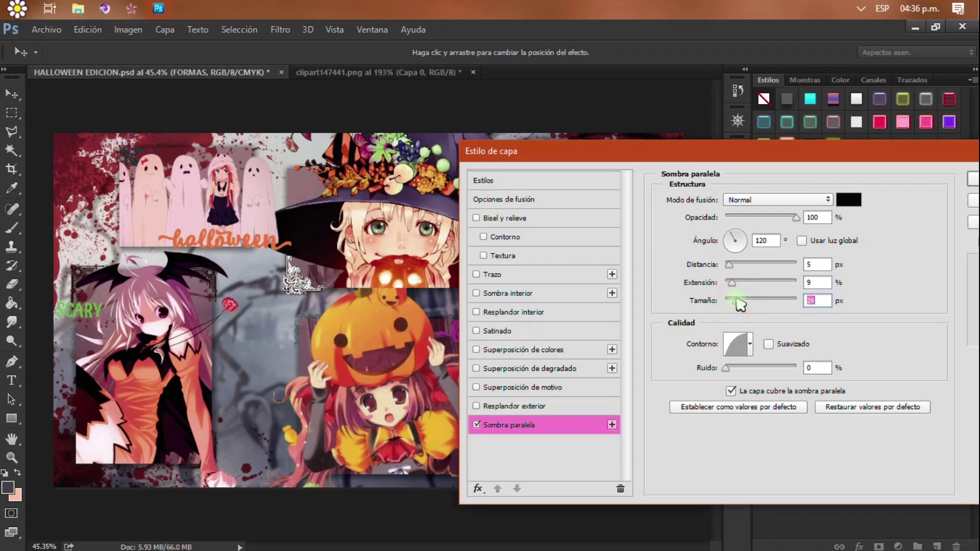
left_click_drag(755, 218, 760, 218)
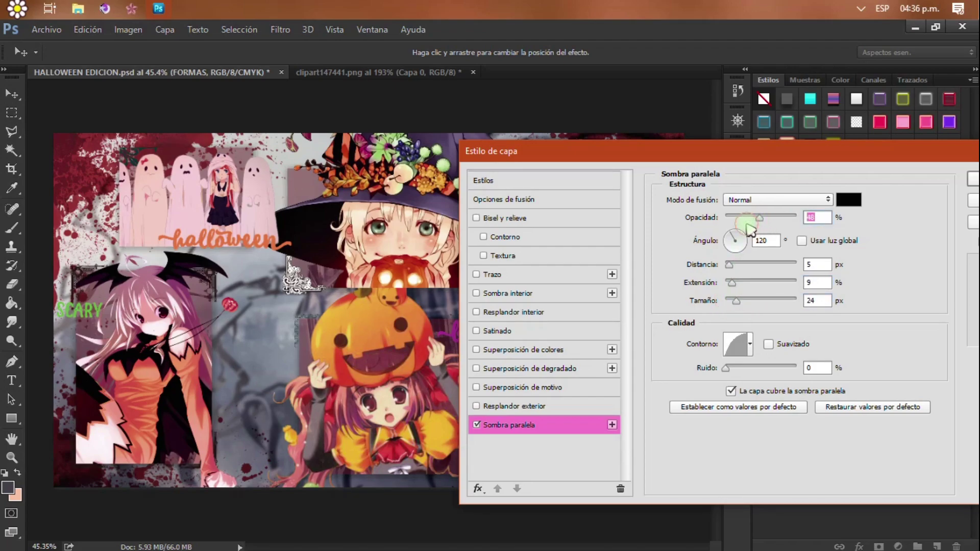
left_click_drag(756, 163, 652, 189)
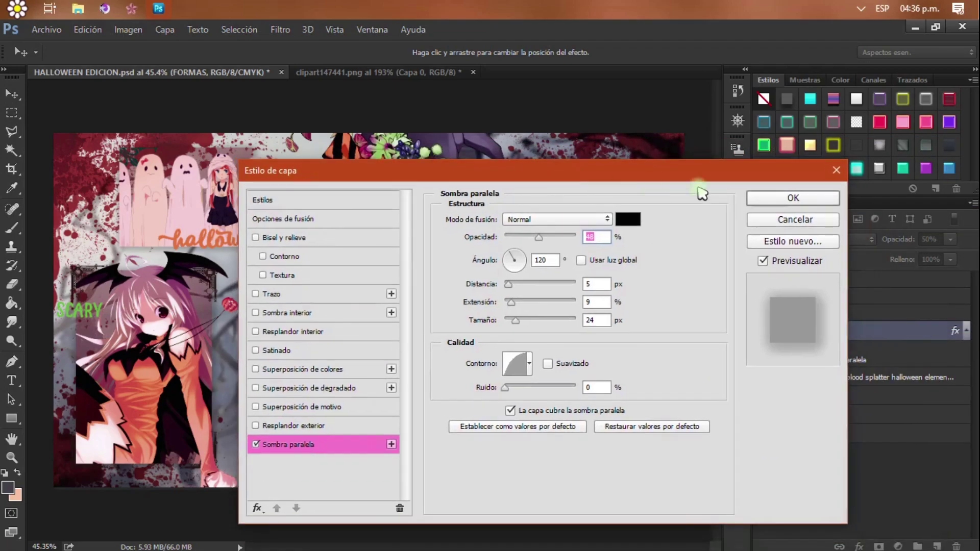
left_click(751, 194)
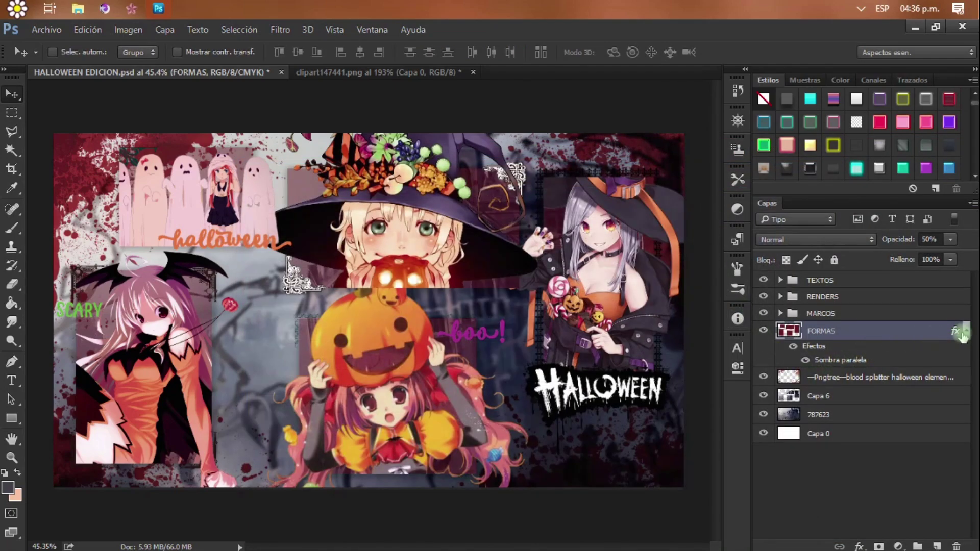
left_click(963, 333)
Step: Expand the MARCOS group and toggle layers Capa 1 and Capa 2 copia to identify which frame each holds
left_click(775, 317)
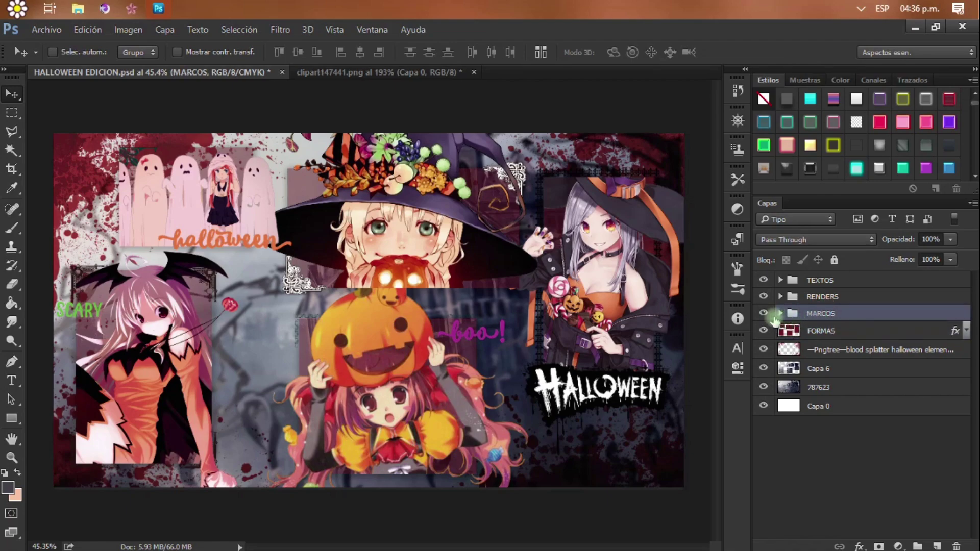
left_click(780, 313)
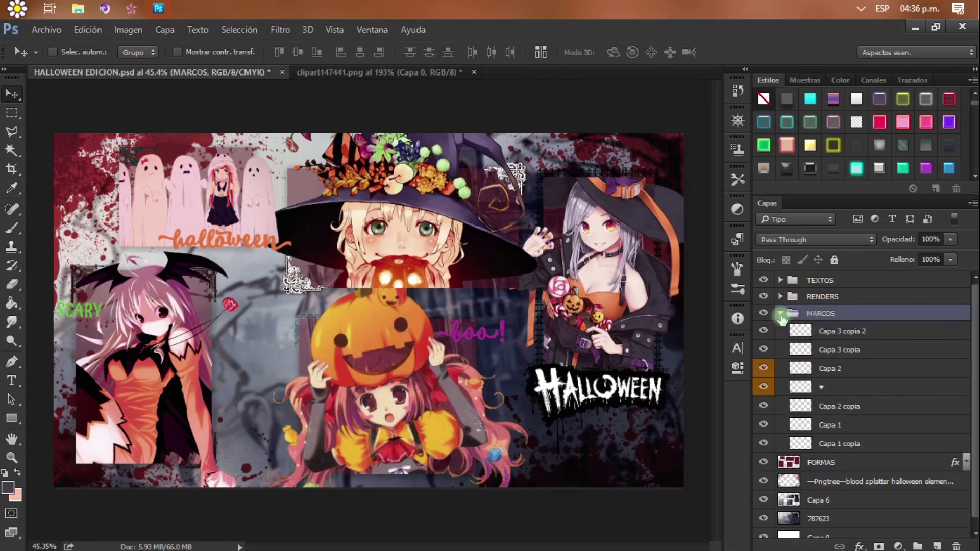
left_click(832, 442)
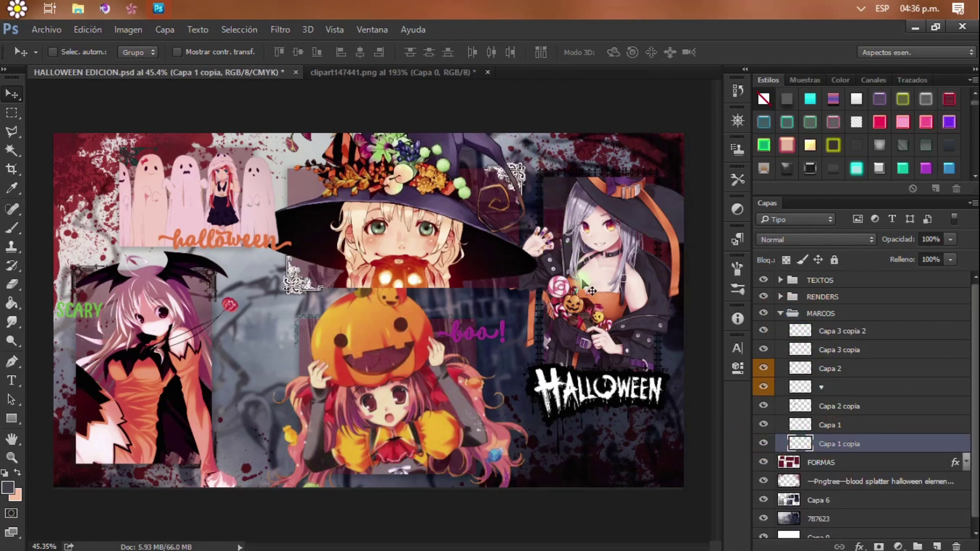
left_click(791, 428)
left_click(763, 428)
left_click(763, 427)
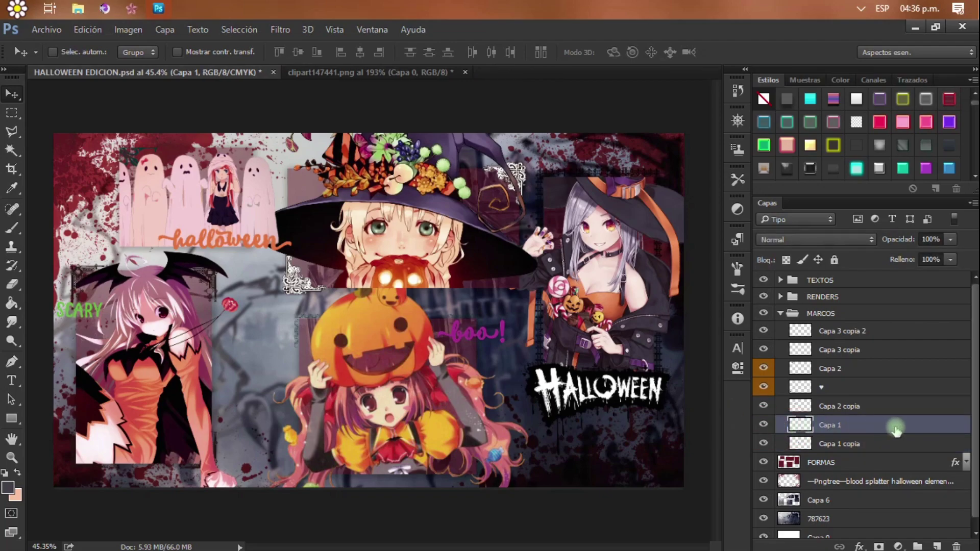
left_click(763, 406)
left_click(763, 406)
left_click(810, 406)
left_click(764, 407)
left_click(764, 407)
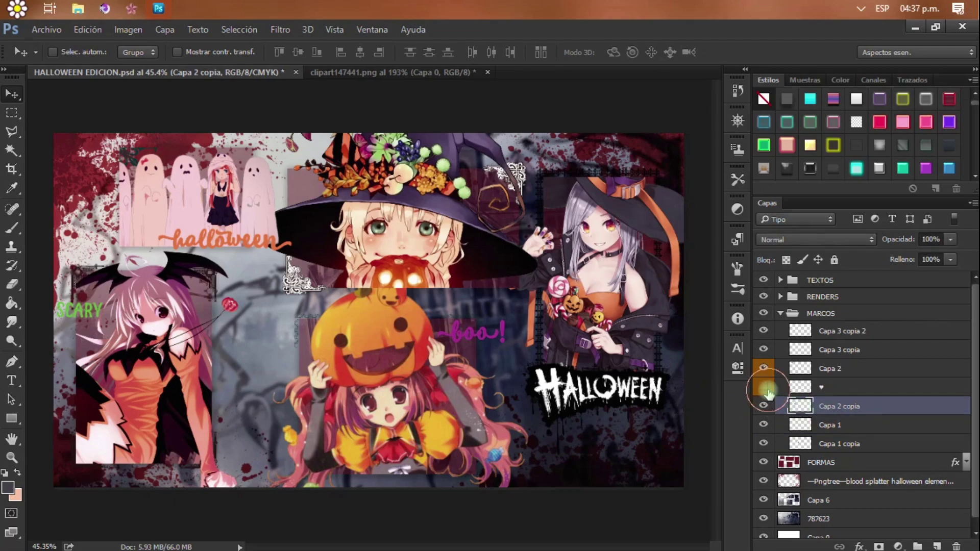
Step: Move the ♥ frame layer above the TEXTOS group and load the PngItem_2924165 render's outline as a selection
left_click_drag(816, 386, 854, 277)
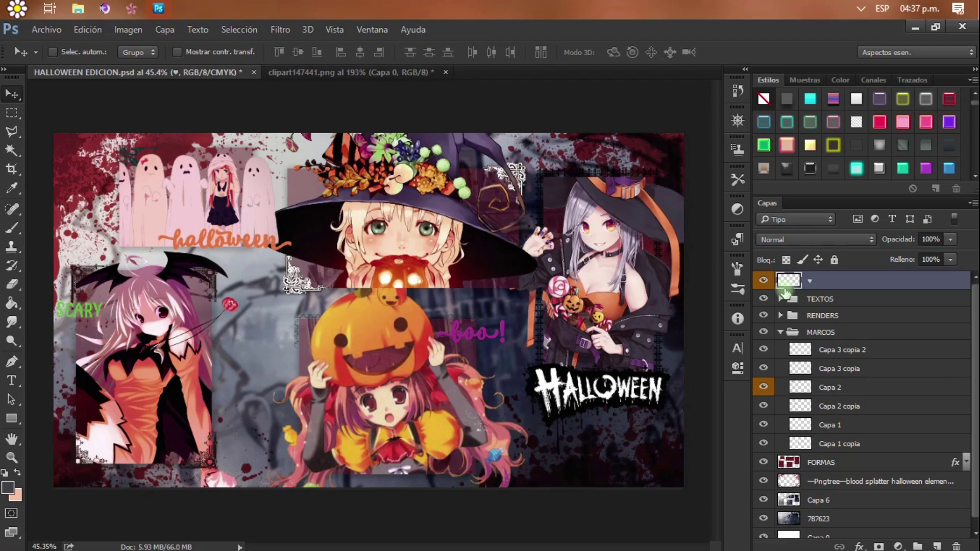
left_click_drag(785, 293, 223, 449)
left_click_drag(219, 475, 763, 282)
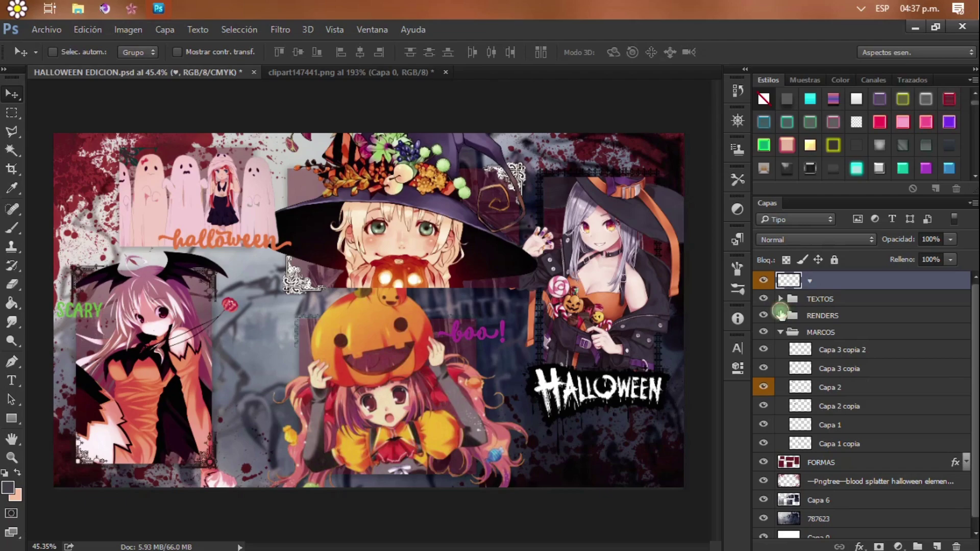
left_click(780, 314)
left_click(795, 374, "ctrl")
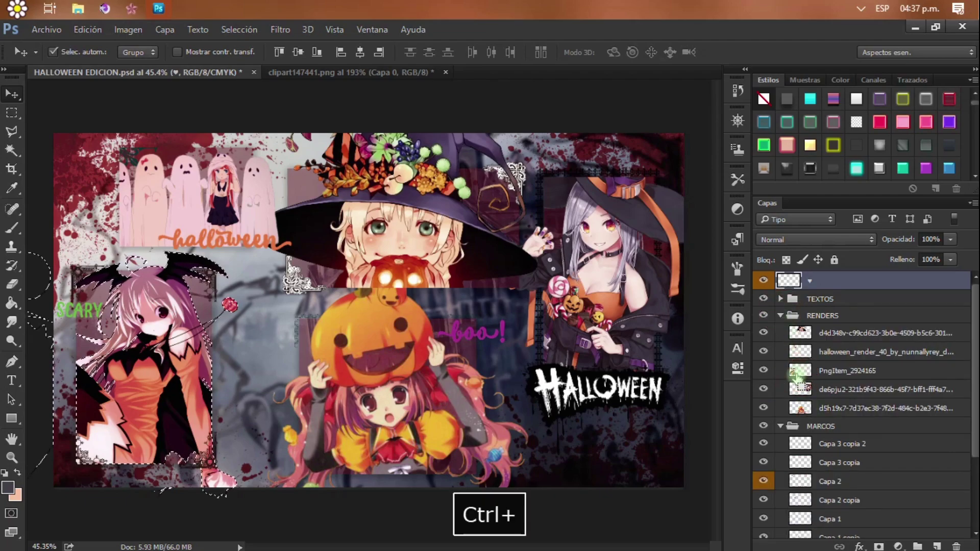
left_click_drag(795, 374, 786, 281)
Step: Erase the ♥ layer's lower-right corner ornament where it covers the bat-winged character's arm, and clear the selection
scroll(228, 445, "up", 5)
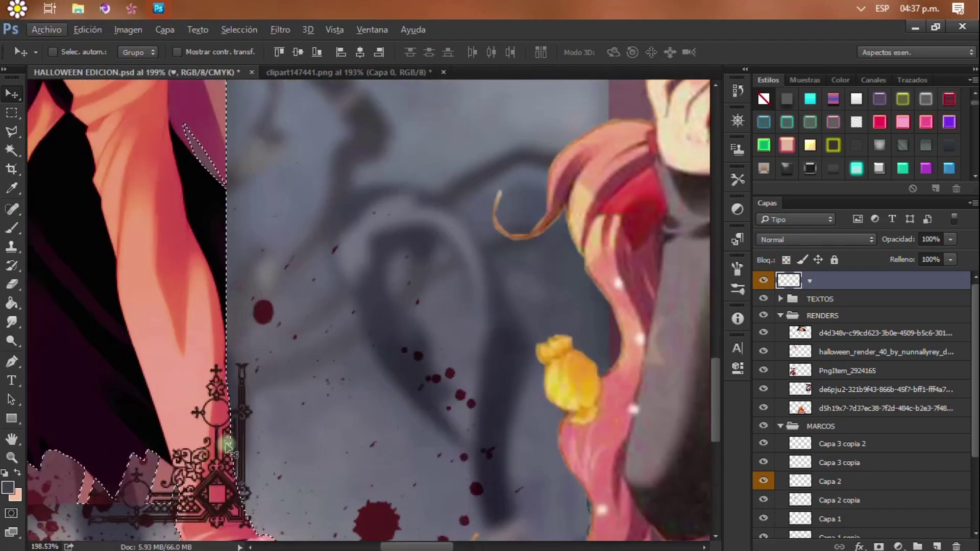
key("space")
left_click_drag(228, 445, 328, 376)
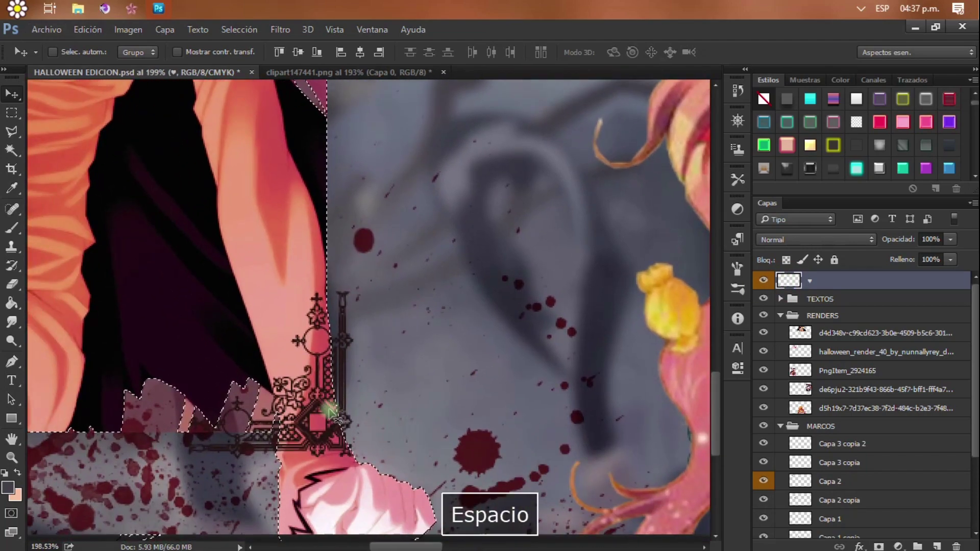
key("e")
key("Caps_Lock")
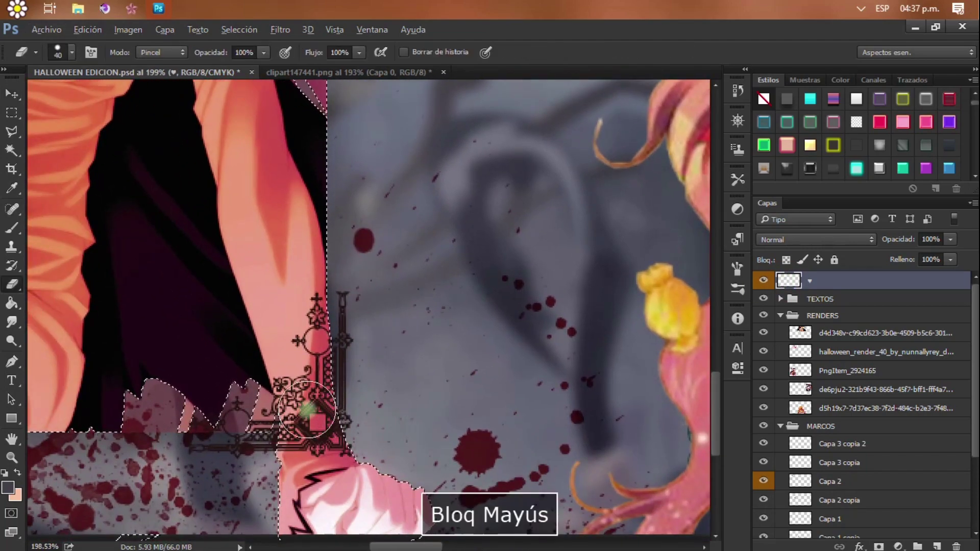
mouse_move(314, 322)
left_mouse_down()
mouse_move(323, 444)
mouse_move(314, 448)
mouse_move(291, 420)
mouse_move(291, 395)
mouse_move(300, 421)
mouse_move(297, 386)
mouse_move(315, 419)
mouse_move(310, 336)
mouse_move(329, 383)
mouse_move(282, 362)
left_mouse_up()
key("ctrl+z")
key("ctrl+z")
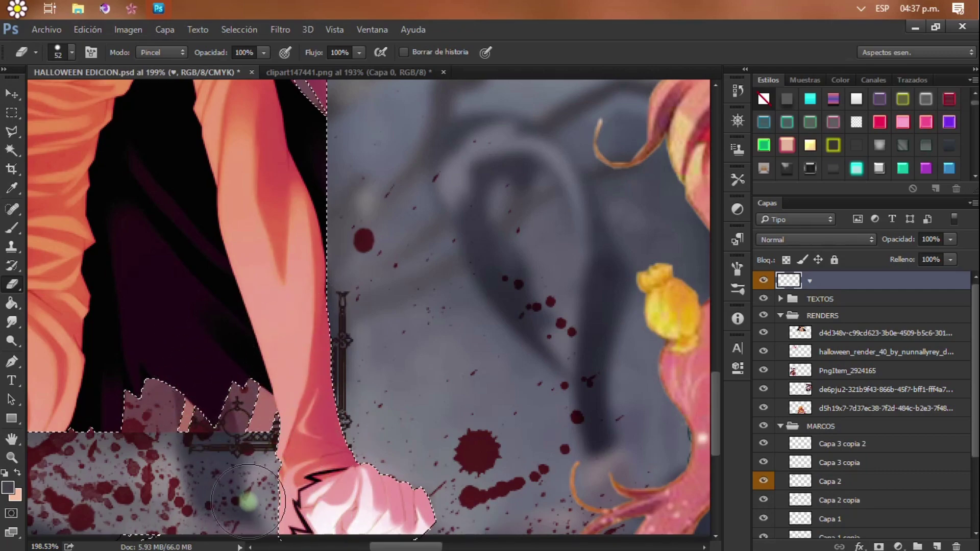
key("ctrl+d")
scroll(379, 440, "down", 8)
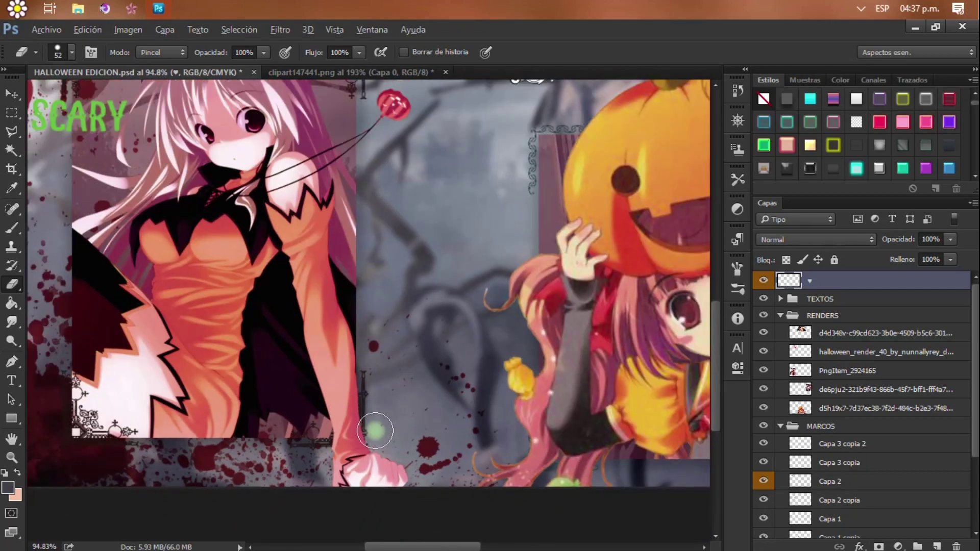
key("alt")
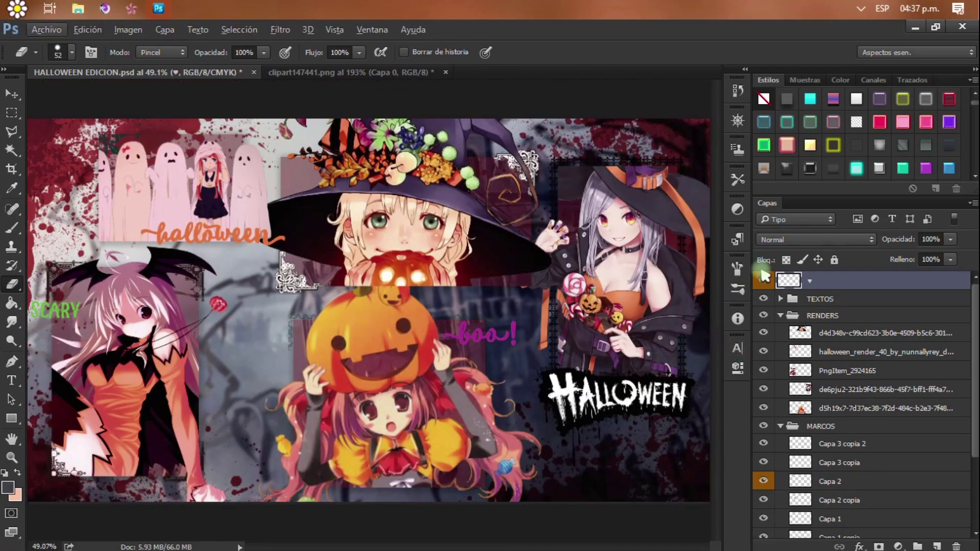
Step: Try a preset layer style on the Capa 2 frame layer in the MARCOS group and undo it
left_click(788, 487)
scroll(773, 482, "down", 1)
left_click(760, 465)
key("Return")
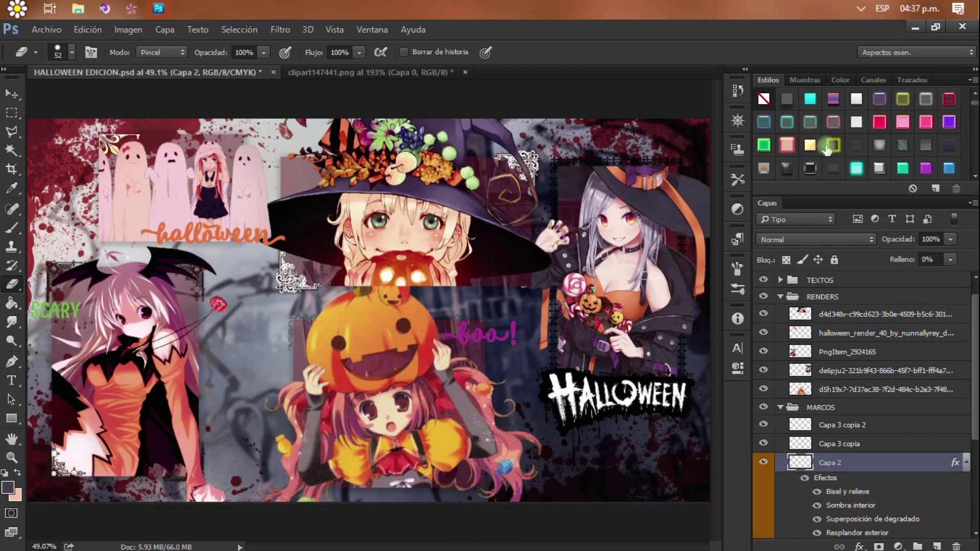
key("ctrl+z")
Step: Toggle the visibility of the MARCOS frame layers to check which frames surround the ghosts and the bat-winged character
scroll(127, 134, "up", 4)
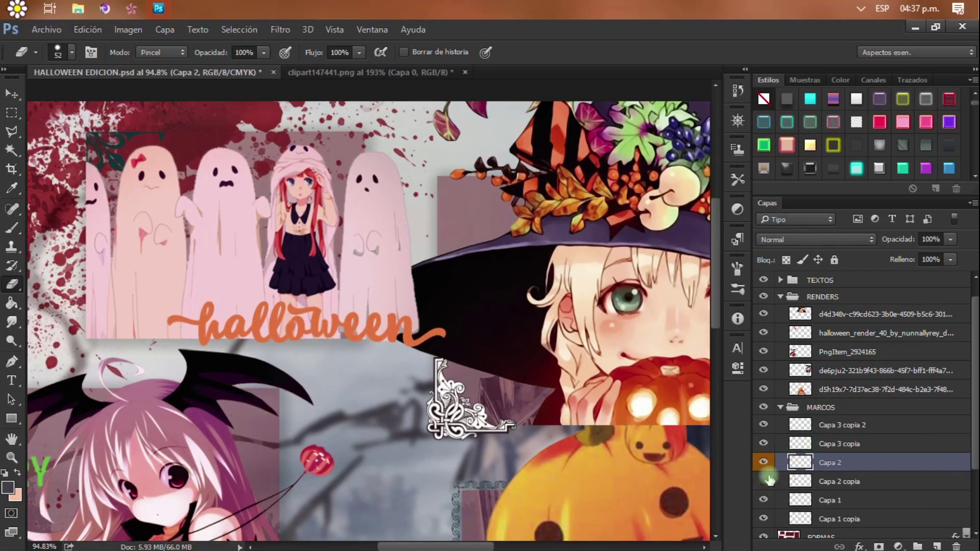
left_click(764, 444)
left_click(764, 445)
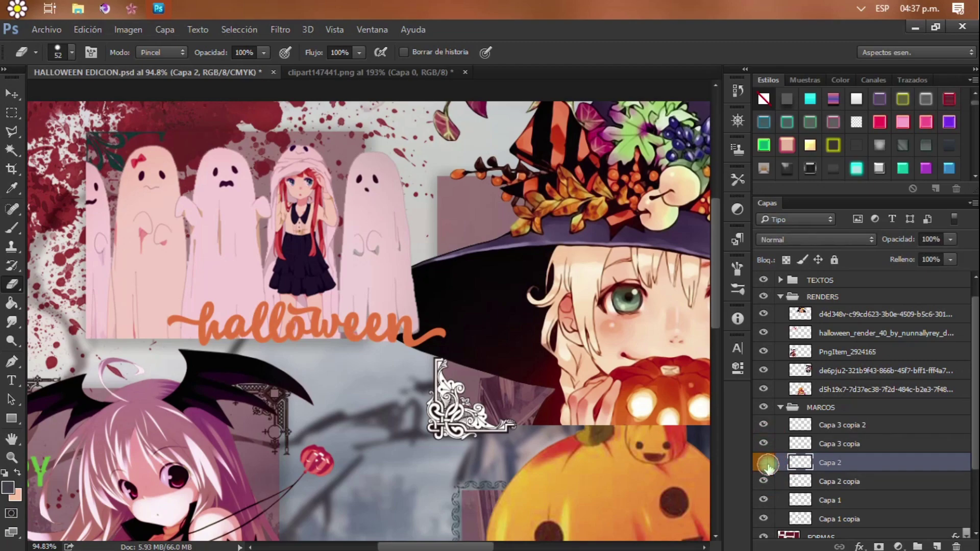
Step: Invert the colours of the corner ornament on layer Capa 2, over the ghosts' frame
left_click(829, 463)
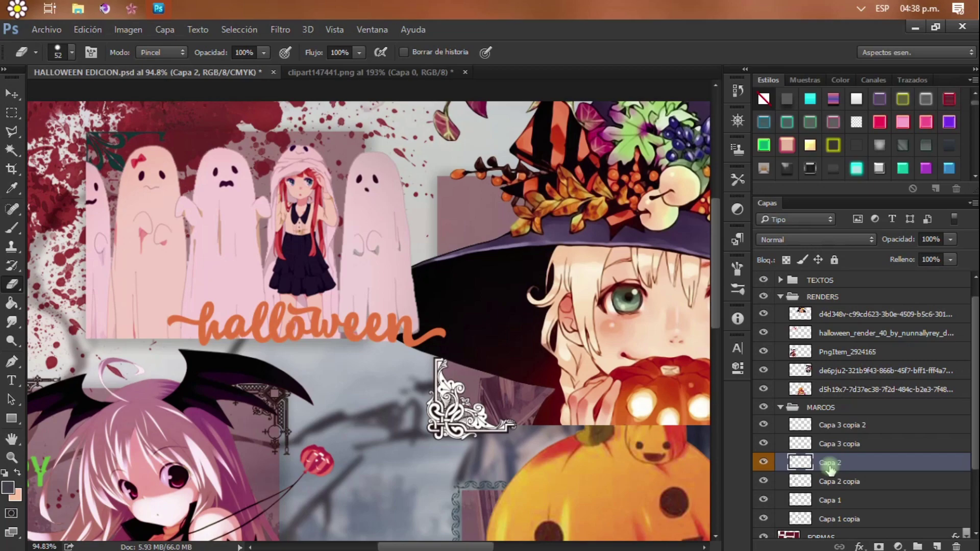
key("ctrl+i")
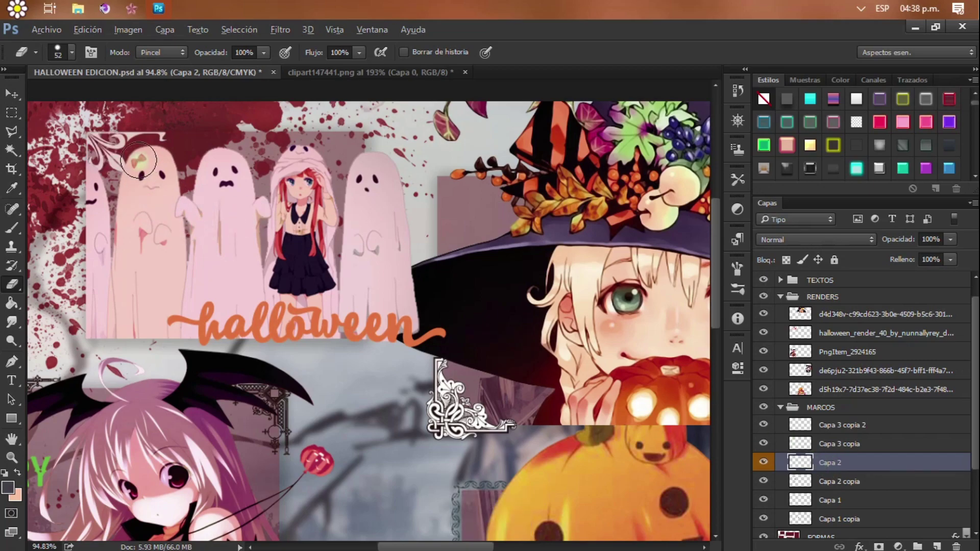
scroll(200, 146, "up", 5)
mouse_move(200, 146)
left_mouse_down()
mouse_move(170, 157)
mouse_move(207, 204)
left_mouse_up()
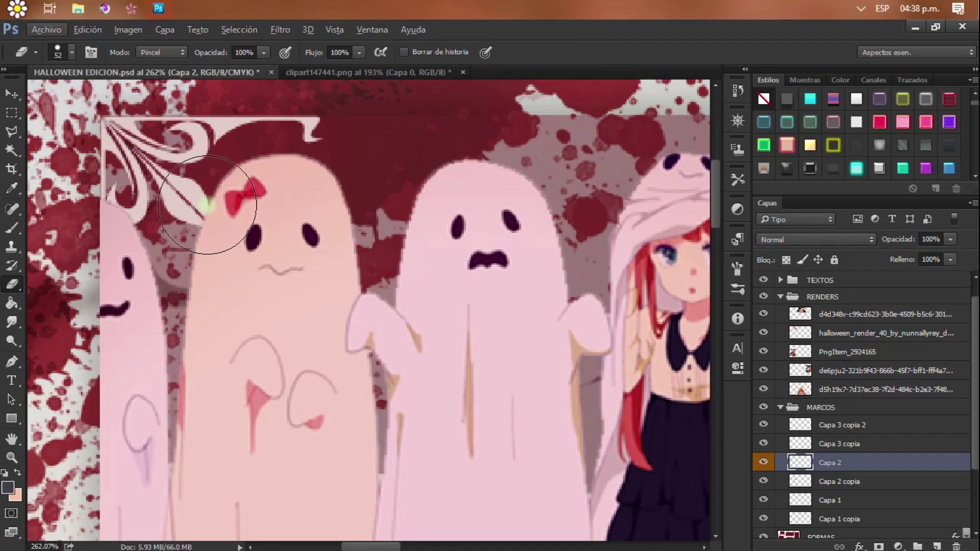
scroll(206, 204, "down", 5)
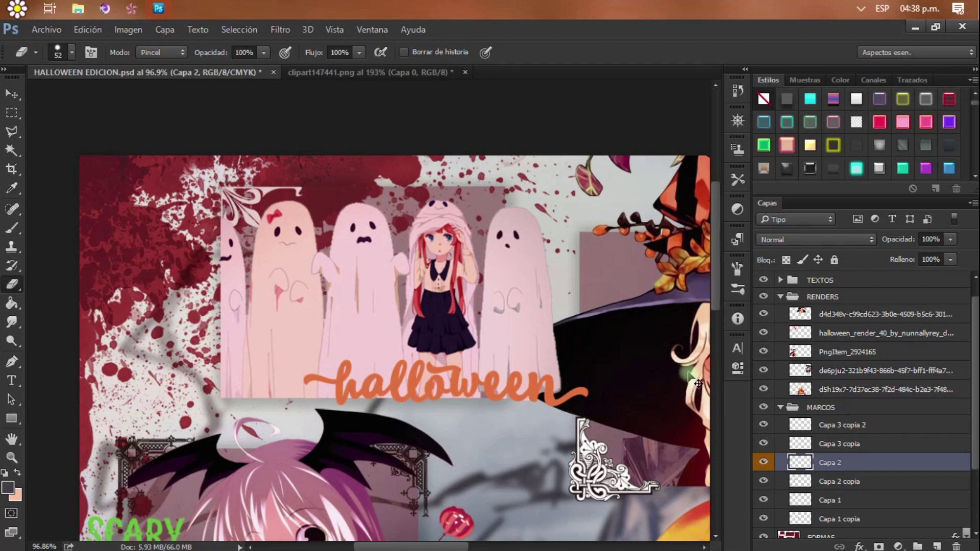
key("ctrl+1")
scroll(583, 298, "down", 1)
scroll(583, 297, "up", 1)
left_click_drag(606, 316, 493, 288)
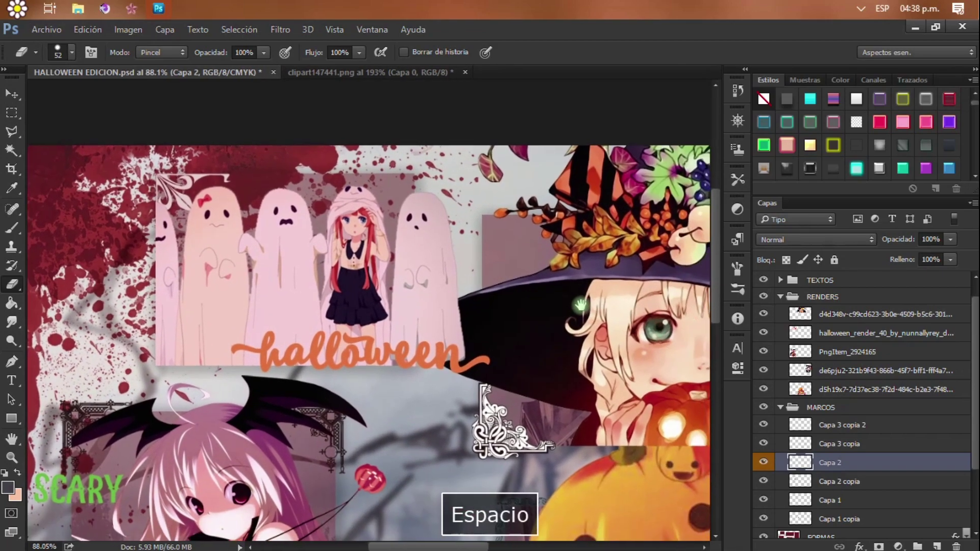
Step: Toggle the visibility of Capa 3 copia and Capa 3 copia 2 to examine which frame ornaments they hold
left_click(764, 443)
left_click(837, 443)
left_click_drag(619, 441, 355, 144)
left_click(764, 443)
left_click(765, 425)
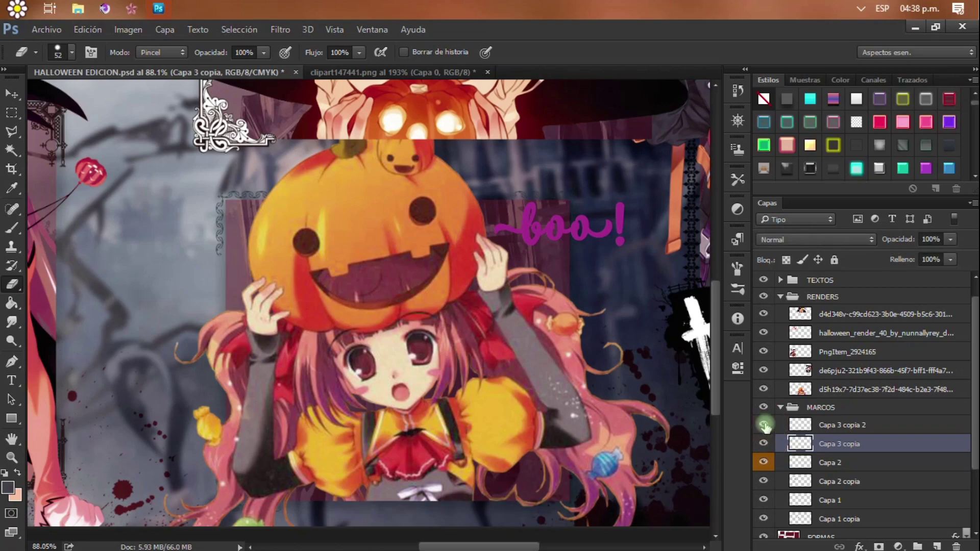
Step: Merge the layers Capa 3 copia and Capa 3 copia 2 and invert the colours of the merged ornaments
left_click(806, 425)
scroll(604, 384, "down", 5)
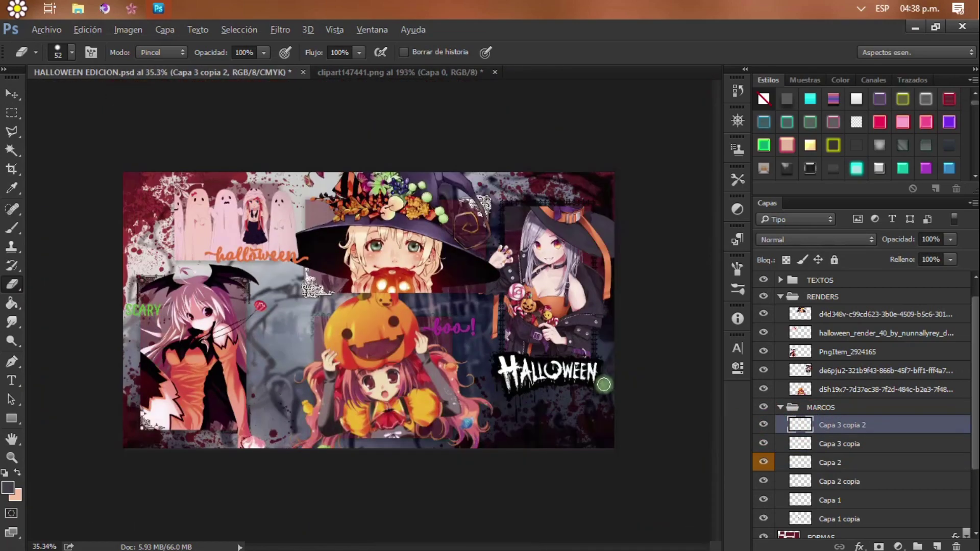
key("ctrl+t")
key("Return")
key("e")
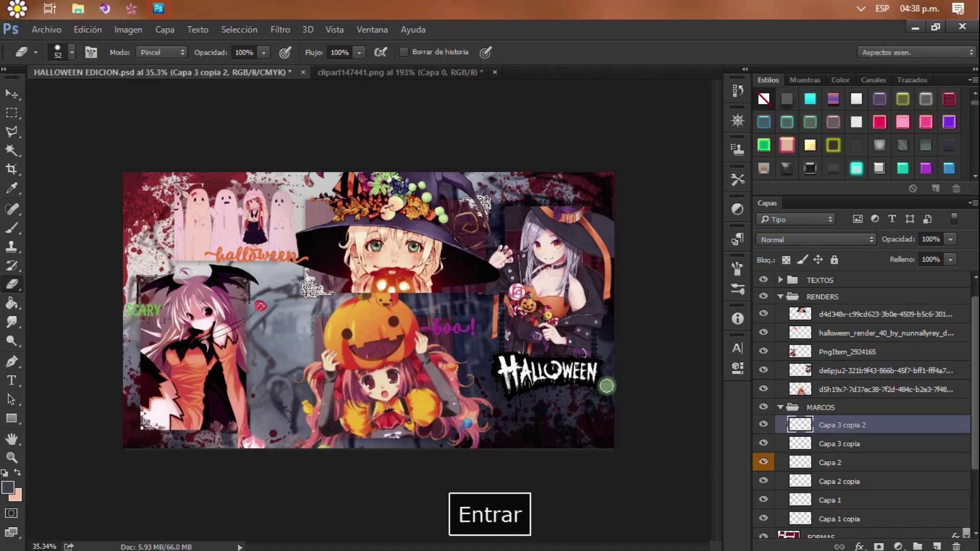
scroll(491, 413, "up", 3)
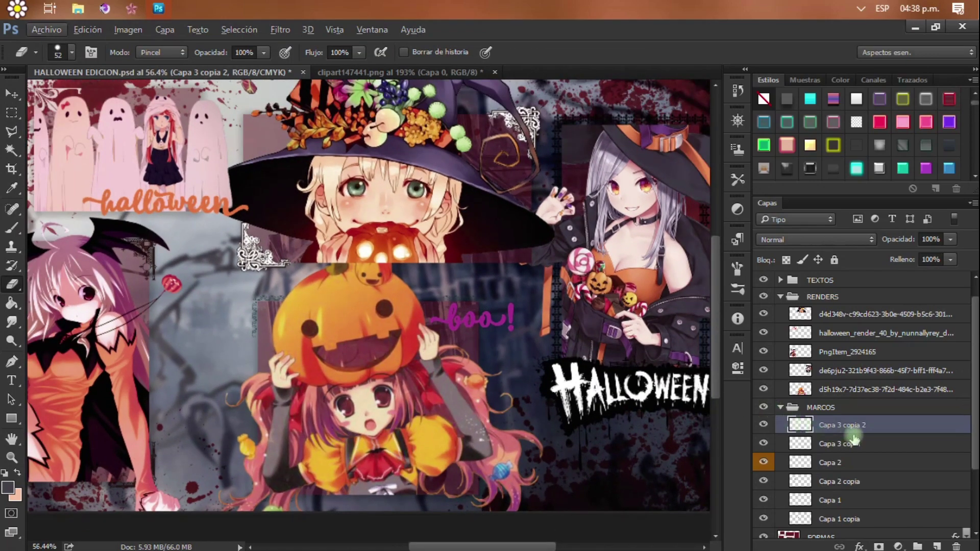
left_click(857, 443, "shift")
key("ctrl+e")
key("ctrl+i")
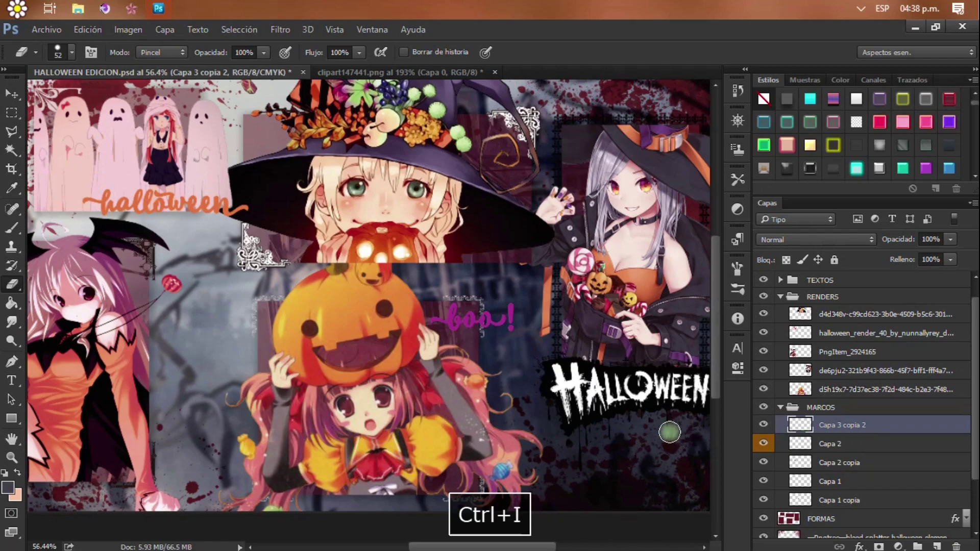
scroll(372, 381, "up", 2)
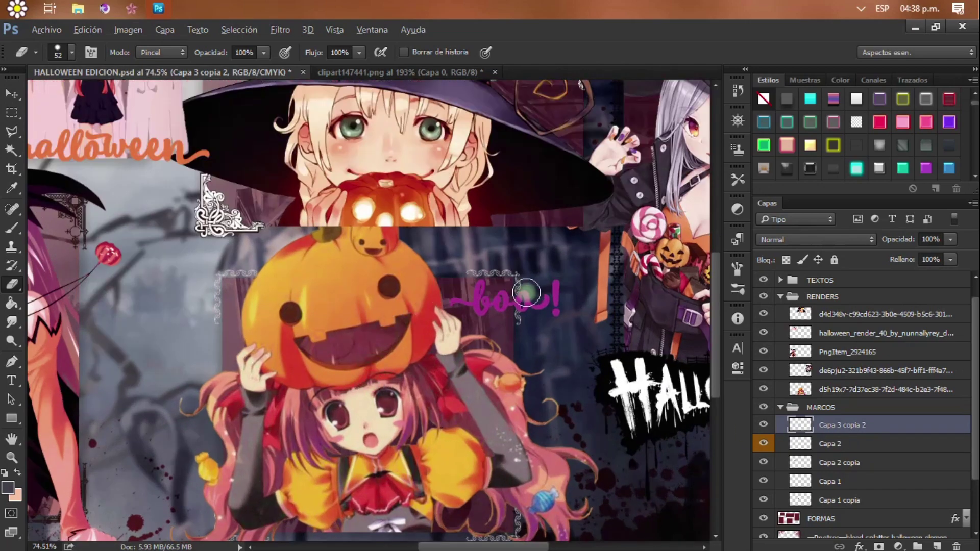
scroll(493, 299, "up", 3)
scroll(494, 298, "down", 5)
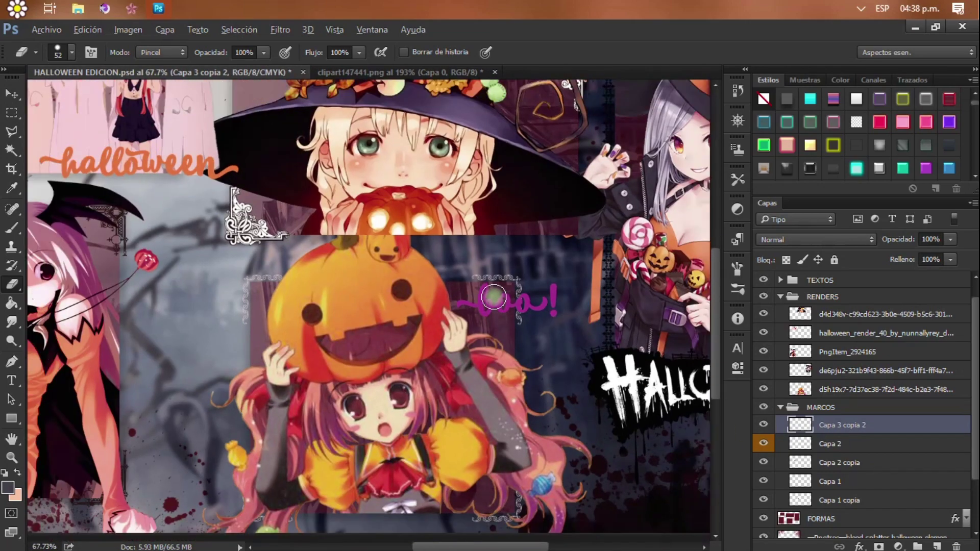
key("alt")
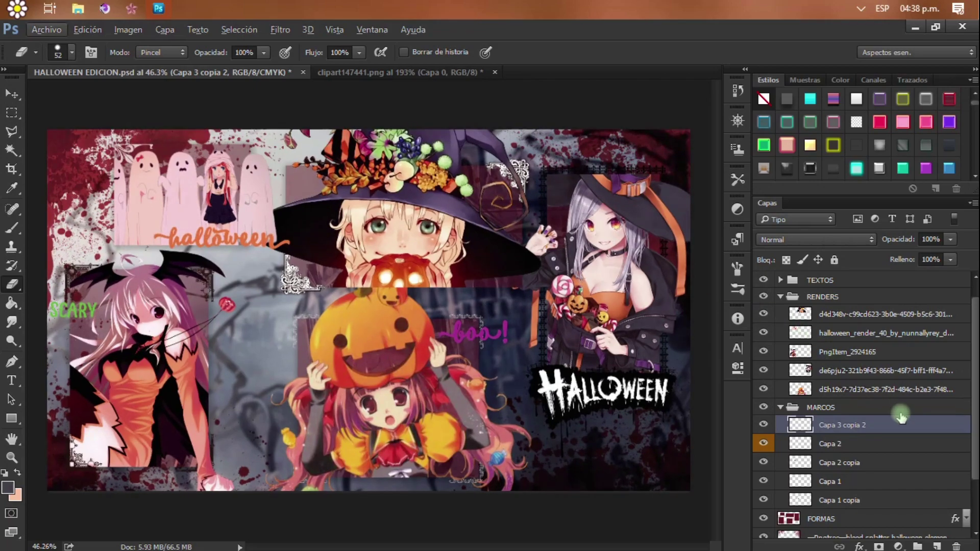
Step: Collapse the RENDERS and MARCOS groups and check the blood splatter layer by toggling its visibility
left_click(780, 298)
left_click(779, 333)
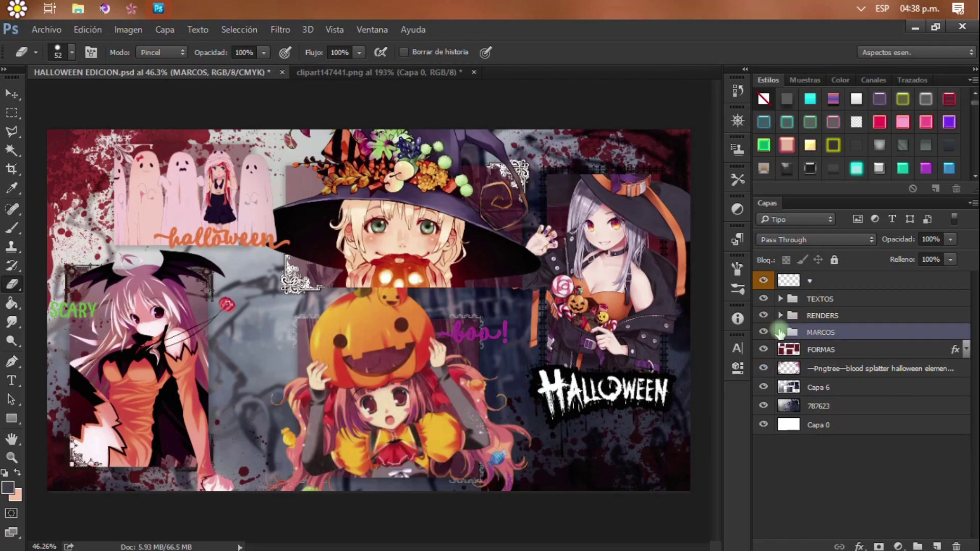
left_click(763, 368)
left_click(764, 369)
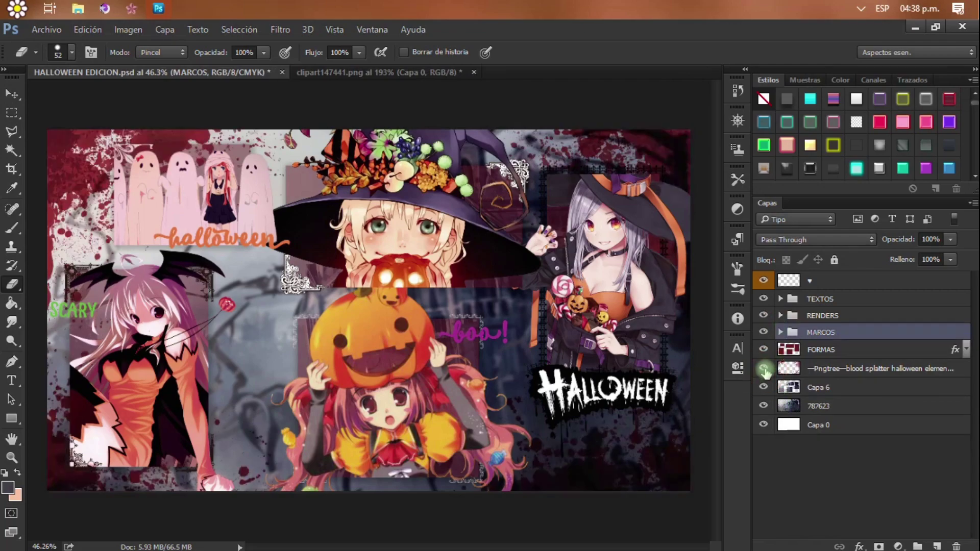
Step: Try successive blend modes on the blood splatter layer, from Disolver through Aclarar and Sobreexponer color to Luz fuerte
left_click(782, 367)
left_click(796, 240)
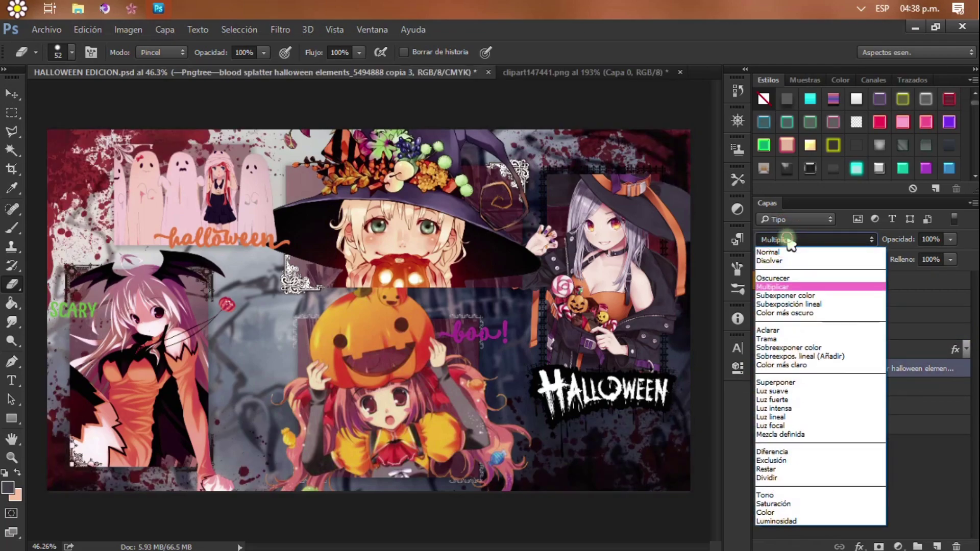
left_click(789, 253)
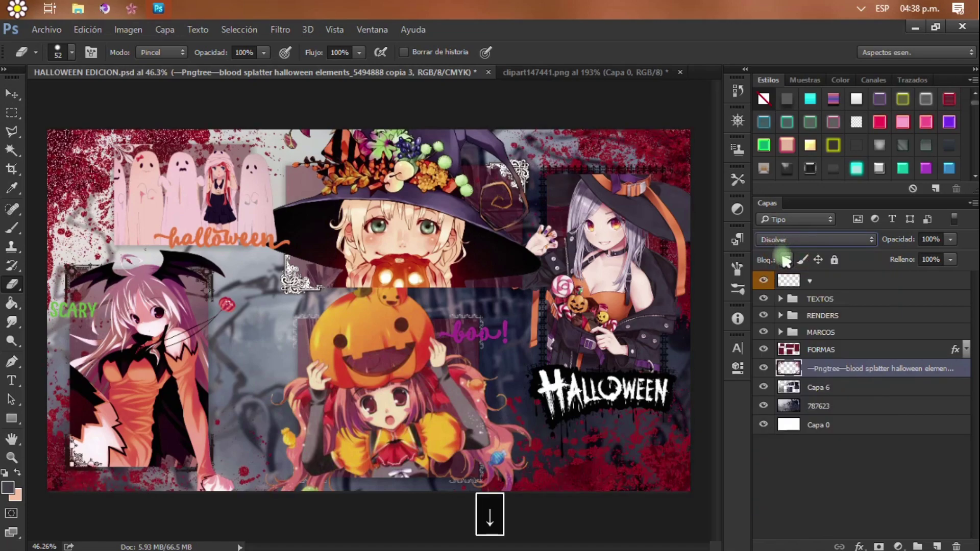
key("Down")
key("Down")
key("Down")
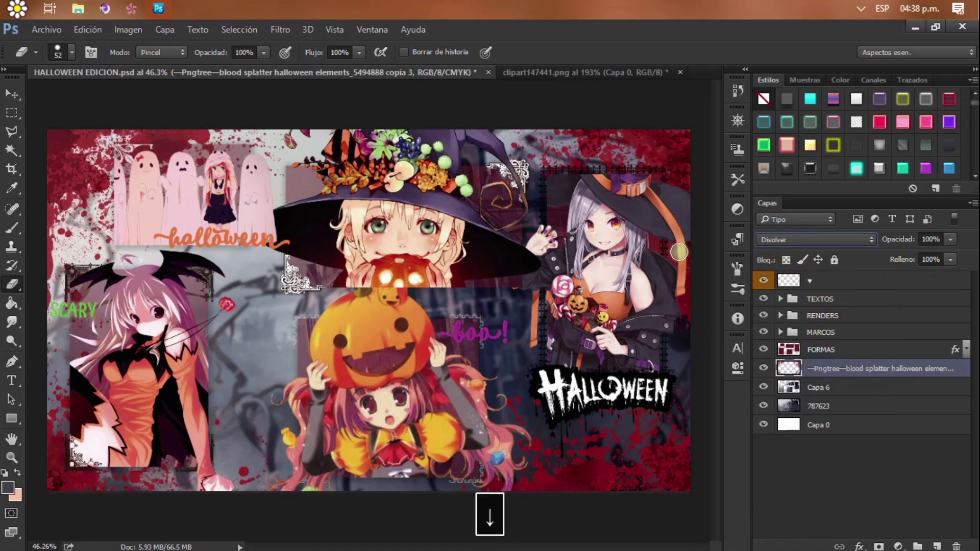
key("Down")
key("Down")
key("Down")
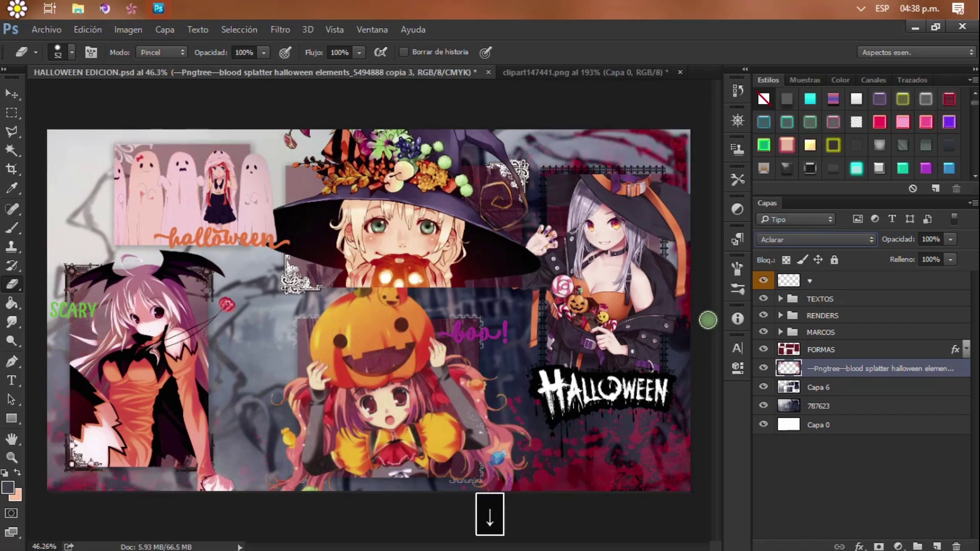
key("Down")
key("Down")
key("Down")
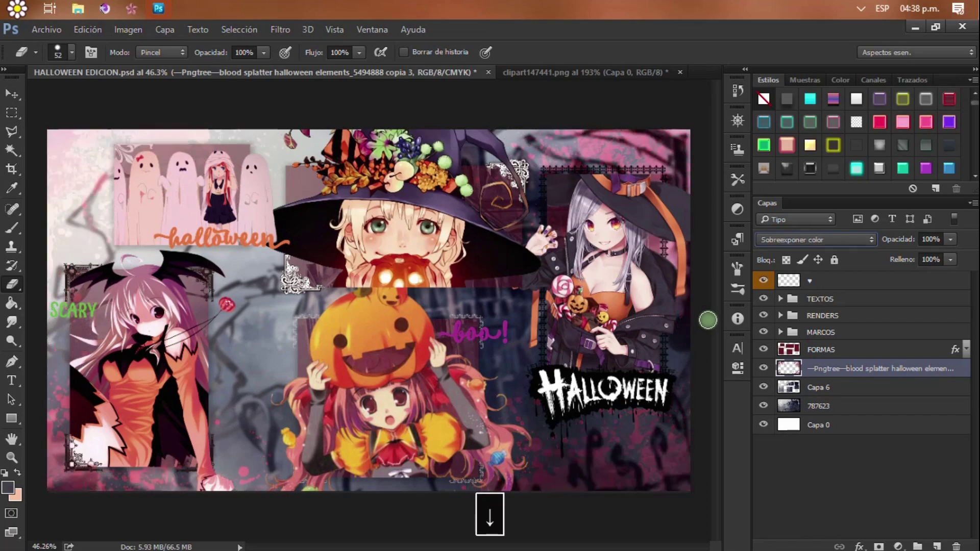
key("Down")
key("Down")
key("Down")
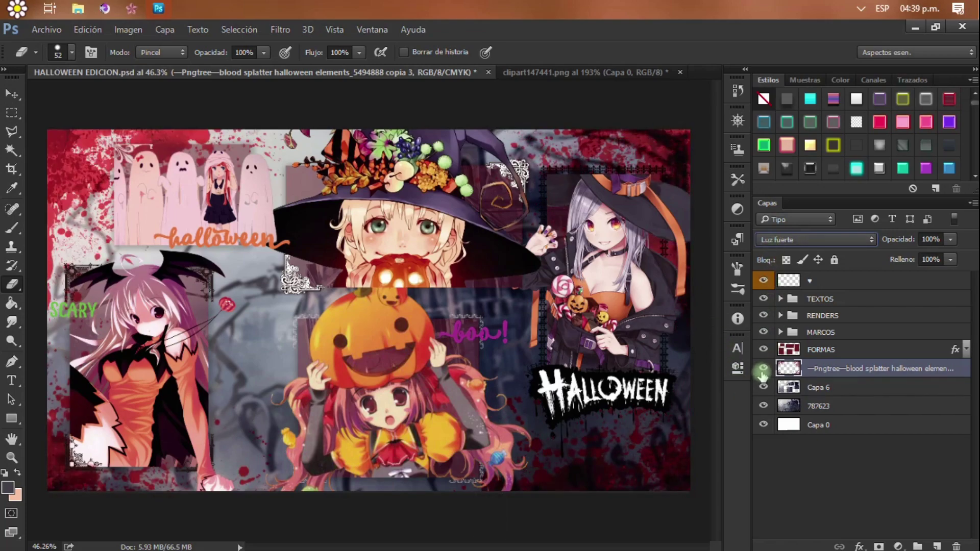
Step: Duplicate the blood splatter layer, then set the copy's blend mode to Multiplicar with the original hidden
key("ctrl+j")
left_click(820, 351)
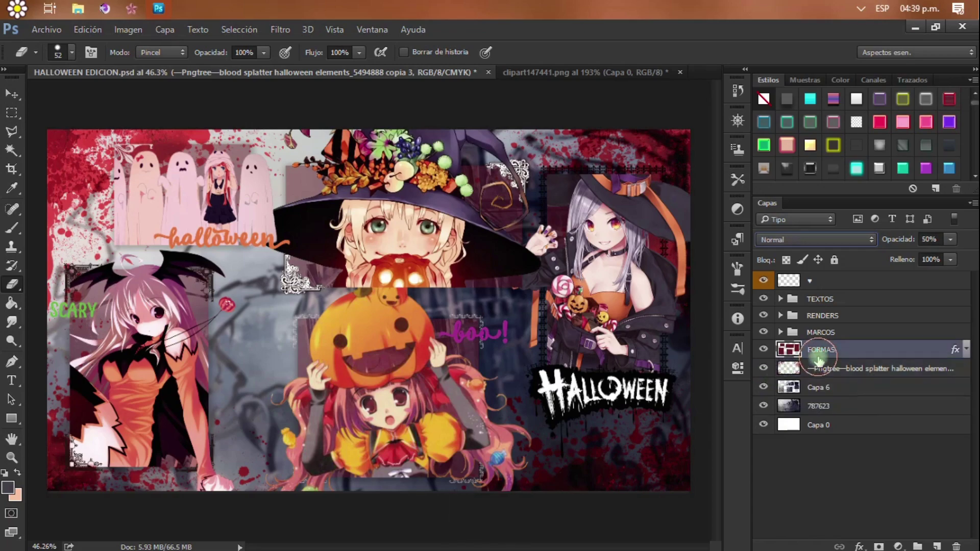
left_click(817, 368)
key("ctrl+j")
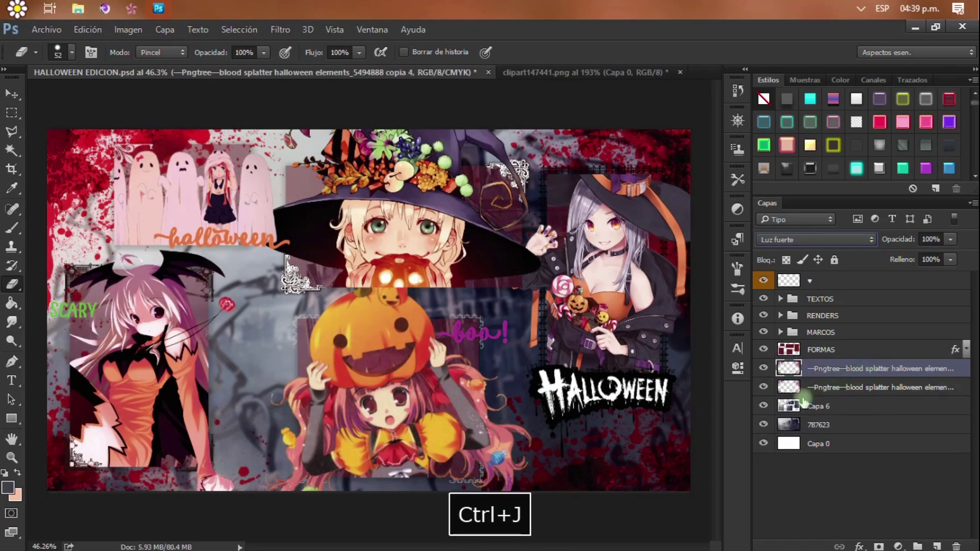
left_click(764, 388)
left_click(789, 239)
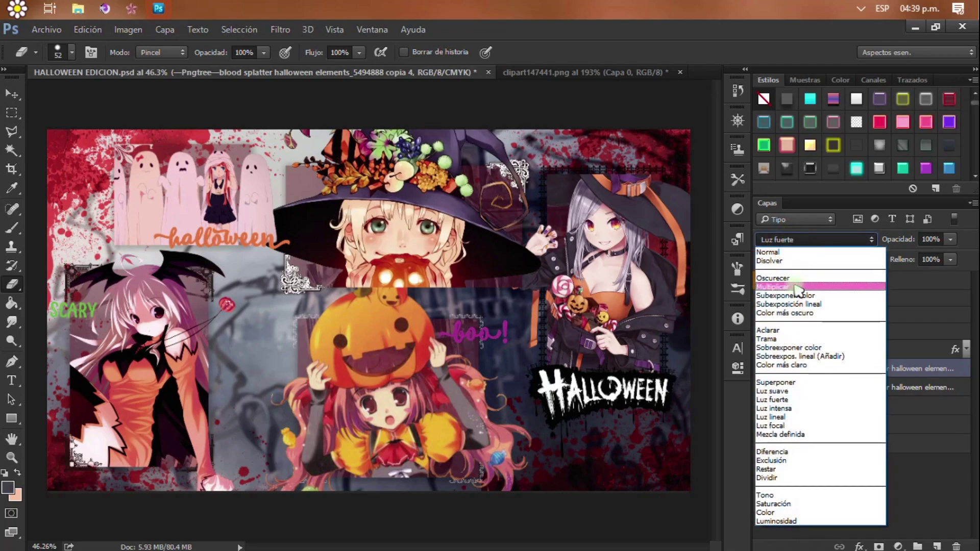
left_click(794, 287)
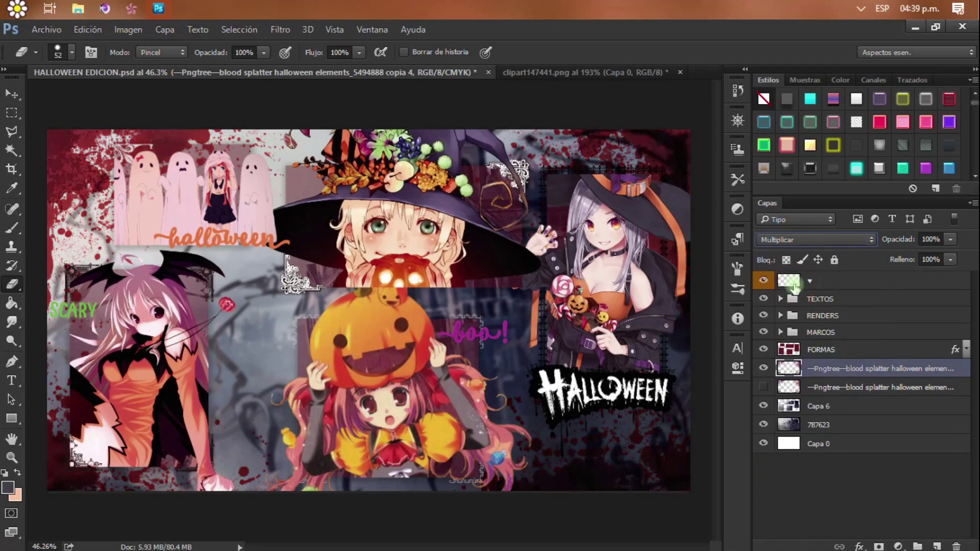
Step: Compare the two blood splatter layers by toggling their visibility and delete the one set to Luz fuerte
left_click(764, 387)
left_click(764, 369)
left_click(764, 368)
left_click(764, 388)
left_click(795, 387)
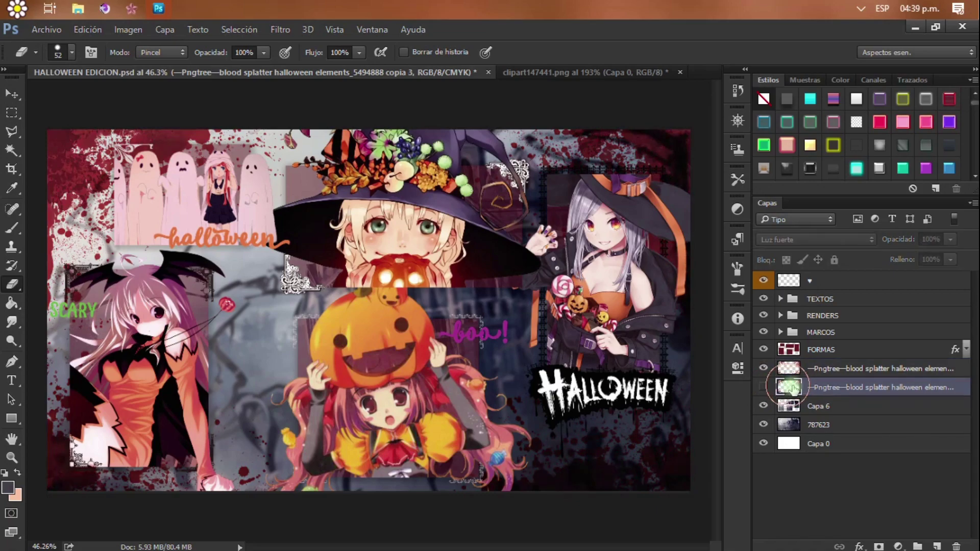
key("Delete")
left_click(786, 370)
left_click(764, 370)
left_click(765, 369)
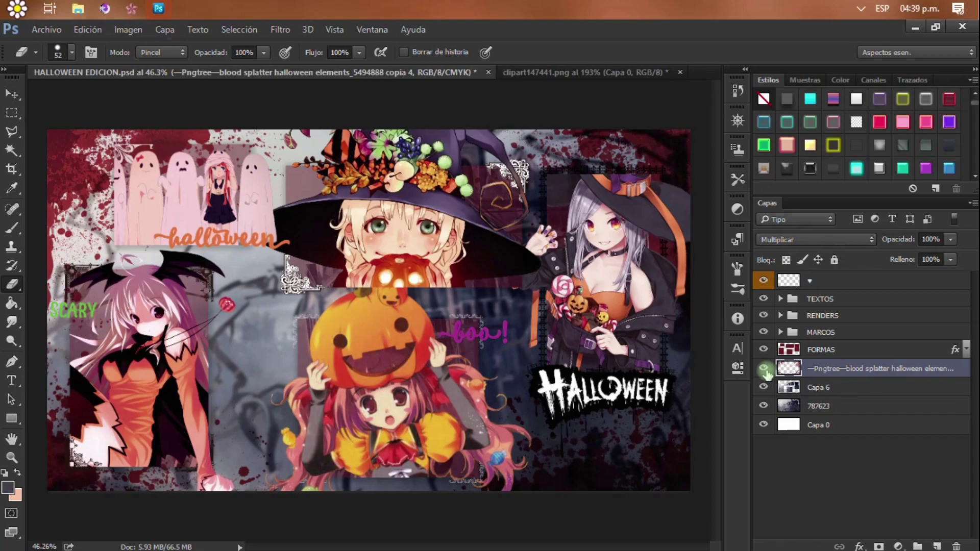
Step: Set the fill of the FORMAS layer to 0%, keeping its blend mode at Normal
left_click(782, 349)
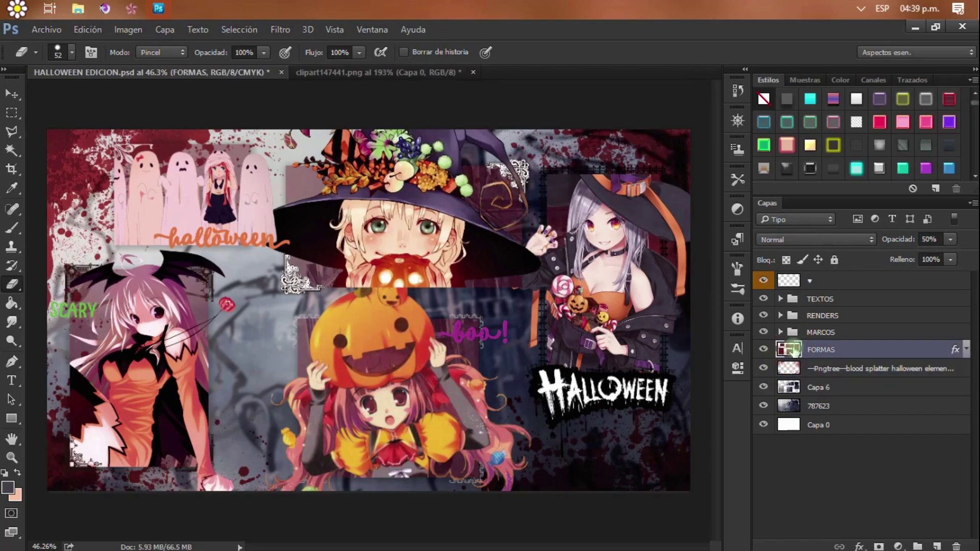
left_click(796, 239)
left_click(798, 256)
left_click_drag(950, 259, 874, 291)
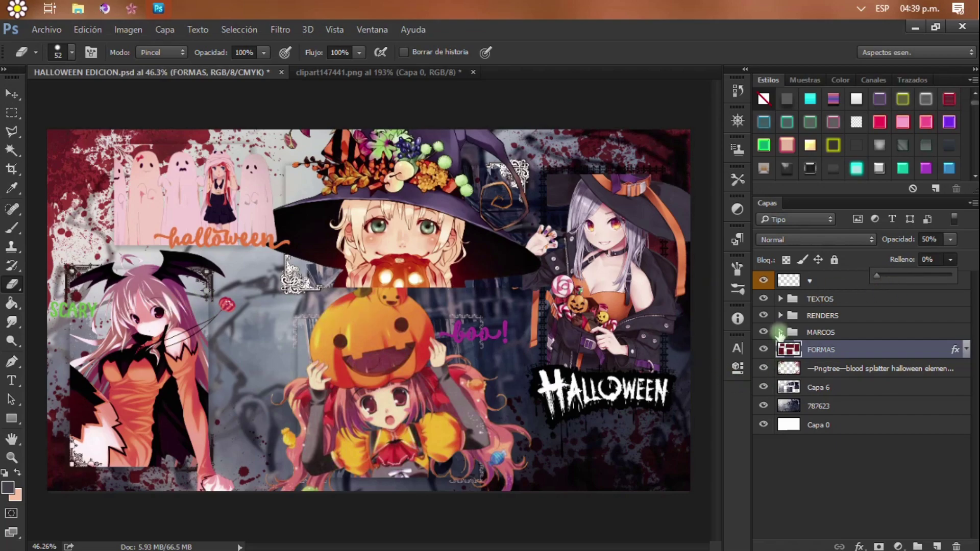
Step: Hide all the layers and groups above Capa 6 and delete the layer Capa 6
left_click_drag(764, 281, 764, 397)
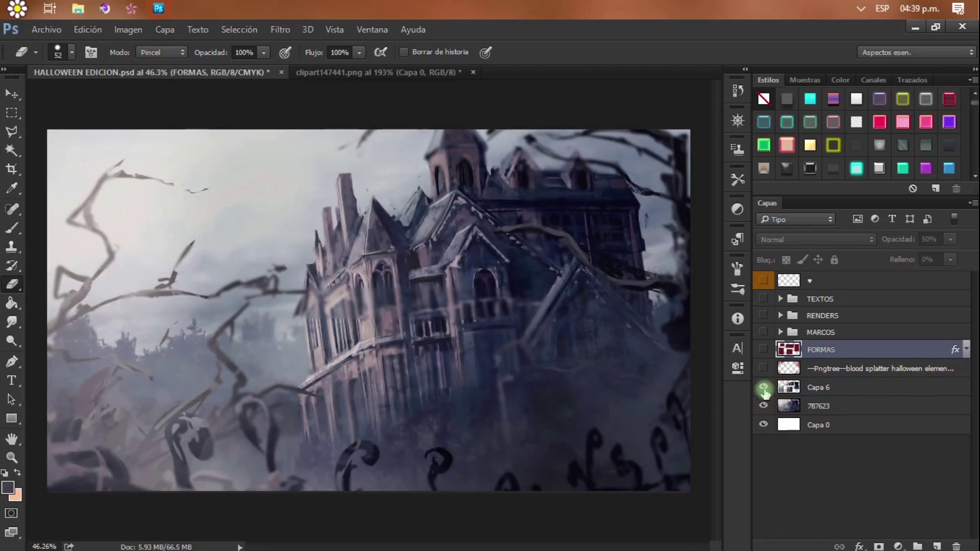
left_click(764, 389)
left_click(781, 388)
key("Delete")
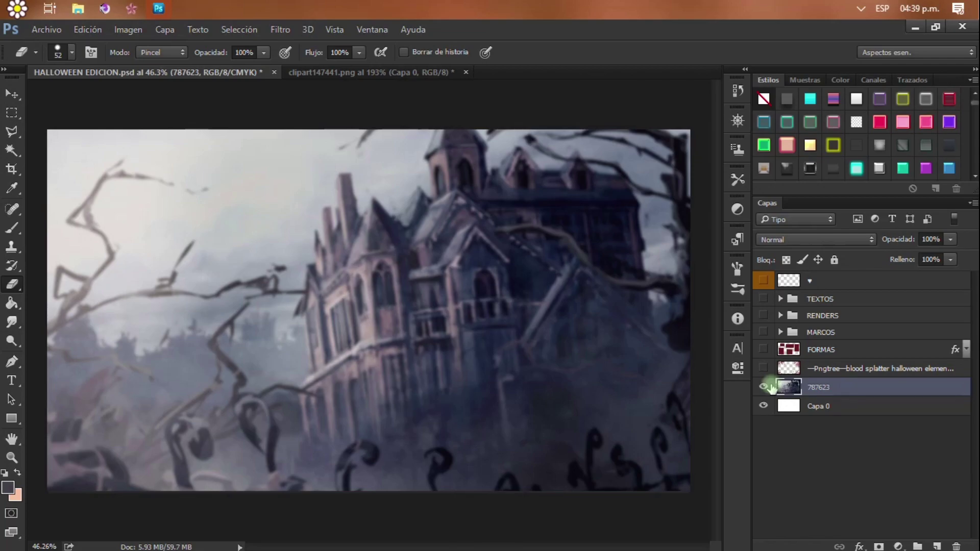
key("ctrl+z")
scroll(346, 359, "up", 3)
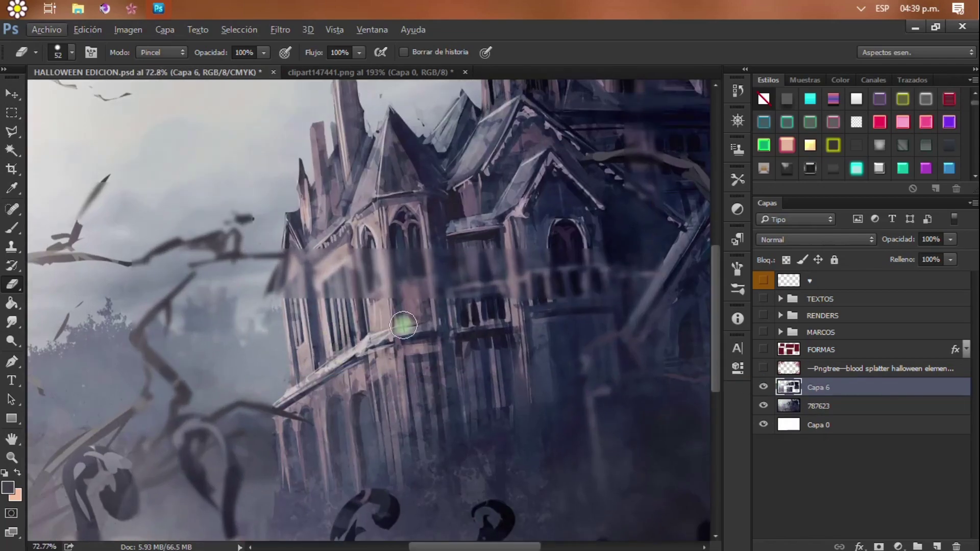
scroll(372, 378, "down", 4)
scroll(371, 375, "up", 1)
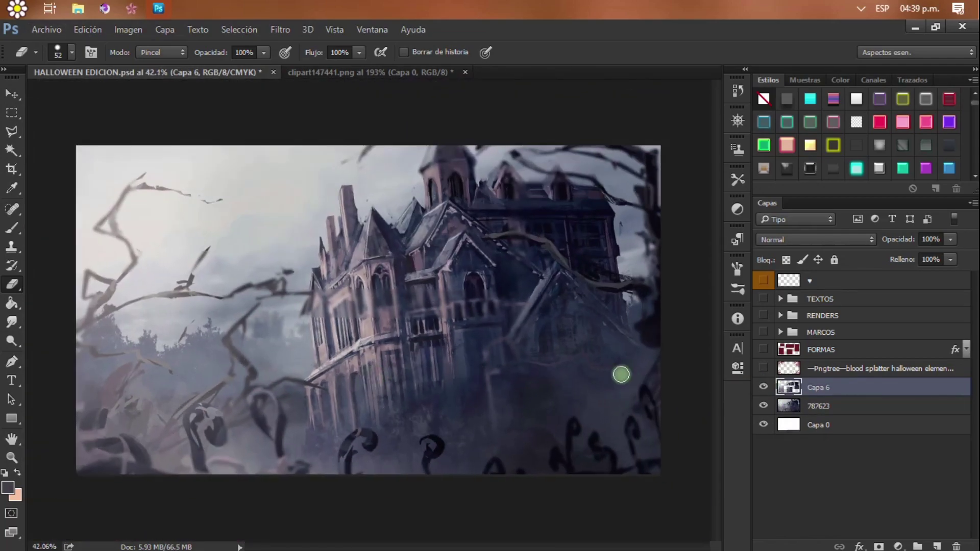
key("Delete")
Step: Show the blood splatter and FORMAS layers and add a 3 px stroke positioned Interior to FORMAS
left_click(763, 369)
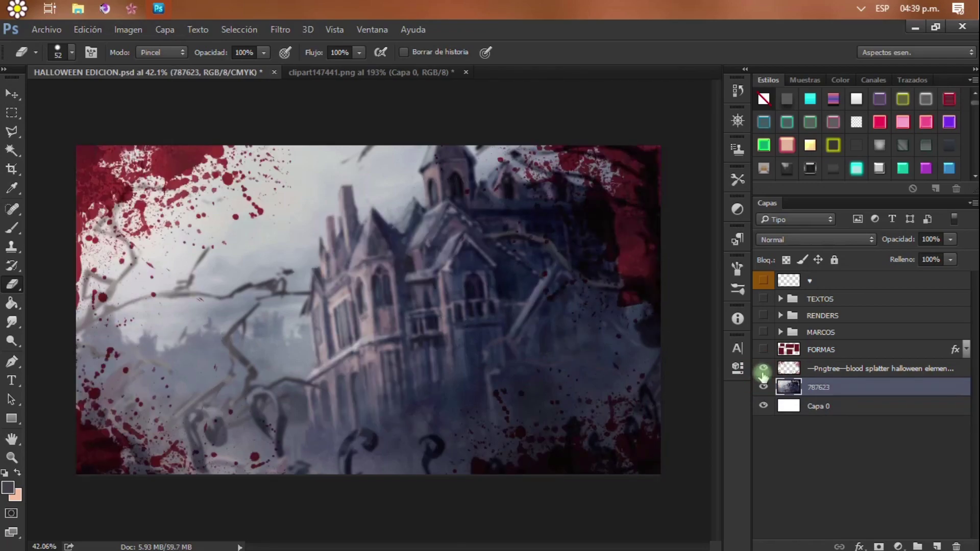
left_click(764, 350)
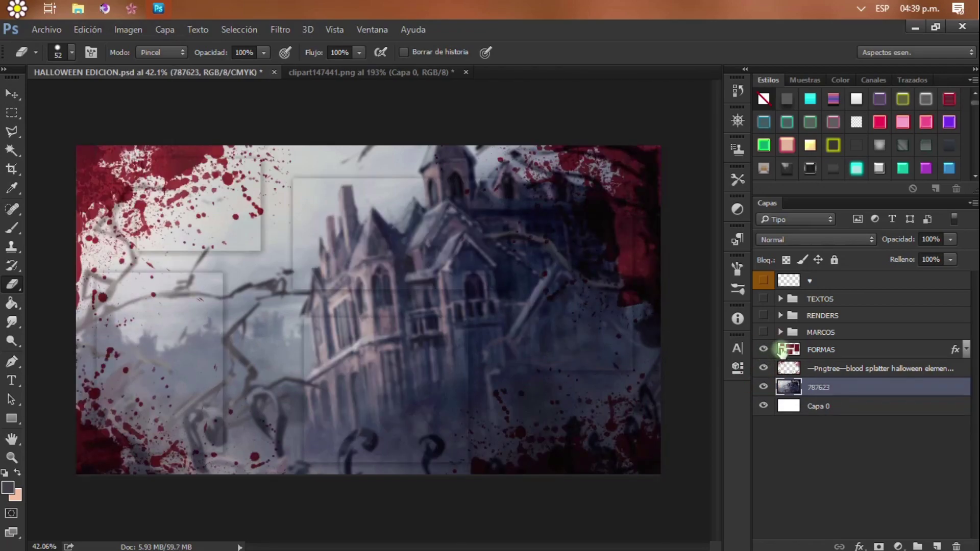
left_click(864, 350)
double_click(865, 350)
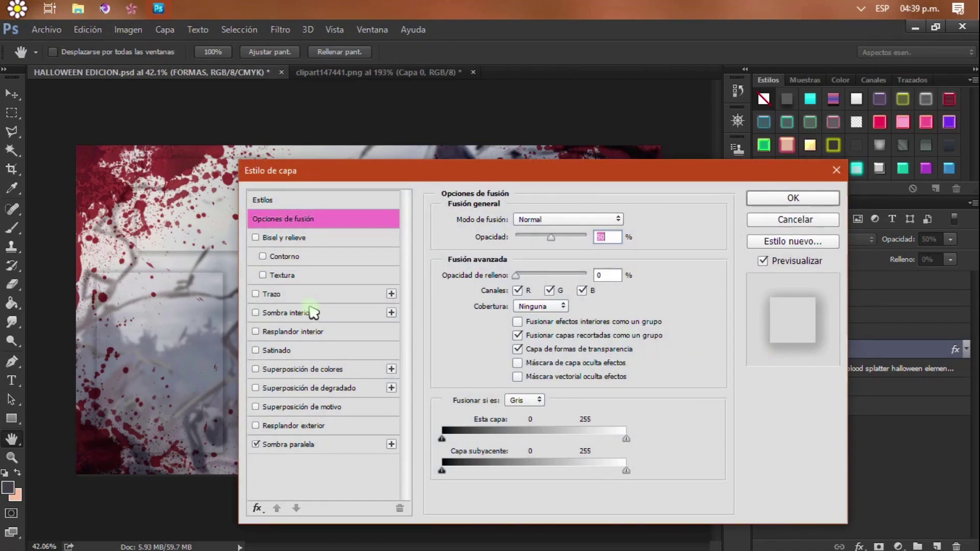
left_click(304, 295)
left_click(534, 241)
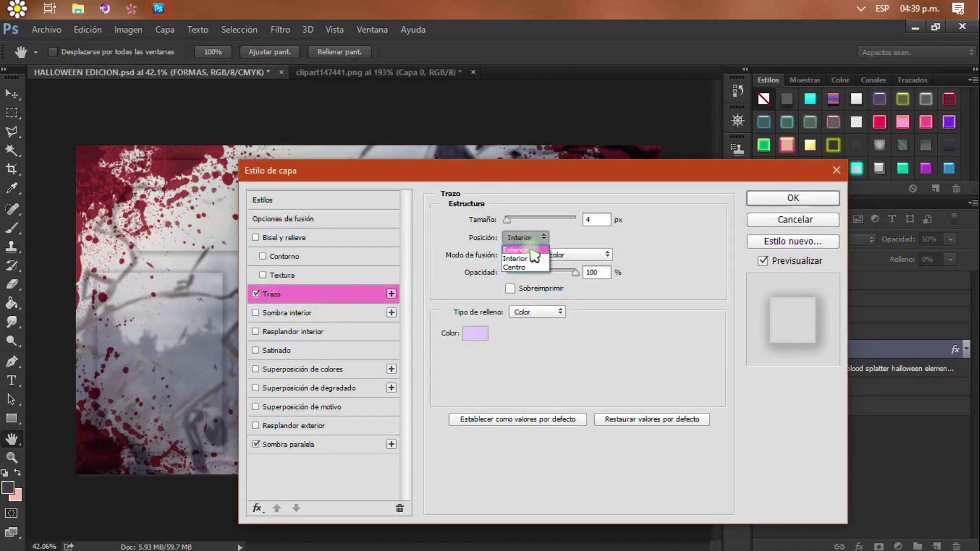
left_click(517, 259)
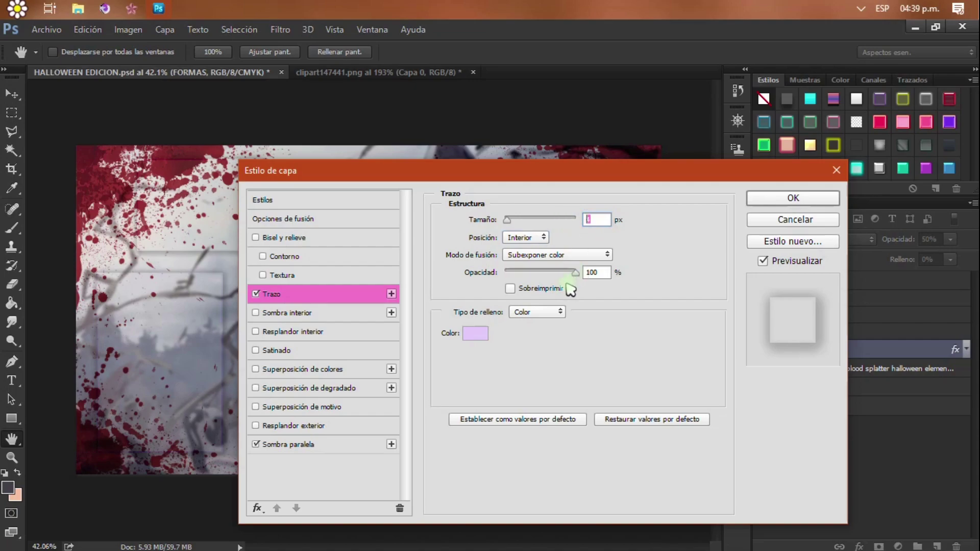
type("3")
Step: Set the FORMAS stroke color to black (000000) and its position to Centro, then apply the layer style
left_click(482, 335)
left_click(564, 330)
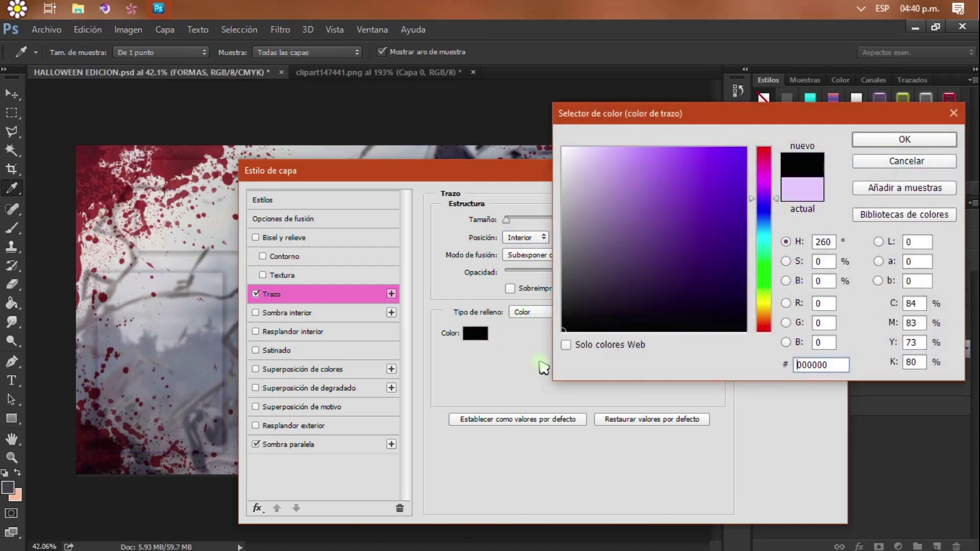
left_click(877, 145)
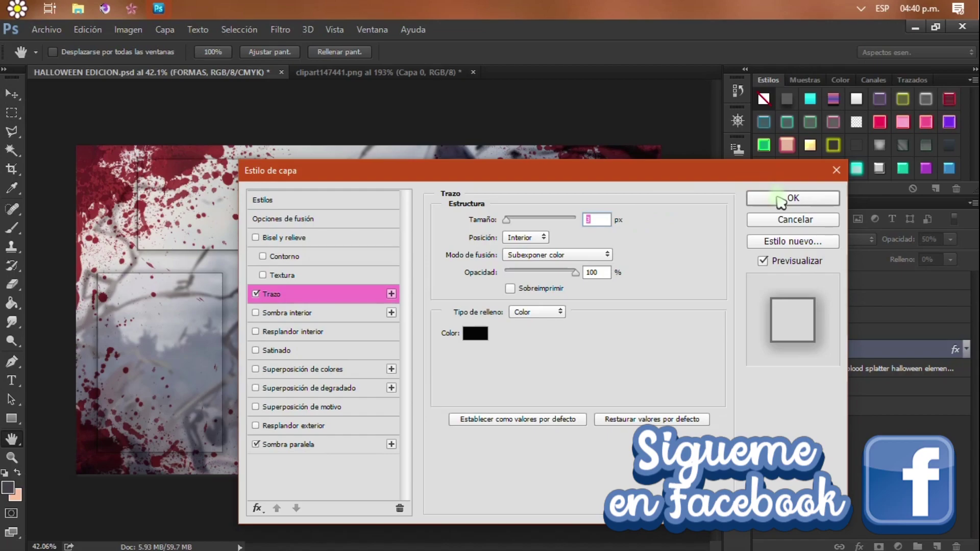
left_click(541, 238)
left_click(541, 269)
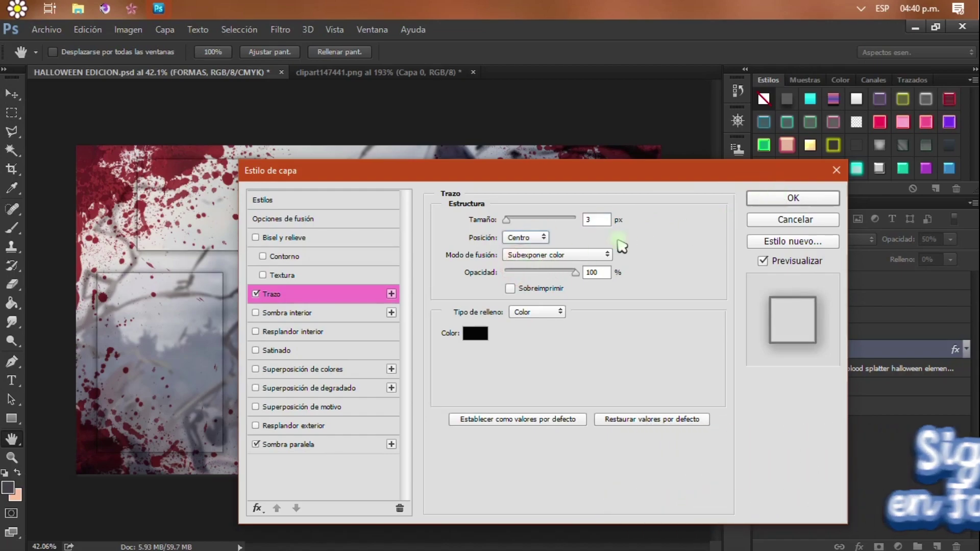
left_click(783, 199)
Step: Show the MARCOS, RENDERS and TEXTOS groups and inspect the collage with the FORMAS layer off and on
left_click_drag(767, 335, 764, 300)
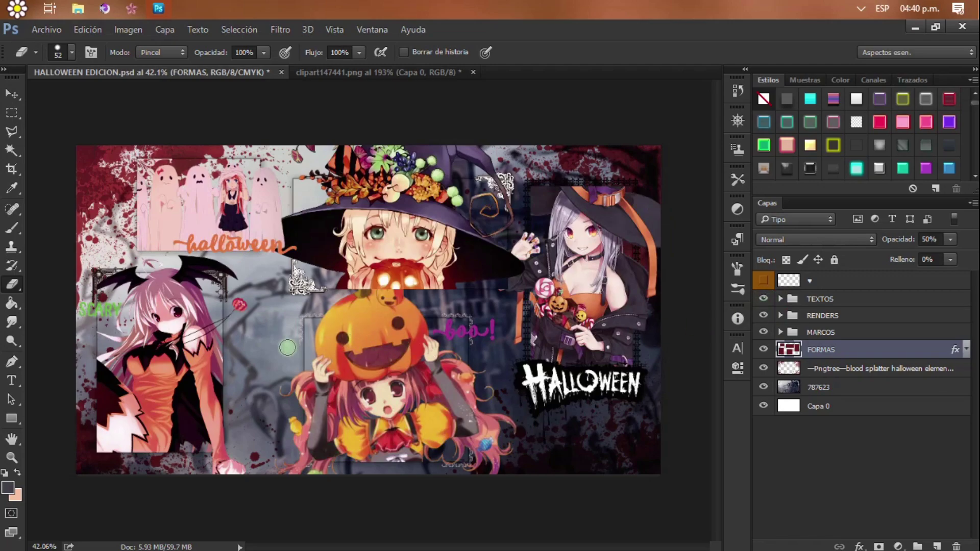
scroll(287, 348, "up", 3)
left_click(764, 350)
left_click(764, 350)
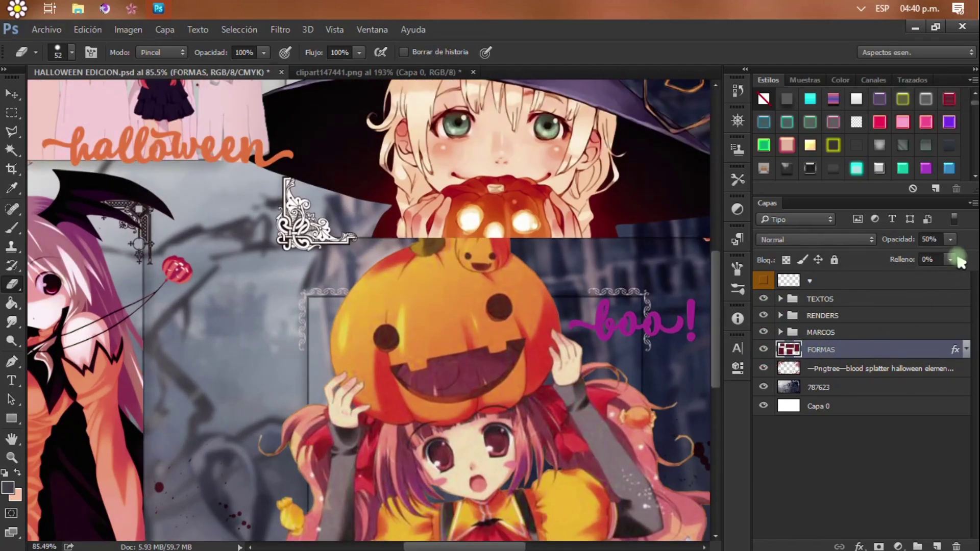
key("space")
left_click_drag(292, 180, 566, 252)
left_click_drag(443, 375, 627, 279)
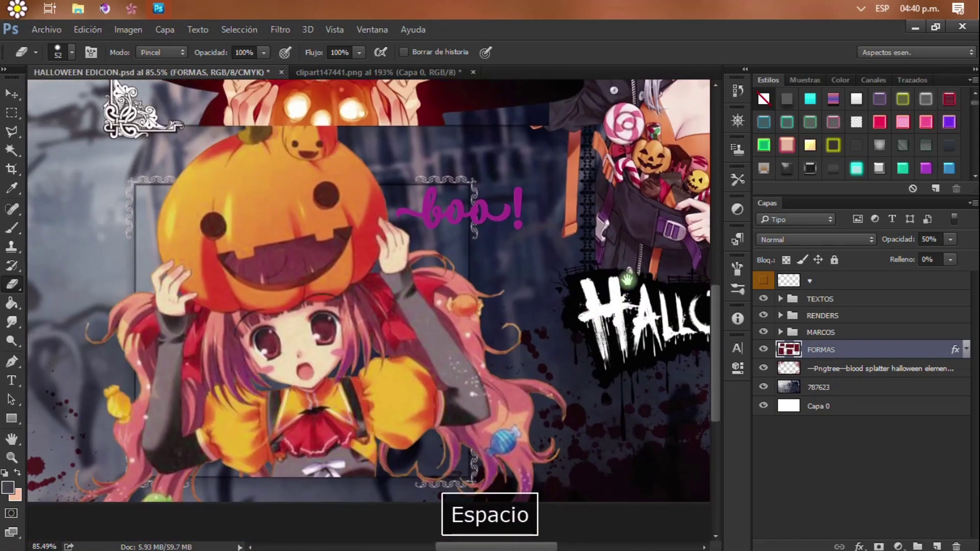
Step: Change the stroke color of the FORMAS layer to a medium grey and apply the layer style
double_click(916, 351)
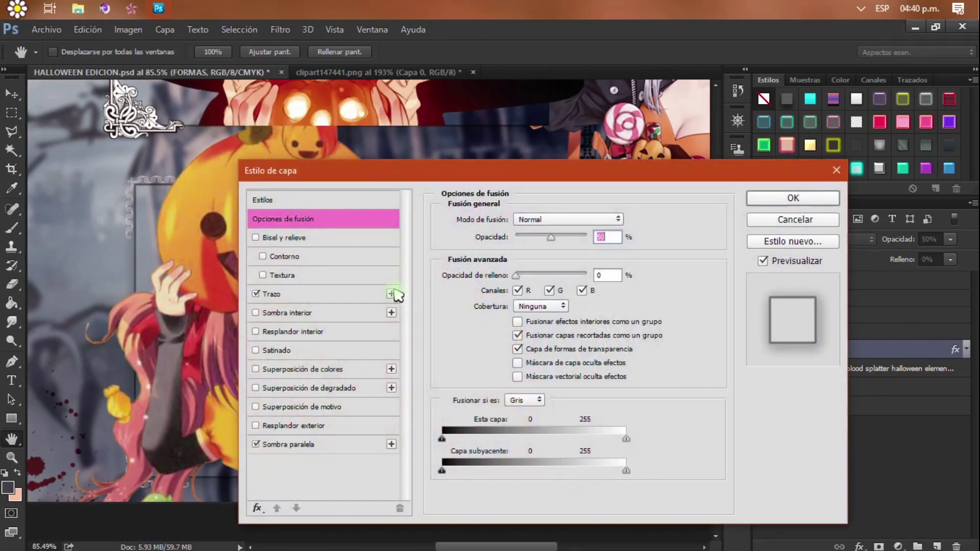
left_click(275, 295)
left_click(474, 334)
left_click_drag(587, 306, 547, 233)
left_click(870, 141)
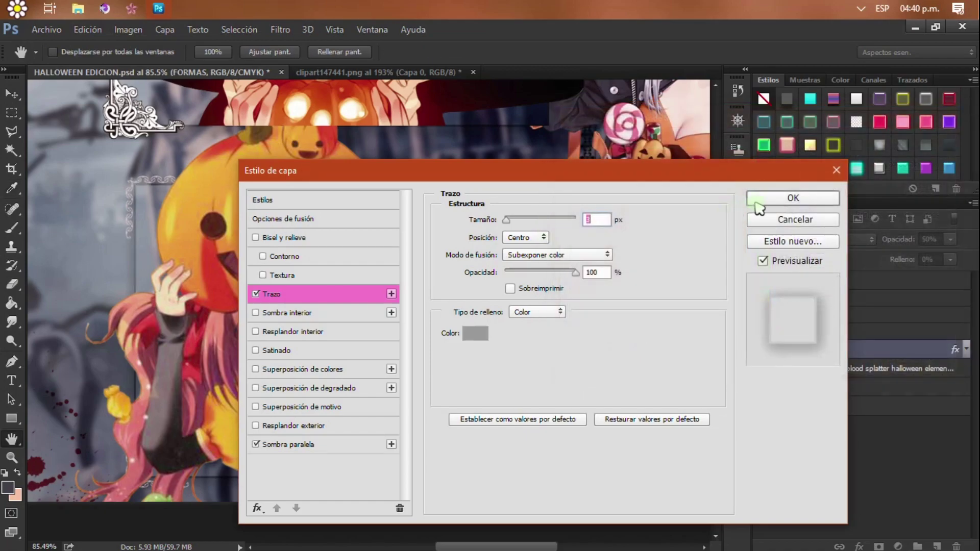
left_click(805, 204)
Step: Raise the fill of the FORMAS layer to 61% and show the ♥ layer
left_click(951, 259)
left_click_drag(927, 285, 962, 281)
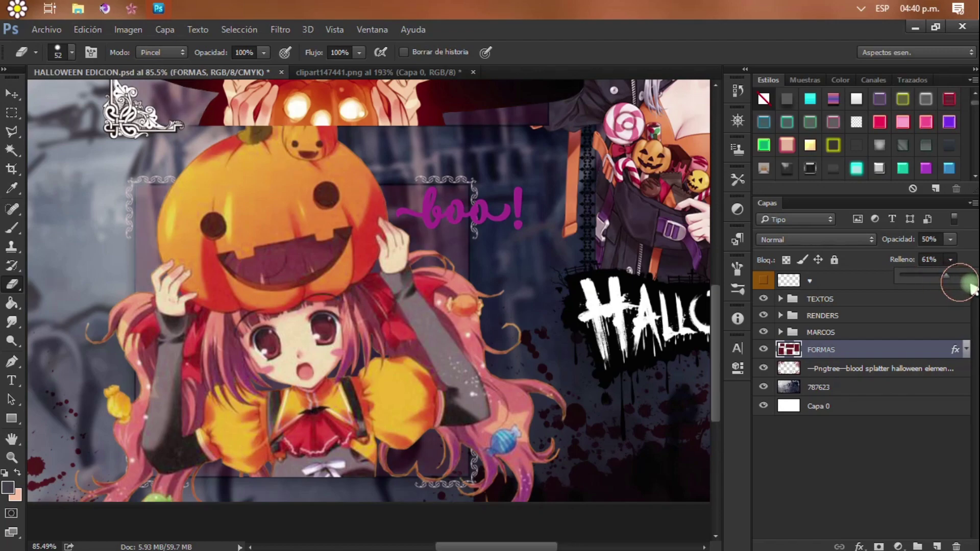
key("ctrl+0")
left_click(788, 280)
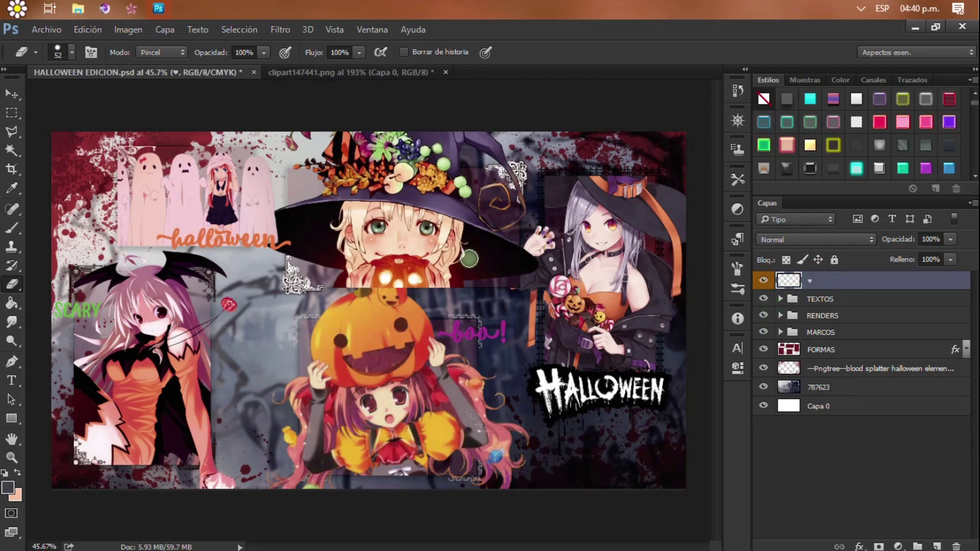
Step: Duplicate the ghosts render layer inside the RENDERS group and rename the copy C
left_click(789, 333)
left_click_drag(193, 168, 399, 305)
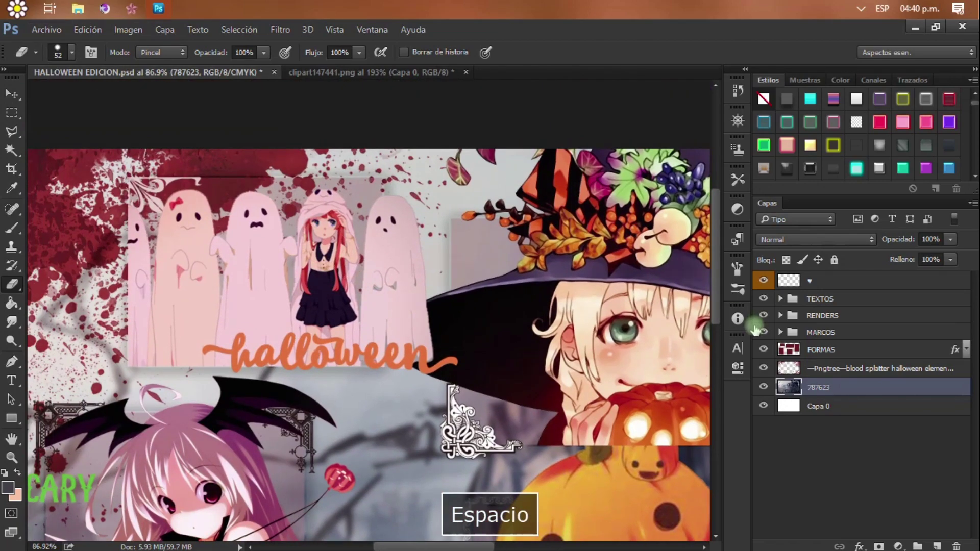
left_click(780, 315)
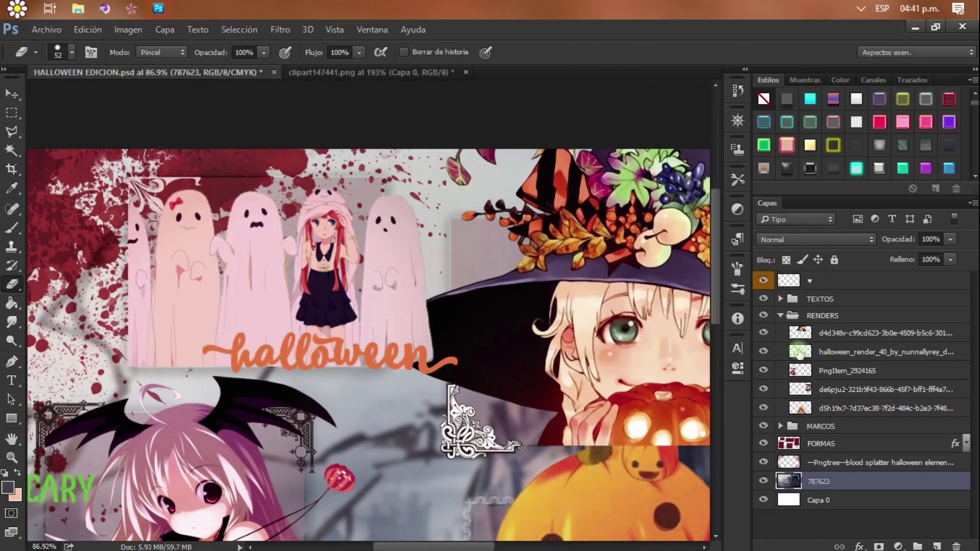
left_click(800, 352)
key("ctrl+j")
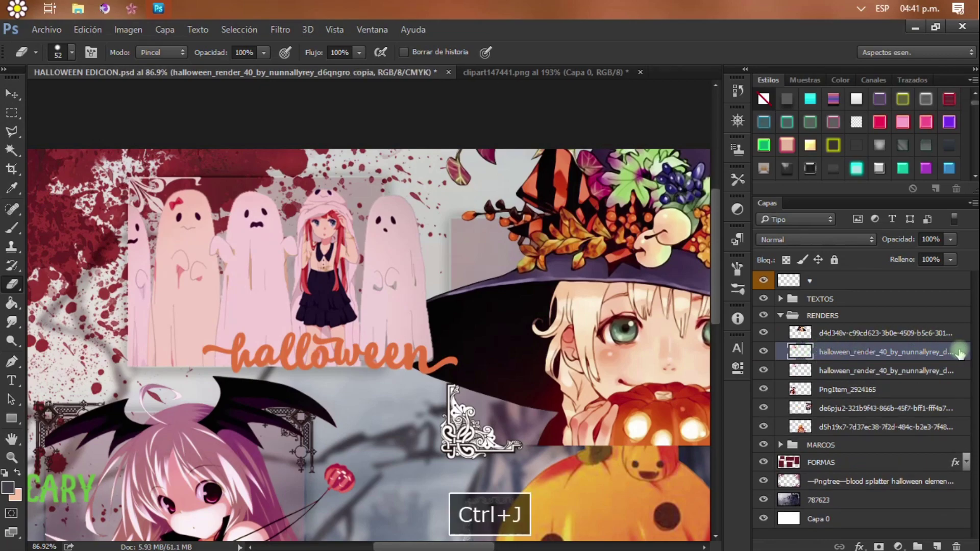
double_click(930, 351)
type("C")
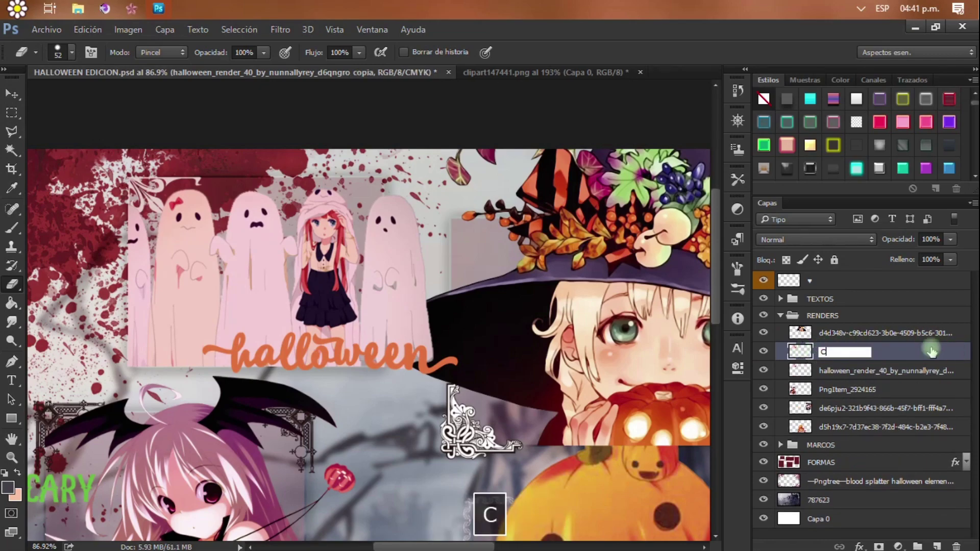
key("Return")
Step: Add a color overlay to layer C at 100% opacity using an orange sampled from the pumpkin
right_click(931, 349)
left_click(949, 351)
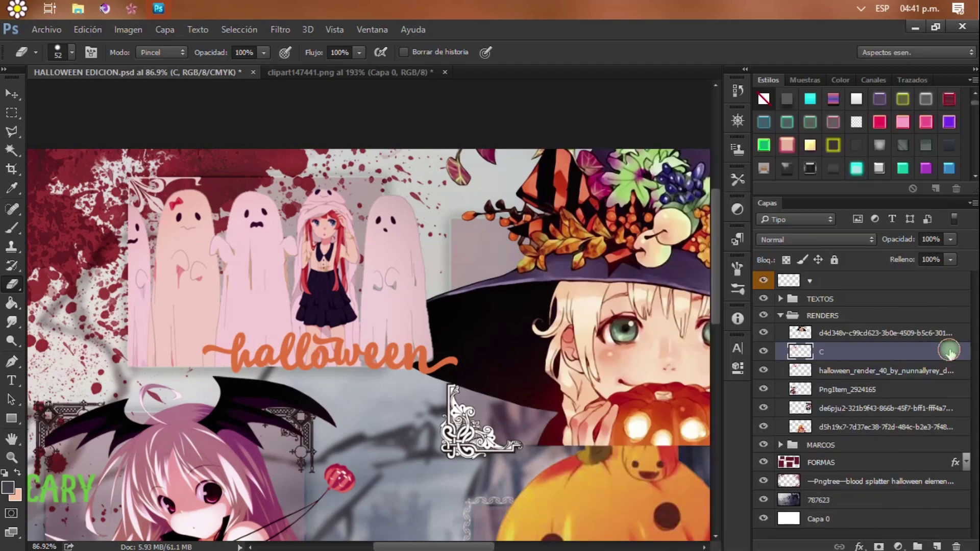
double_click(907, 349)
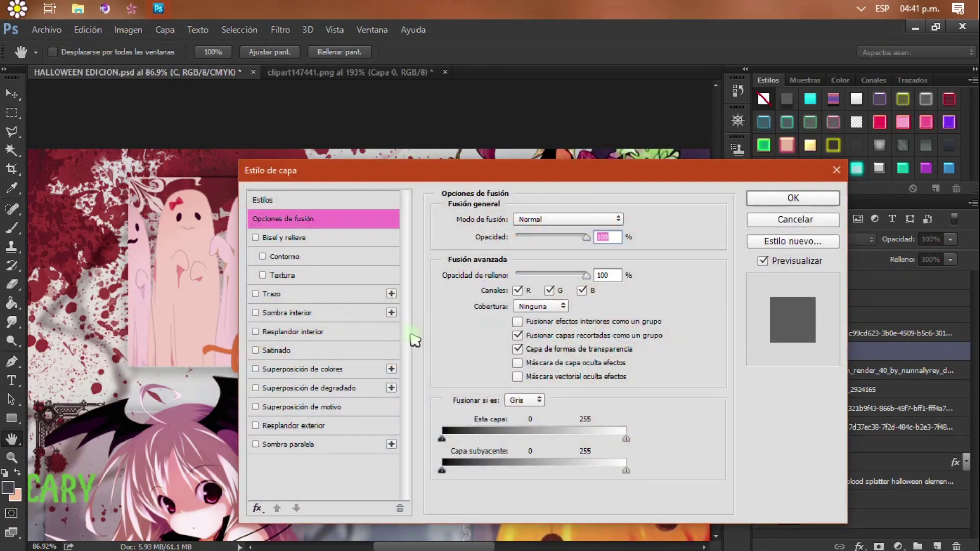
left_click(325, 369)
left_click_drag(396, 182, 586, 177)
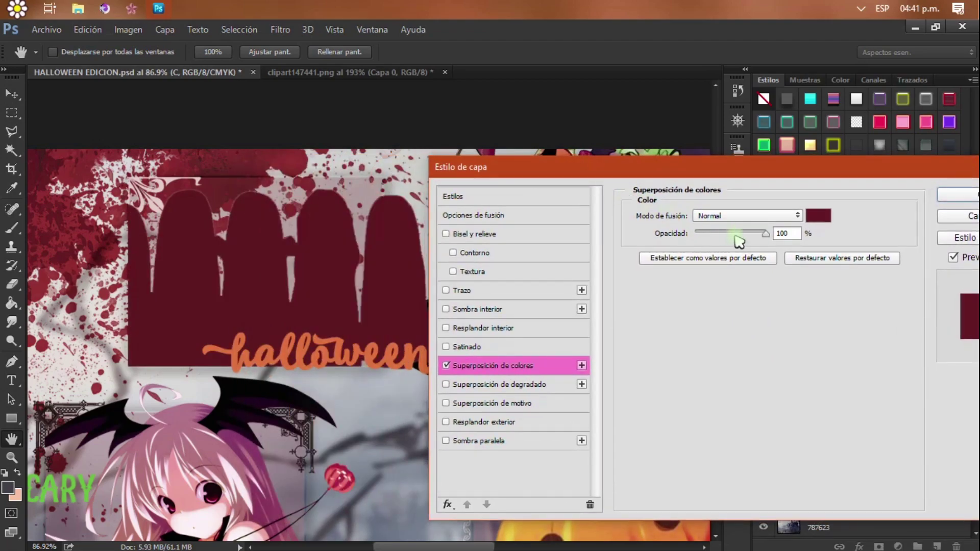
left_click(809, 223)
left_click(583, 536)
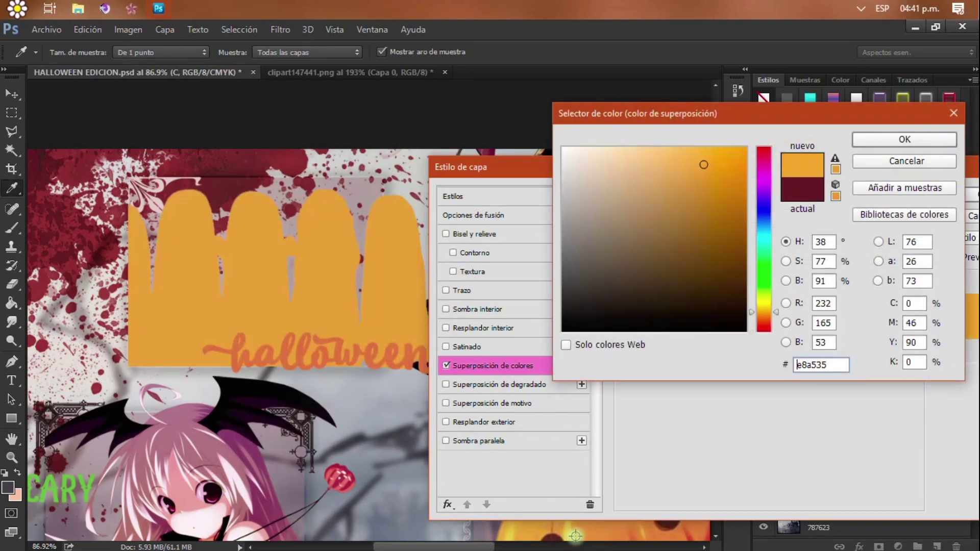
left_click(880, 141)
left_click(875, 202)
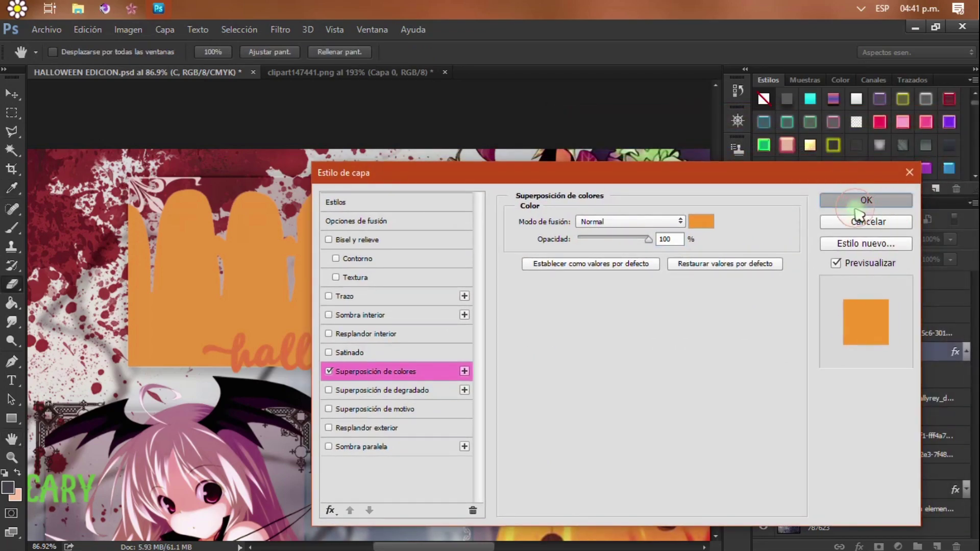
Step: Reorder the layers so the original ghosts render sits above layer C, and check it by toggling visibility
left_click_drag(913, 370, 839, 357)
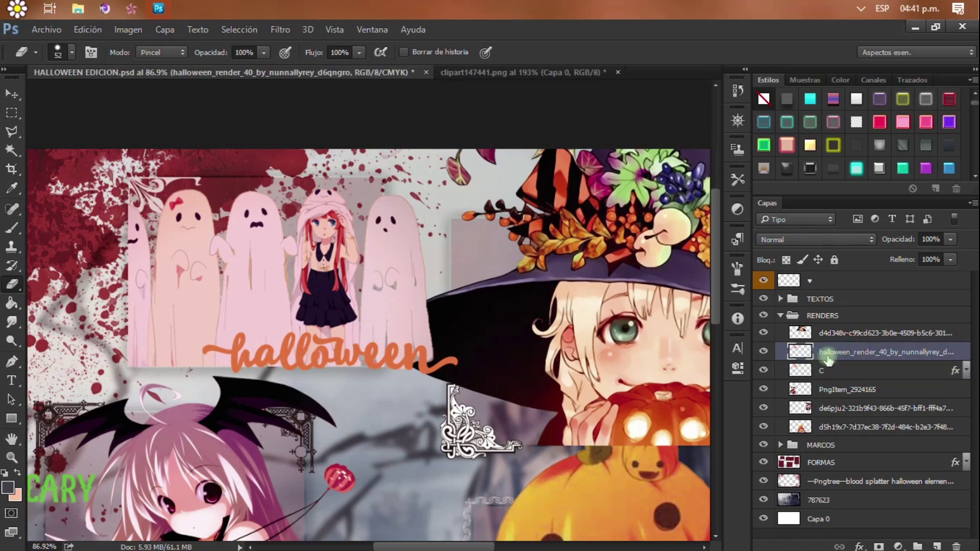
left_click(763, 351)
left_click(759, 352)
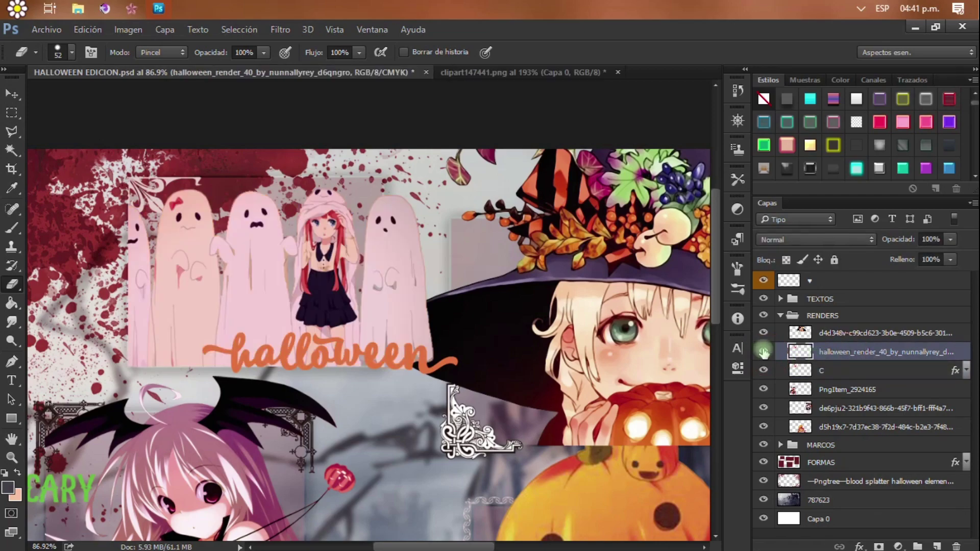
Step: Shift layer C slightly to the right so it forms an orange offset edge behind the ghosts
left_click(816, 389)
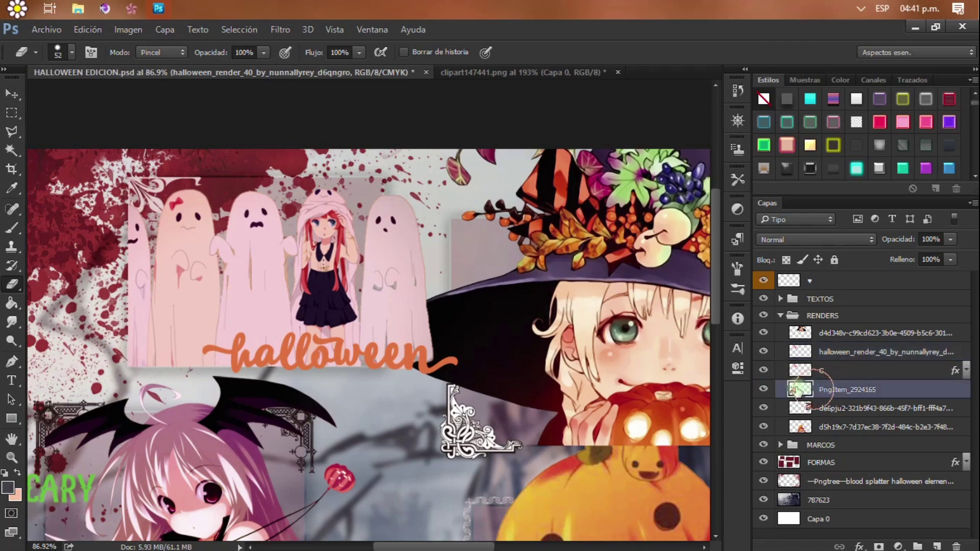
left_click(819, 370)
key("v")
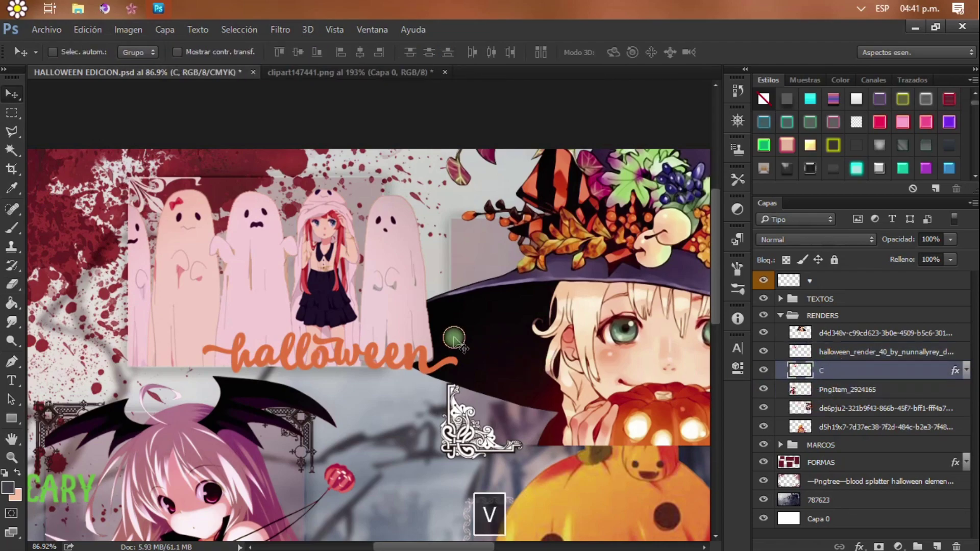
key("Right")
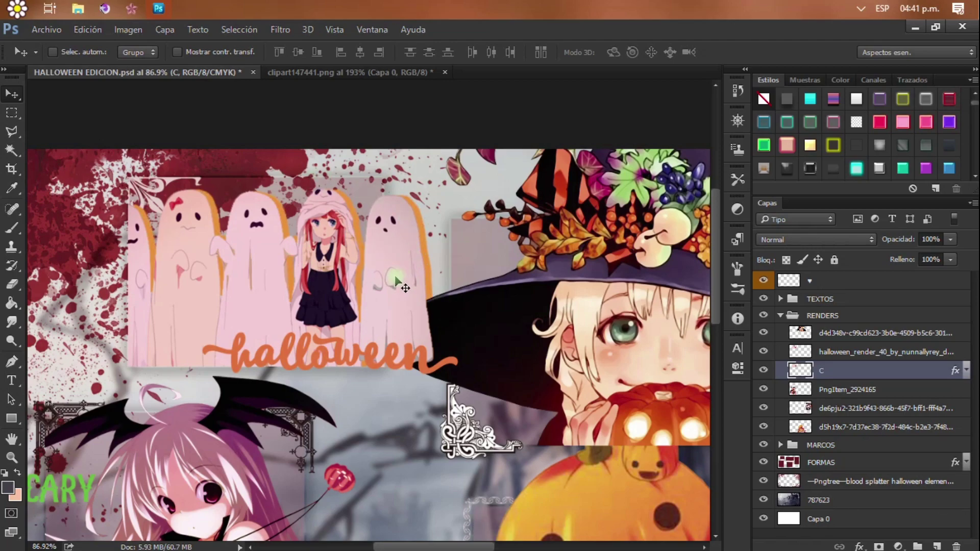
scroll(398, 281, "down", 3)
scroll(398, 280, "up", 1)
left_click_drag(278, 355, 397, 237)
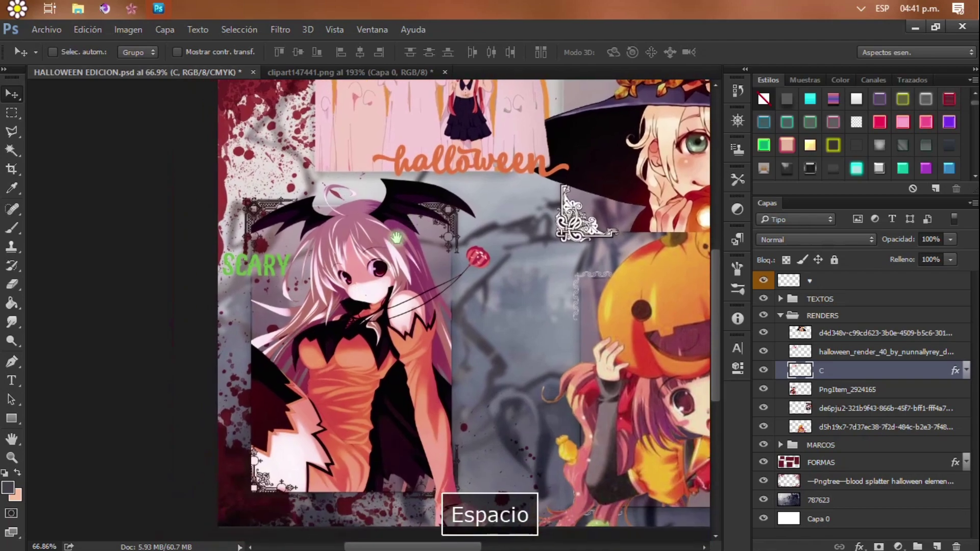
scroll(365, 352, "up", 1)
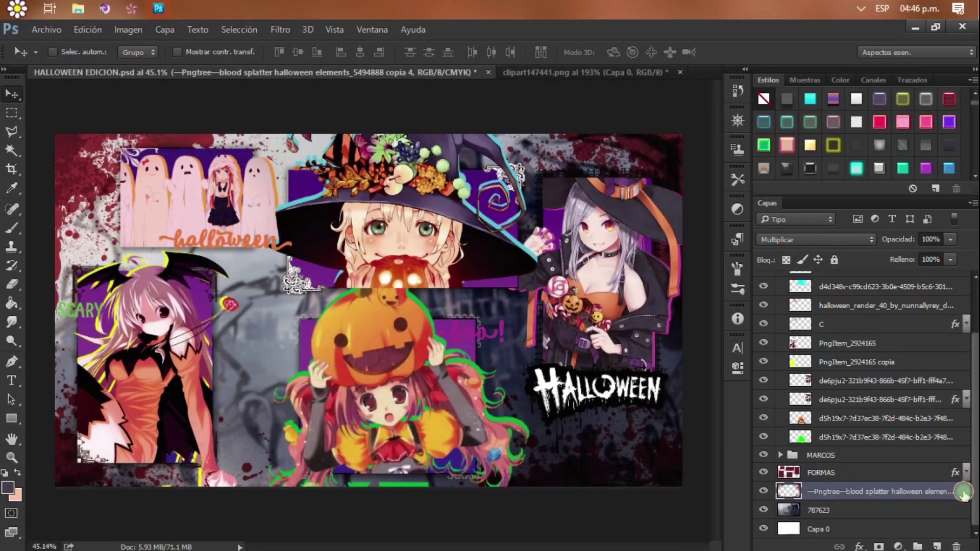
Step: Add a color overlay in blue-violet at 100% opacity to the blood splatter layer
double_click(963, 493)
left_click(274, 259)
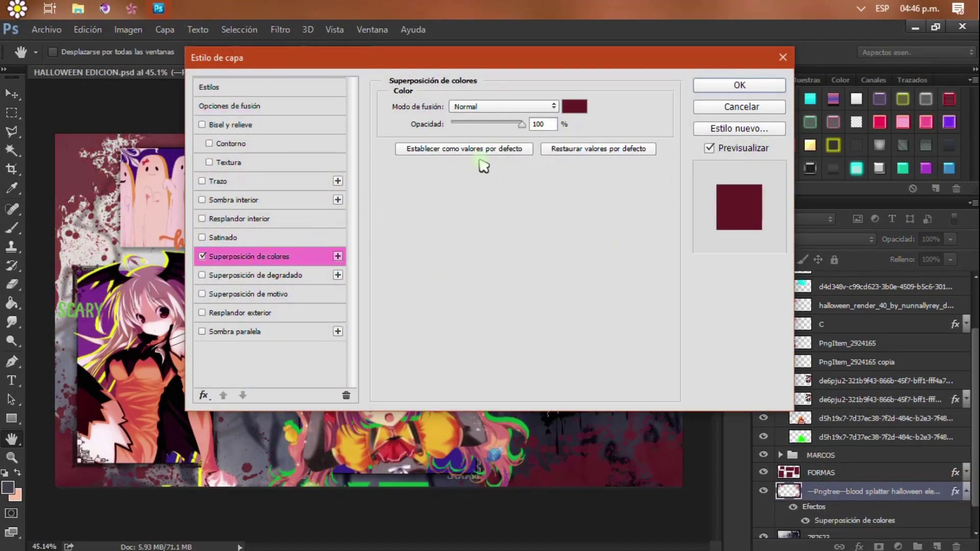
left_click(562, 106)
left_click_drag(763, 201, 746, 179)
left_click(898, 139)
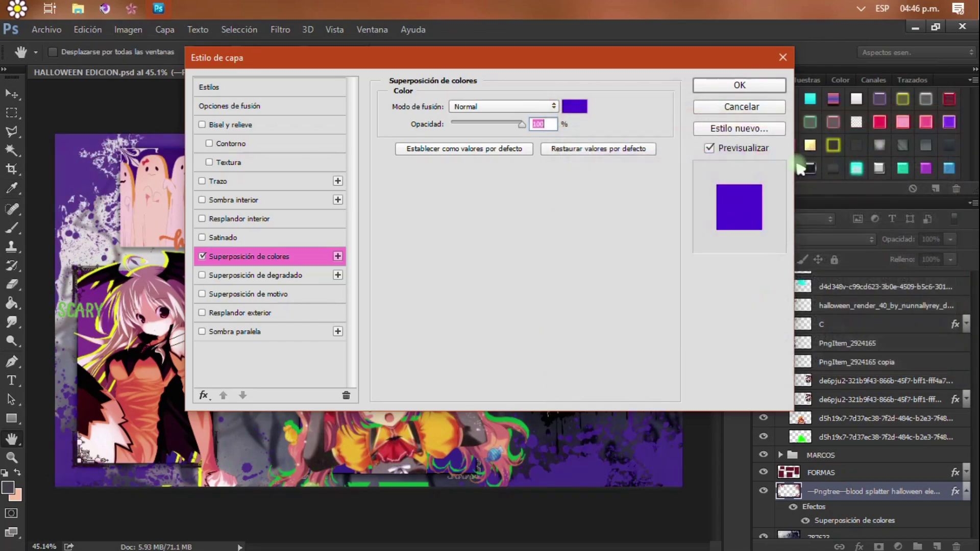
Step: Compare blending modes for the blood splatter's color overlay and apply Mezcla definida
left_click_drag(520, 61, 821, 95)
left_click(844, 149)
left_click(839, 152)
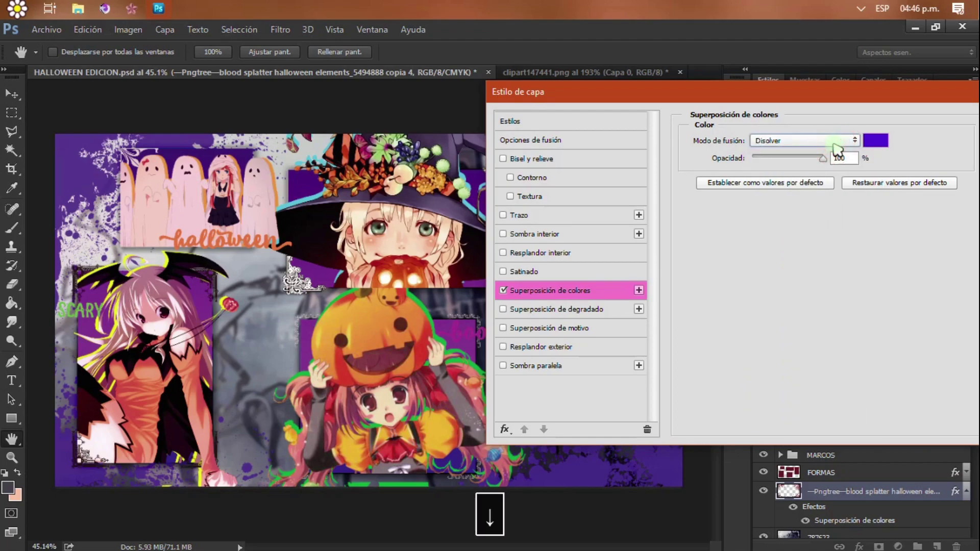
scroll(837, 150, "down", 2)
left_click_drag(668, 97, 842, 120)
key("Down")
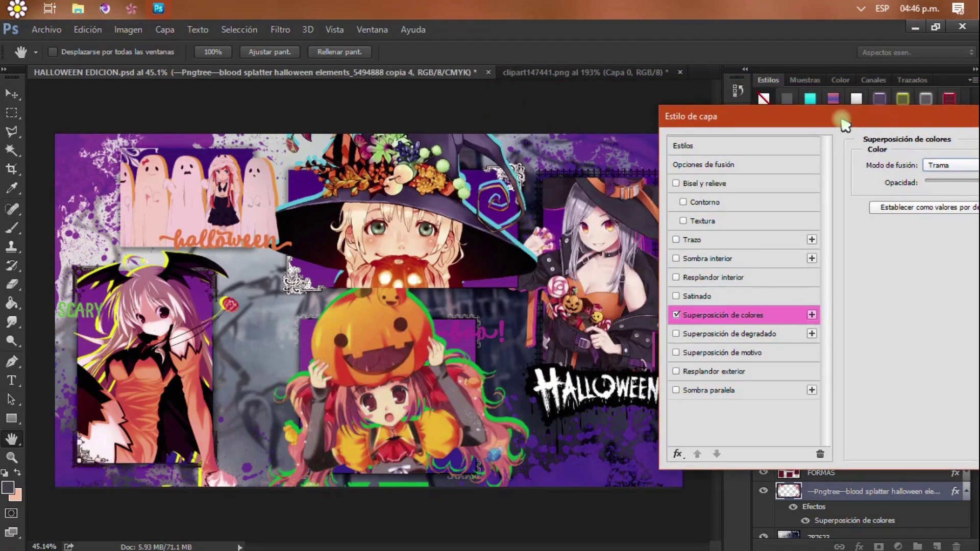
key("Down")
key("Down")
left_click_drag(843, 124, 878, 118)
key("Down")
key("Down")
key("Down")
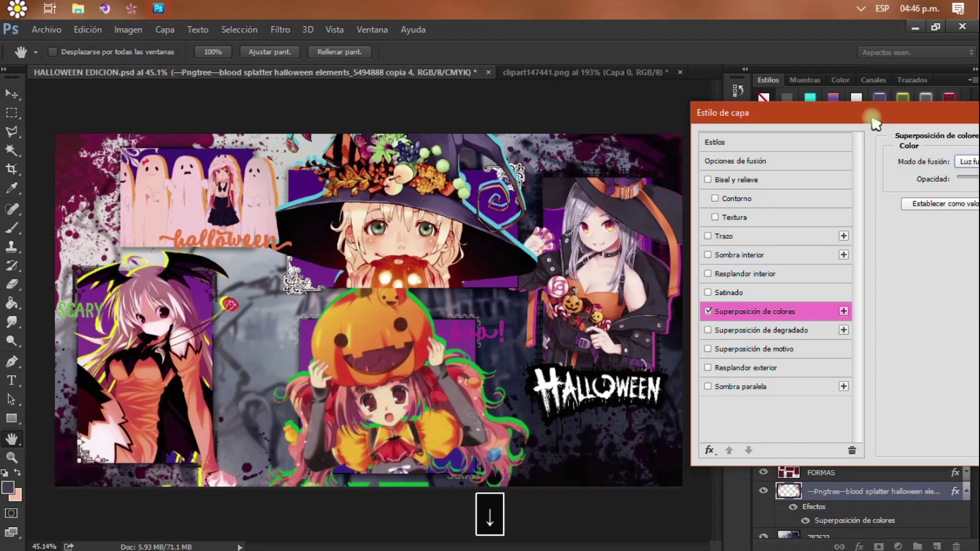
key("Down")
key("Down")
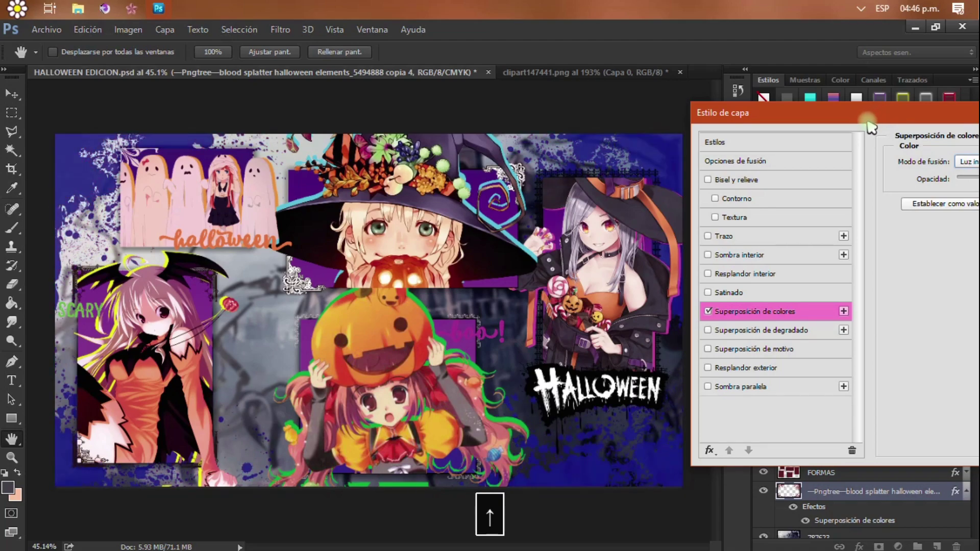
left_click_drag(759, 117, 687, 116)
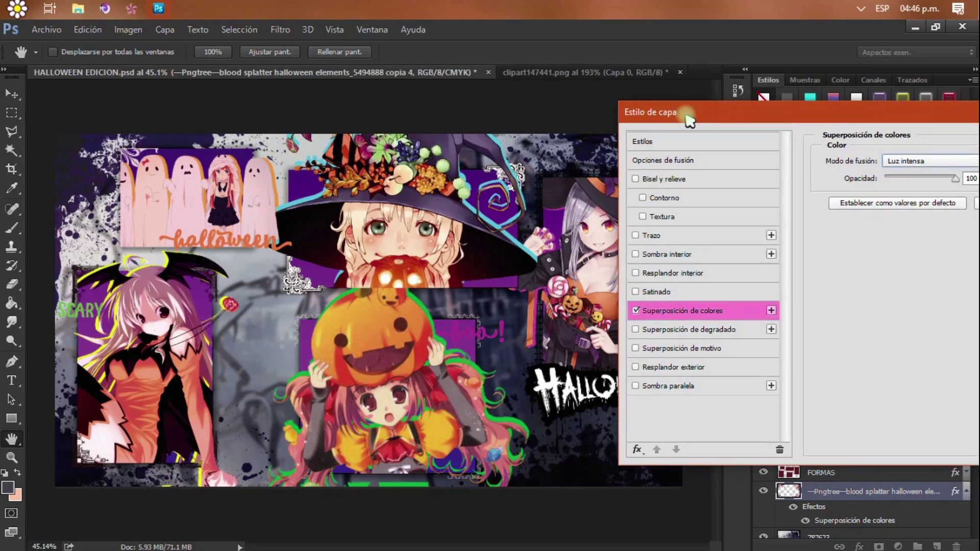
key("Down")
mouse_move(690, 120)
left_mouse_down()
mouse_move(802, 127)
mouse_move(740, 130)
mouse_move(684, 111)
left_mouse_up()
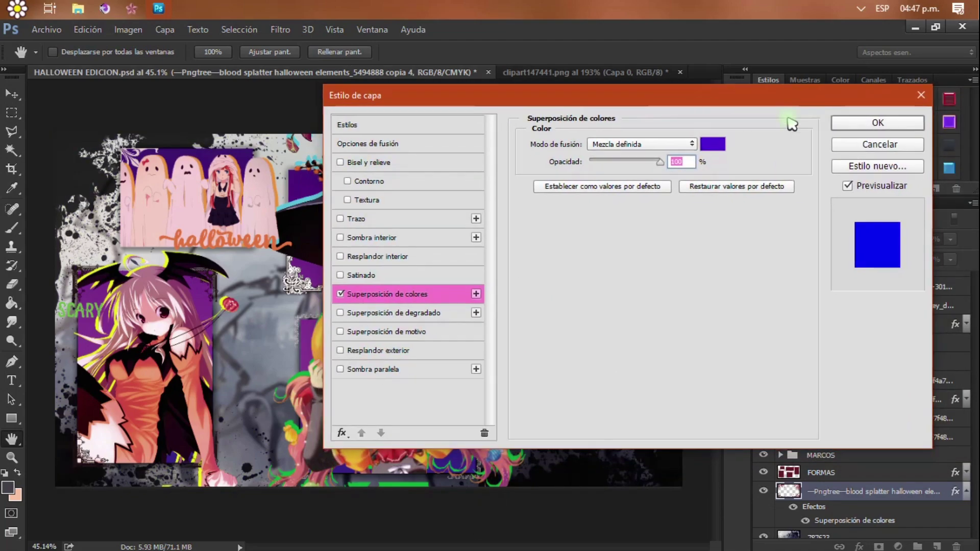
left_click(868, 123)
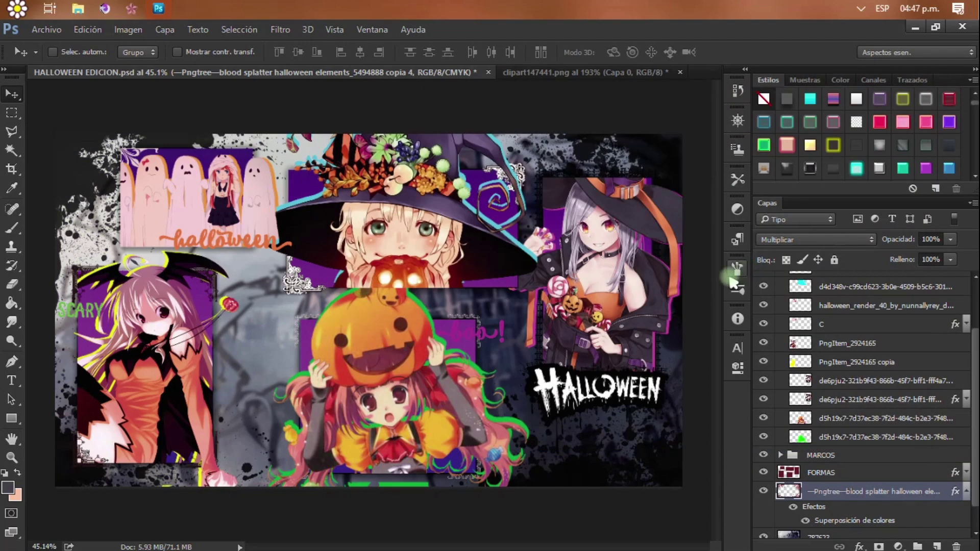
left_click(844, 472)
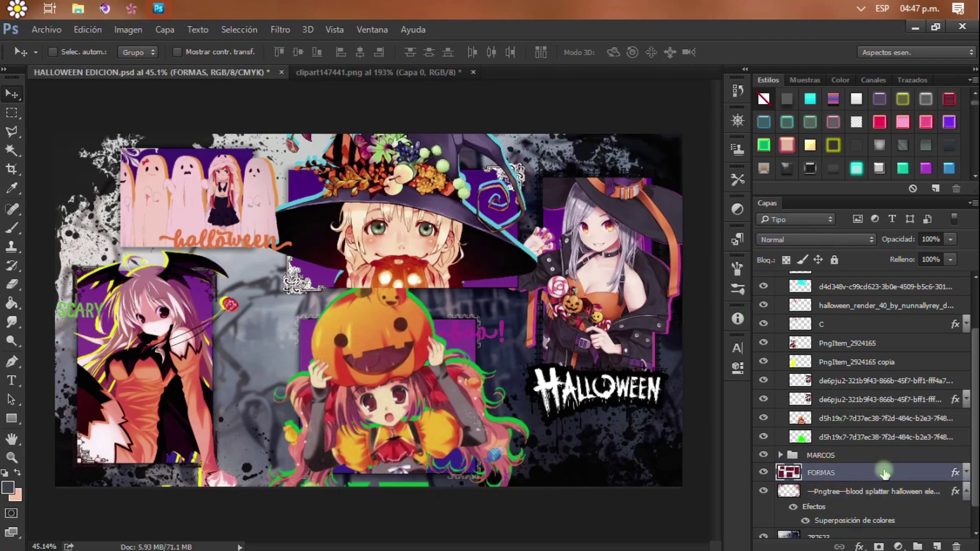
double_click(881, 476)
left_click_drag(524, 93, 552, 136)
left_click(850, 182)
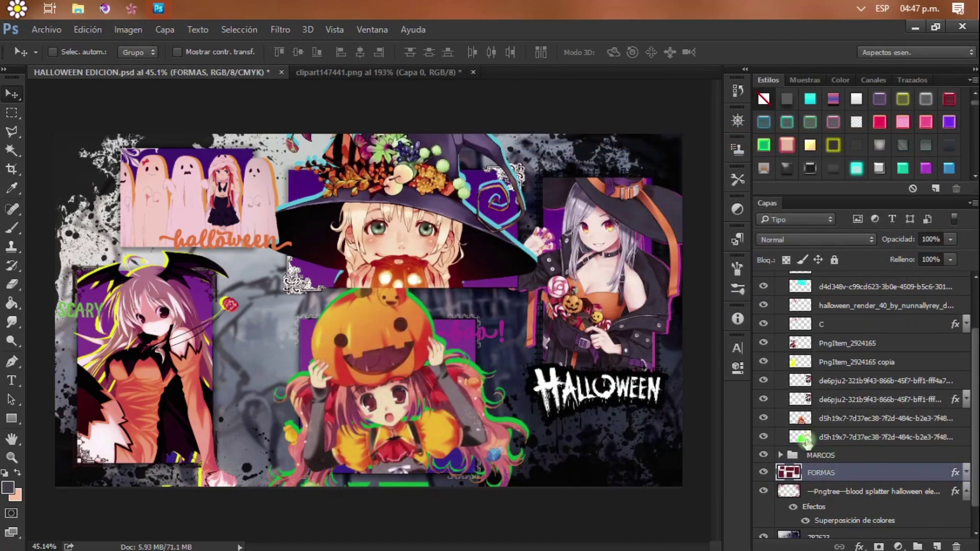
Step: Erase the stray green edge below the pumpkin girl on her green offset copy layer
left_click(806, 438)
scroll(382, 470, "up", 3)
scroll(382, 471, "up", 3)
key("space")
mouse_move(380, 464)
left_mouse_down()
mouse_move(427, 346)
mouse_move(379, 402)
mouse_move(348, 404)
mouse_move(528, 399)
left_mouse_up()
key("e")
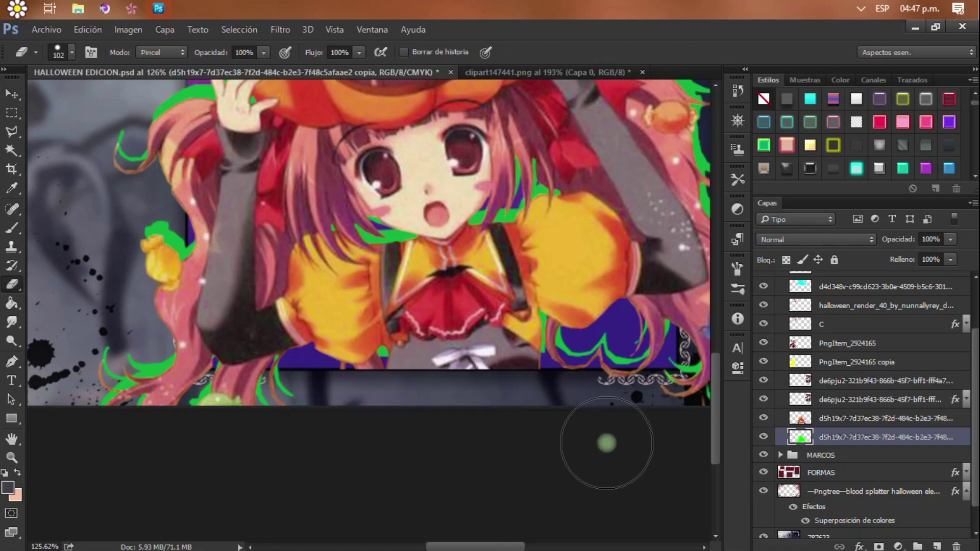
scroll(368, 393, "down", 7)
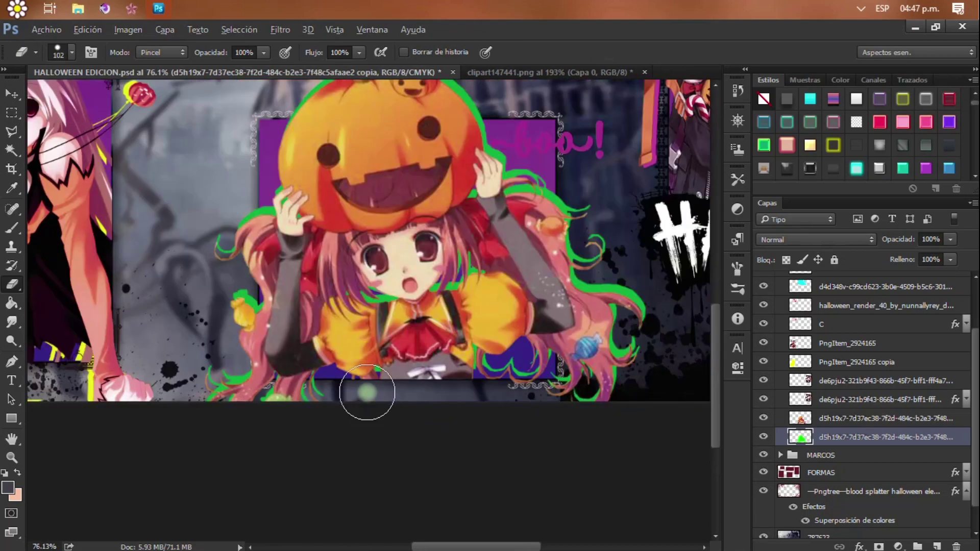
scroll(197, 470, "up", 6)
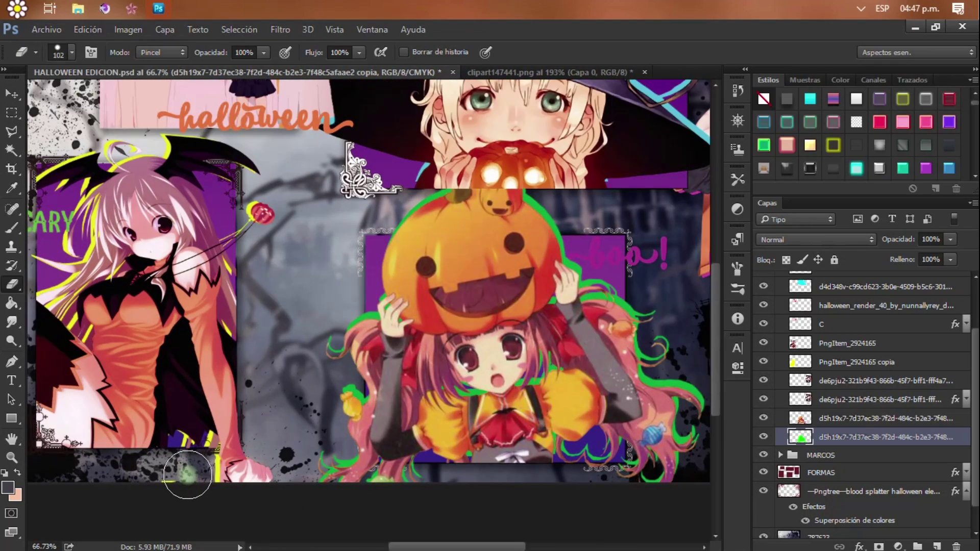
Step: Erase the stray yellow strip beside the winged girl's hand on the PngItem_2924165 copia layer
left_click(173, 483, "ctrl")
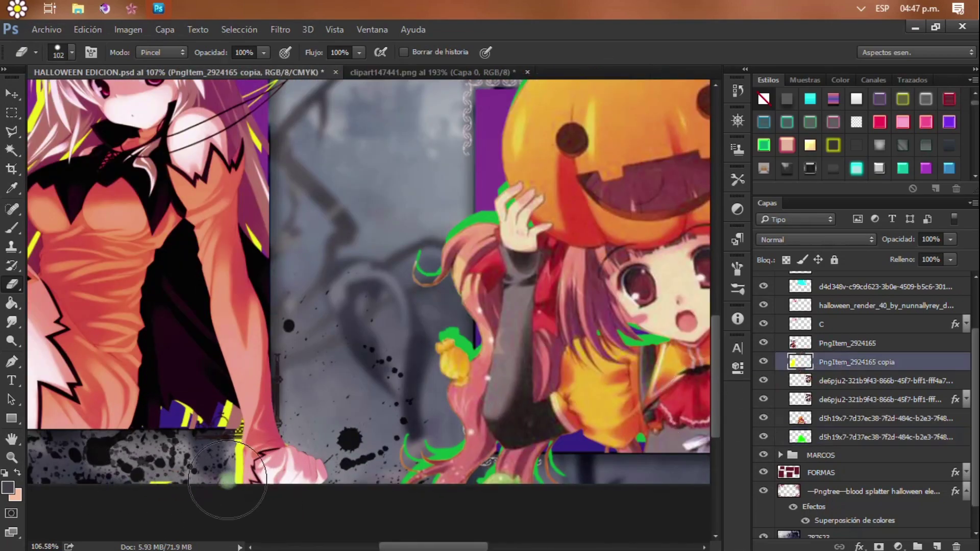
key("space")
left_click_drag(178, 485, 592, 459)
left_click_drag(592, 460, 600, 346)
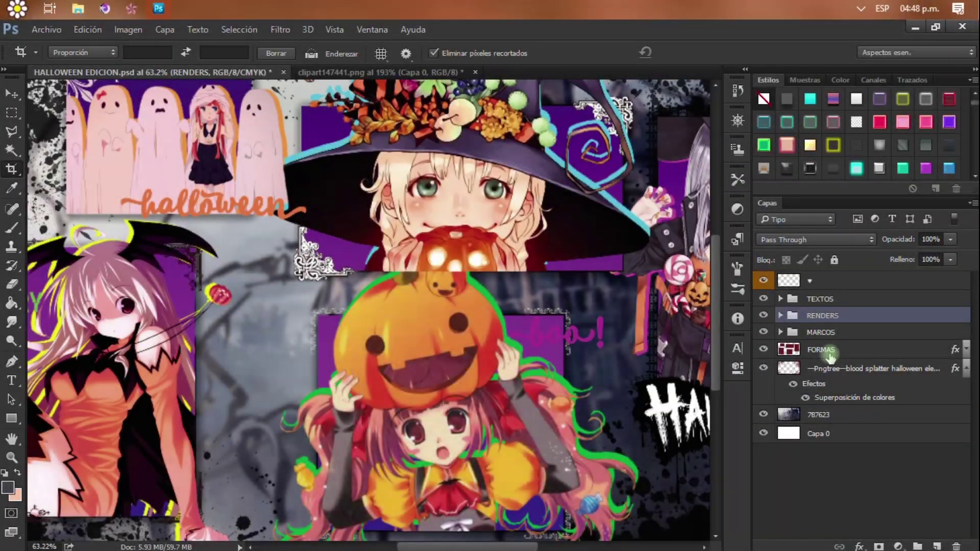
Step: Add a 5 px black stroke to the FORMAS layer
left_click(829, 351)
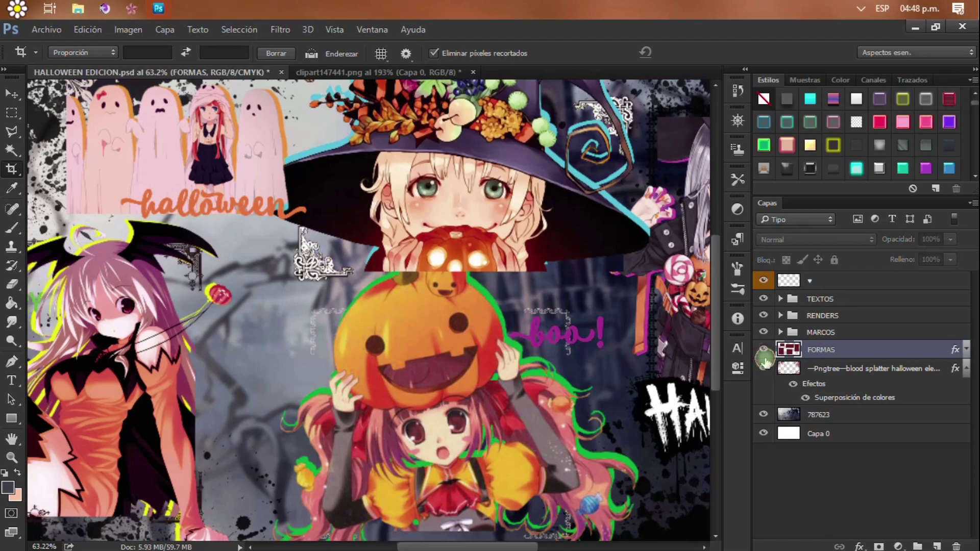
left_click(886, 353)
double_click(886, 353)
left_click(427, 260)
left_click(575, 296)
left_click(563, 330)
left_click(904, 141)
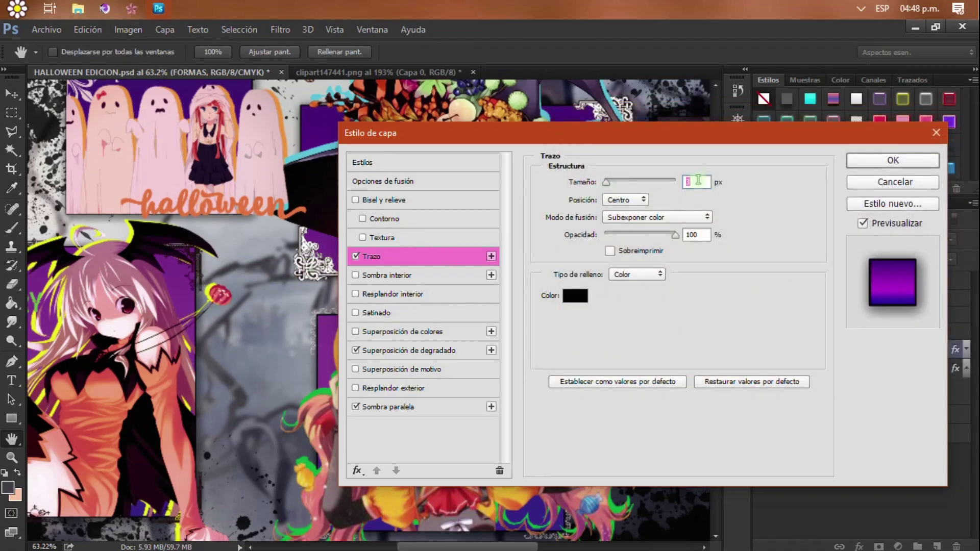
type("5")
left_click_drag(637, 151, 603, 140)
left_click(856, 155)
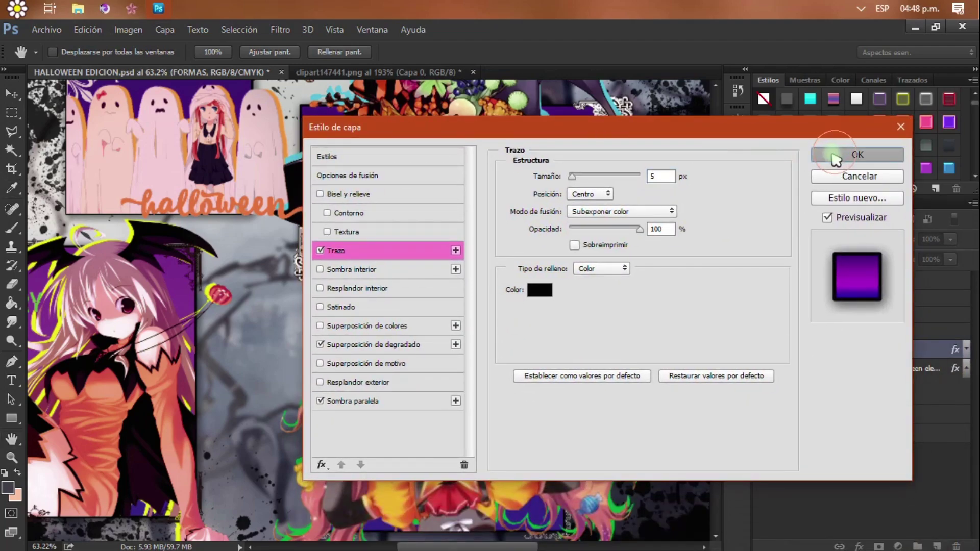
key("c")
key("ctrl+0")
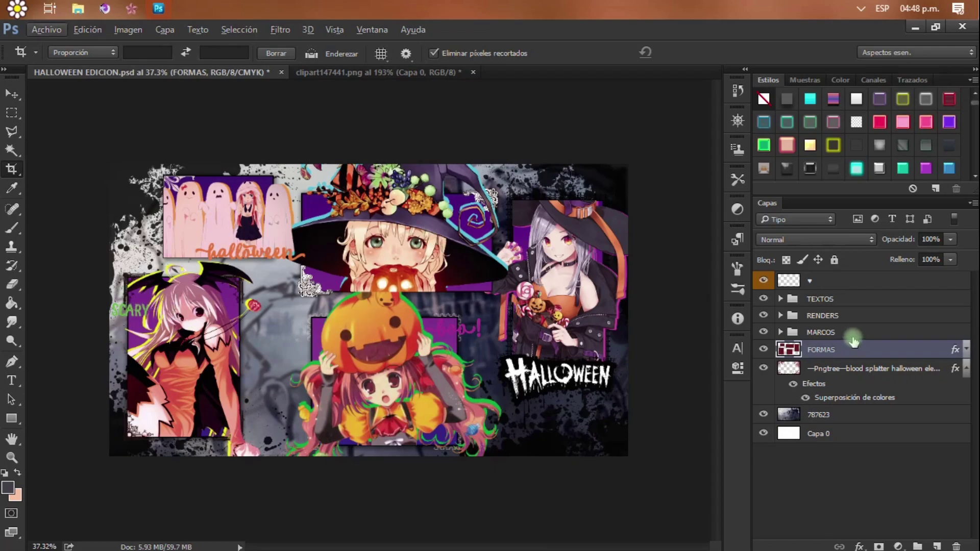
Step: Expand the TEXTOS group and select Capa 5, checking layer contents by toggling visibility
left_click(796, 299)
left_click(762, 299)
left_click(763, 299)
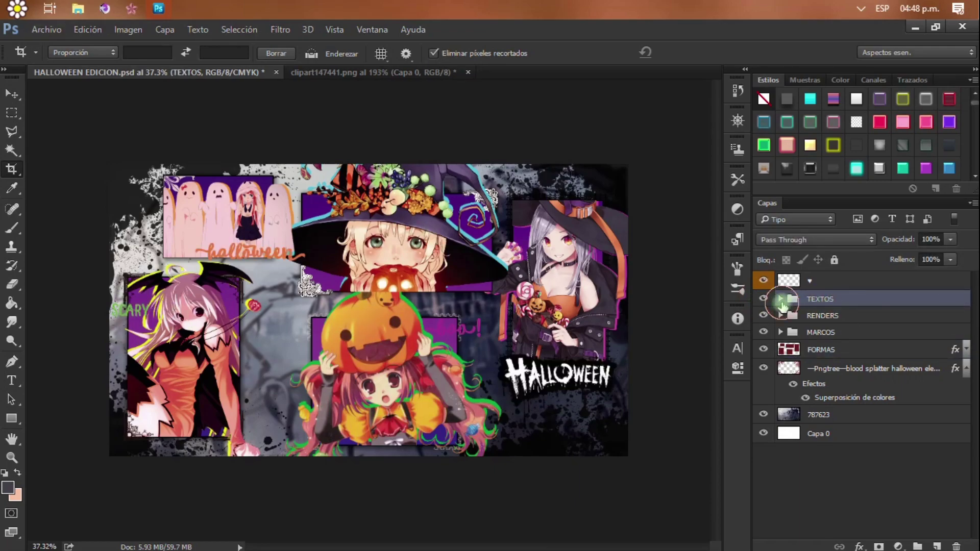
left_click(781, 300)
left_click(779, 317)
left_click(763, 316)
left_click(763, 317)
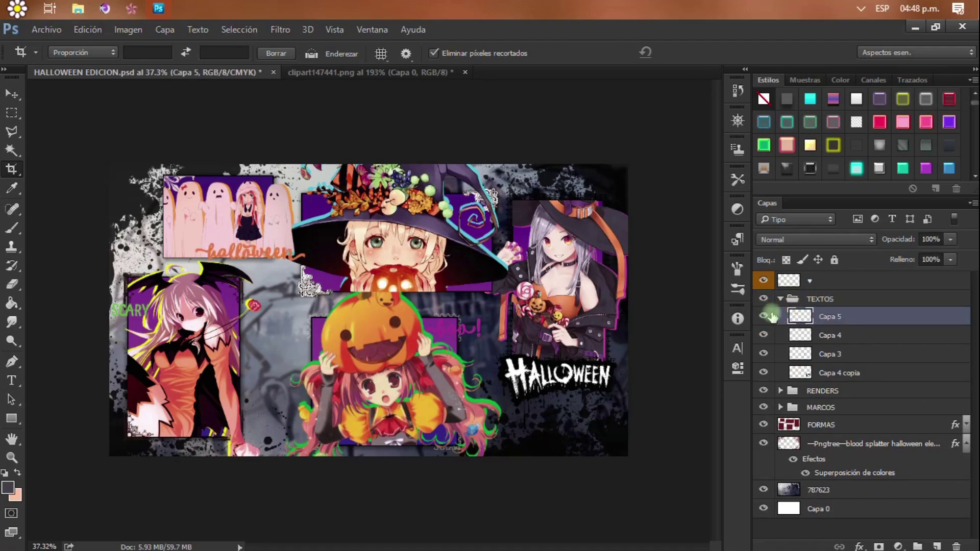
Step: Add a bright orange color overlay to the "halloween" lettering on Capa 5
left_click_drag(204, 230, 456, 325)
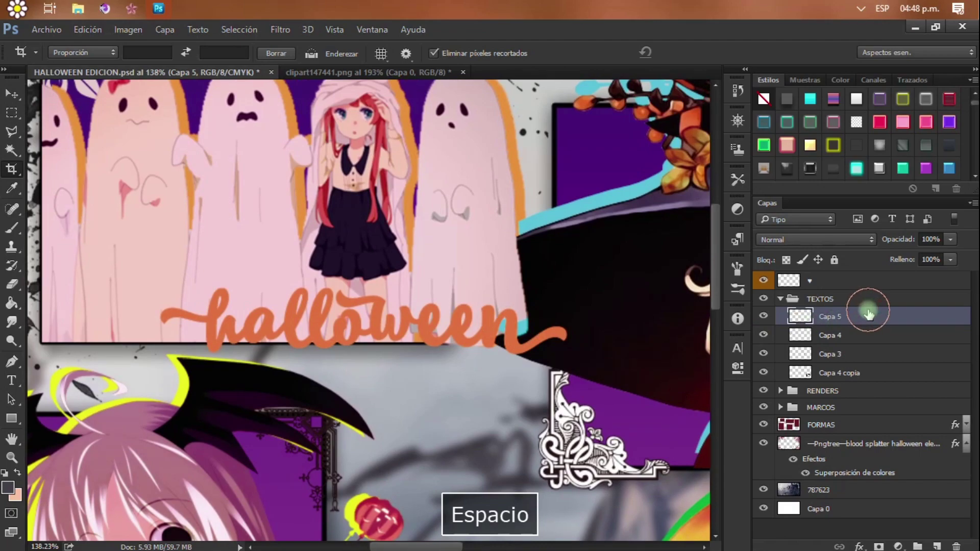
double_click(754, 321)
left_click(408, 325)
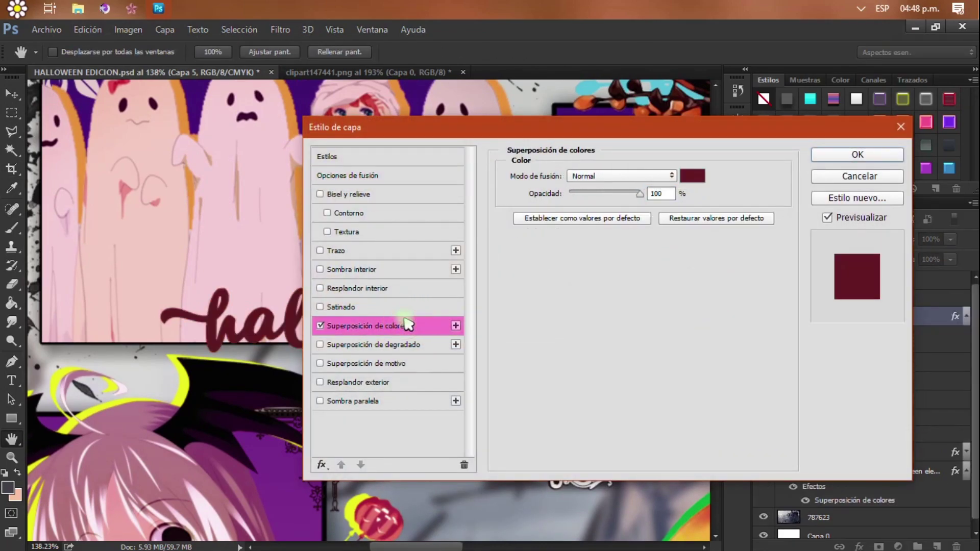
left_click_drag(597, 128, 706, 119)
left_click(800, 166)
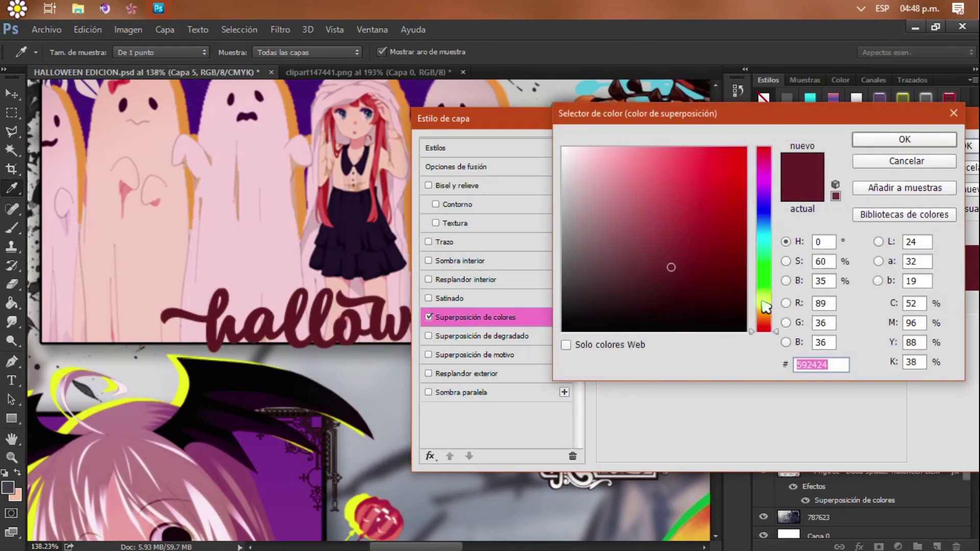
left_click(763, 314)
left_click(744, 149)
left_click_drag(769, 329, 771, 318)
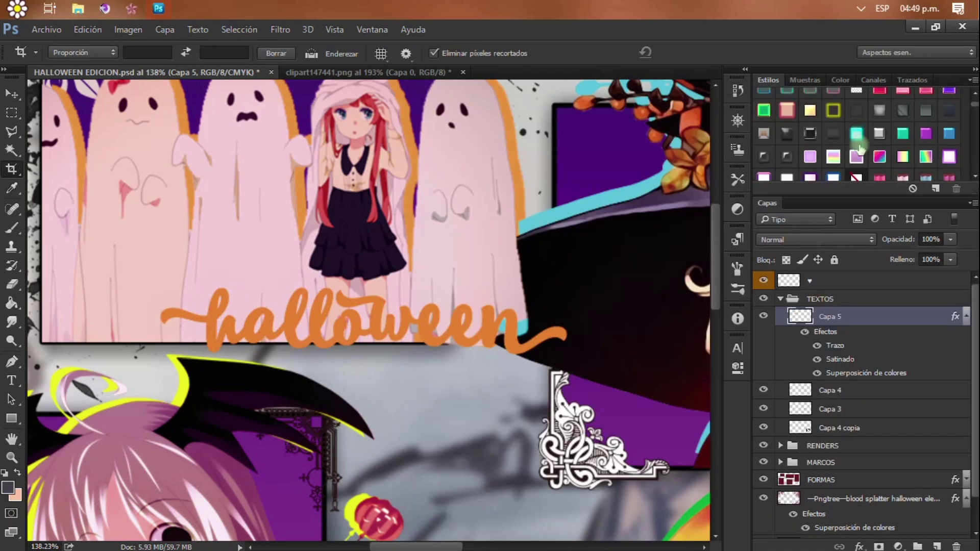
Step: Apply the glowing turquoise preset style to Capa 5 and set its bevel shadow color to orange f48b03
left_click(857, 134)
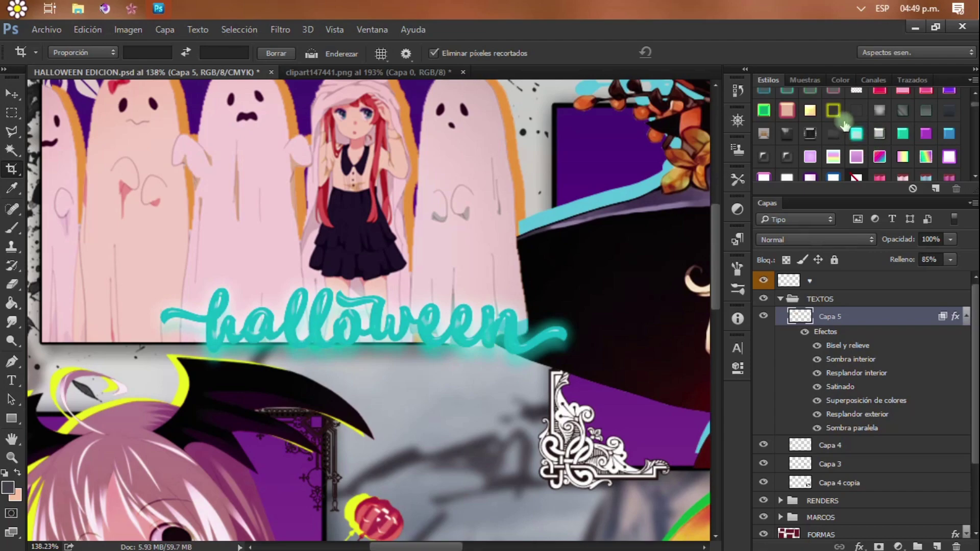
double_click(877, 321)
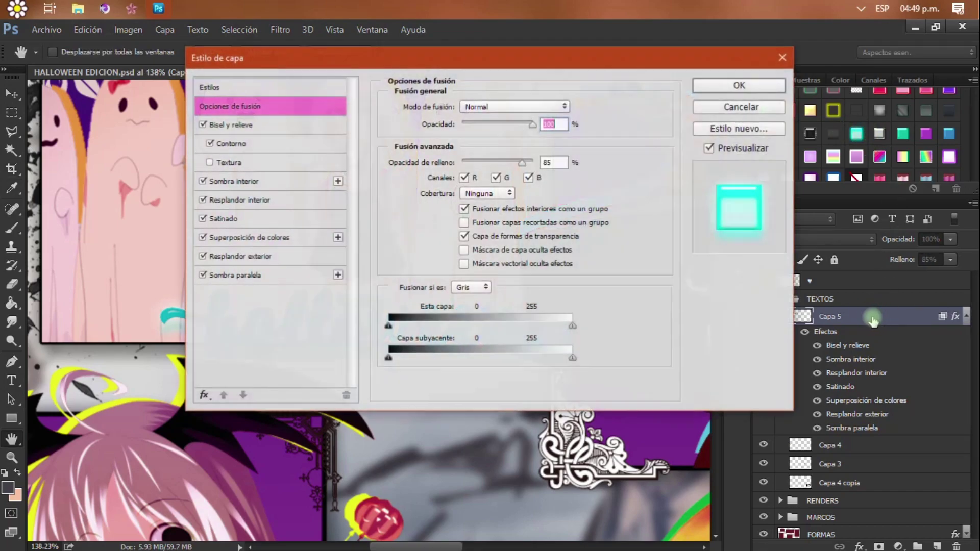
left_click_drag(387, 69, 647, 97)
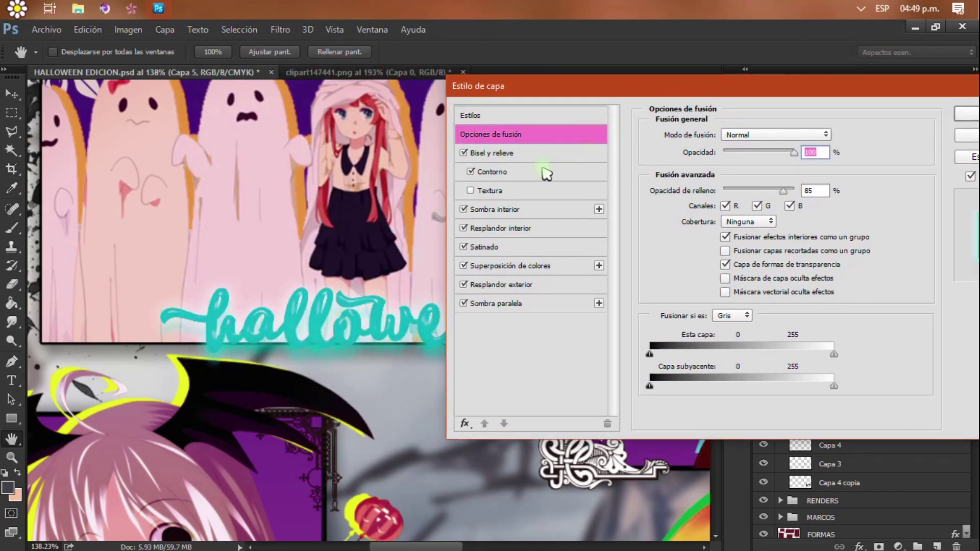
left_click(510, 155)
left_click(861, 376)
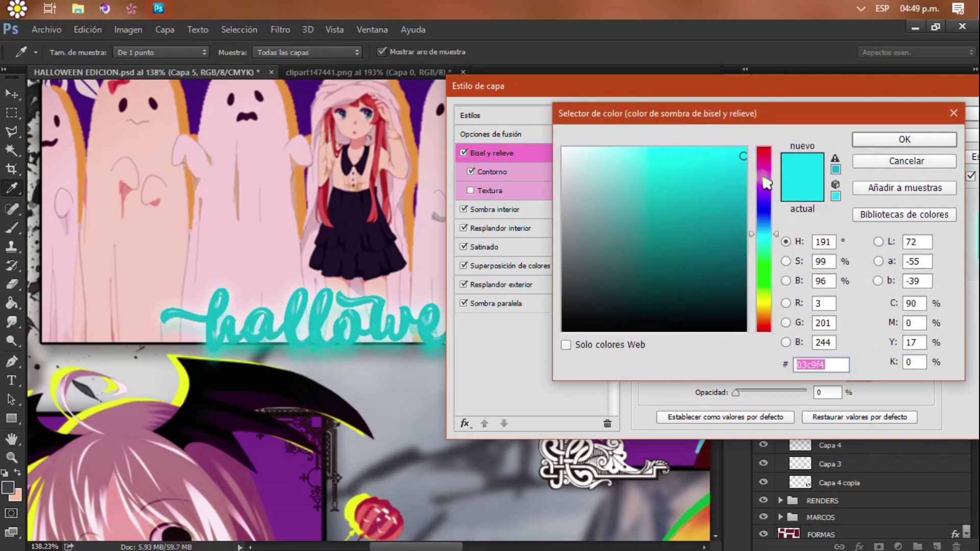
left_click(764, 314)
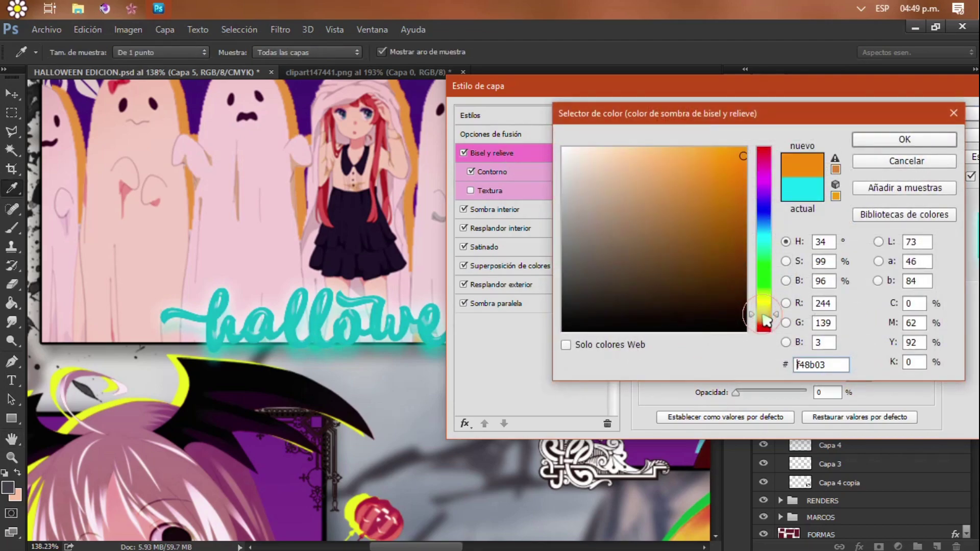
left_click(893, 143)
left_click(538, 176)
Step: Set the inner shadow color of Capa 5 to amber f7a414
left_click(513, 210)
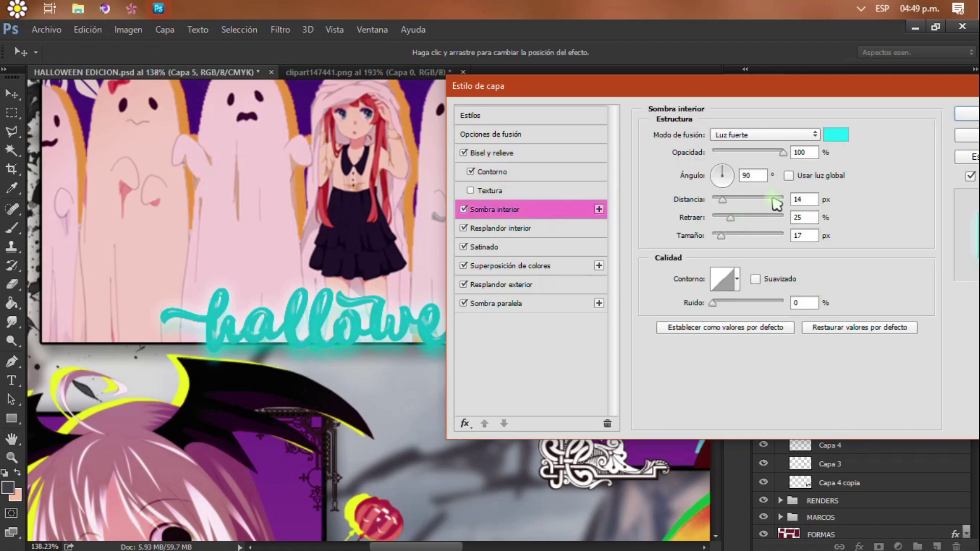
left_click(833, 137)
left_click(763, 312)
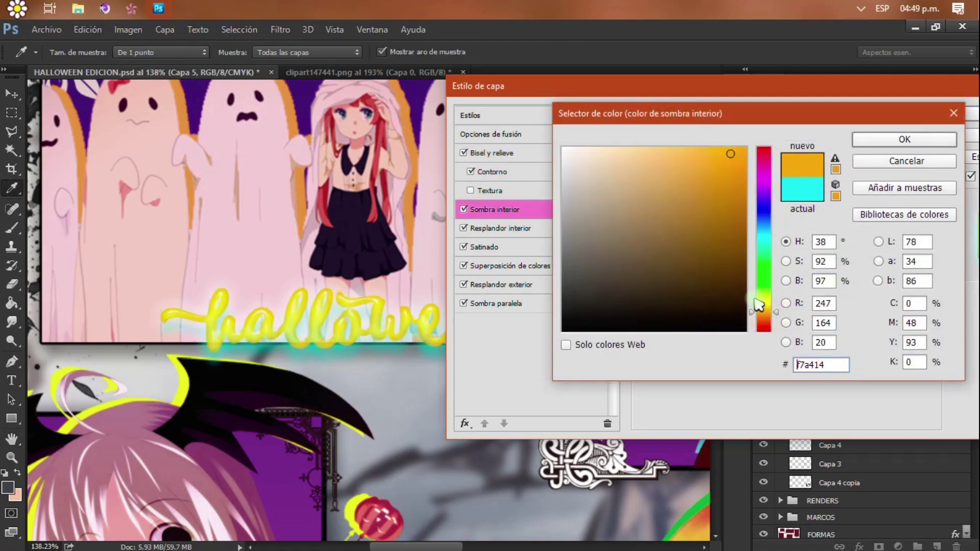
left_click(874, 145)
Step: Change the inner glow color of Capa 5 to a saturated orange
left_click(541, 229)
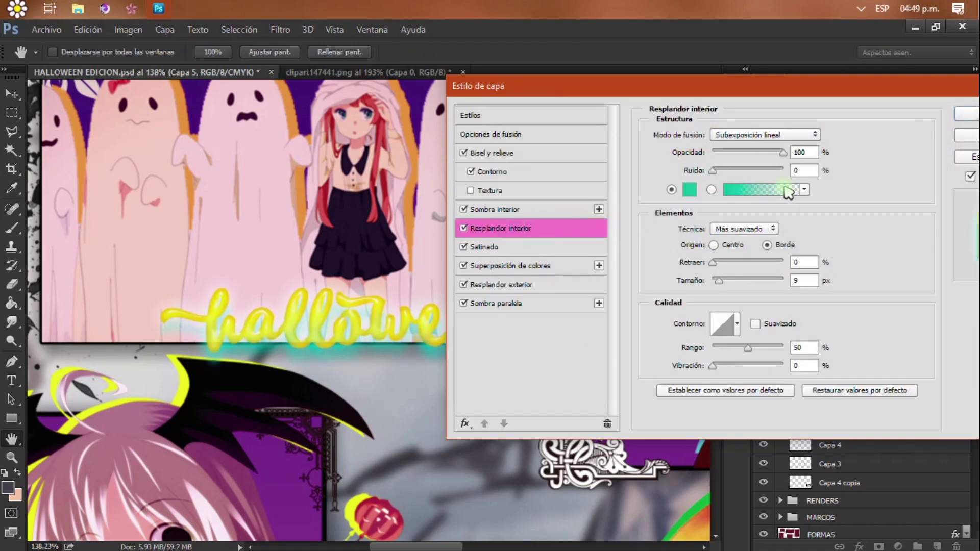
left_click(688, 191)
left_click(763, 313)
left_click(742, 160)
left_click(905, 139)
Step: Set the outer glow color of Capa 5 to orange-red f94709
left_click(502, 284)
left_click(689, 191)
left_click(765, 319)
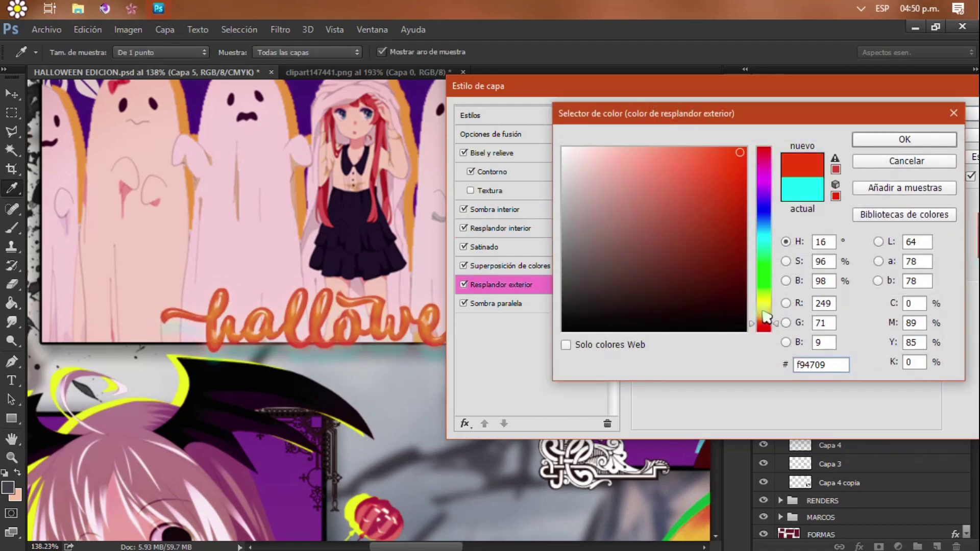
left_click(873, 144)
Step: Set the drop shadow color of Capa 5 to a bright orange and apply the layer style
left_click(490, 304)
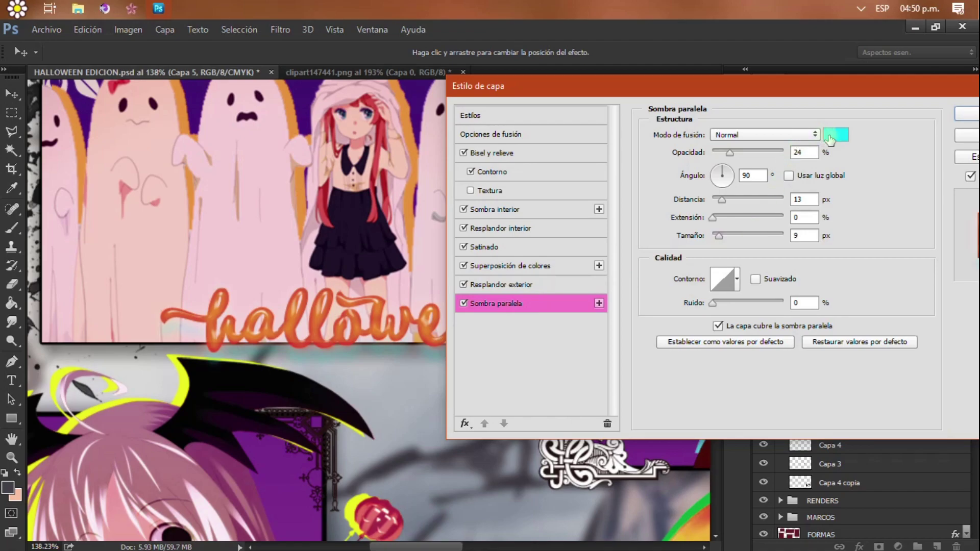
left_click(832, 134)
left_click_drag(764, 311, 764, 325)
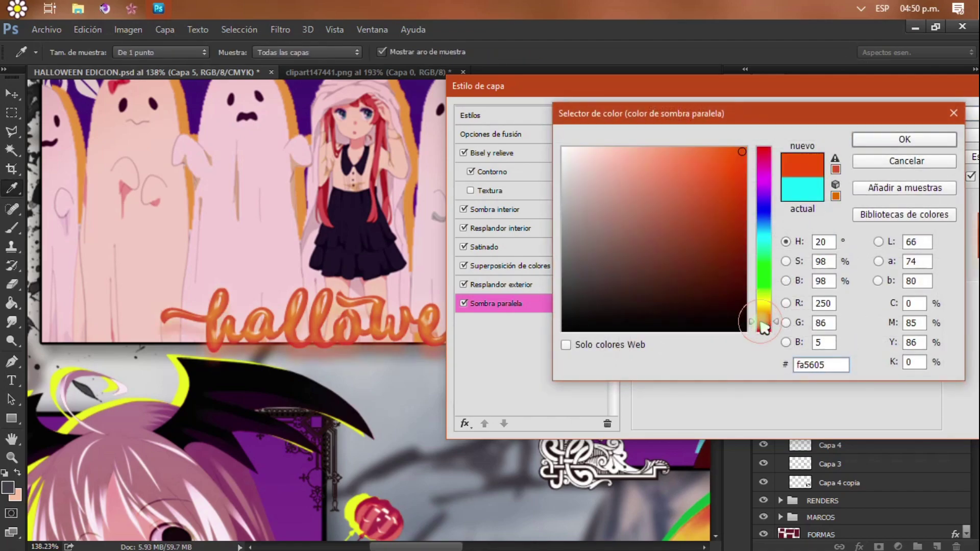
left_click_drag(719, 162, 719, 148)
left_click(877, 141)
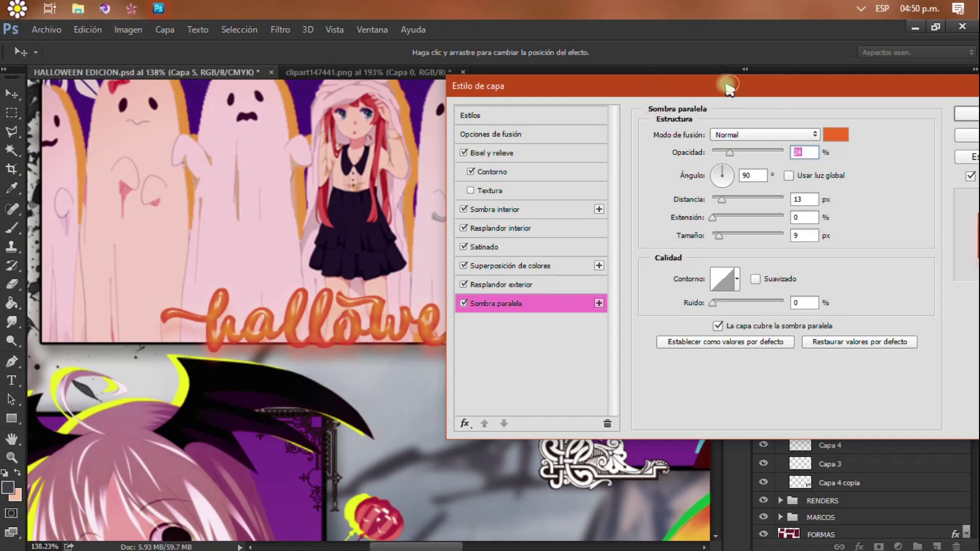
left_click_drag(729, 87, 535, 97)
left_click(799, 127)
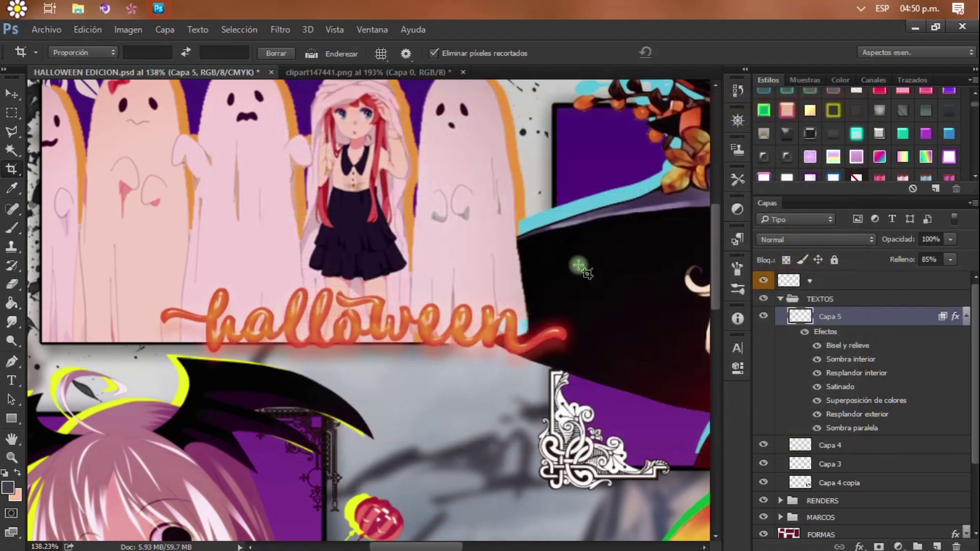
Step: Save the orange style of Capa 5 as a new preset style and collapse the layer's effects list
left_click(934, 191)
left_click(684, 171)
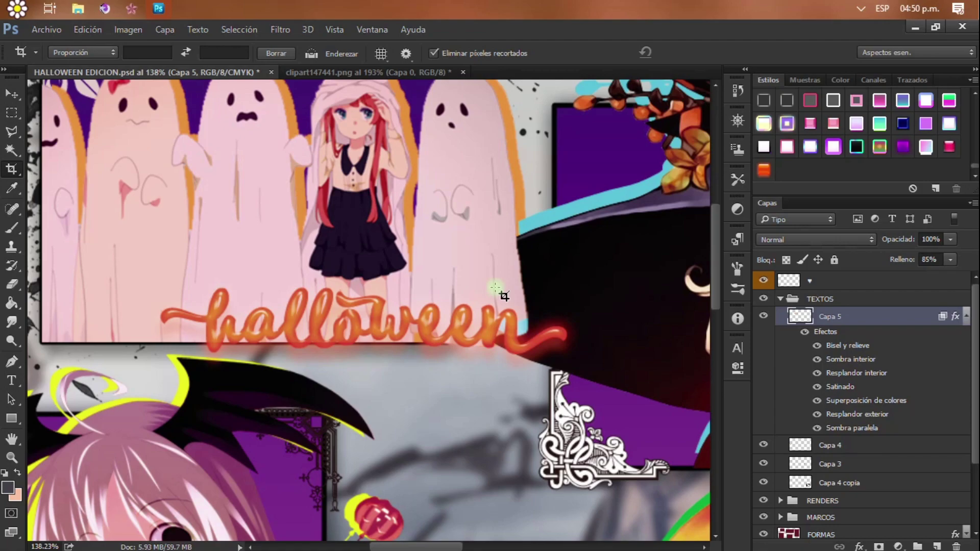
key("ctrl+0")
scroll(225, 252, "up", 1)
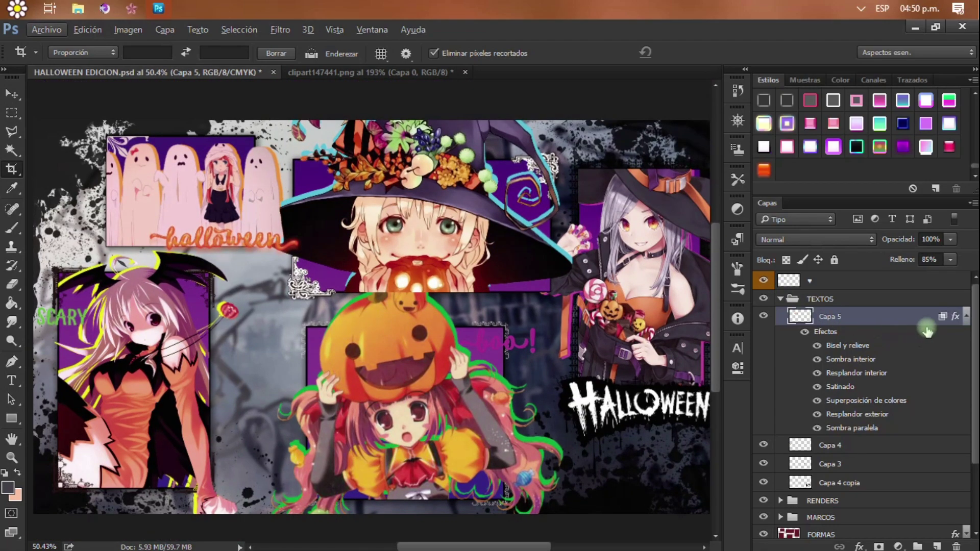
left_click(964, 320)
double_click(879, 317)
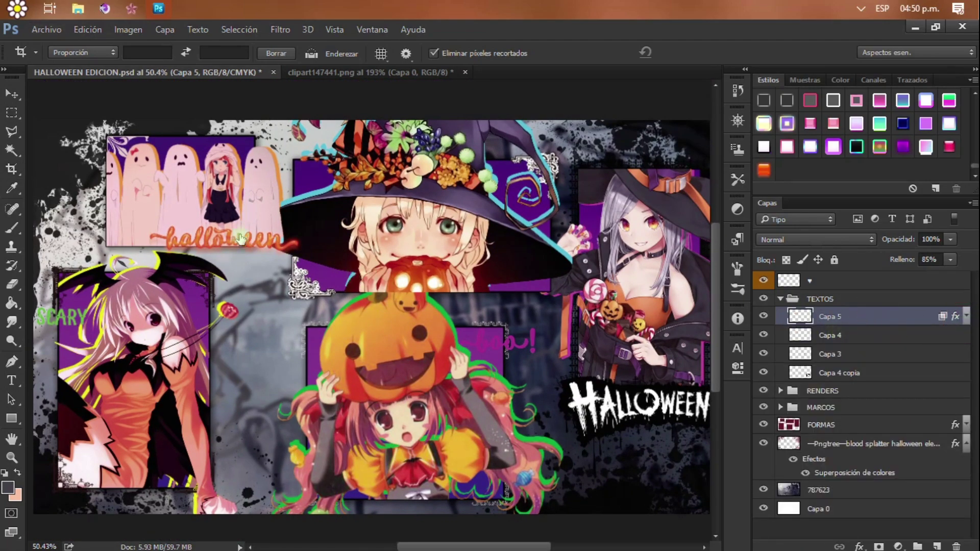
left_click(814, 150)
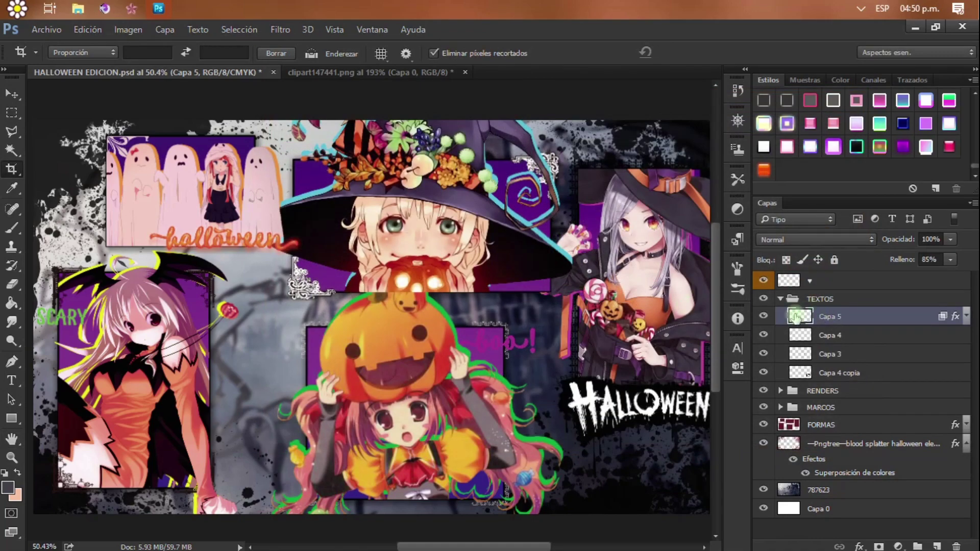
Step: Copy the orange layer style from Capa 5 to the SCARY lettering on Capa 4
left_click(841, 335)
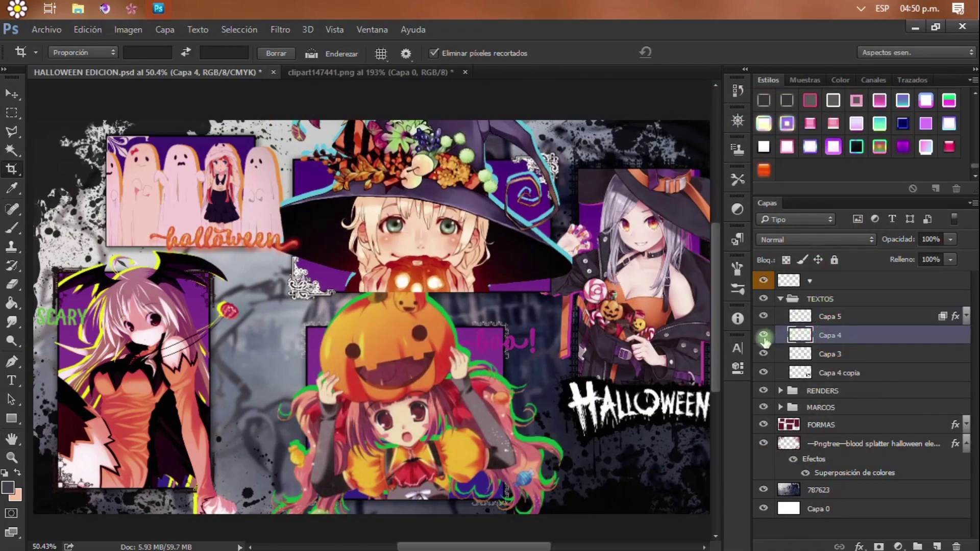
left_click_drag(945, 317, 950, 335)
scroll(74, 295, "up", 6)
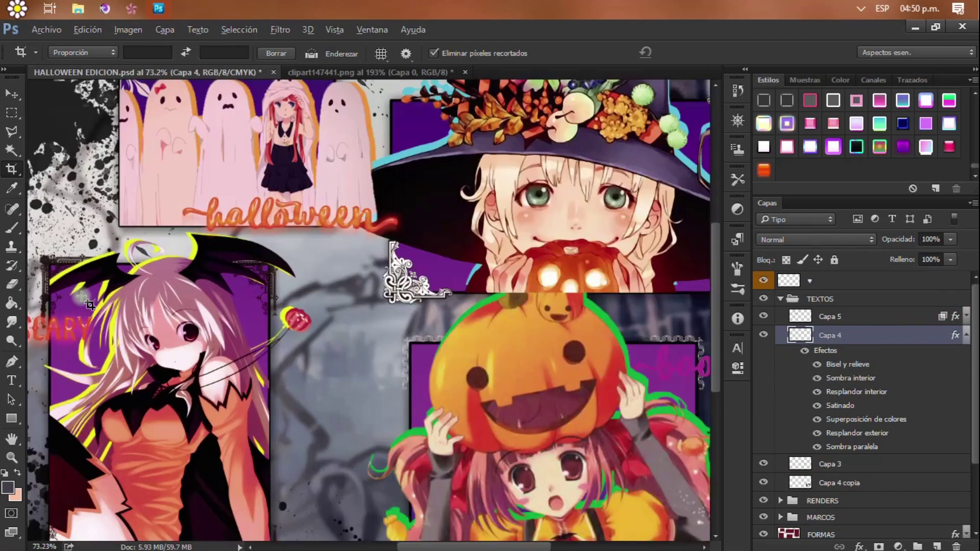
mouse_move(123, 384)
left_mouse_down()
mouse_move(629, 343)
mouse_move(566, 313)
left_mouse_up()
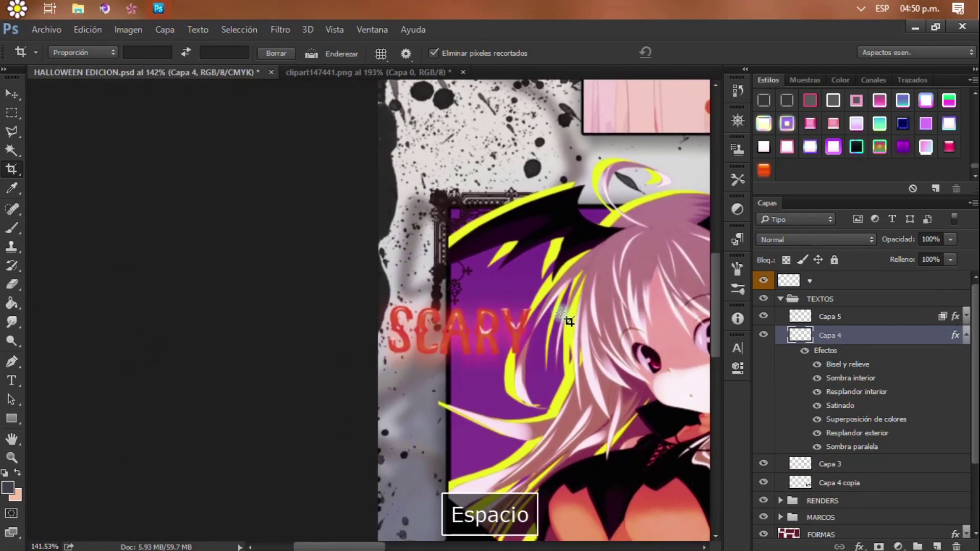
scroll(529, 336, "up", 2)
Step: Change the bevel shadow color of Capa 4 to magenta
left_click(909, 334)
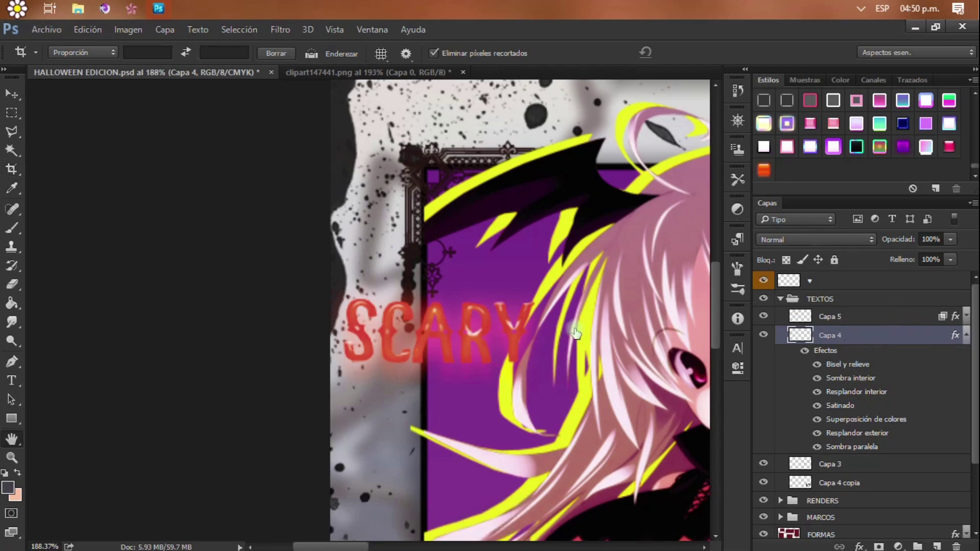
double_click(910, 334)
left_click_drag(369, 94, 643, 114)
left_click(621, 185)
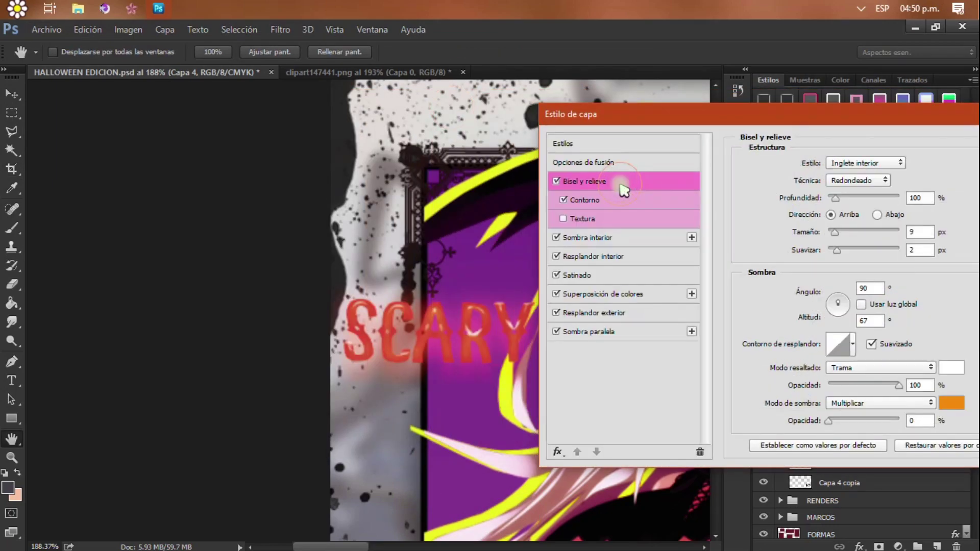
left_click(951, 403)
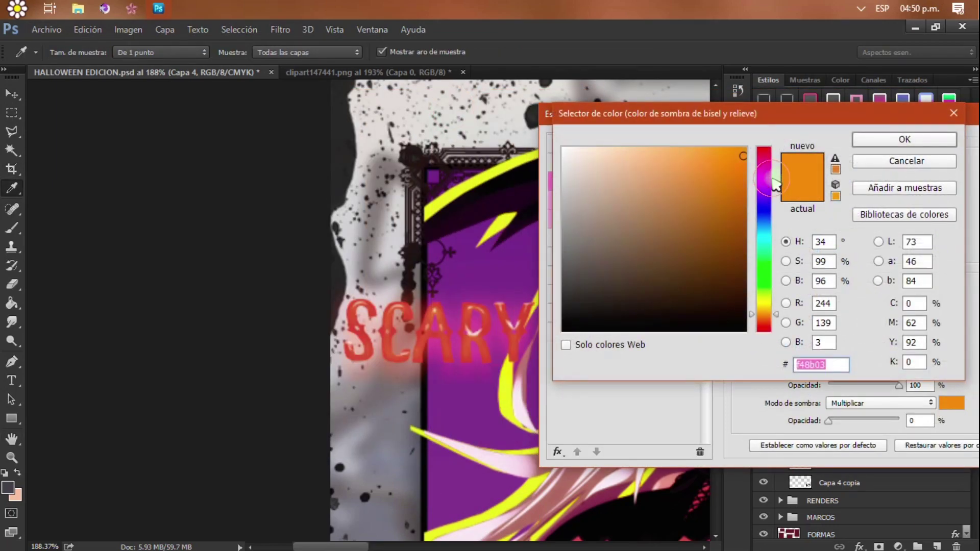
left_click(771, 178)
left_click(739, 143)
left_click(902, 139)
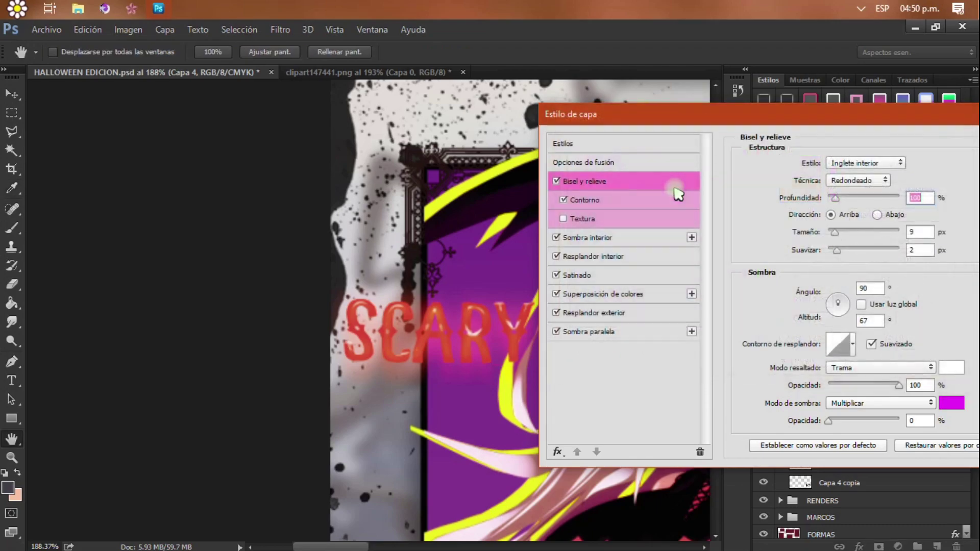
left_click_drag(638, 109, 419, 109)
left_click(426, 247)
left_click(903, 136)
key("c")
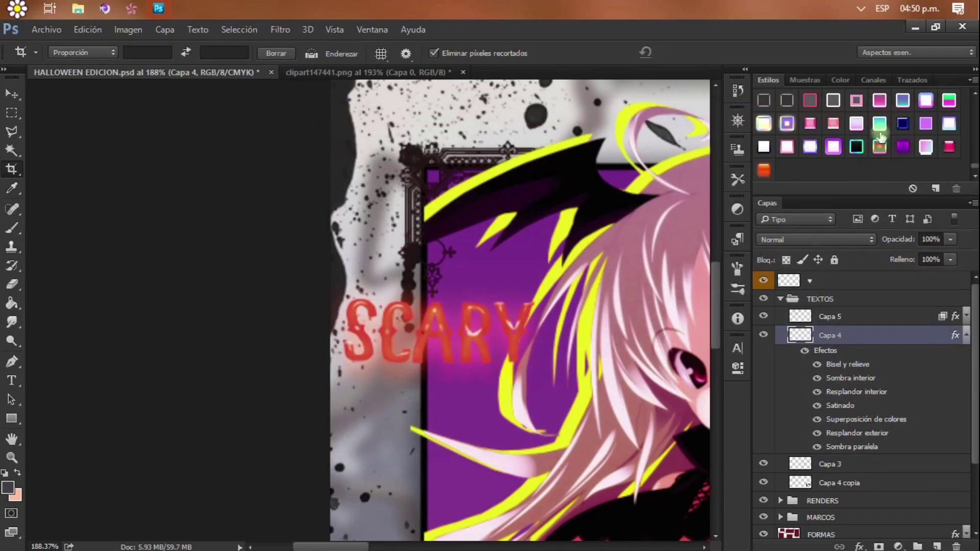
Step: Apply the glowing turquoise preset style to Capa 4 and set its inner glow color to dark blue 0b106c
scroll(959, 153, "down", 3)
left_click(856, 168)
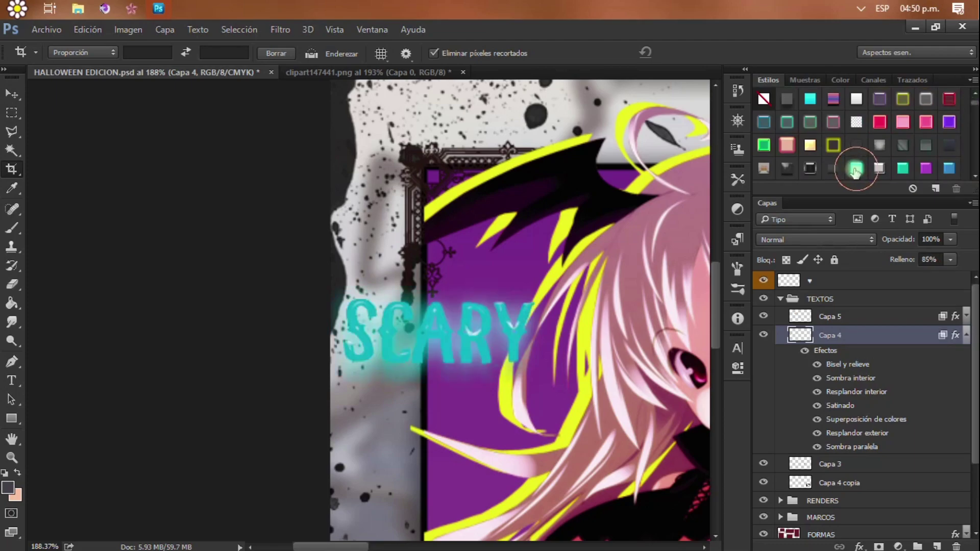
double_click(891, 335)
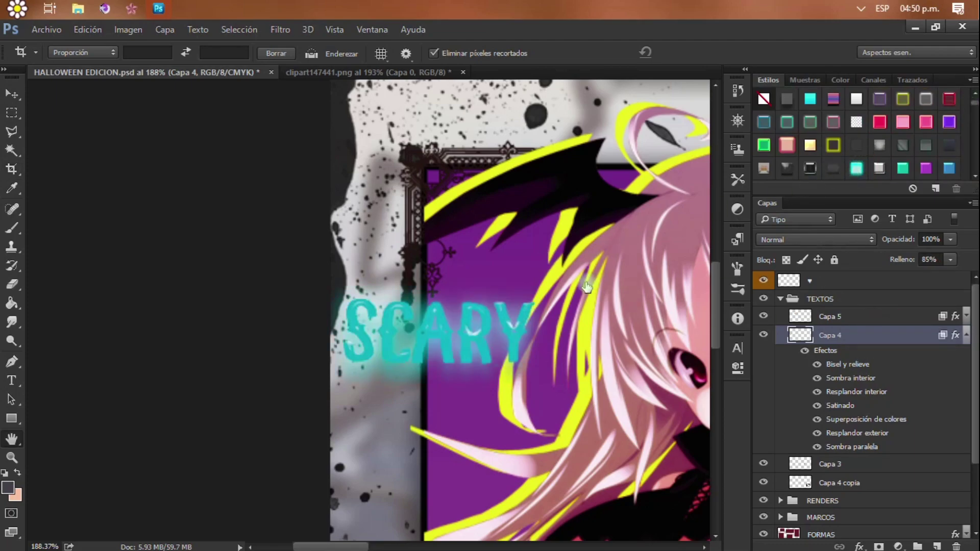
left_click(427, 258)
left_click_drag(569, 114, 760, 119)
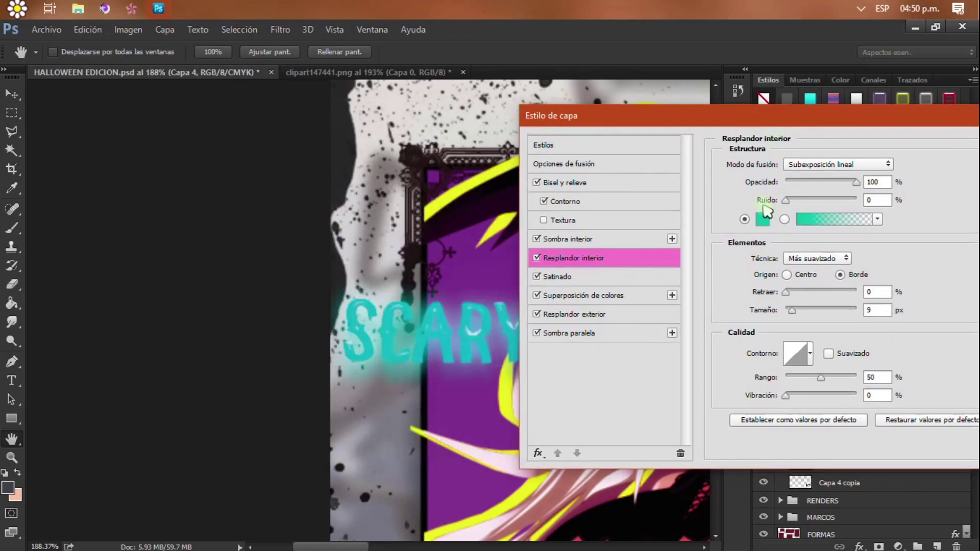
left_click(762, 218)
left_click(768, 210)
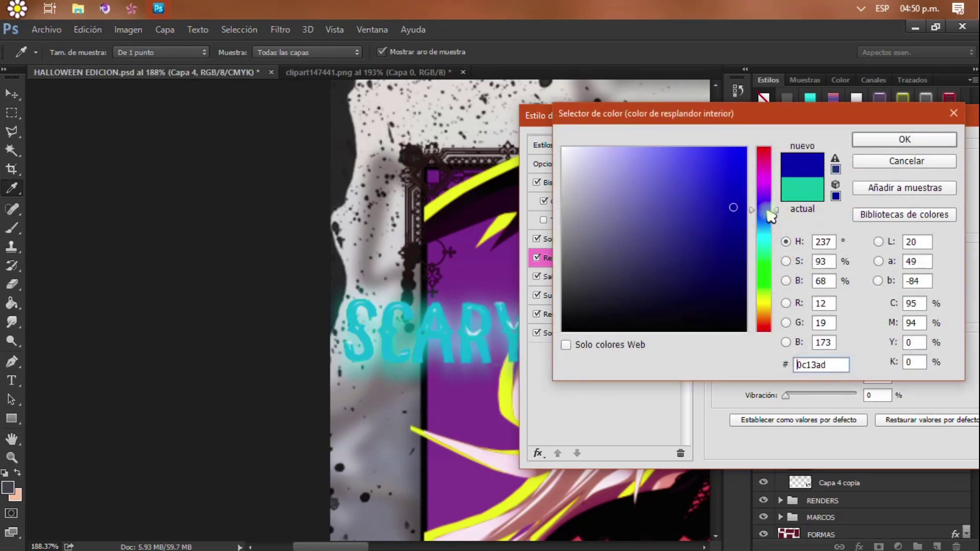
left_click(728, 253)
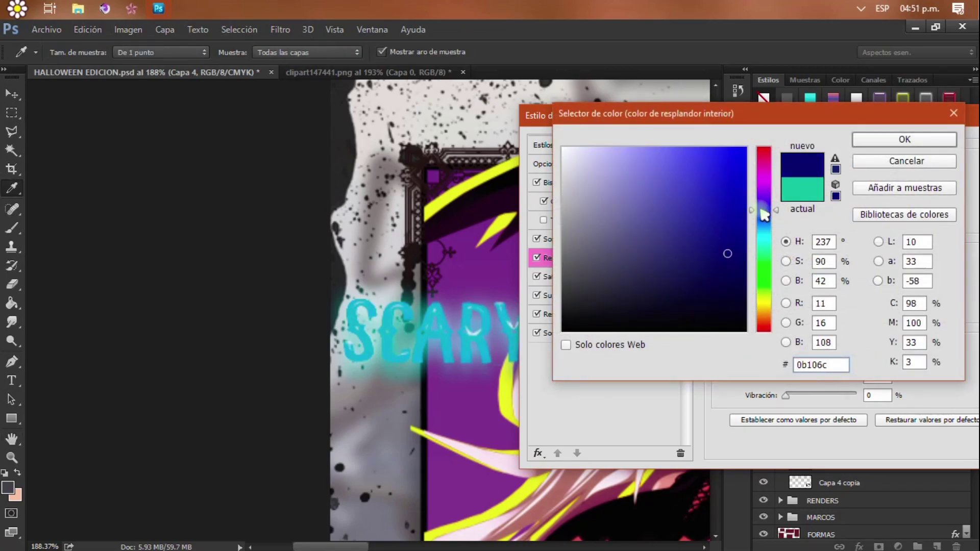
left_click(874, 142)
Step: Change the satin color of Capa 4 to a dark blue
left_click(602, 276)
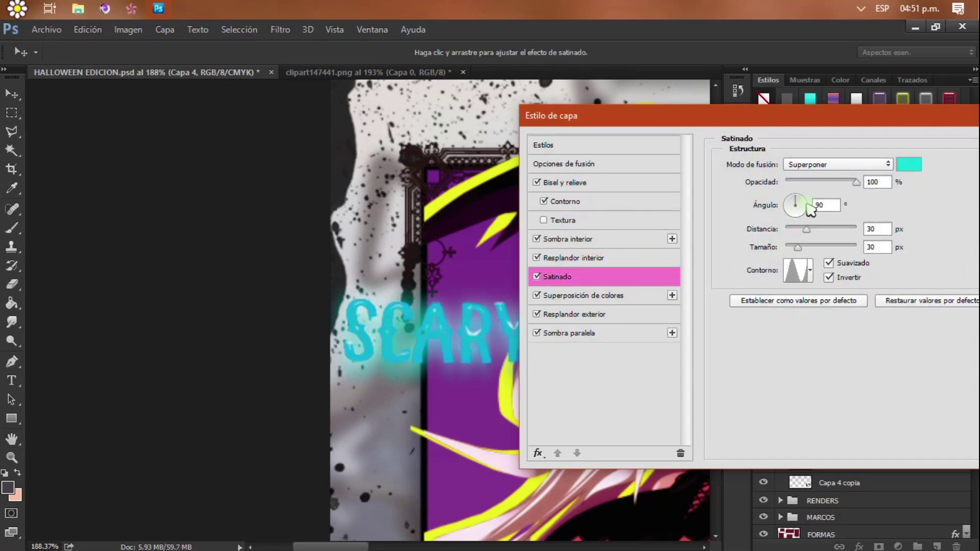
left_click(907, 164)
left_click(765, 210)
left_click(709, 225)
left_click(715, 259)
left_click(896, 142)
Step: Give Capa 4 a deep blue outer glow with a size of 15 px
left_click(564, 319)
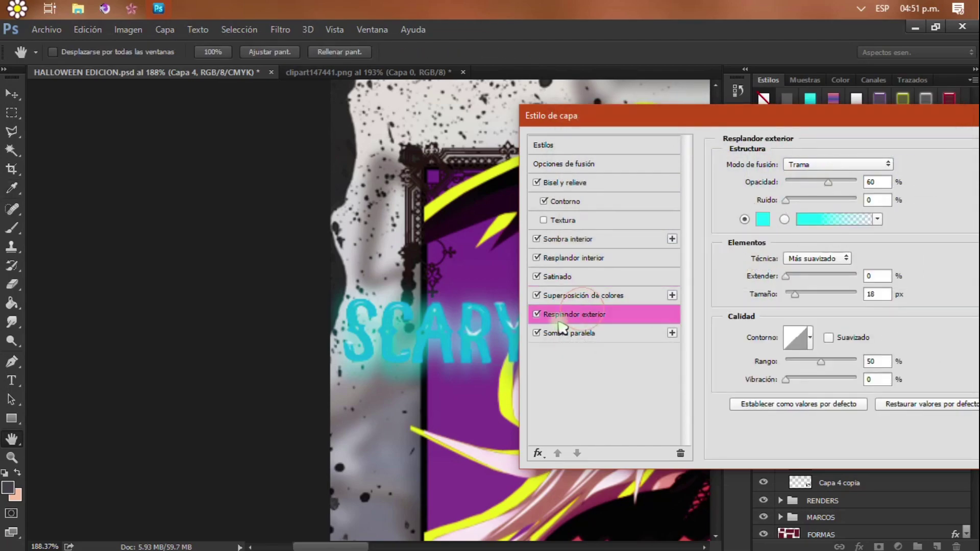
left_click(536, 315)
left_click(537, 315)
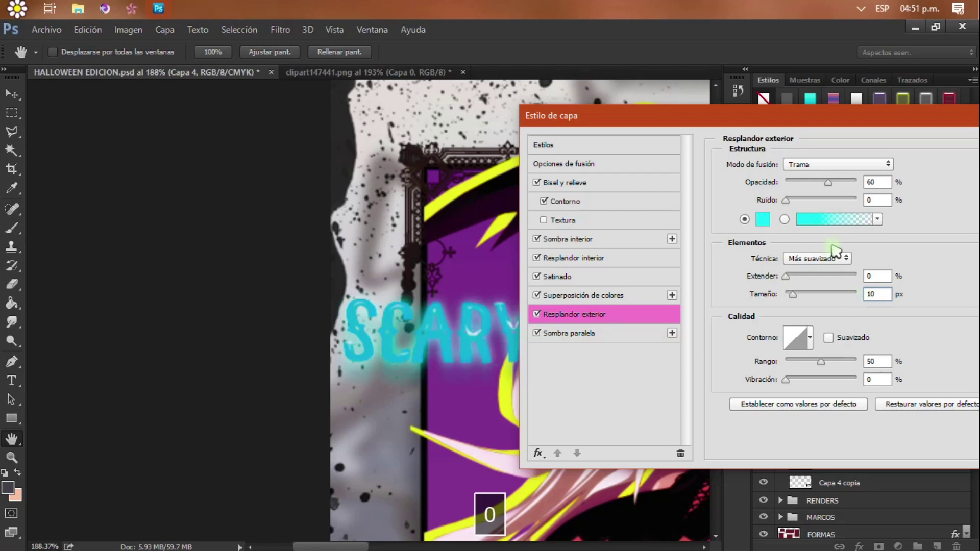
left_click(762, 219)
left_click(763, 218)
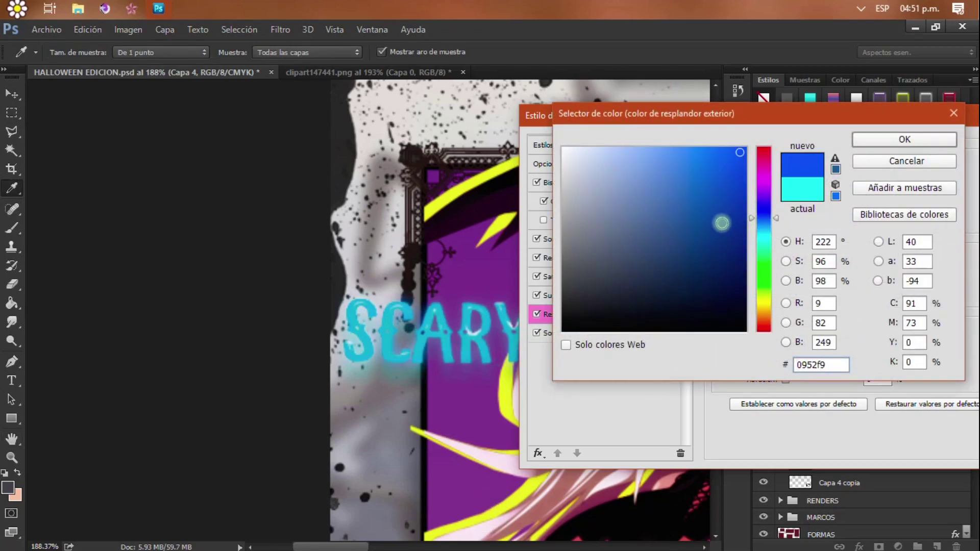
left_click(741, 206)
left_click(889, 145)
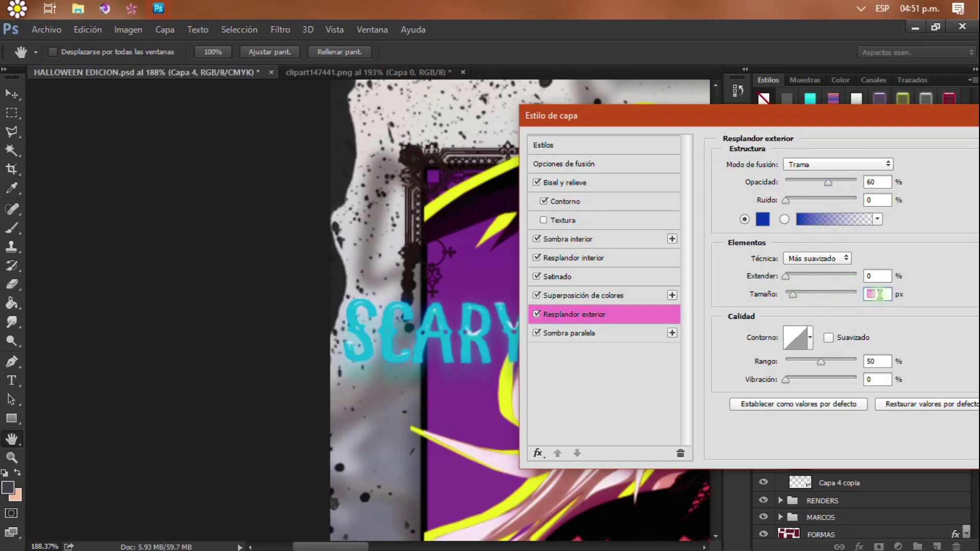
type("15")
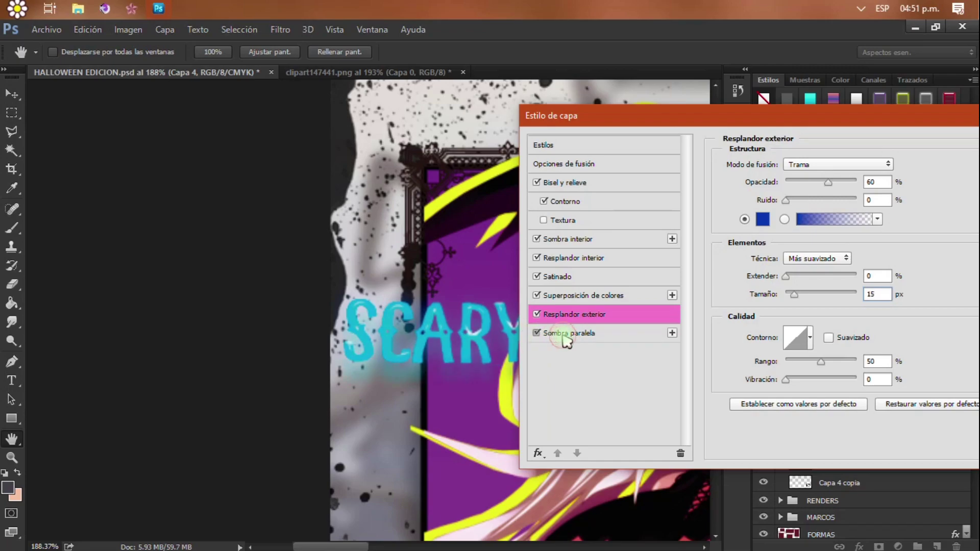
Step: Set the drop shadow of Capa 4 to 38% opacity and 0 px distance, and apply the style
left_click(560, 333)
left_click_drag(828, 182, 812, 182)
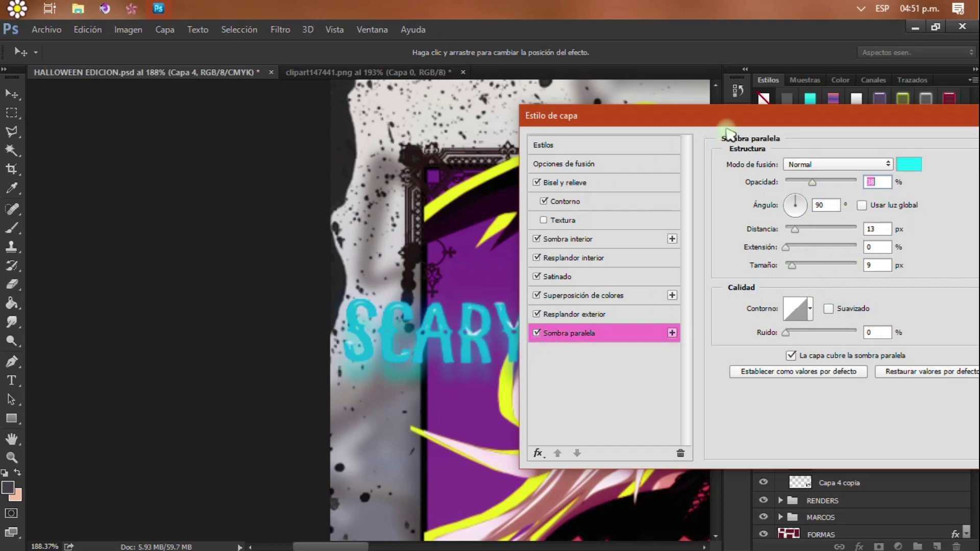
left_click_drag(729, 116, 539, 135)
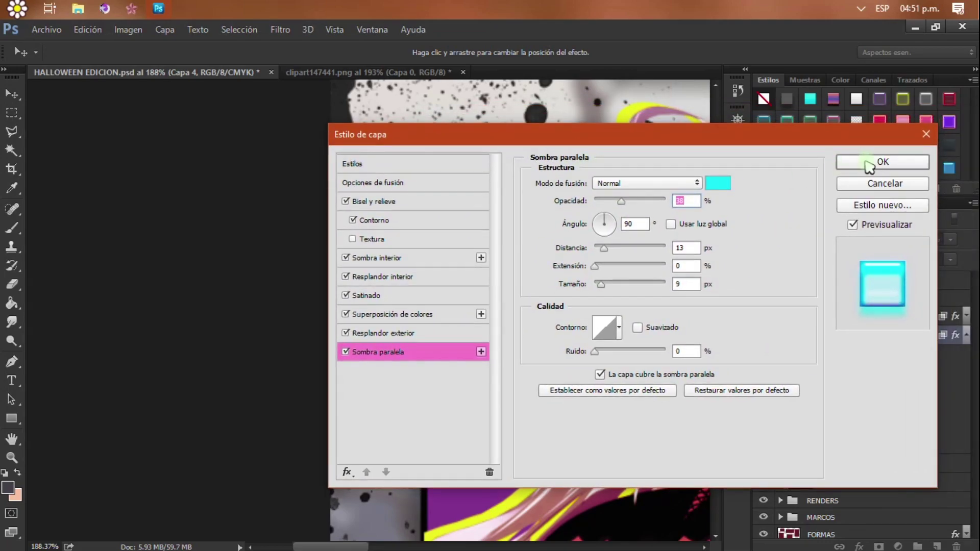
left_click_drag(606, 257, 592, 254)
mouse_move(579, 144)
left_mouse_down()
mouse_move(740, 141)
mouse_move(590, 140)
left_mouse_up()
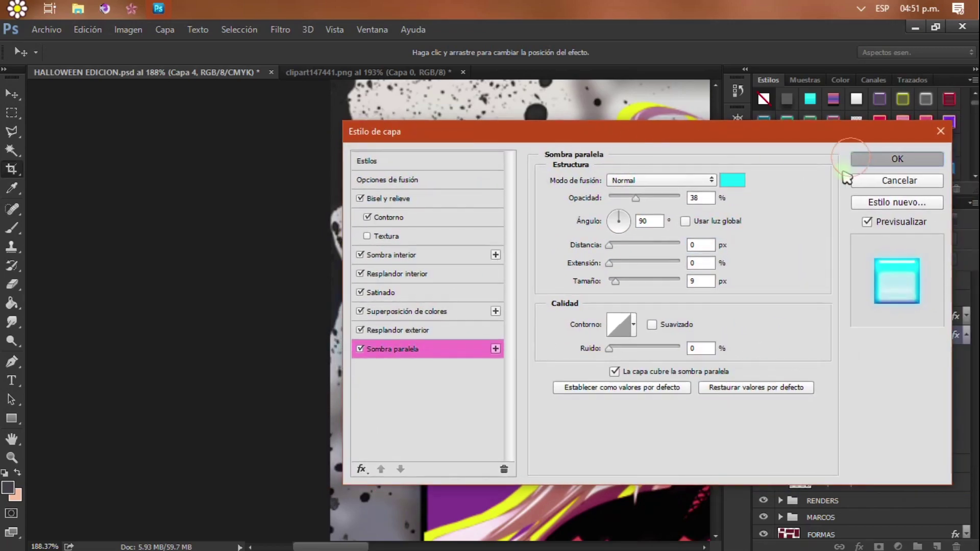
left_click(851, 161)
Step: Collapse the effects list of Capa 4 and copy its turquoise layer style to the boo! lettering on Capa 3
left_click_drag(327, 168, 625, 239)
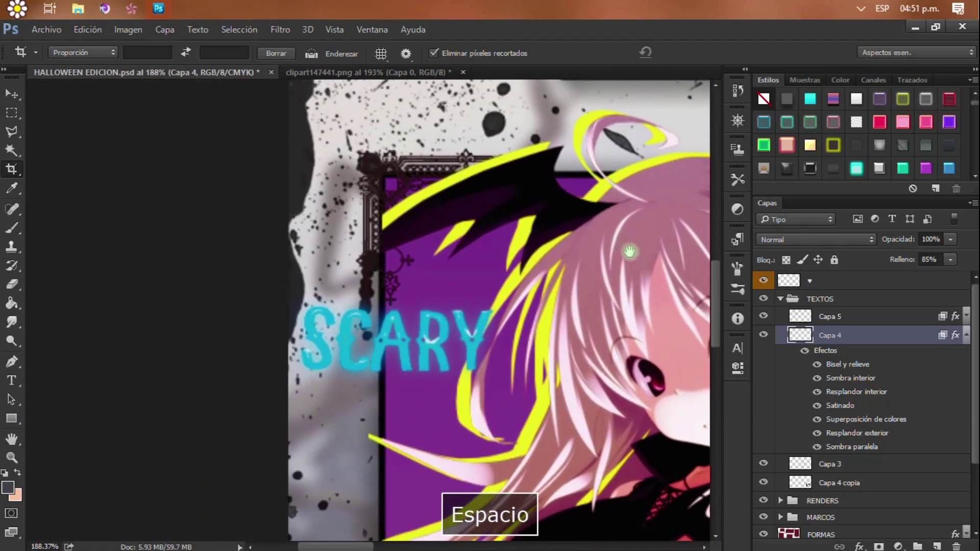
left_click(966, 335)
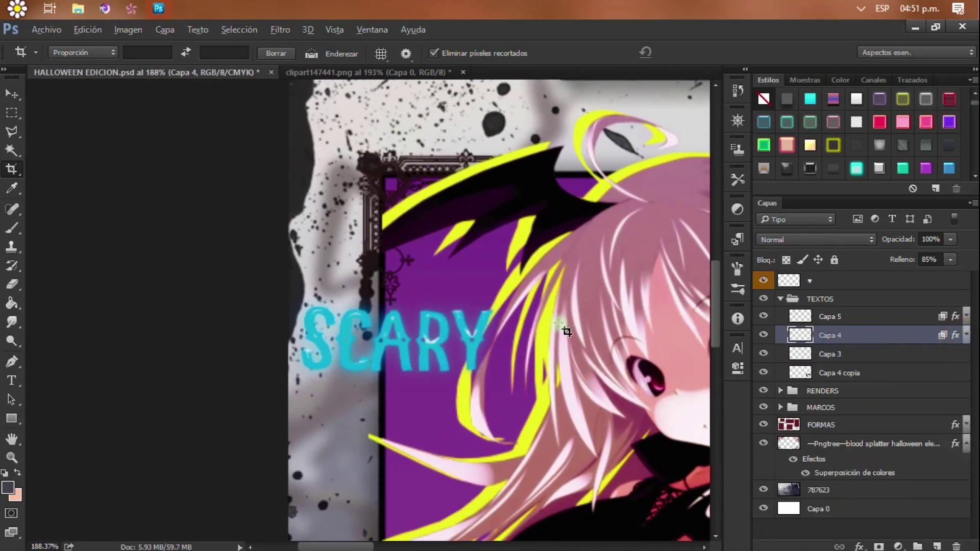
key("ctrl+0")
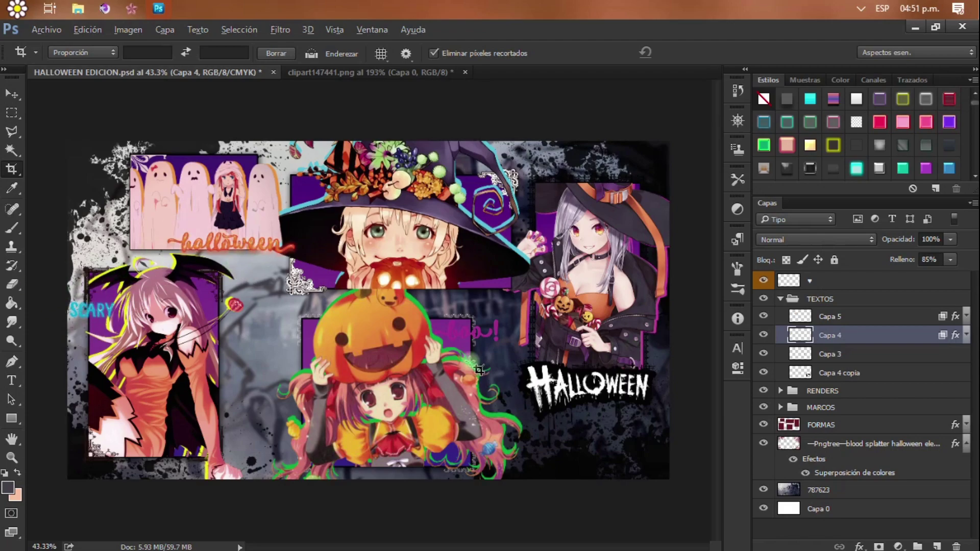
scroll(492, 360, "up", 3)
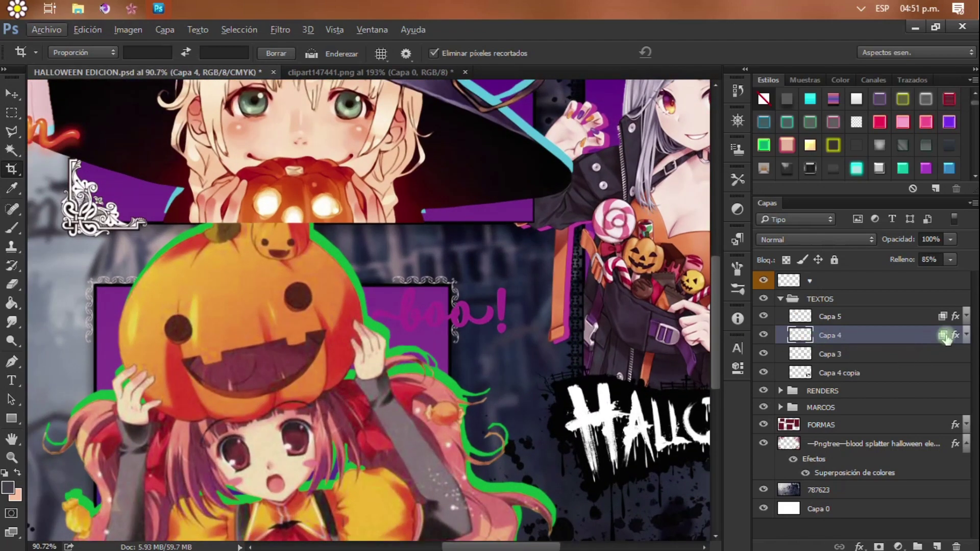
left_click_drag(952, 337, 953, 355)
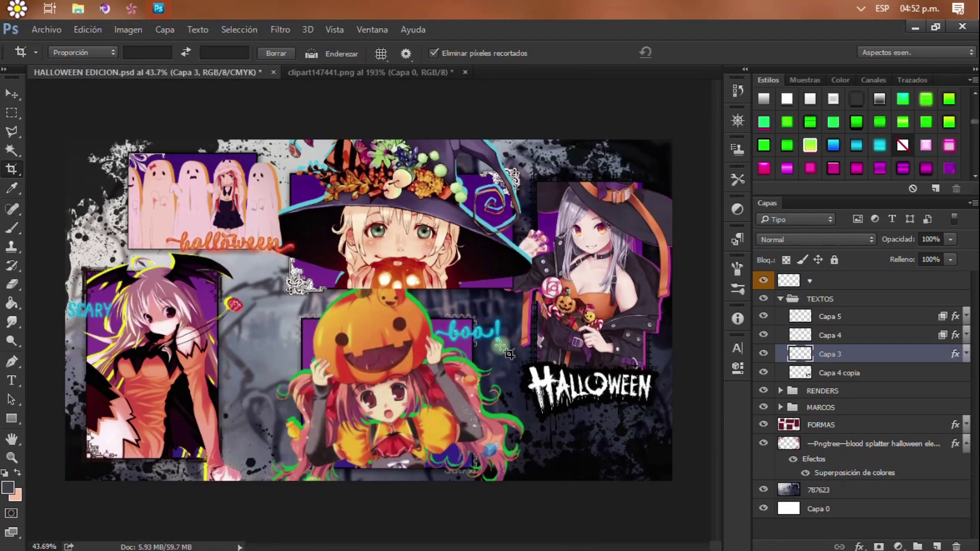
Step: Collapse the TEXTOS group and select the ♥ layer
scroll(464, 311, "down", 1)
scroll(465, 350, "up", 1)
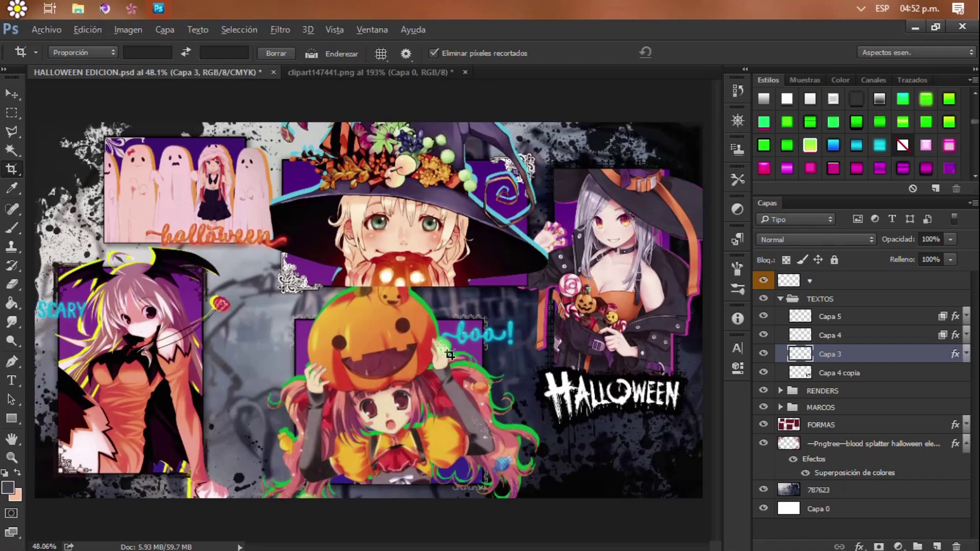
left_click(780, 300)
left_click(782, 281)
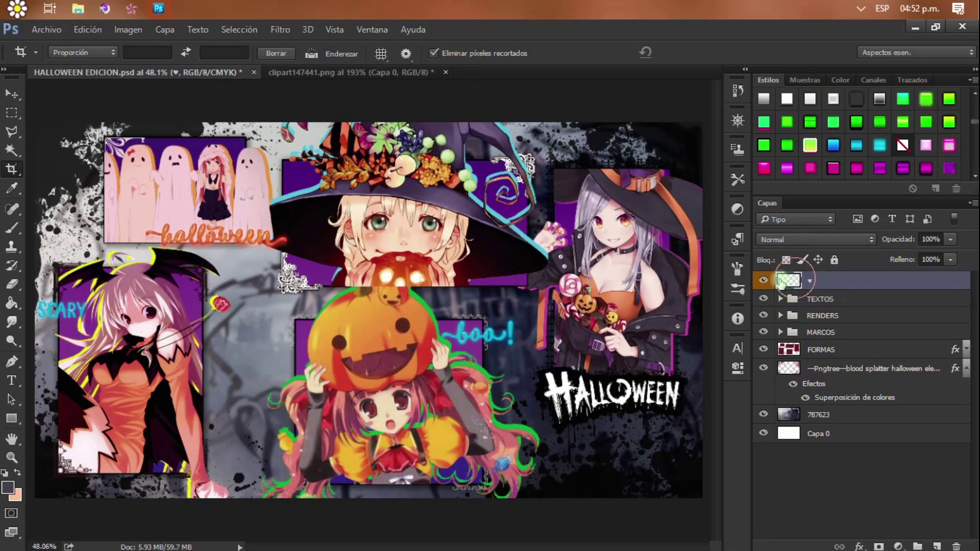
Step: Switch to the file explorer and open the HALLOWEEN EDICION Wallpaper folder in Descargas
left_click(79, 9)
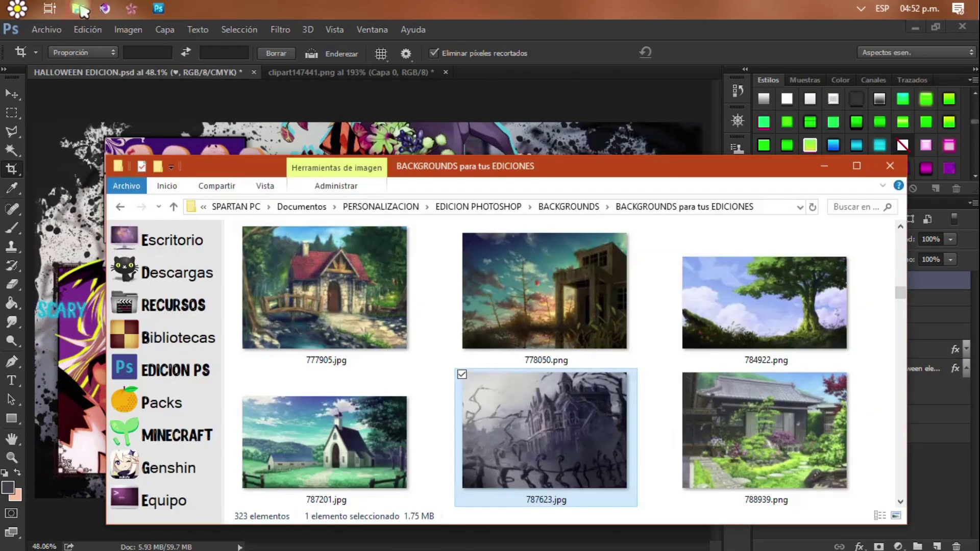
key("alt+Left")
key("alt+Left")
key("alt+Left")
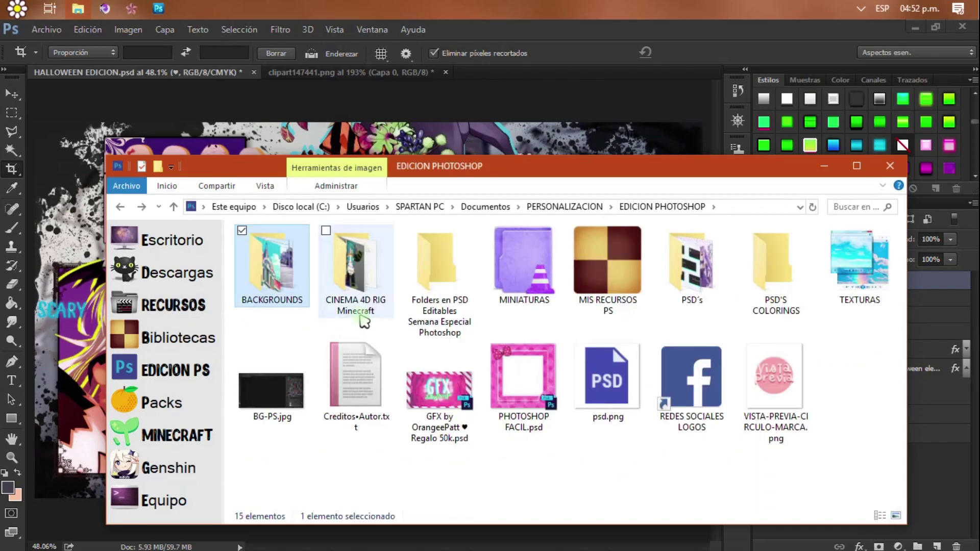
left_click_drag(647, 175, 633, 125)
scroll(592, 396, "down", 10)
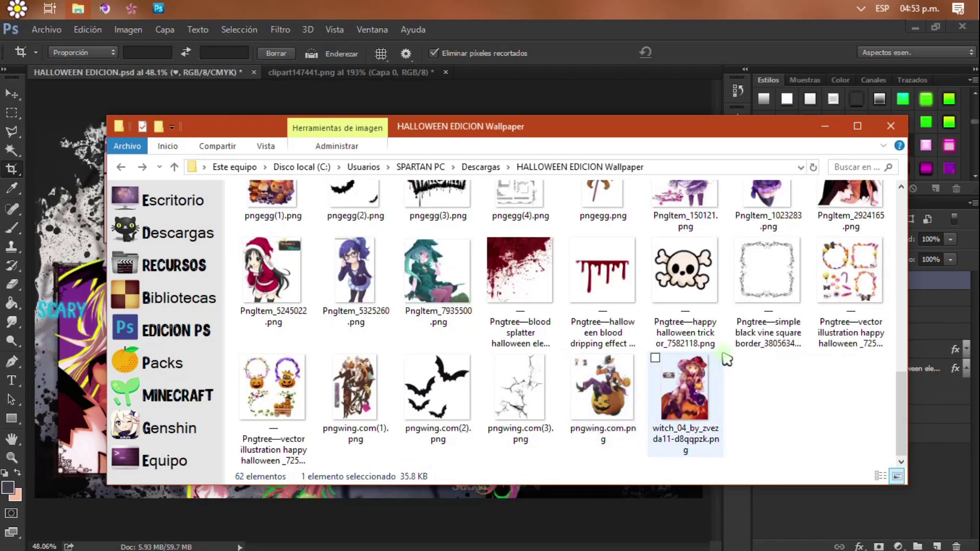
Step: Place pngwing.com(2).png in the collage at 67.25% scale, tilted -11.57°, with the bats between the vampire girl and the pumpkin
left_click_drag(438, 388, 350, 426)
key("space")
left_click_drag(428, 484, 337, 418)
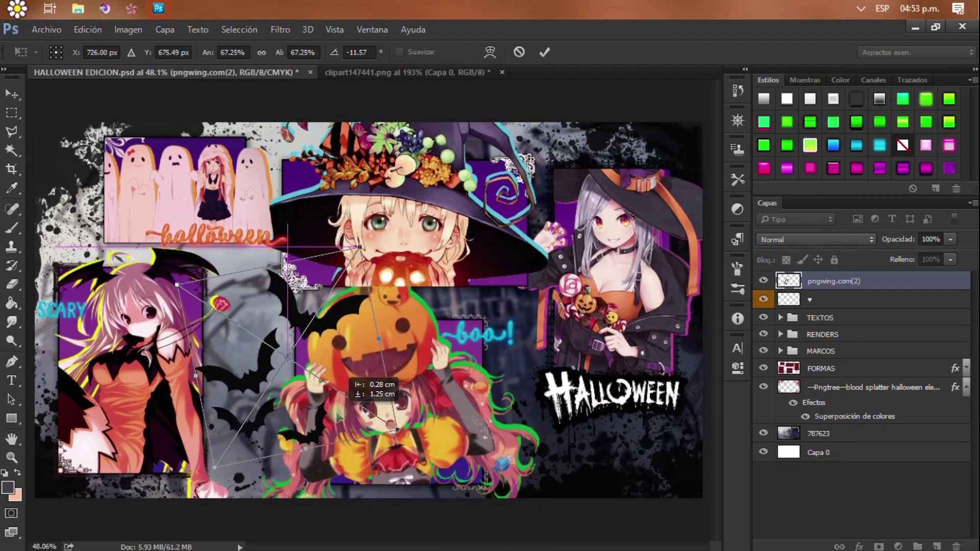
key("Return")
Step: Move the pngwing.com(2) layer below FORMAS and erase the upper bat beside the pumpkin
left_click_drag(817, 299, 799, 388)
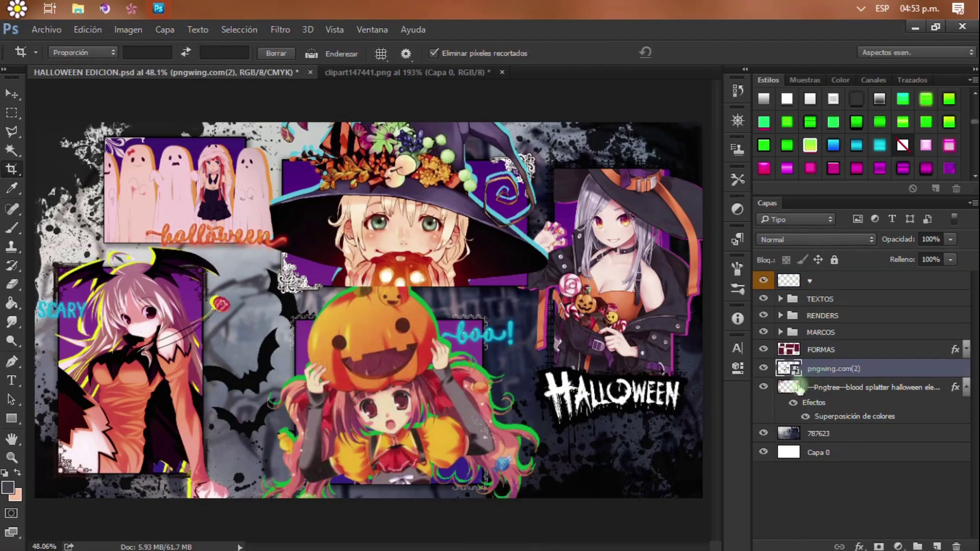
key("e")
left_click(306, 306)
Step: Position the blood drip image under the orange halloween lettering and delete its duplicate layer
key("space")
left_click_drag(306, 306, 340, 316)
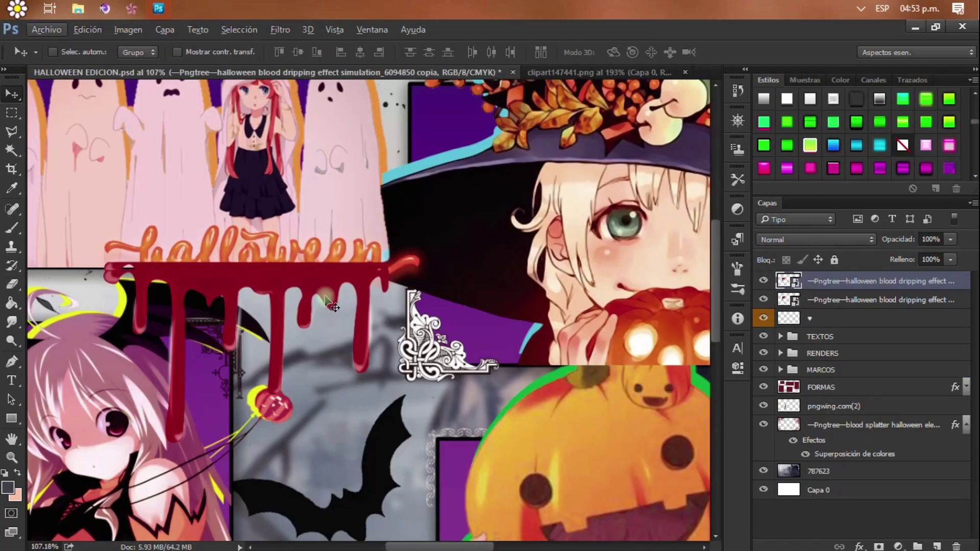
left_click_drag(326, 301, 306, 319)
key("Delete")
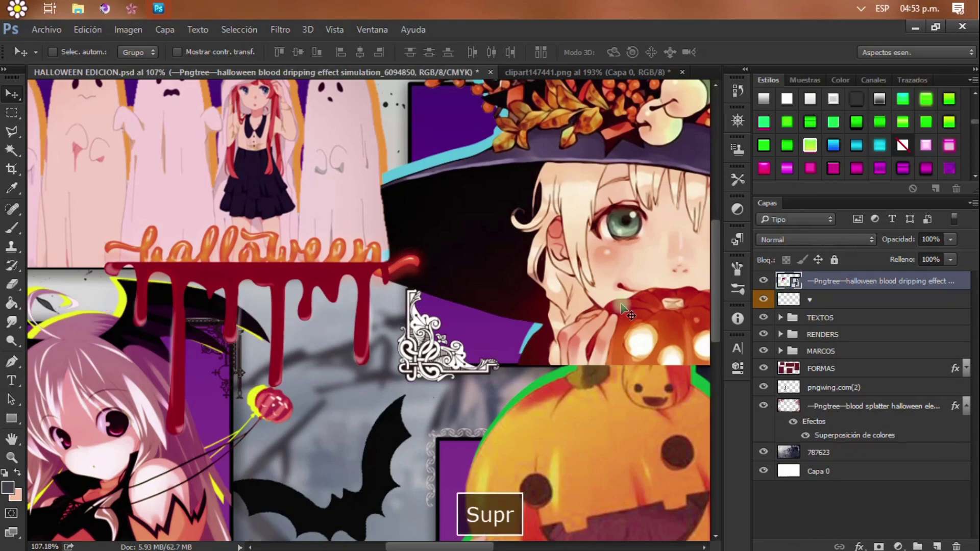
Step: Shrink the blood drip and fit it beneath the orange halloween lettering
key("ctrl+t")
mouse_move(360, 309)
left_mouse_down()
mouse_move(358, 323)
mouse_move(372, 311)
mouse_move(353, 312)
left_mouse_up()
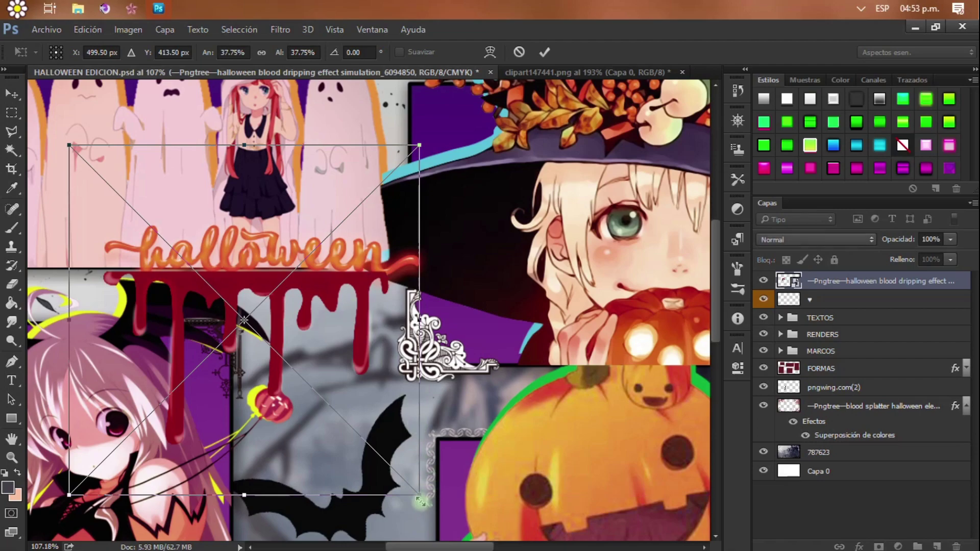
left_click_drag(421, 502, 396, 380)
key("Return")
key("ctrl+0")
Step: Place pngwing.com(3).png in the collage, enlarged to about 154%, around the white Halloween lettering near the lower-right corner of the canvas
left_click(77, 8)
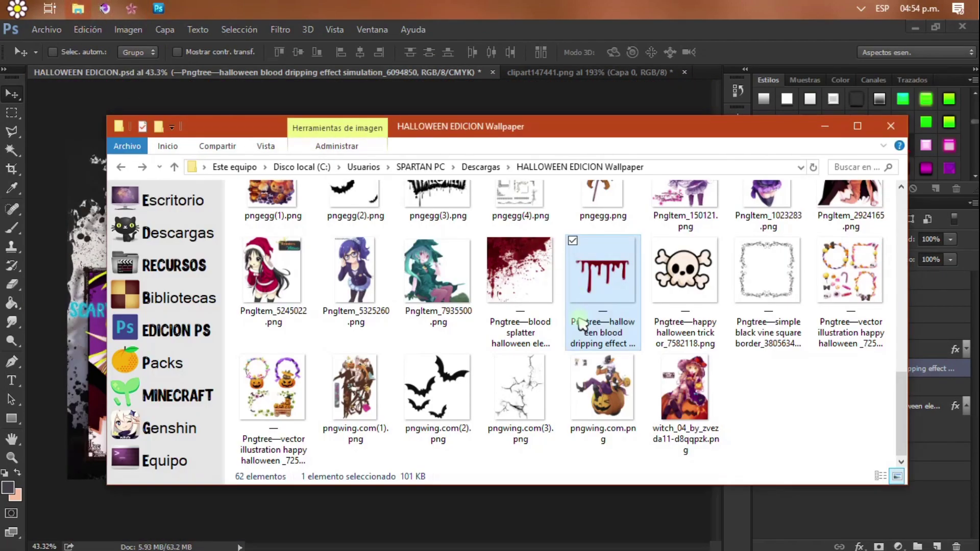
left_click_drag(518, 441, 561, 505)
key("space")
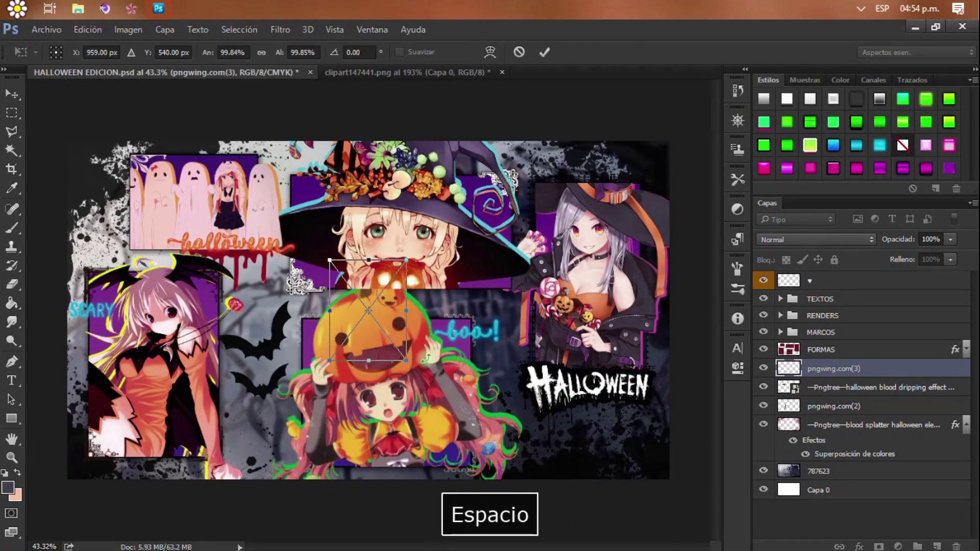
left_click_drag(406, 360, 428, 388)
left_click_drag(375, 339, 615, 422)
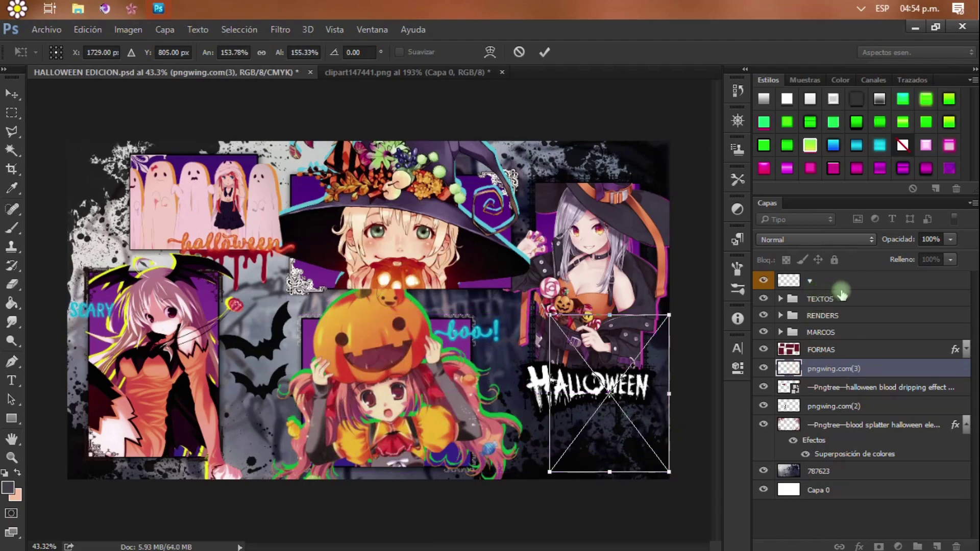
left_click(544, 52)
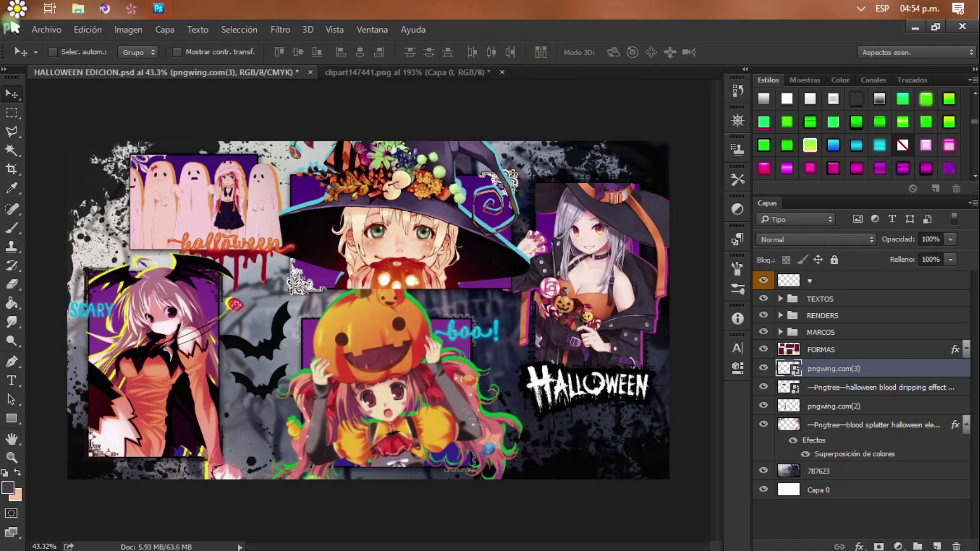
Step: Move the pngwing.com(3) layer to the top of the layer stack and shift the cracks under the white Halloween lettering
left_click(47, 29)
left_click(102, 181)
left_click_drag(817, 378, 814, 276)
key("v")
left_click_drag(662, 361, 591, 361)
left_click_drag(514, 352, 531, 359)
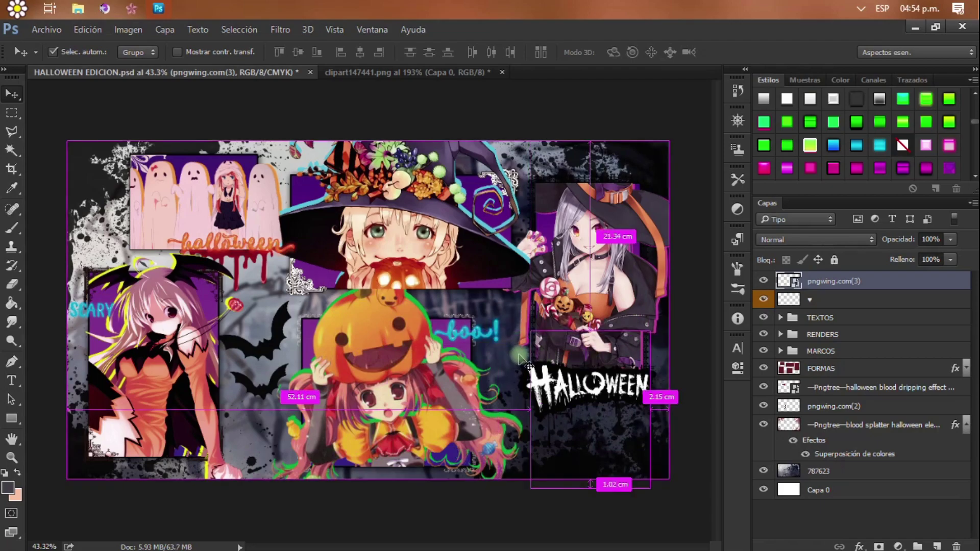
Step: Invert the colors of the cracks image and move it toward the lower-right corner of the canvas
key("ctrl+i")
left_click_drag(568, 411, 633, 444)
scroll(631, 403, "up", 2)
scroll(632, 404, "down", 3)
scroll(625, 433, "up", 2)
scroll(615, 418, "down", 3)
scroll(352, 310, "up", 1)
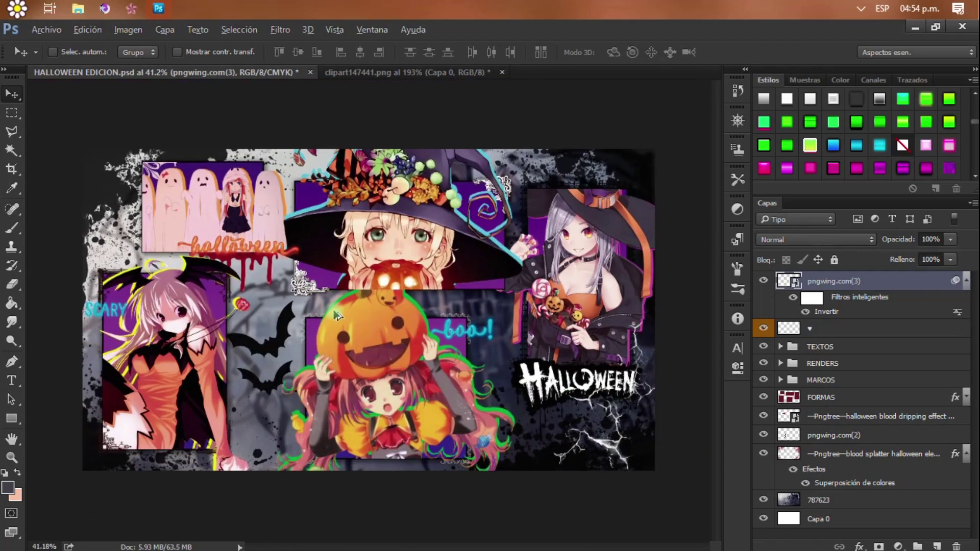
Step: Change the gradient overlay of the FORMAS layer to the red-to-black preset, trying the pink-cyan and silver ones first
left_click(809, 401)
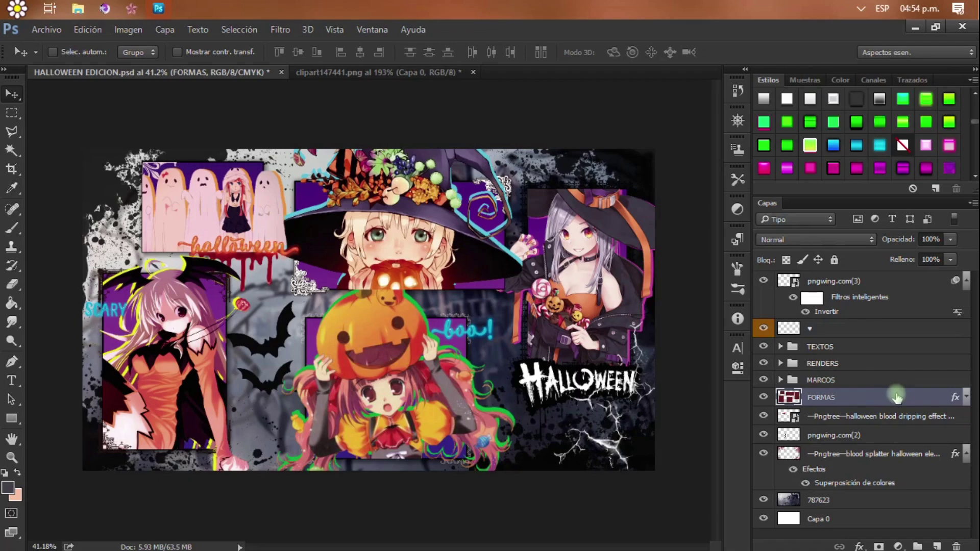
double_click(919, 397)
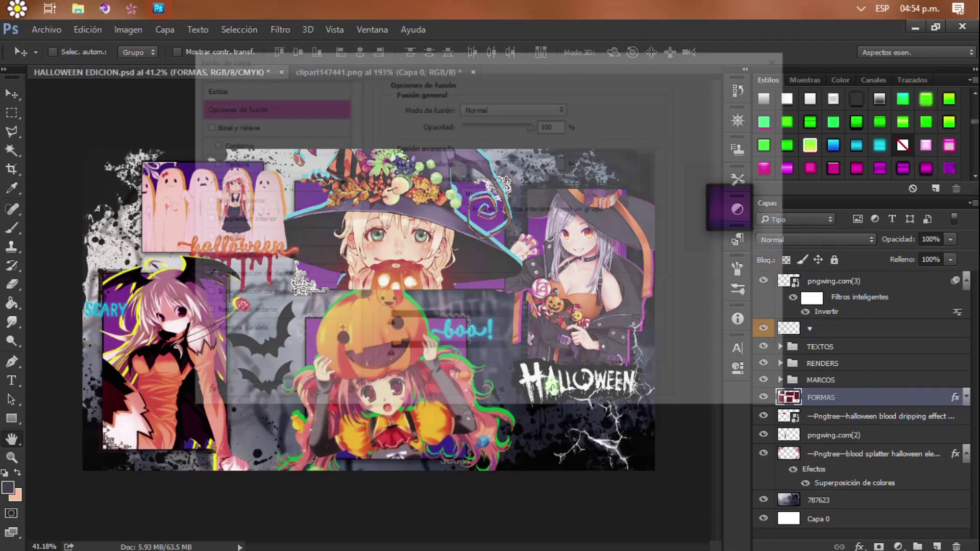
left_click(306, 276)
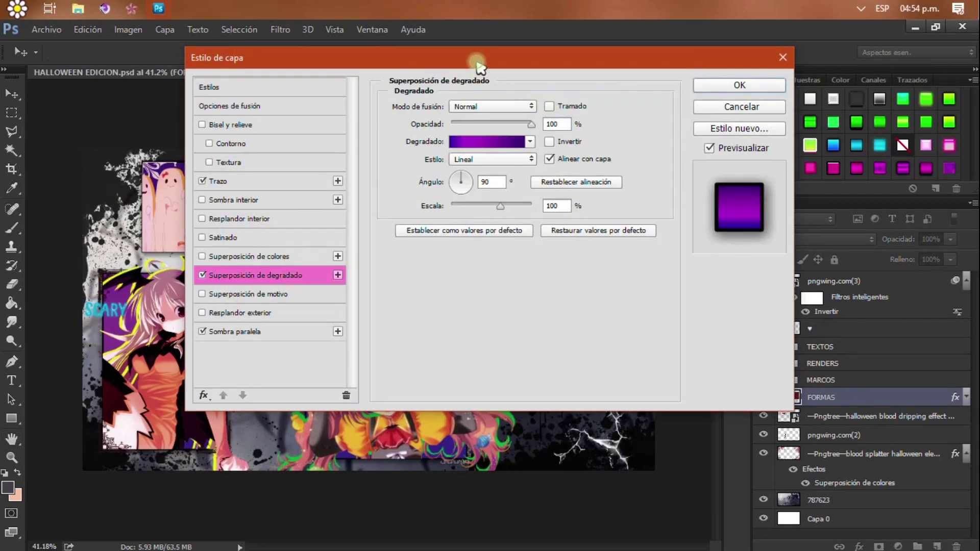
left_click_drag(479, 67, 727, 87)
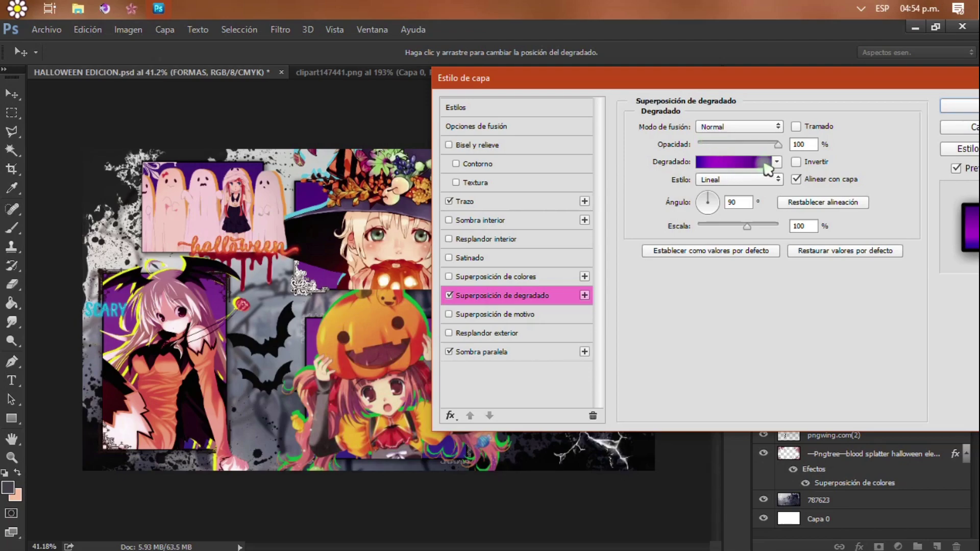
left_click(775, 162)
left_click(753, 252)
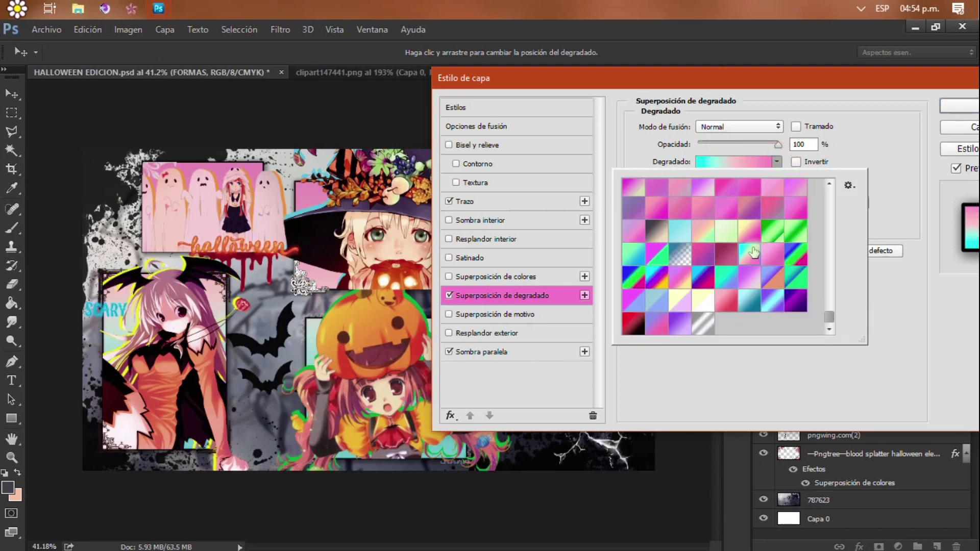
left_click(697, 329)
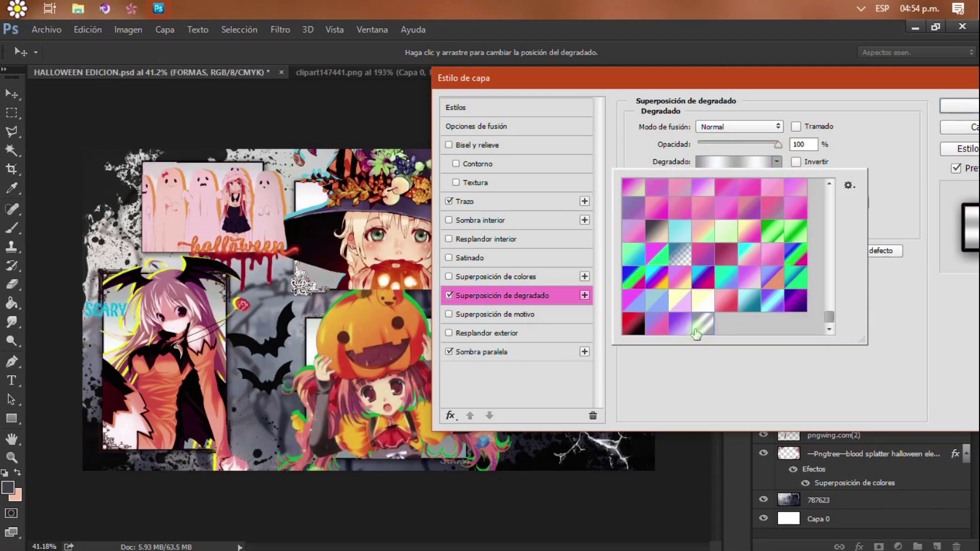
left_click(633, 323)
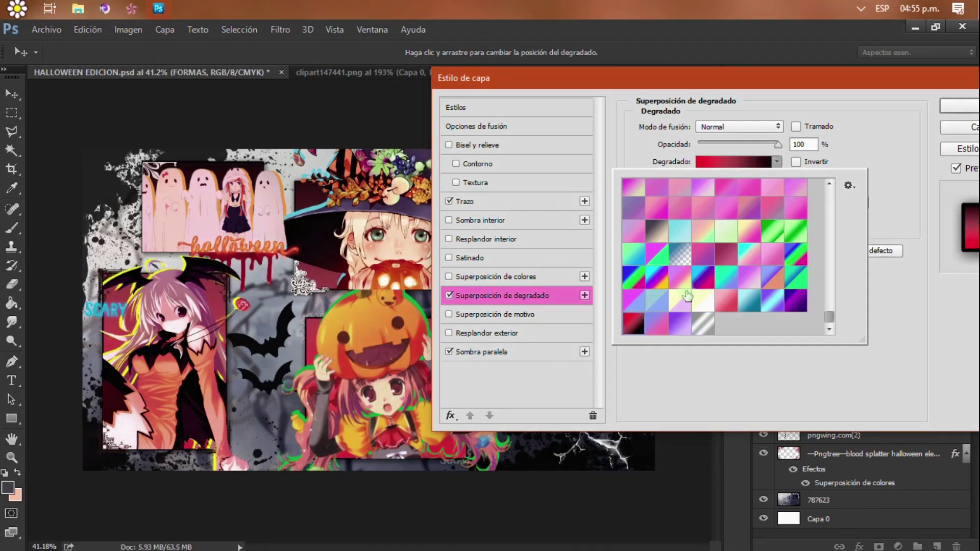
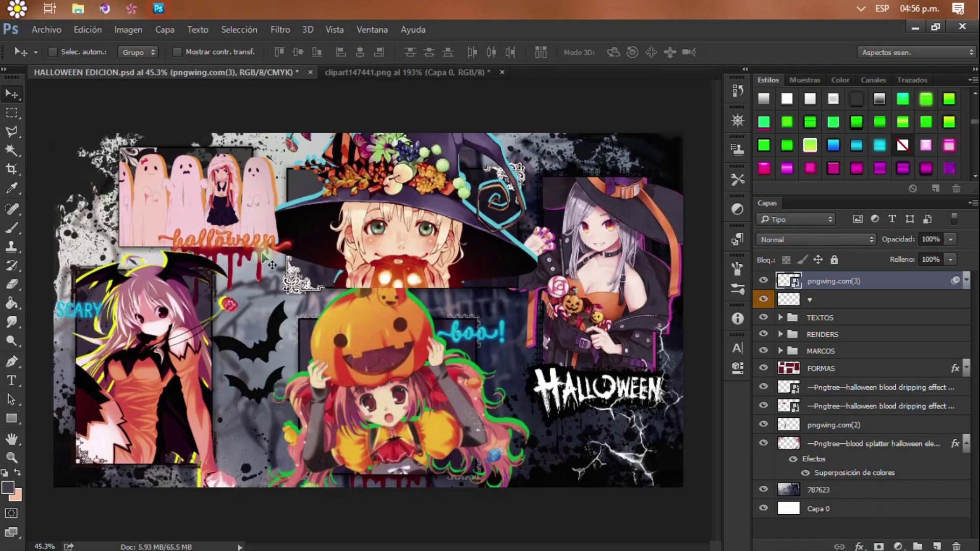
Step: Save the document and group all layers from pngwing.com(3) down to Capa 0
key("ctrl+s")
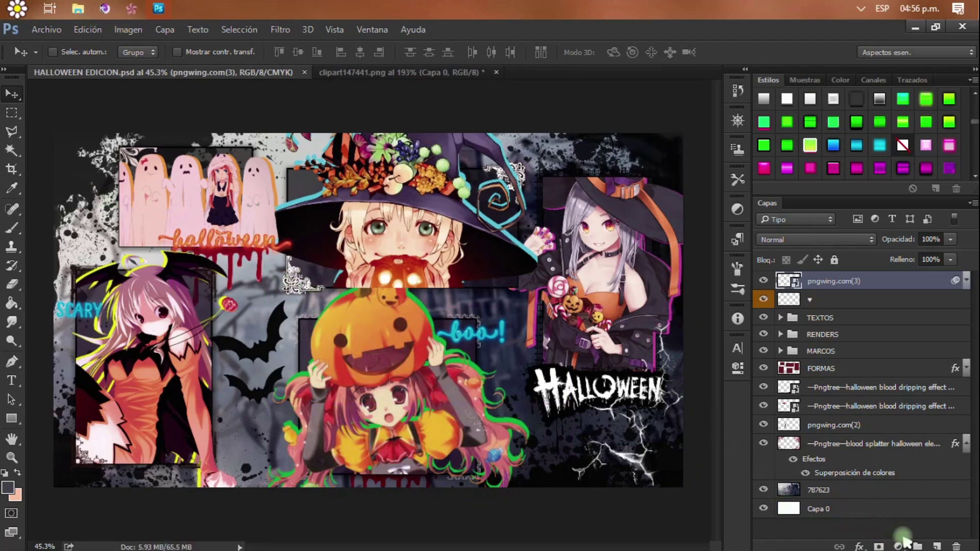
left_click(898, 546)
left_click(763, 50)
left_click(838, 306)
left_click(848, 509, "shift")
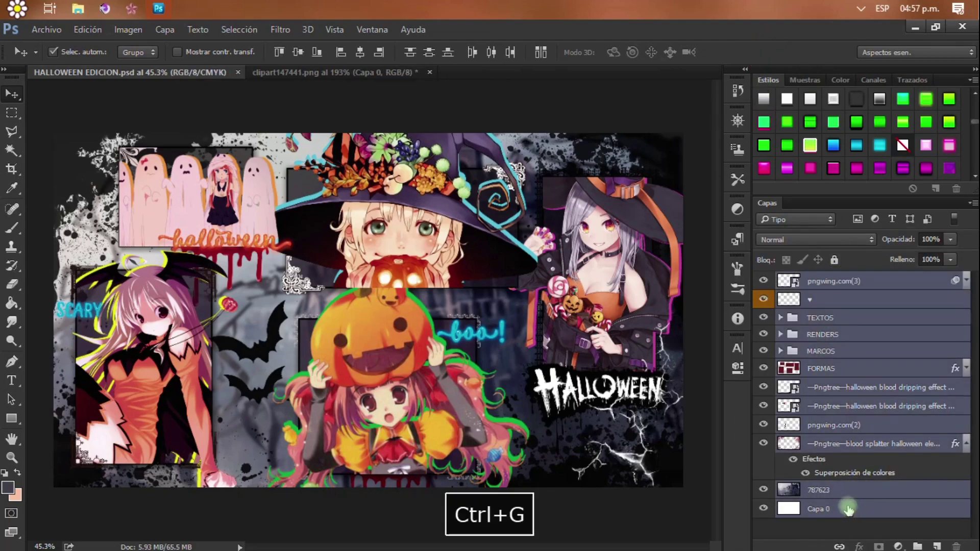
key("ctrl+g")
Step: Name the new layer group HALLOWEEN 2023
double_click(817, 280)
type("HALLOW")
key("BackSpace")
key("BackSpace")
key("BackSpace")
key("BackSpace")
type("LOWEEN 20")
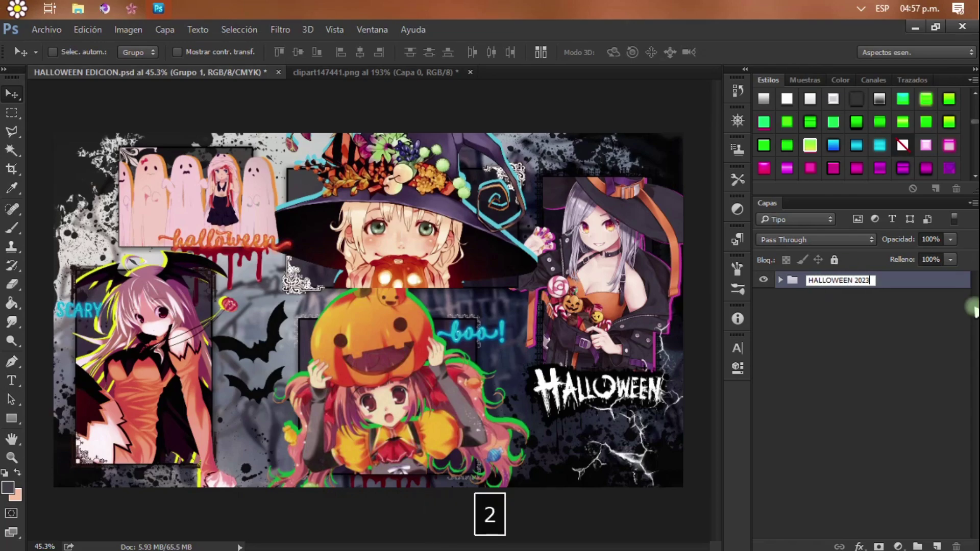
type("23")
key("Return")
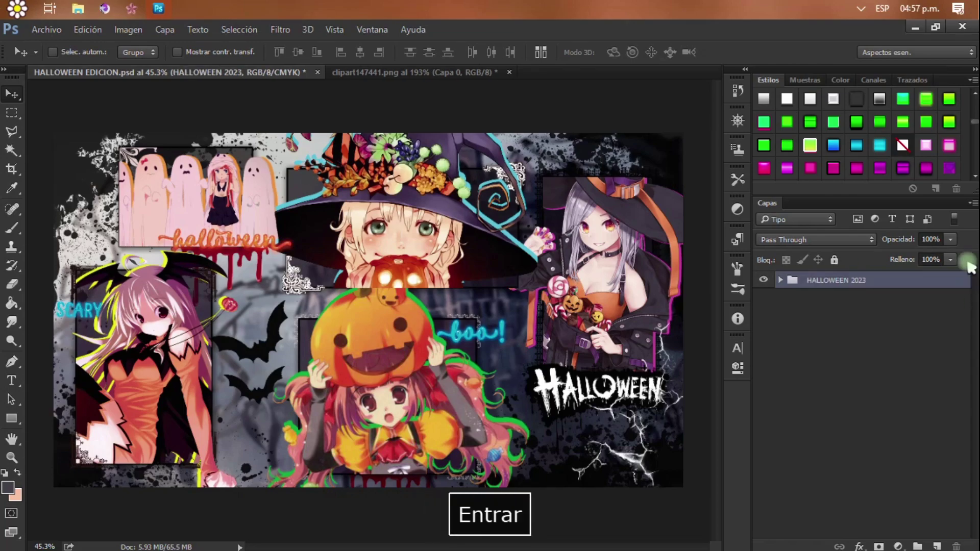
Step: Correct the group's name to HALLOWEEN 2022
double_click(863, 280)
key("End")
key("BackSpace")
type("2")
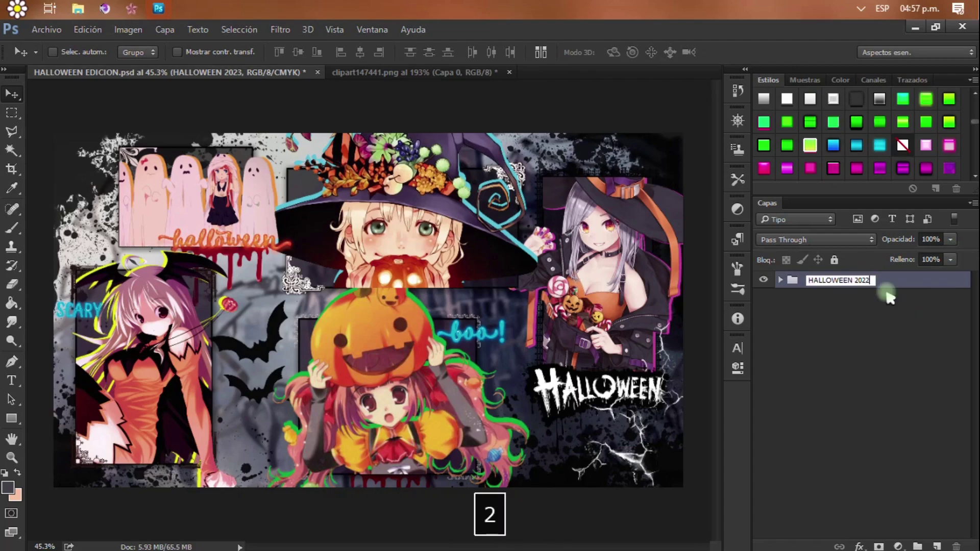
key("Return")
Step: Add a solid color fill layer with the orange color ff9307 above the group
left_click(899, 545)
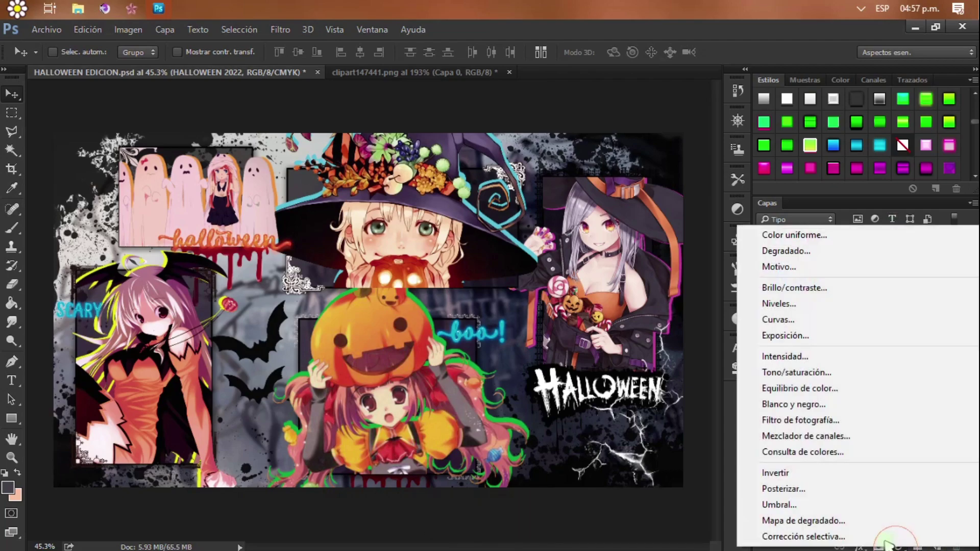
left_click(819, 240)
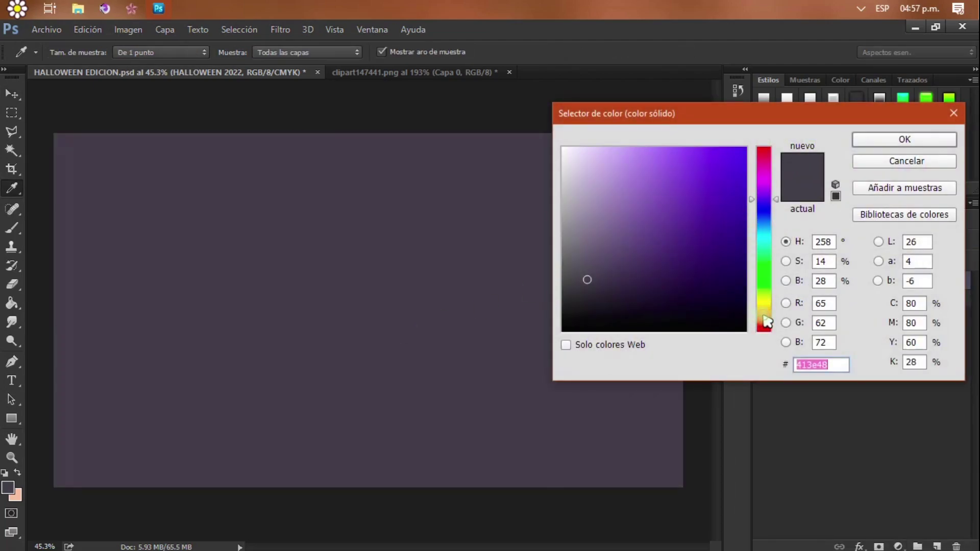
type("ff9307")
left_click(873, 140)
Step: Set the orange fill layer's blend mode to Luminosidad and its opacity to 19%
left_click(797, 239)
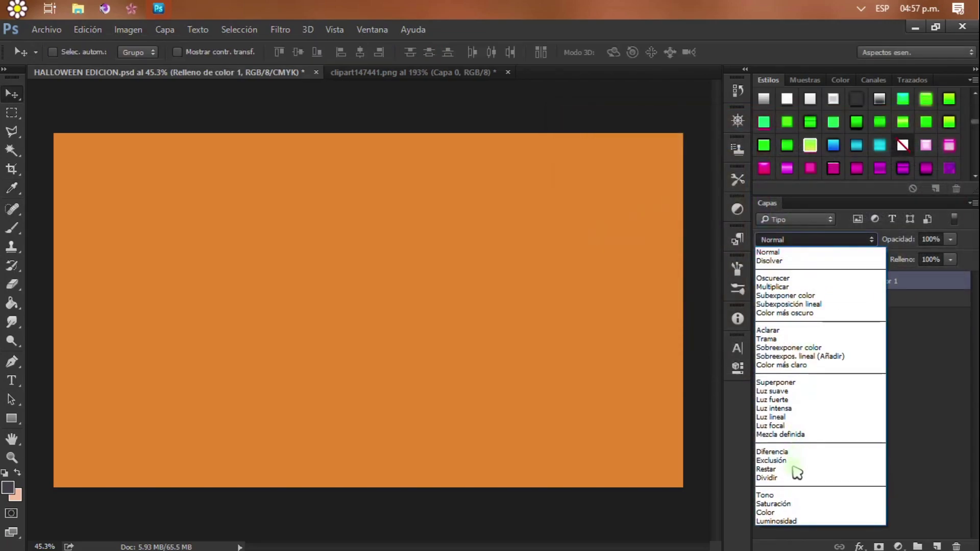
left_click(776, 521)
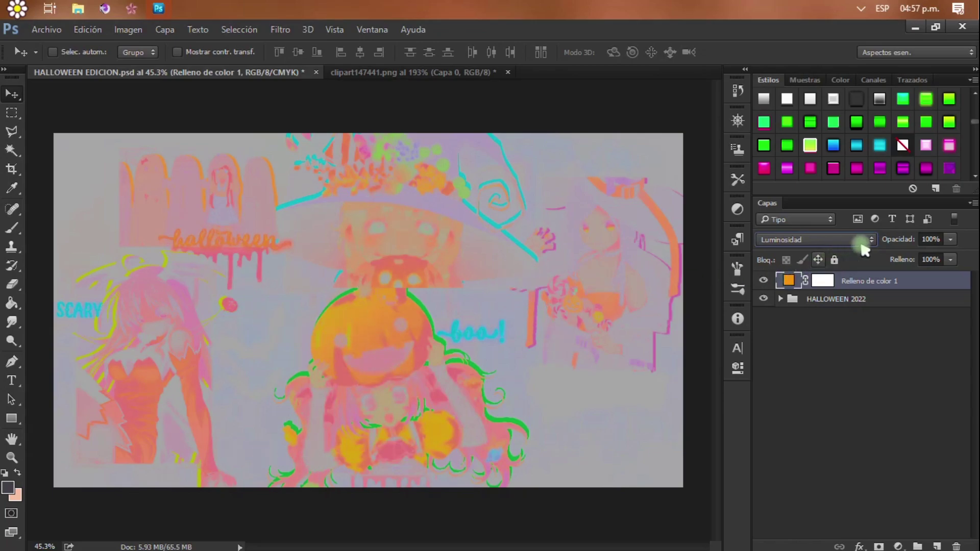
left_click(950, 240)
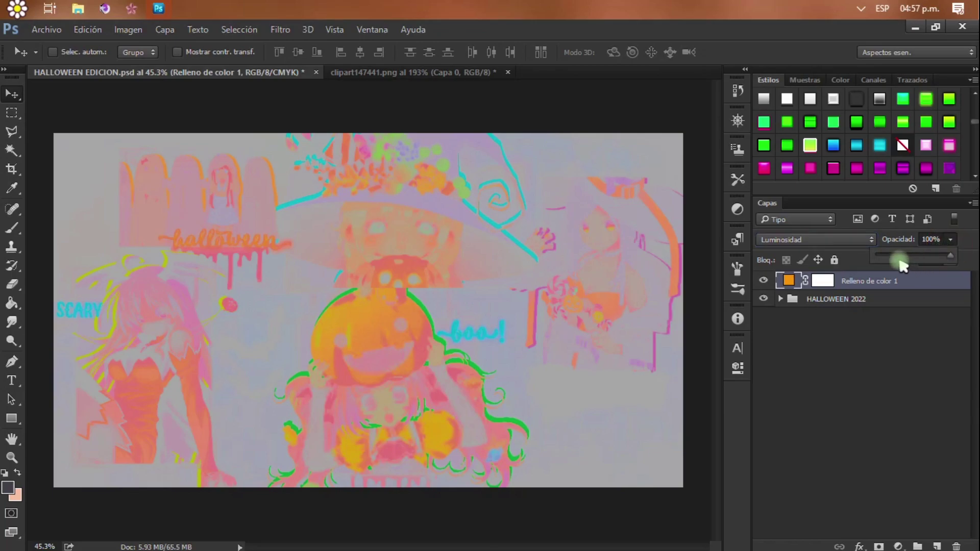
left_click(899, 257)
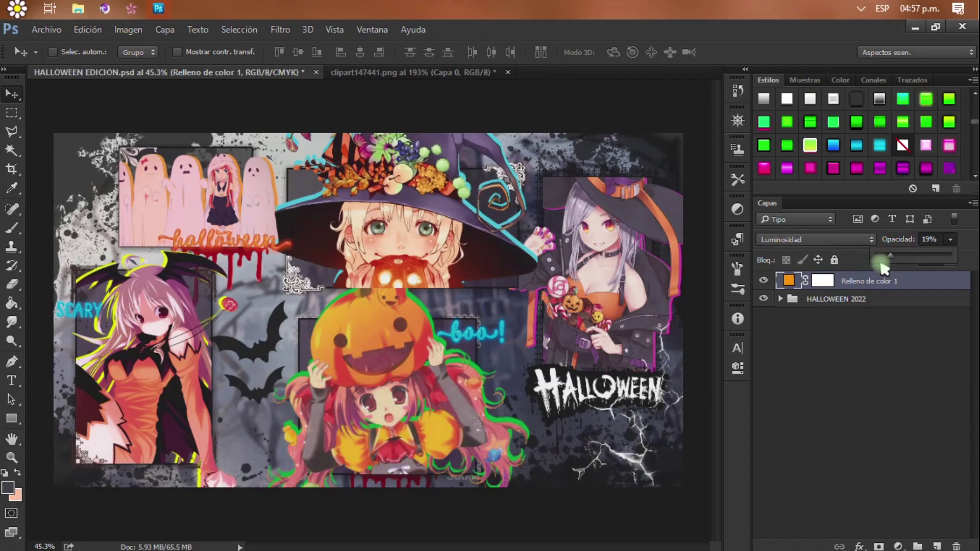
Step: Add a gradient fill layer above the orange fill, with its starting color stop set to black (000000) fading to transparent
left_click(763, 281)
left_click(764, 282)
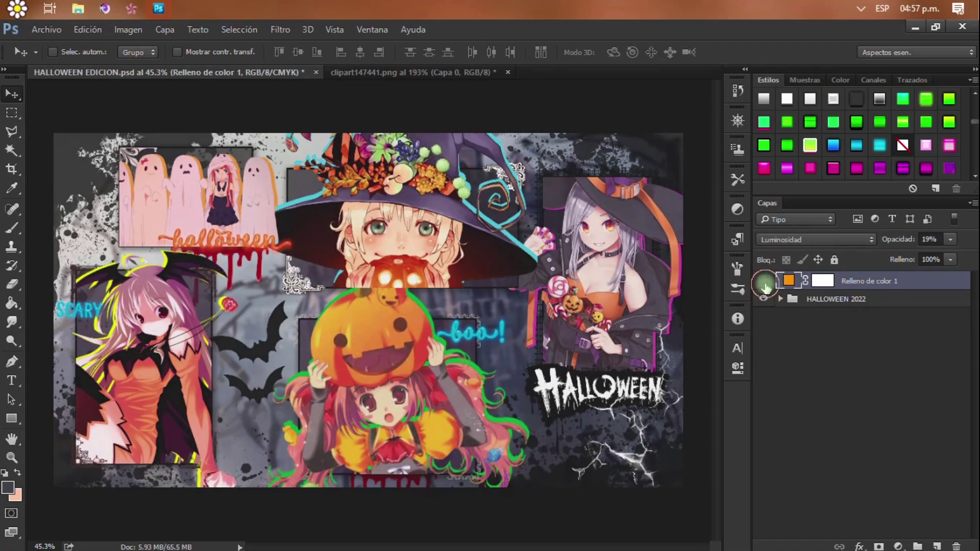
left_click(897, 546)
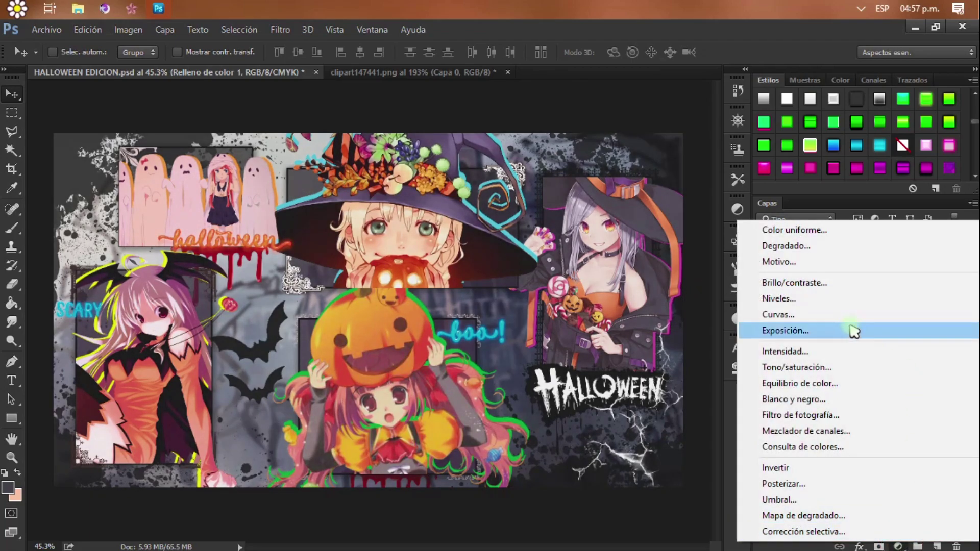
left_click(805, 247)
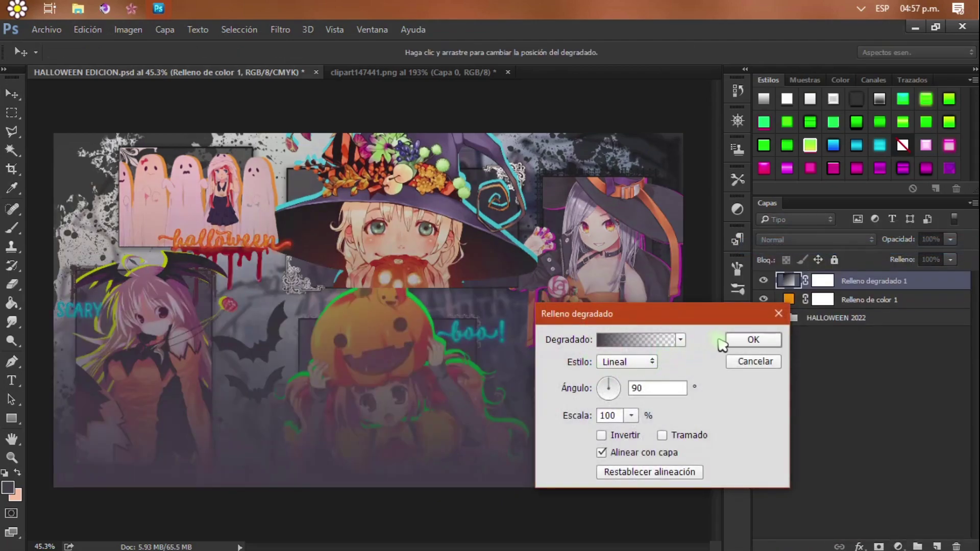
left_click(661, 340)
left_click(589, 417)
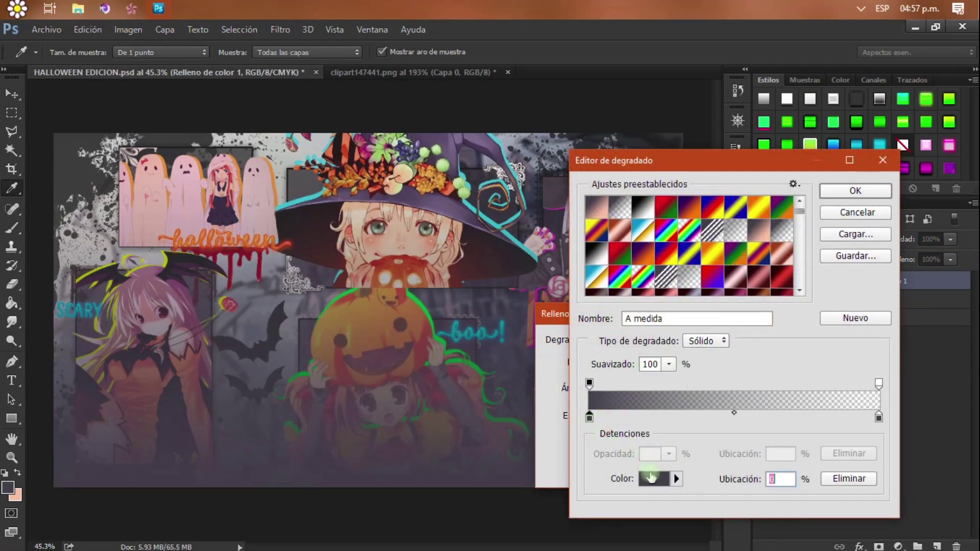
left_click(653, 479)
left_click_drag(587, 286, 605, 352)
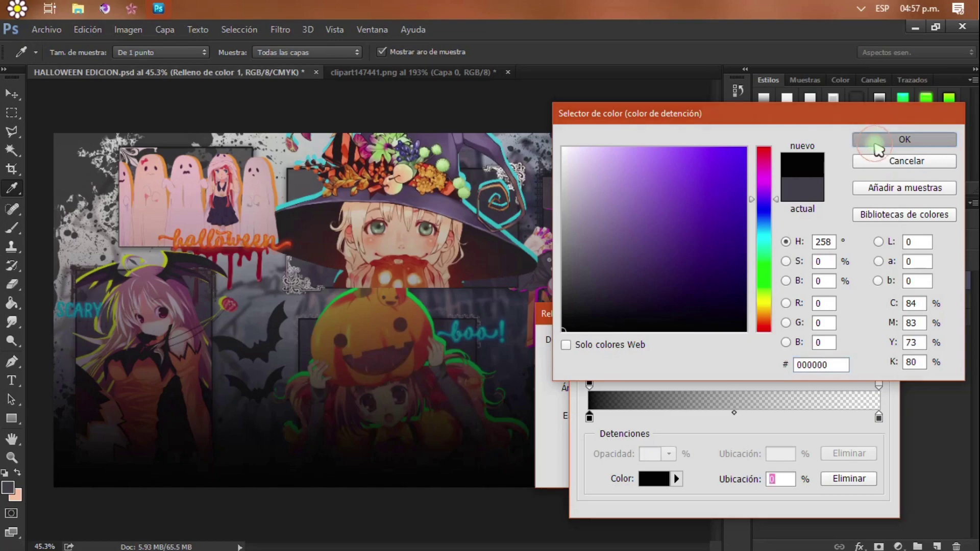
left_click(872, 146)
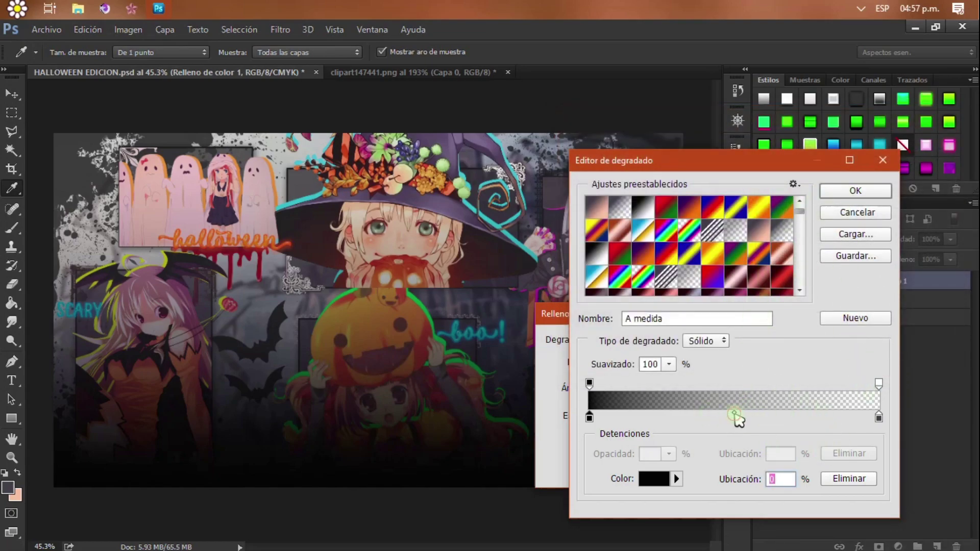
Step: Shift the gradient's color midpoint to 62% and apply the gradient fill
left_click_drag(734, 413, 769, 414)
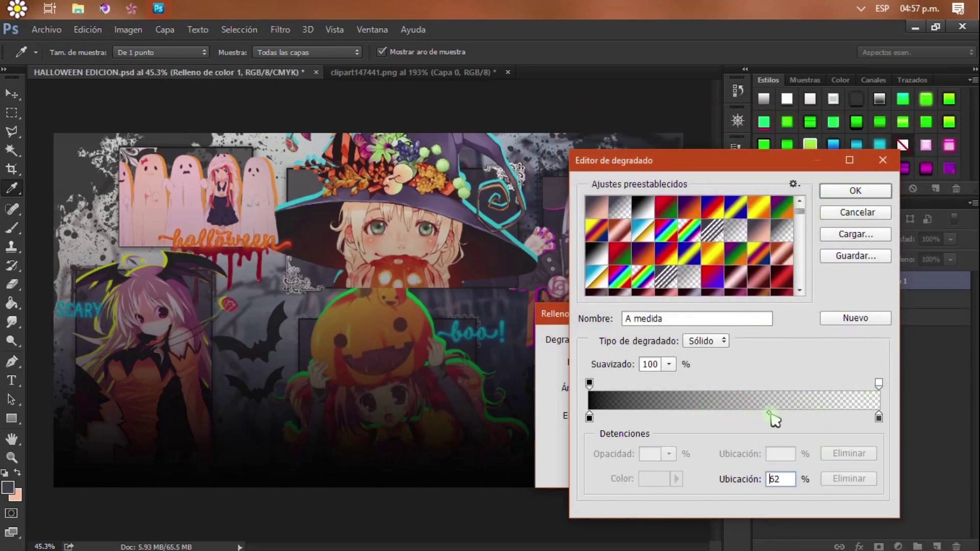
left_click(590, 418)
left_click(830, 197)
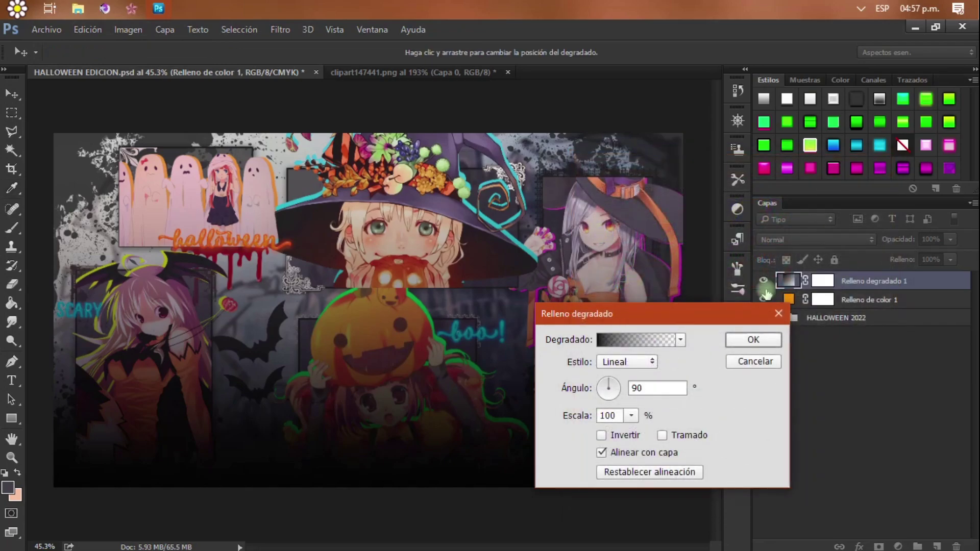
left_click(738, 340)
key("v")
Step: Set the gradient fill layer's blend mode to Mezcla definida and its opacity to 22%
left_click(802, 239)
left_click(804, 240)
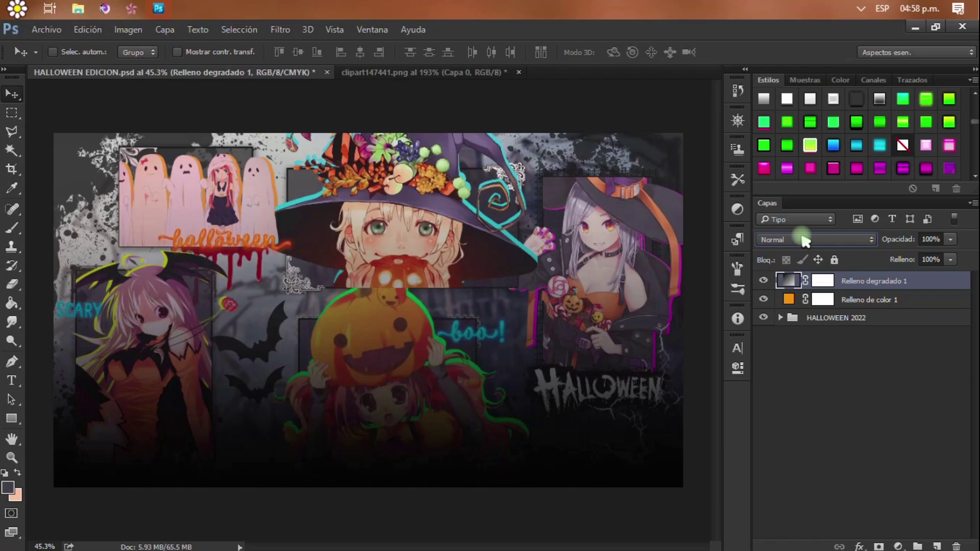
scroll(805, 240, "down", 18)
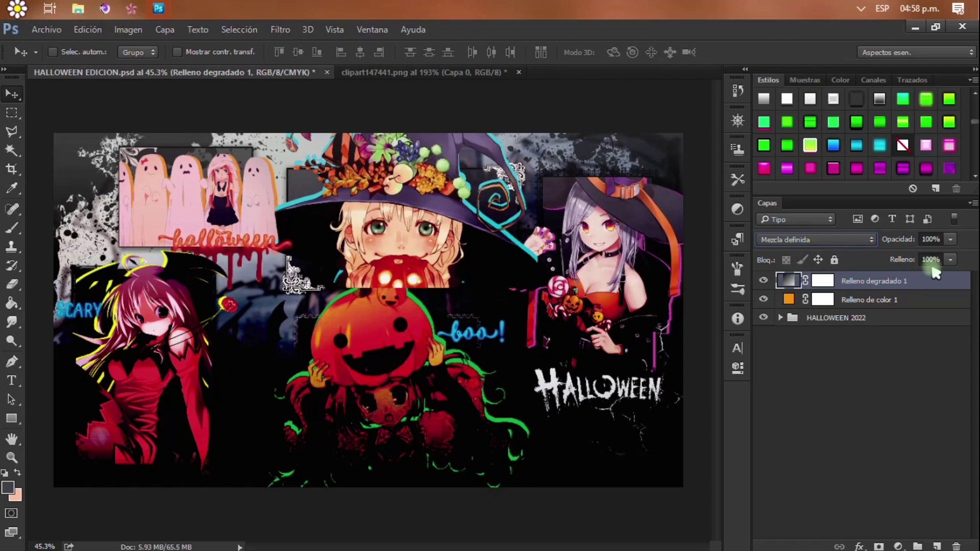
left_click(950, 239)
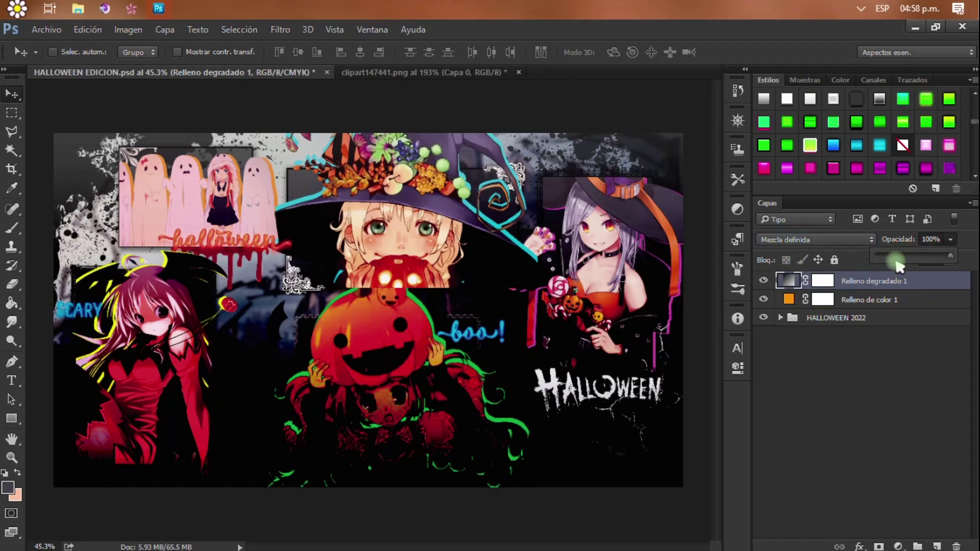
left_click_drag(897, 259, 898, 261)
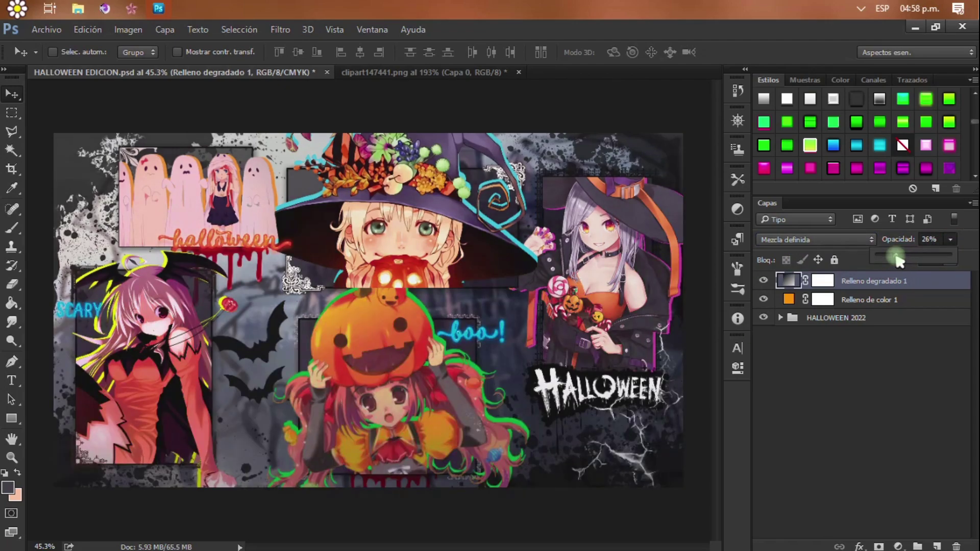
Step: Compare the collage with and without the gradient and orange fill layers by toggling their visibility
left_click(767, 281)
left_click(768, 281)
left_click(768, 281)
left_click(768, 281)
left_click(768, 301)
left_click(768, 298)
left_click(767, 282)
left_click(767, 300)
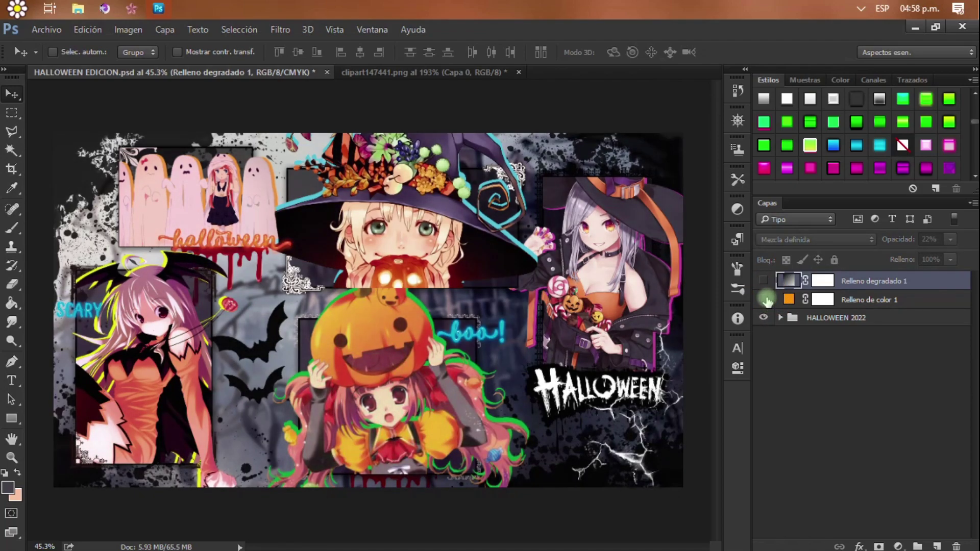
left_click(764, 281)
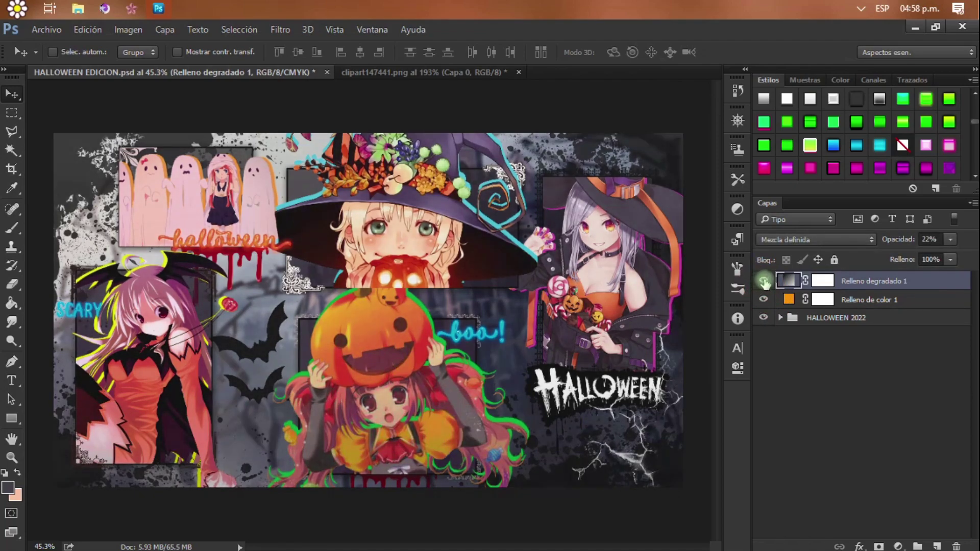
Step: Add a solid color fill layer with the brown color 82530a above the gradient fill
left_click(898, 547)
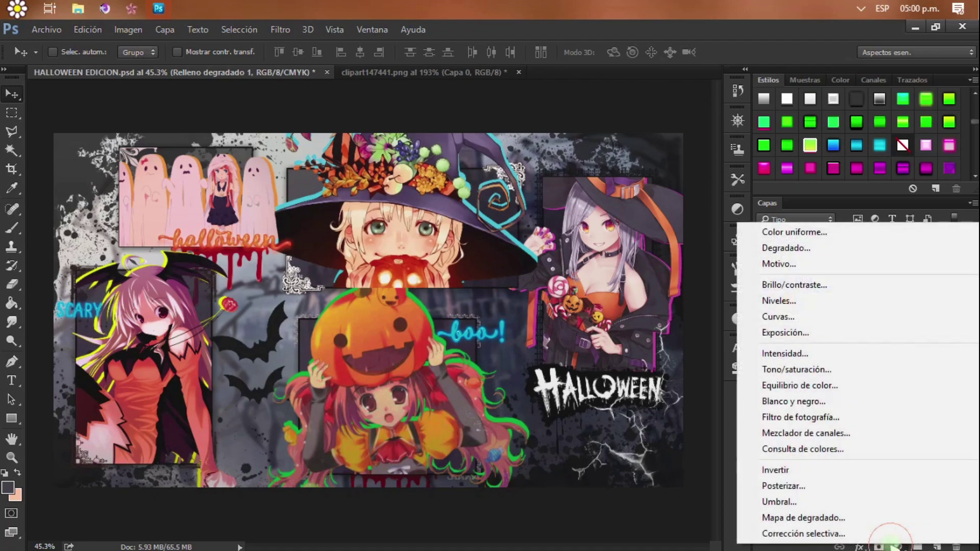
left_click(796, 232)
left_click(741, 209)
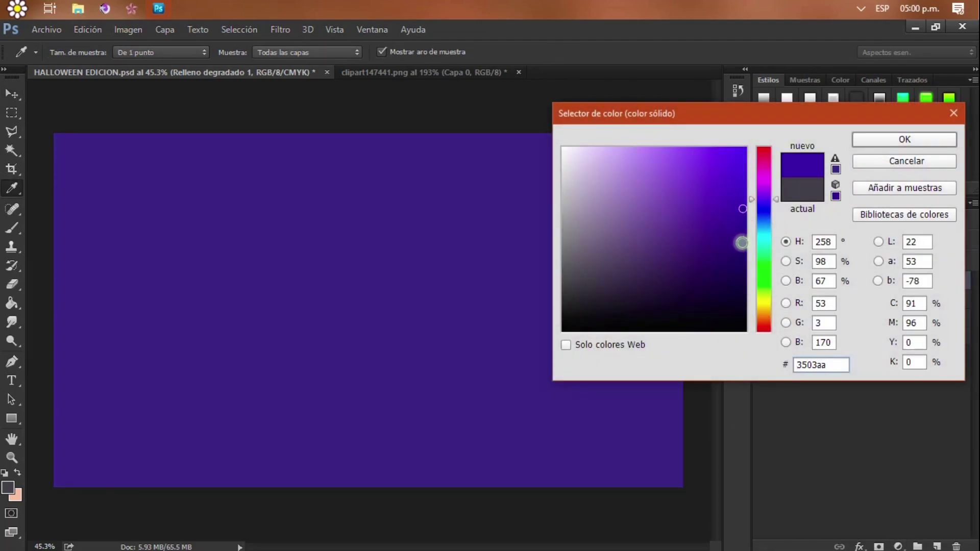
left_click(763, 313)
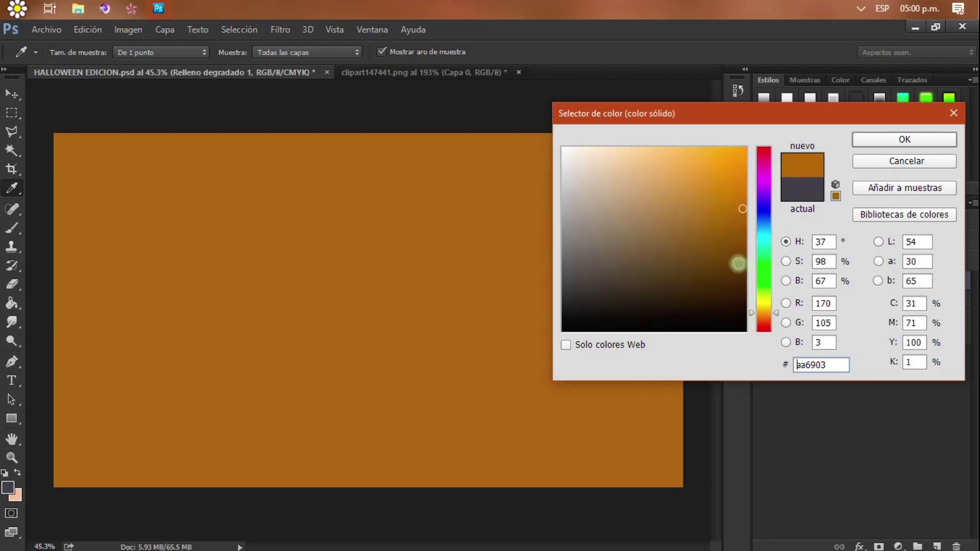
left_click(738, 264)
left_click(733, 237)
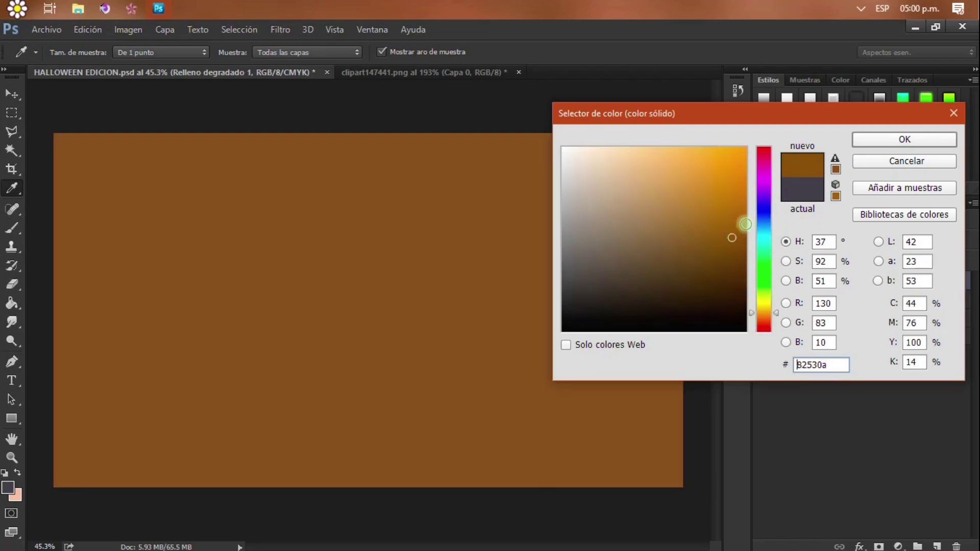
left_click(871, 144)
Step: Set the brown fill layer's blend mode to Aclarar and its opacity to 12%
left_click(796, 239)
left_click(780, 245)
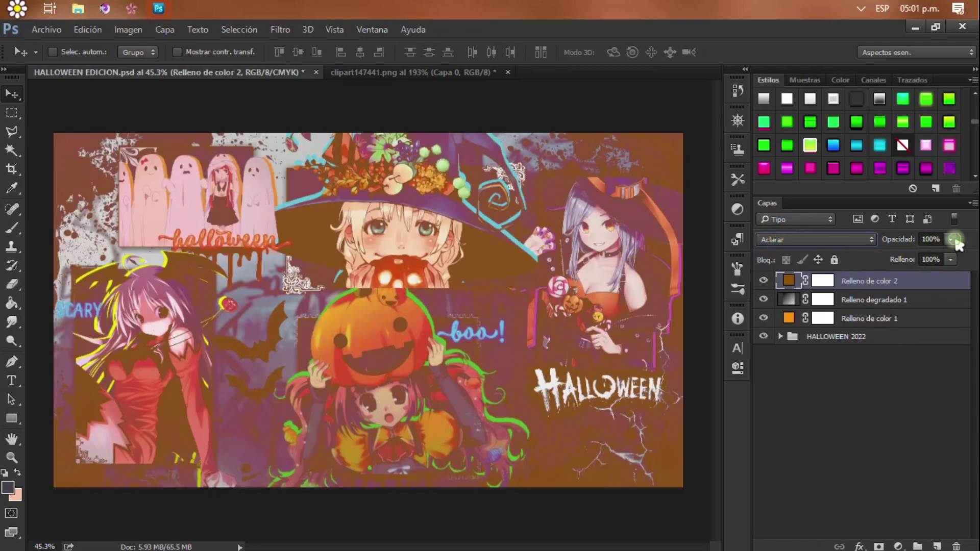
left_click(951, 239)
left_click_drag(885, 260, 883, 260)
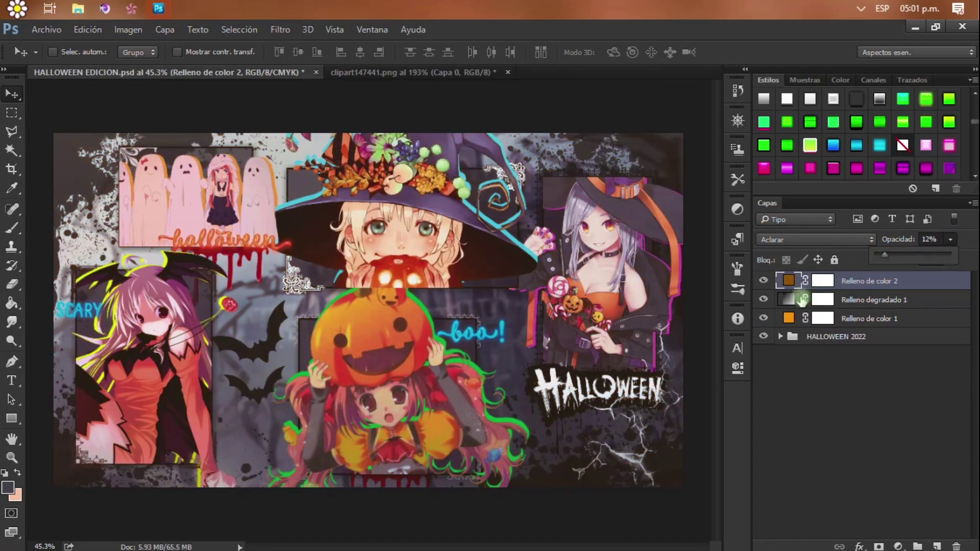
Step: Look through the HALLOWEEN 2022 group's contents and compare the collage with and without the brown fill
left_click(823, 280)
left_click(781, 337)
left_click(823, 351)
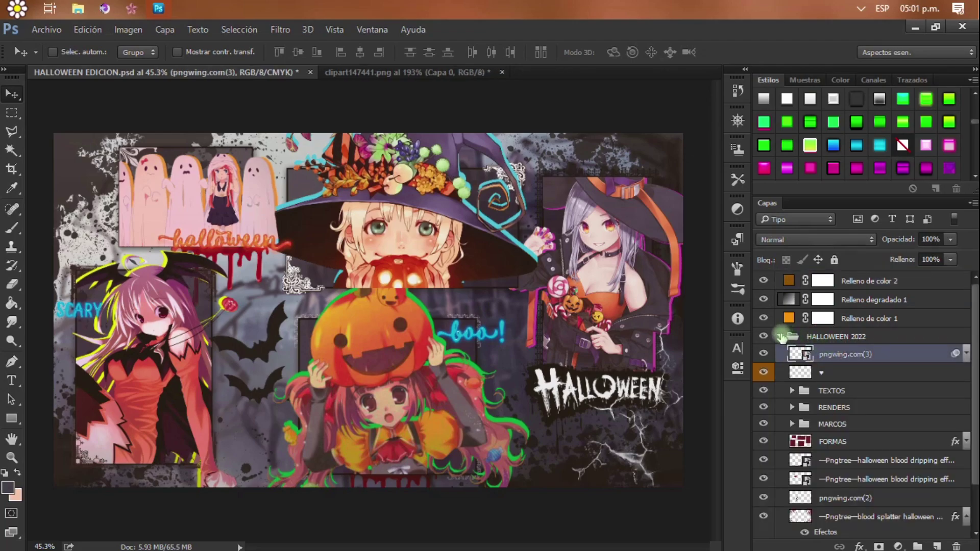
left_click(781, 336)
left_click(780, 337)
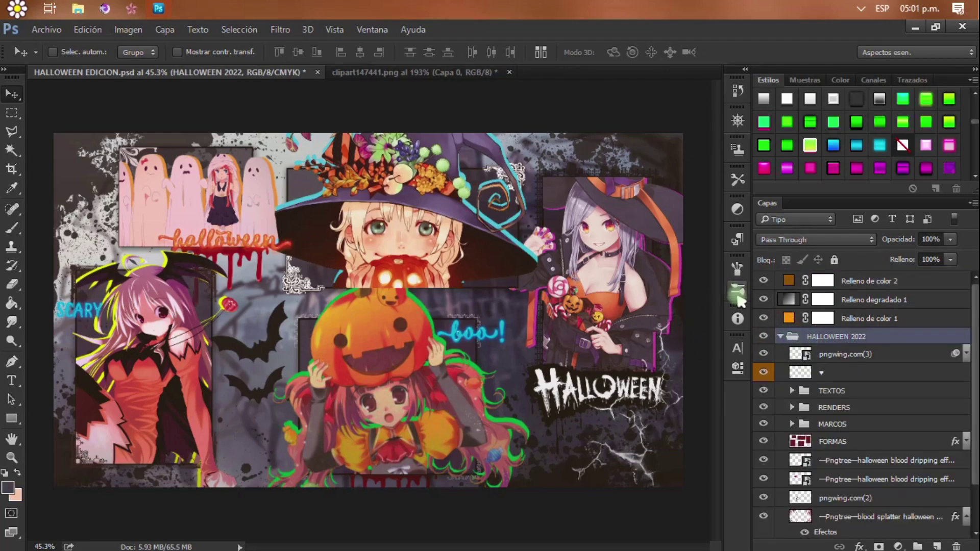
left_click(762, 280)
left_click(761, 280)
left_click(762, 280)
left_click(780, 337)
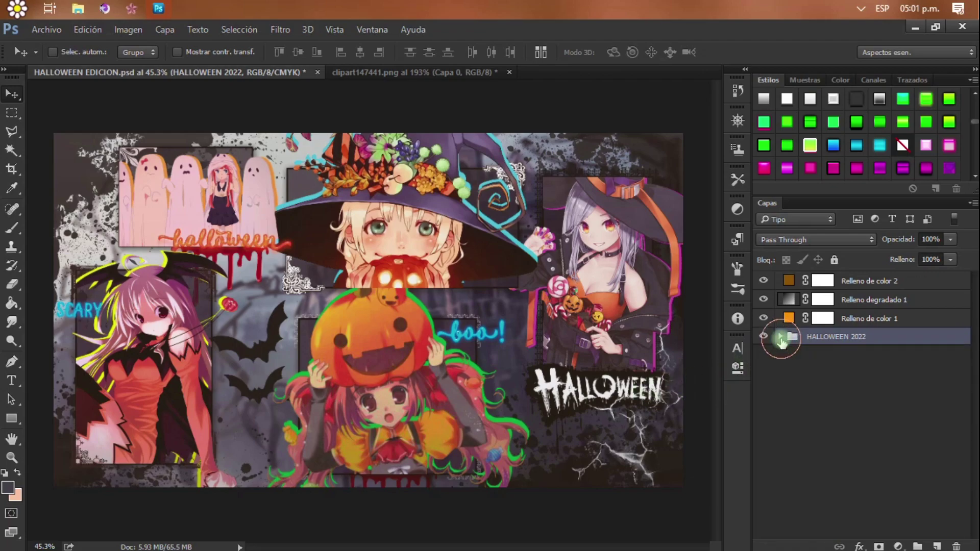
Step: Create a merged copy of the HALLOWEEN 2022 group's layers from pngwing.com(3) down to pngwing.com(2), keeping the originals
left_click(780, 337)
left_click(811, 354)
scroll(839, 444, "down", 2)
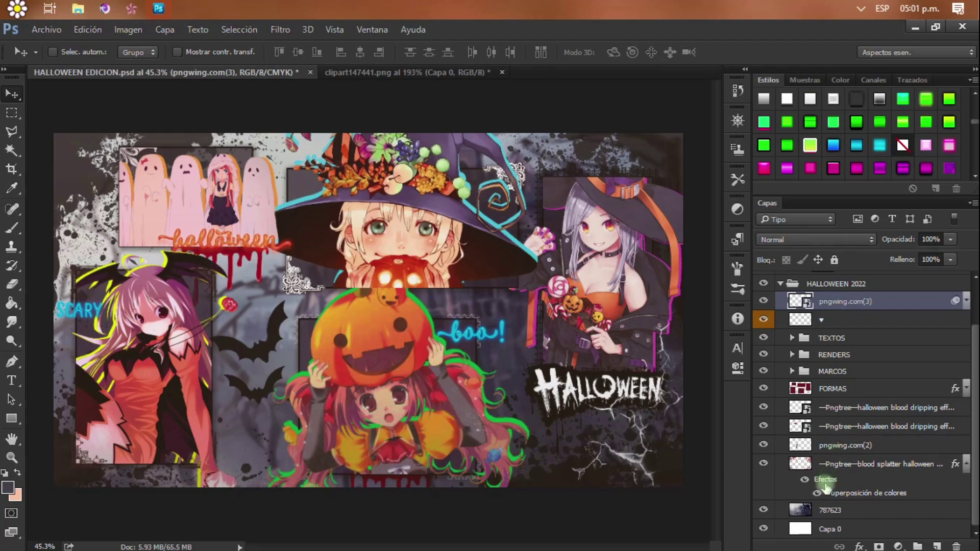
left_click(842, 449, "shift")
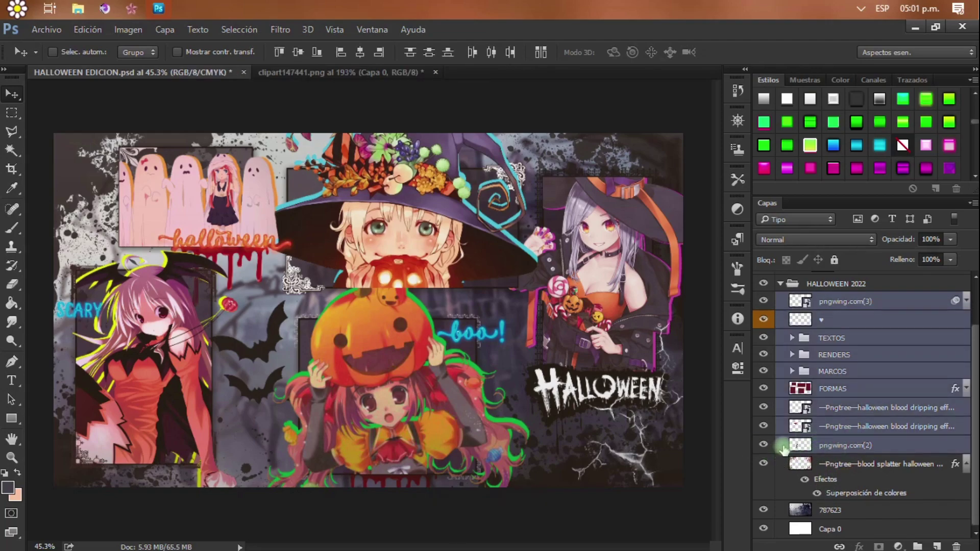
key("ctrl+e")
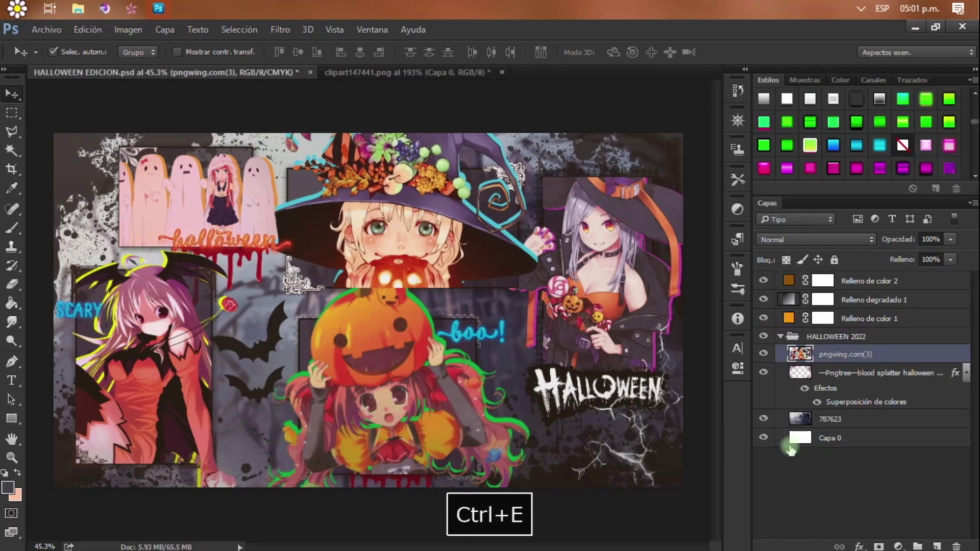
key("ctrl+z")
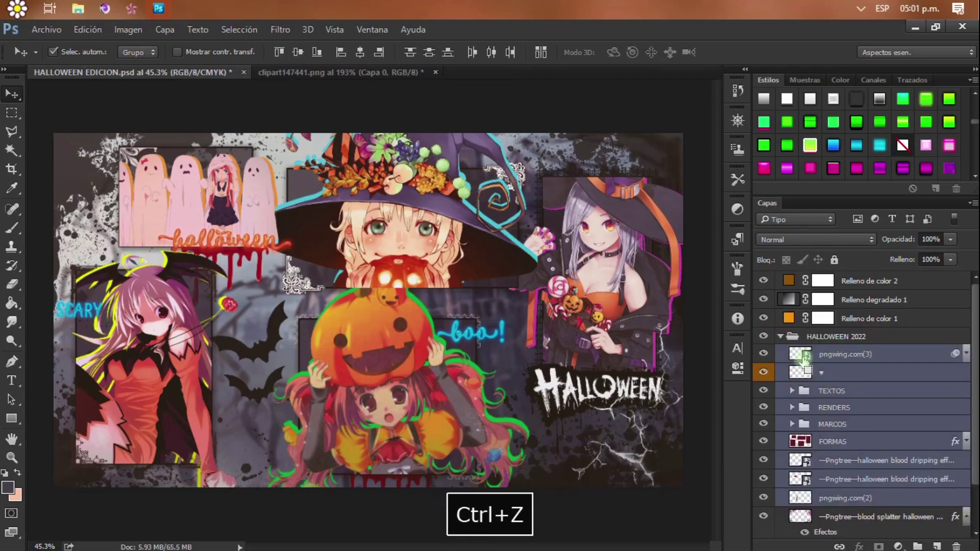
key("ctrl+alt+e")
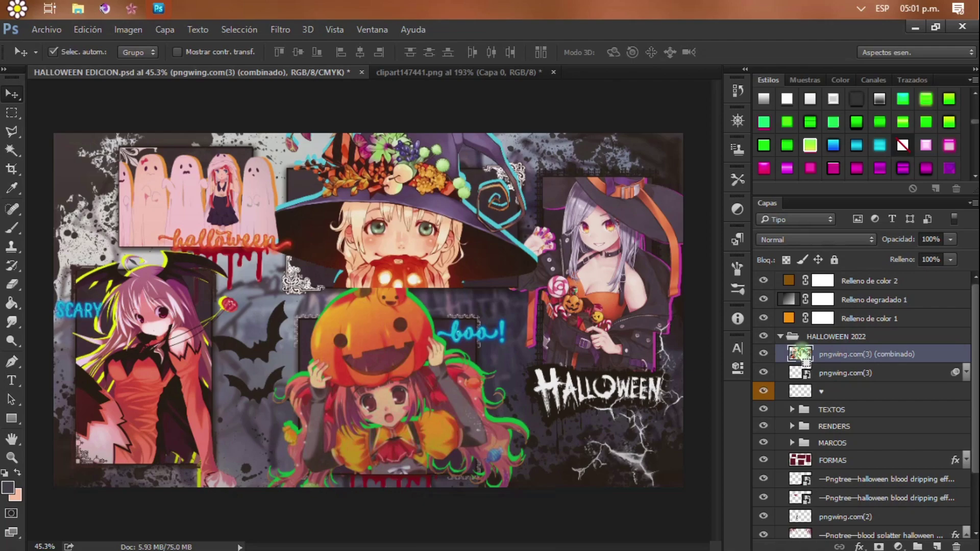
Step: Load the merged copy's outline as a selection, hide that copy, and target the brown fill's mask with the Brush tool
left_click(800, 354, "ctrl")
left_click(764, 353)
left_click(821, 281)
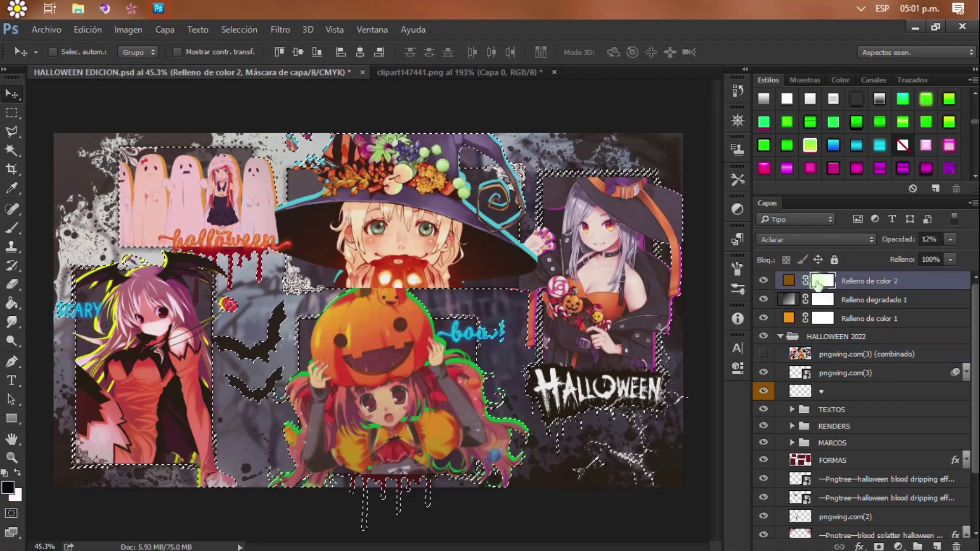
left_click(240, 30)
left_click(12, 228)
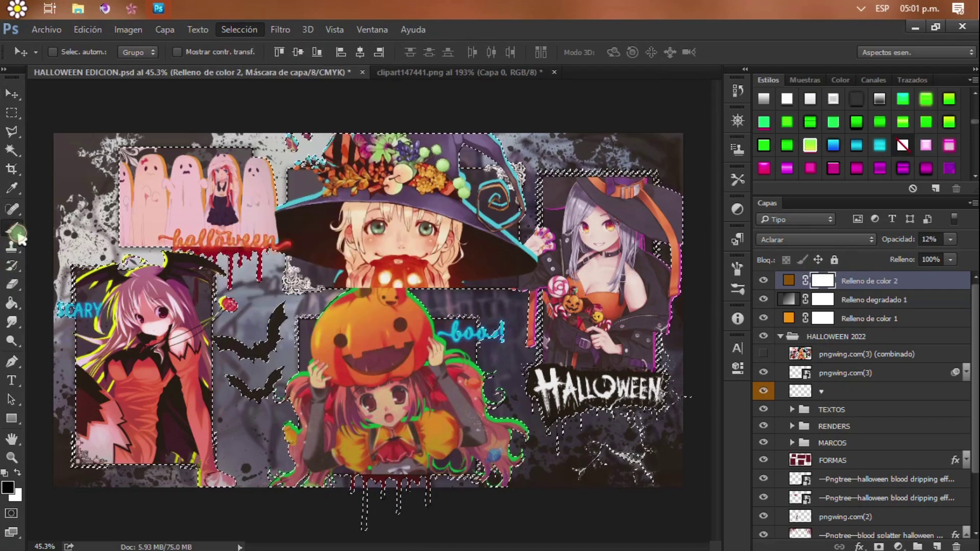
left_click(12, 228)
right_click(481, 294, "alt")
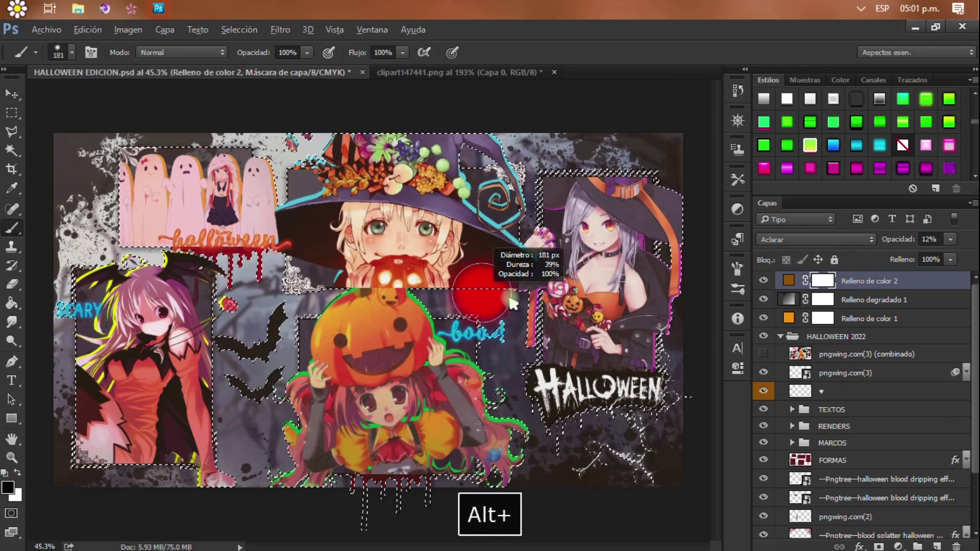
right_click(511, 293)
left_click(628, 97)
right_click(528, 253, "alt")
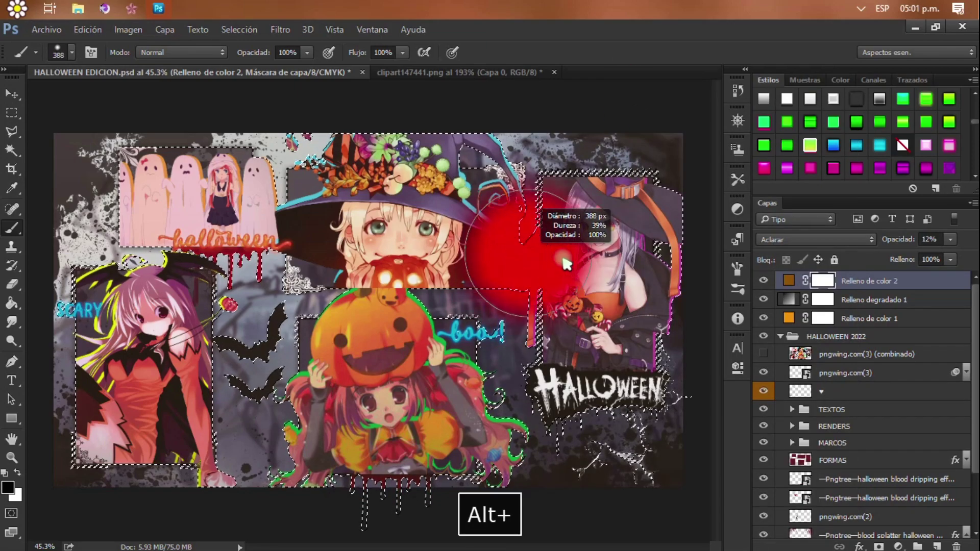
key("ctrl+z")
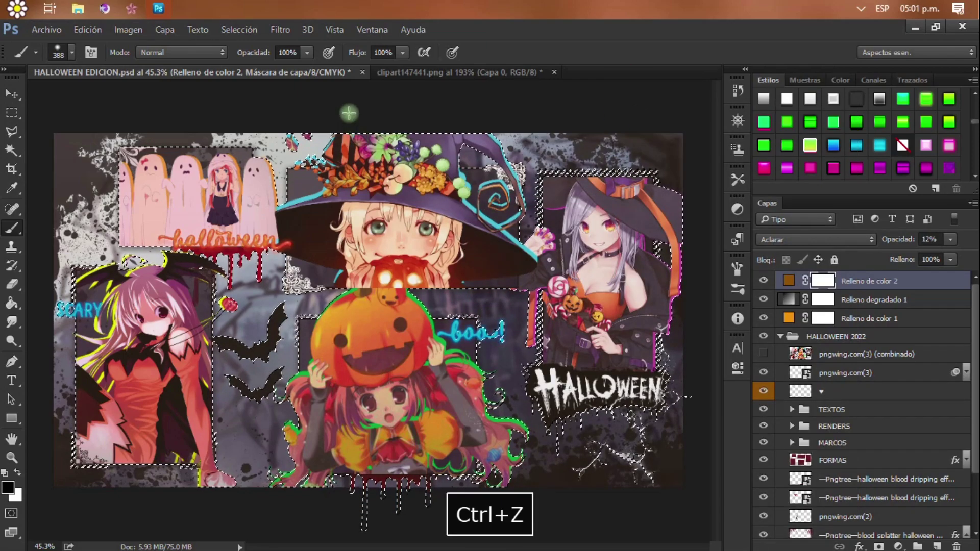
Step: Invert the selection and paint black over the background on the brown fill's mask with a soft 609 px brush
left_click(278, 31)
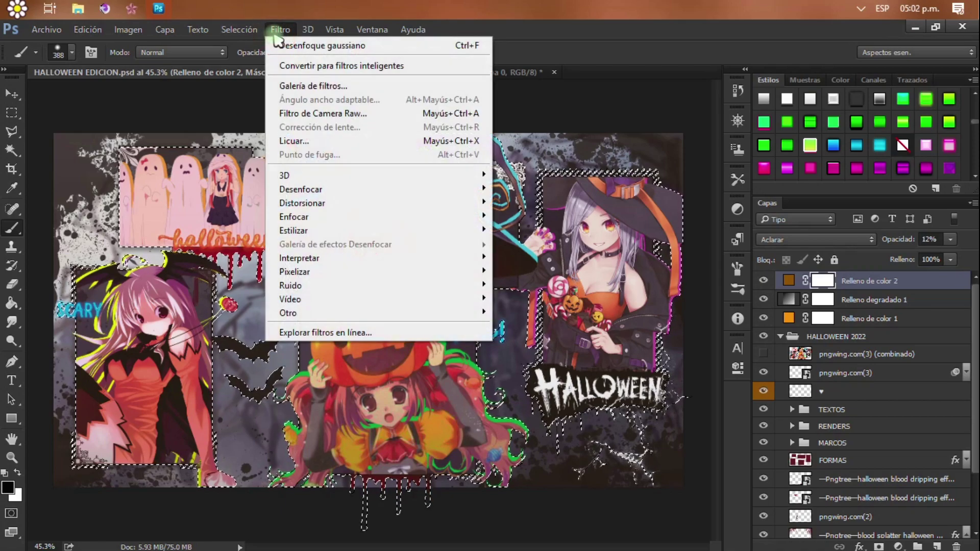
left_click(251, 87)
right_click(355, 223, "alt")
key("Caps_Lock")
right_click(396, 234, "alt")
right_click(388, 283, "alt")
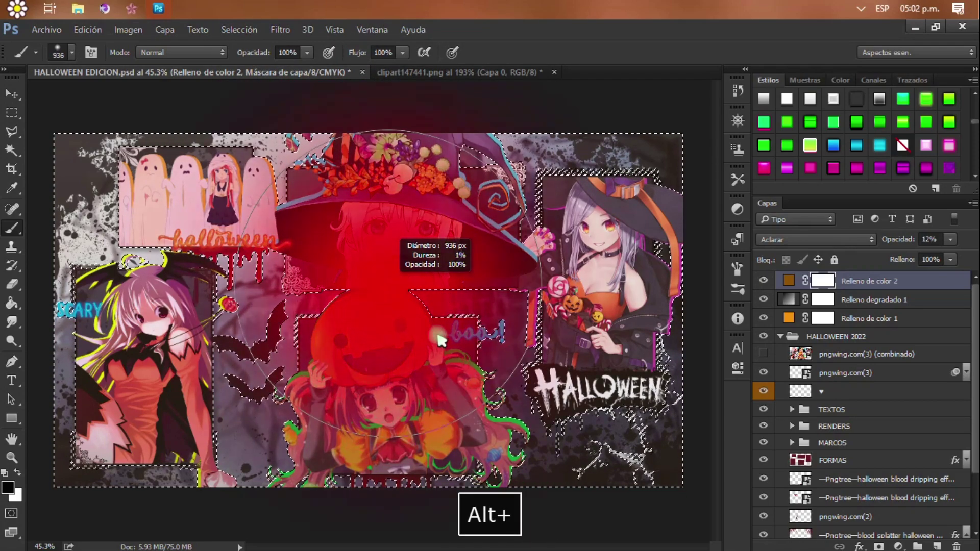
right_click(399, 313, "alt")
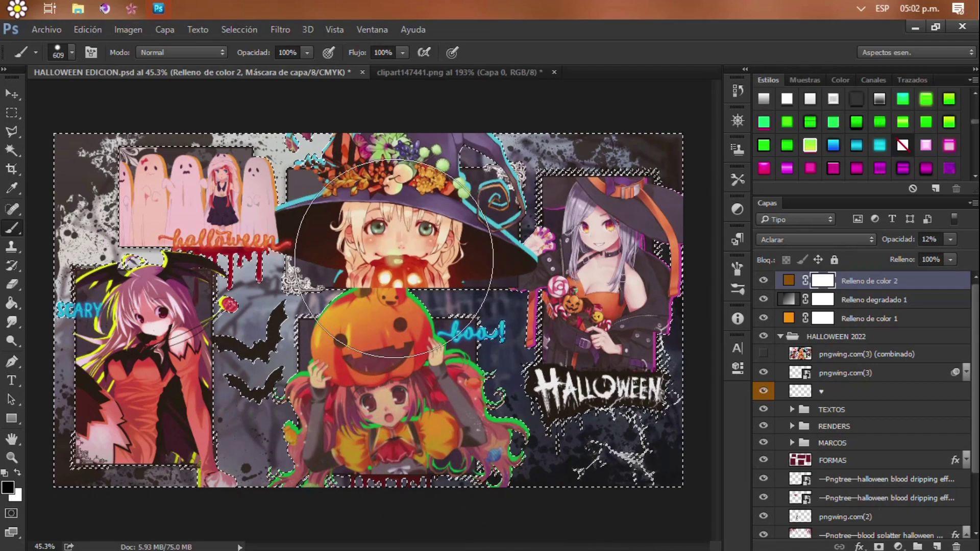
left_click_drag(324, 271, 413, 434)
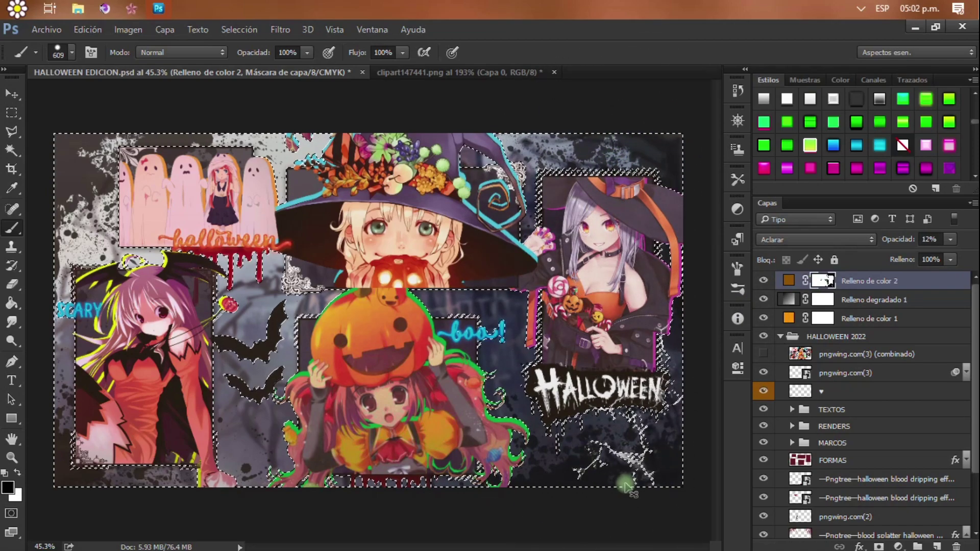
key("ctrl+z")
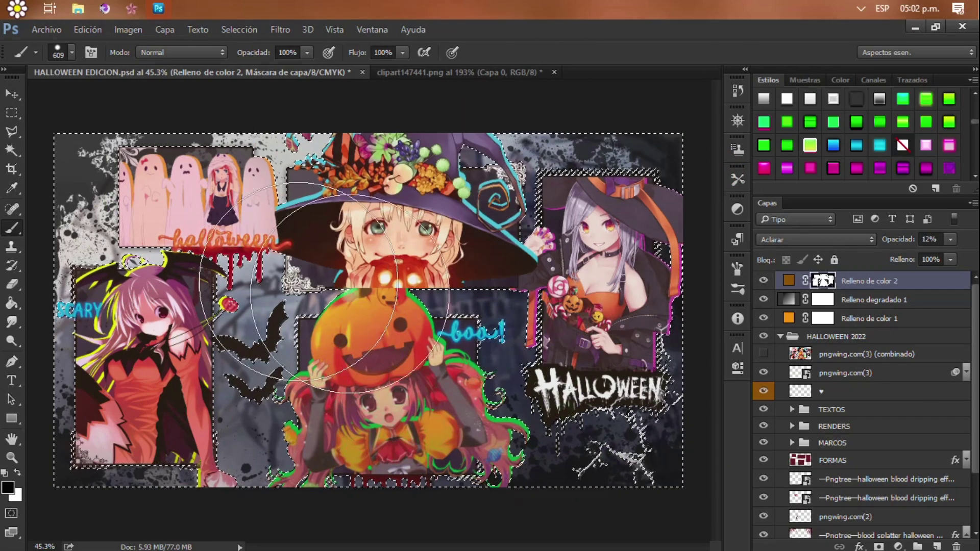
Step: Clear the selection and delete the merged copy pngwing.com(3) (combinado), then collapse the HALLOWEEN 2022 group
left_click(780, 337)
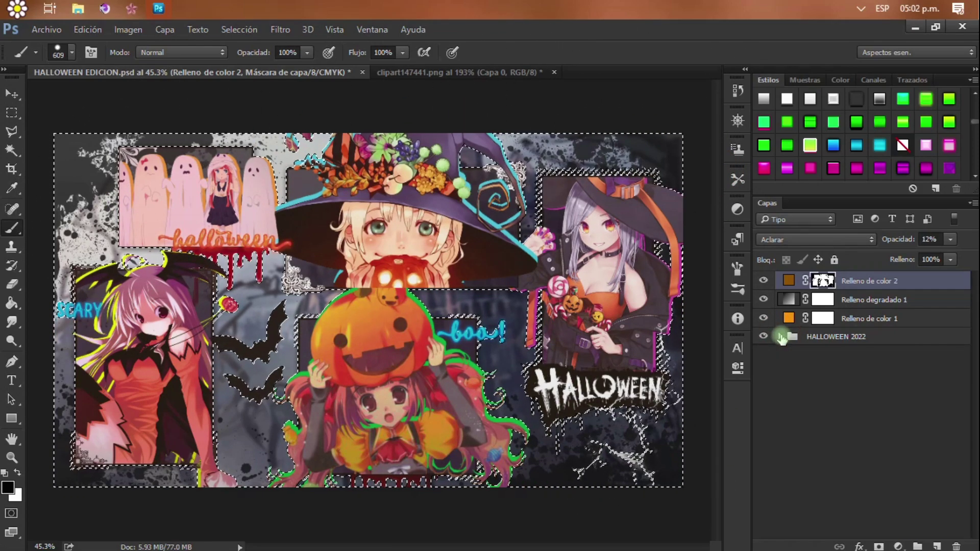
left_click(780, 337)
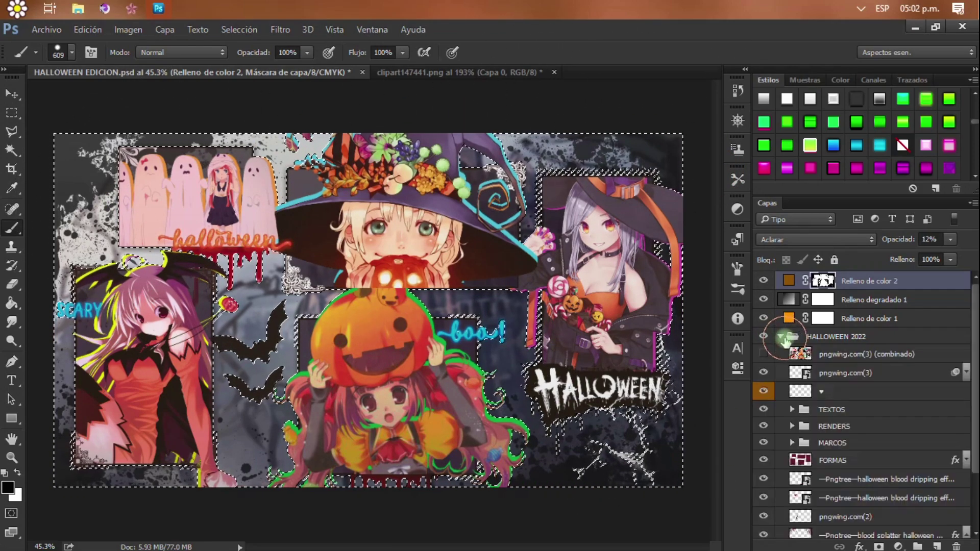
left_click(765, 357)
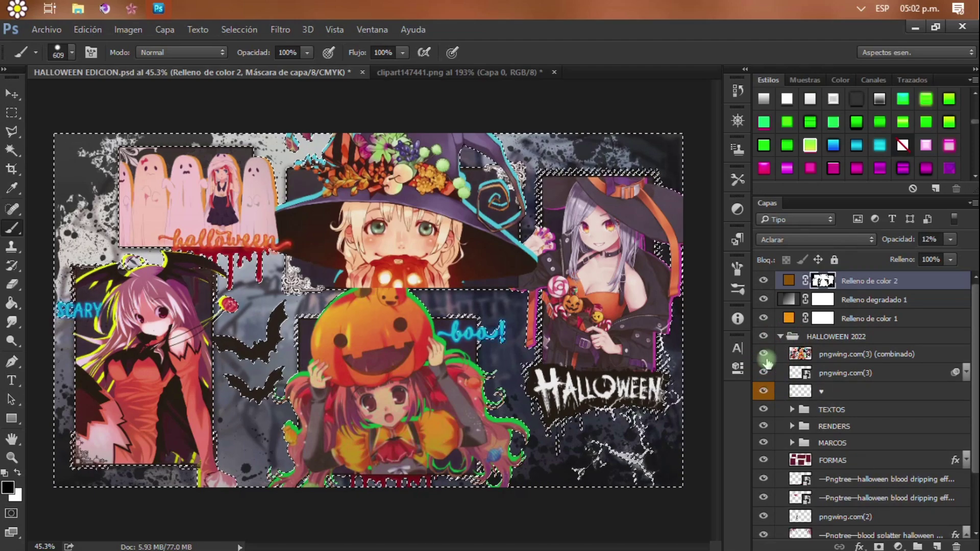
left_click(780, 337)
left_click(779, 338)
left_click(807, 354)
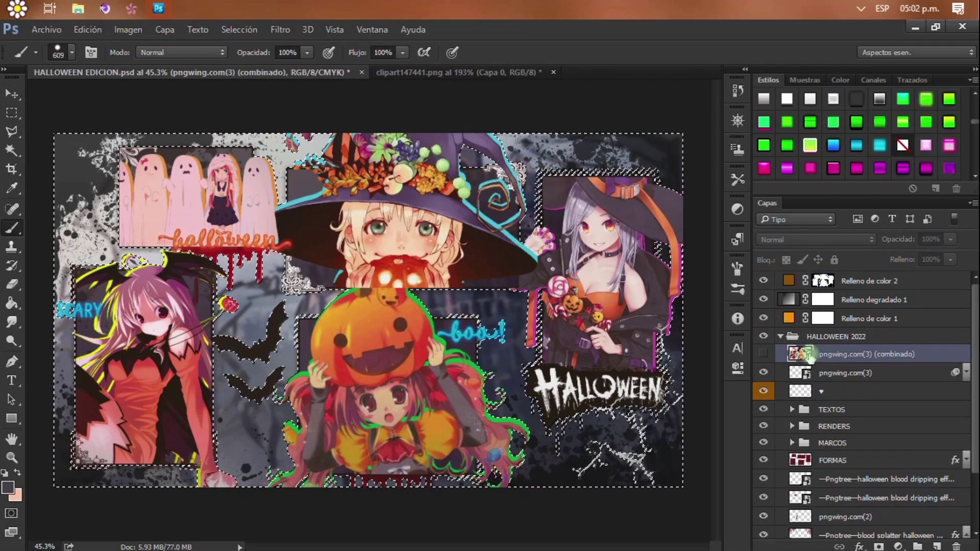
key("ctrl+d")
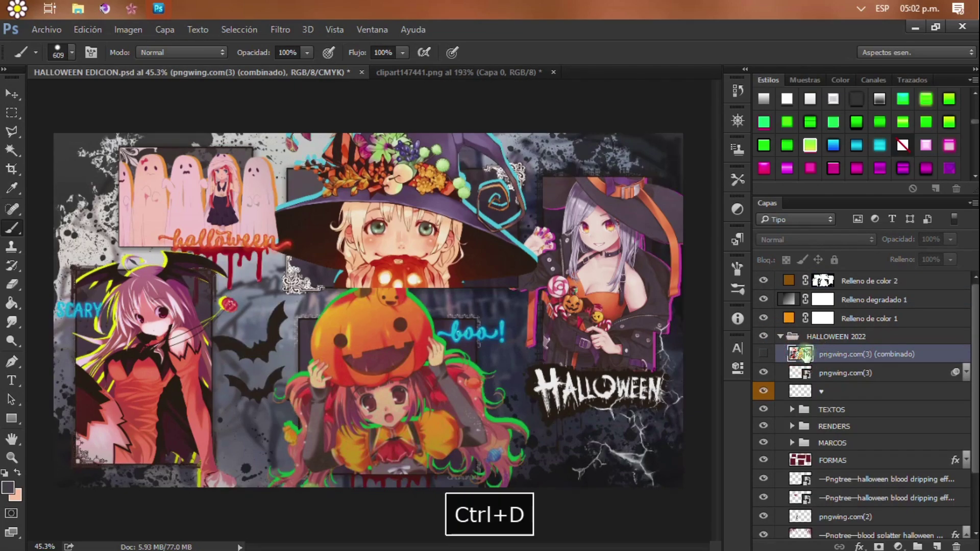
key("Delete")
left_click(779, 336)
Step: Compare the collage with and without the color and gradient fills by toggling the visibility of the fills and the group
left_click(763, 299)
left_click(763, 336)
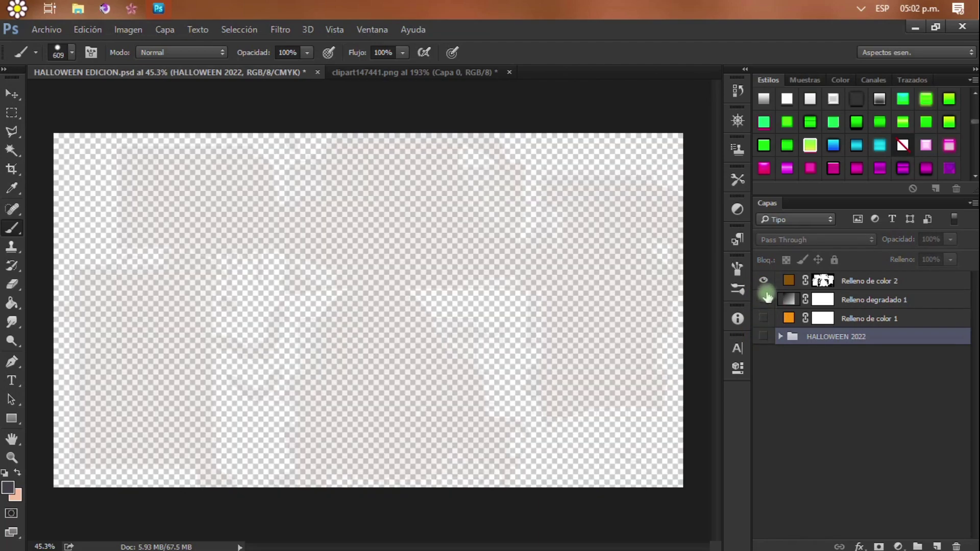
left_click(766, 281)
left_click(764, 280)
left_click(764, 300)
left_click(763, 318)
left_click(763, 336)
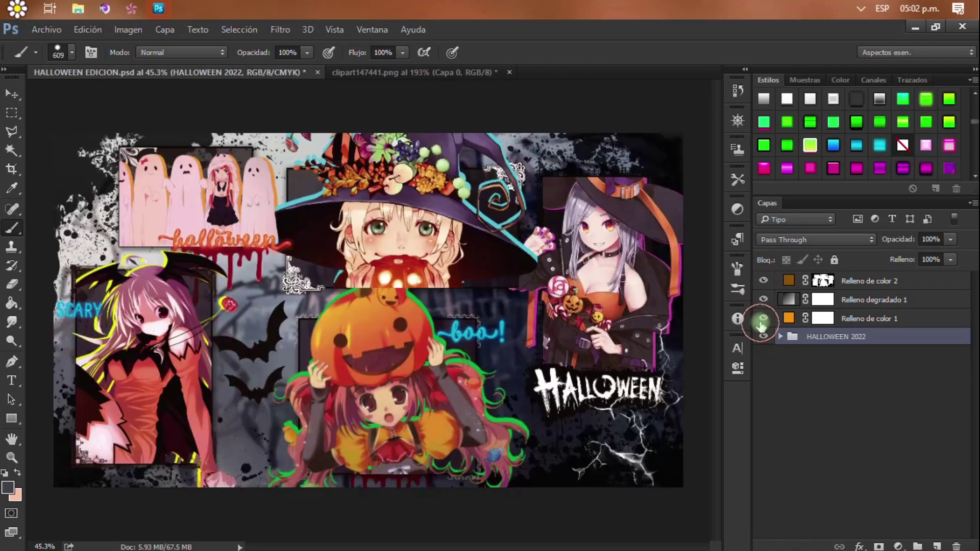
left_click(764, 281)
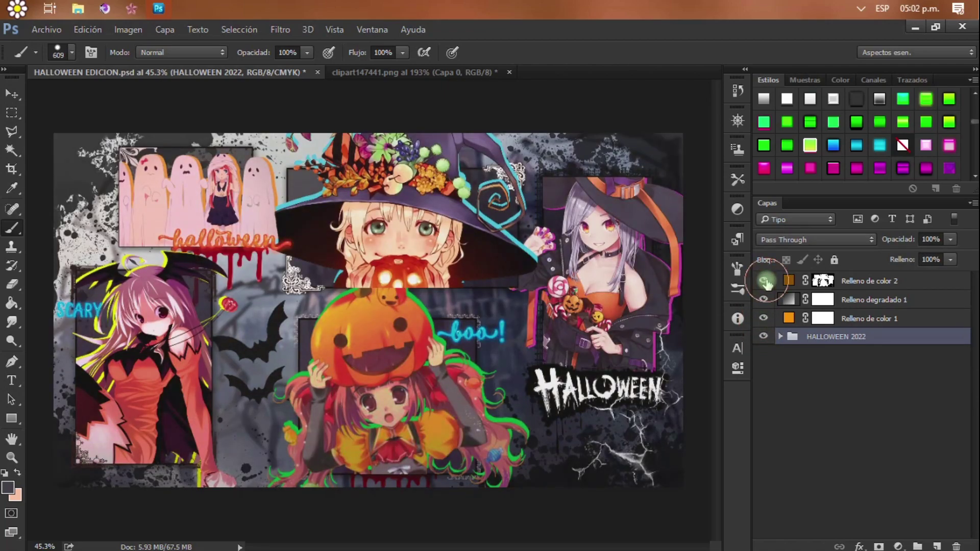
Step: Try green, pink, orange and magenta as the color of the brown fill layer
double_click(788, 280)
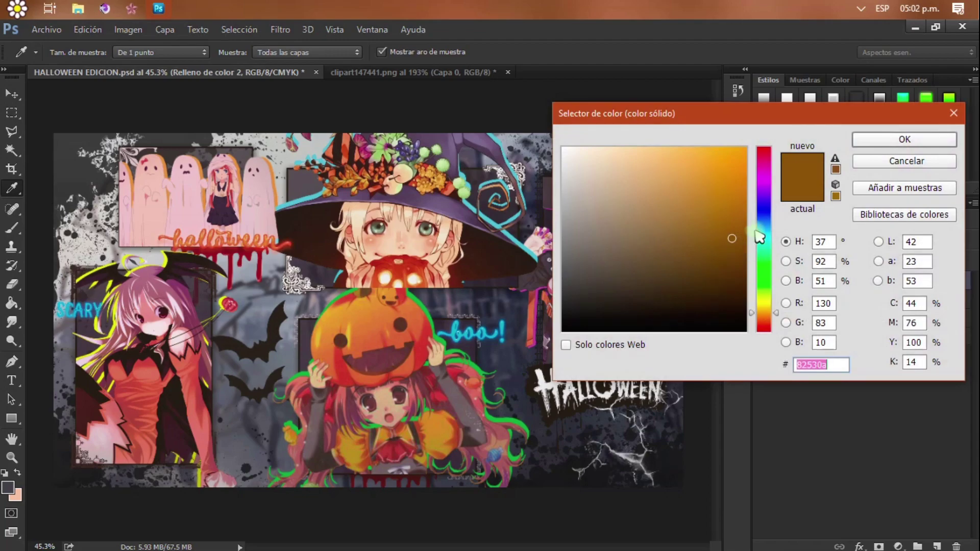
left_click(764, 276)
left_click(681, 165)
left_click(673, 152)
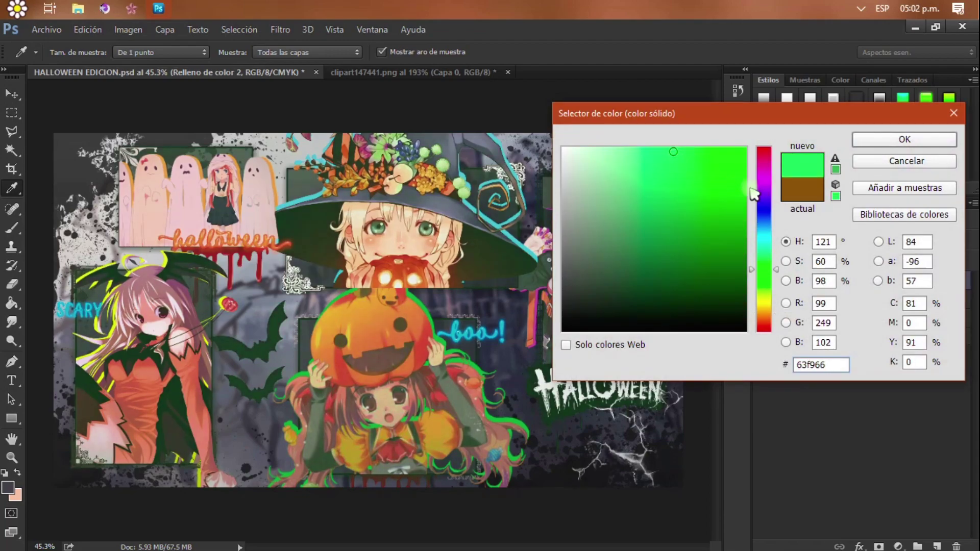
left_click(763, 192)
left_click_drag(763, 192, 768, 173)
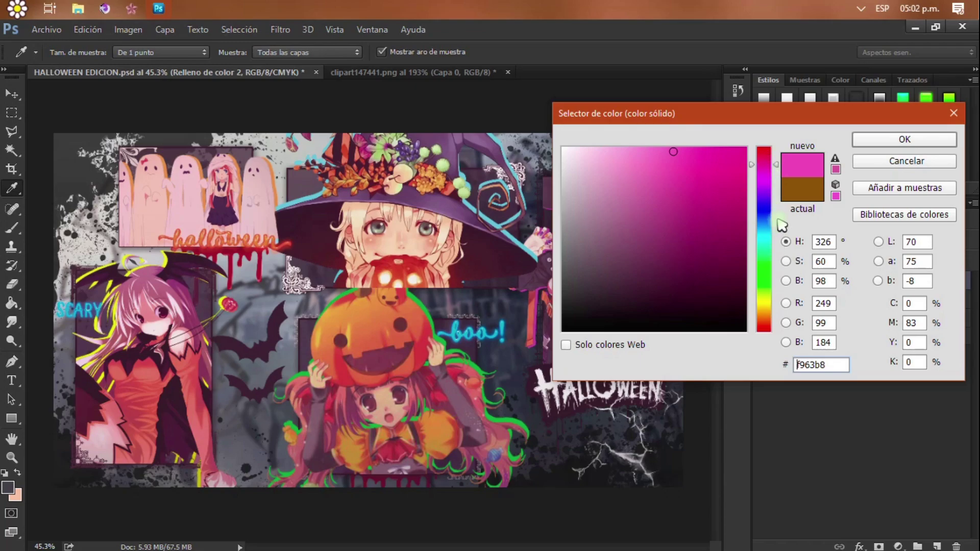
left_click(767, 315)
left_click(711, 166)
left_click(730, 148)
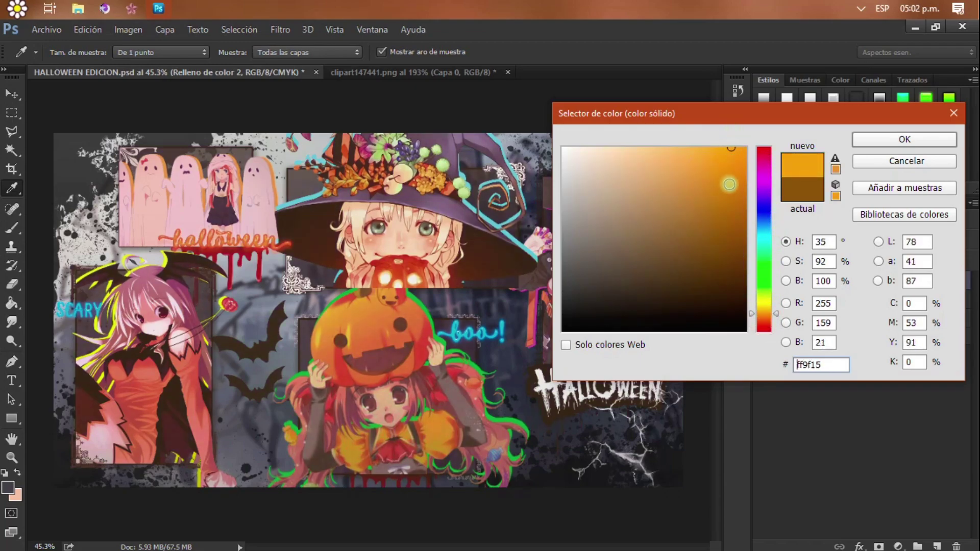
left_click(763, 179)
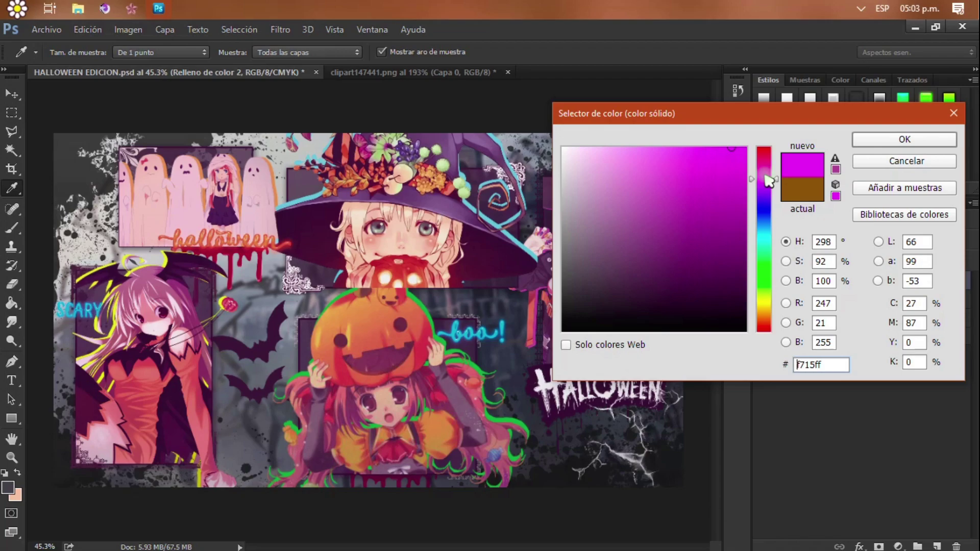
mouse_move(675, 162)
left_mouse_down()
mouse_move(612, 181)
mouse_move(698, 159)
left_mouse_up()
left_click_drag(765, 176, 768, 163)
left_click_drag(775, 238, 760, 280)
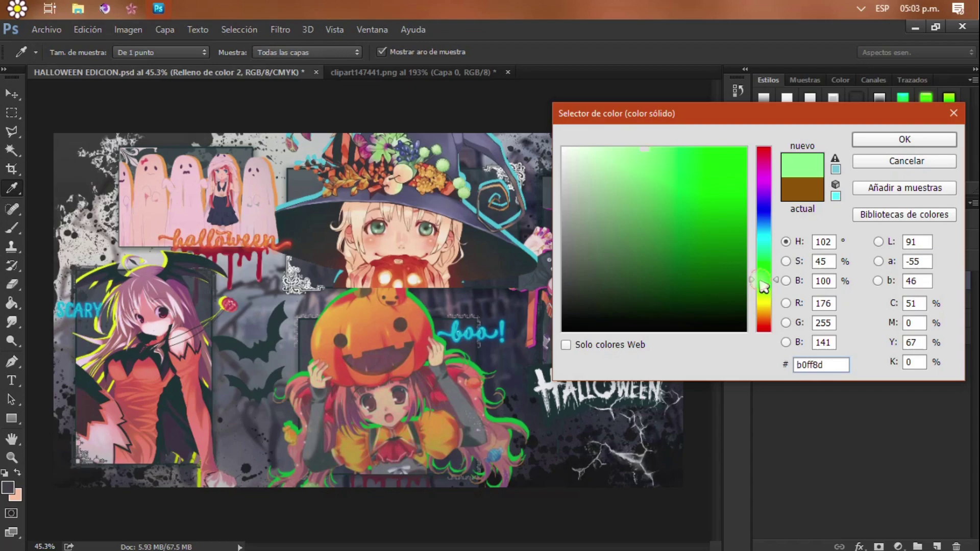
Step: Set the color of Relleno de color 2 to a bright violet
left_click(765, 235)
left_click_drag(765, 236, 765, 198)
left_click_drag(688, 166, 686, 147)
left_click(861, 142)
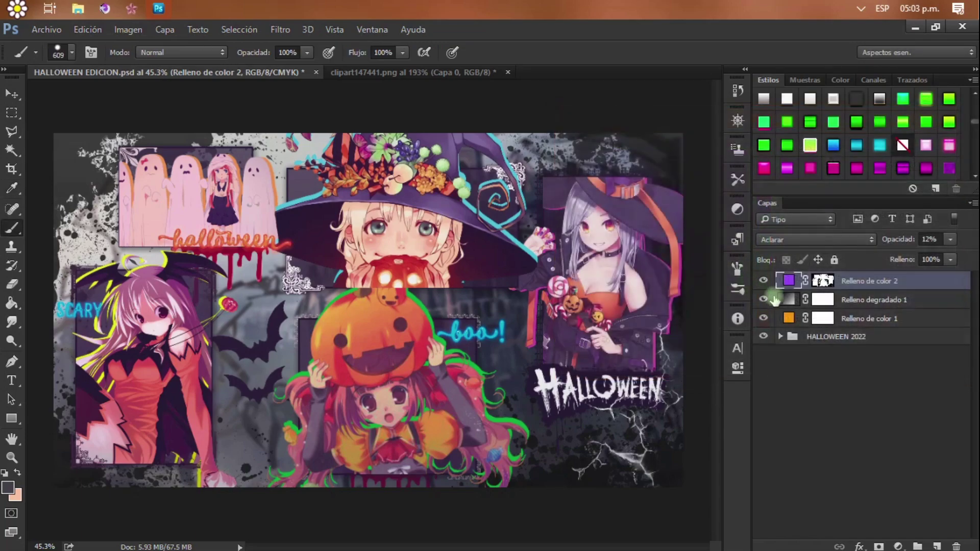
Step: Lower the violet fill layer's opacity to 6% and compare the collage with and without it
left_click(765, 282)
left_click(767, 282)
left_click(949, 242)
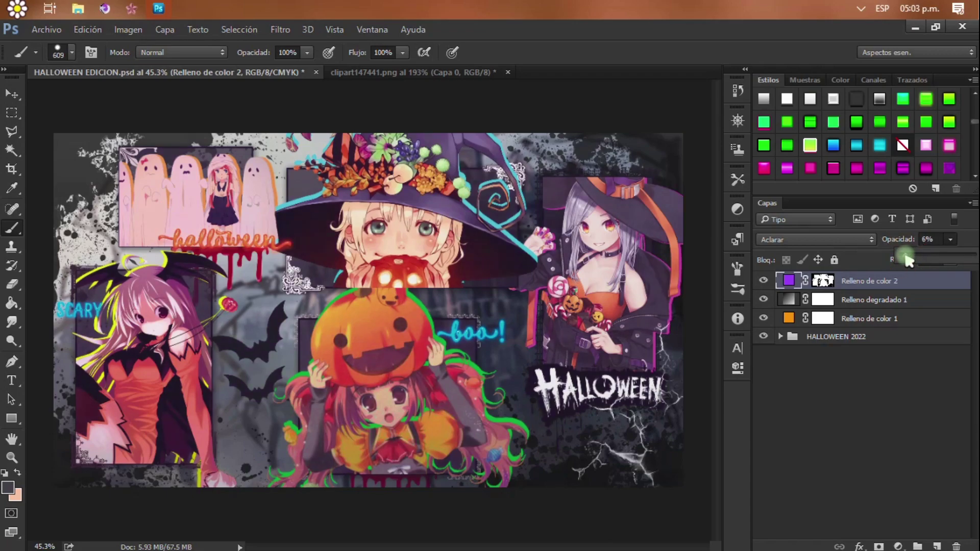
left_click(764, 288)
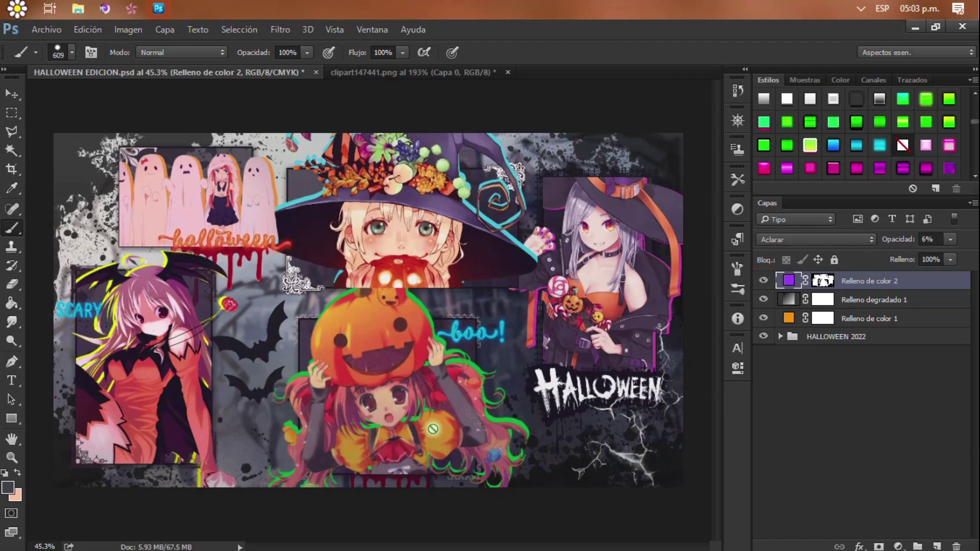
Step: Add a solid color fill layer in yellow ffde00 above the violet fill
left_click_drag(790, 338, 928, 531)
left_click(898, 546)
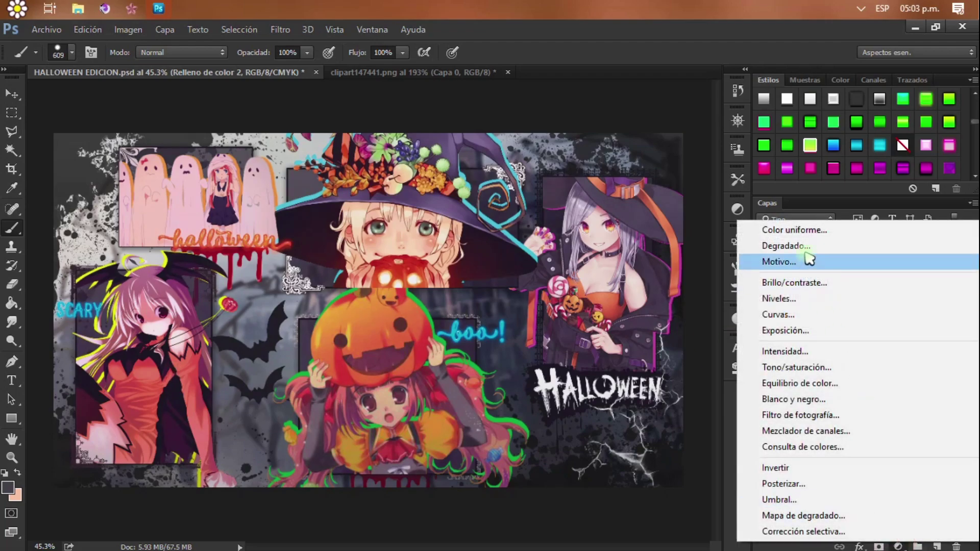
left_click(794, 229)
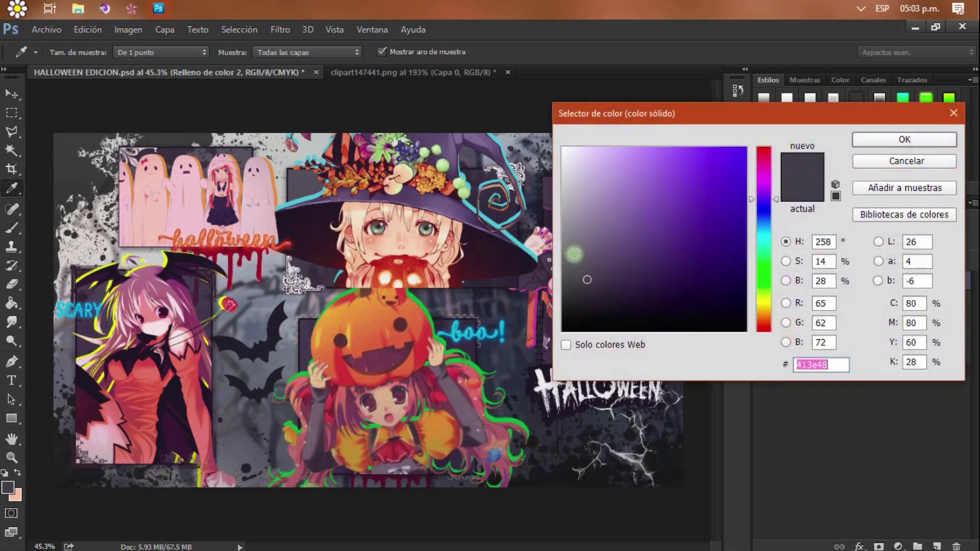
left_click(769, 304)
left_click_drag(715, 225, 745, 149)
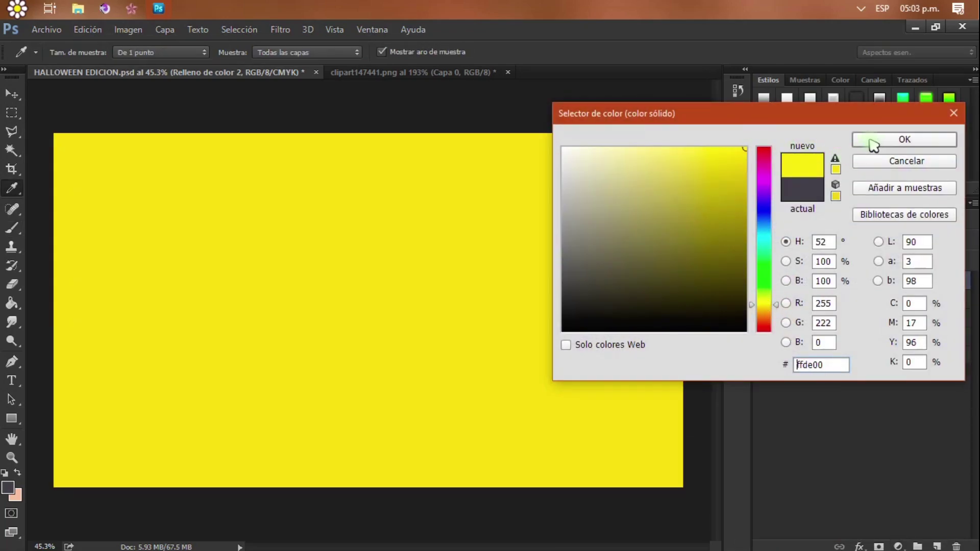
left_click(879, 144)
Step: Set the yellow fill layer's blend mode to Luminosidad and its opacity to 10%, and check the effect
left_click(810, 238)
left_click(857, 420)
left_click(858, 420)
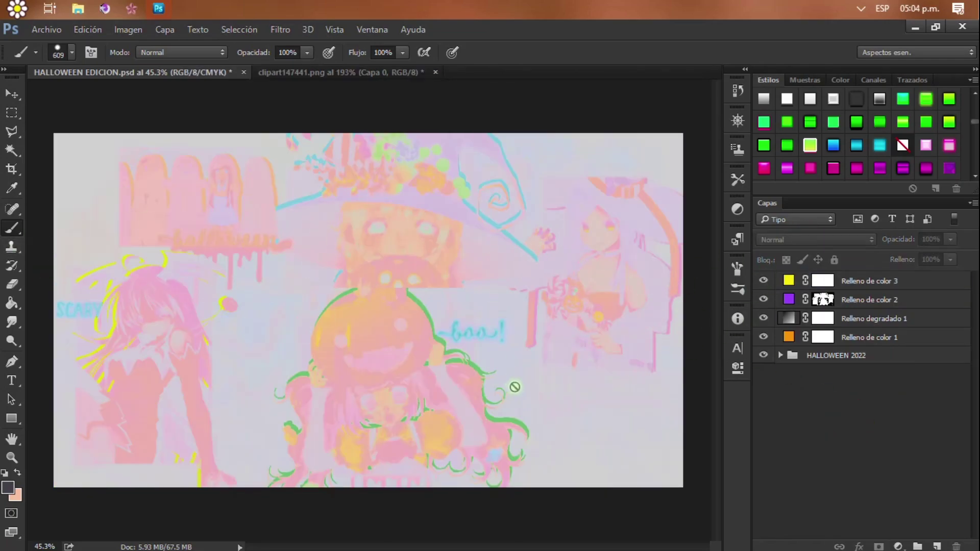
left_click(821, 283)
left_click(775, 240)
left_click(775, 240)
left_click(950, 239)
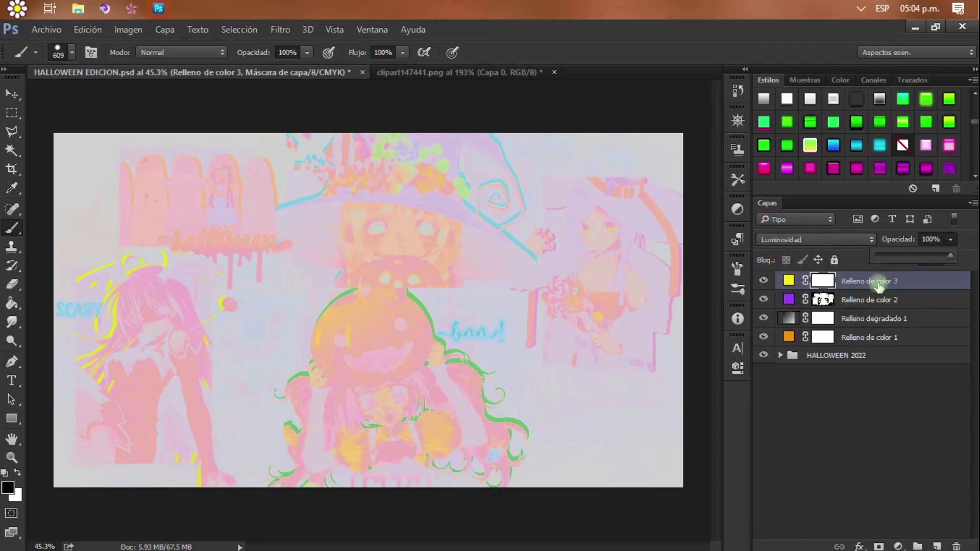
left_click(883, 259)
left_click_drag(884, 262, 887, 261)
key("Return")
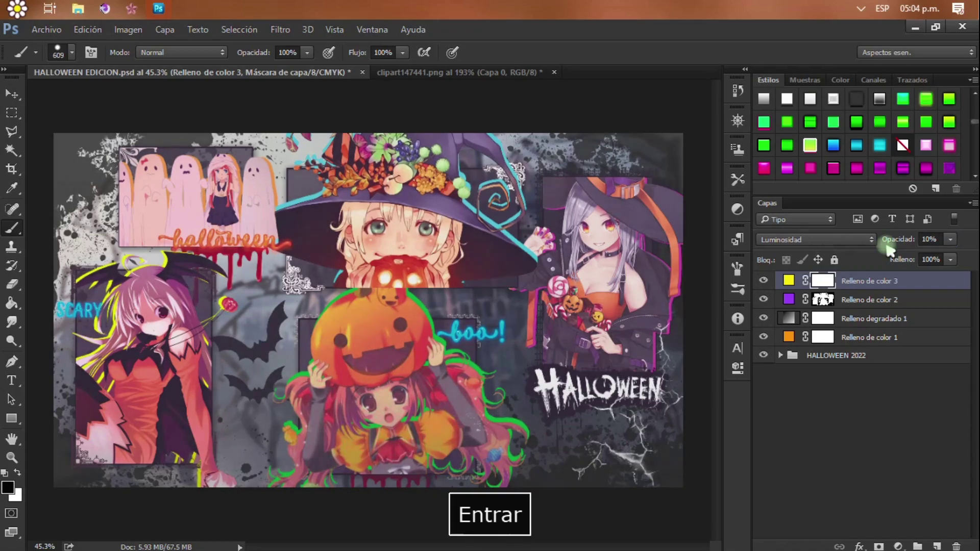
left_click(761, 282)
left_click(763, 281)
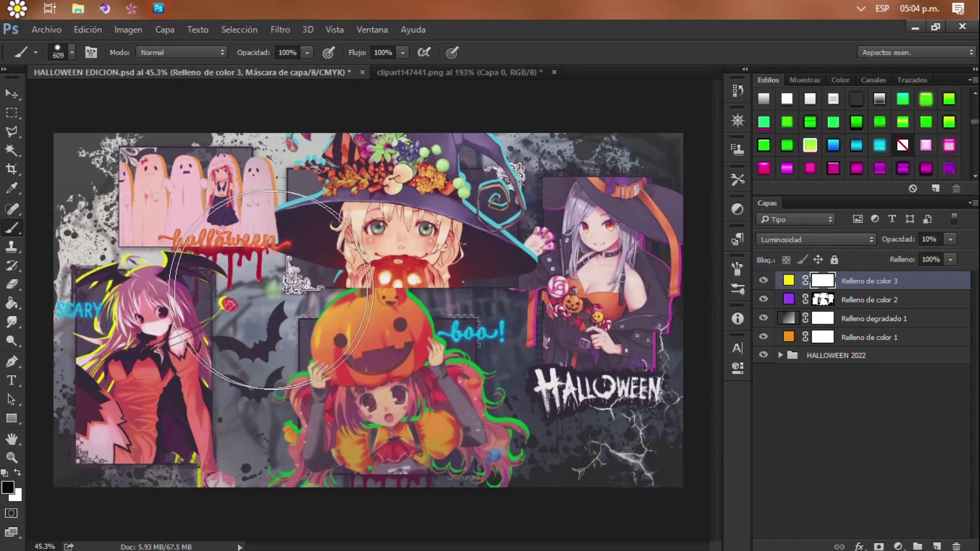
Step: Create a merged copy of the RENDERS group inside HALLOWEEN 2022, keeping the original group
scroll(542, 284, "down", 1)
scroll(543, 284, "up", 2)
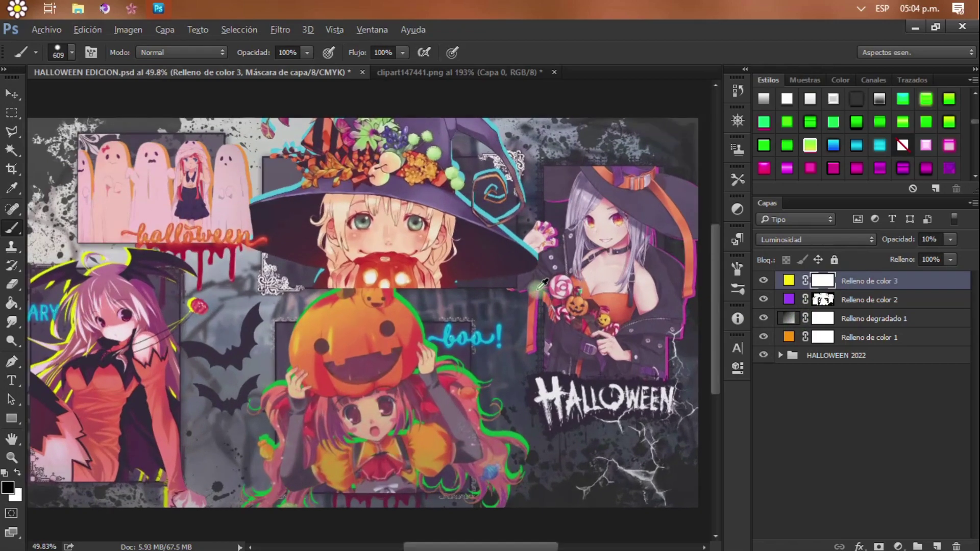
scroll(543, 284, "down", 1)
left_click(780, 355)
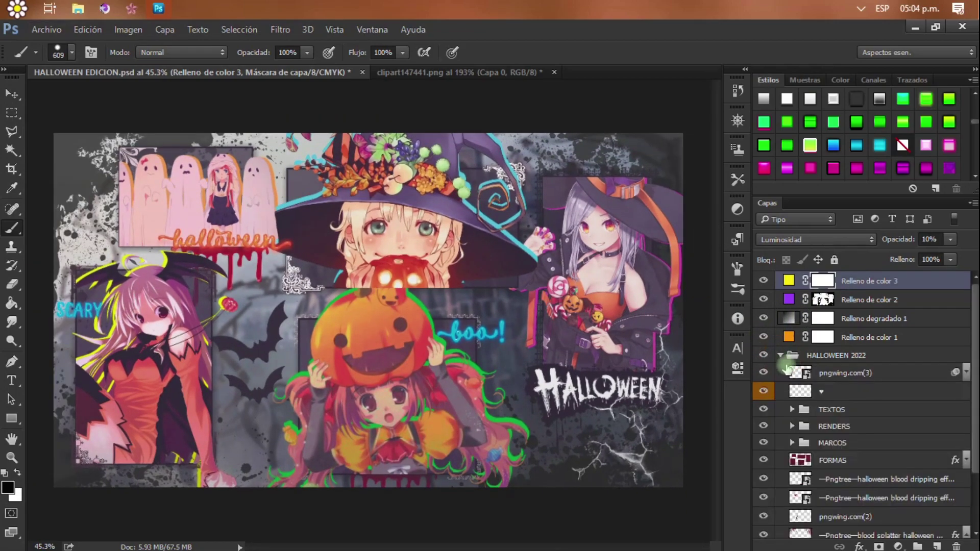
scroll(815, 452, "down", 1)
left_click(817, 426)
left_click(807, 407)
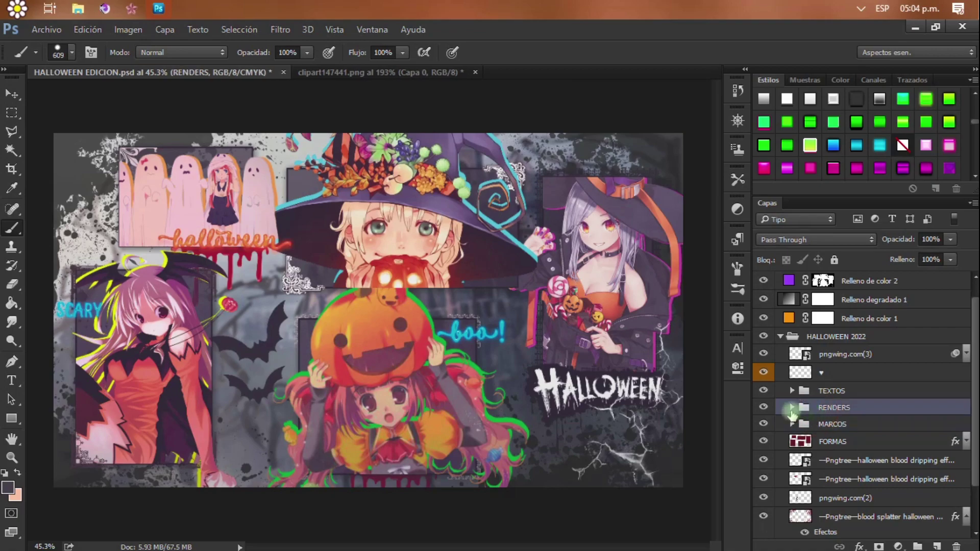
left_click(764, 406)
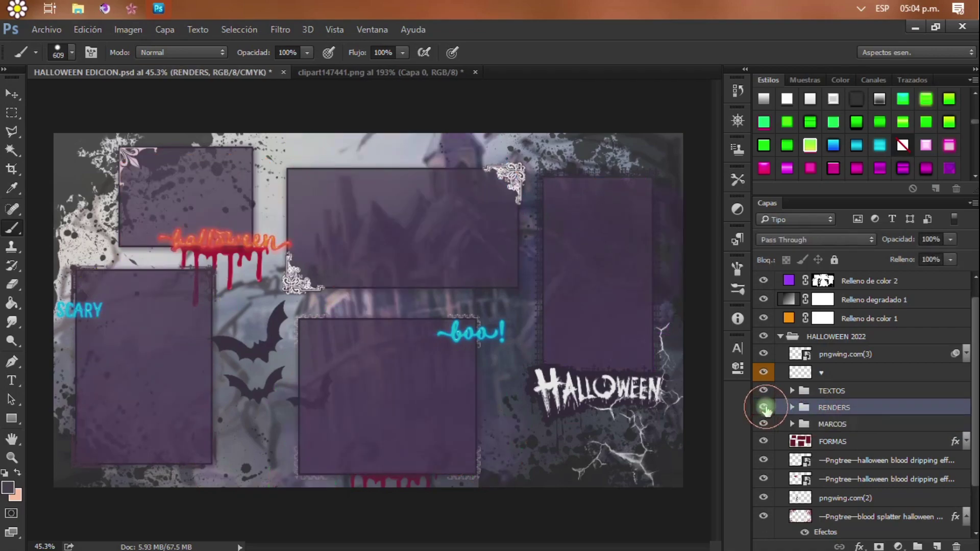
left_click(764, 407)
key("ctrl+alt+e")
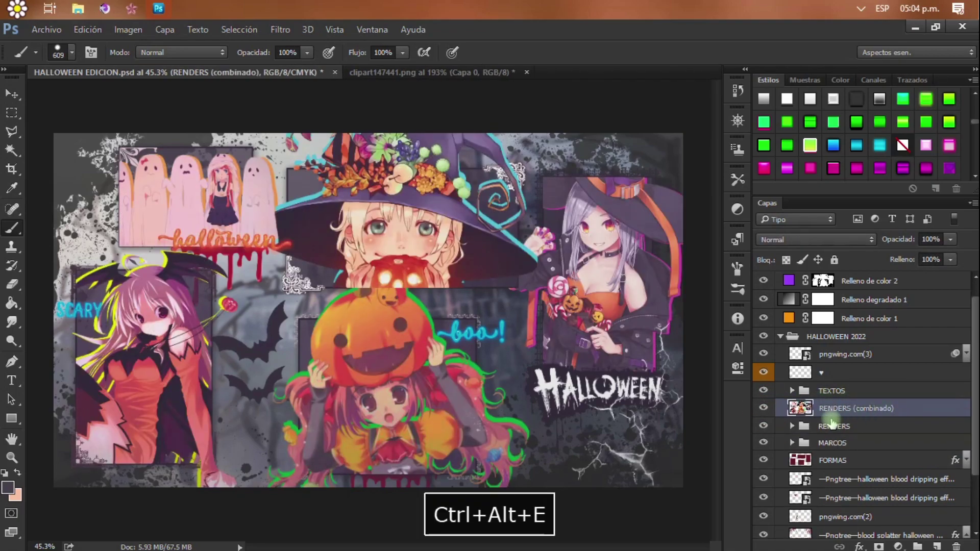
Step: Set the blend mode of the merged RENDERS copy to Superponer
left_click(806, 239)
key("Down")
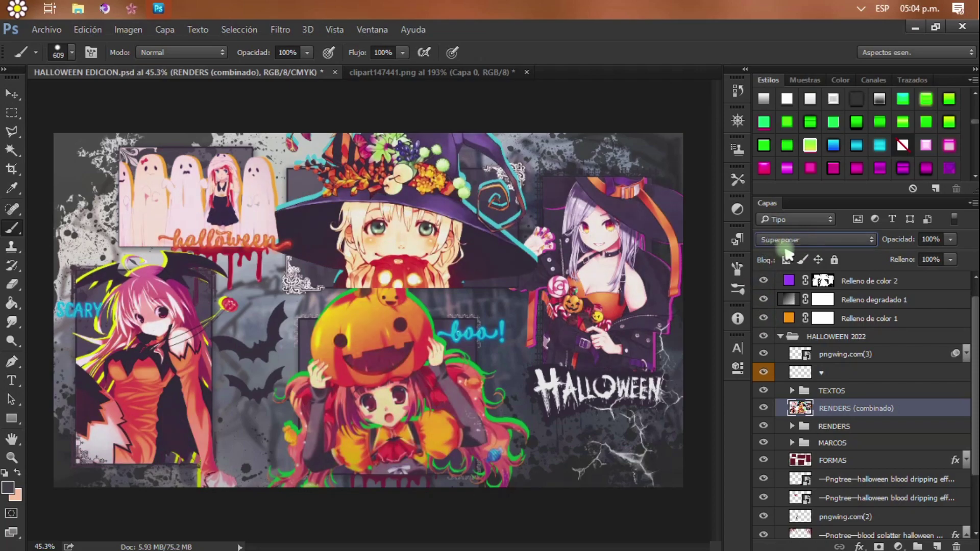
Step: Compare the canvas with and without the merged RENDERS copy, and change the copy's blend mode to Luz suave
left_click(763, 408)
left_click(763, 408)
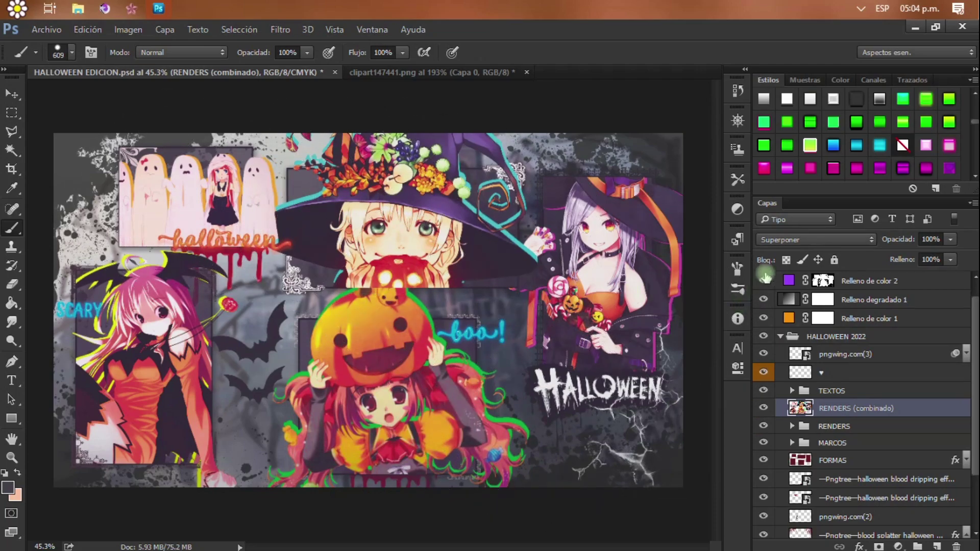
left_click(764, 406)
left_click(763, 407)
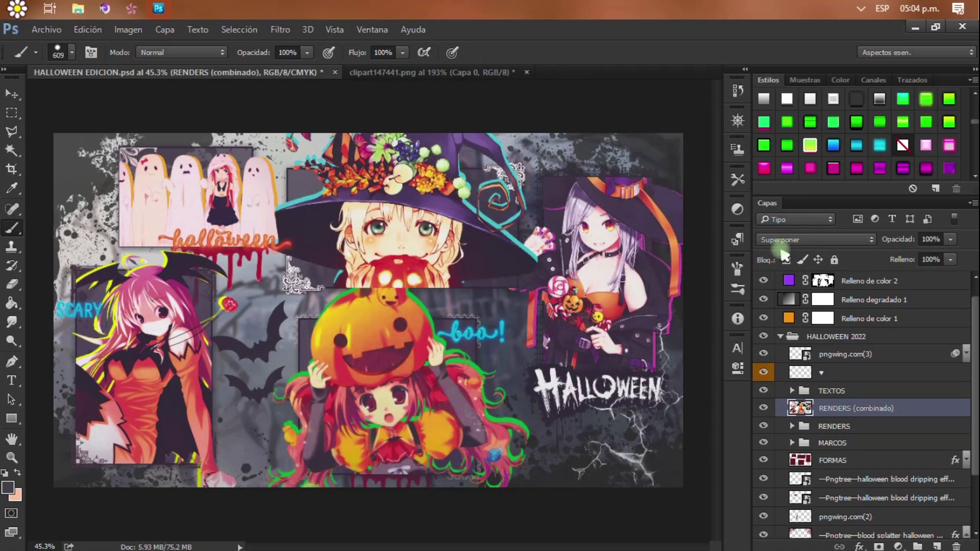
left_click(792, 241)
left_click(794, 243)
key("Down")
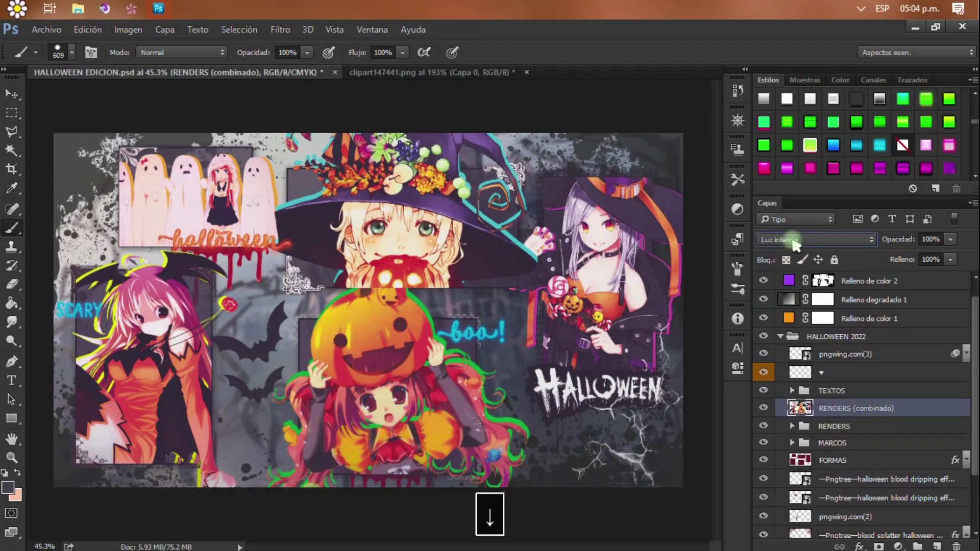
key("Up")
key("Up")
key("Up")
key("Down")
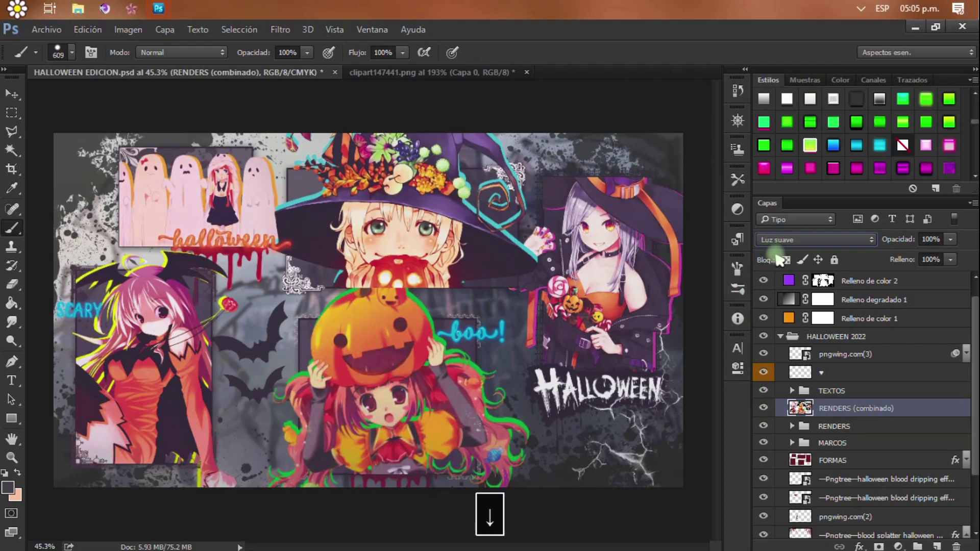
key("Down")
key("Up")
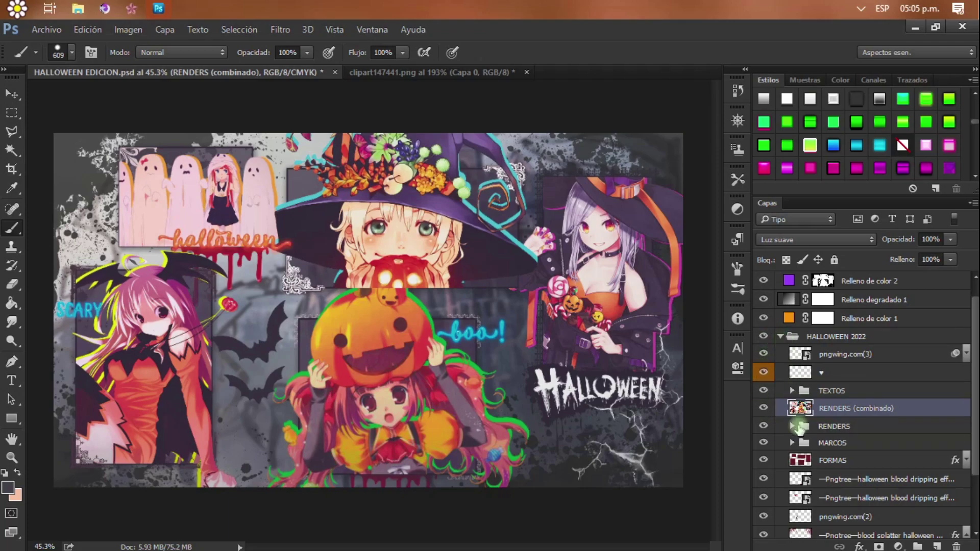
Step: Expand the MARCOS group and try inverting the colors of its Capa 1 frame
left_click(761, 443)
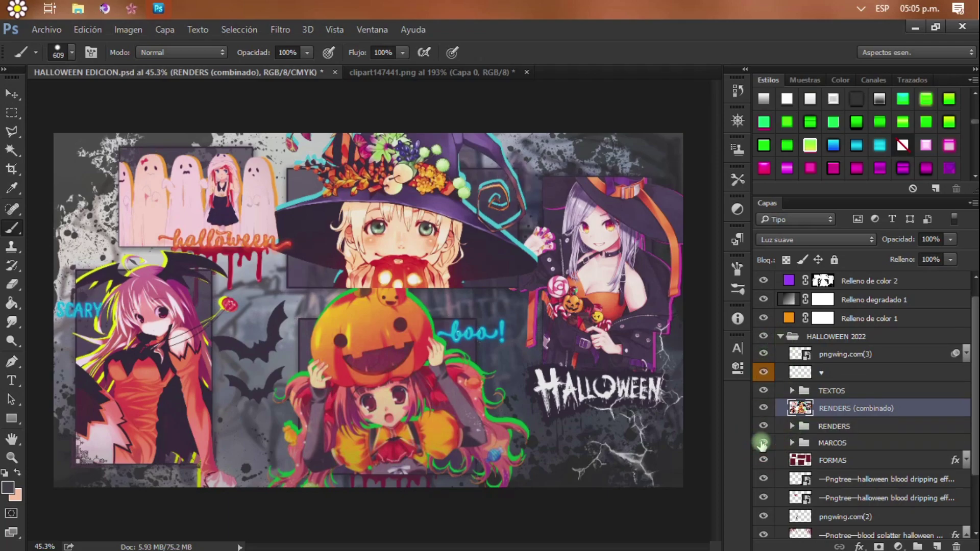
left_click(762, 443)
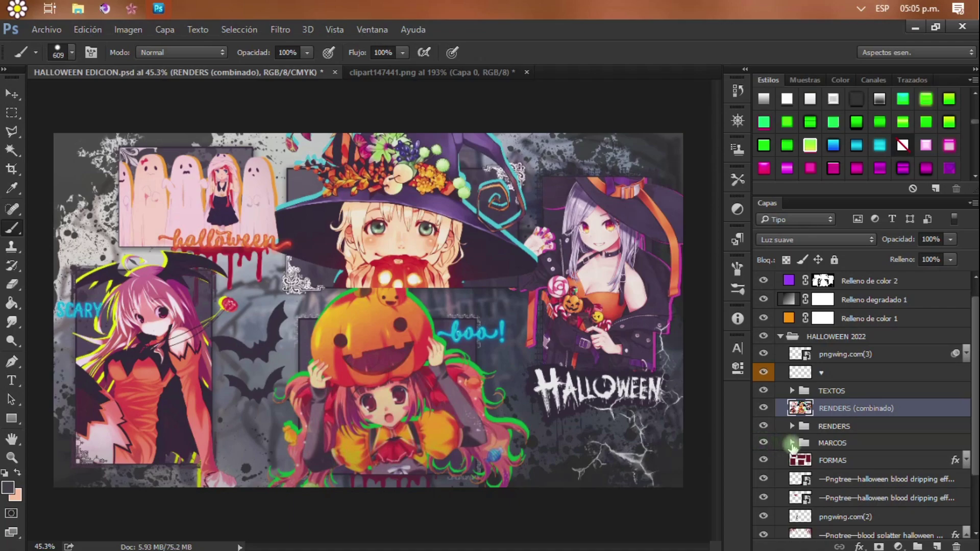
left_click(791, 443)
scroll(781, 454, "down", 2)
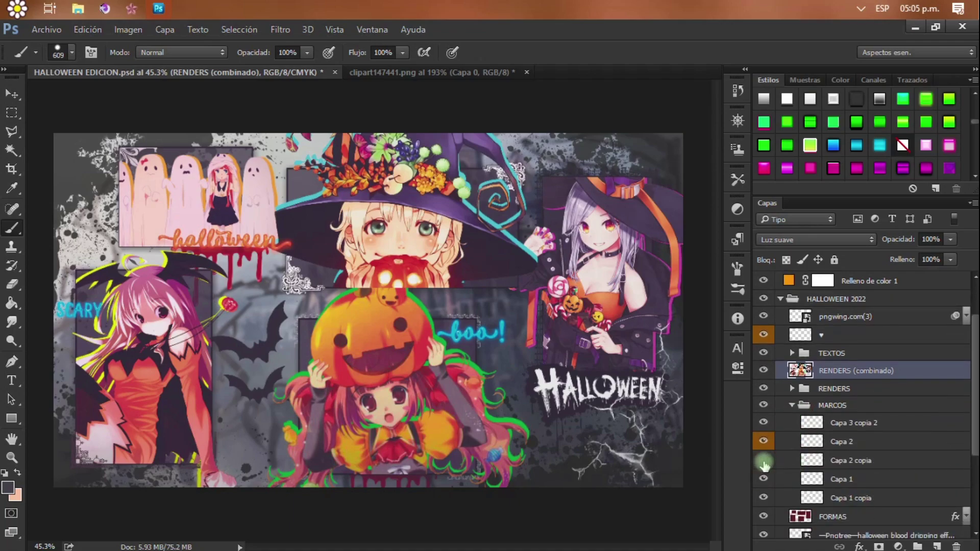
left_click(766, 478)
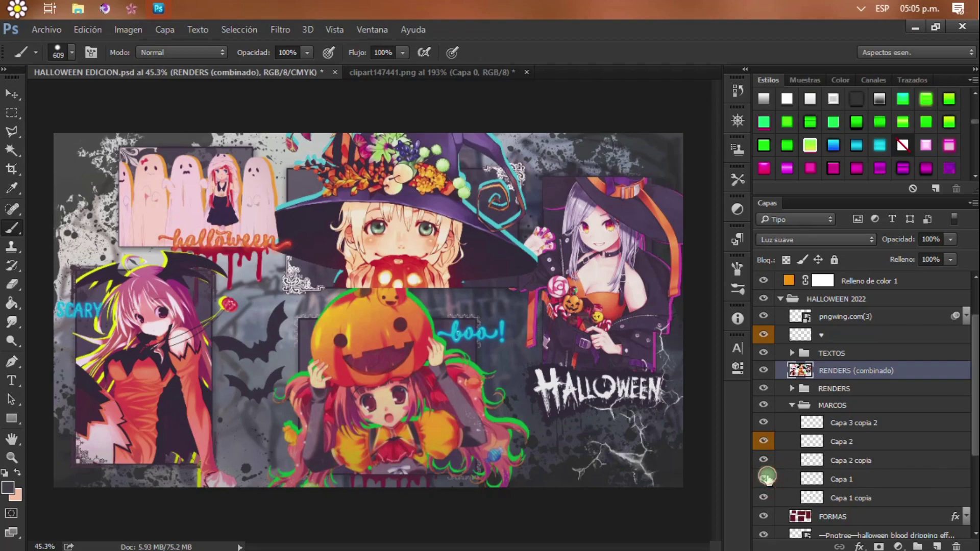
left_click(837, 479)
key("ctrl+i")
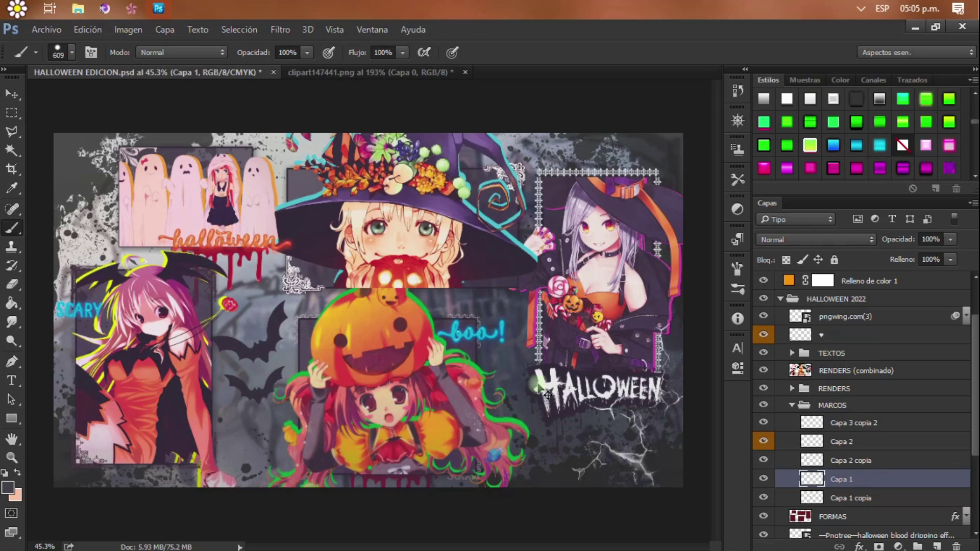
key("ctrl+z")
Step: Identify the Capa 2 copia frame in the MARCOS group and invert its colors
scroll(765, 339, "down", 3)
left_click(764, 335)
left_click(831, 334)
left_click(764, 333)
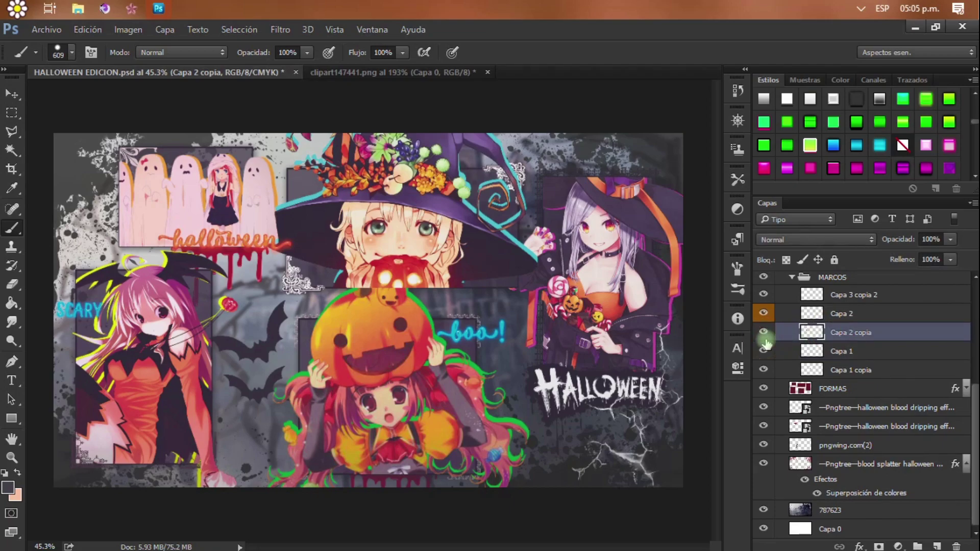
key("ctrl+i")
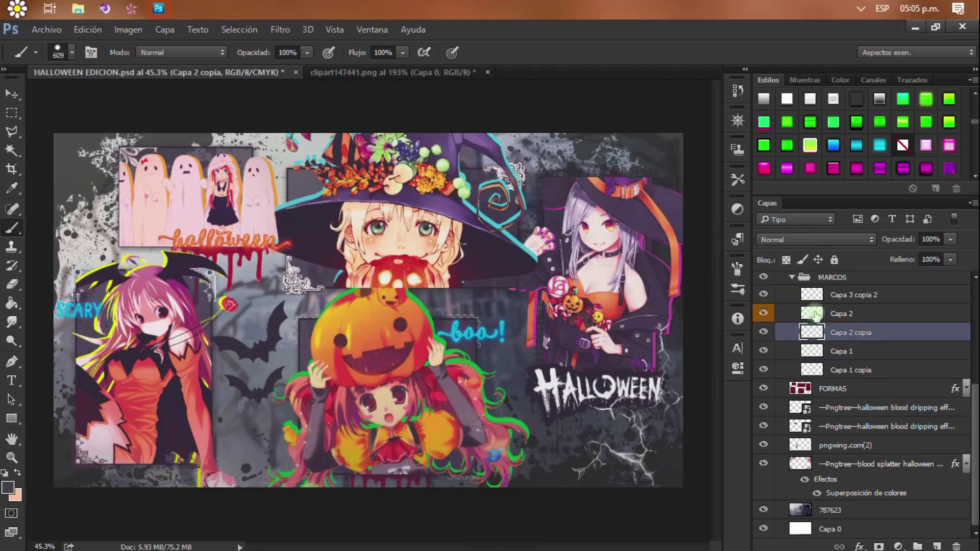
Step: Try inverting the colors of the ♥ layer and examine the frame around the SCARY character
scroll(815, 313, "up", 5)
left_click(811, 384)
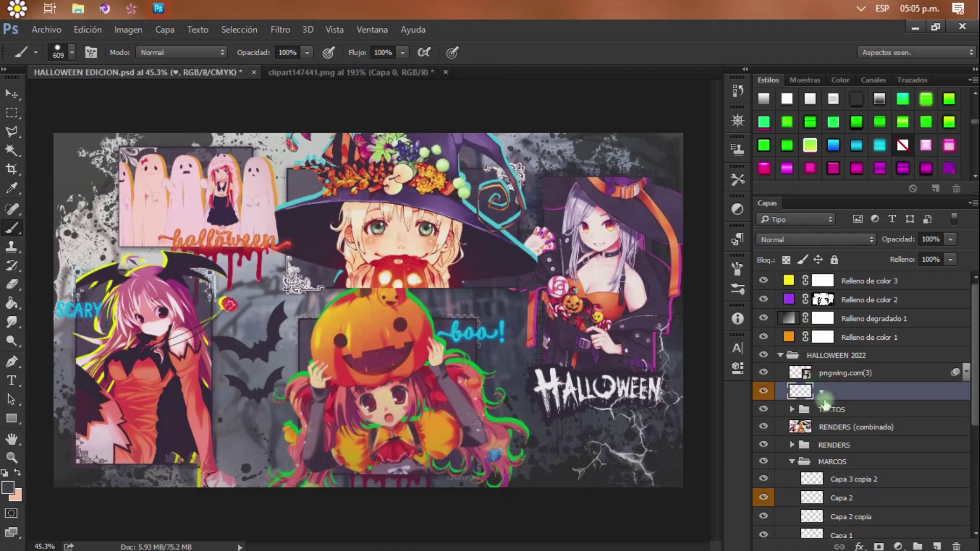
key("ctrl+i")
scroll(100, 370, "up", 3)
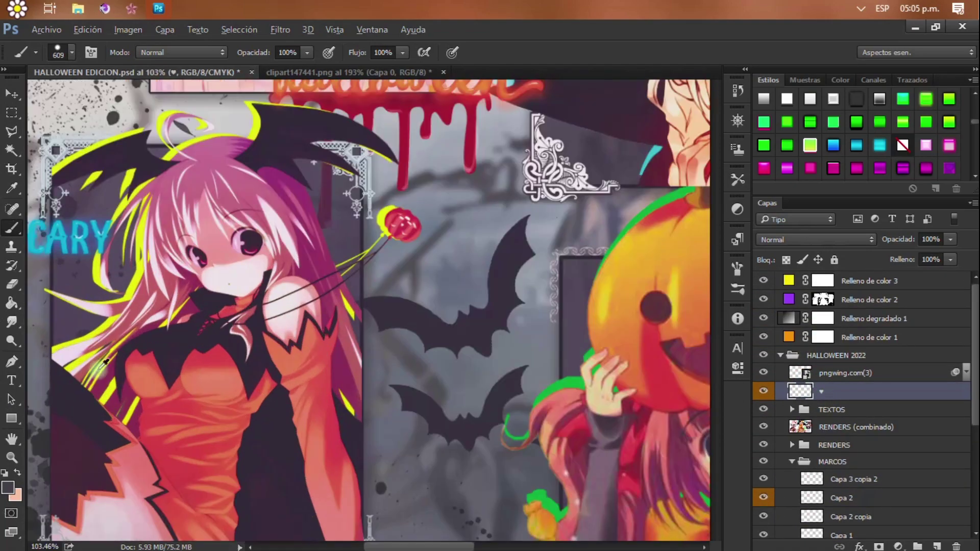
scroll(100, 369, "down", 2)
scroll(105, 362, "down", 2)
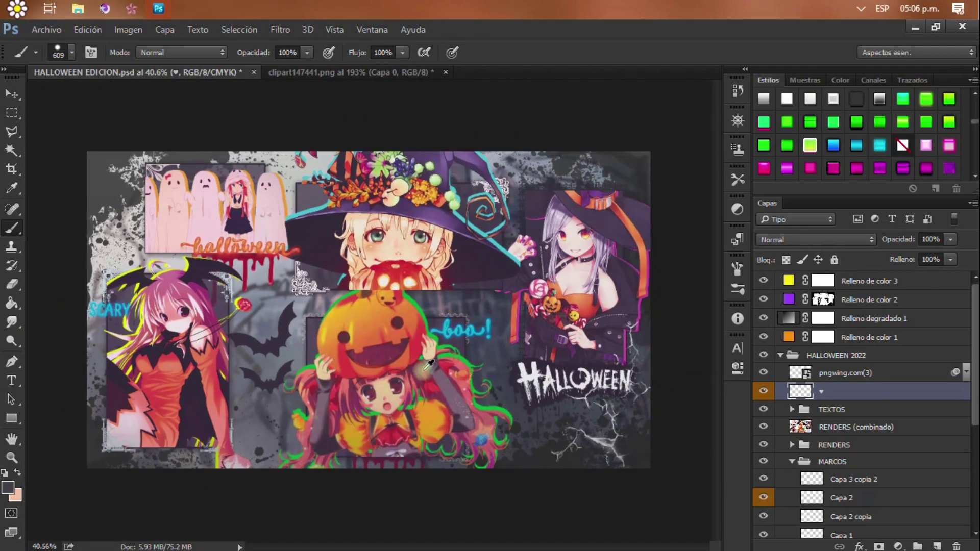
Step: Invert the colors of the Capa 1 copia frame in the MARCOS group
scroll(500, 321, "up", 2)
scroll(311, 334, "down", 2)
key("ctrl+i")
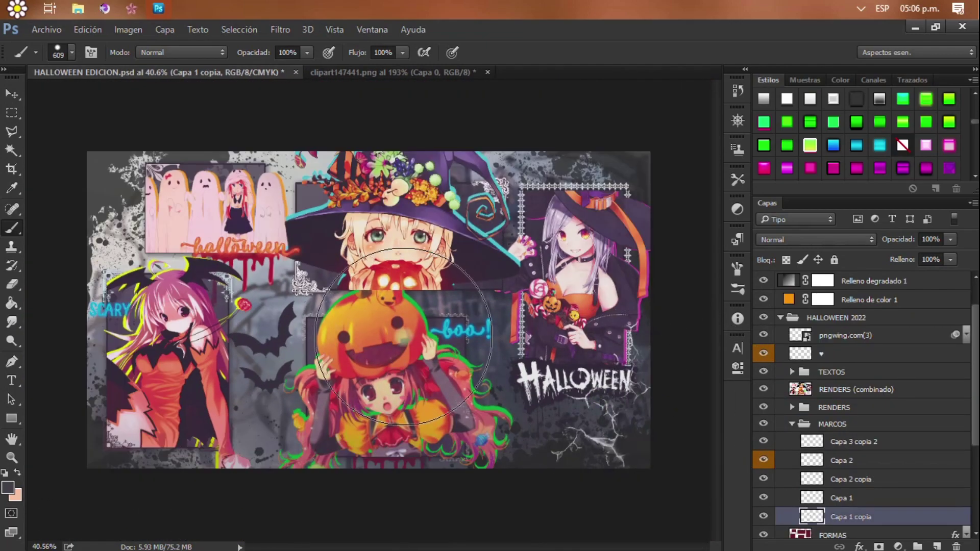
key("alt")
Step: Try inverting the Capa 2 copia frame again while viewing the SCARY character up close
left_click(762, 442)
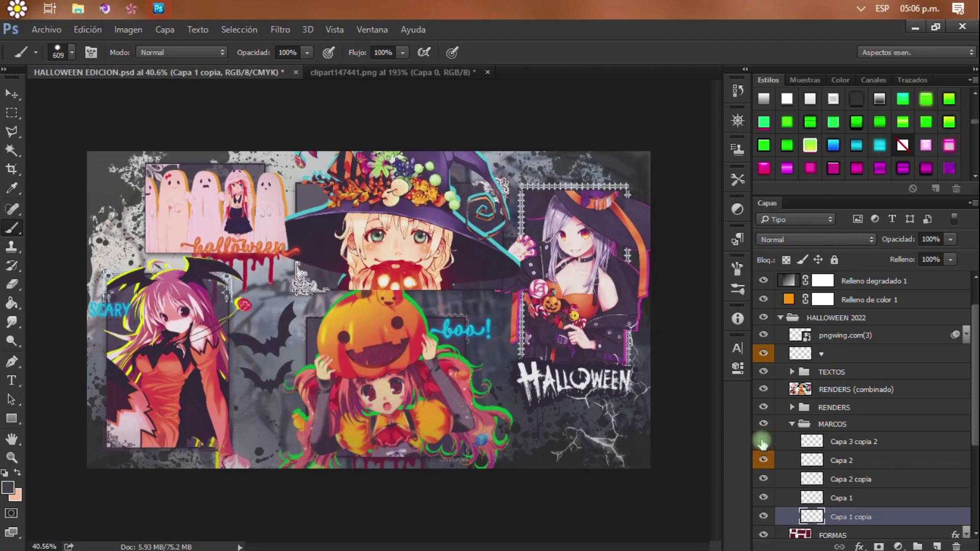
left_click(816, 479)
scroll(163, 316, "up", 4)
key("space")
left_click_drag(163, 393, 463, 247)
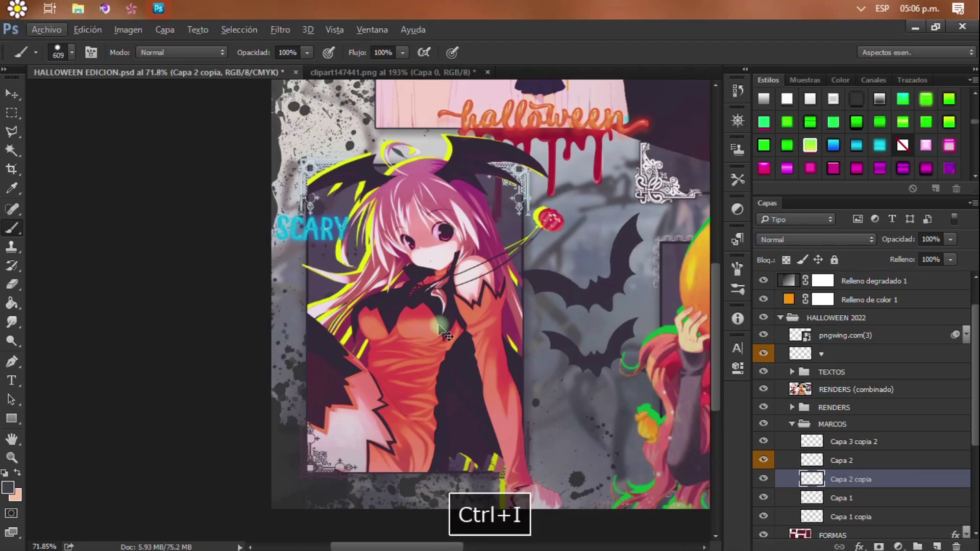
key("ctrl+i")
key("ctrl+i")
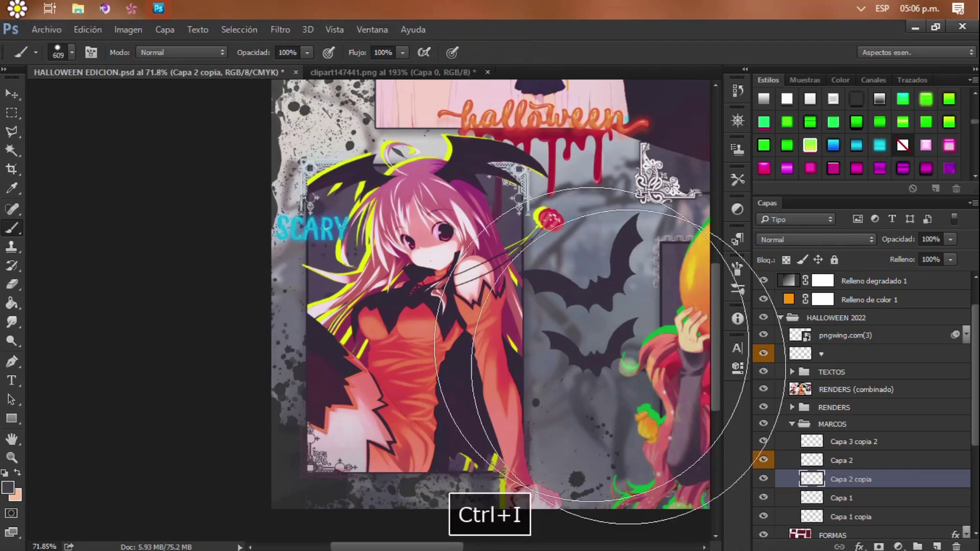
Step: Invert the colors of the ♥ layer and check the frames across the whole collage
left_click(799, 352)
key("ctrl+i")
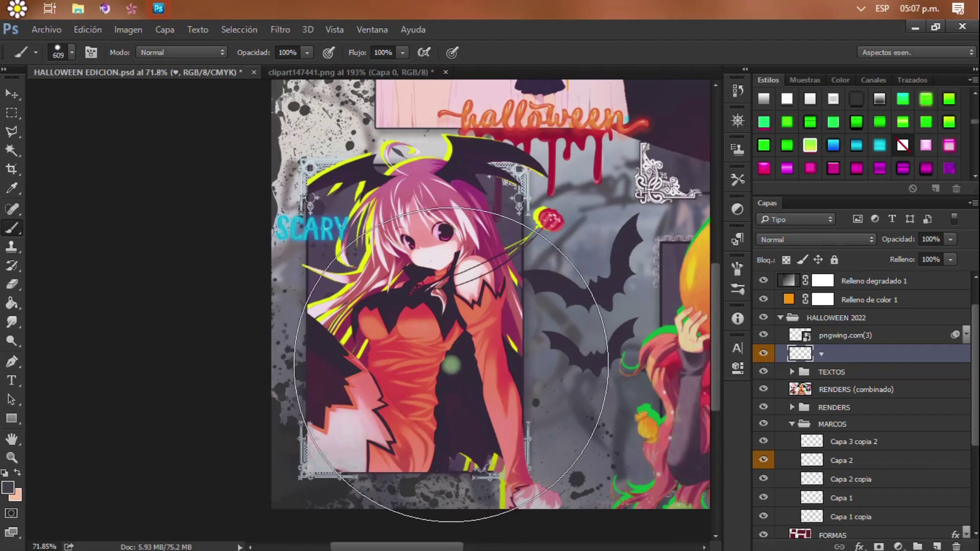
key("v")
scroll(477, 330, "down", 3)
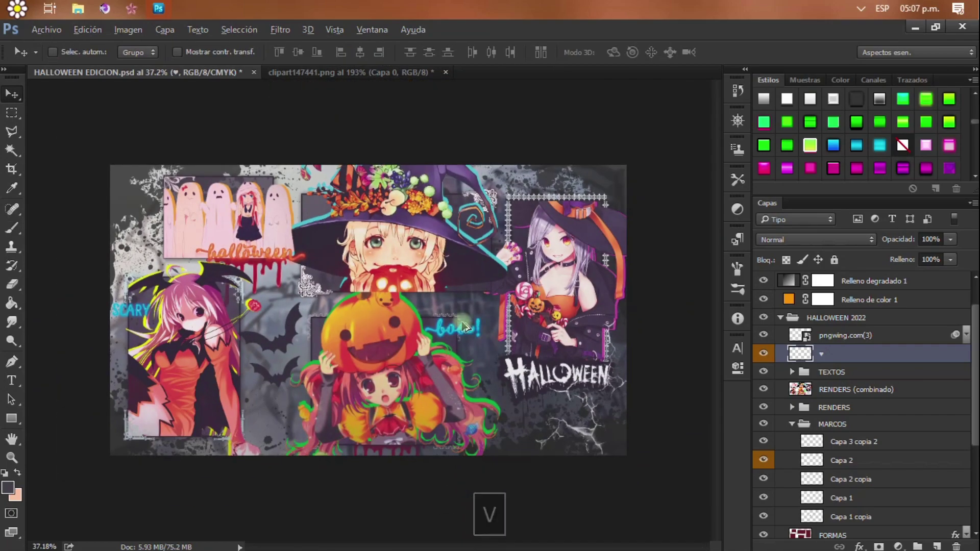
scroll(389, 312, "up", 1)
scroll(389, 312, "down", 1)
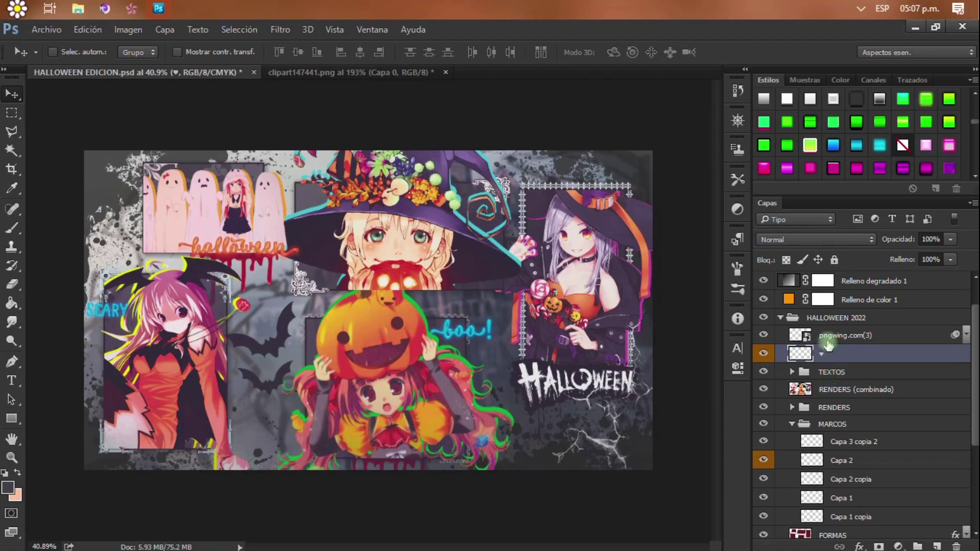
Step: Place the sadasd and raw glitch textures above Relleno de color 3 and merge them into one layer
scroll(836, 348, "up", 1)
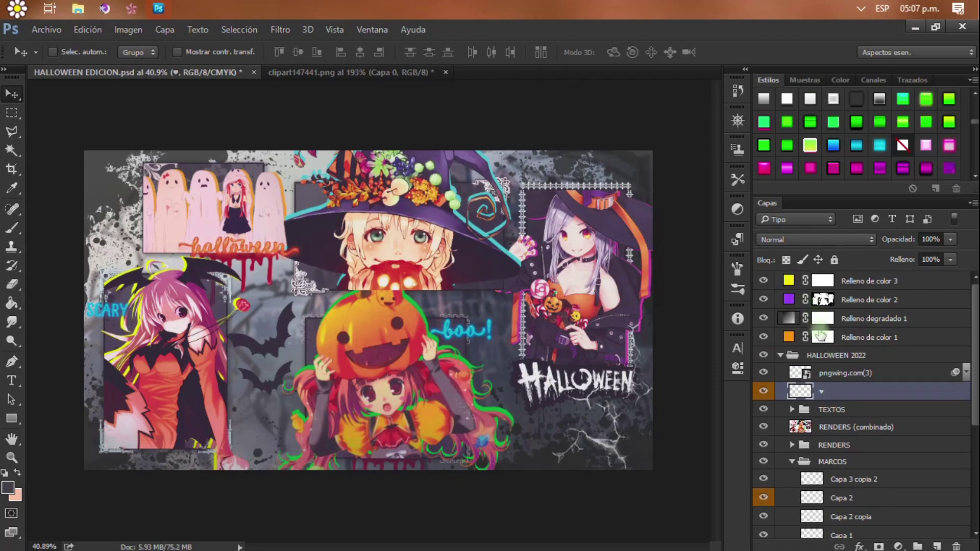
left_click(860, 281)
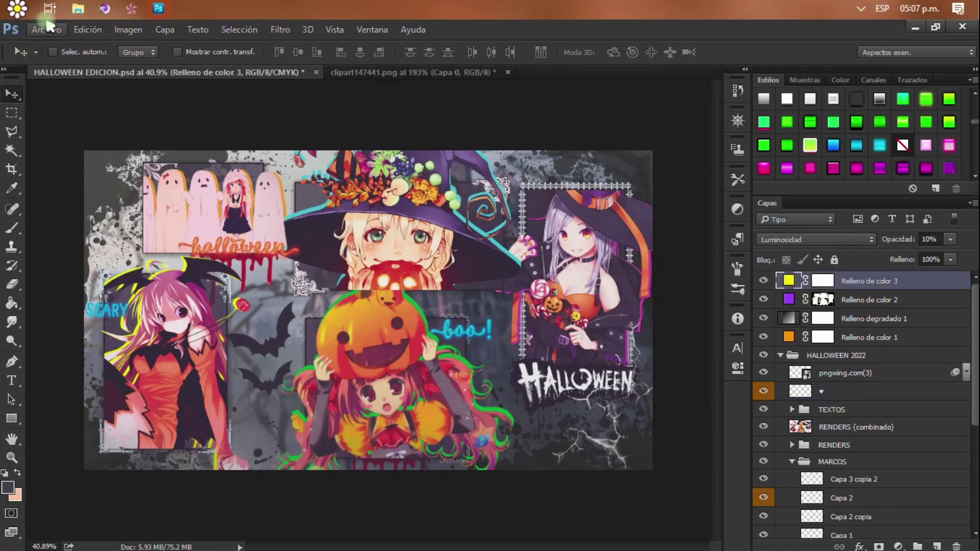
left_click(78, 9)
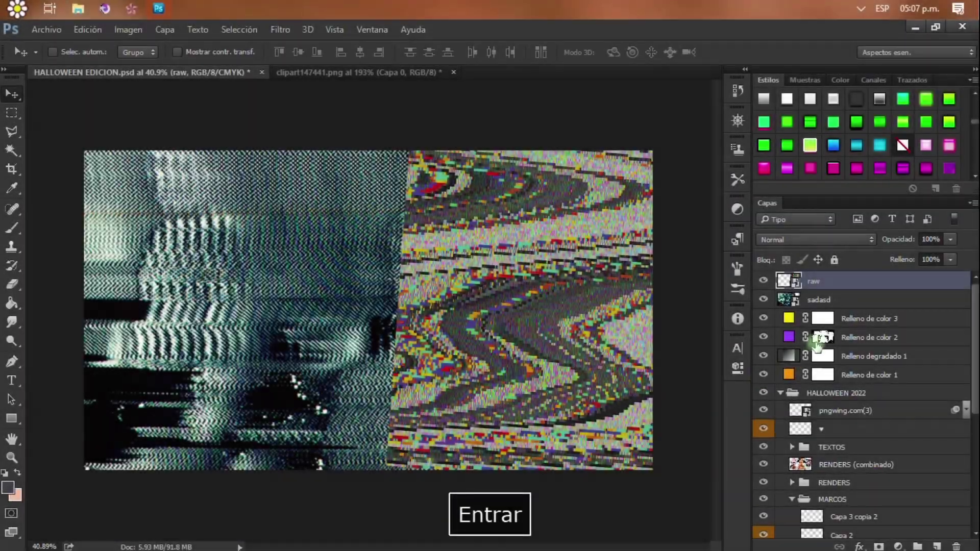
left_click(822, 300, "ctrl")
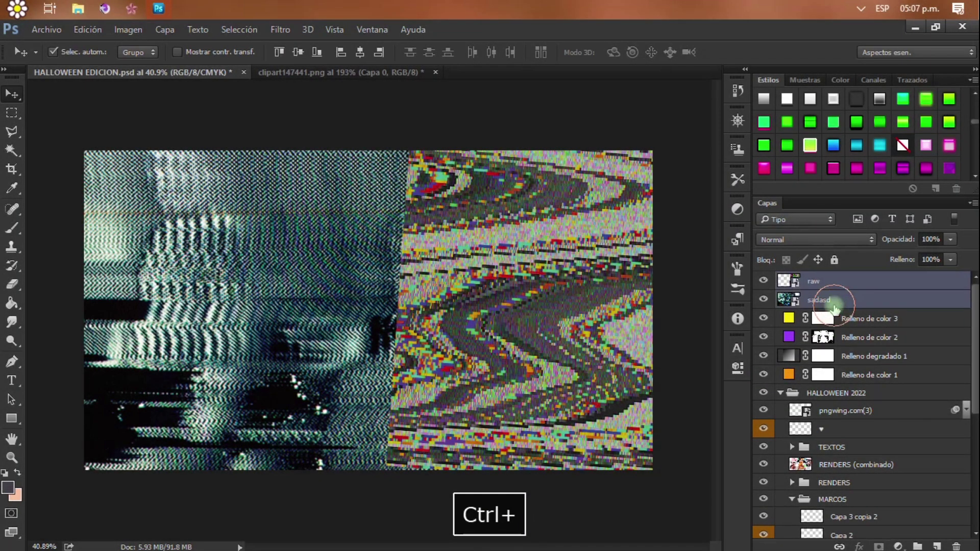
key("ctrl+e")
Step: Run through the blend modes on the merged raw texture layer and set it to Dividir
left_click(811, 240)
key("Down")
key("Down")
key("Down")
key("Down")
key("Down")
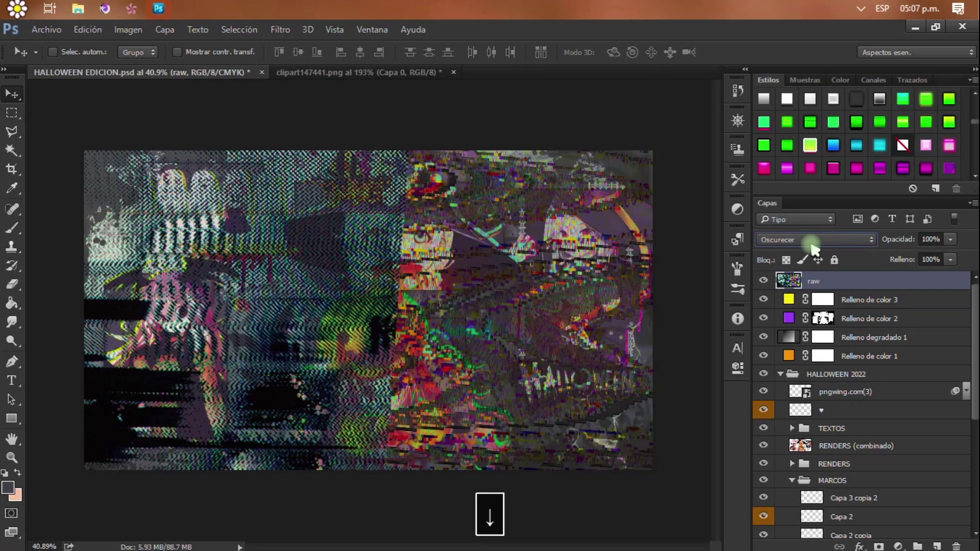
key("Down")
key("Down")
key("Down")
key("Down")
key("Down")
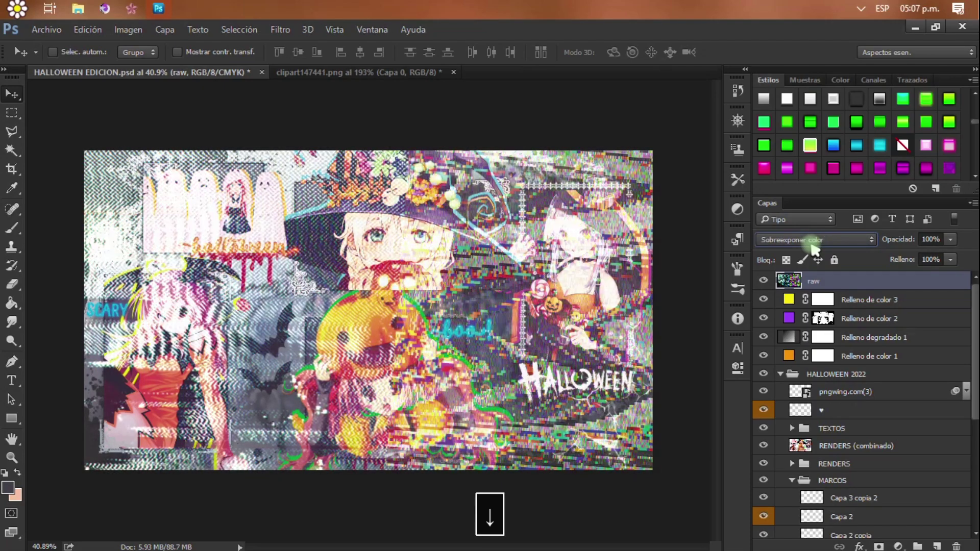
key("Down")
key("Down")
key("Down")
key("Down")
key("Down")
key("Down")
key("Down")
key("Down")
key("Down")
key("Down")
key("Down")
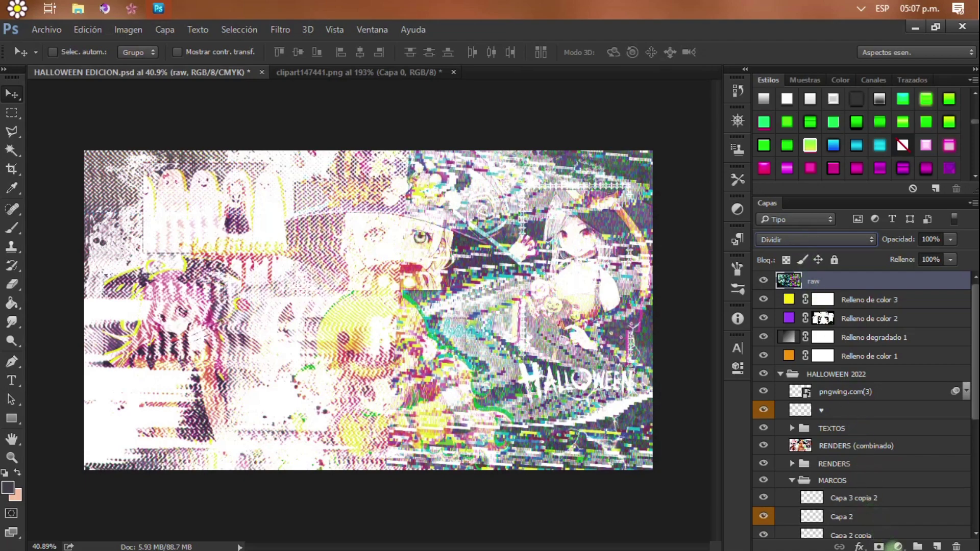
Step: Add a Curves adjustment layer above the raw texture and clip it to that layer
left_click(898, 547)
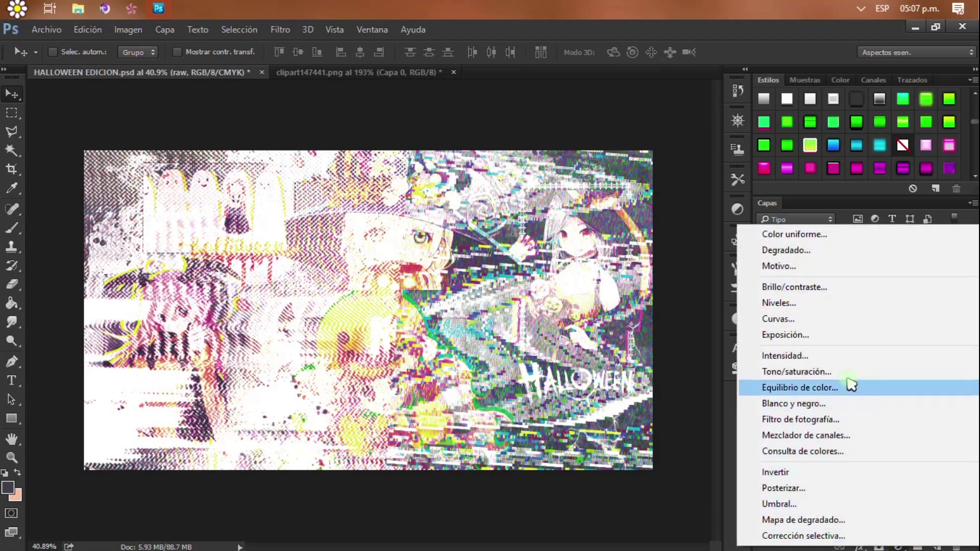
left_click(827, 331)
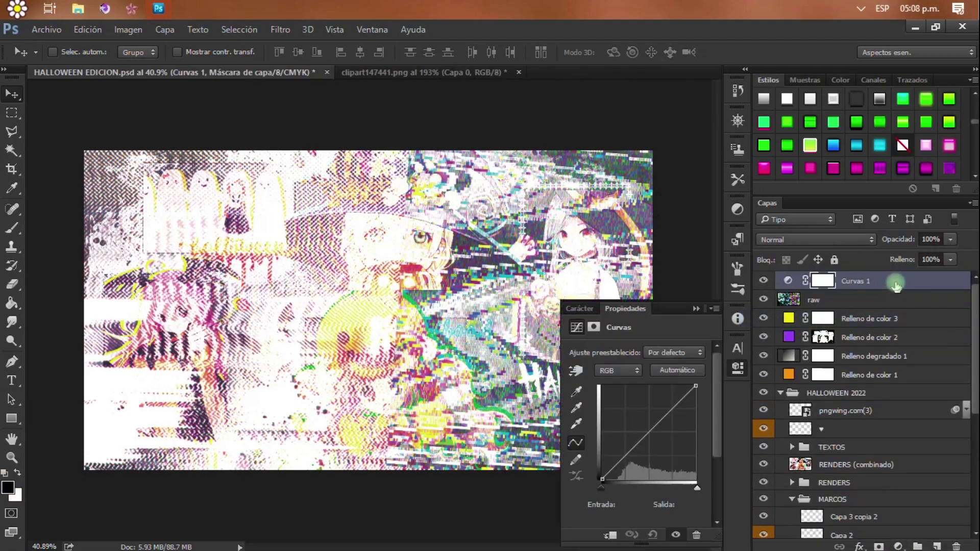
right_click(900, 282)
left_click(571, 353)
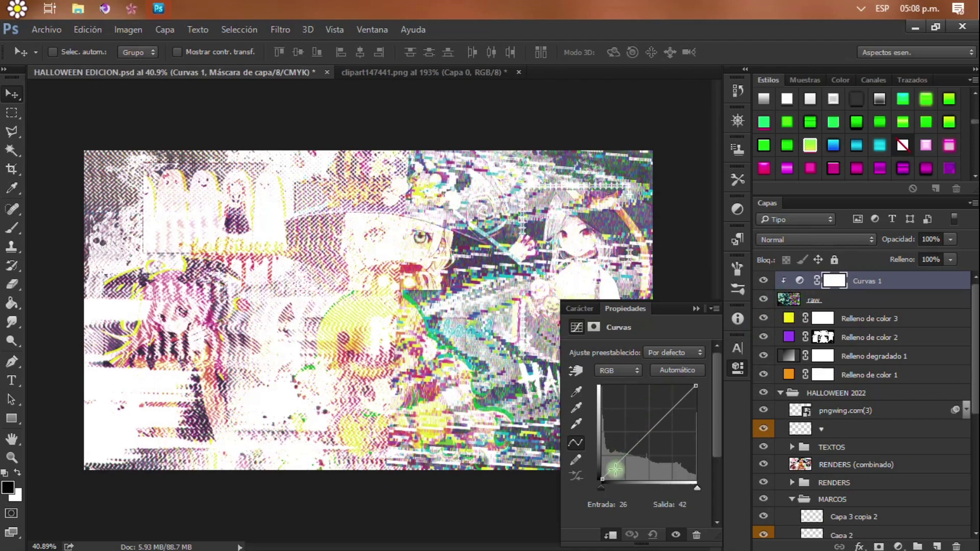
Step: Reshape the RGB curve by moving several points, including one at input 170 and output 152, and collapse its properties
left_click_drag(619, 470, 664, 423)
key("z")
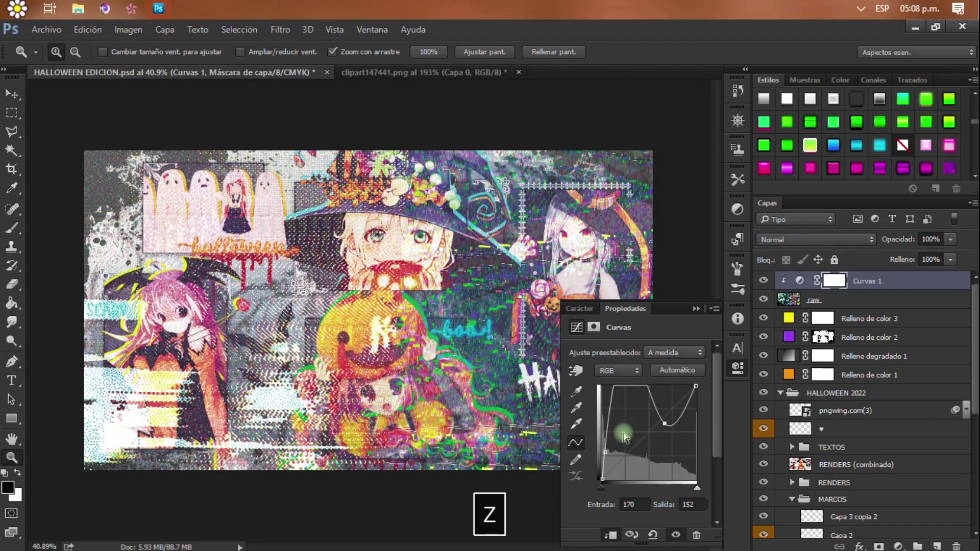
left_click_drag(608, 401, 618, 439)
left_click(696, 309)
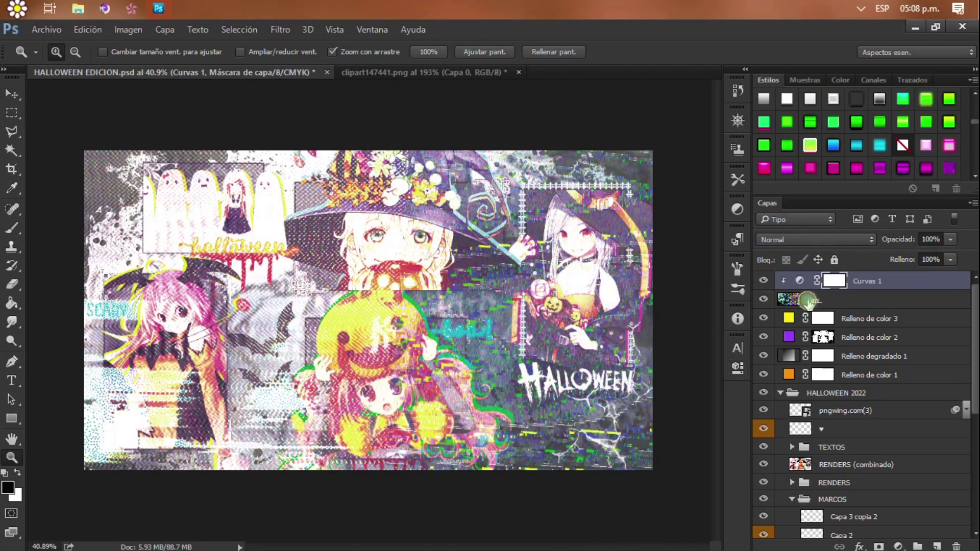
Step: Run through the blend modes of the raw texture layer and set it to Luz focal
left_click(809, 301)
key("Up")
key("Up")
key("Up")
key("Up")
key("Up")
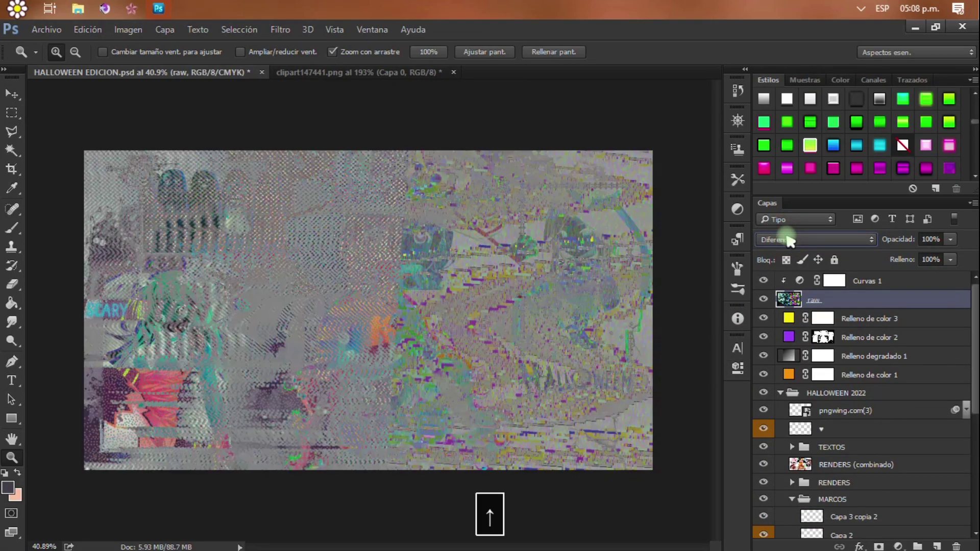
key("Up")
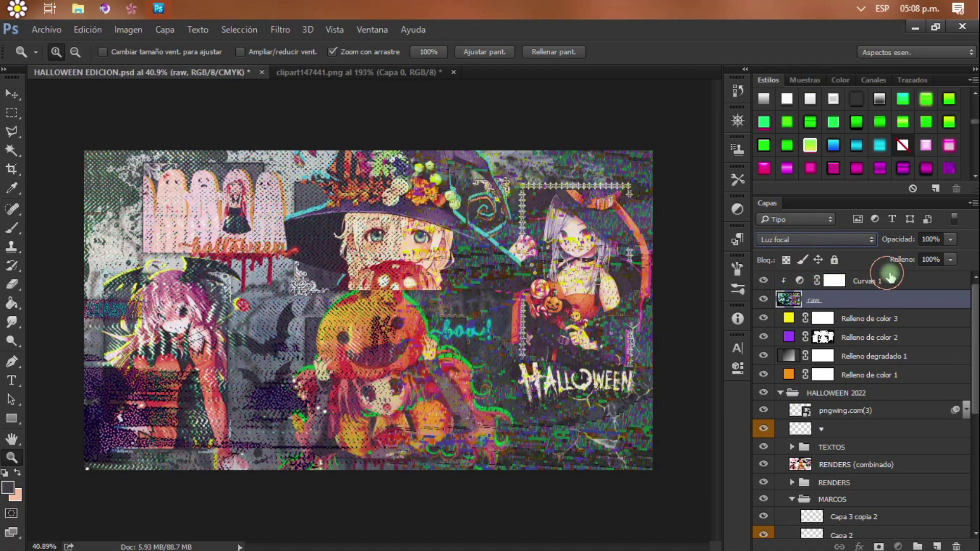
Step: Reshape the RGB curve of Curvas 1 by moving its points, collapse its properties and compare the image with the adjustment hidden
left_click(832, 286)
double_click(800, 280)
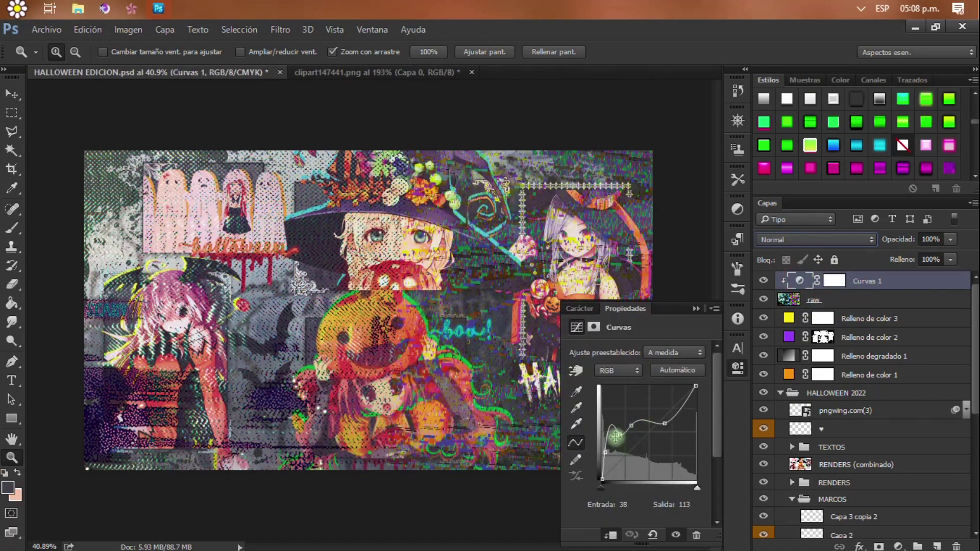
left_click_drag(606, 453, 613, 460)
key("ctrl+z")
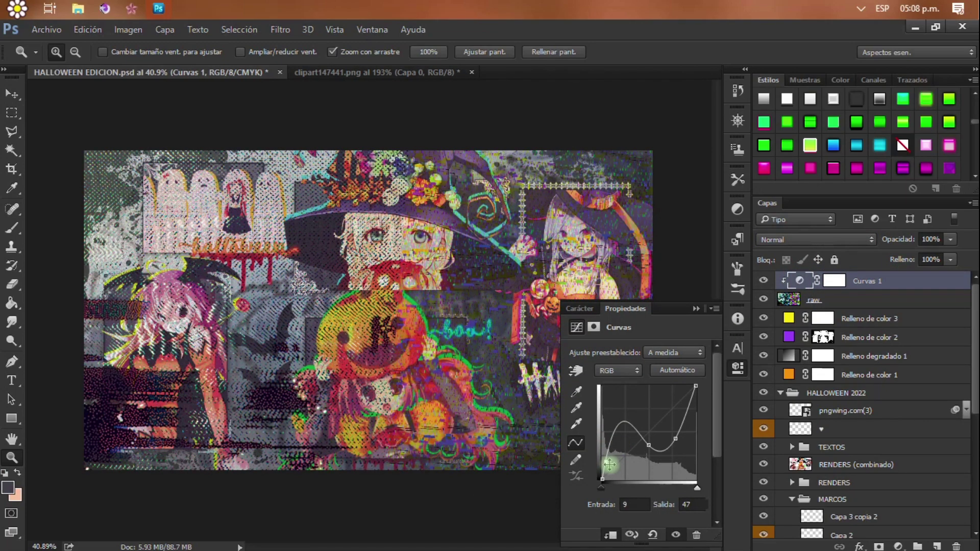
left_click(696, 308)
left_click(764, 280)
left_click(764, 280)
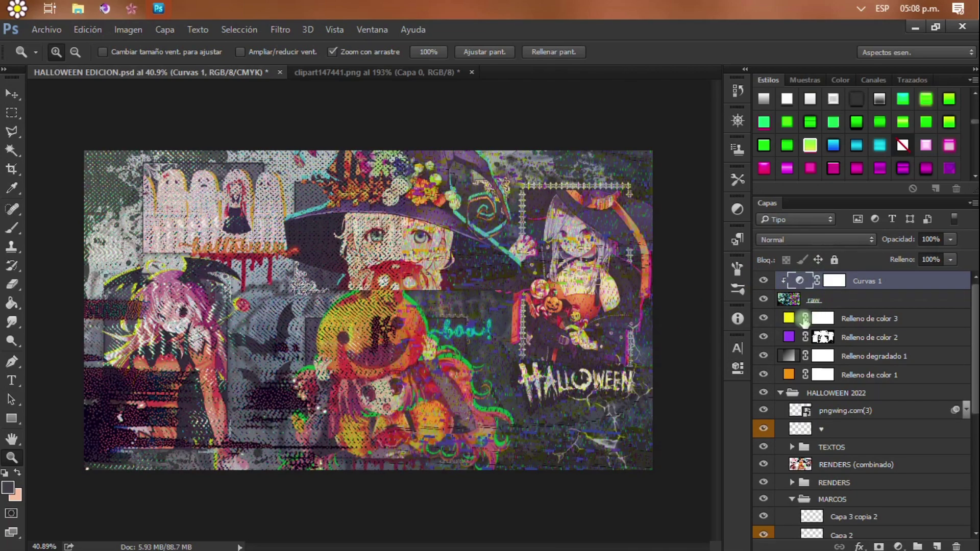
Step: Keep Curvas 1 at 100% opacity and lower the raw texture layer's opacity to 13%
left_click(950, 239)
left_click_drag(919, 259, 960, 262)
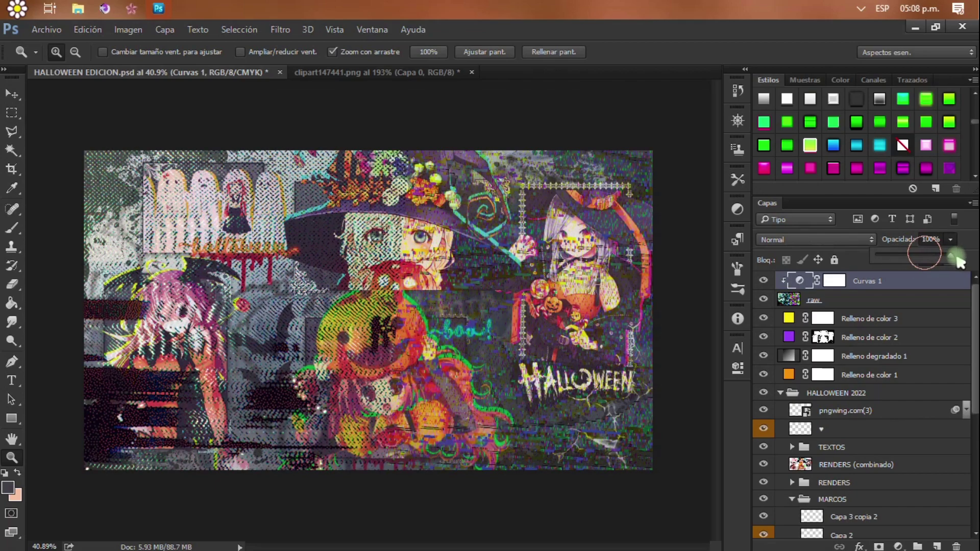
left_click(906, 300)
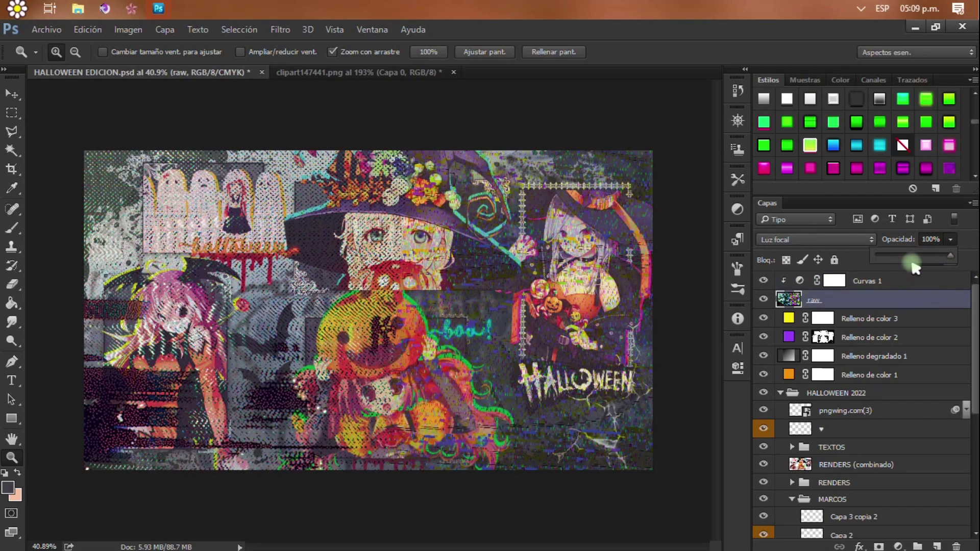
left_click(894, 258)
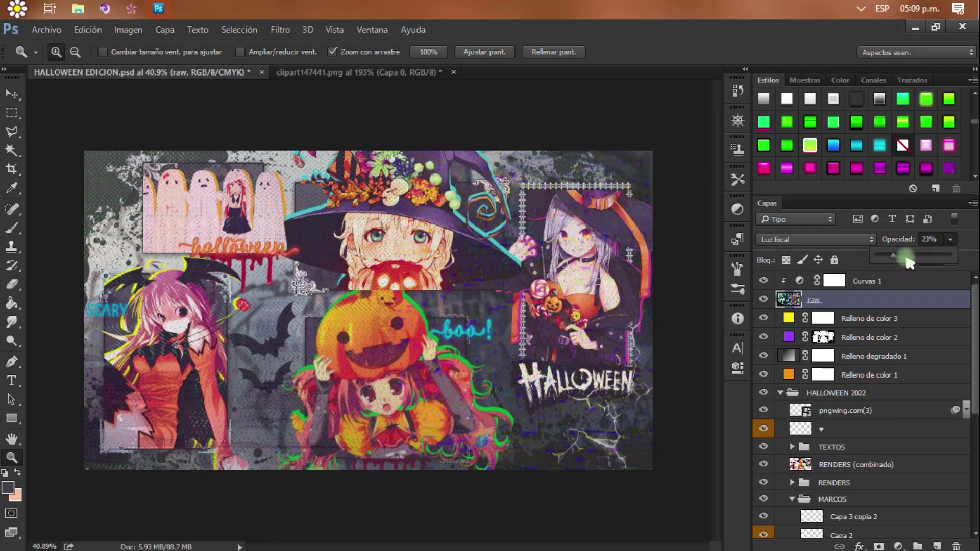
left_click_drag(909, 262, 910, 260)
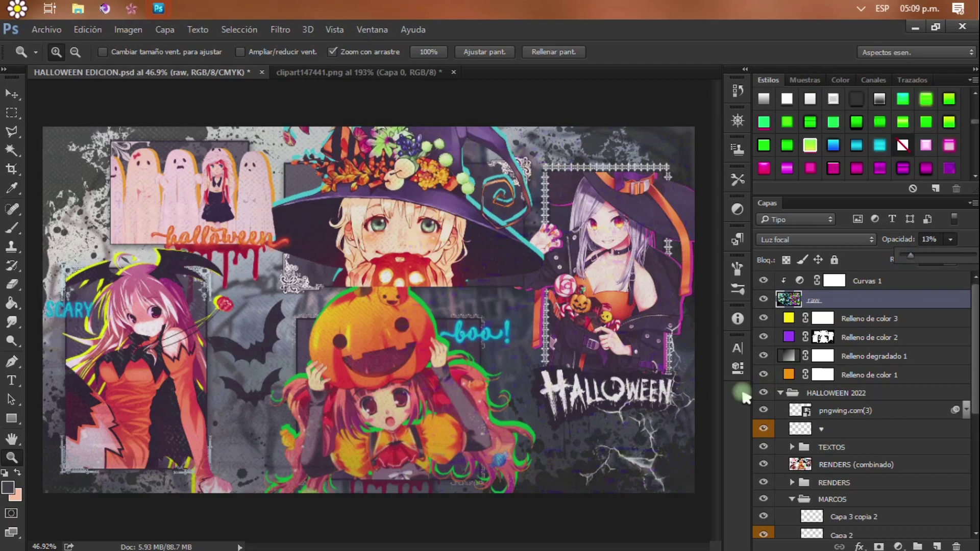
scroll(239, 438, "up", 5)
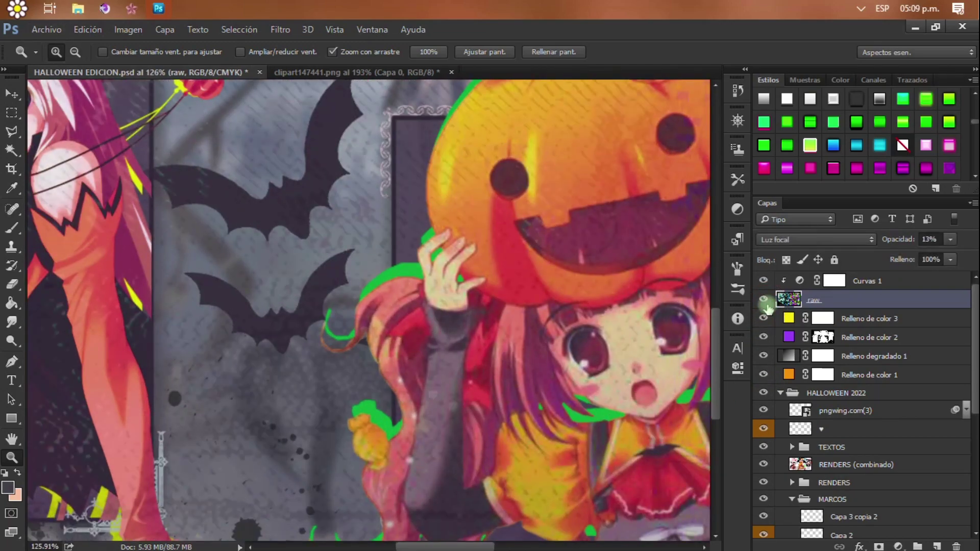
scroll(245, 387, "down", 5)
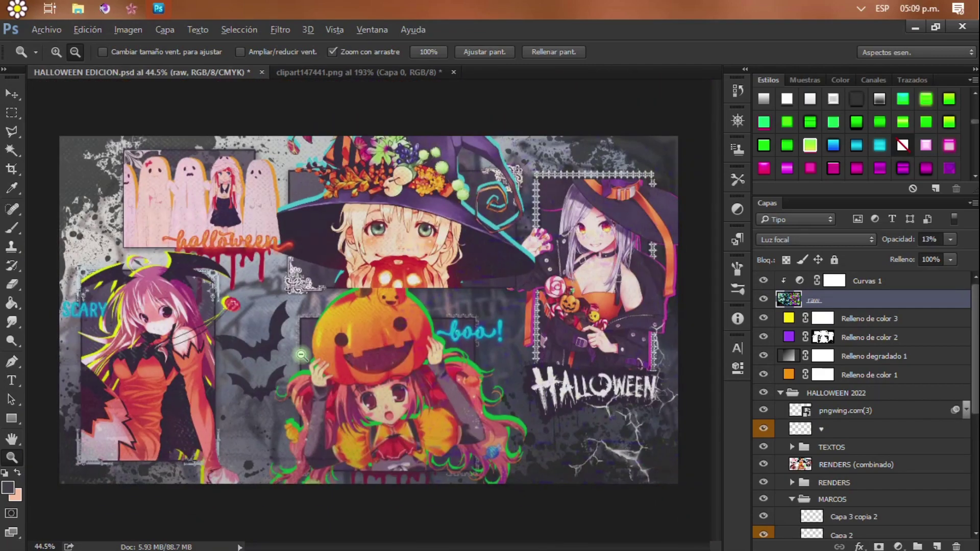
Step: Compare the collage with the raw texture layer hidden and shown
left_click(764, 299)
left_click(764, 299)
left_click(764, 299)
left_click(764, 299)
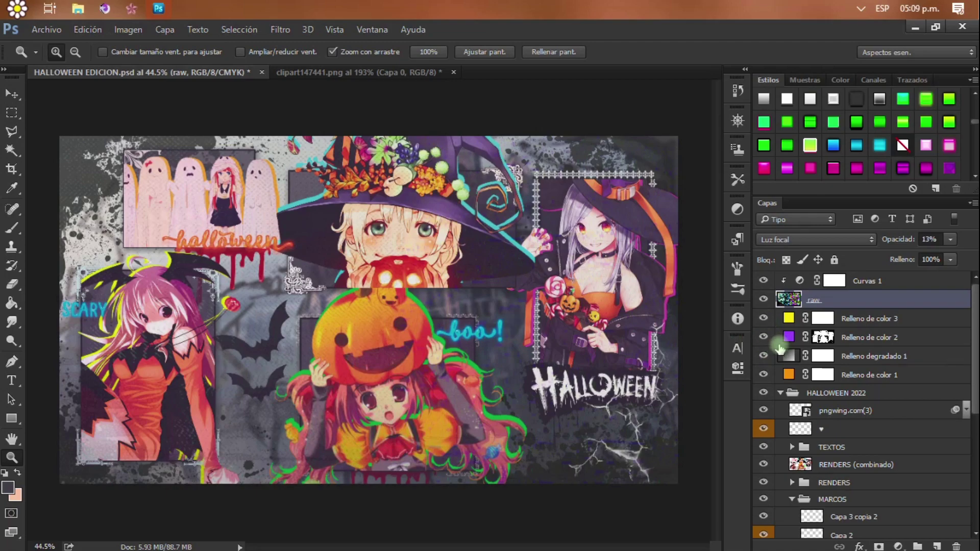
Step: Close the clipart147441.png document and export the collage for web as a JPEG at Máxima quality, 100
middle_click(295, 72)
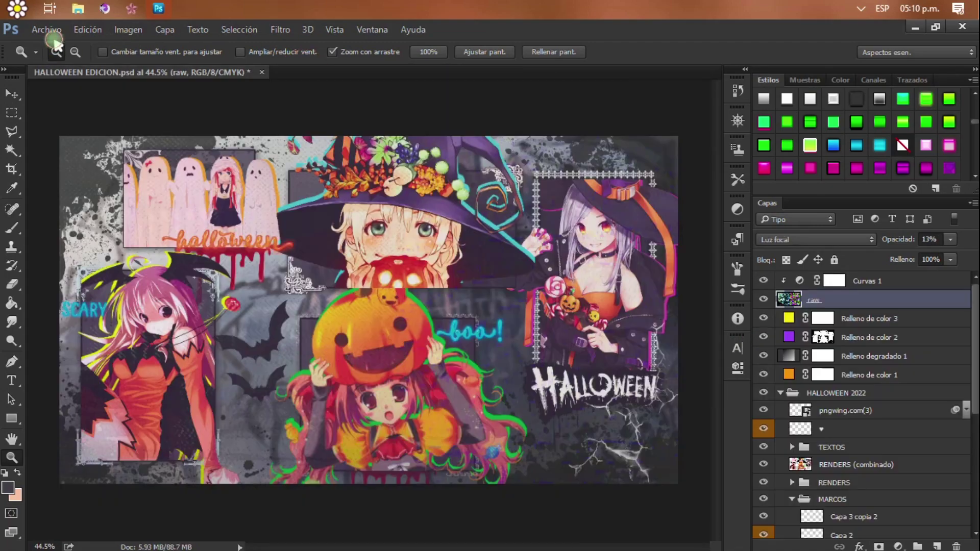
left_click(51, 35)
mouse_move(153, 237)
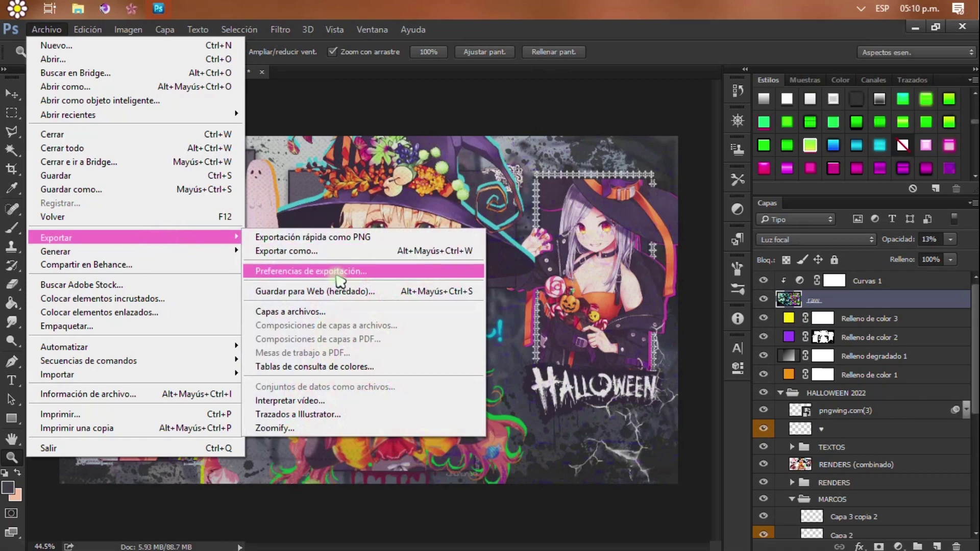
left_click(347, 290)
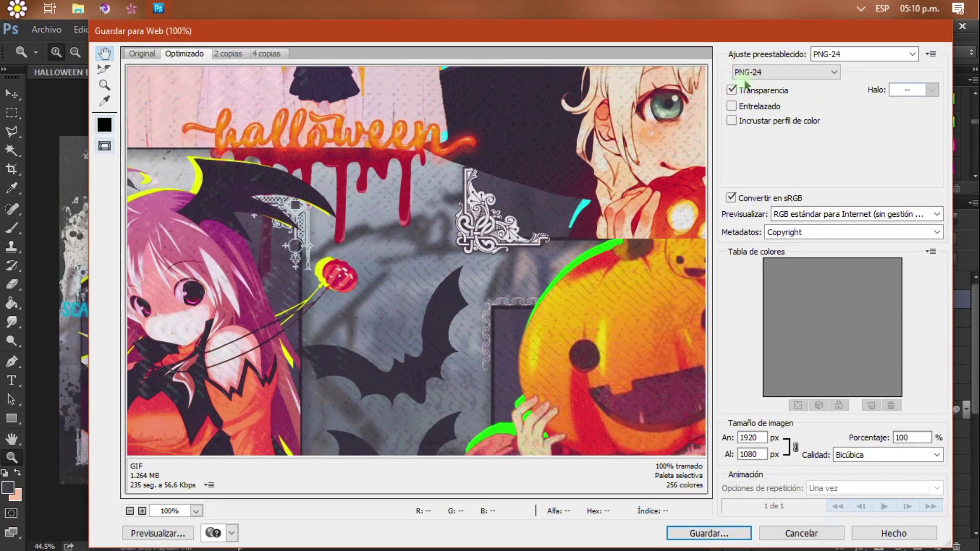
left_click(746, 72)
left_click(749, 94)
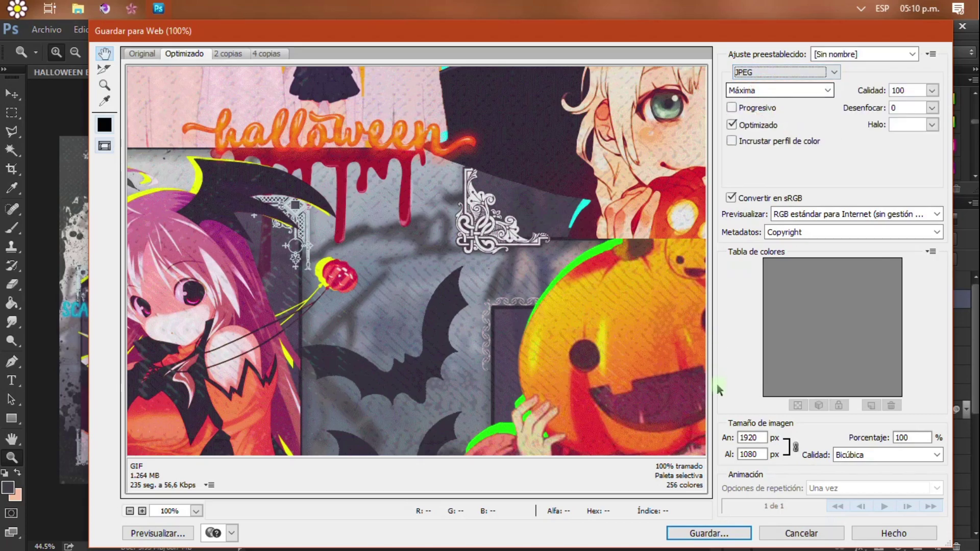
left_click(702, 533)
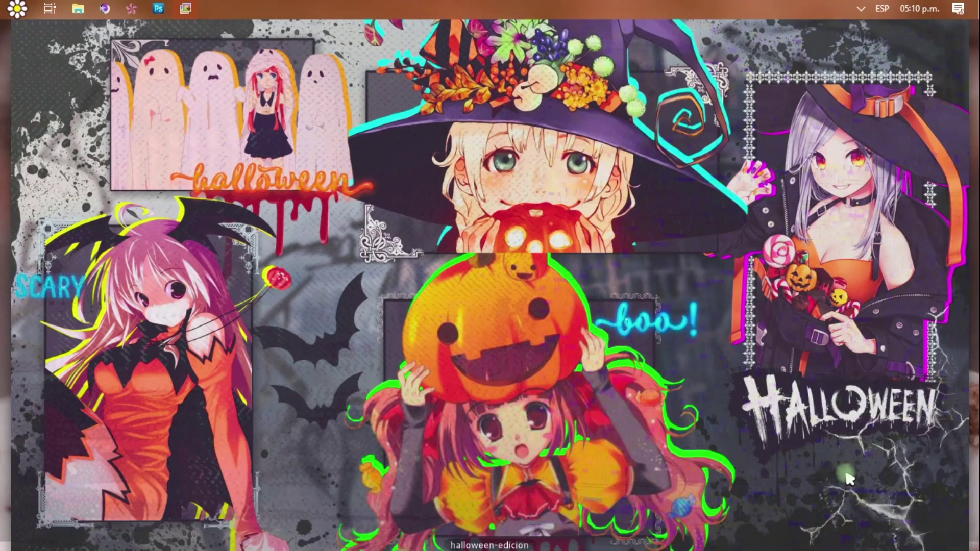
Step: Review the exported halloween-edicion image, close it and return to Photoshop
mouse_move(847, 480)
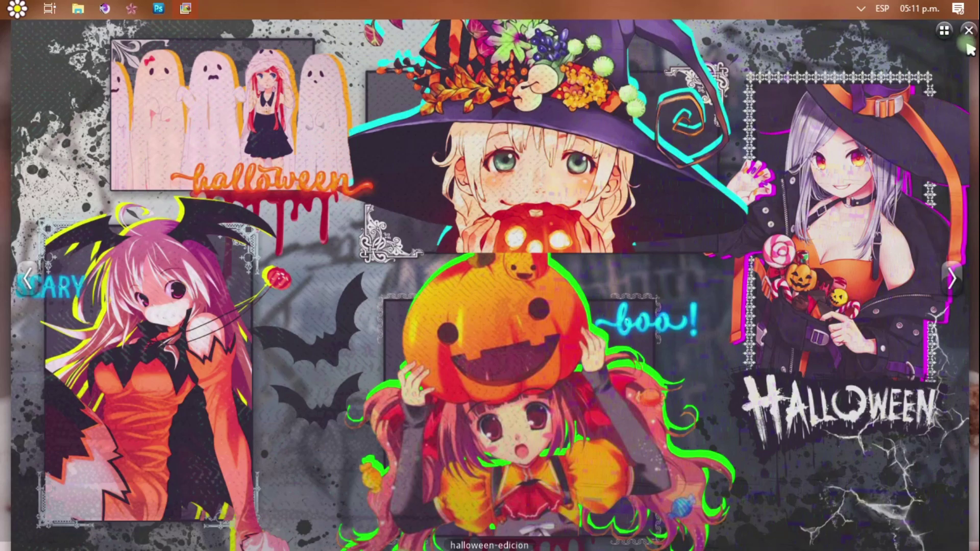
left_click(968, 32)
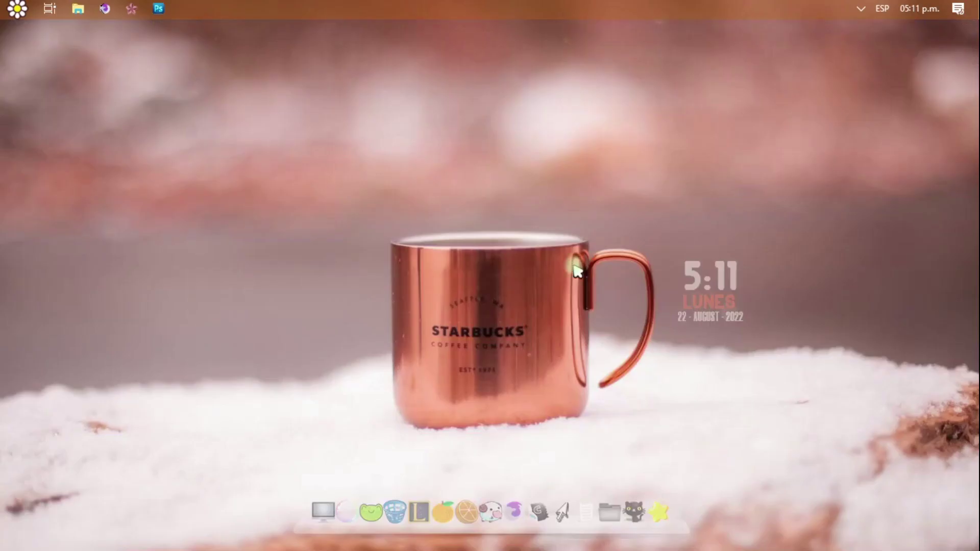
left_click(158, 8)
key("space")
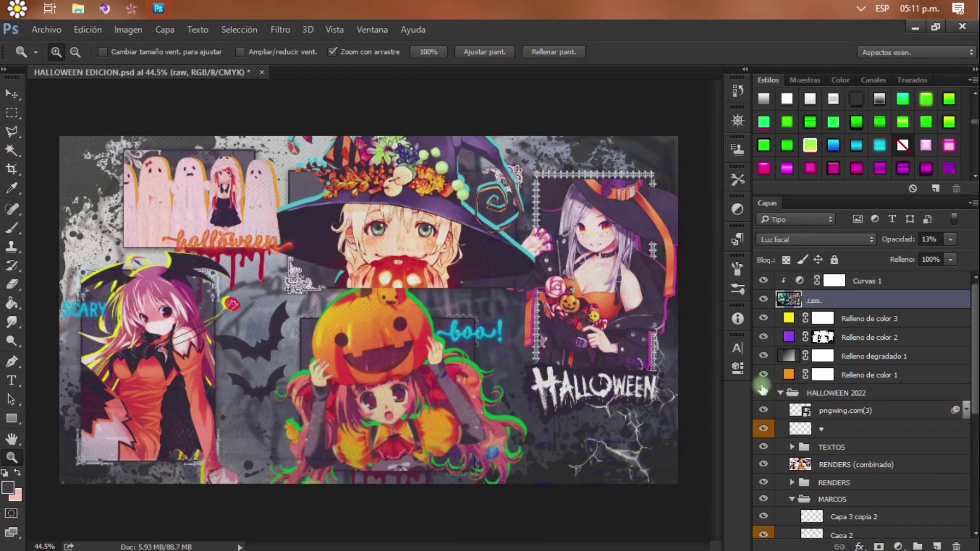
Step: Collapse the MARCOS group and expand the RENDERS group to reach its individual layers
scroll(770, 398, "down", 5)
scroll(774, 409, "up", 2)
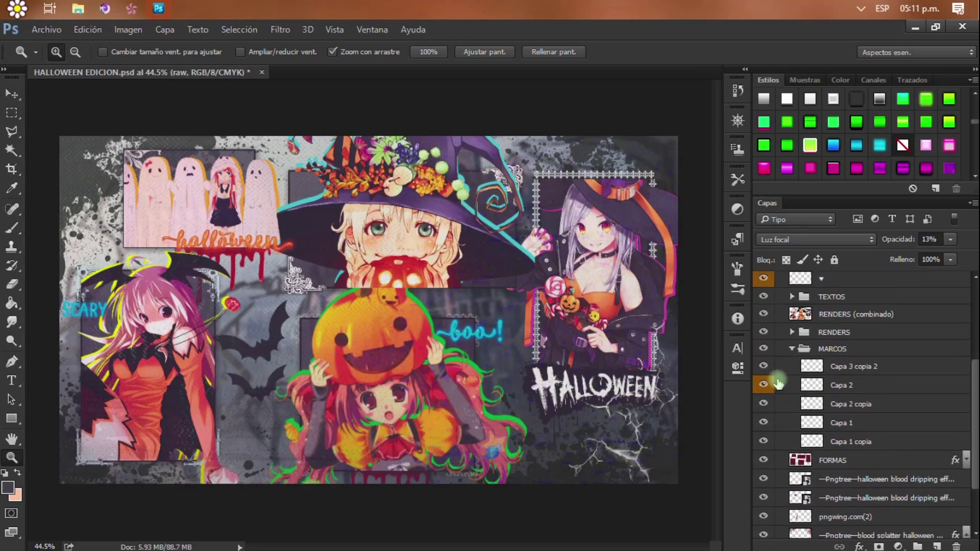
left_click(791, 328)
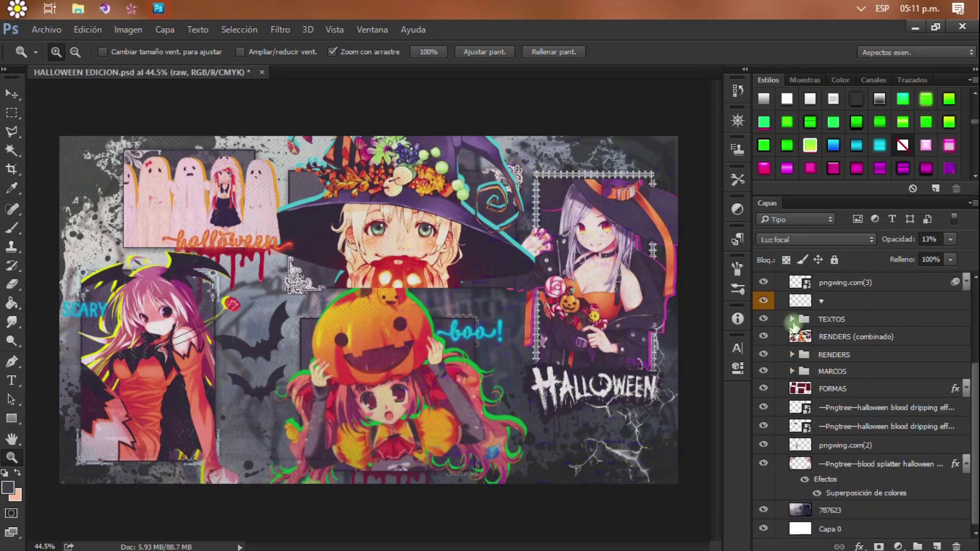
left_click(799, 354)
left_click(791, 354)
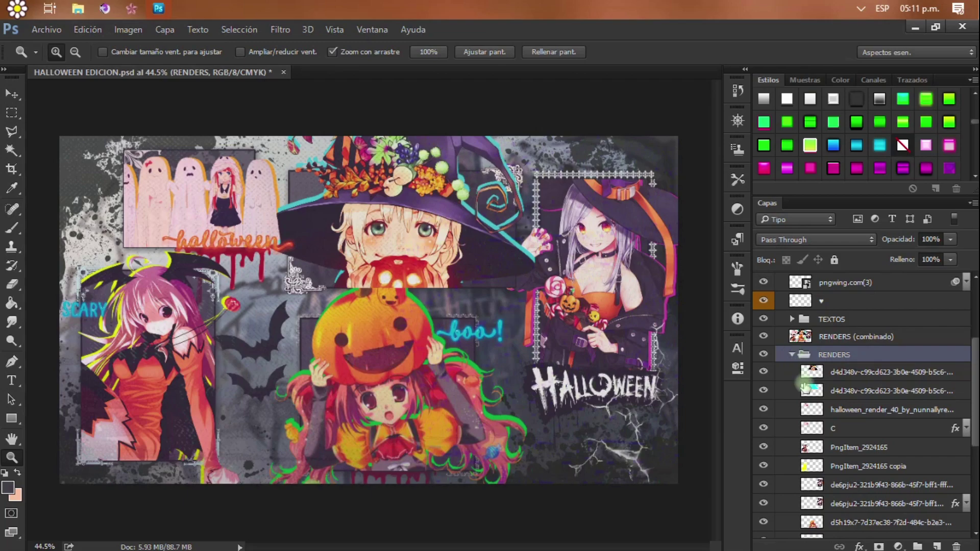
Step: Set the opacity of the five coloured outline layers in the RENDERS group, including C and PngItem_2924165 copia, to 80%
scroll(801, 378, "down", 1)
left_click(824, 373)
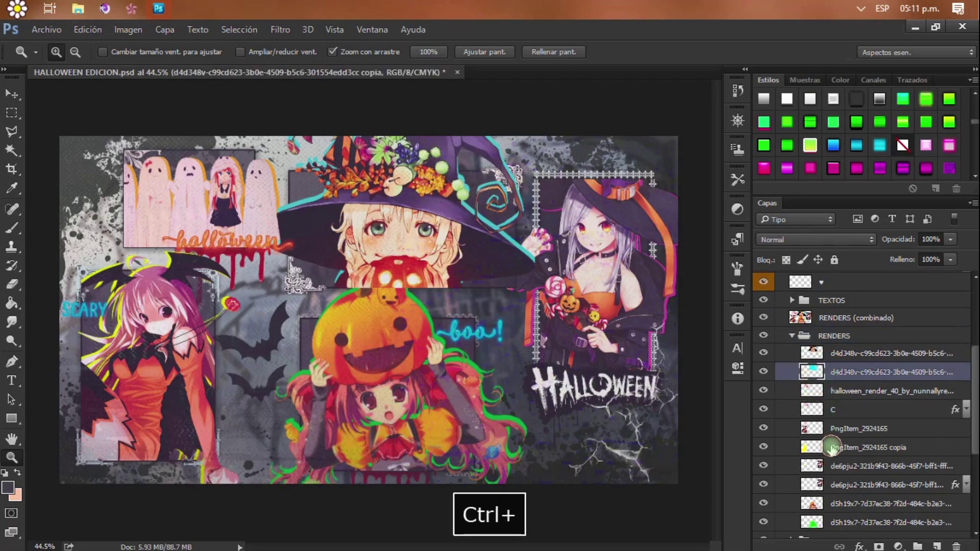
left_click(831, 447, "ctrl")
left_click(843, 416, "ctrl")
left_click(837, 520, "ctrl")
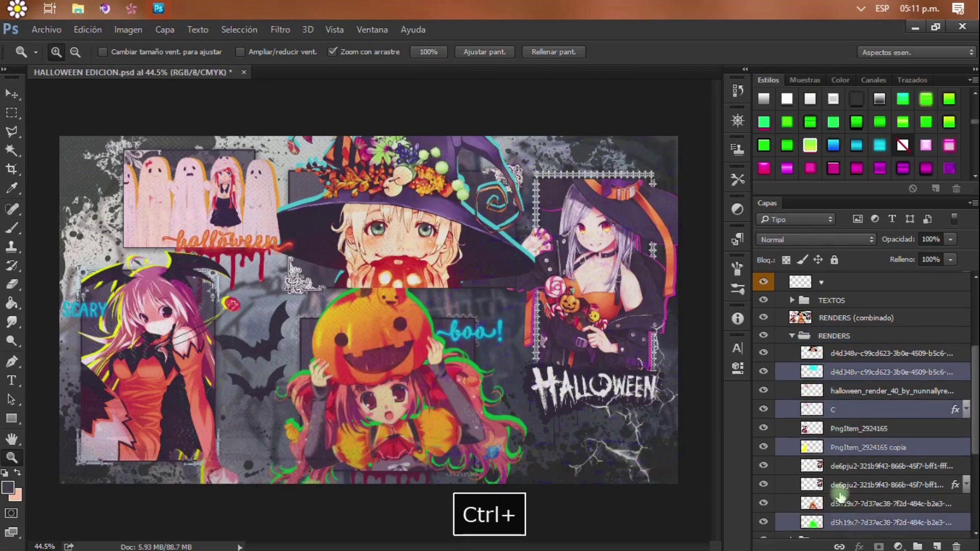
left_click(839, 485, "ctrl")
left_click(931, 239)
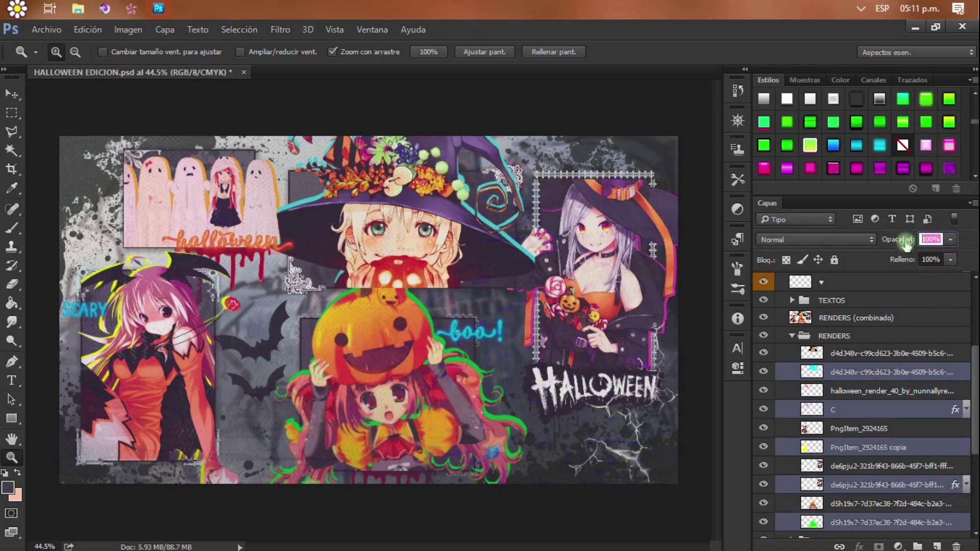
type("80")
key("Return")
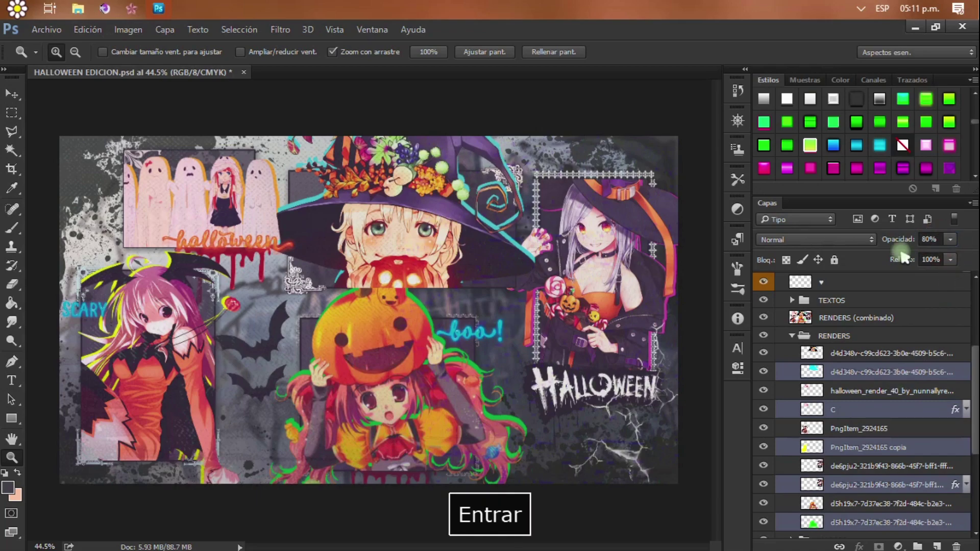
Step: Export the collage for web again as a second version named halloween-edicion2
left_click(46, 29)
mouse_move(140, 241)
left_click(326, 291)
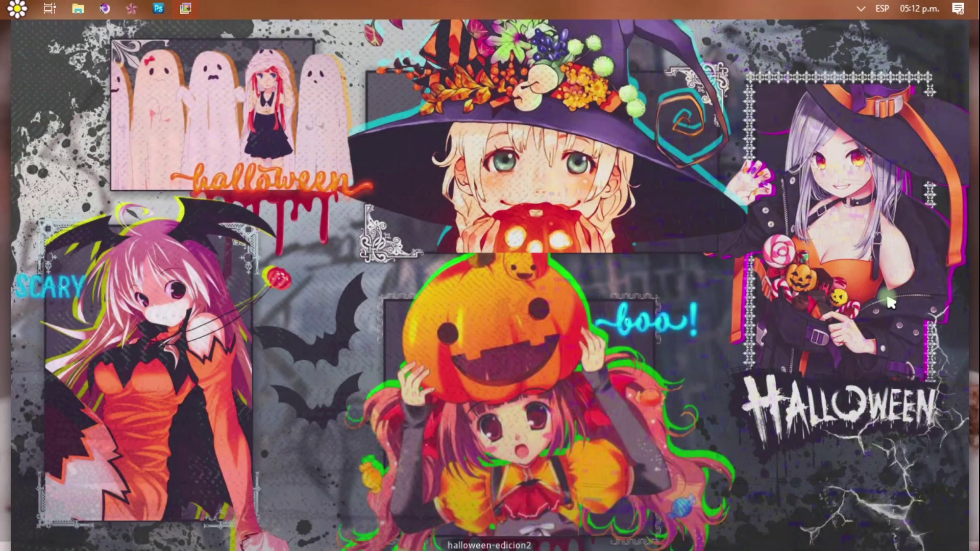
Step: Compare the exported halloween-edicion and halloween-edicion2 images by switching between them, and close the viewer
key("Left")
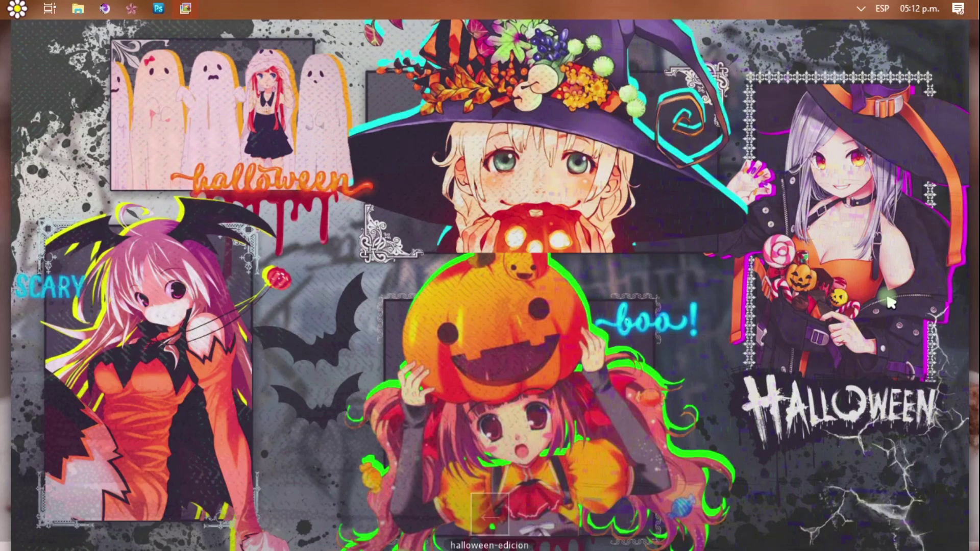
key("Left")
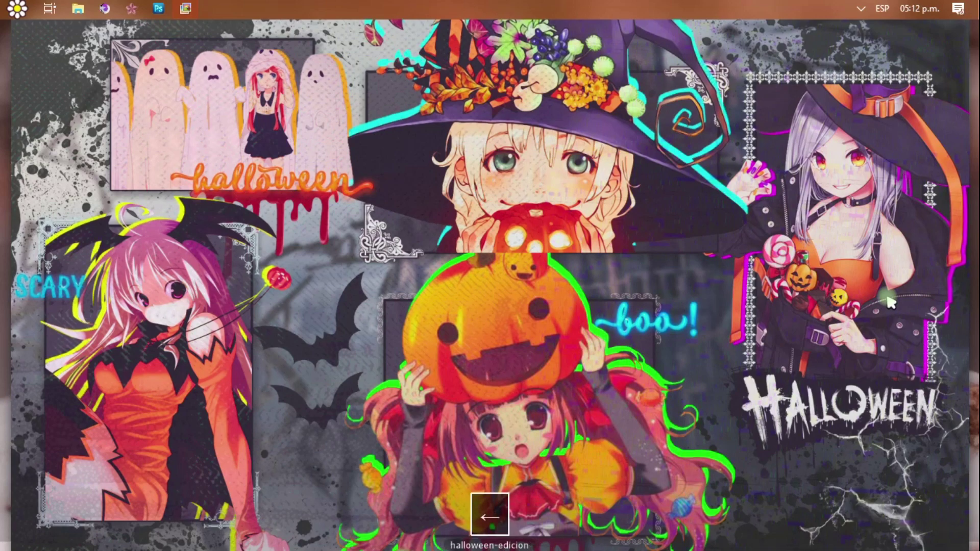
key("Right")
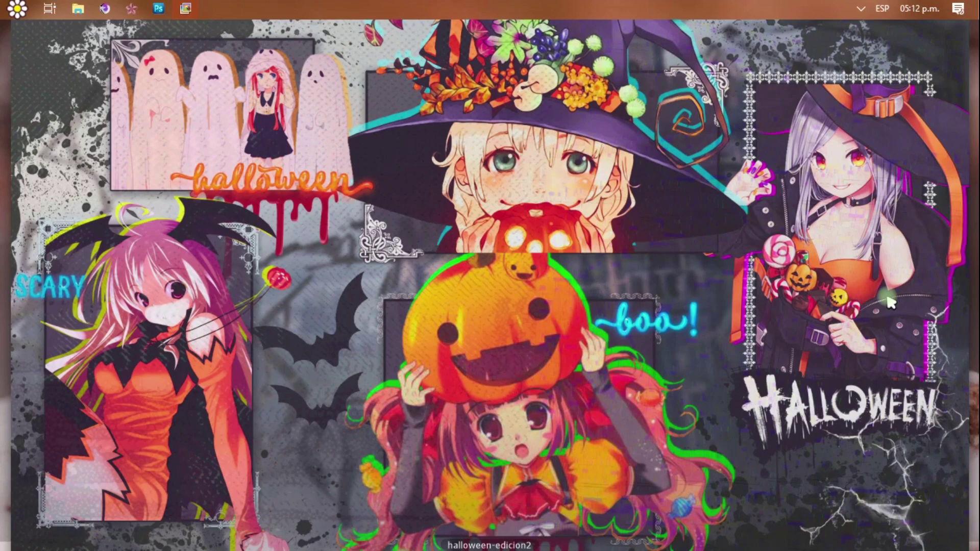
key("Right")
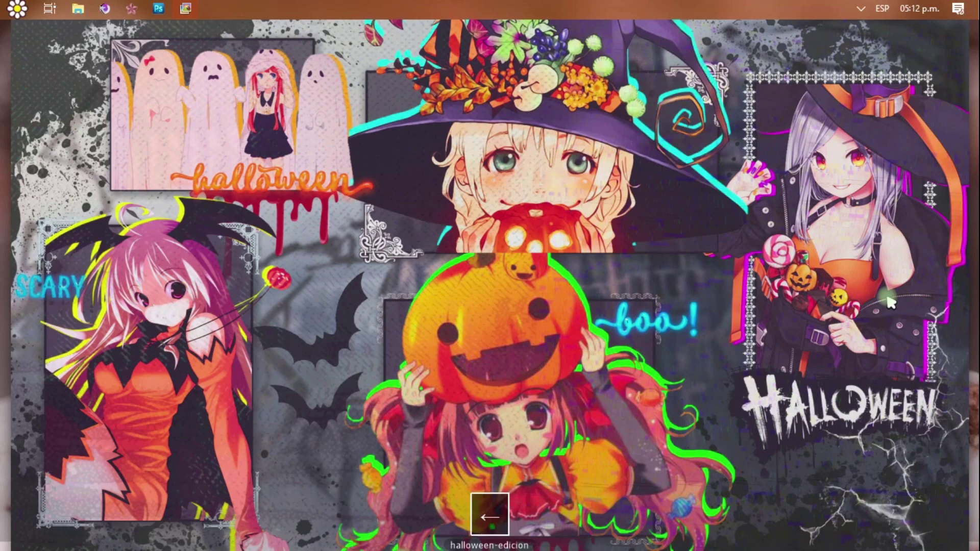
key("Right")
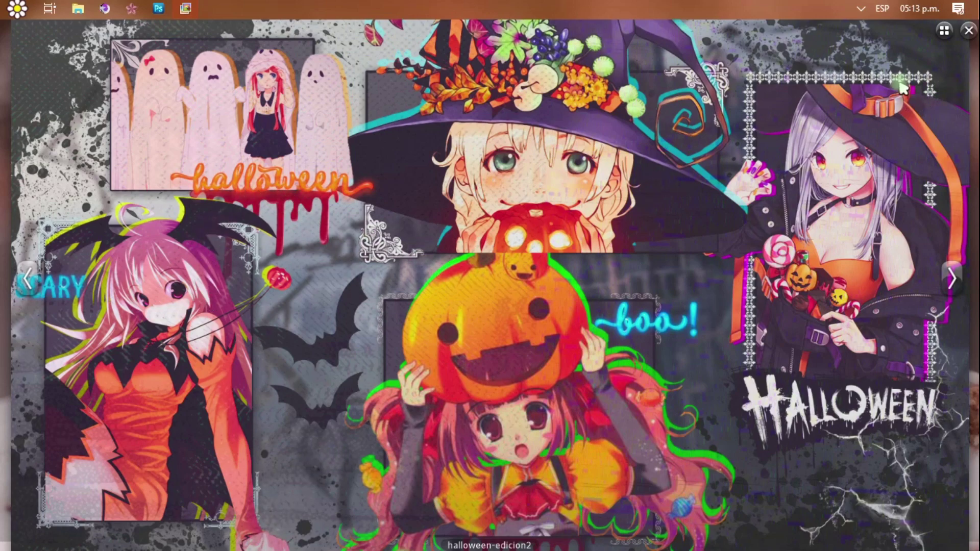
key("Escape")
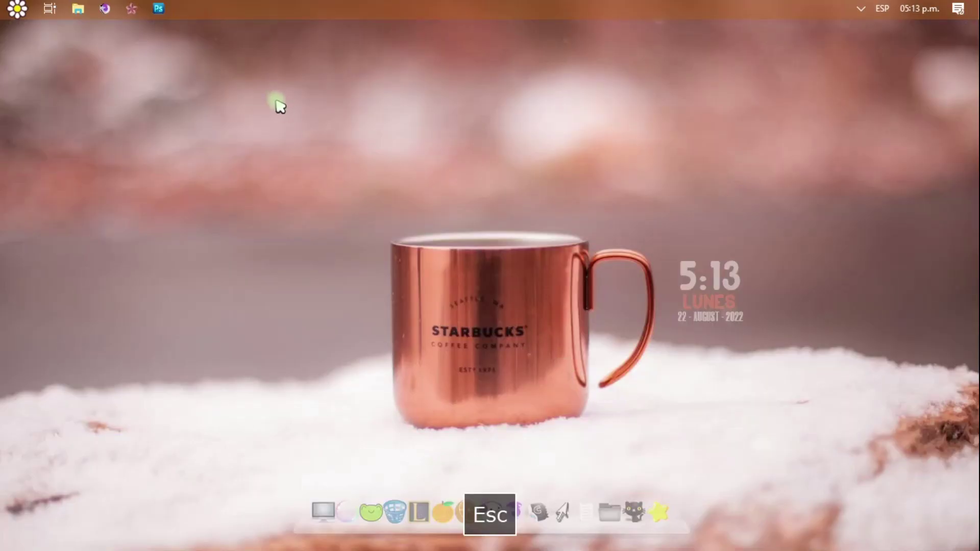